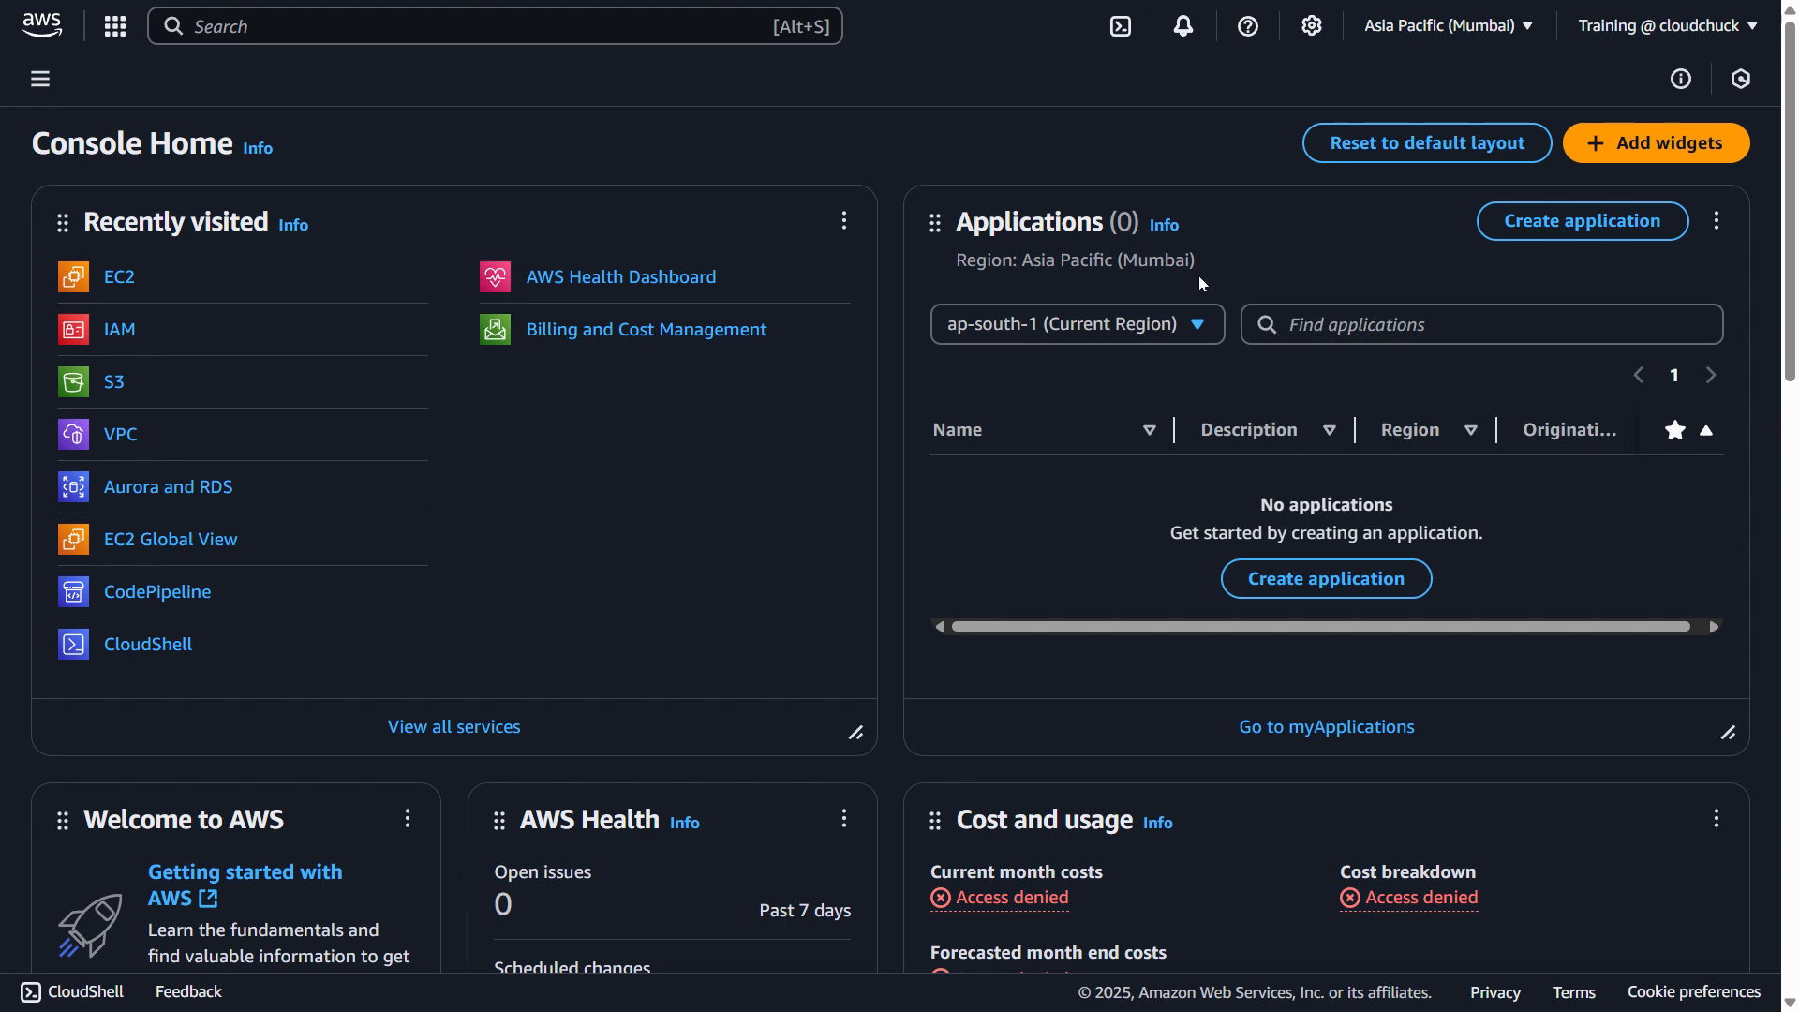
# - Open the VPC list, select MyMultiTierVPC and view its CIDRs
pyautogui.click(121, 435)
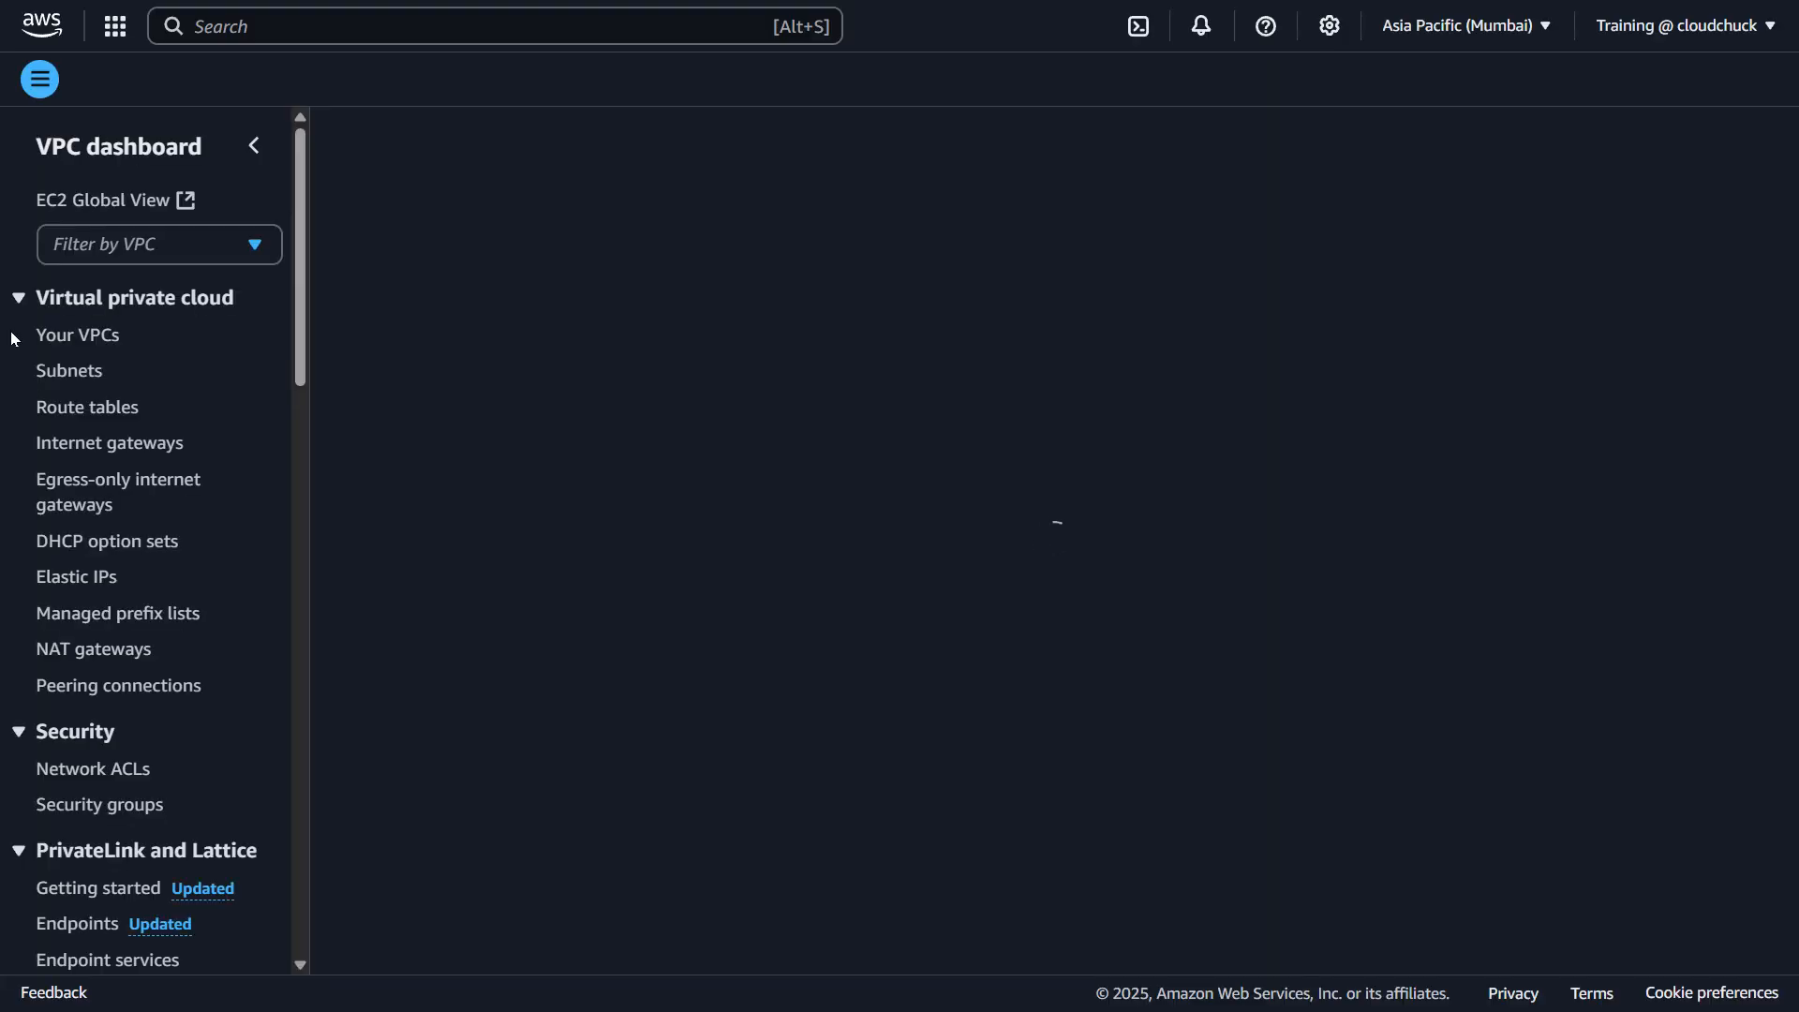
pyautogui.click(75, 335)
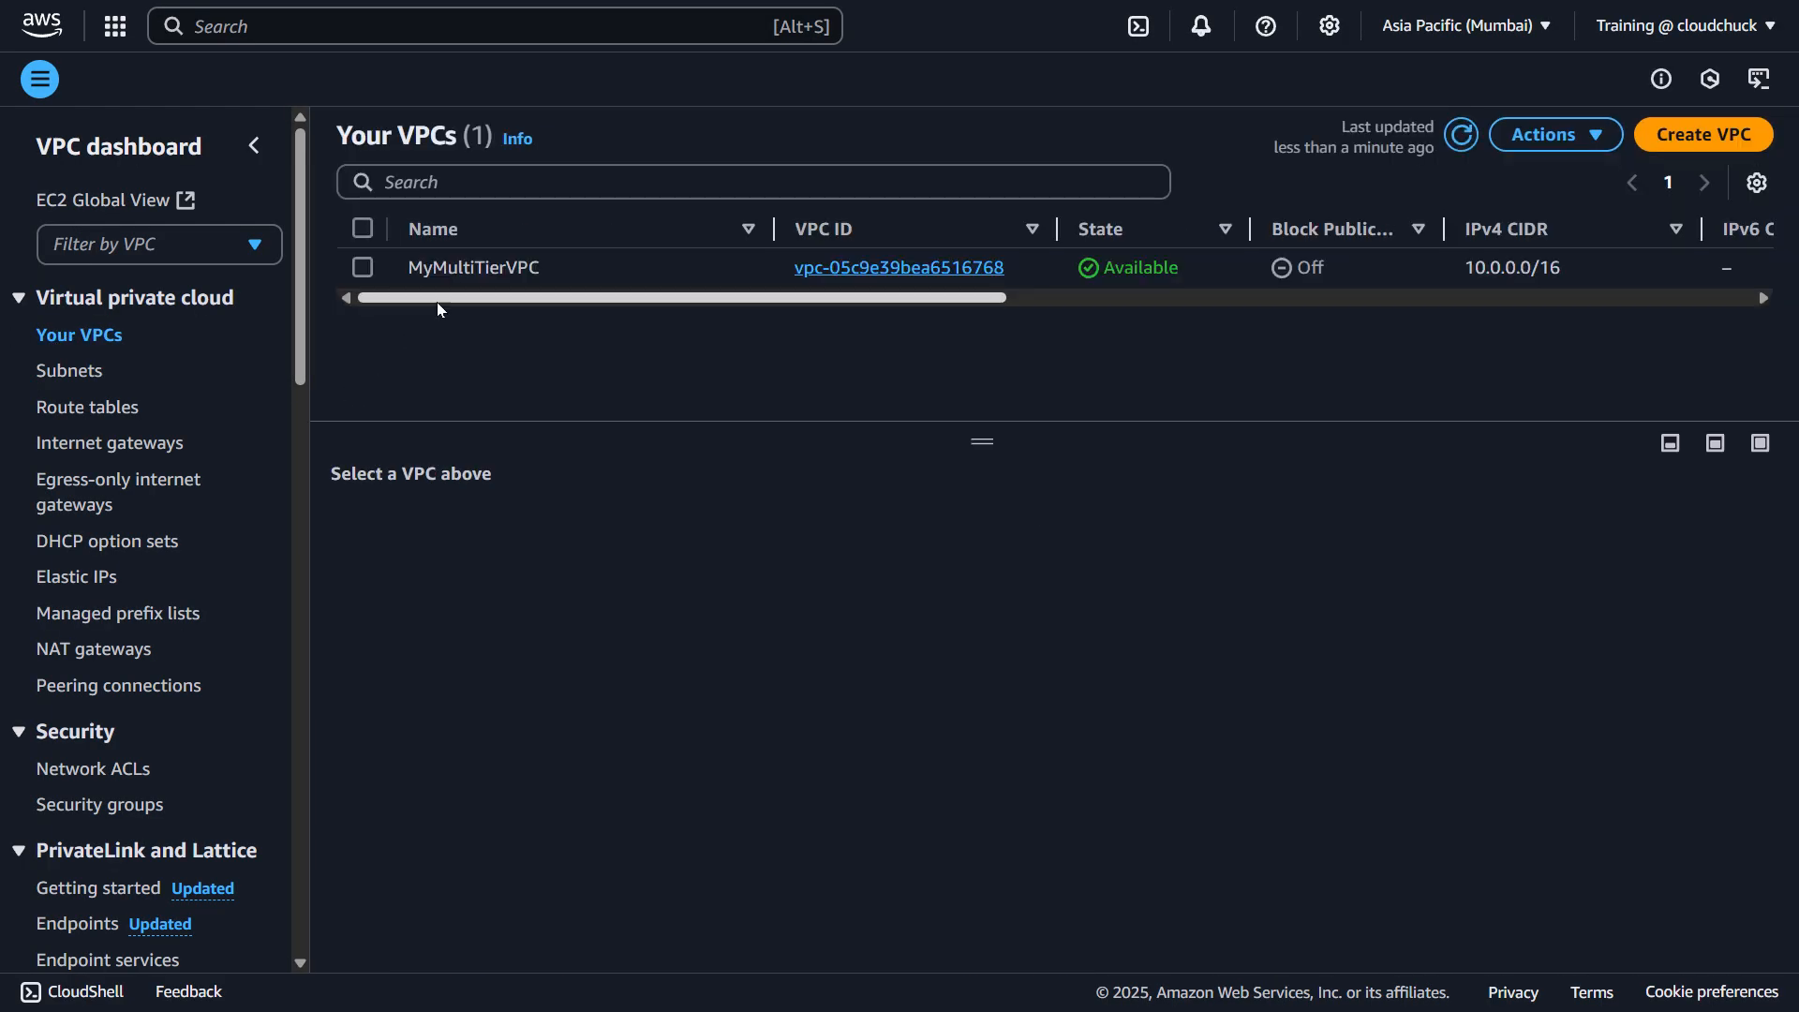
pyautogui.click(411, 280)
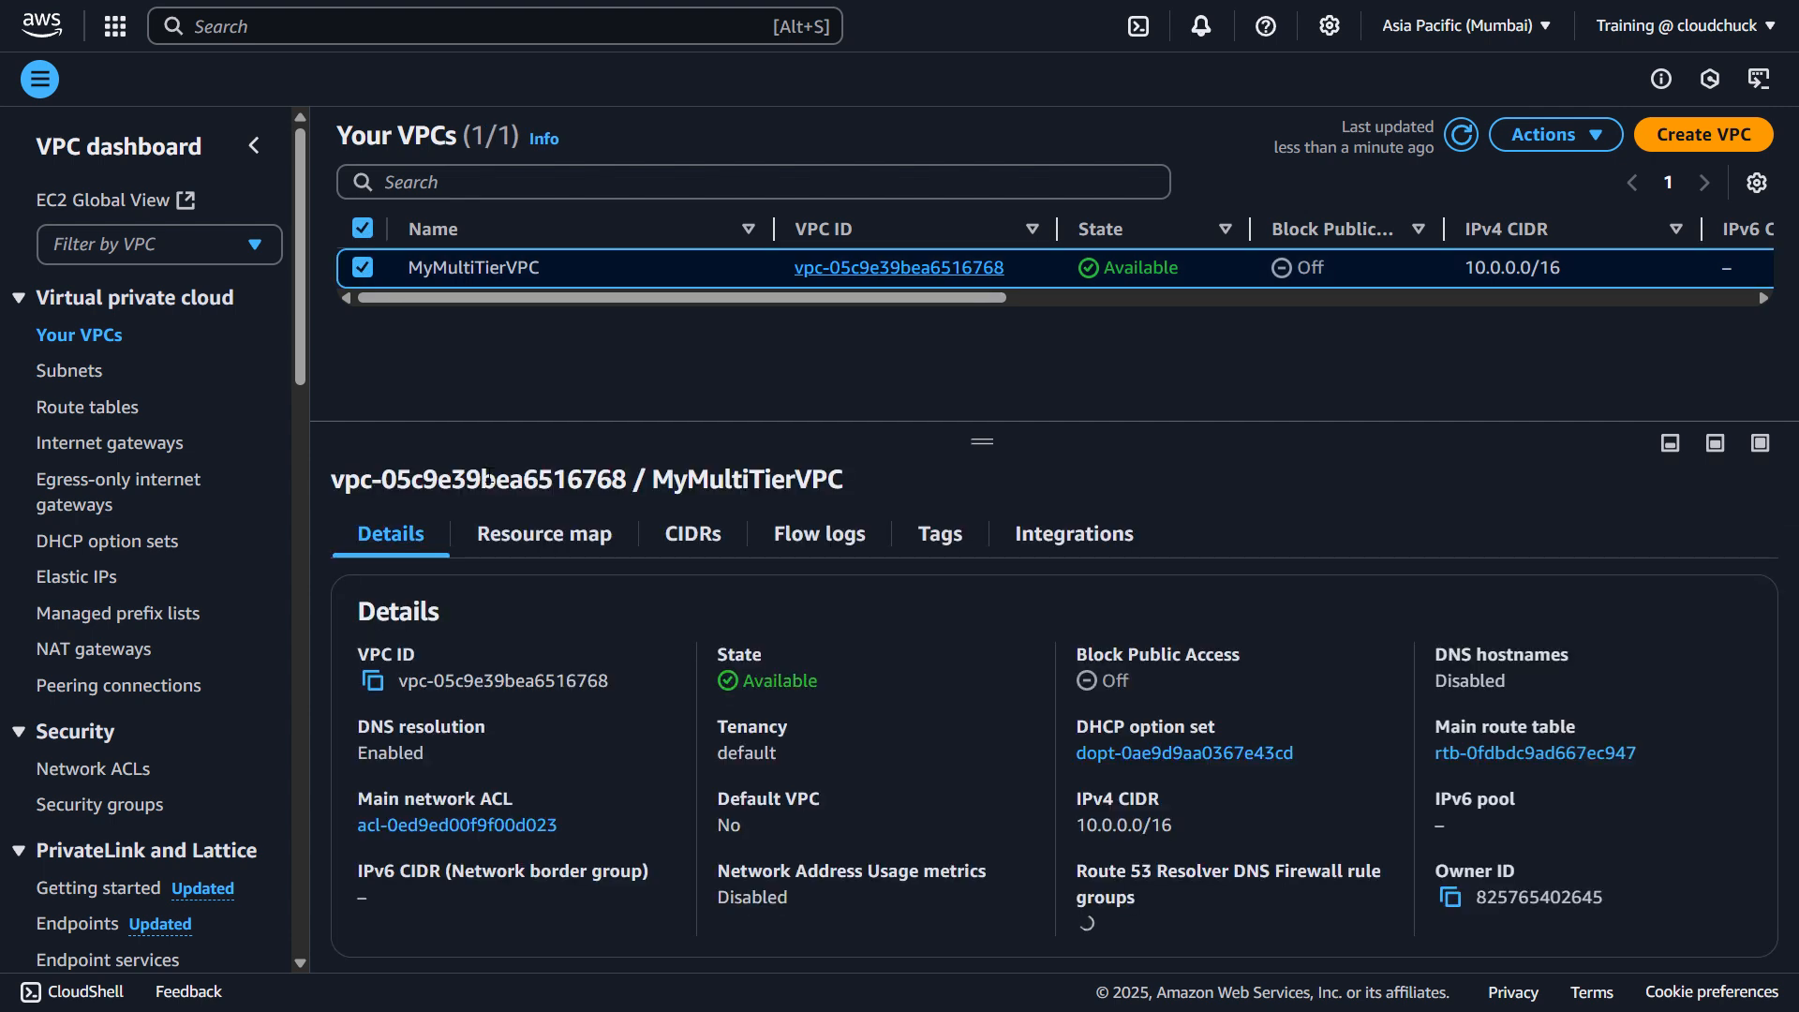
pyautogui.click(693, 535)
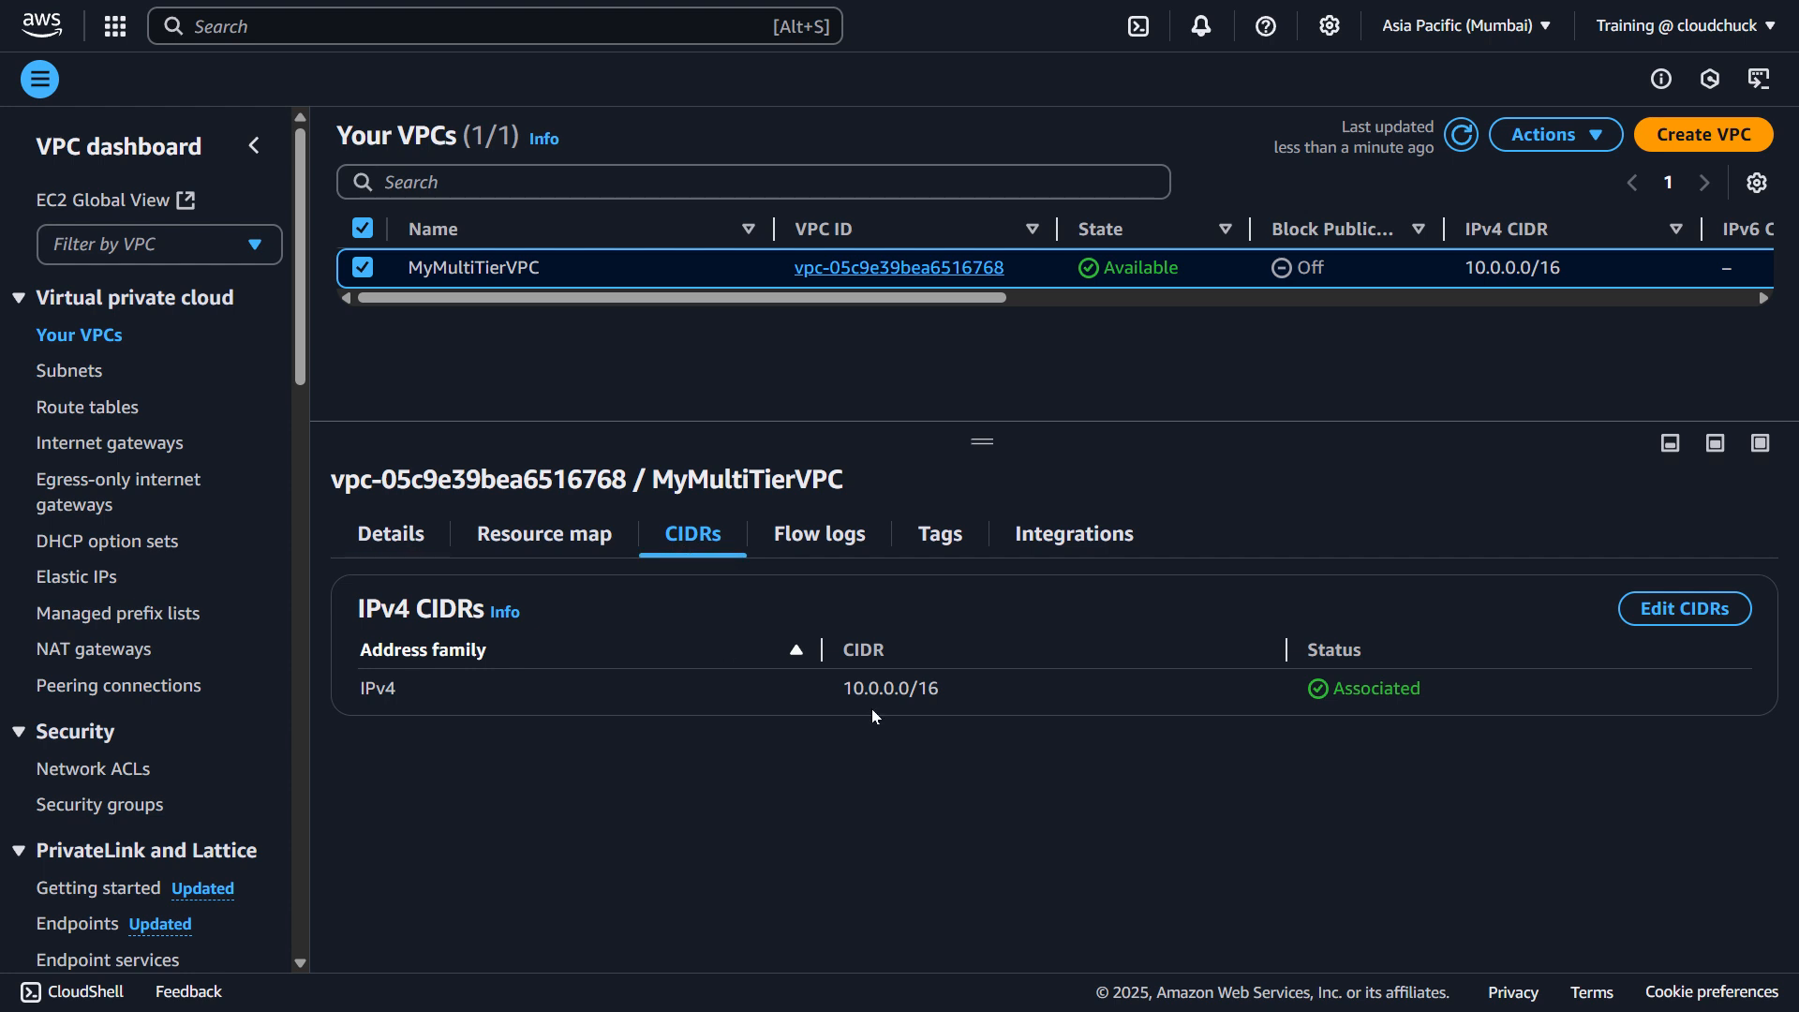
# - List the subnets, select Private-App-Subnet, Public-Subnet and Private-DB-Subnet, and review their IPv4 CIDR ranges
pyautogui.click(80, 372)
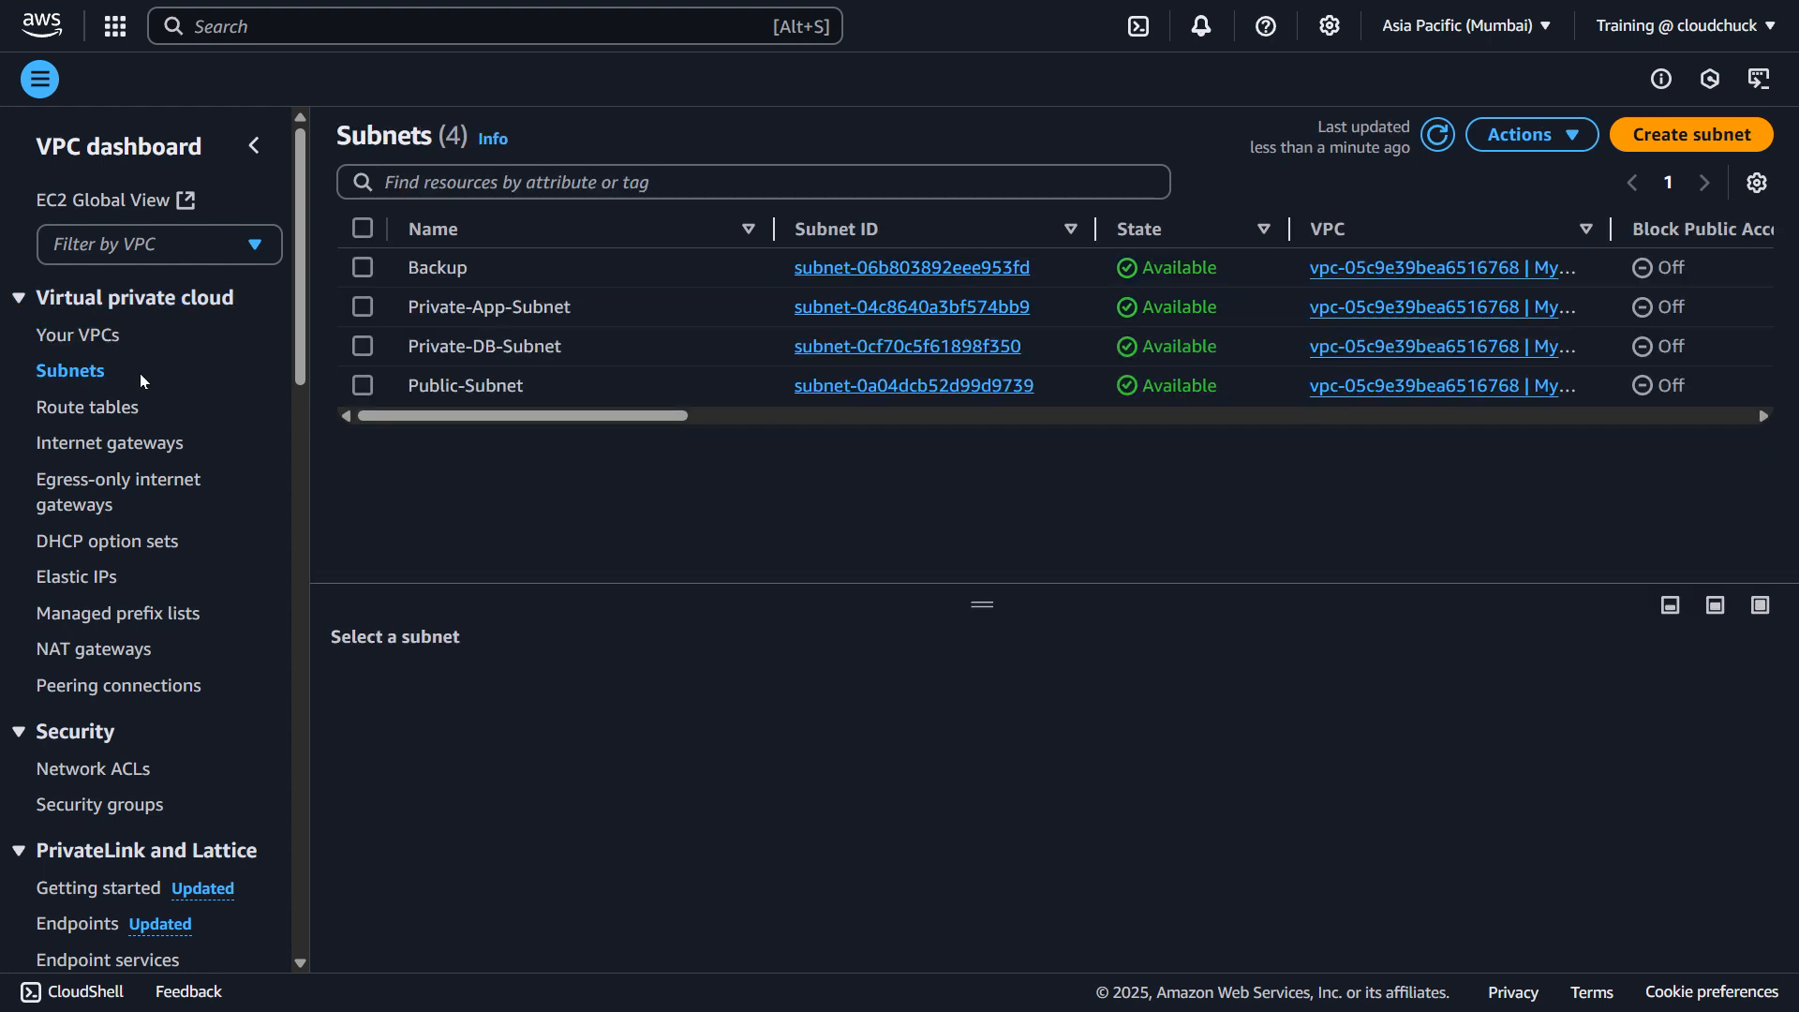
pyautogui.click(362, 308)
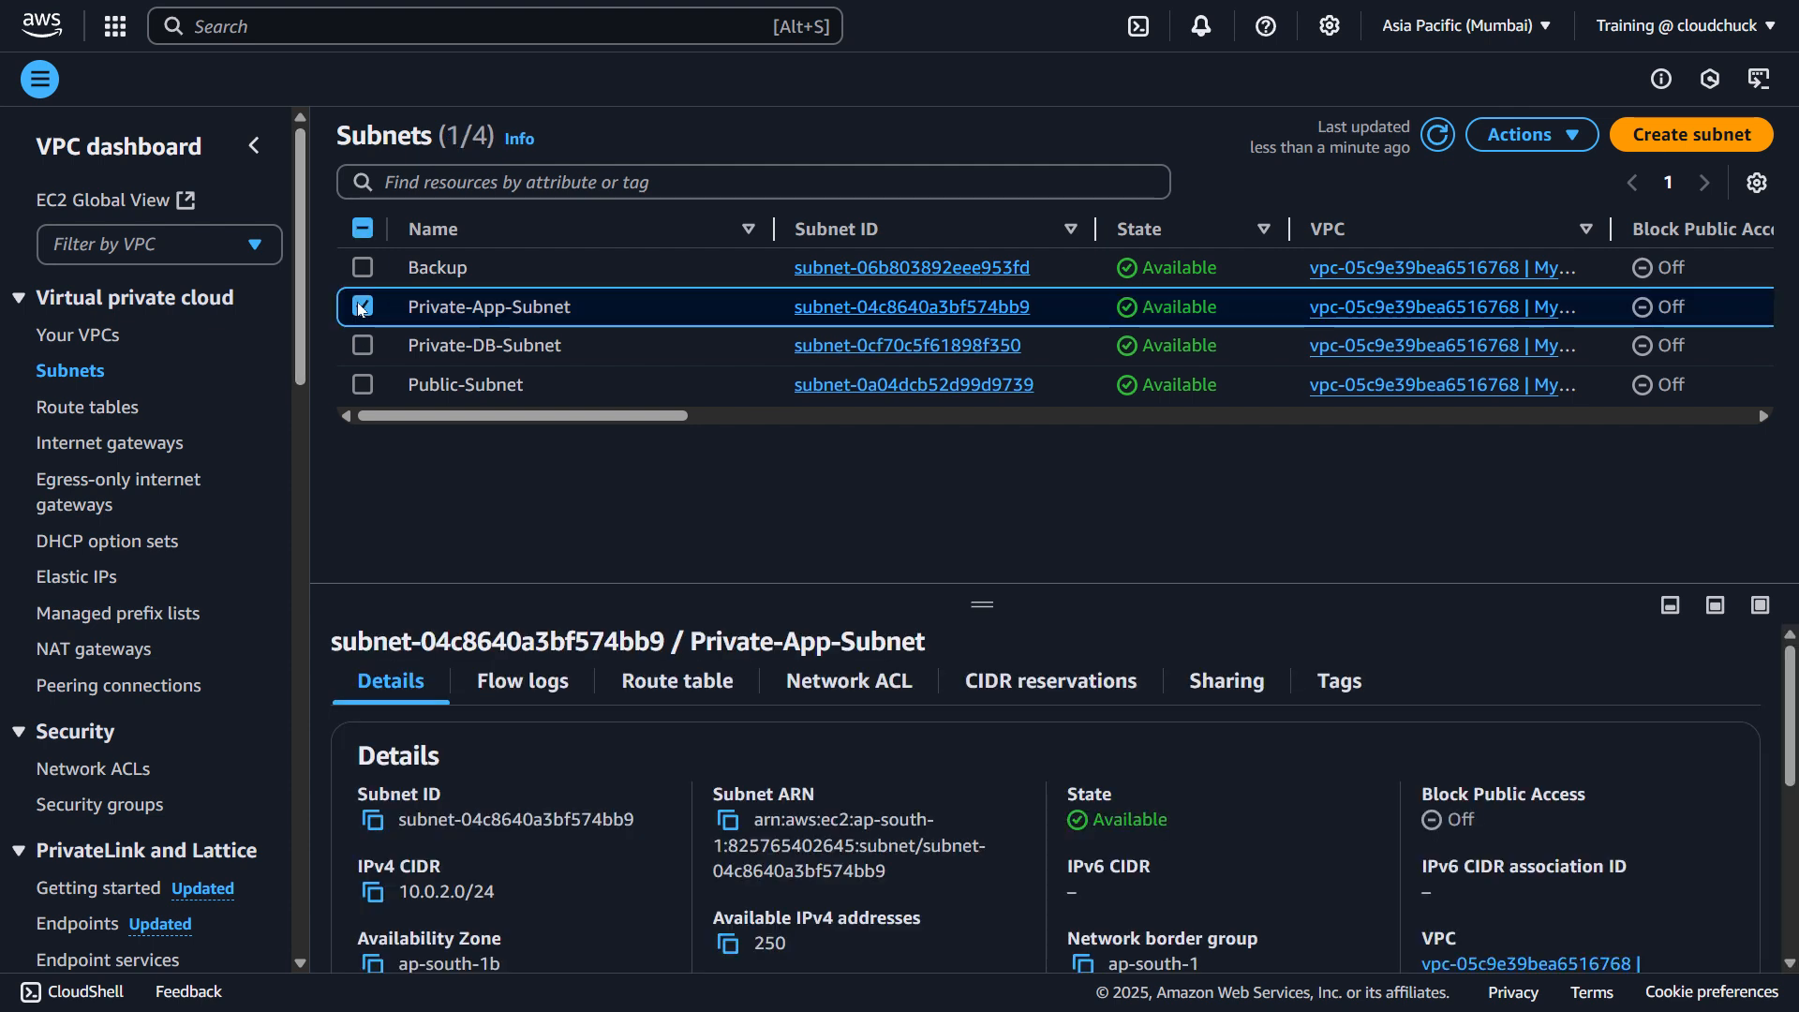
pyautogui.click(362, 384)
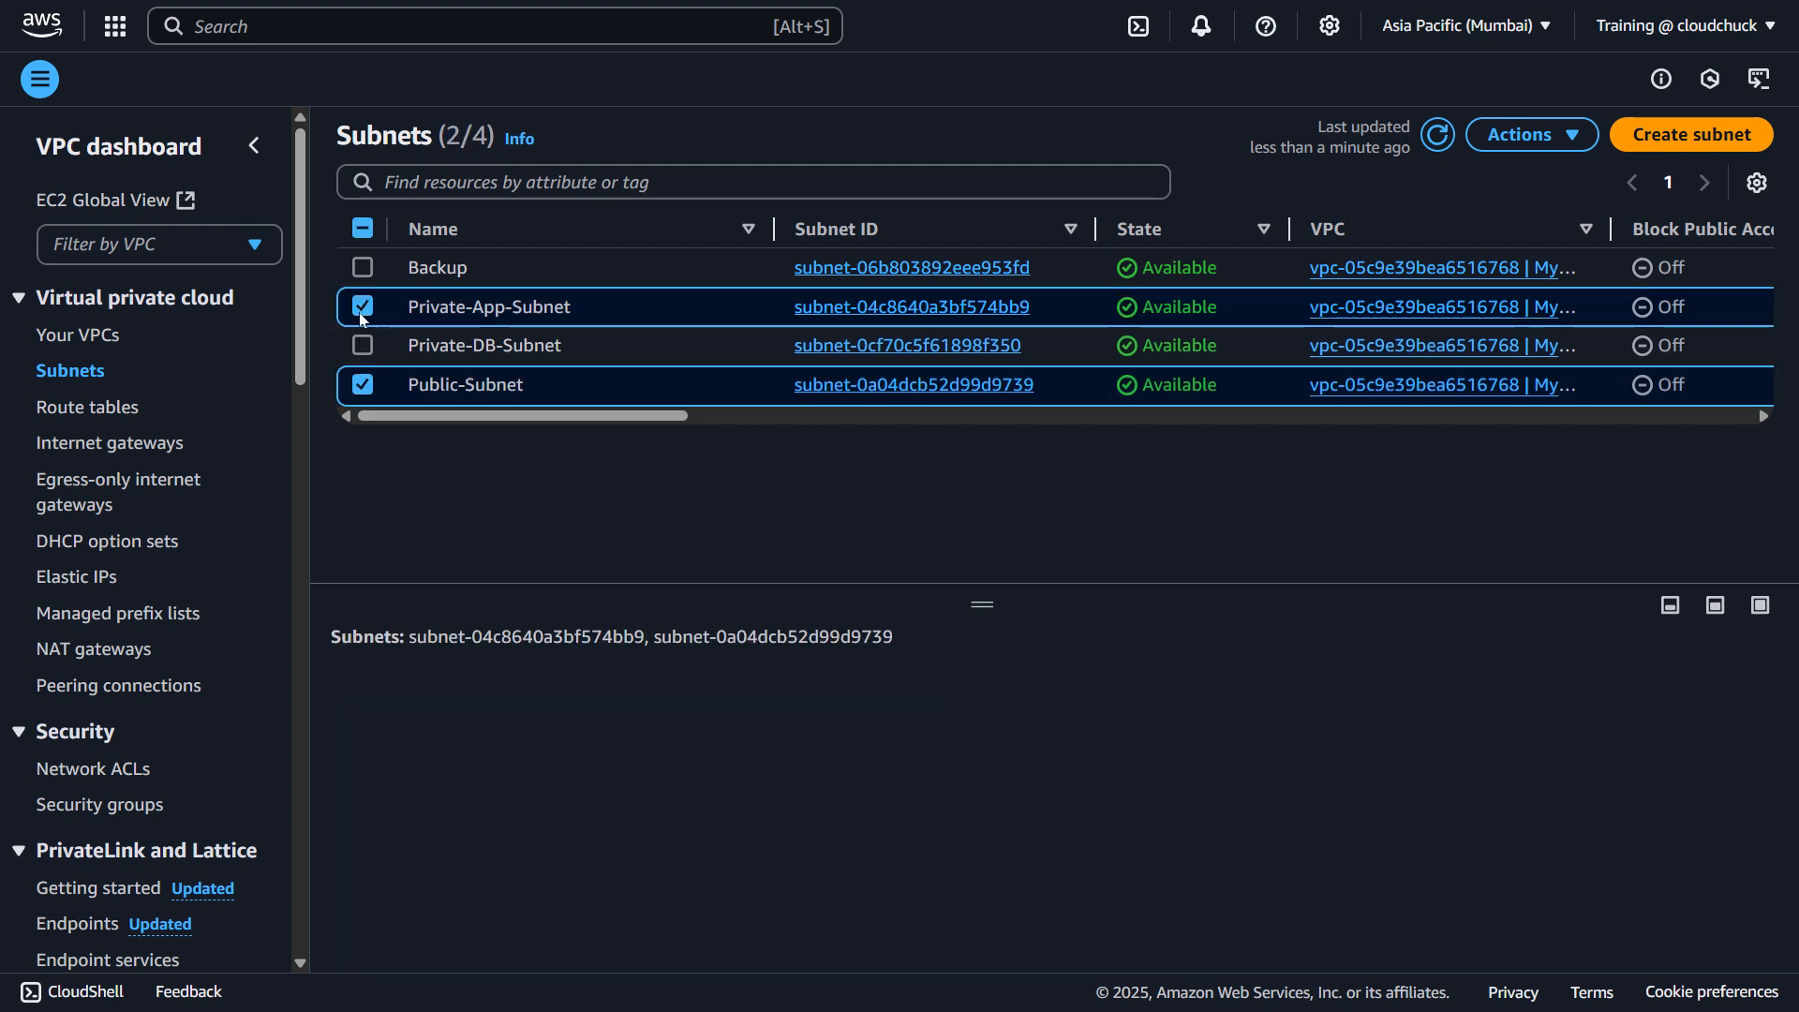
pyautogui.click(365, 345)
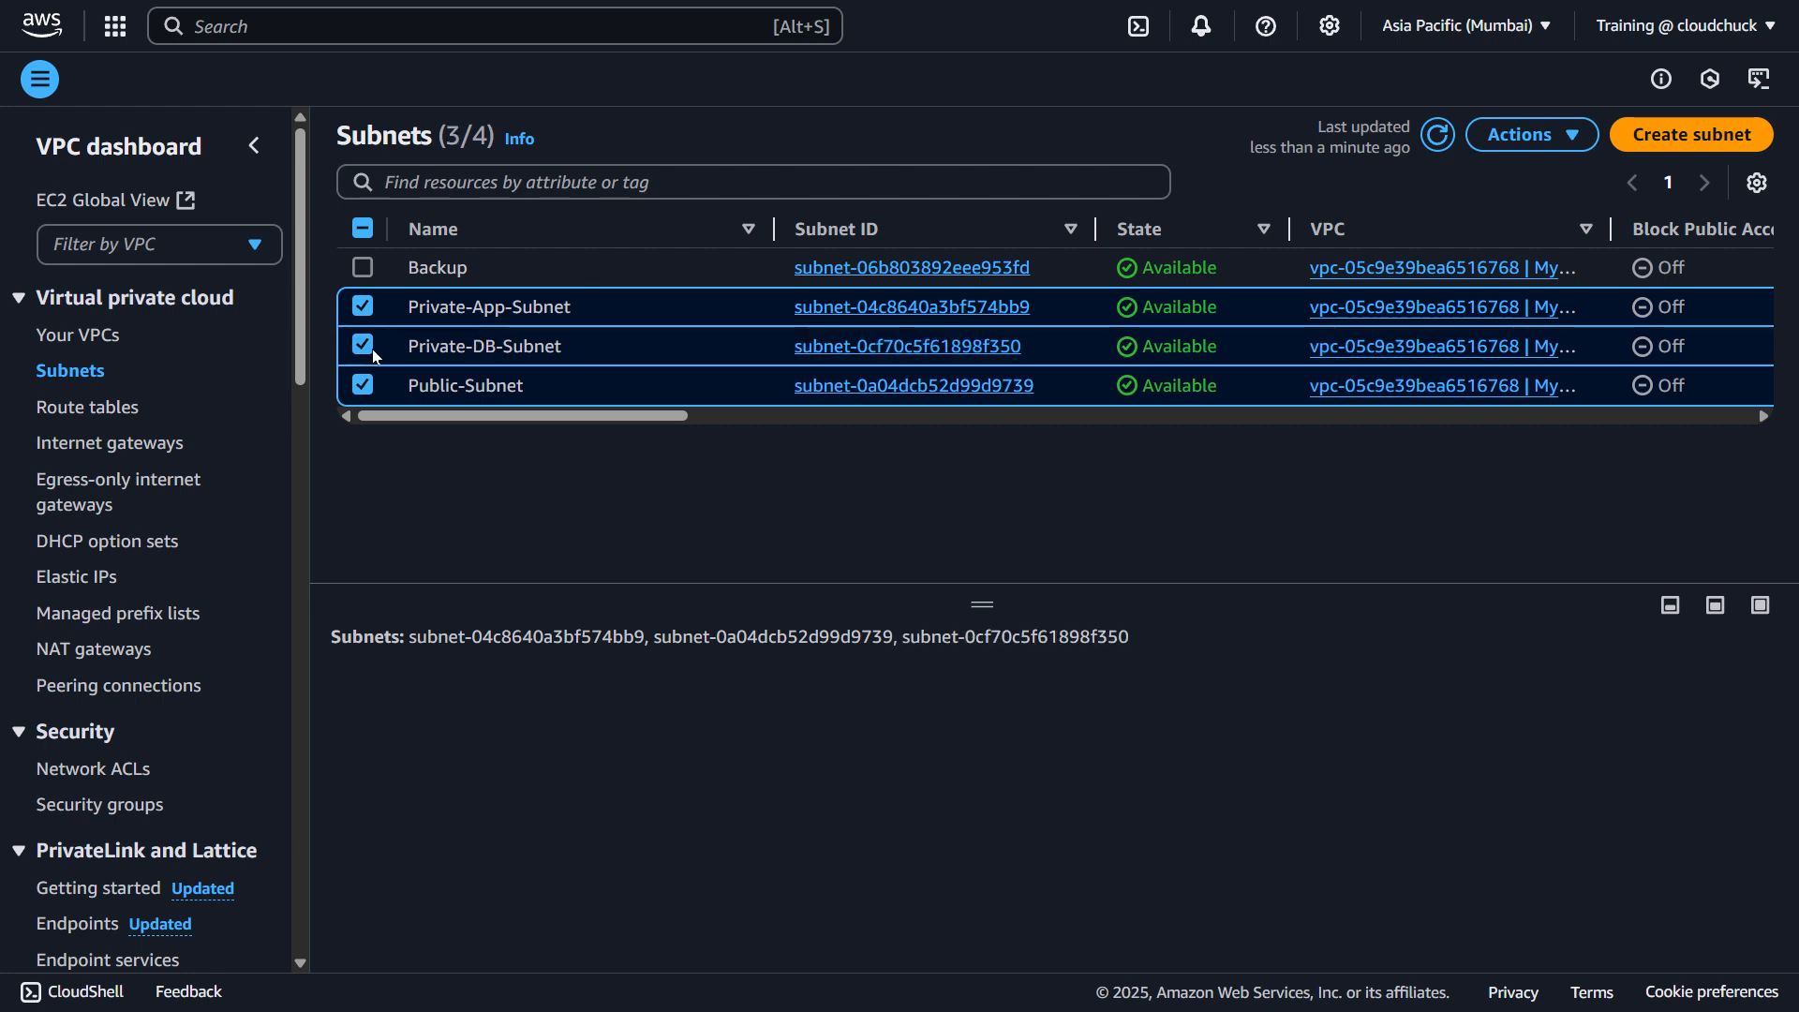
pyautogui.hscroll(6, 1156, 362)
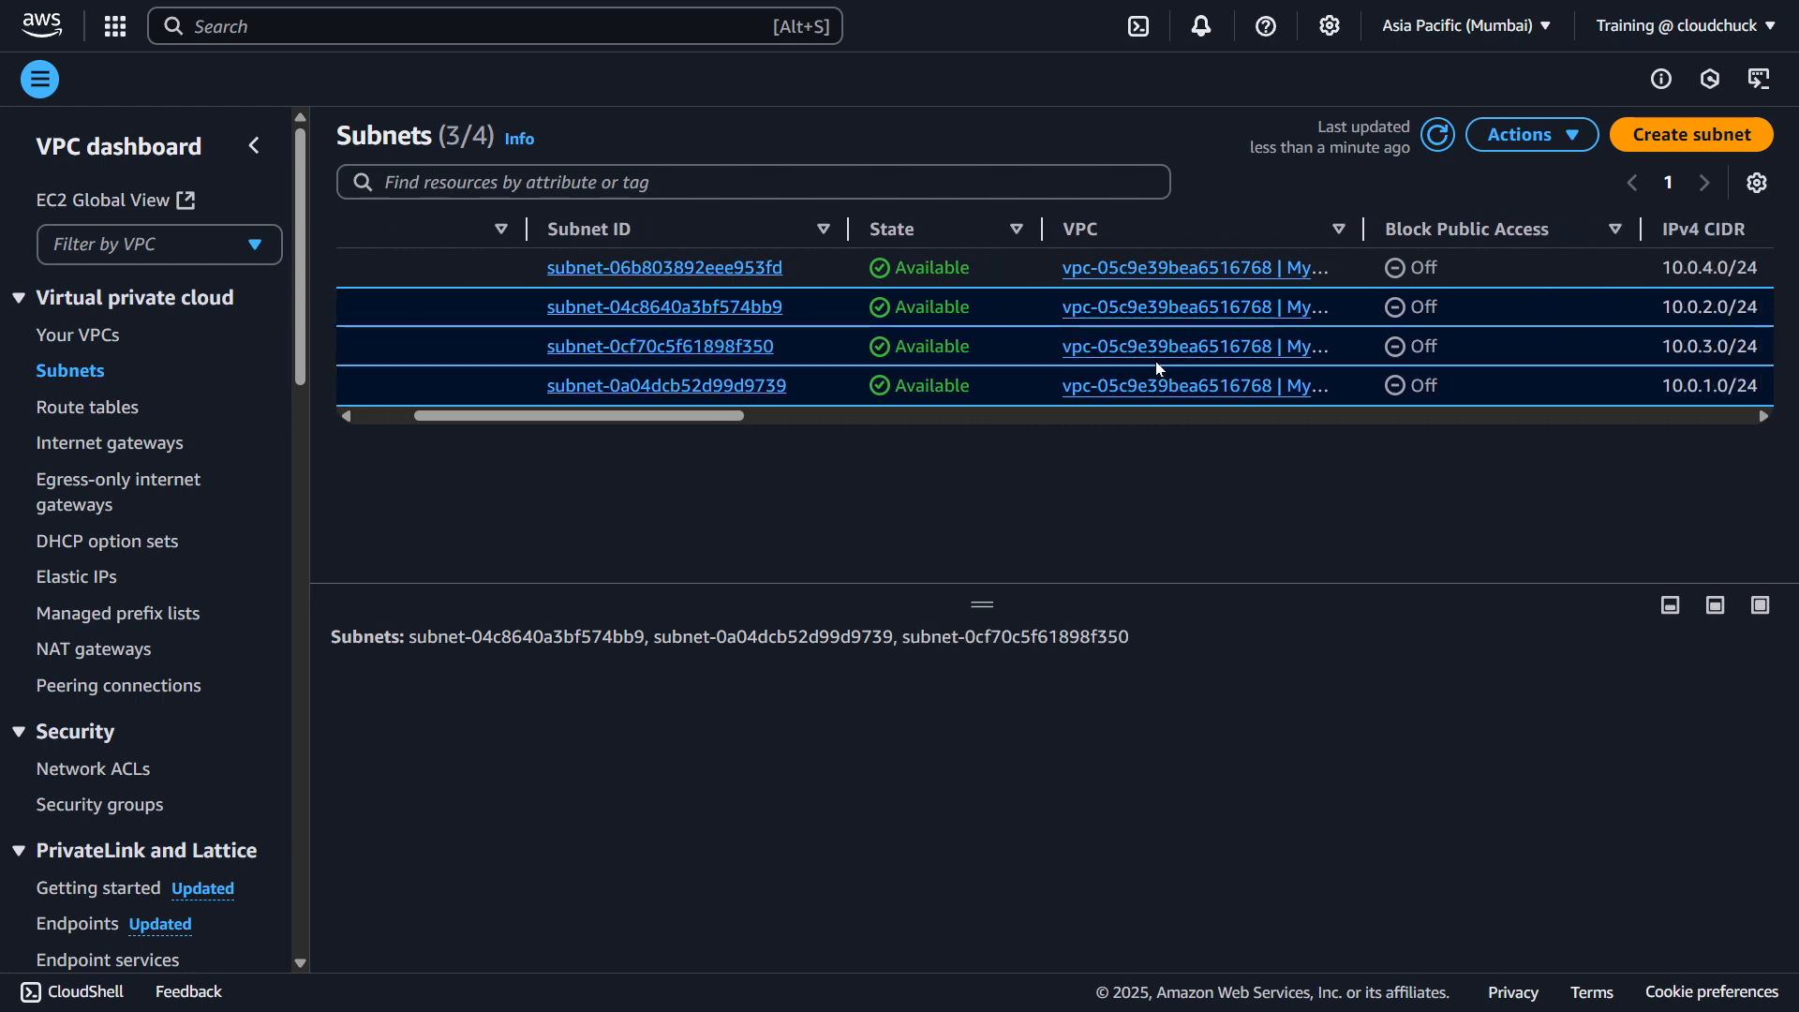
pyautogui.hscroll(-6, 1156, 362)
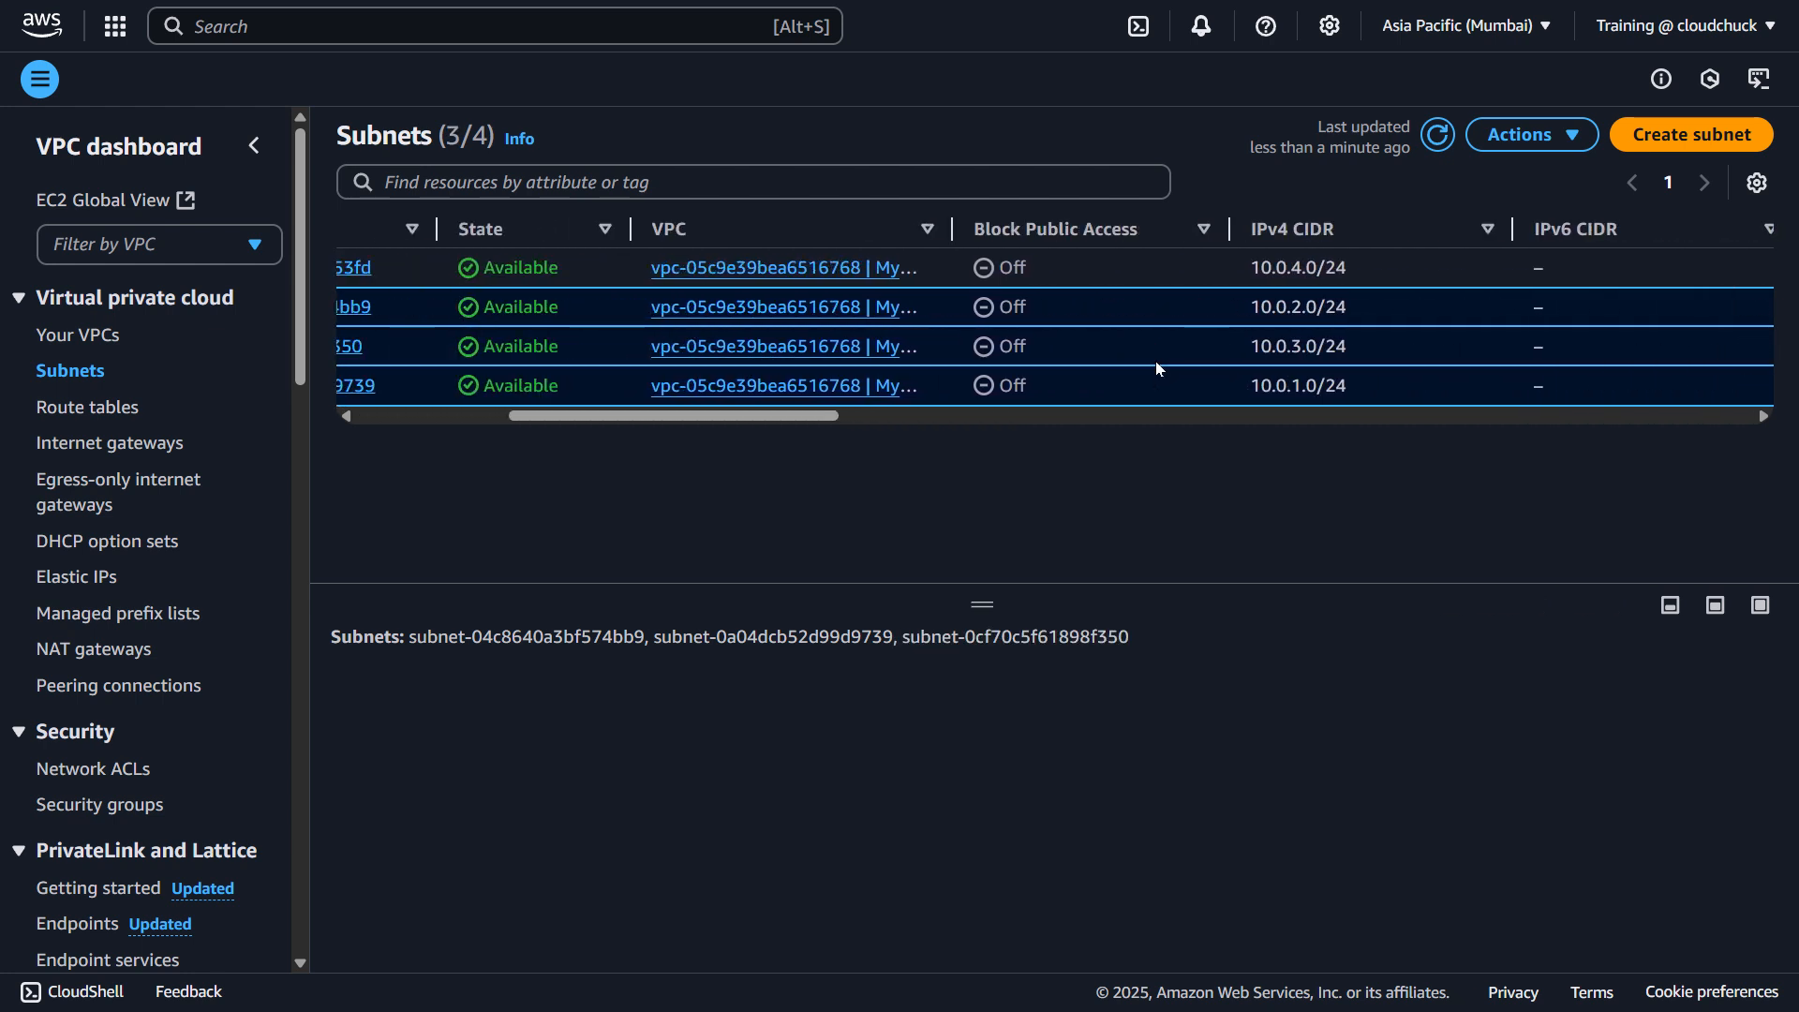
# - List the route tables and view the routes of Private-Rt
pyautogui.click(95, 410)
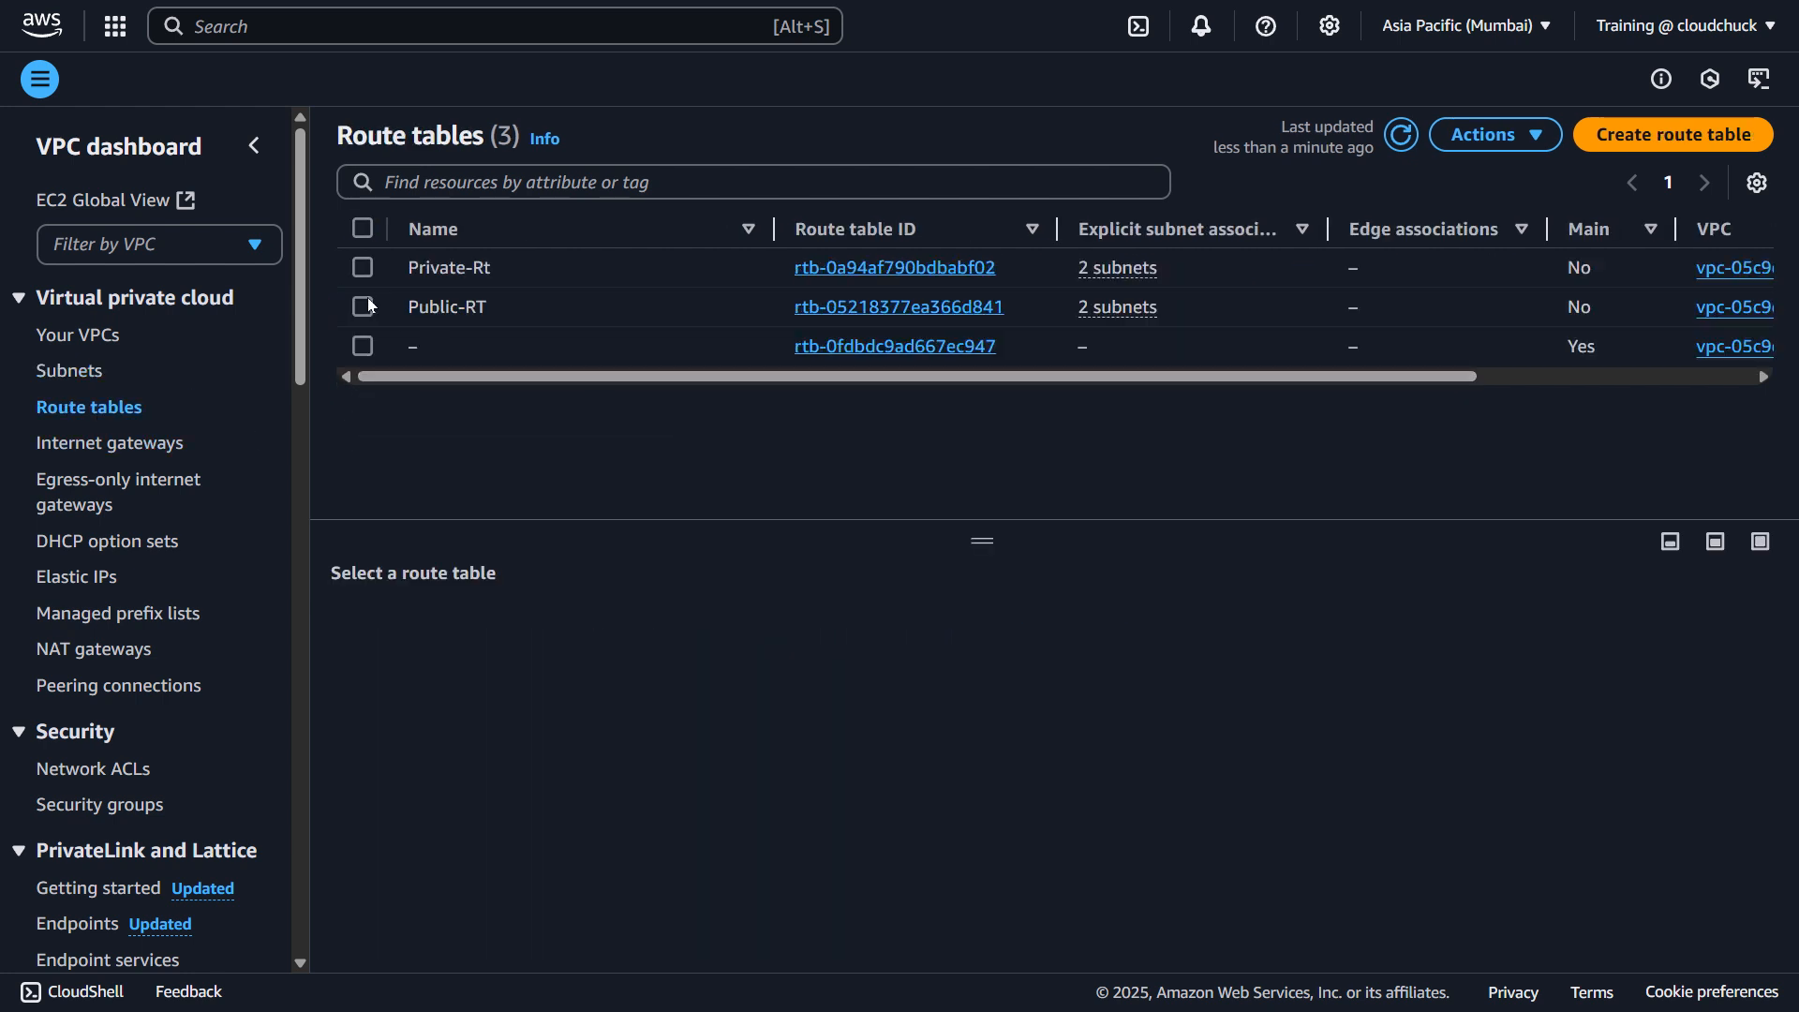
pyautogui.click(362, 269)
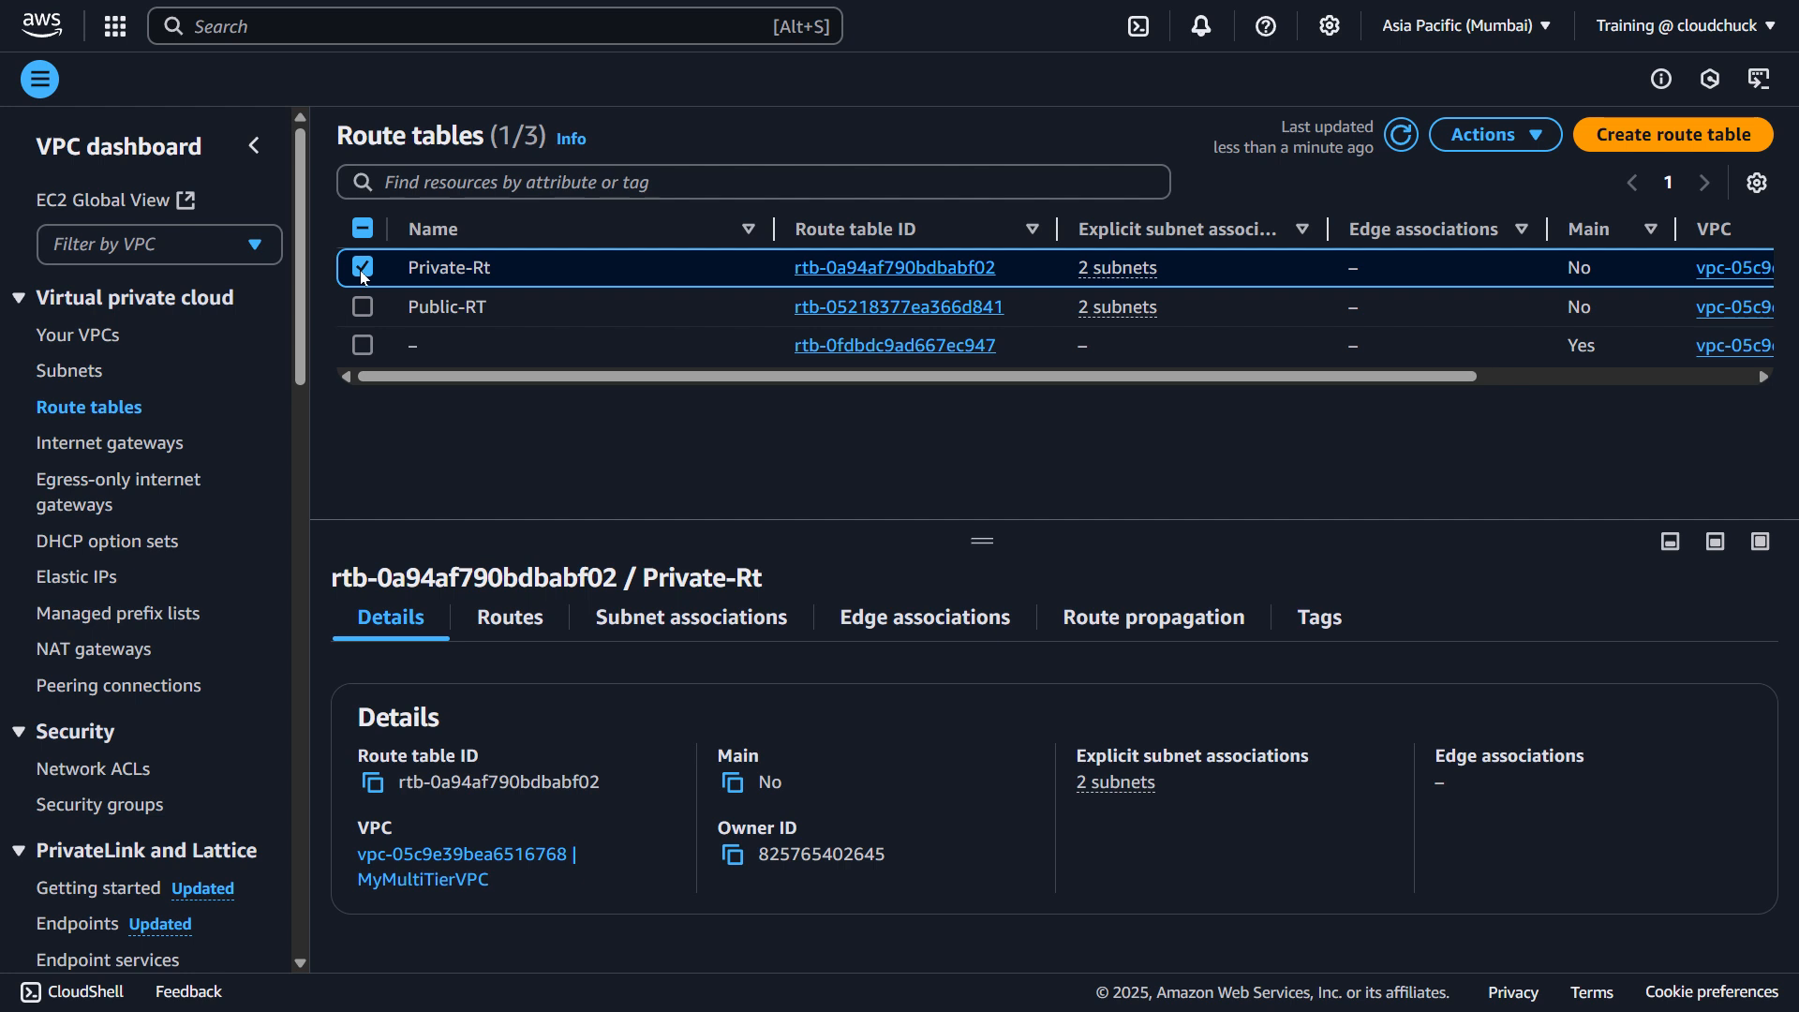
pyautogui.click(510, 618)
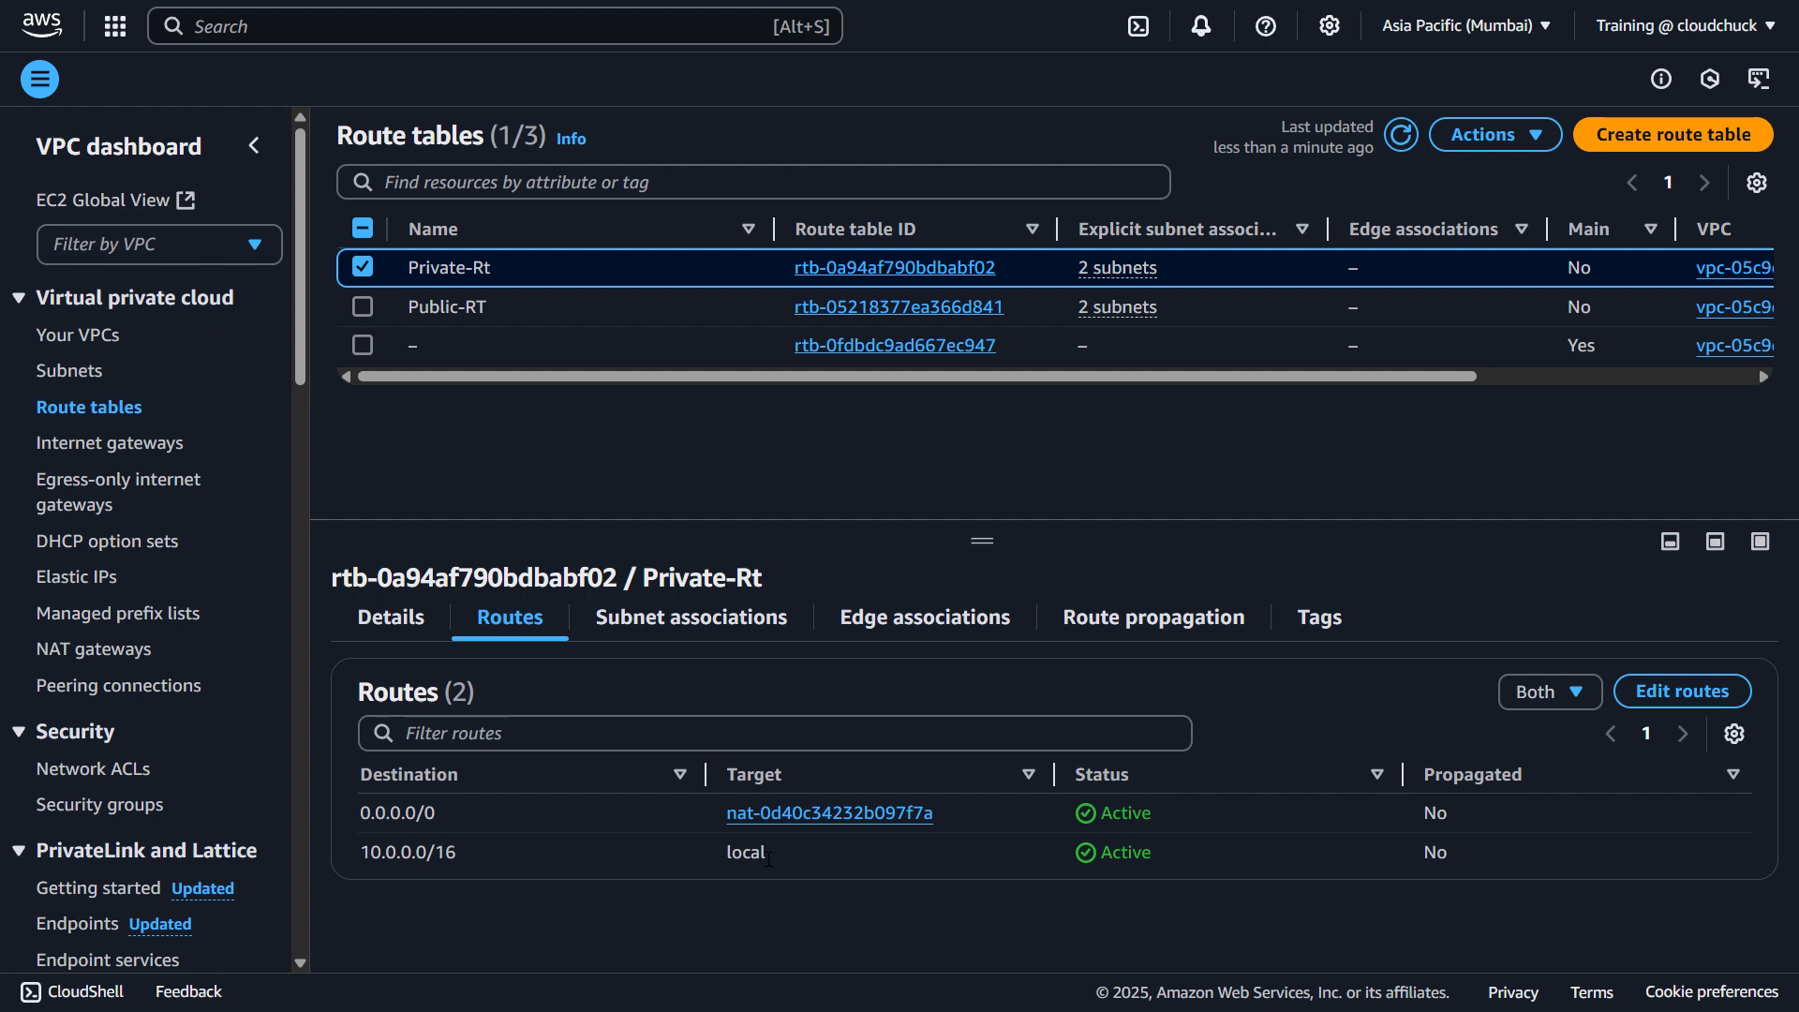
# - Make Public-RT the only selected route table and view its routes
pyautogui.click(363, 306)
pyautogui.click(362, 267)
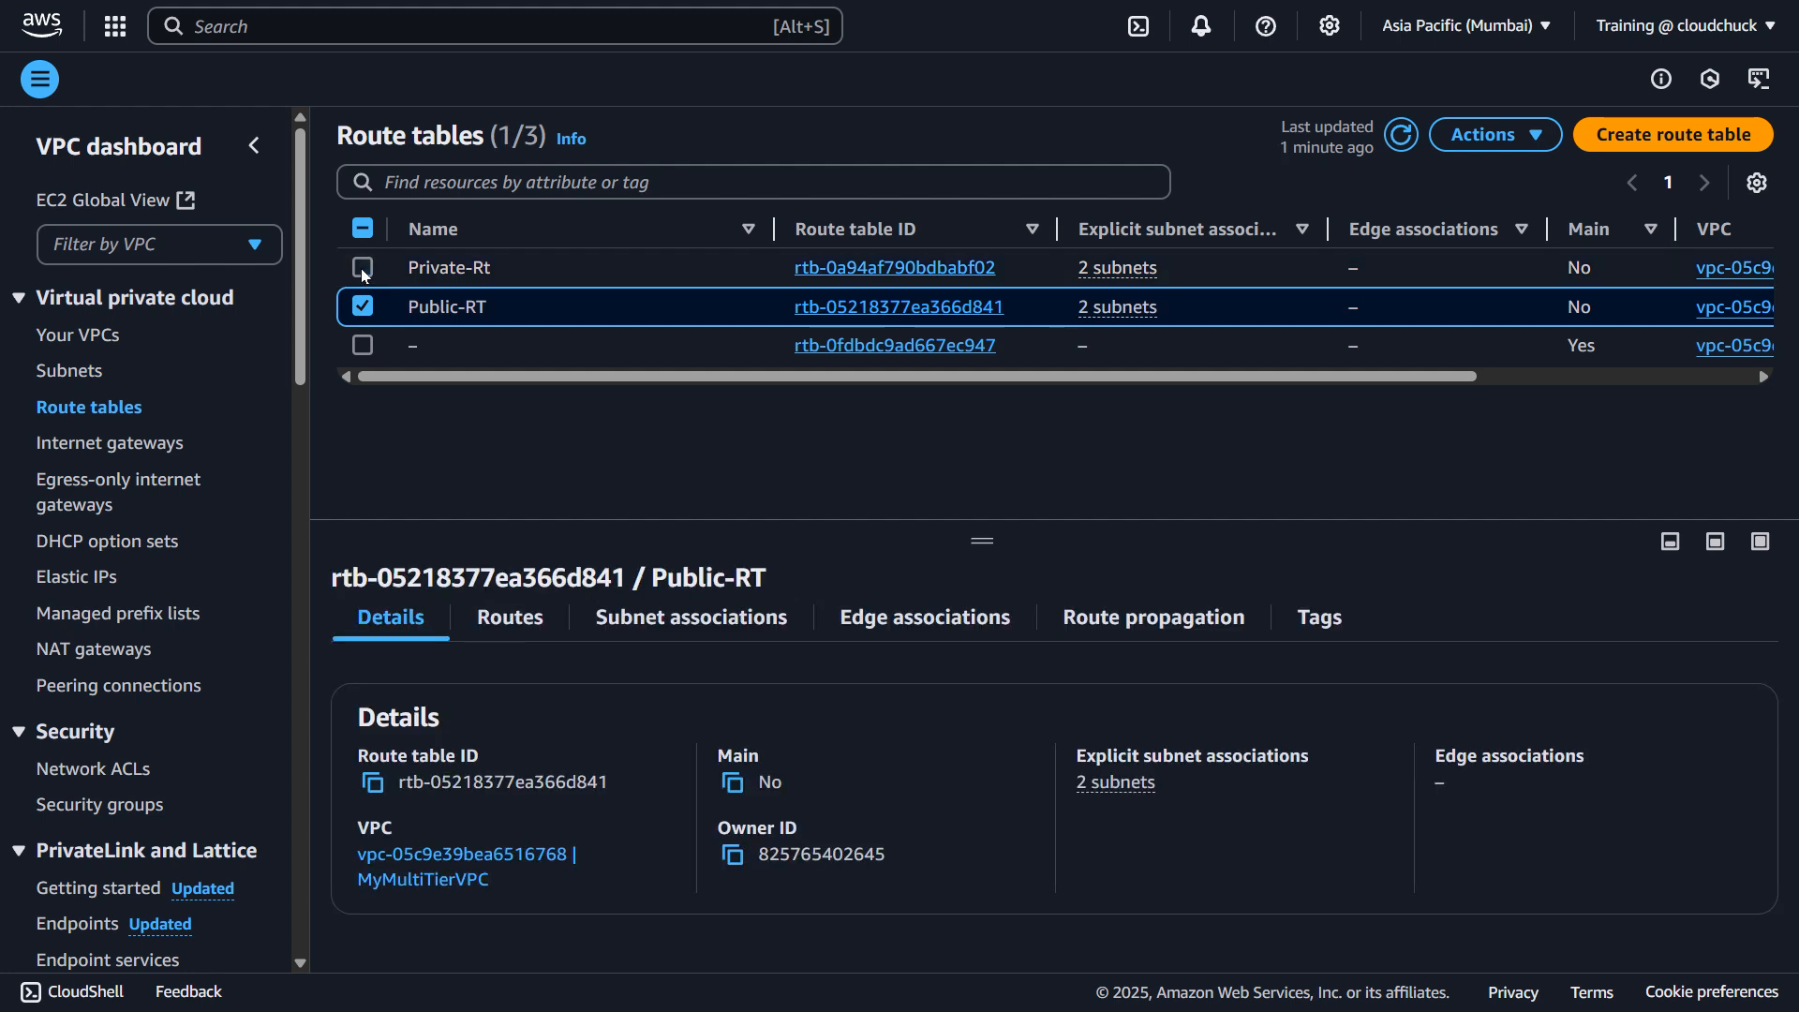
pyautogui.click(556, 617)
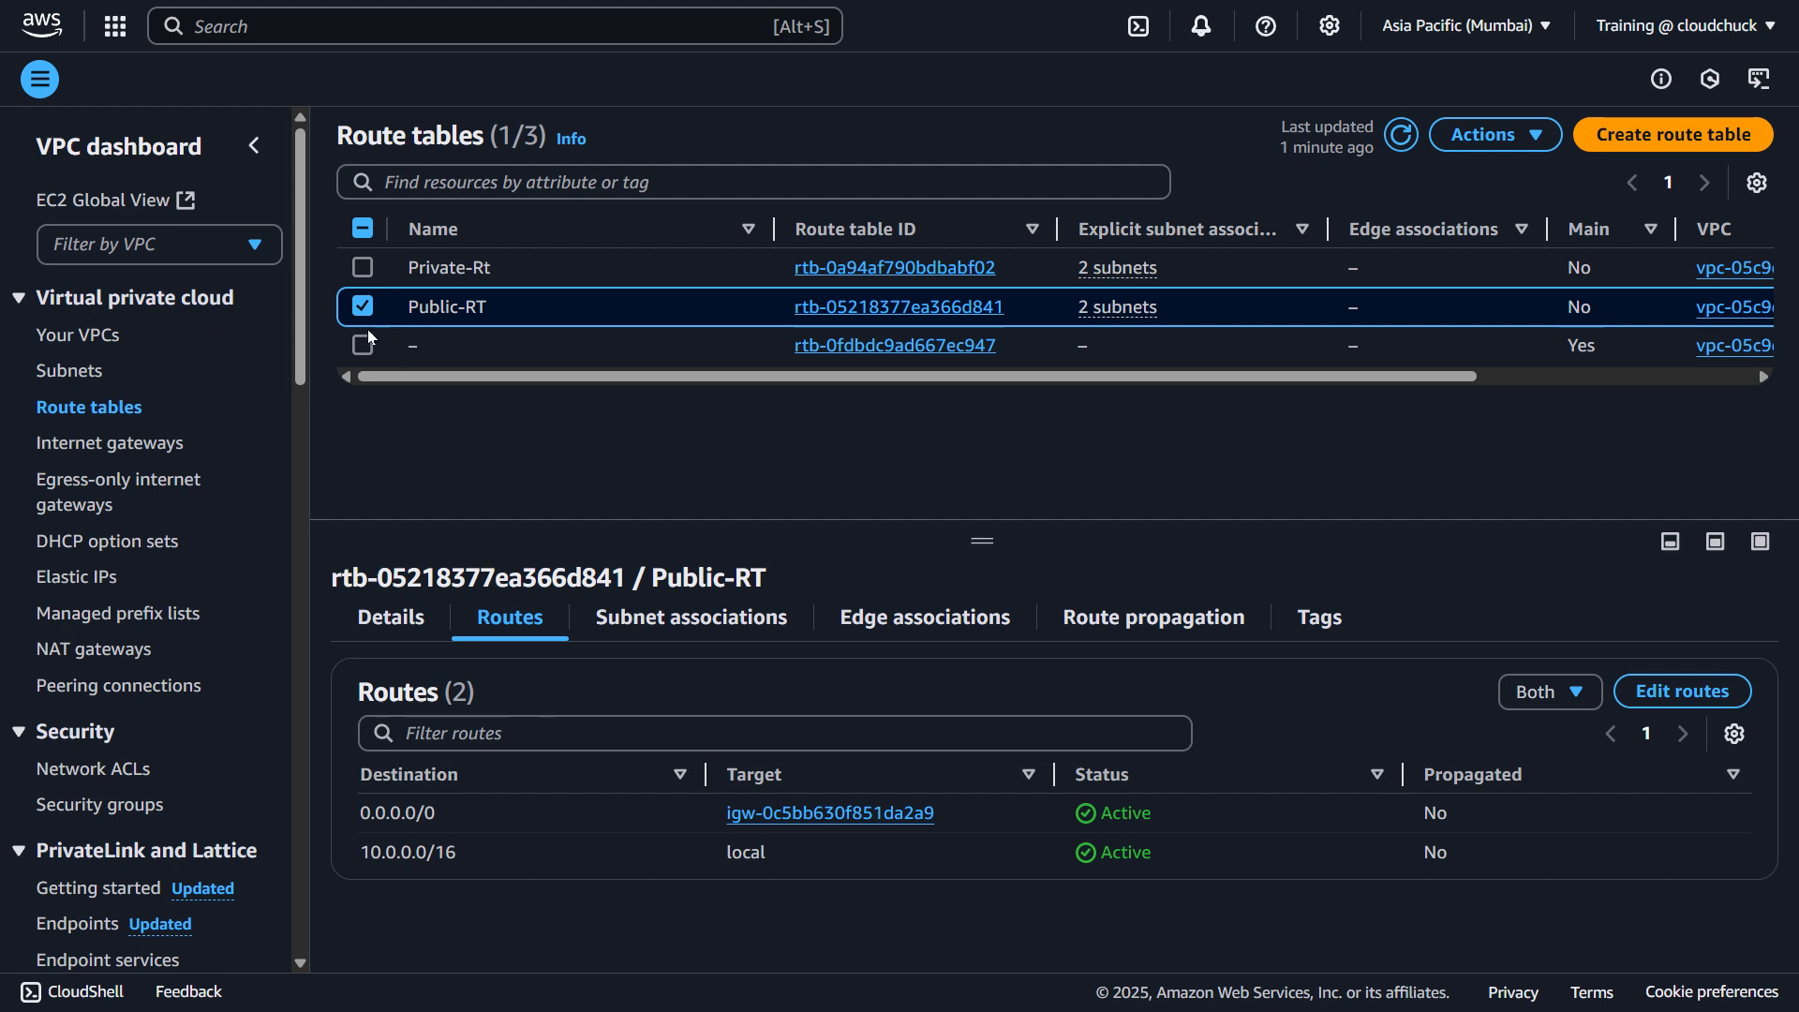
# - Switch the selection back to Private-Rt and view its subnet associations
pyautogui.click(354, 306)
pyautogui.click(366, 265)
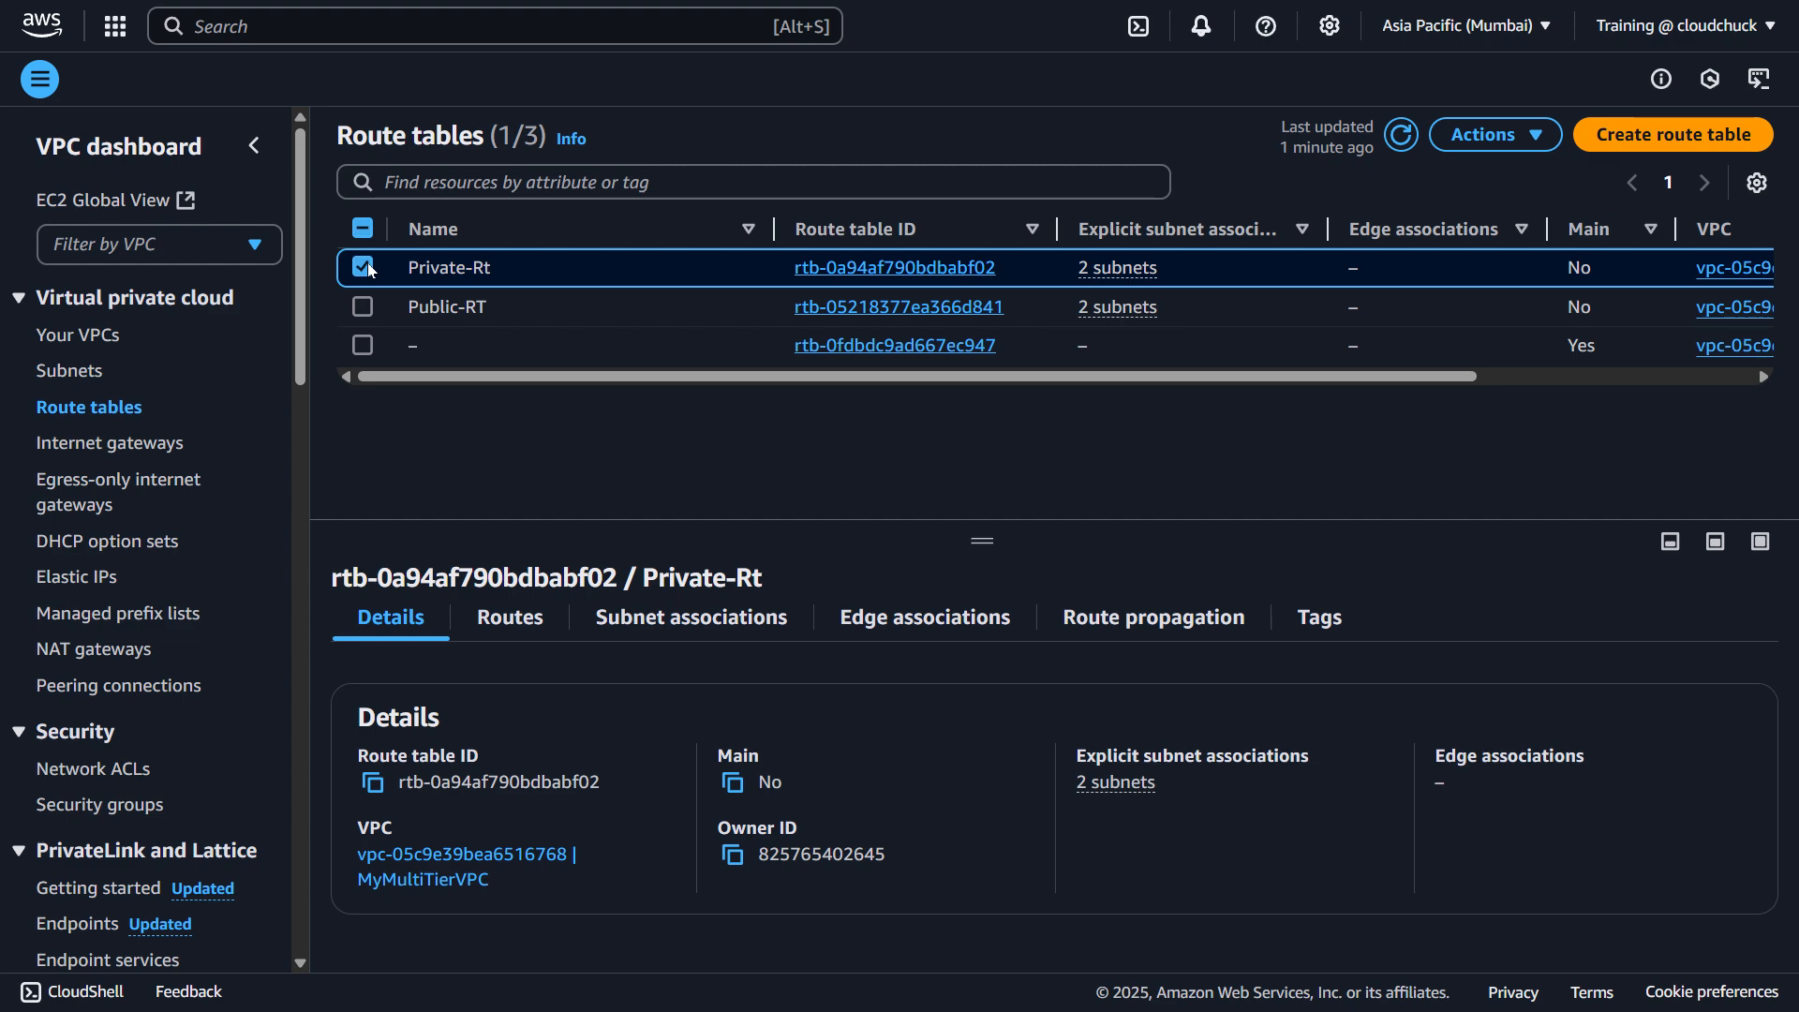
pyautogui.click(770, 622)
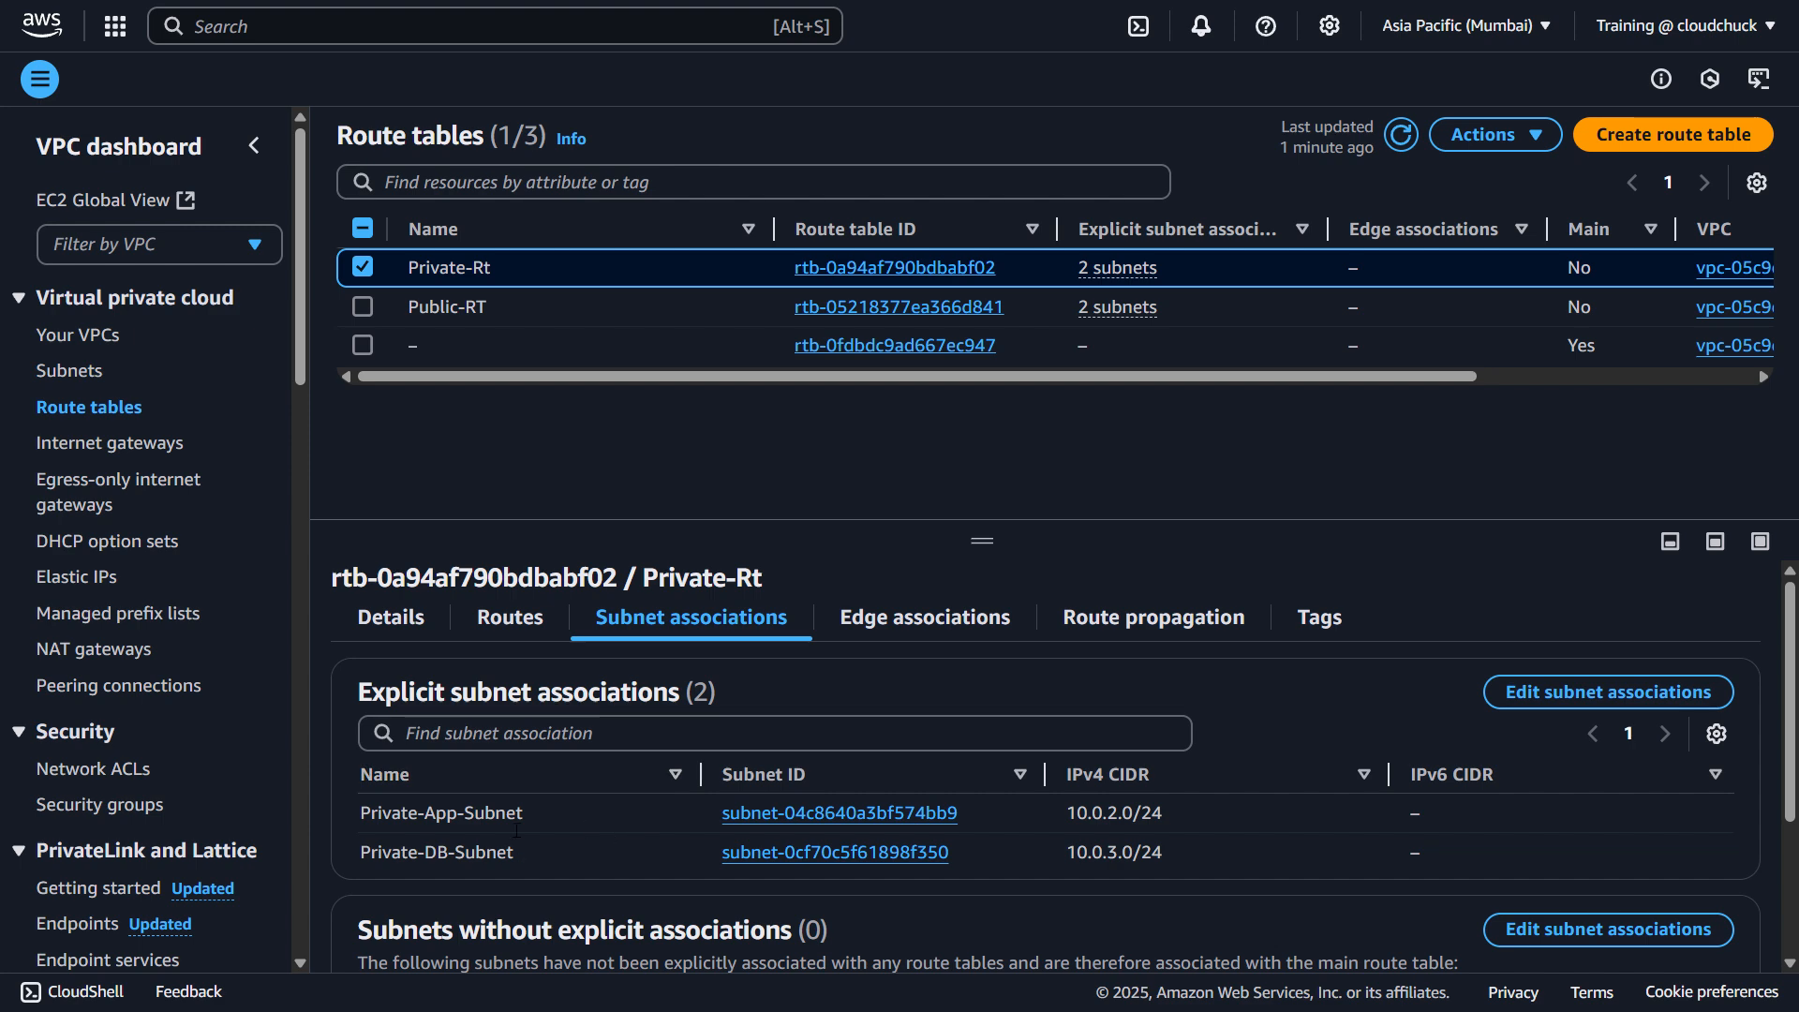
# - View the subnet associations of Public-RT, then clear the route table selection
pyautogui.click(362, 309)
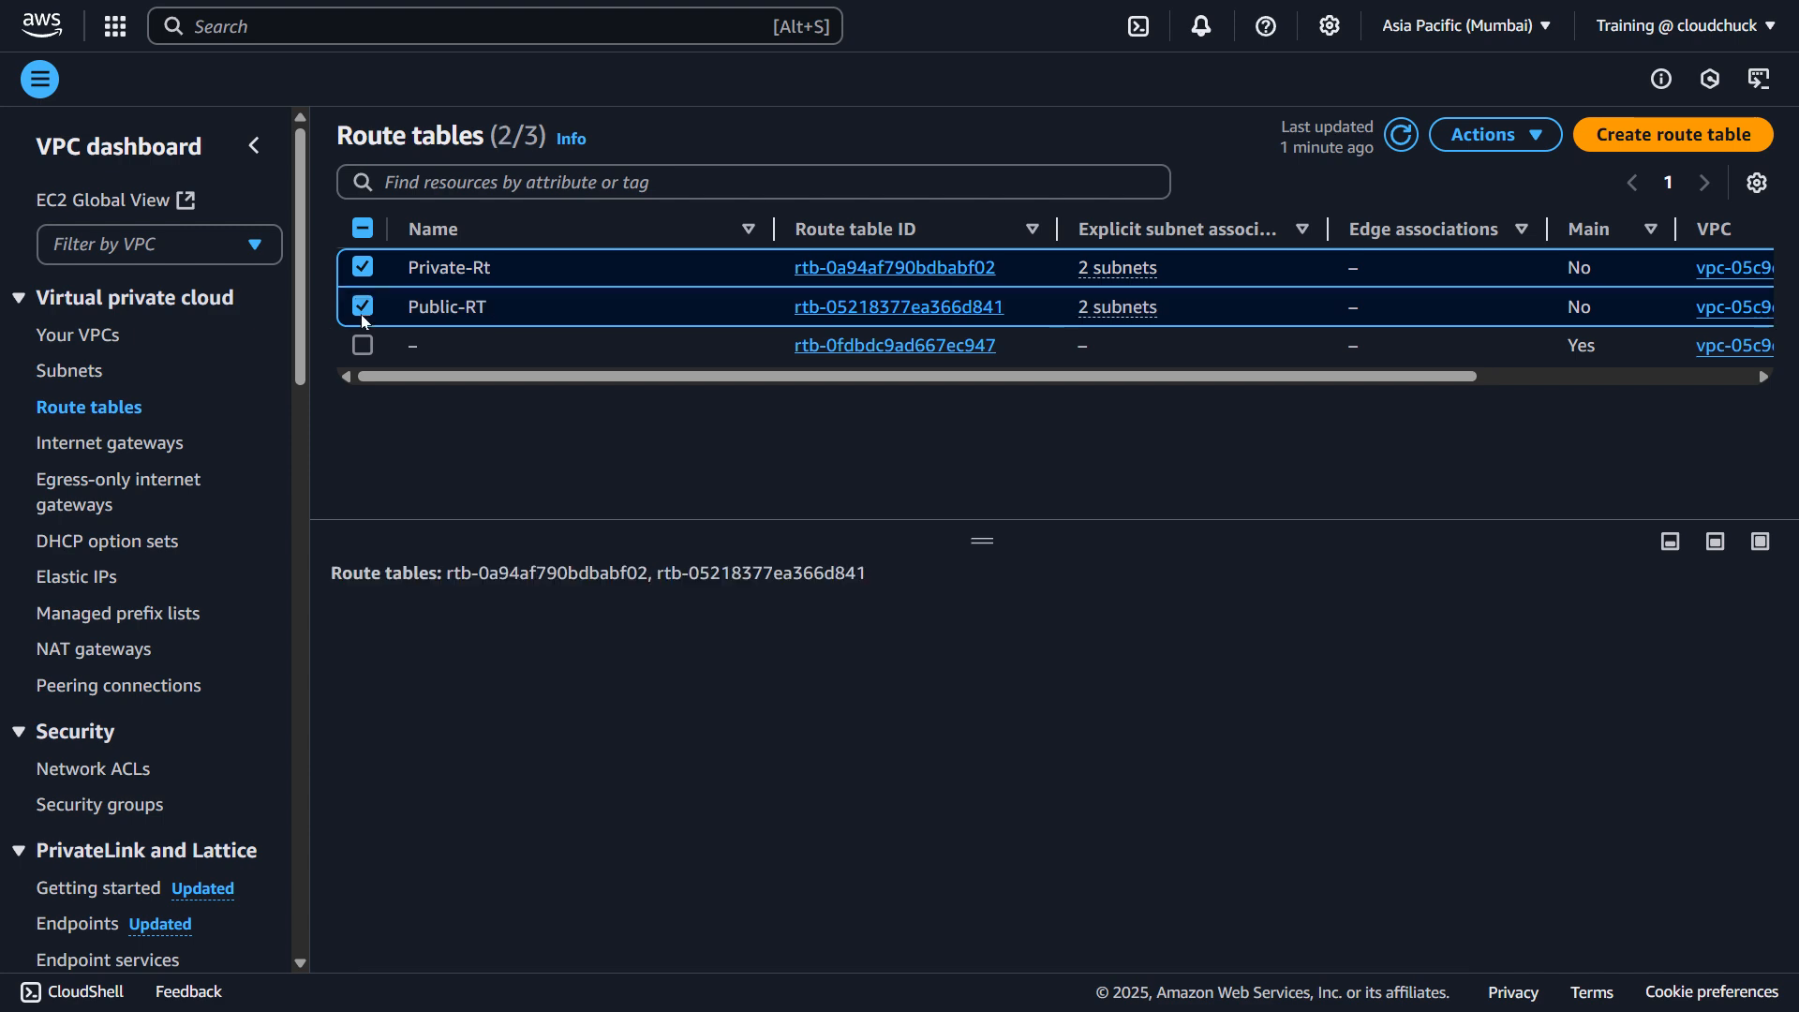
pyautogui.click(367, 319)
pyautogui.click(646, 618)
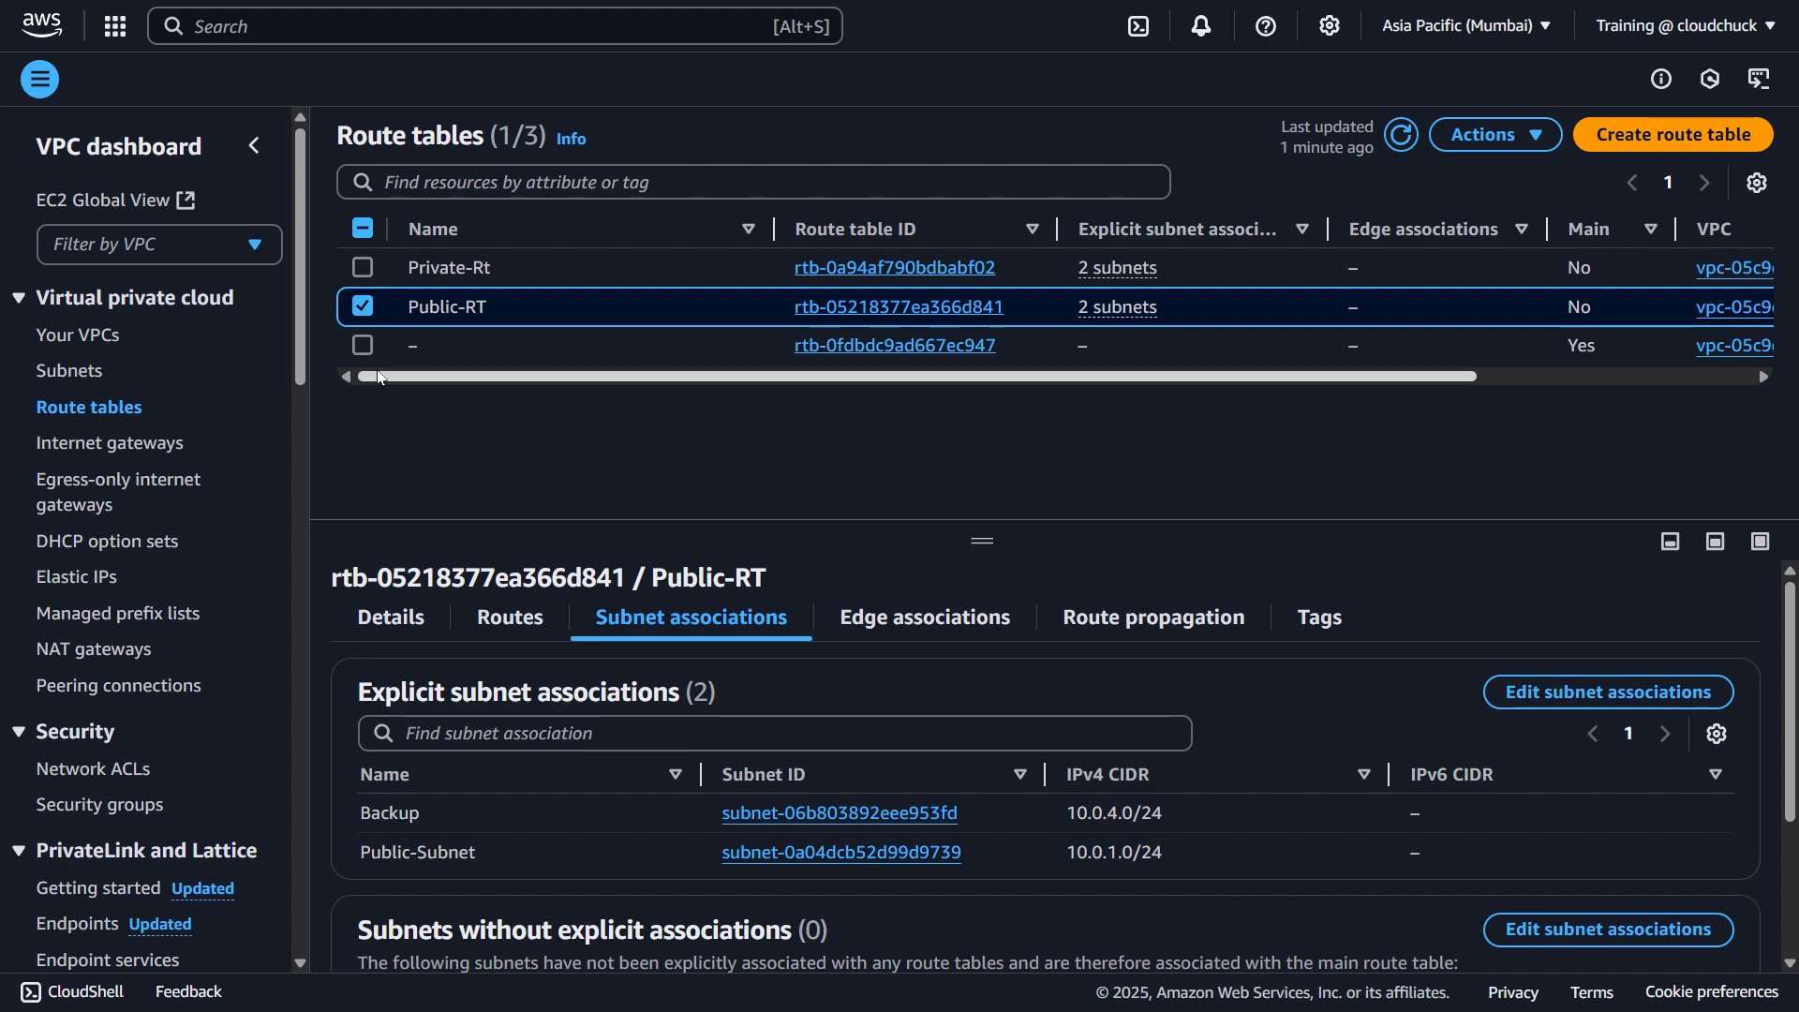
pyautogui.click(362, 306)
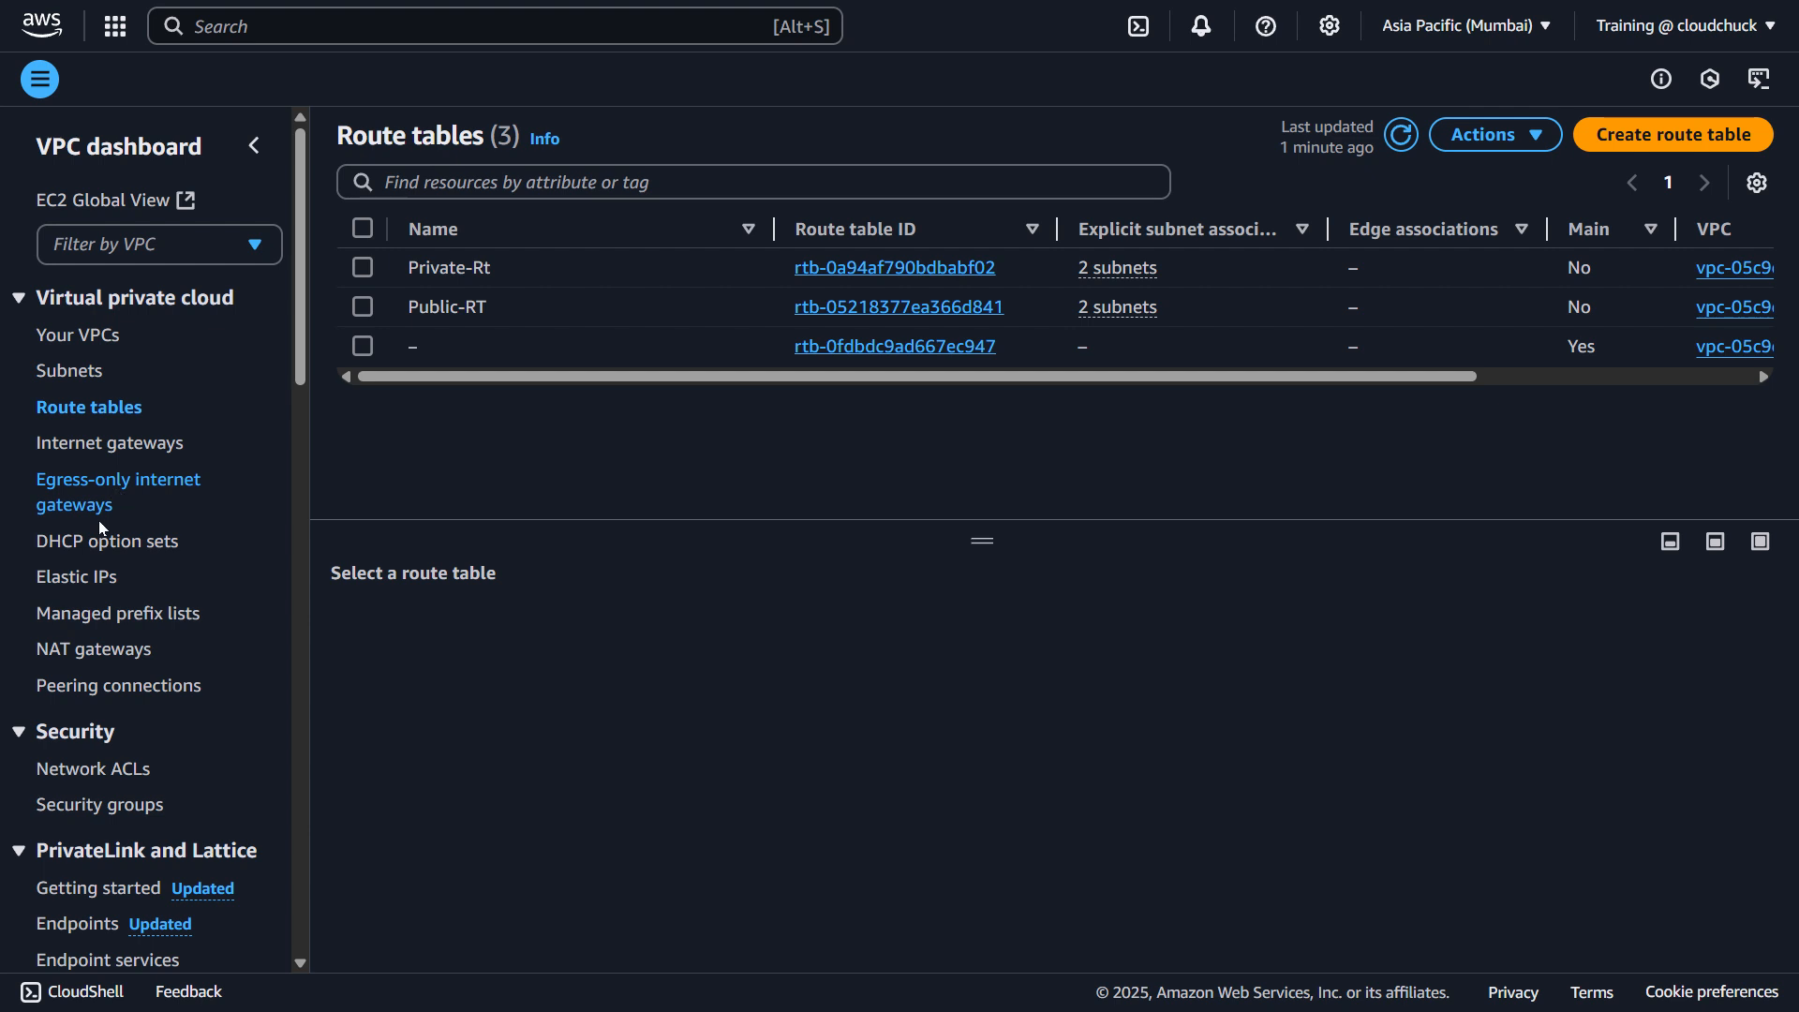
# - Check the allocated Elastic IP address, then select Nat-Gateway in the NAT gateways list and review its details
pyautogui.click(84, 574)
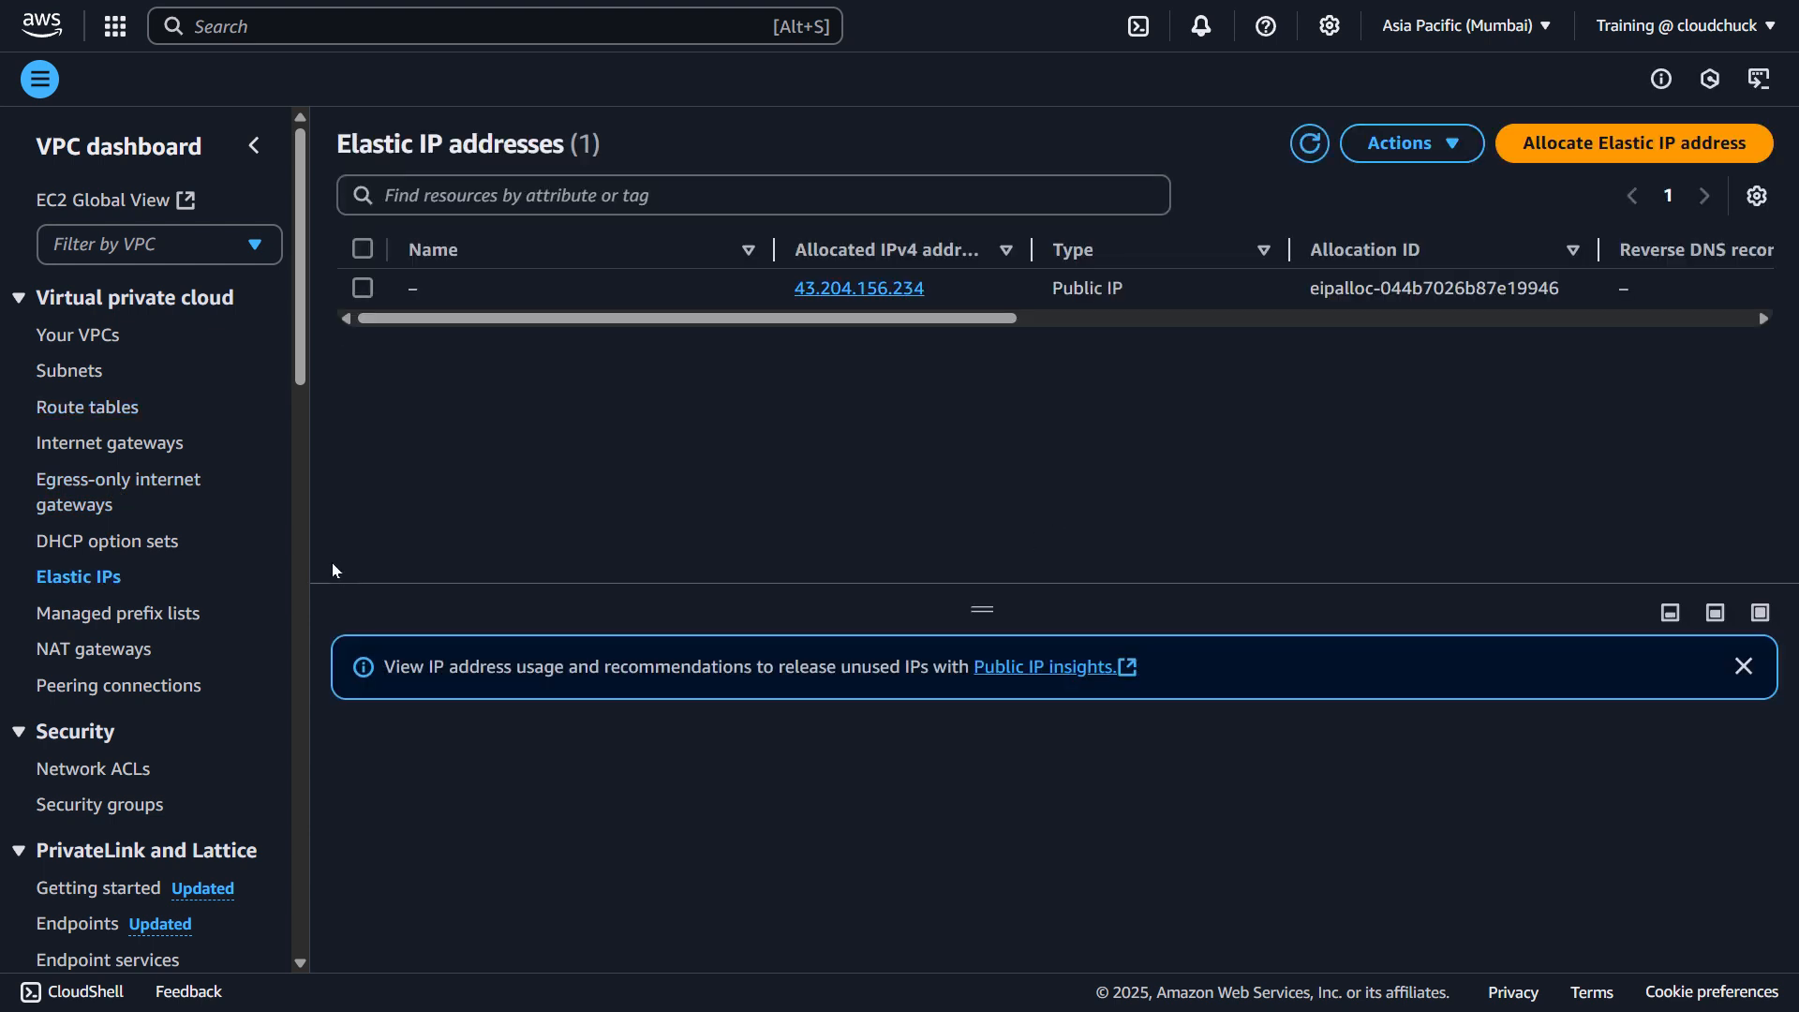
pyautogui.click(529, 294)
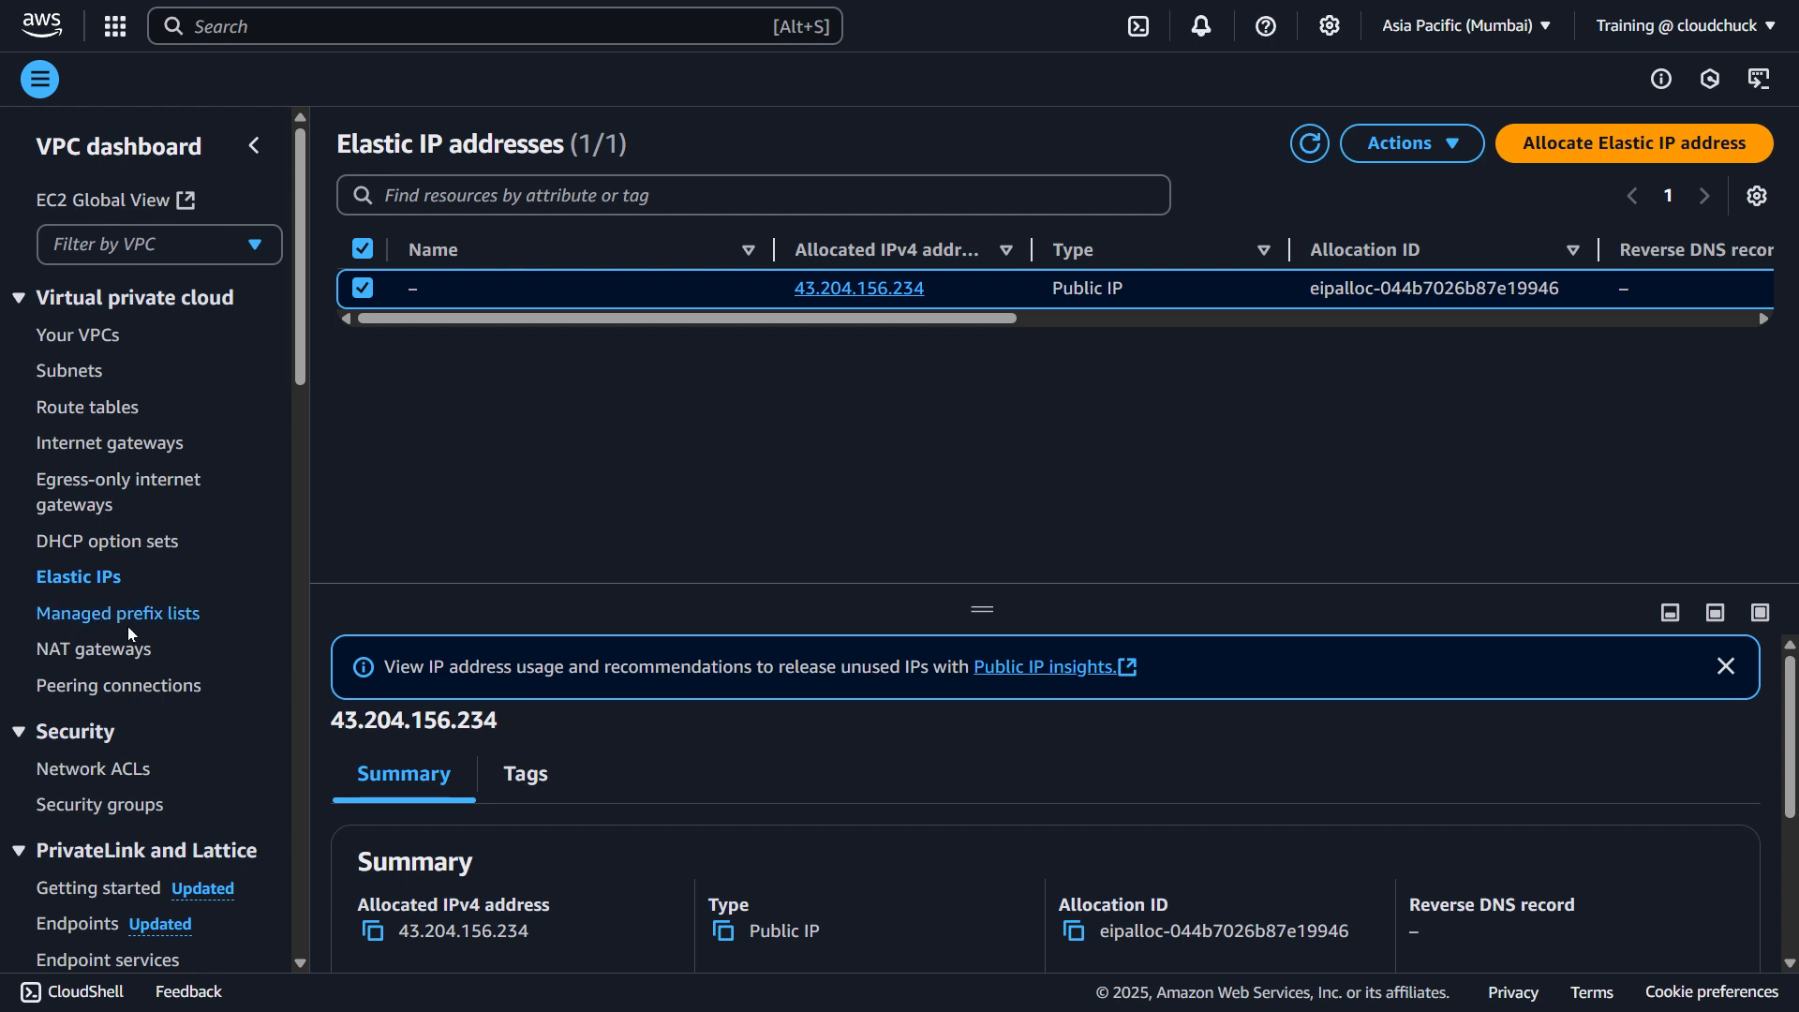
pyautogui.click(94, 648)
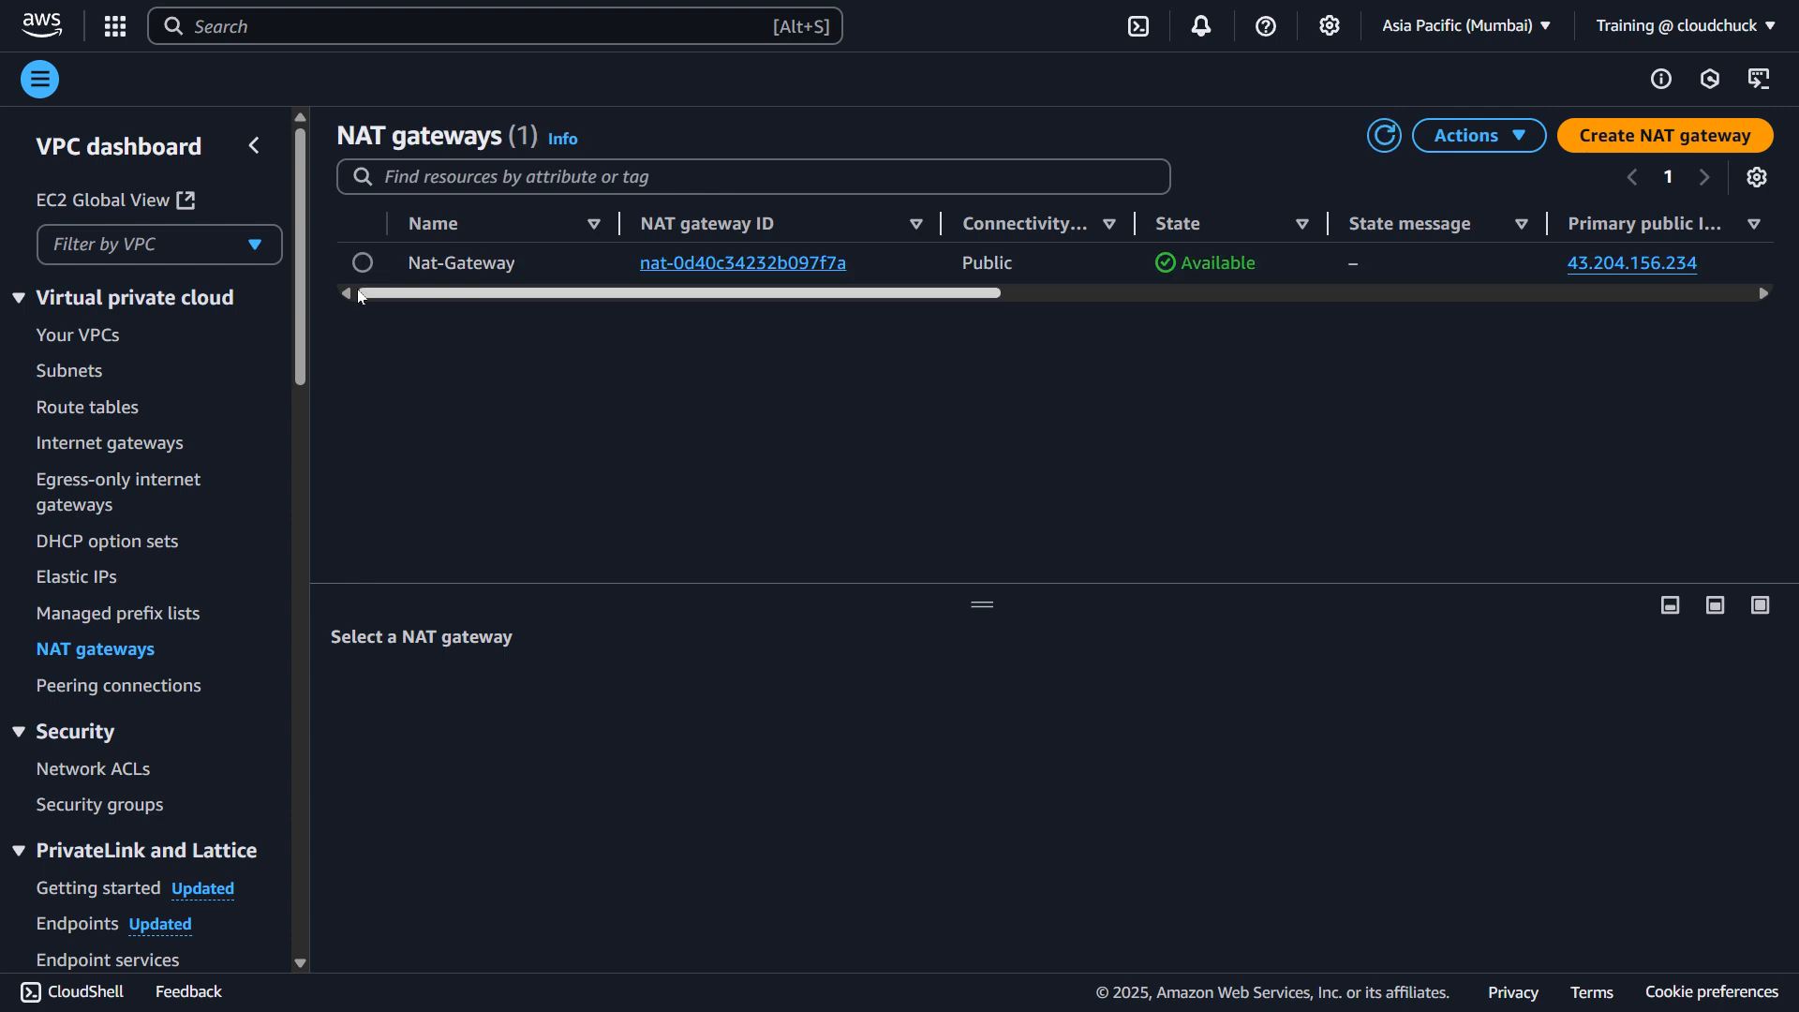
pyautogui.click(362, 263)
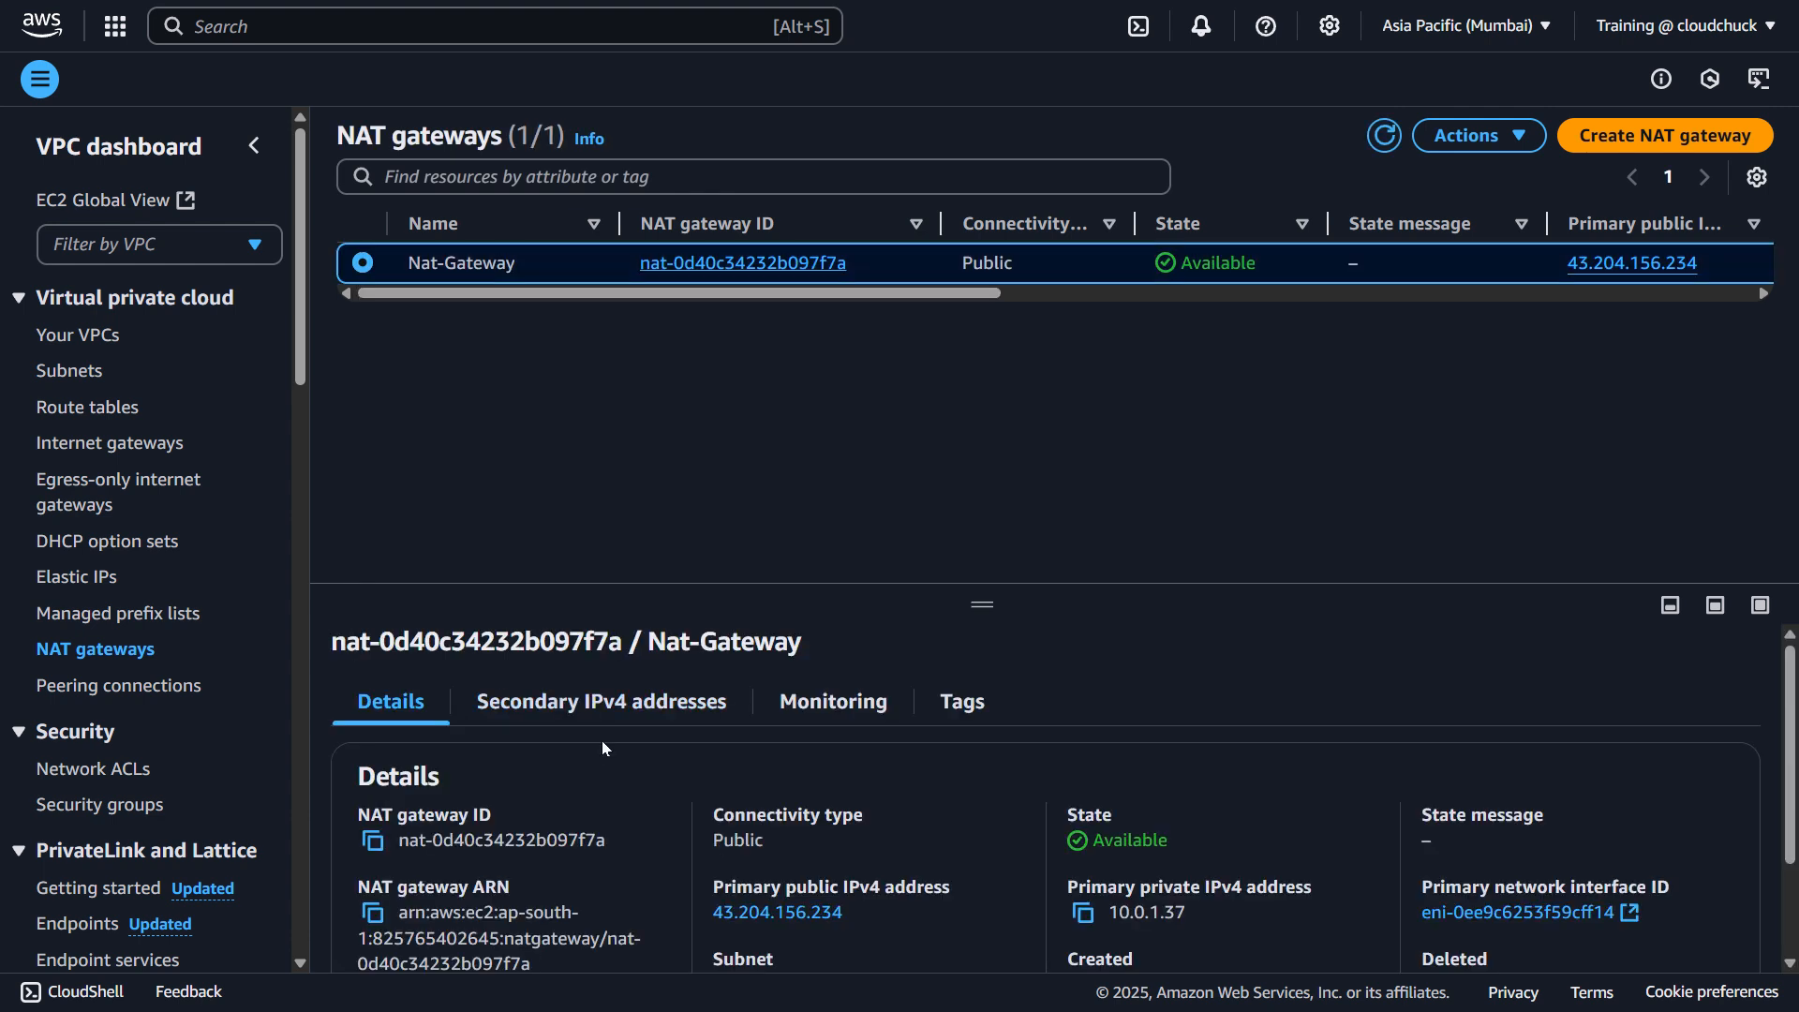
pyautogui.scroll(-2, 701, 823)
pyautogui.scroll(-1, 440, 811)
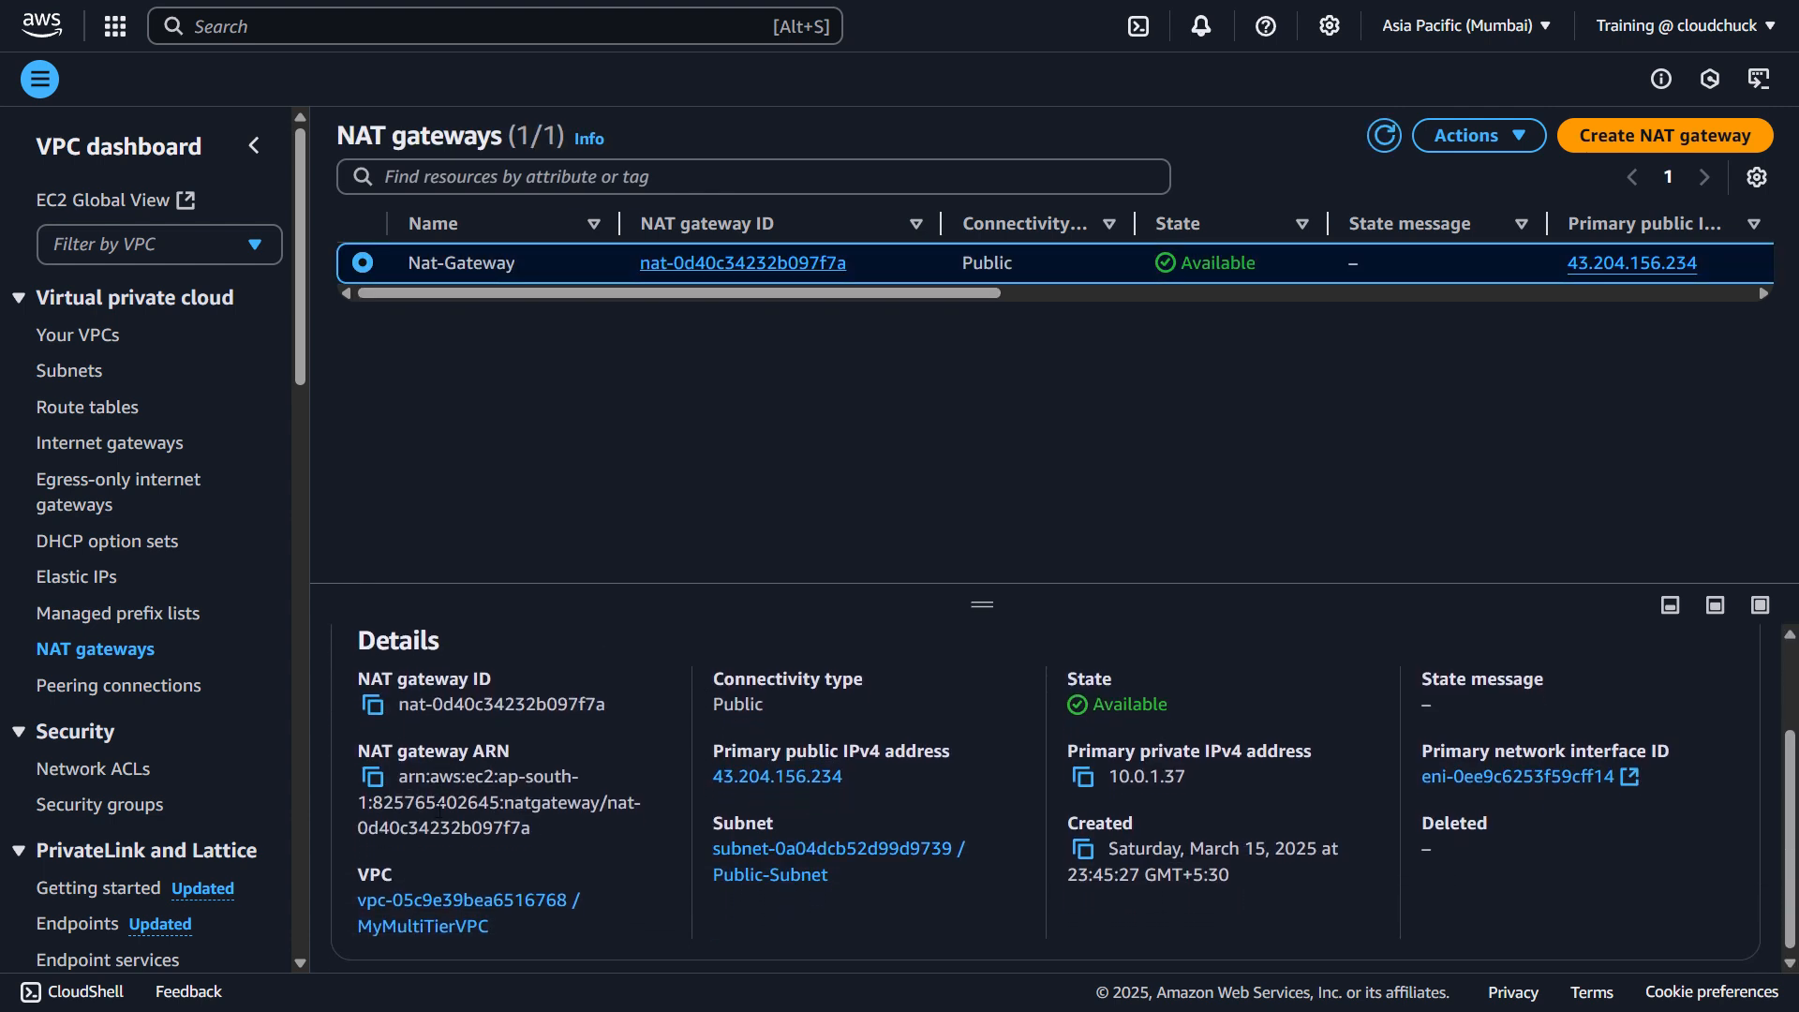
pyautogui.scroll(1, 1047, 838)
pyautogui.scroll(2, 1047, 838)
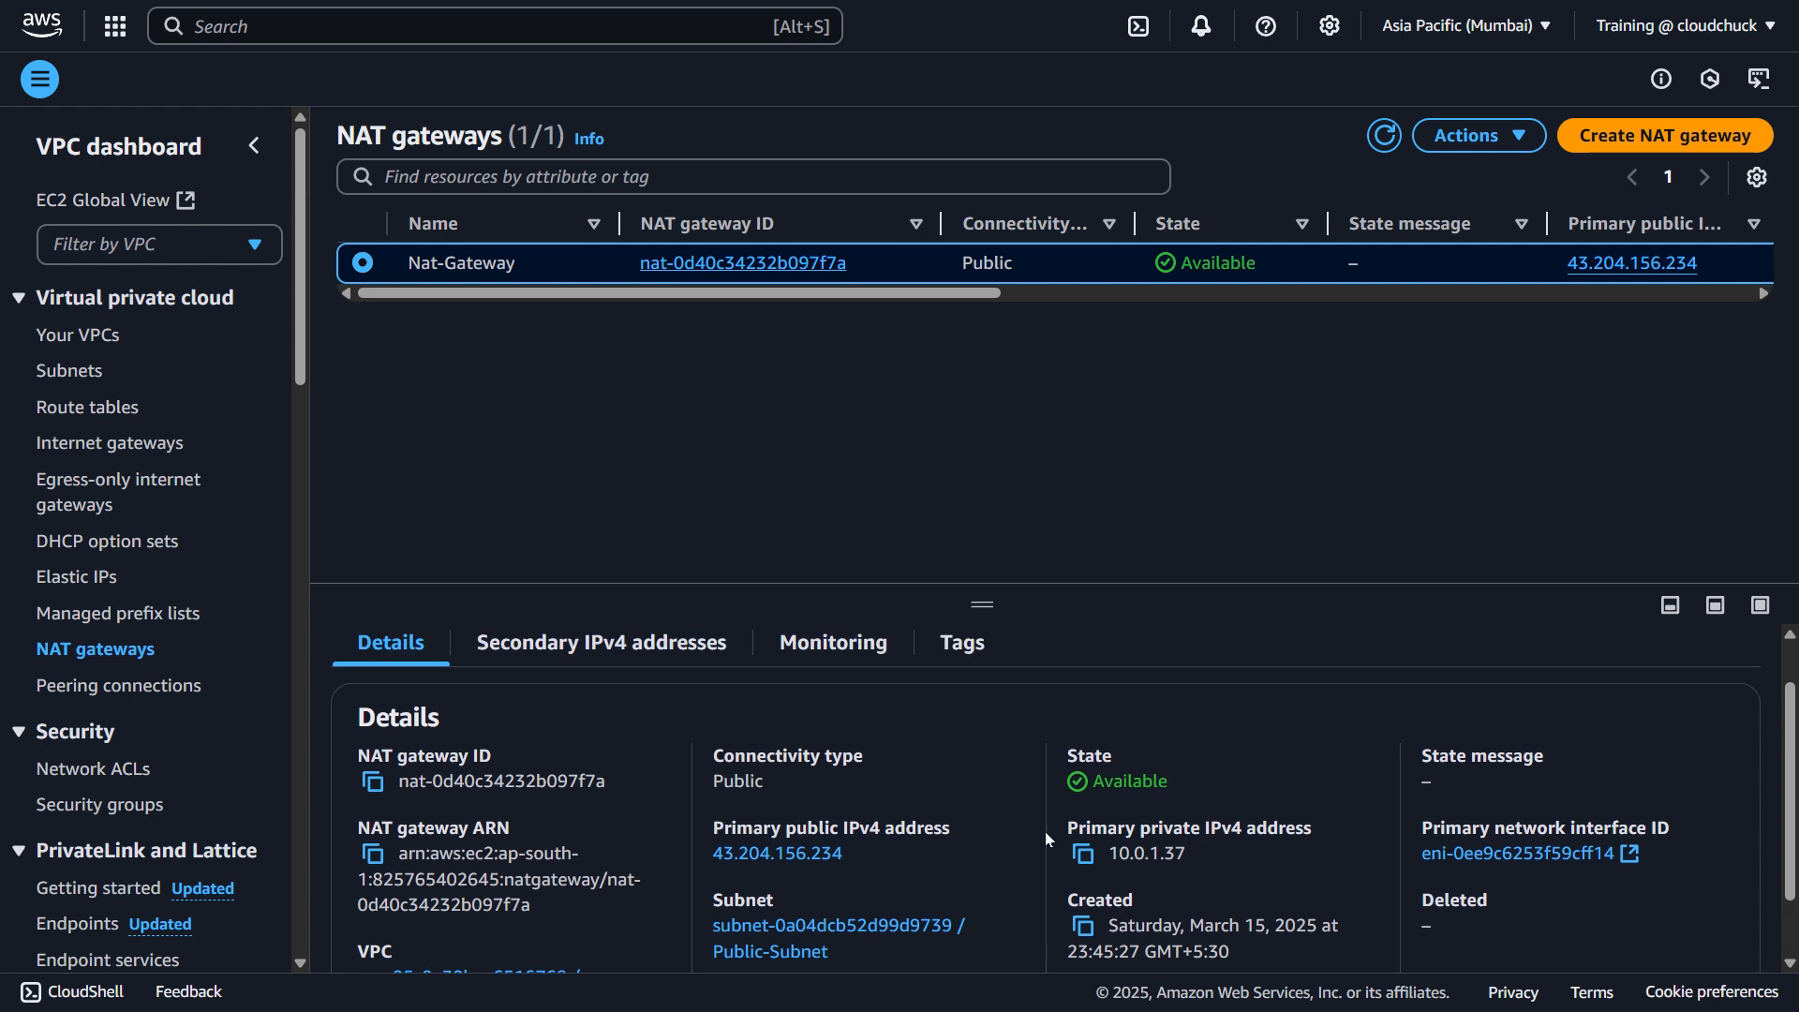
# - Look through the monitoring and tags of Nat-Gateway
pyautogui.click(515, 750)
pyautogui.click(893, 692)
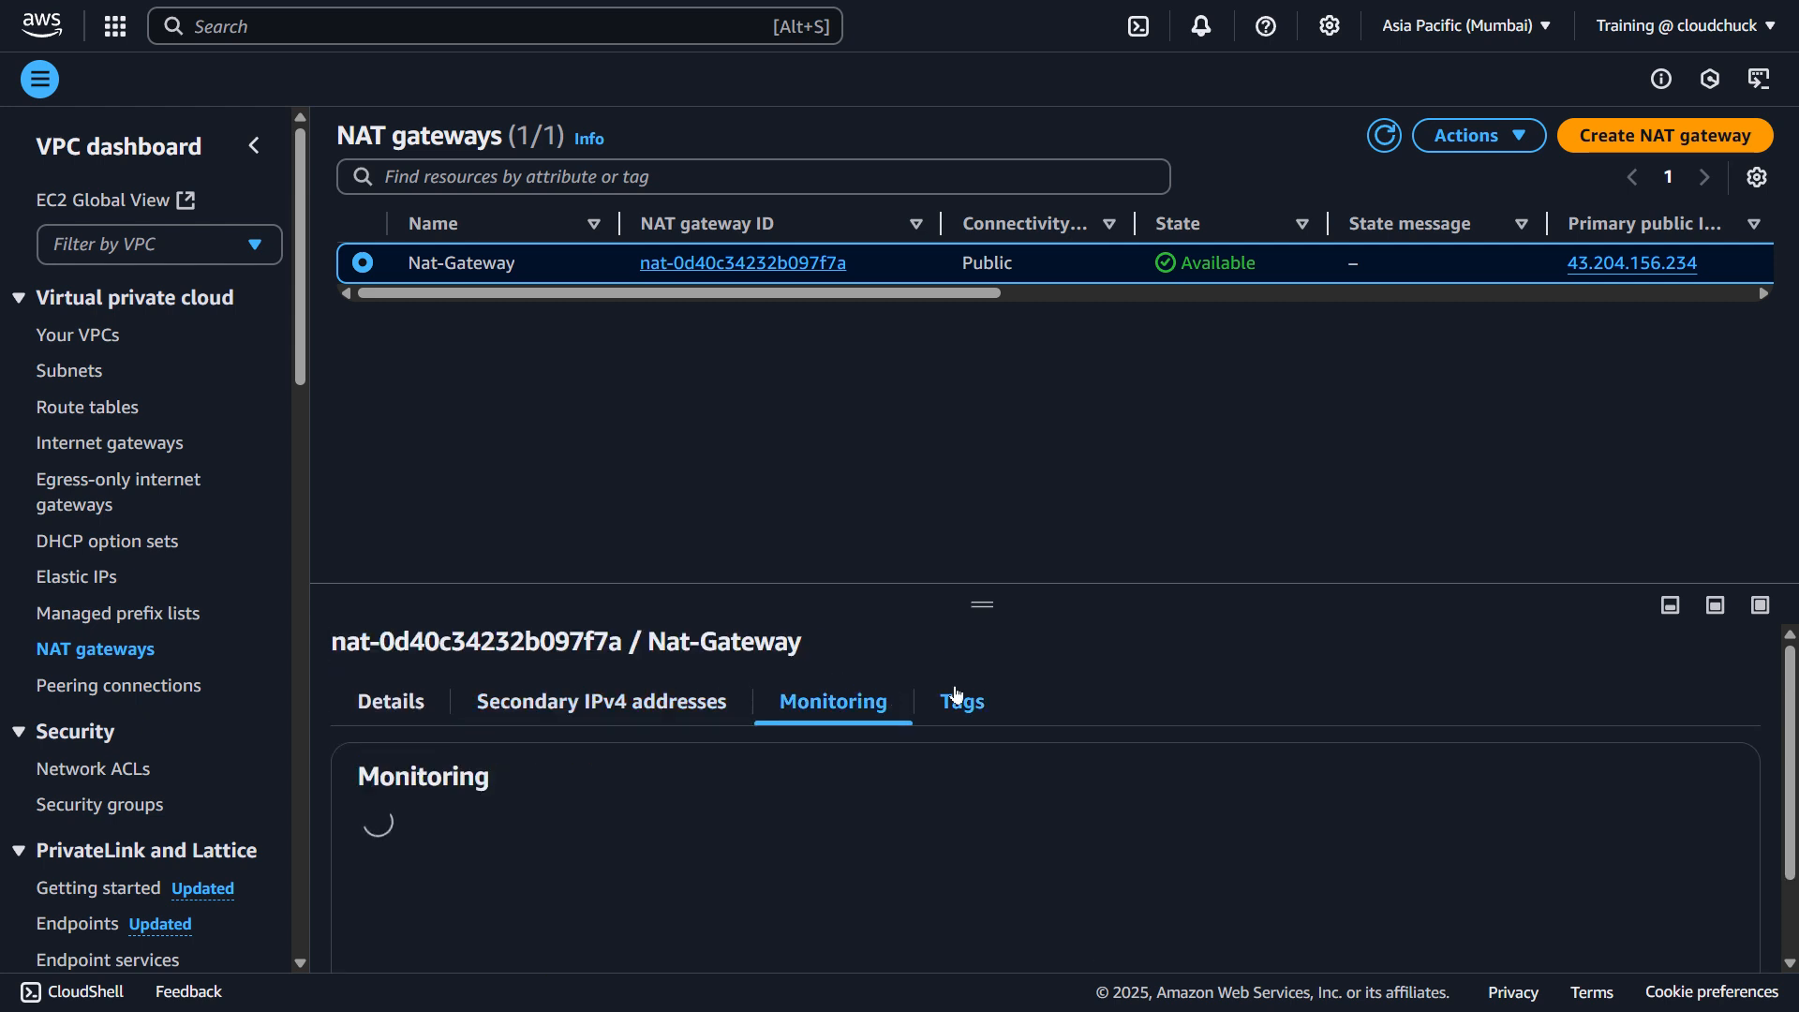
pyautogui.click(956, 695)
# - Review the Nat-Gateway's details again, open its full page, and cross-check its public address in the Elastic IP list
pyautogui.click(437, 706)
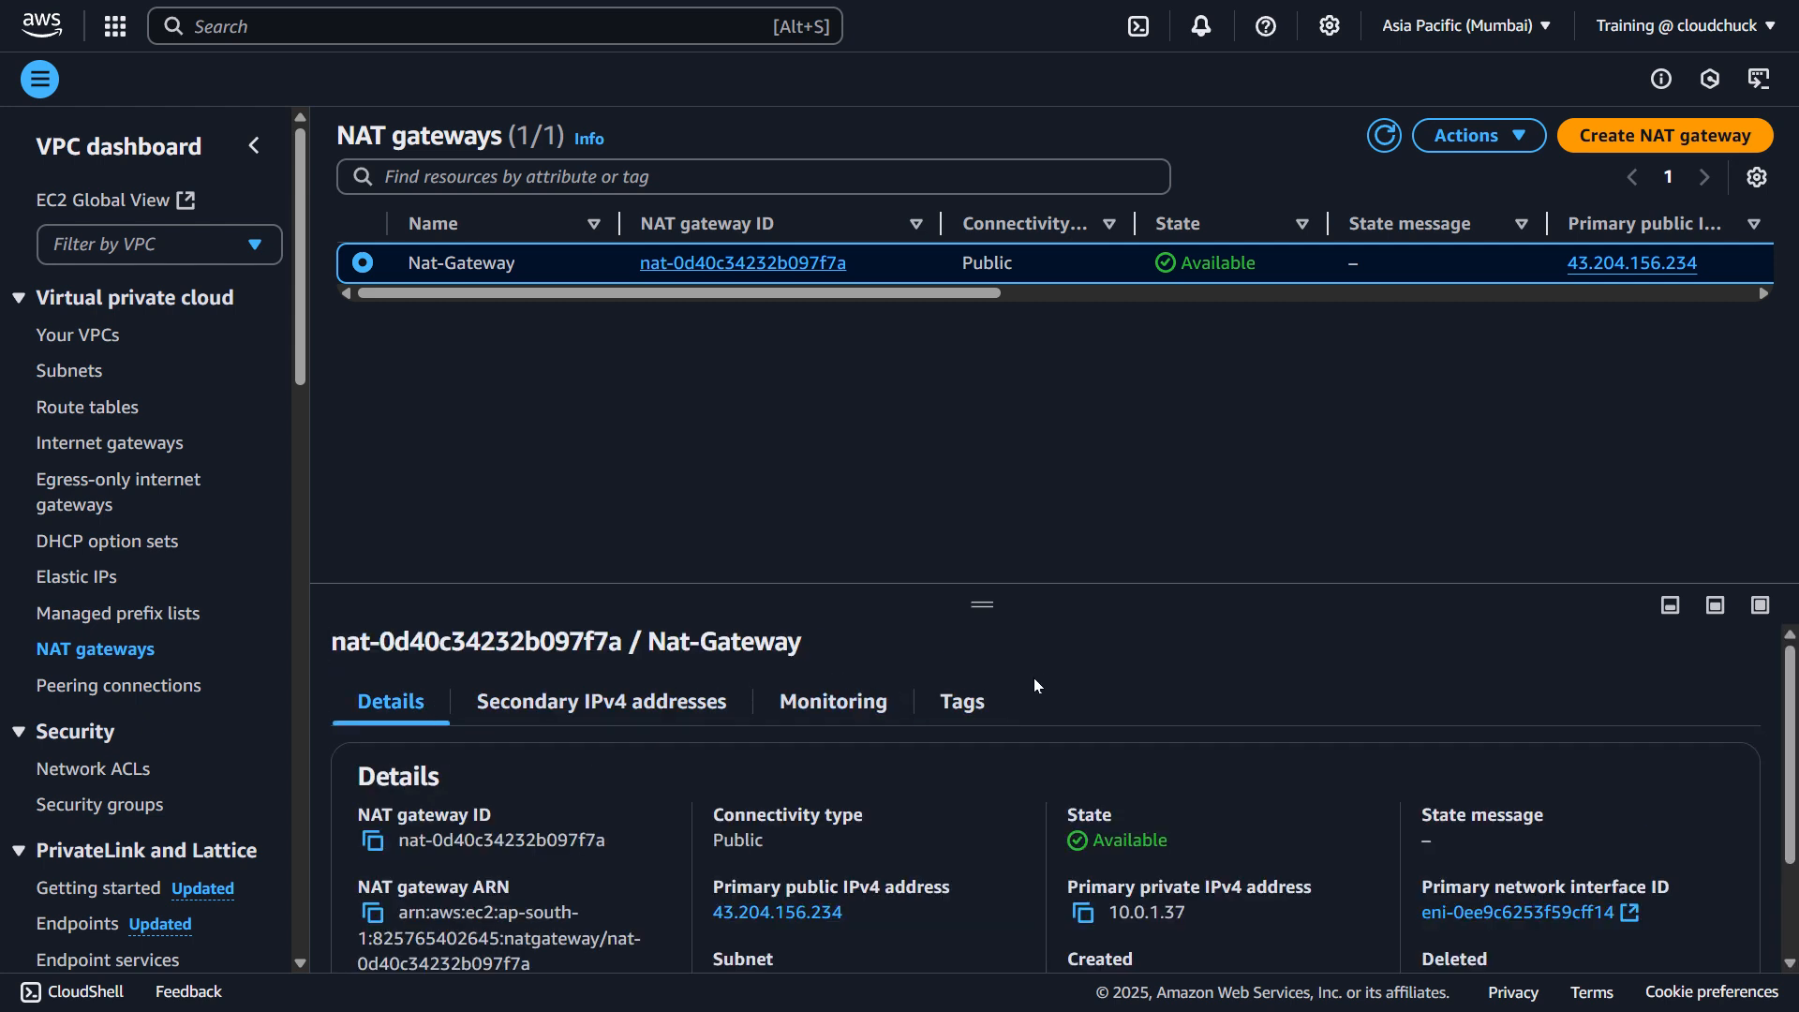
pyautogui.scroll(-2, 989, 838)
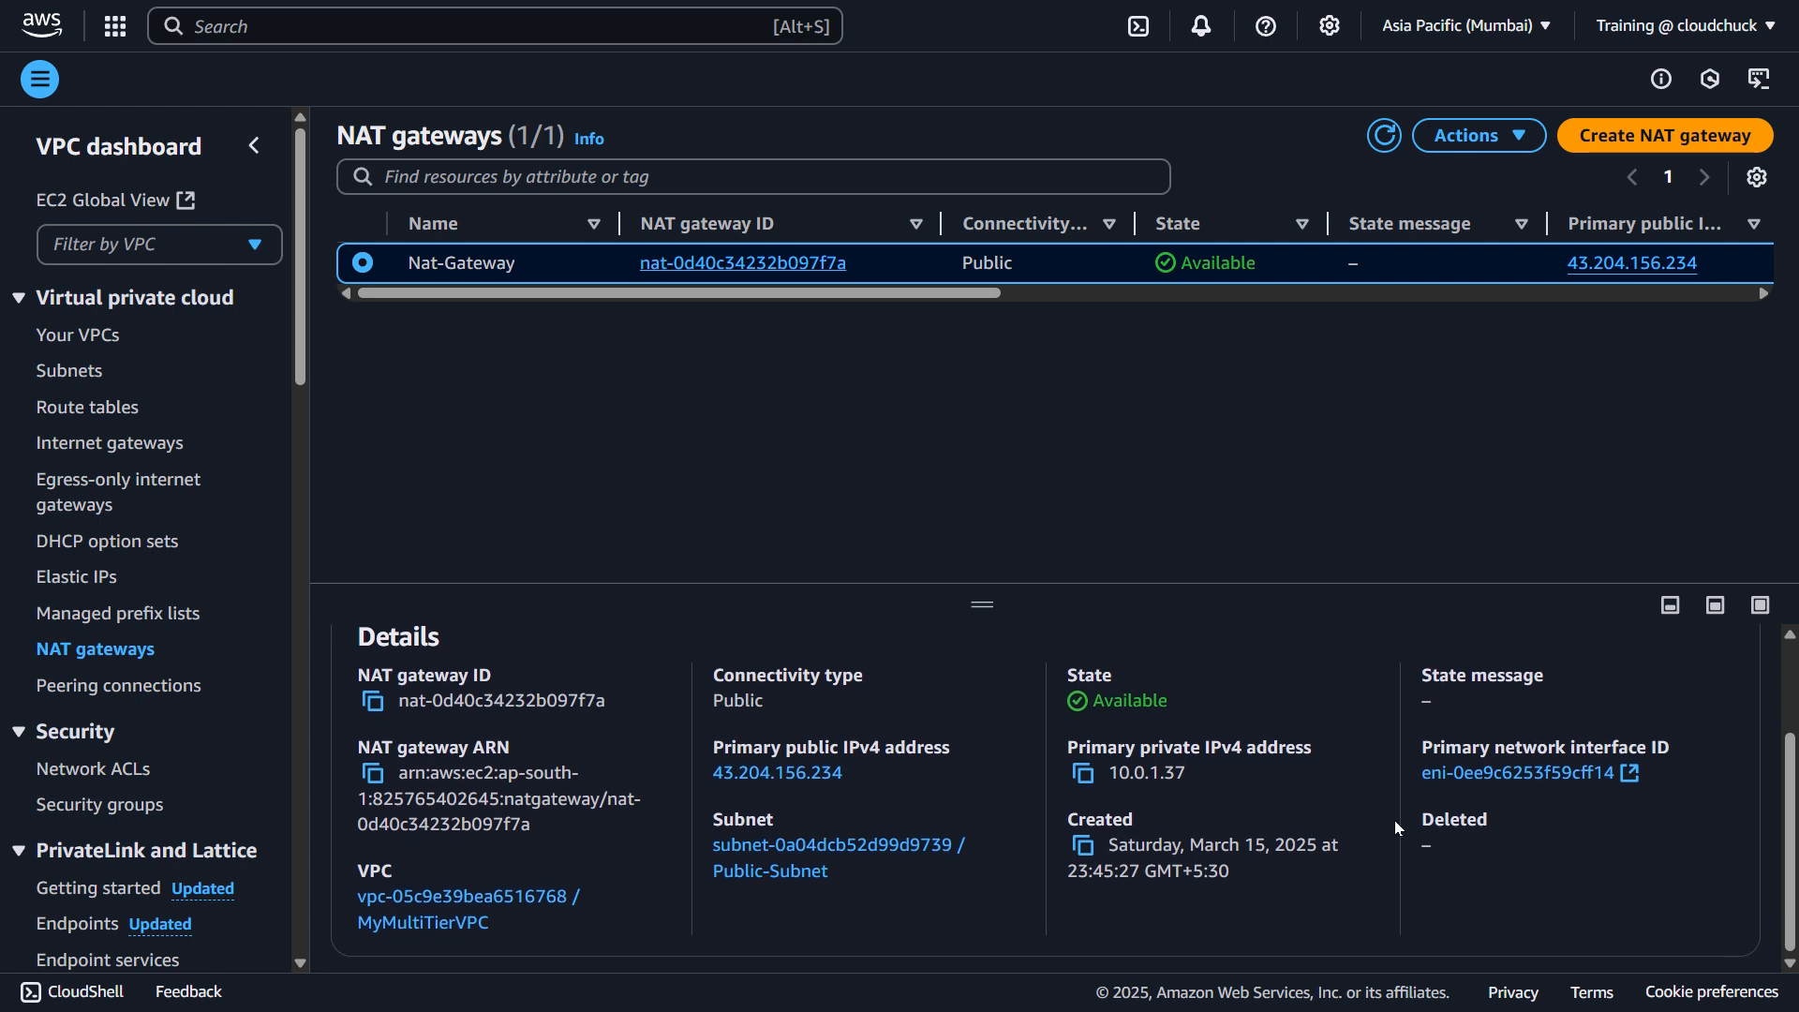
pyautogui.scroll(2, 1265, 848)
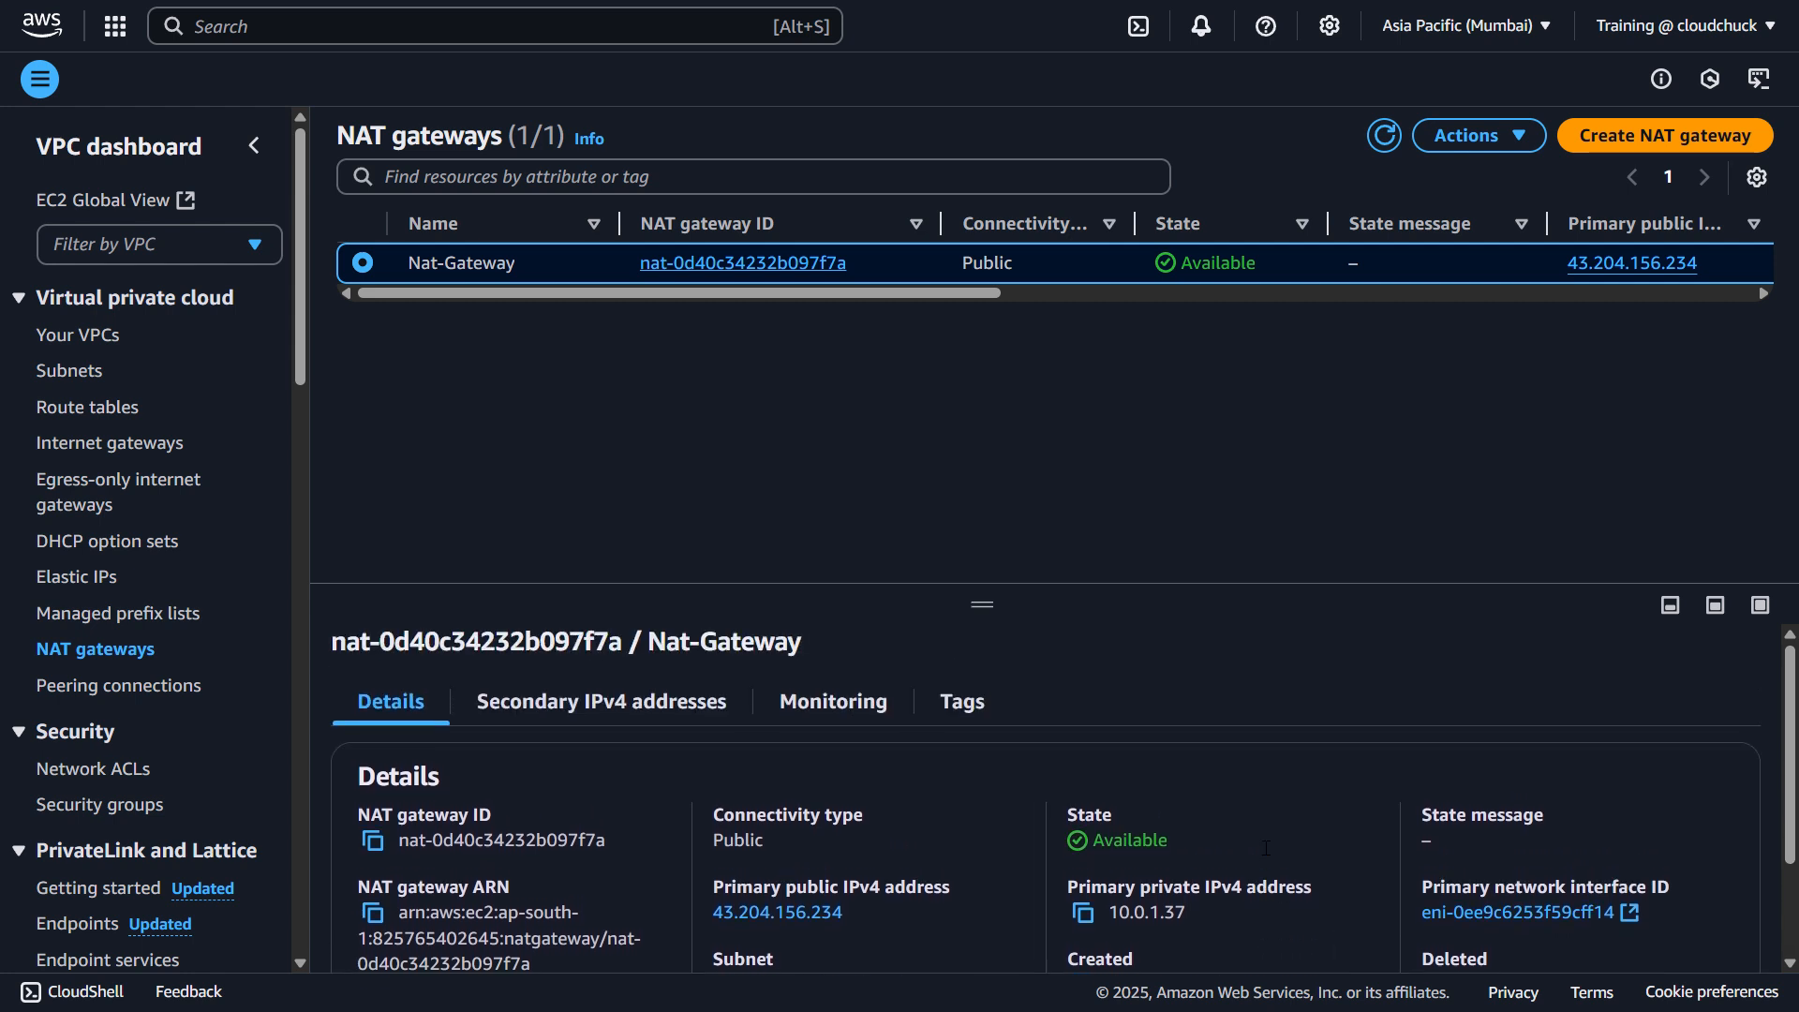
pyautogui.click(691, 263)
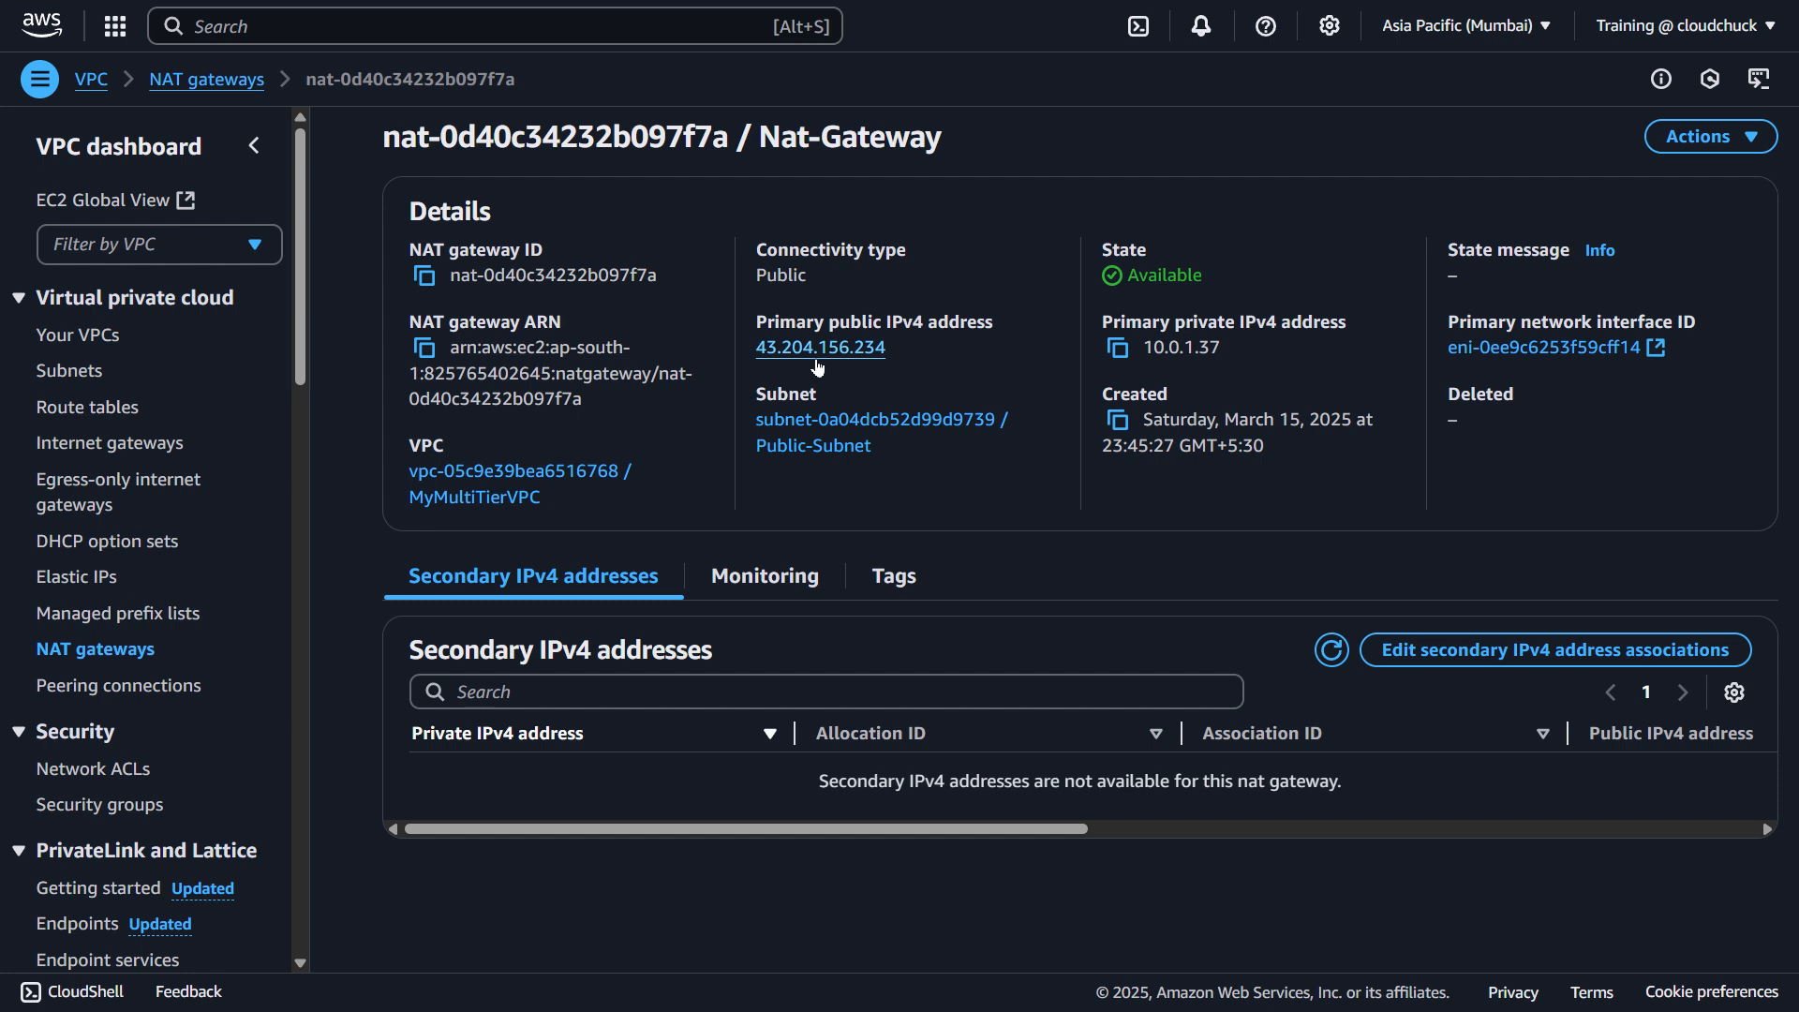
pyautogui.click(96, 574)
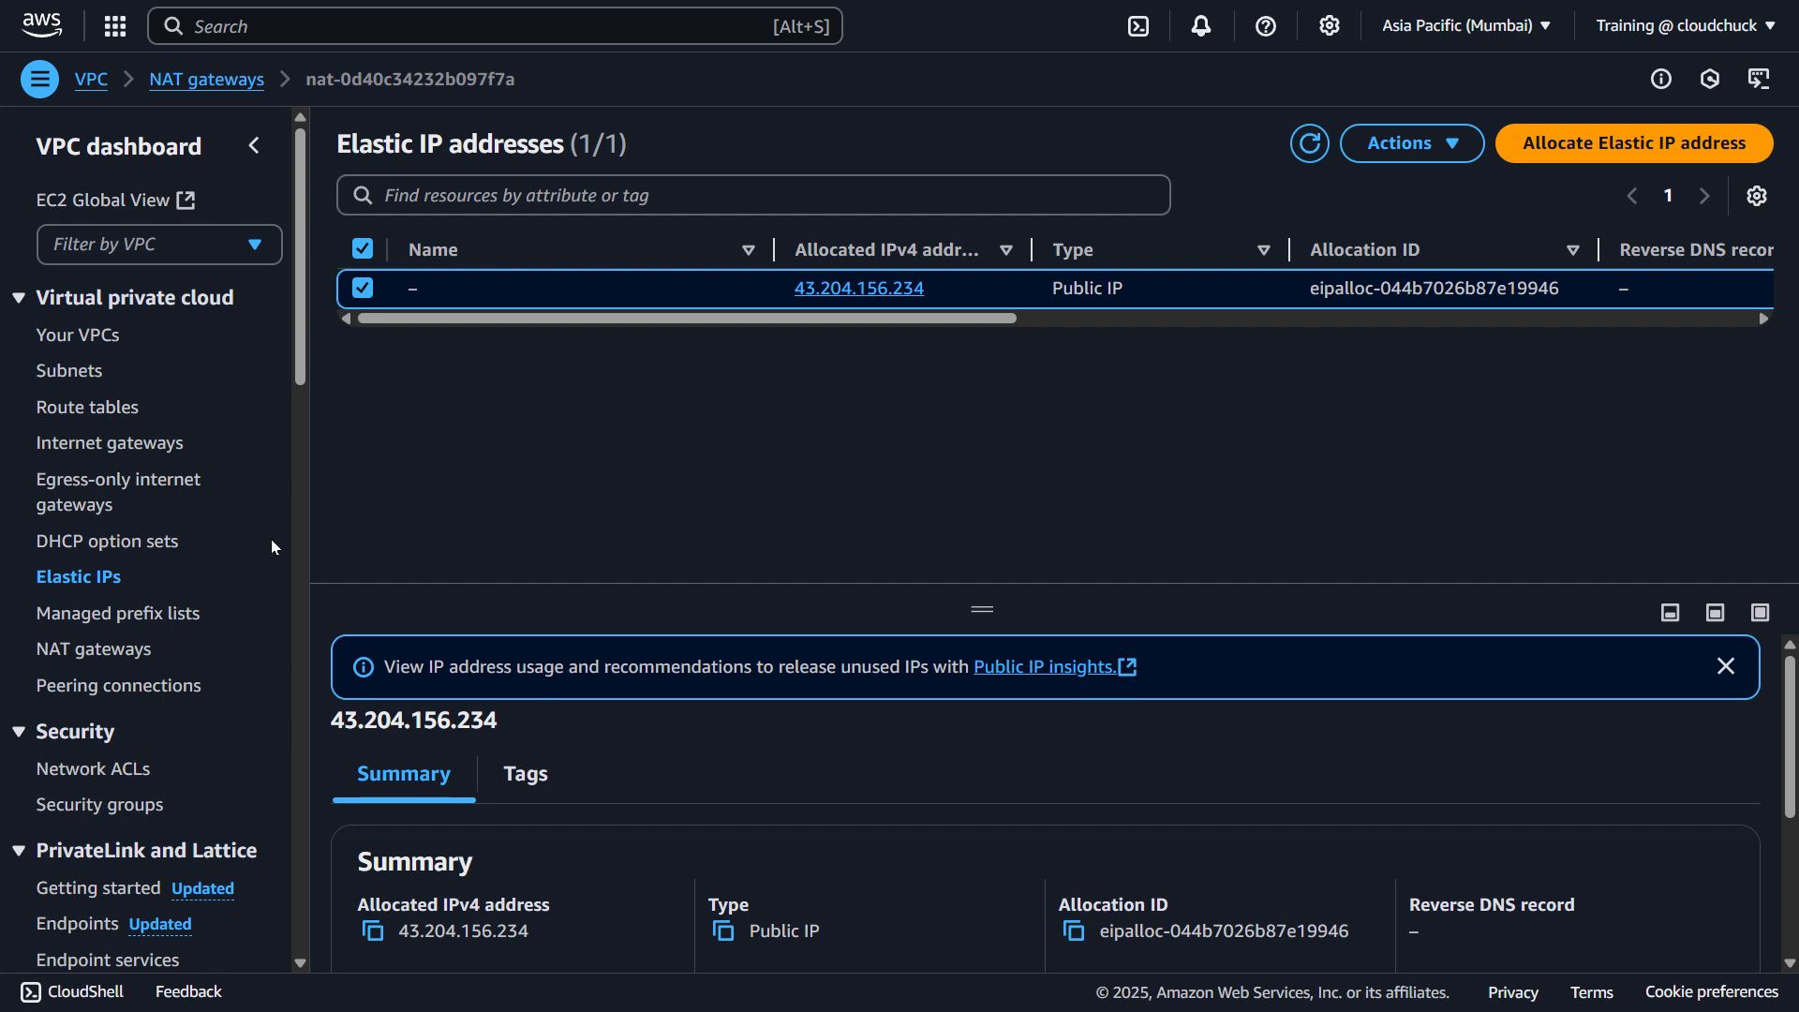
# - Open the security groups list, open the full page of Web-SG, and review its inbound rules through to their sources
pyautogui.scroll(-3, 104, 722)
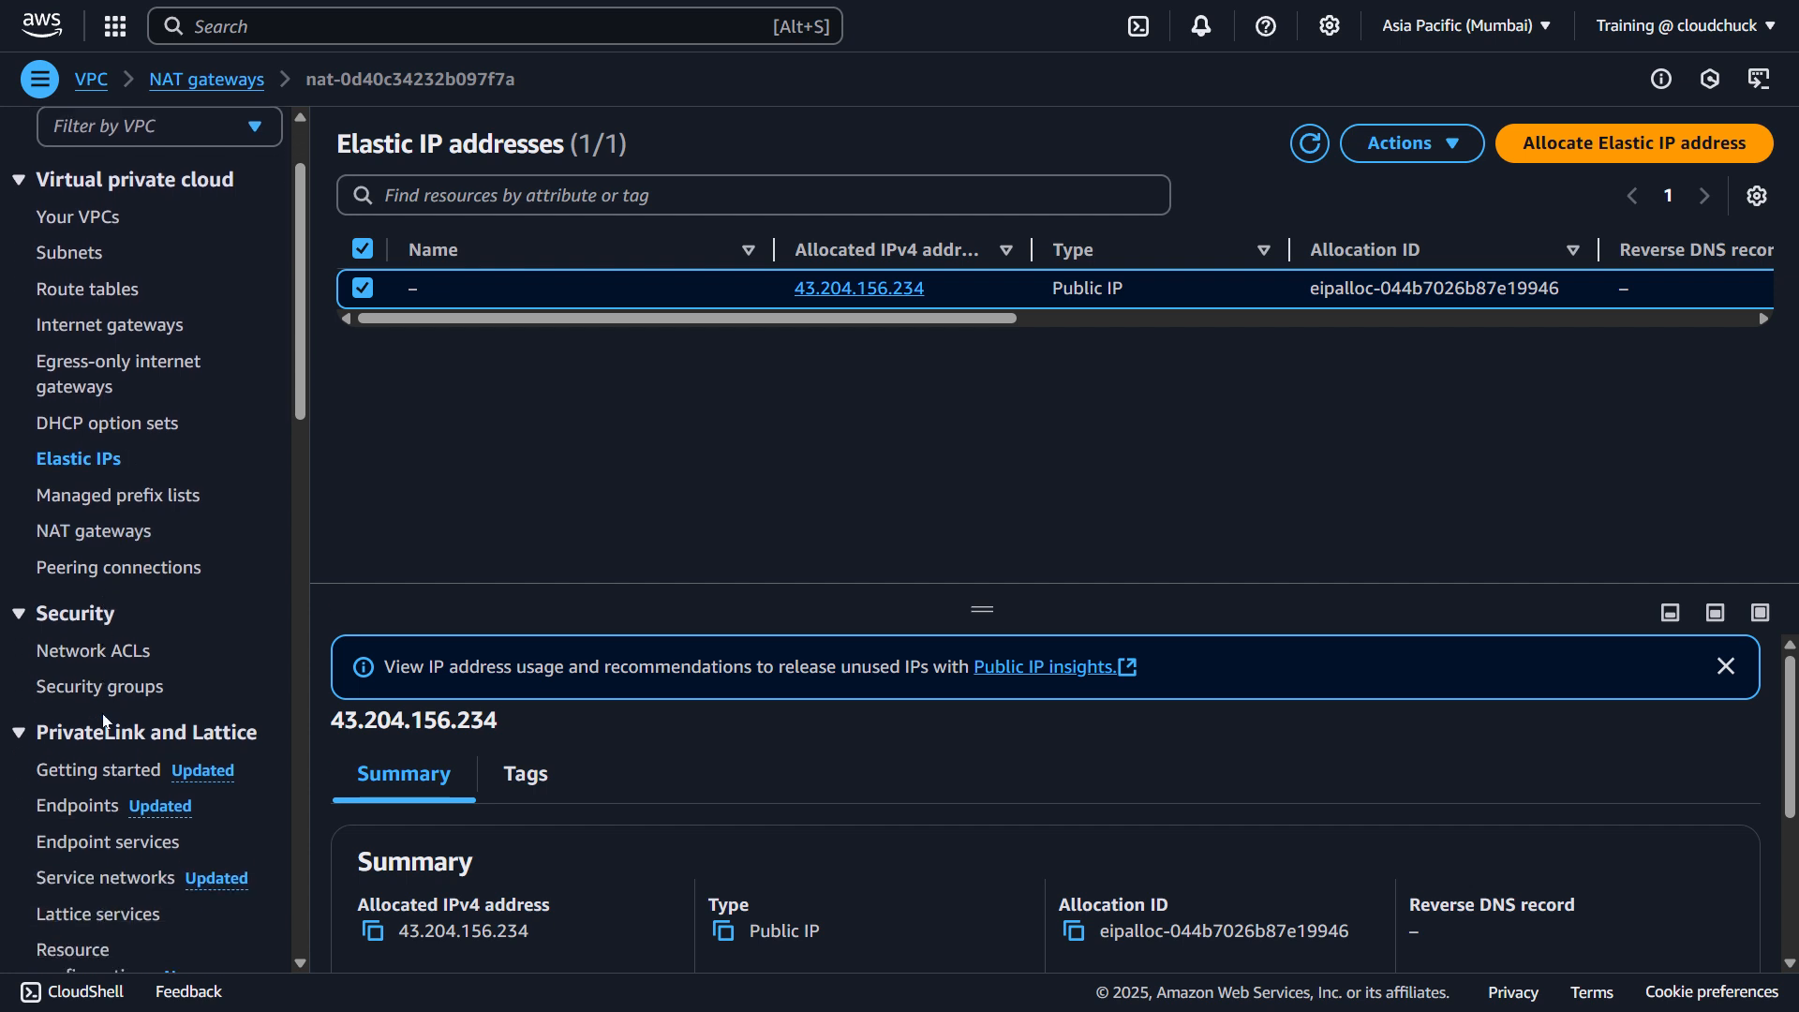
pyautogui.click(110, 533)
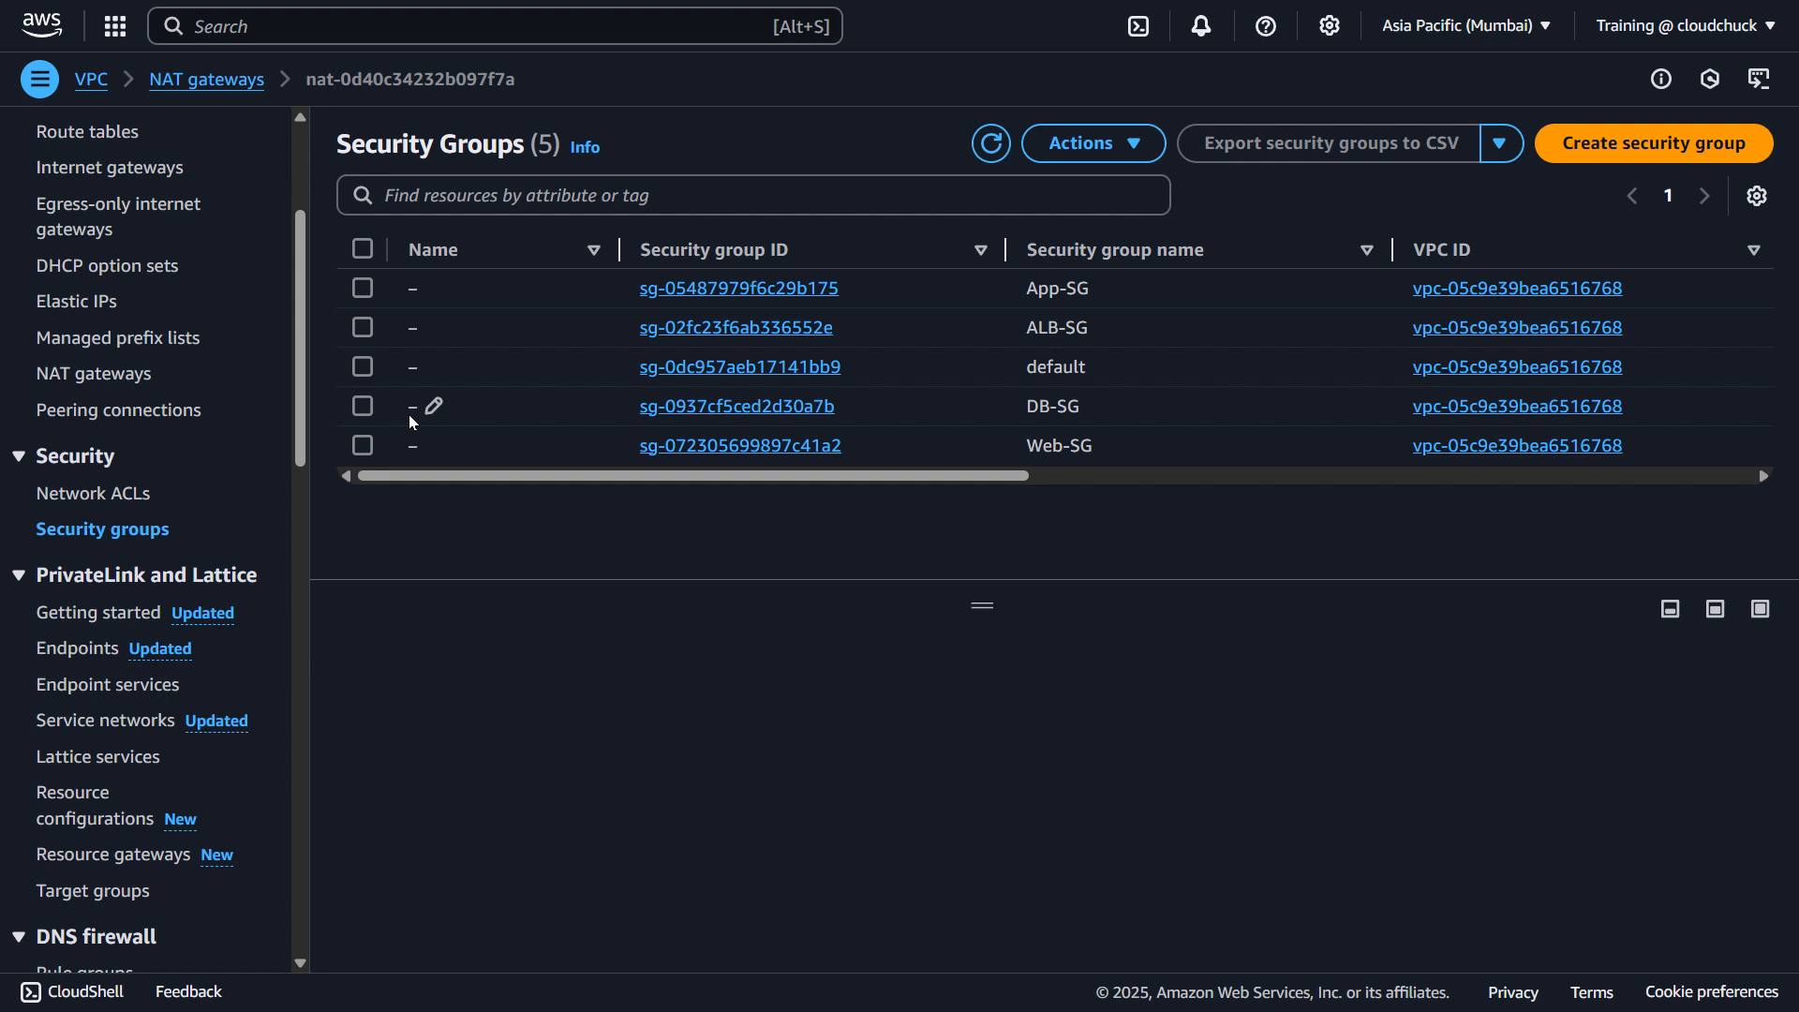
pyautogui.click(363, 445)
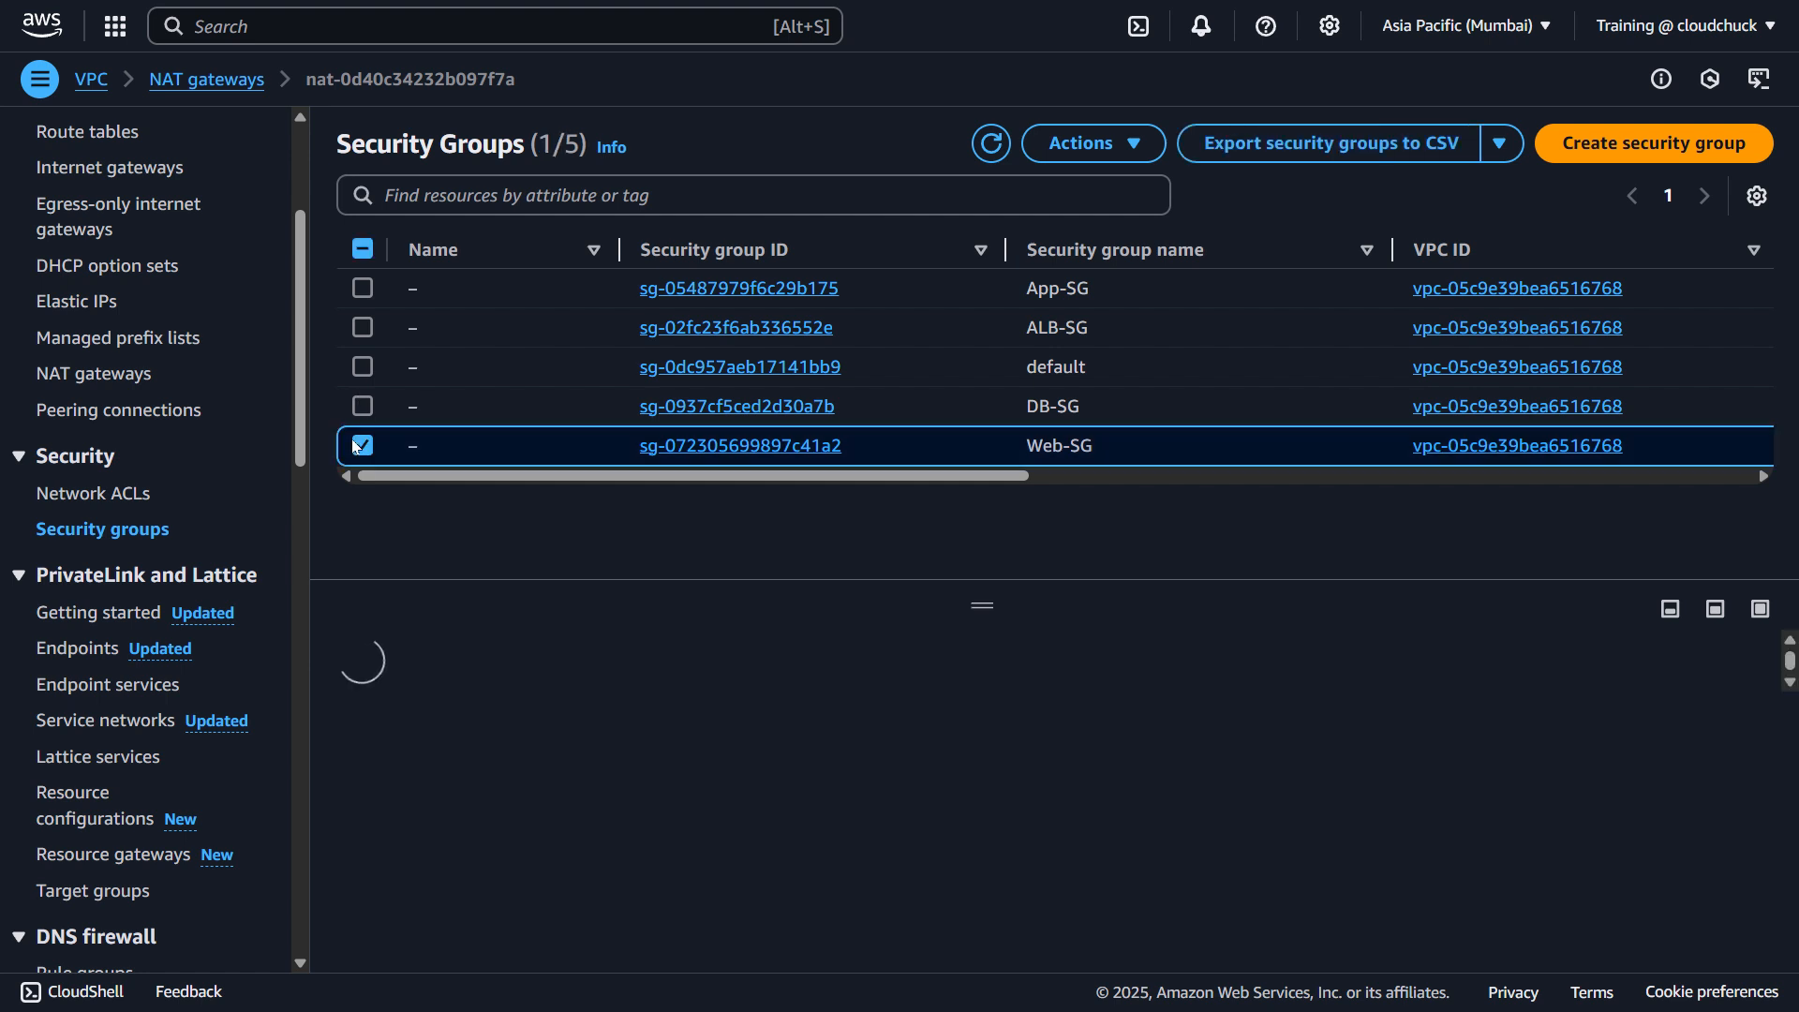
pyautogui.click(576, 708)
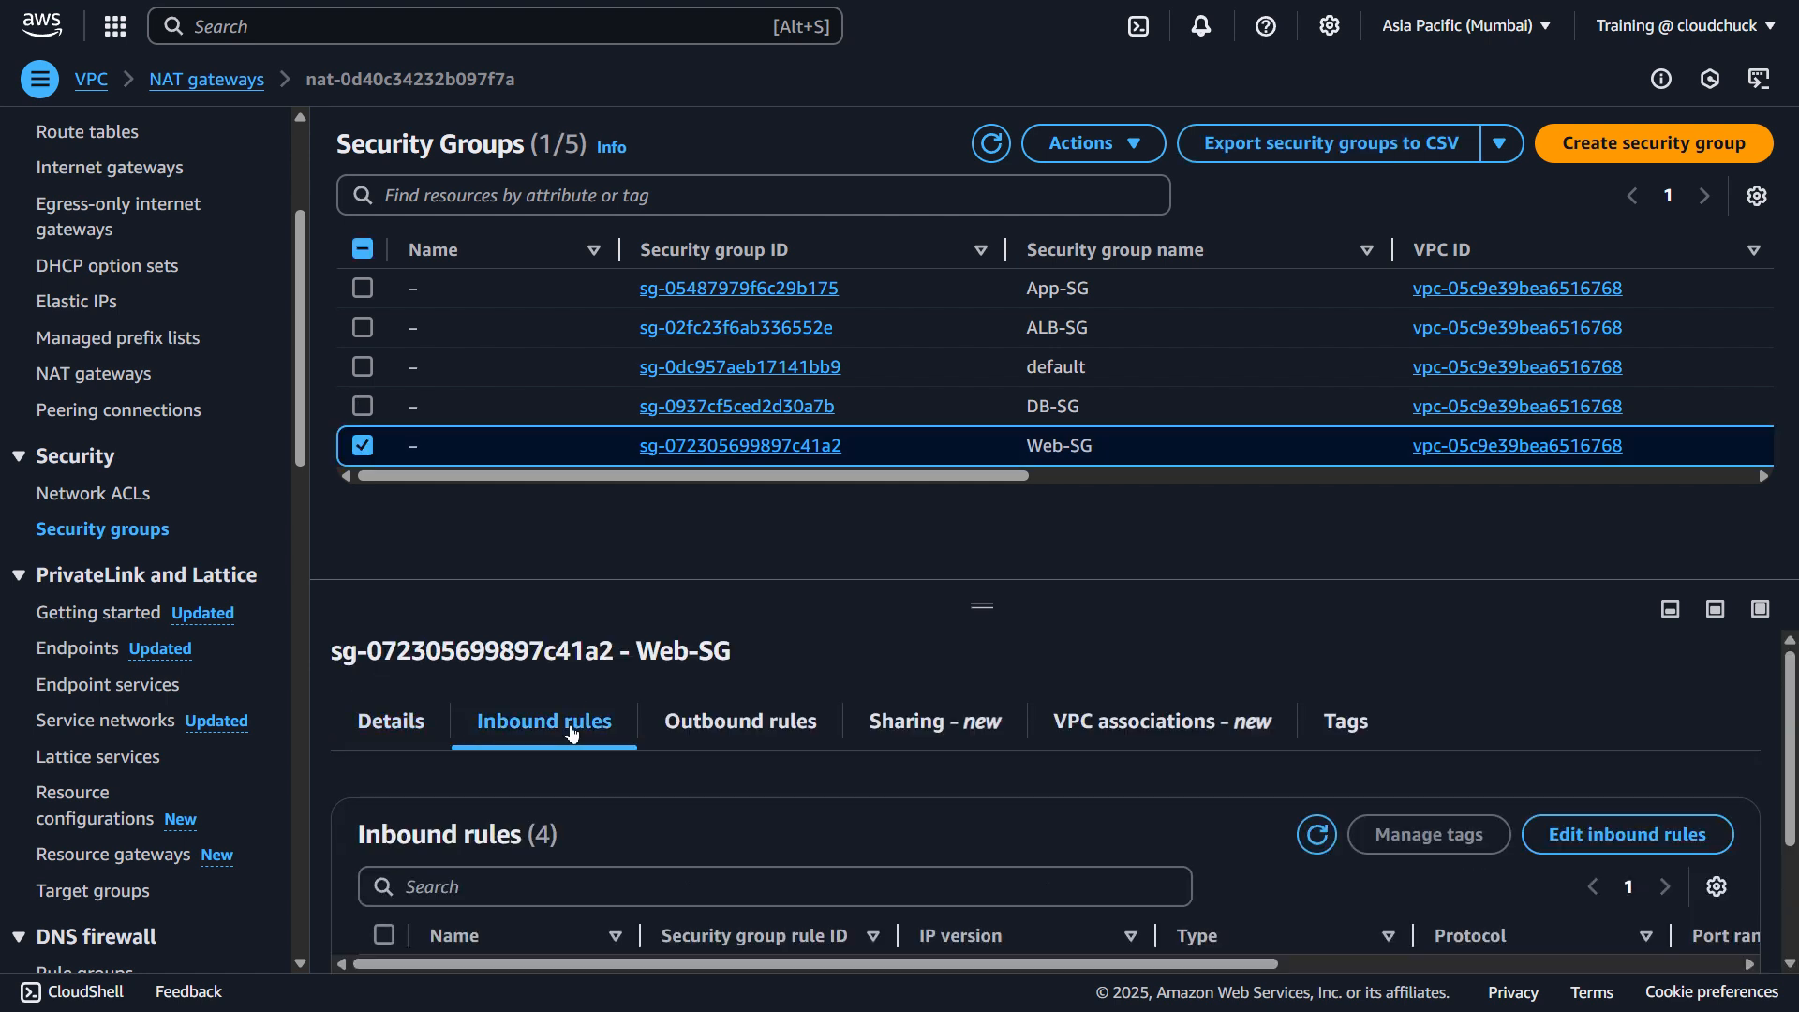
pyautogui.click(727, 447)
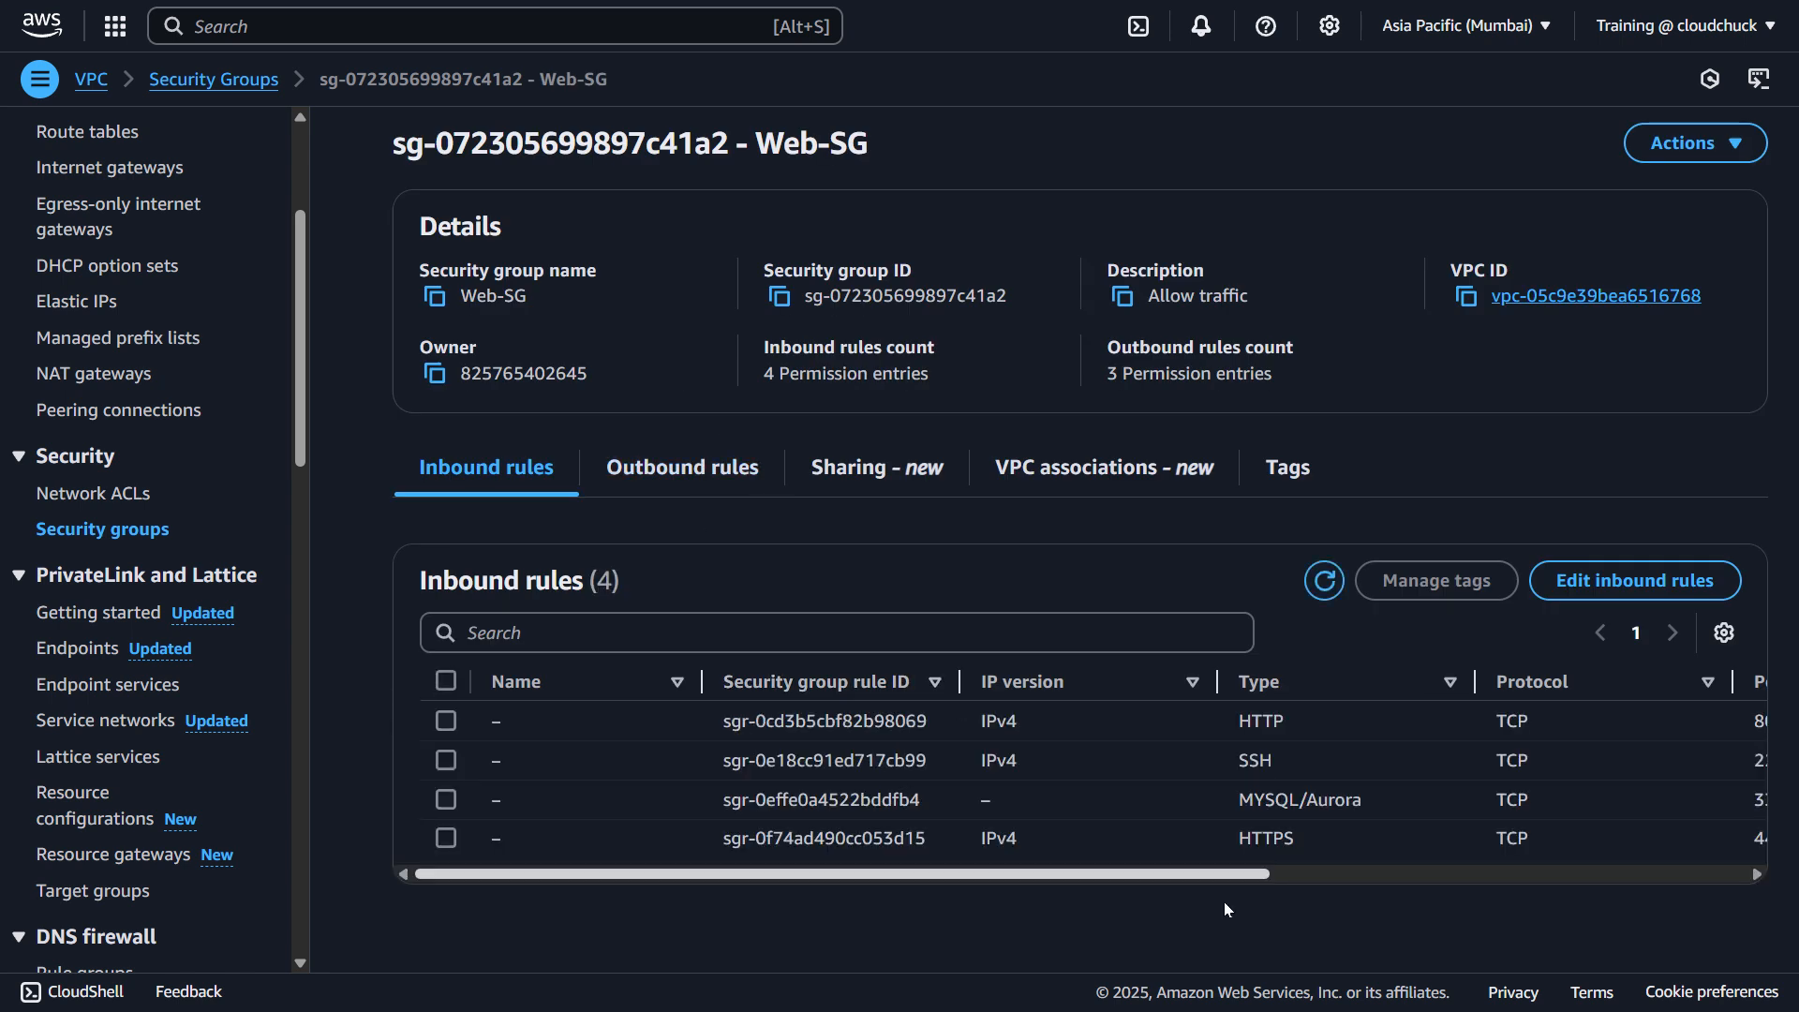
pyautogui.click(1527, 874)
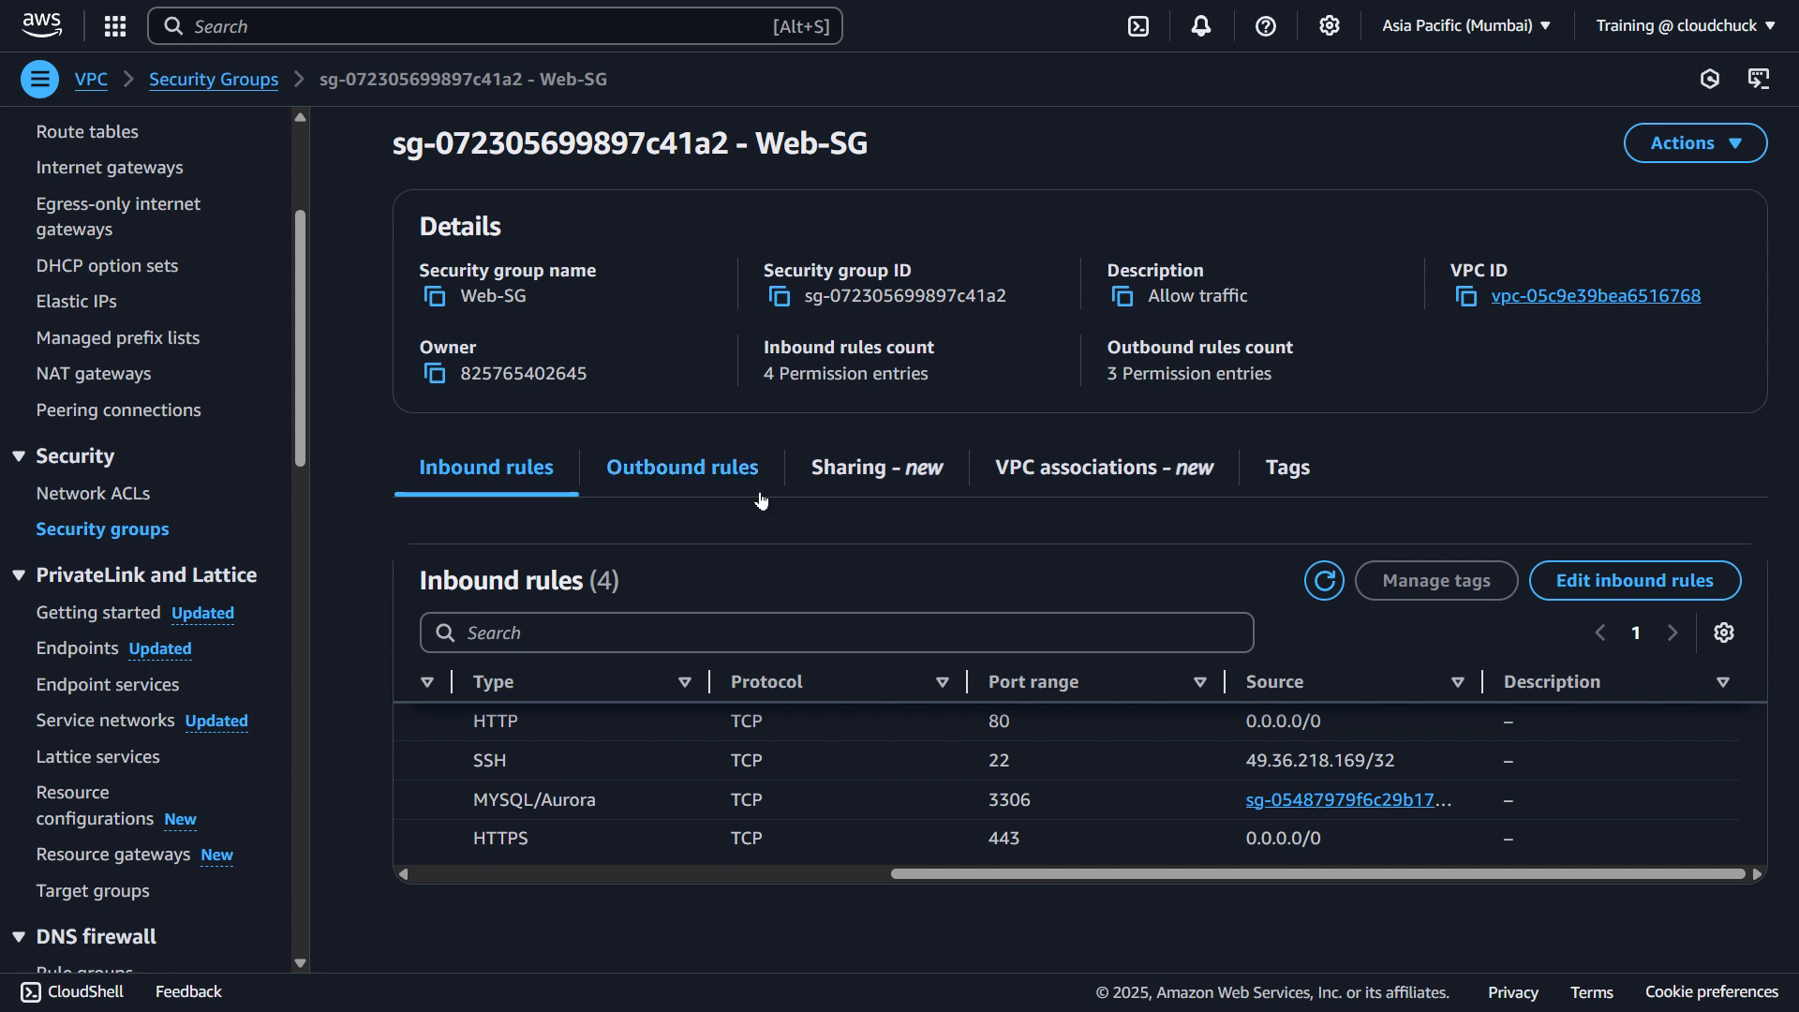
# - Review Web-SG's outbound rules, follow the HTTPS rule's destination security group, and return to the security groups list
pyautogui.click(690, 490)
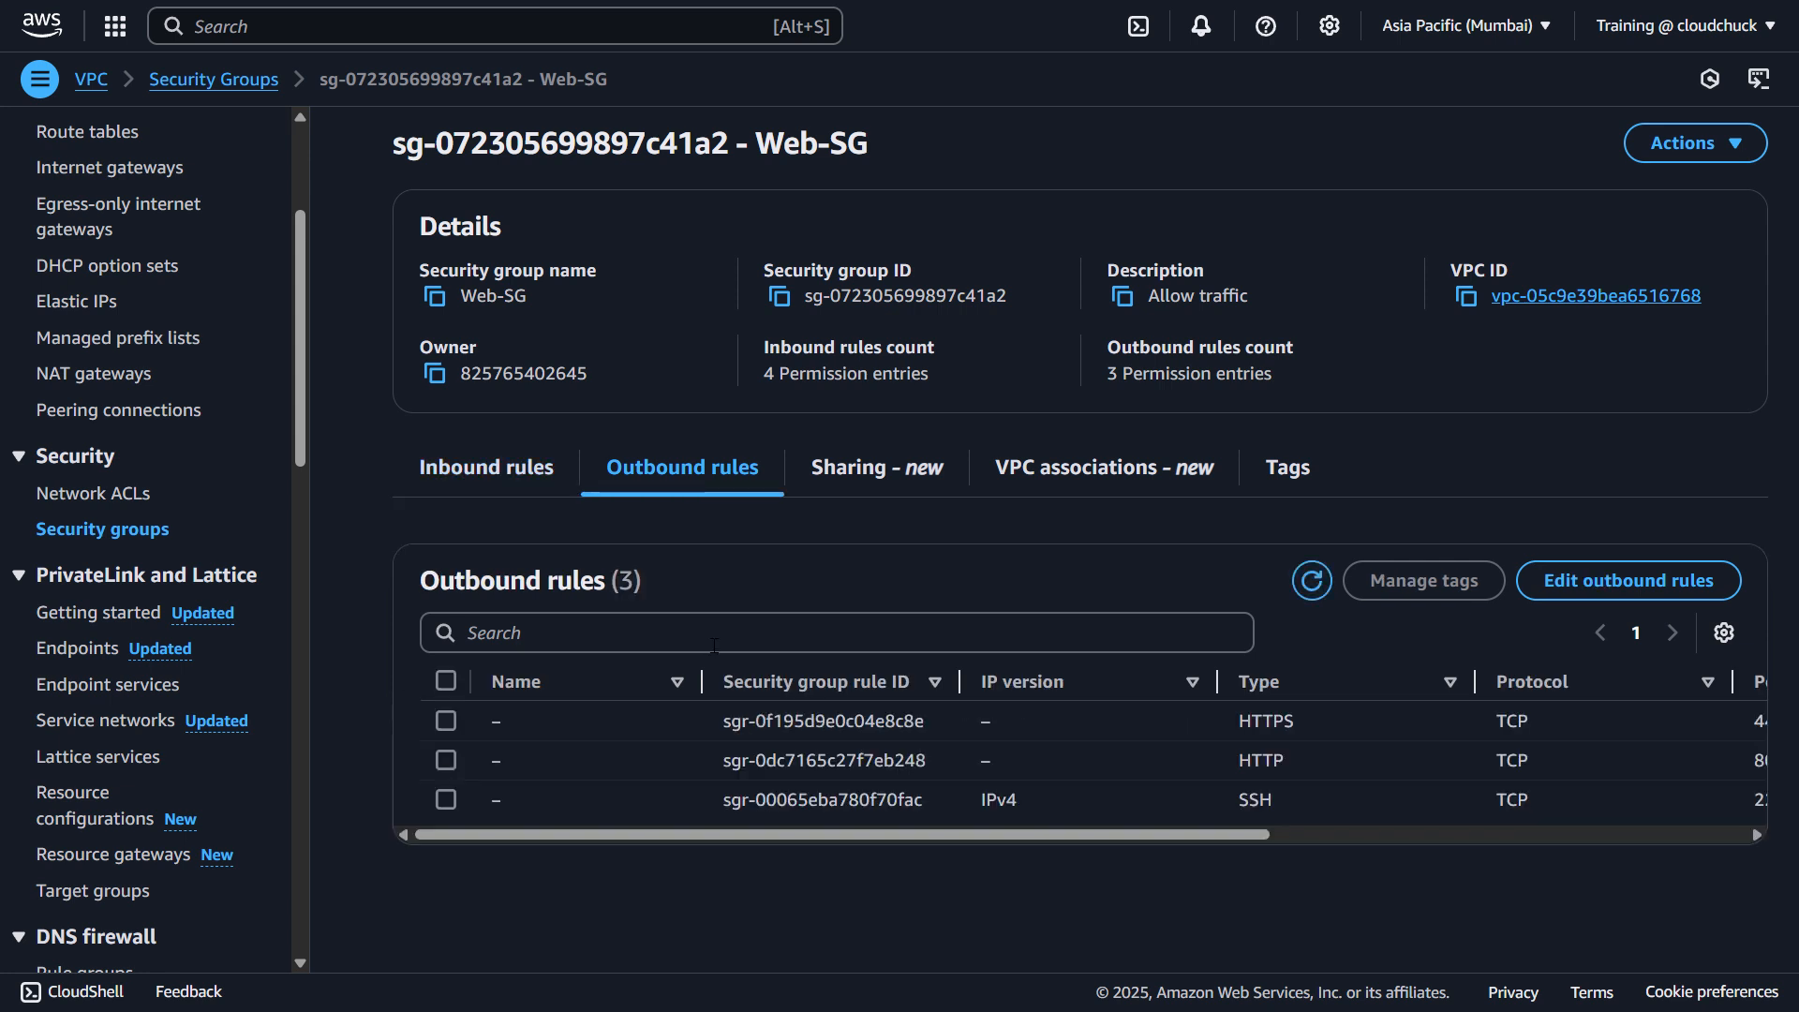
pyautogui.click(1403, 838)
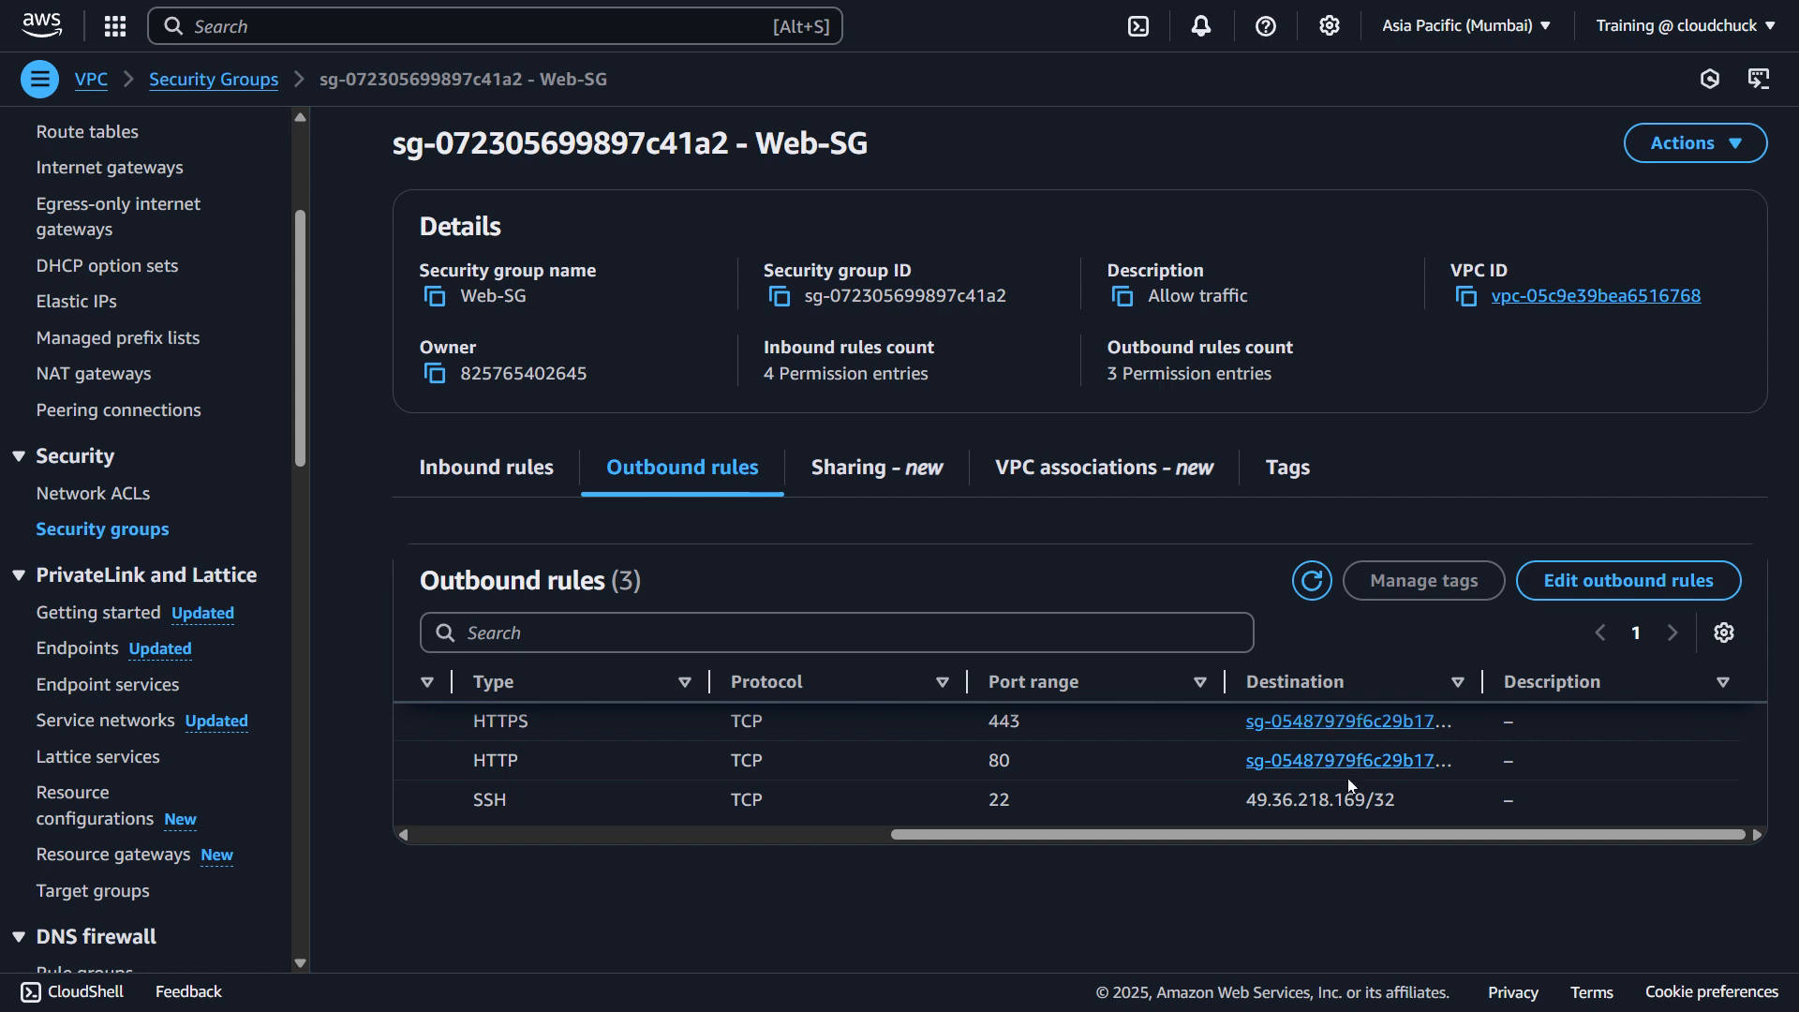
pyautogui.click(1308, 726)
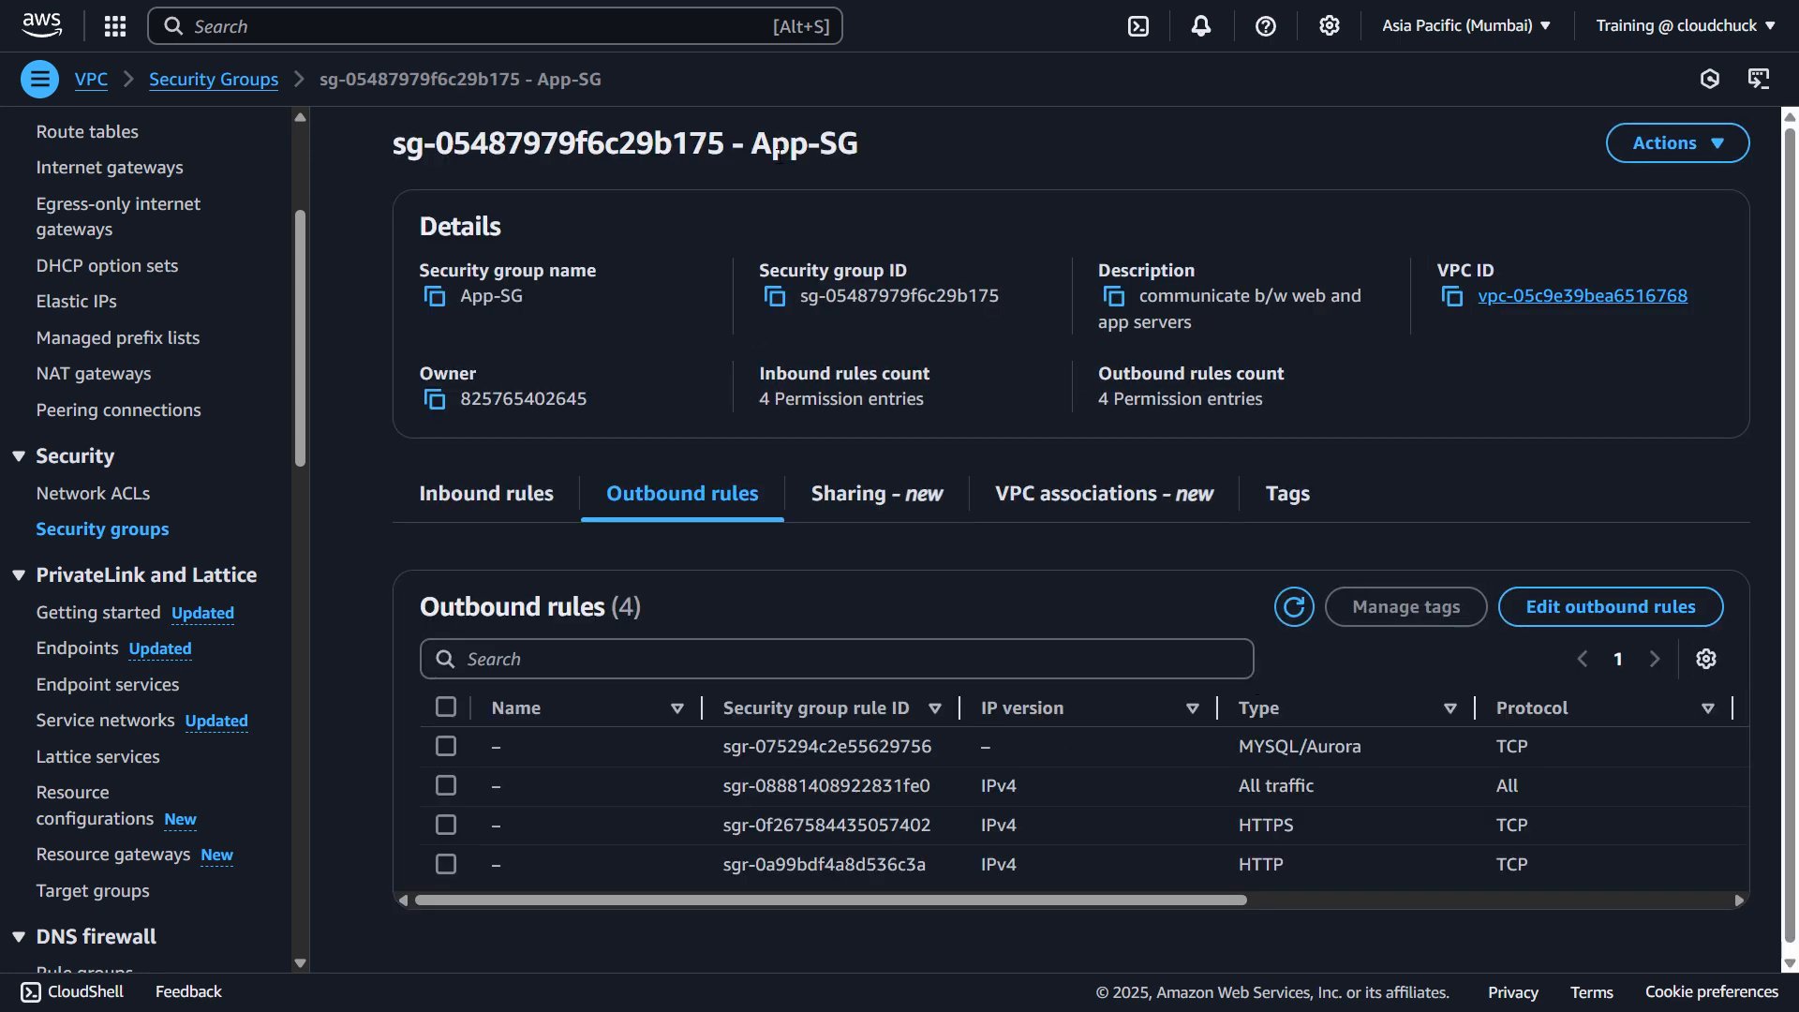
pyautogui.click(254, 81)
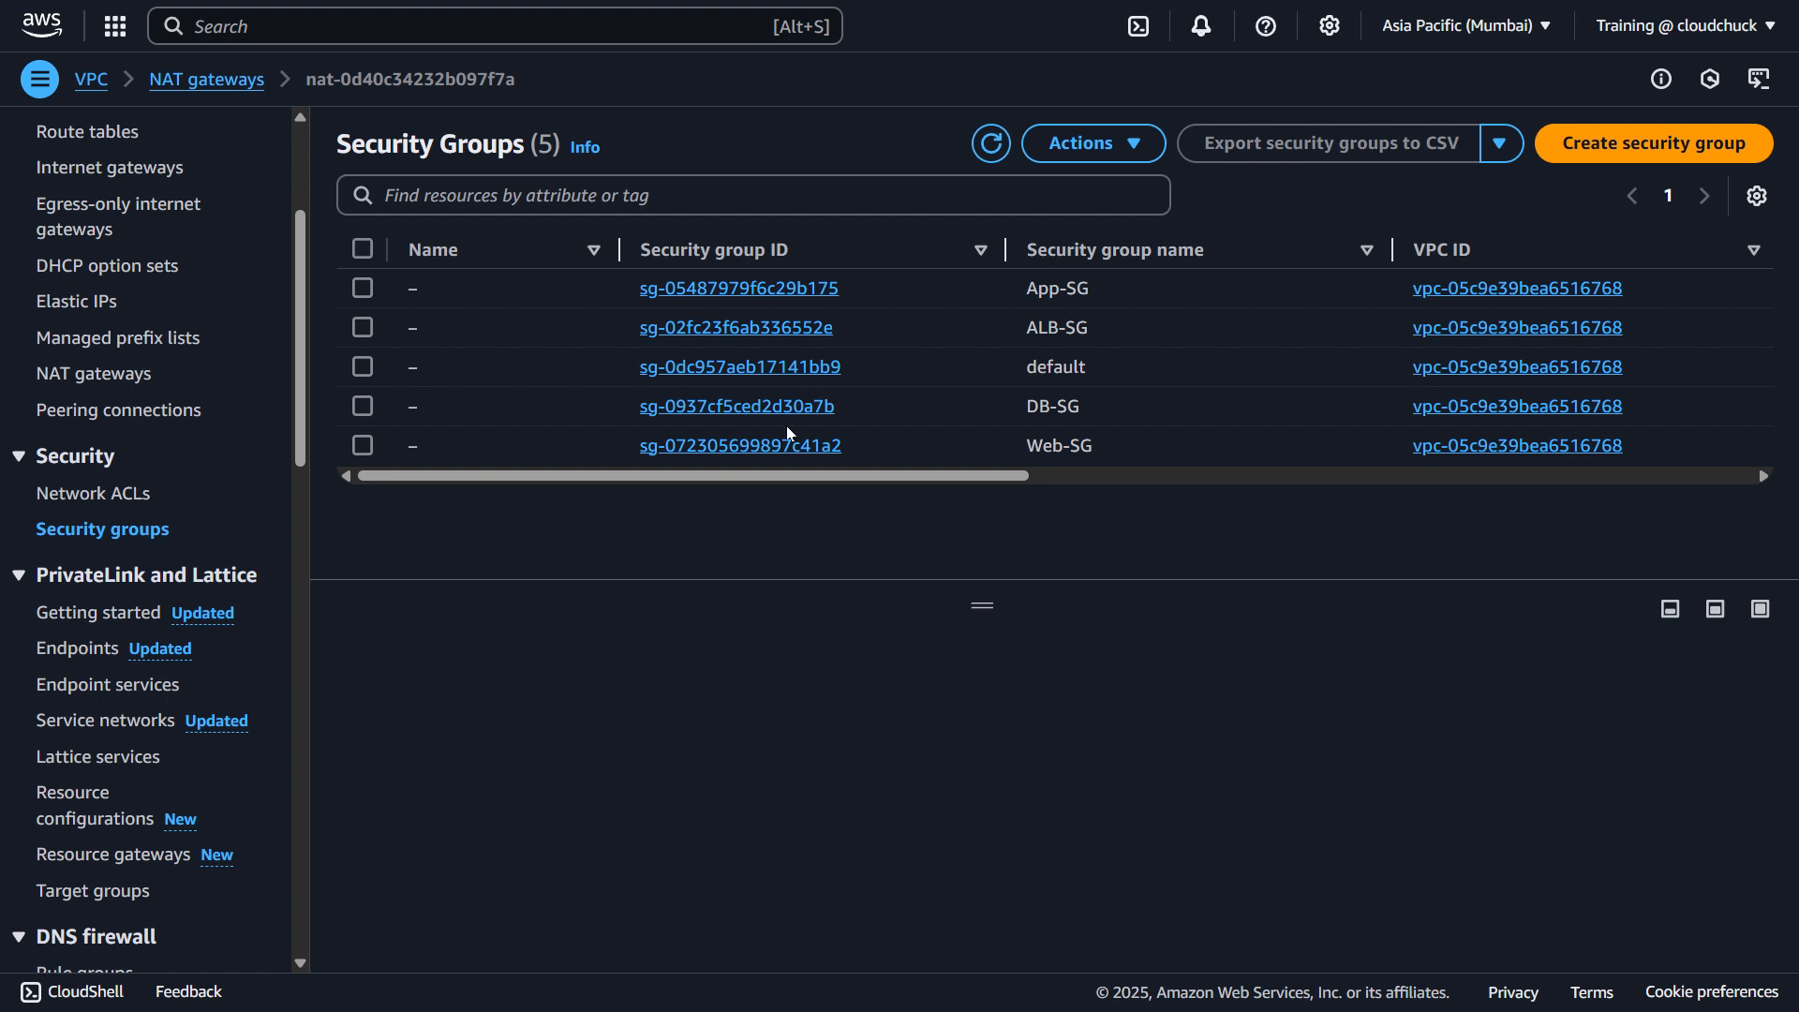
# - Review Web-SG's outbound rules from the list with the Destination column widened to show full names, then clear the selection
pyautogui.click(359, 453)
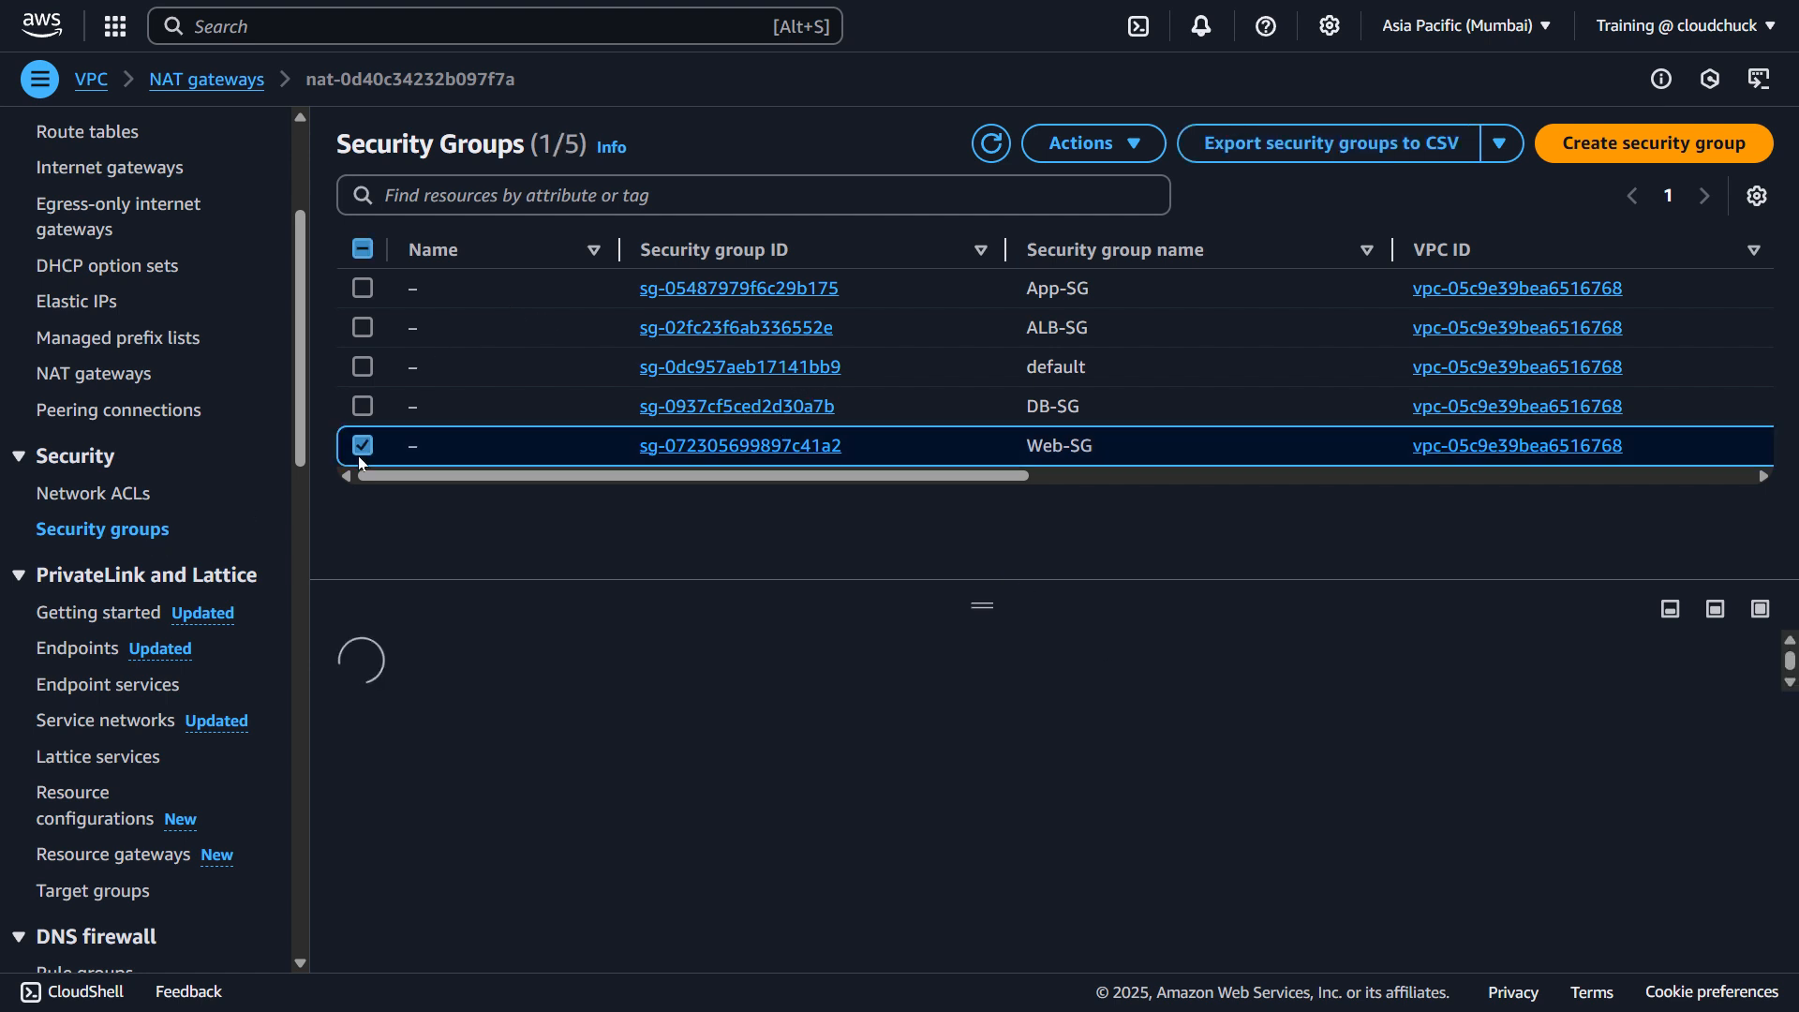
pyautogui.click(739, 722)
pyautogui.scroll(-2, 962, 834)
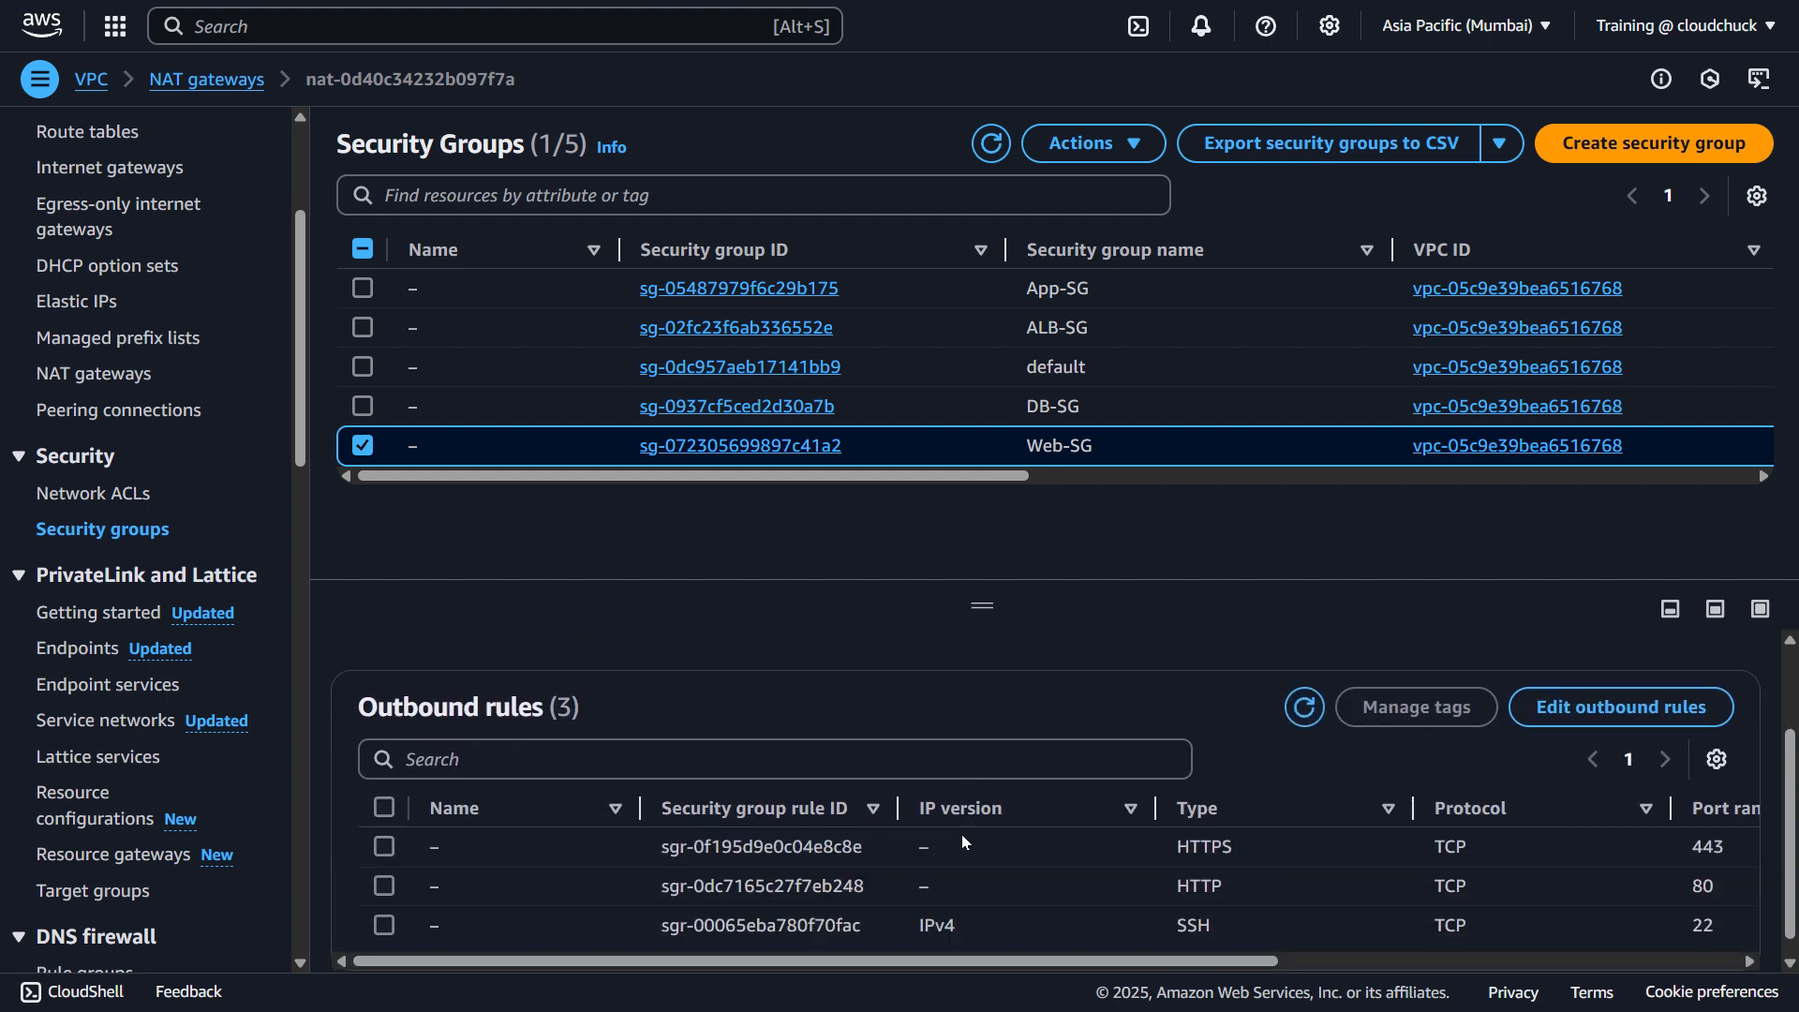
pyautogui.click(1347, 943)
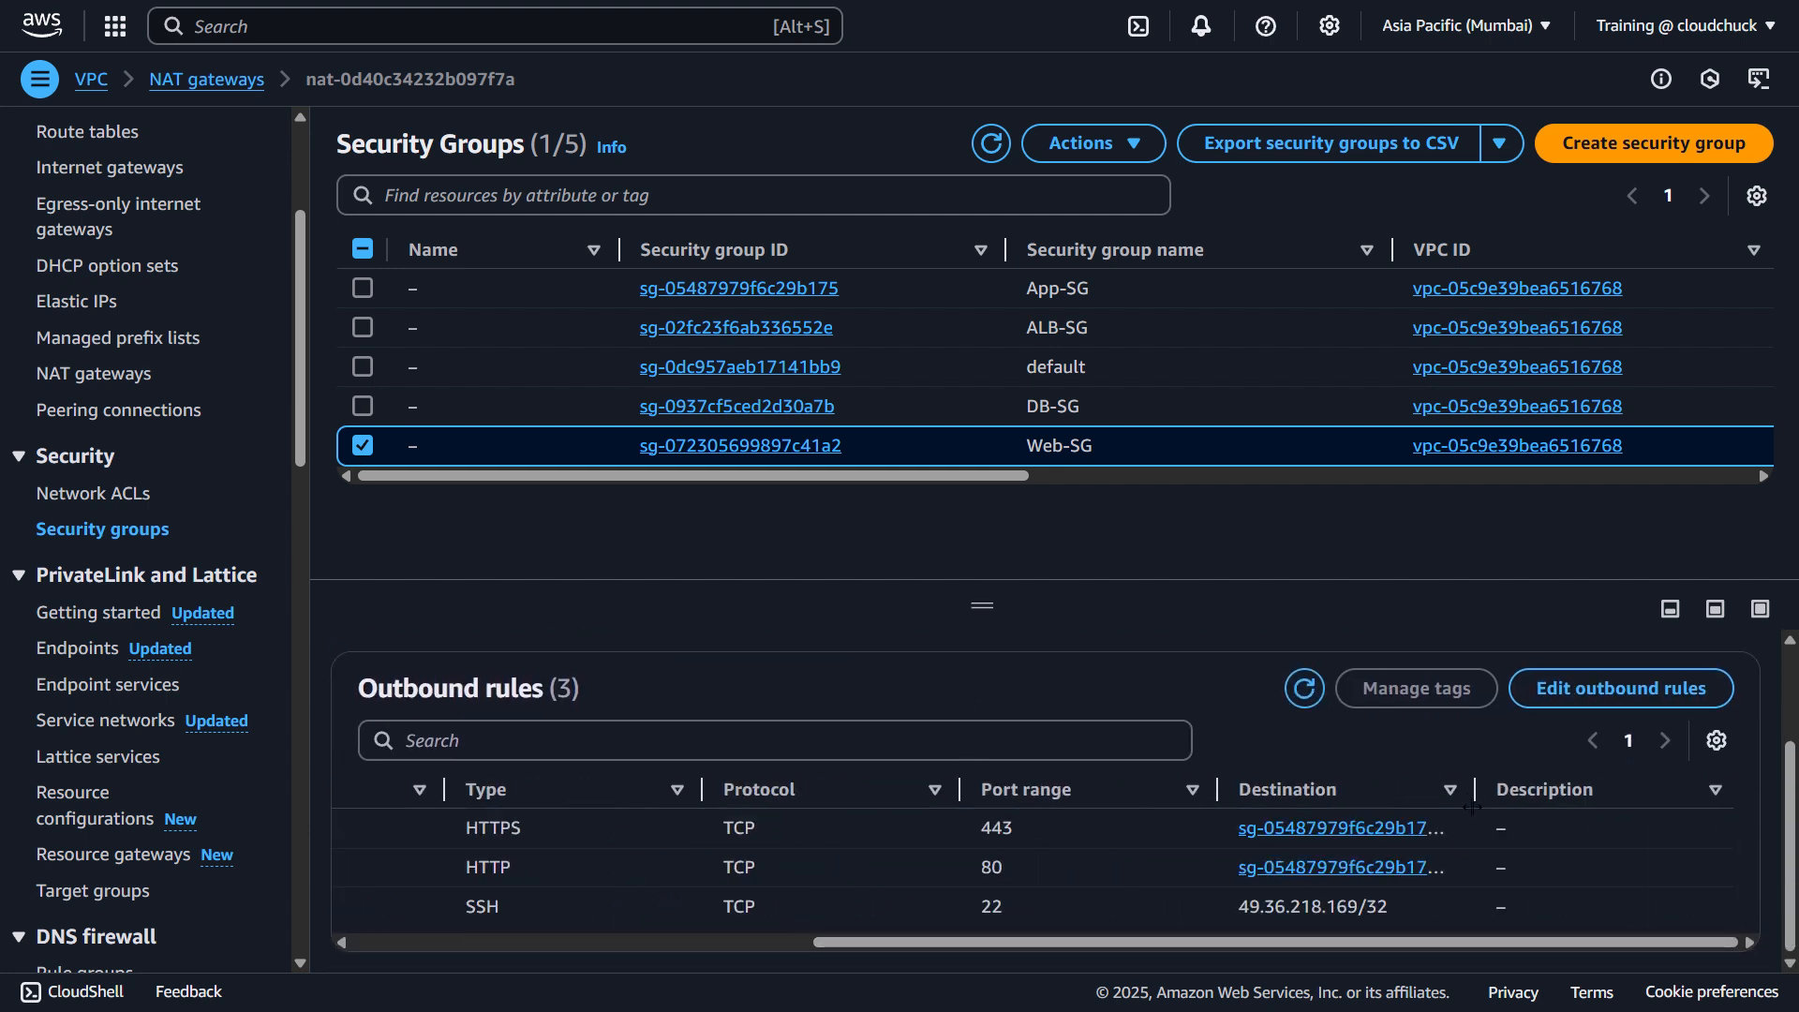
pyautogui.moveTo(1474, 792); pyautogui.dragTo(1599, 792)
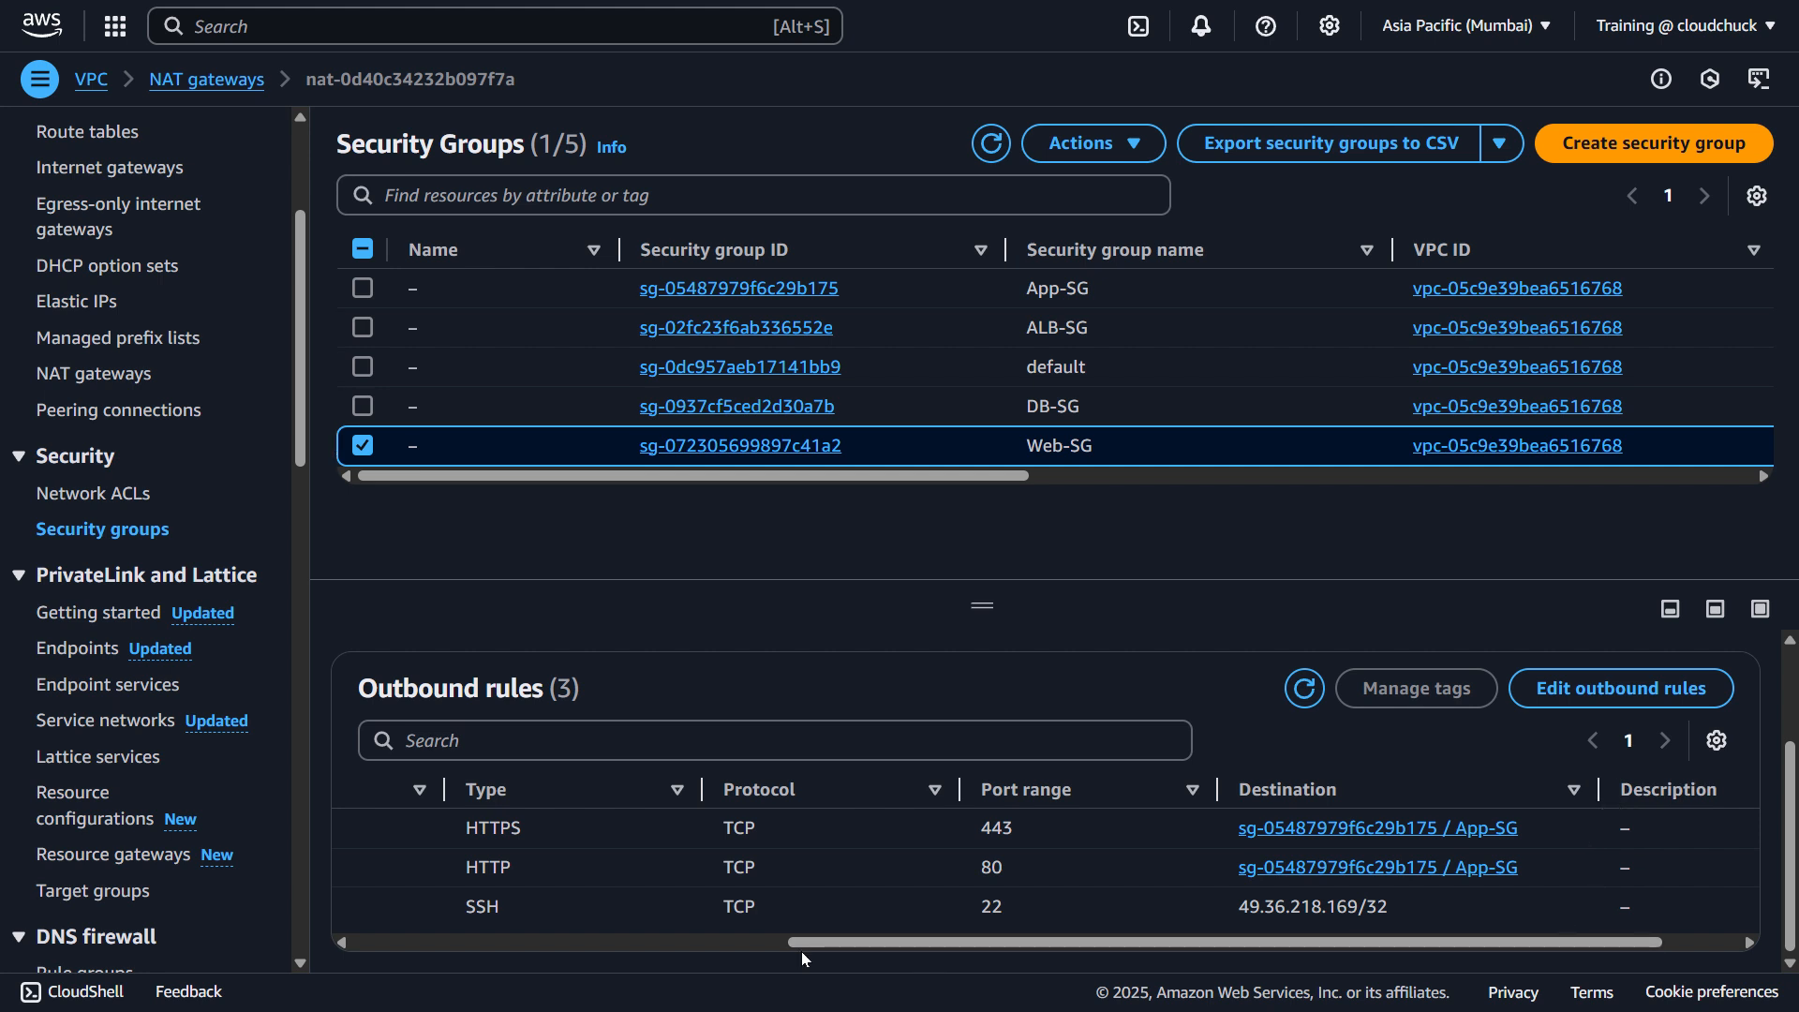
pyautogui.moveTo(801, 944); pyautogui.dragTo(589, 961)
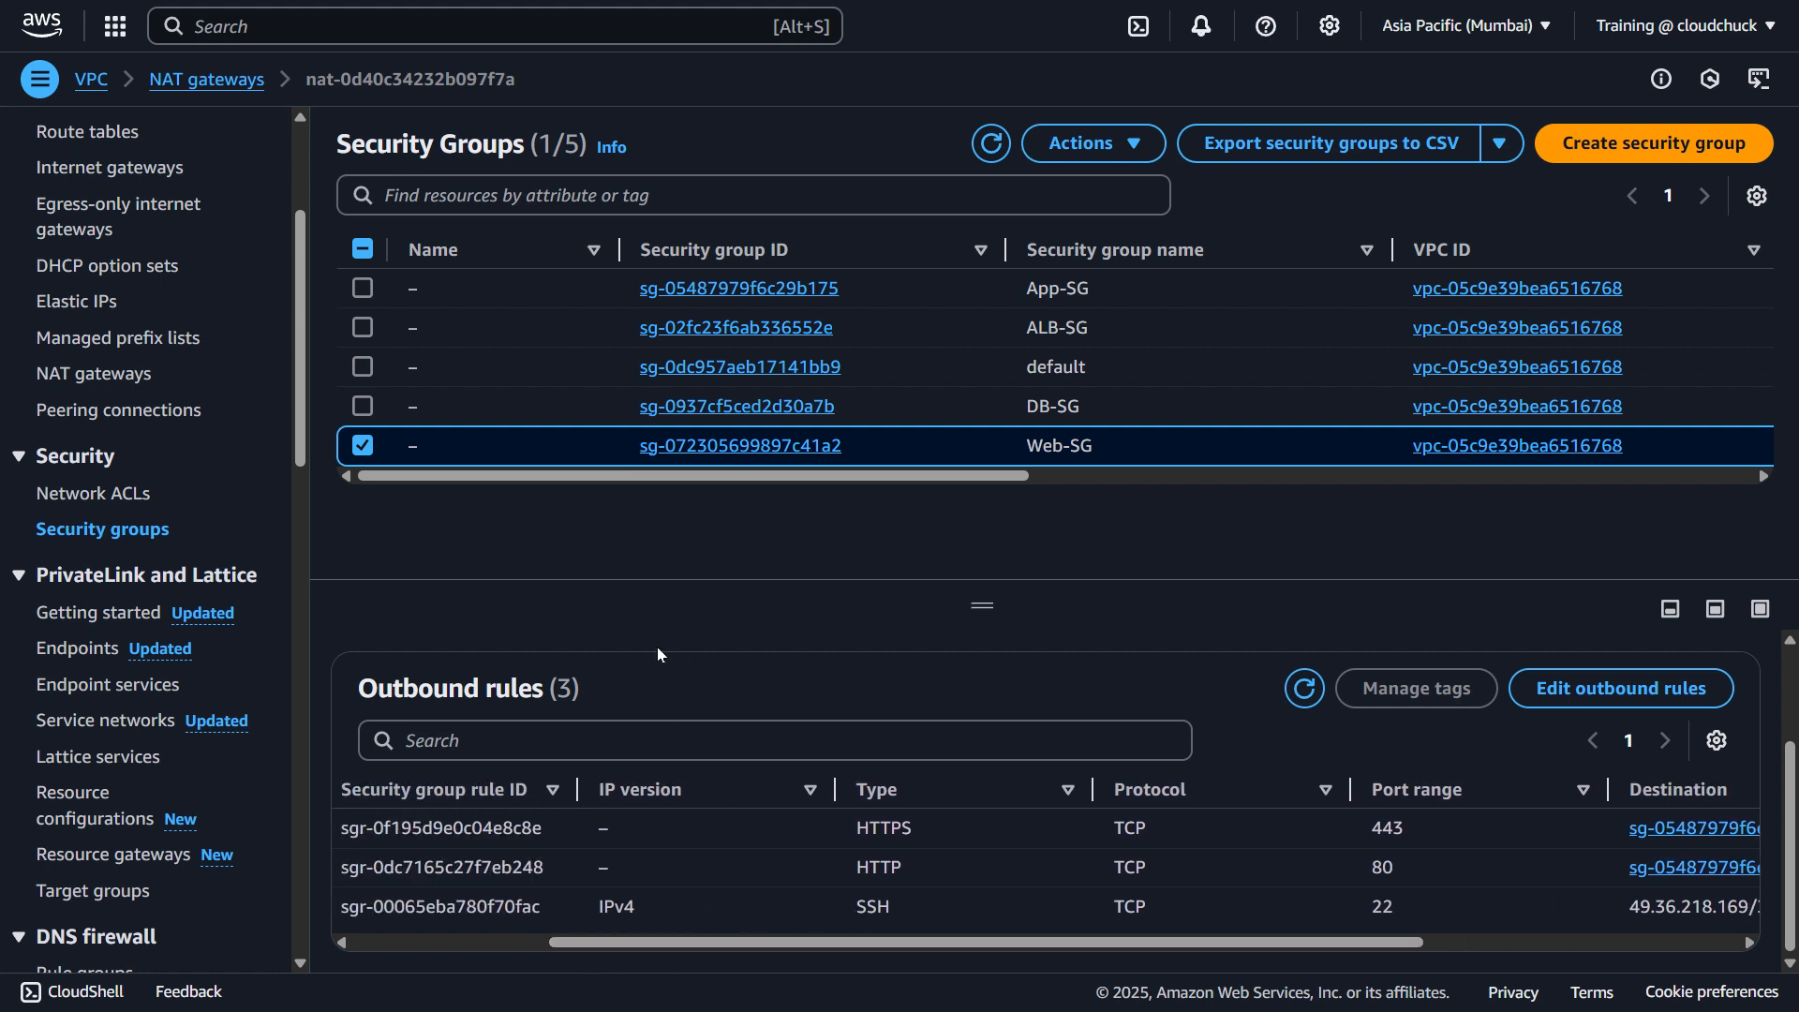
pyautogui.click(1452, 941)
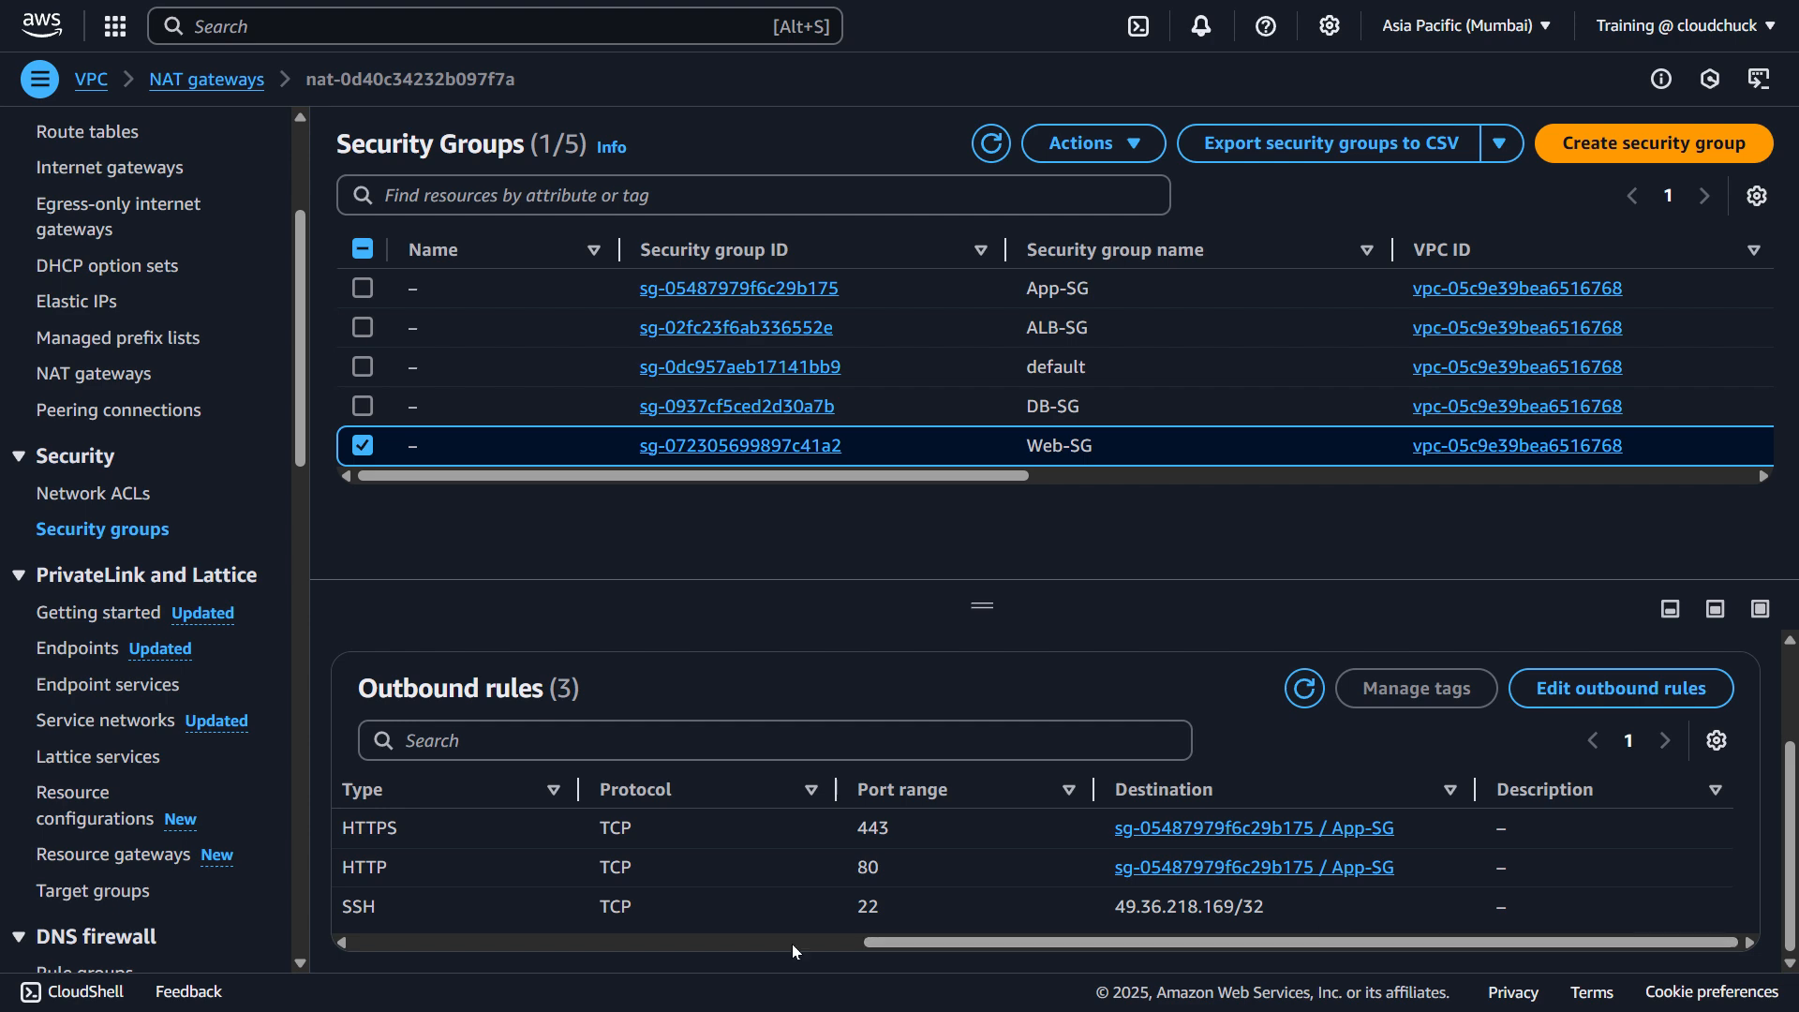
pyautogui.click(701, 943)
pyautogui.moveTo(701, 943); pyautogui.dragTo(1338, 947)
pyautogui.click(396, 455)
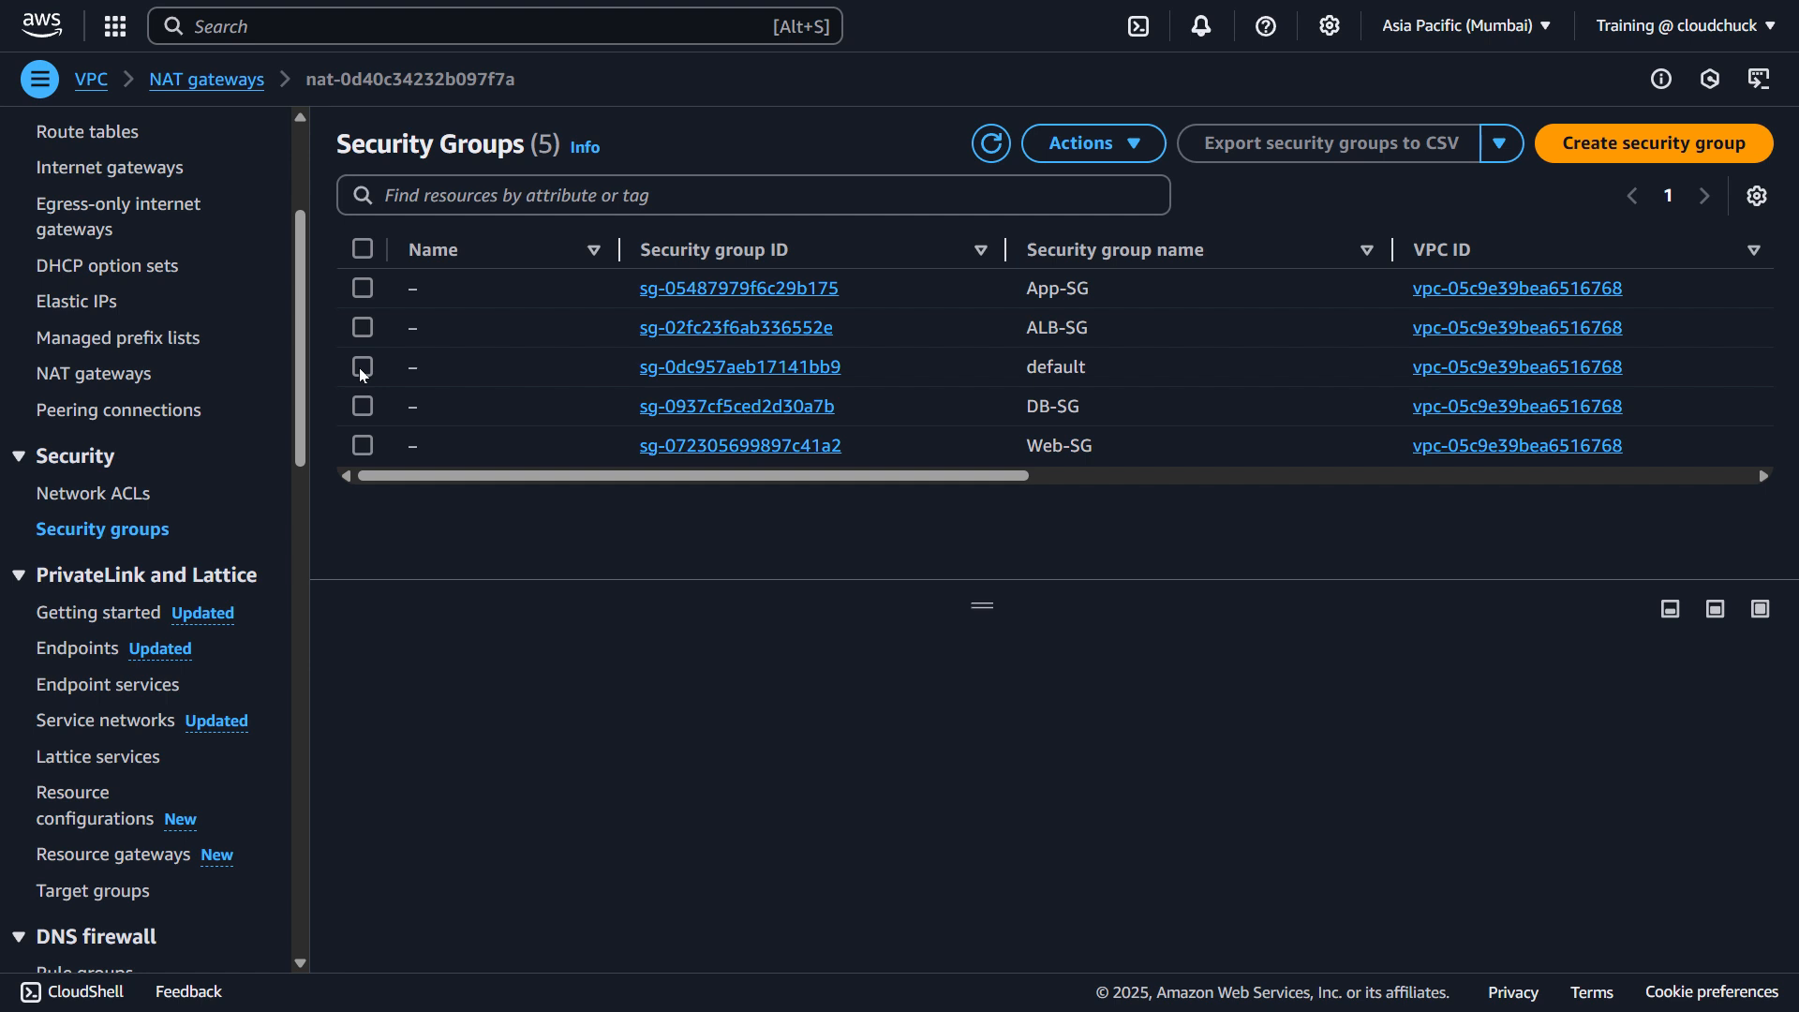
# - Select App-SG and review its inbound rules through to their sources, enlarging the details pane to fit all rules
pyautogui.click(400, 305)
pyautogui.click(555, 739)
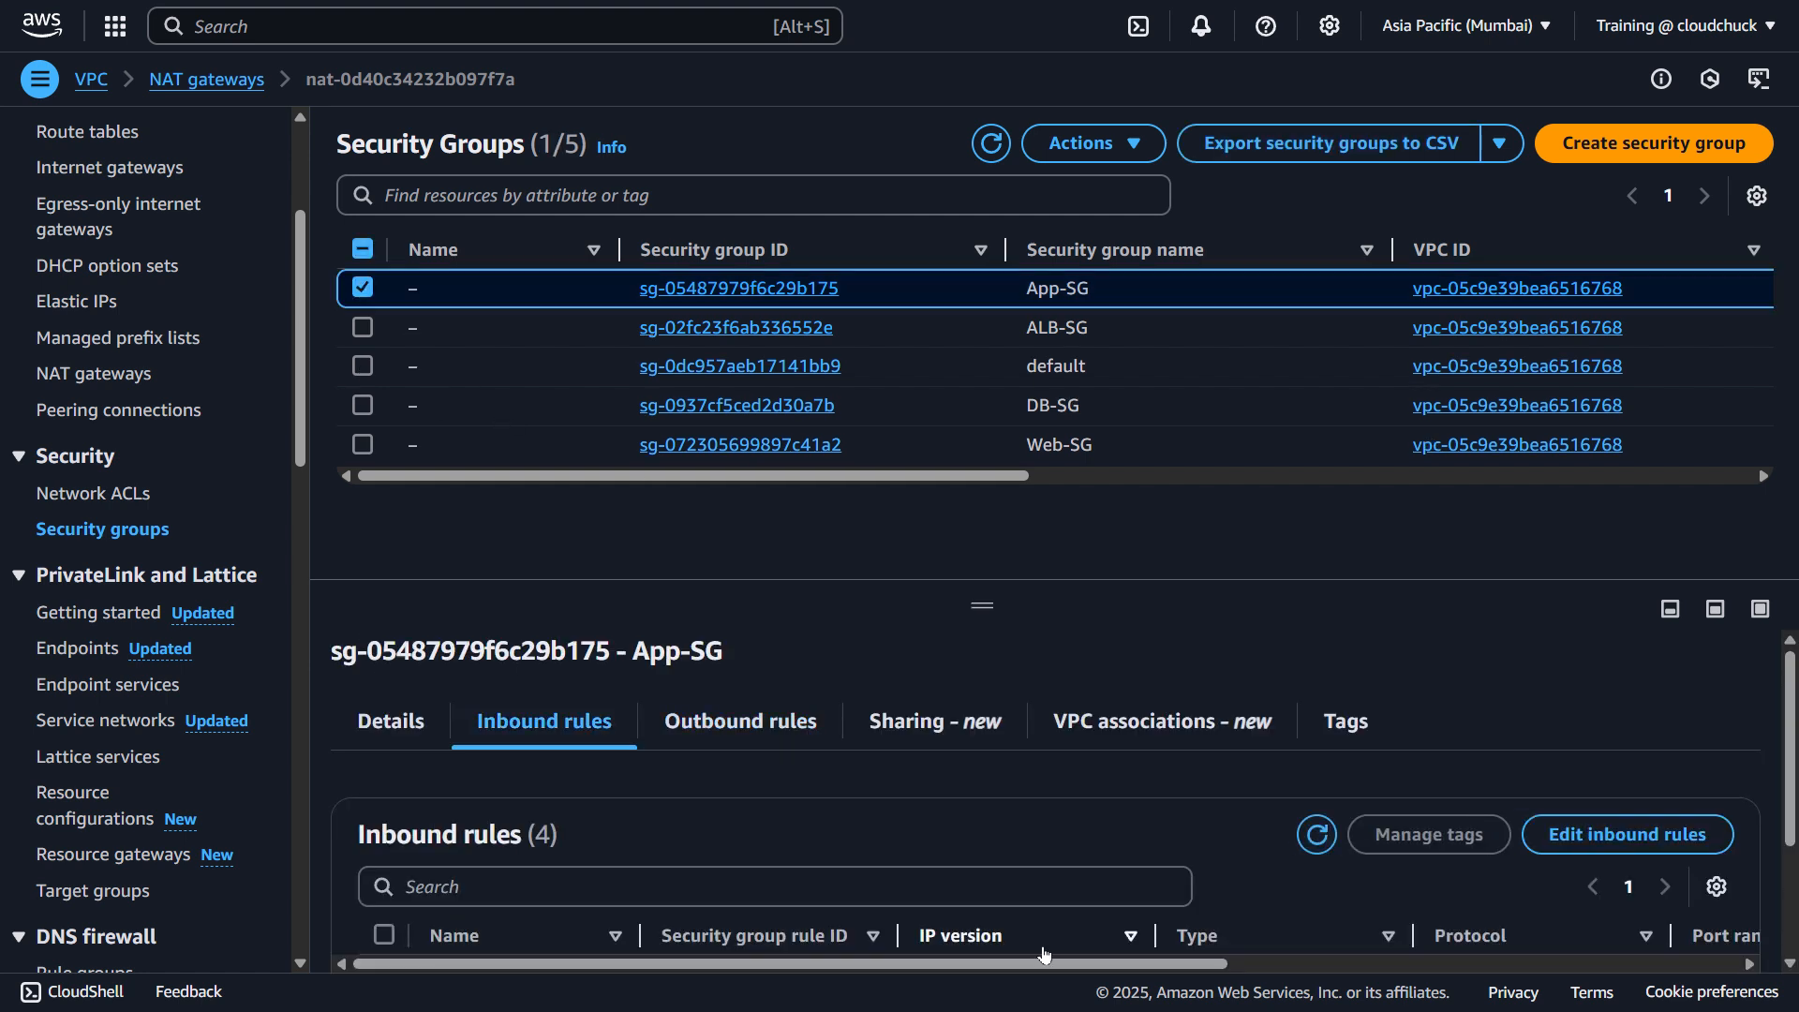
pyautogui.scroll(-2, 1042, 902)
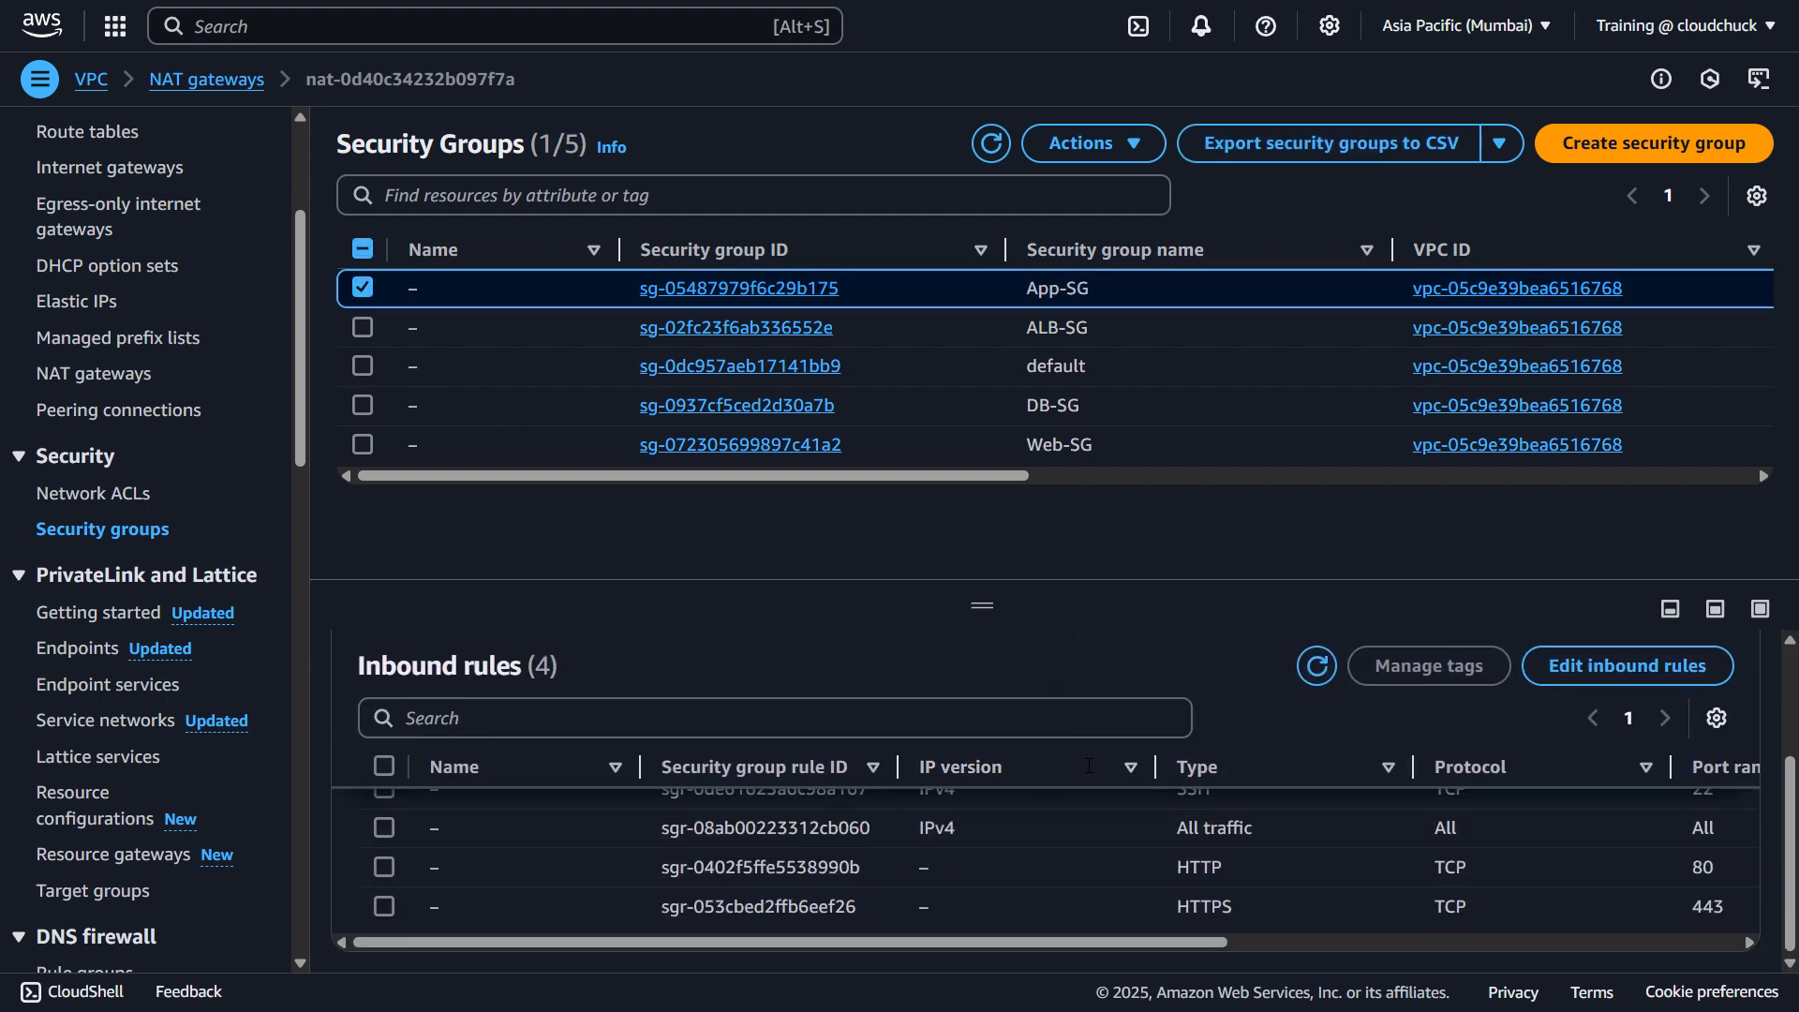
pyautogui.scroll(1, 1078, 819)
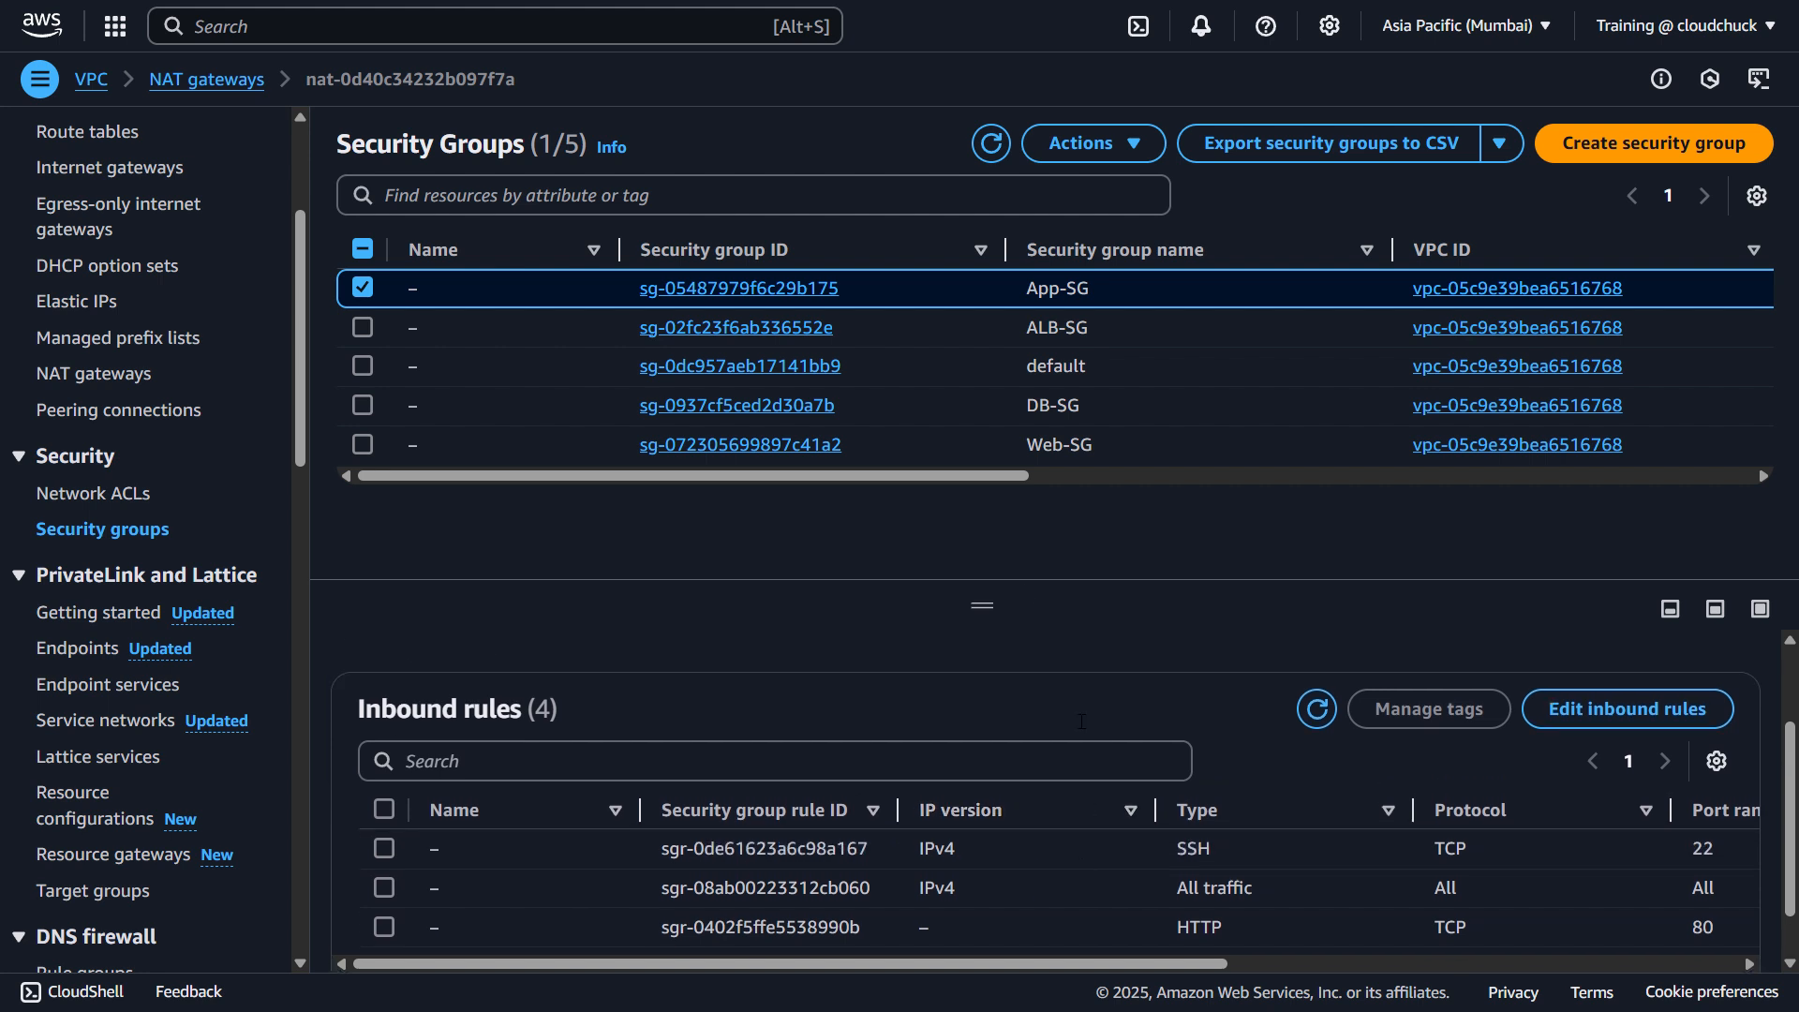
pyautogui.moveTo(982, 605); pyautogui.dragTo(999, 515)
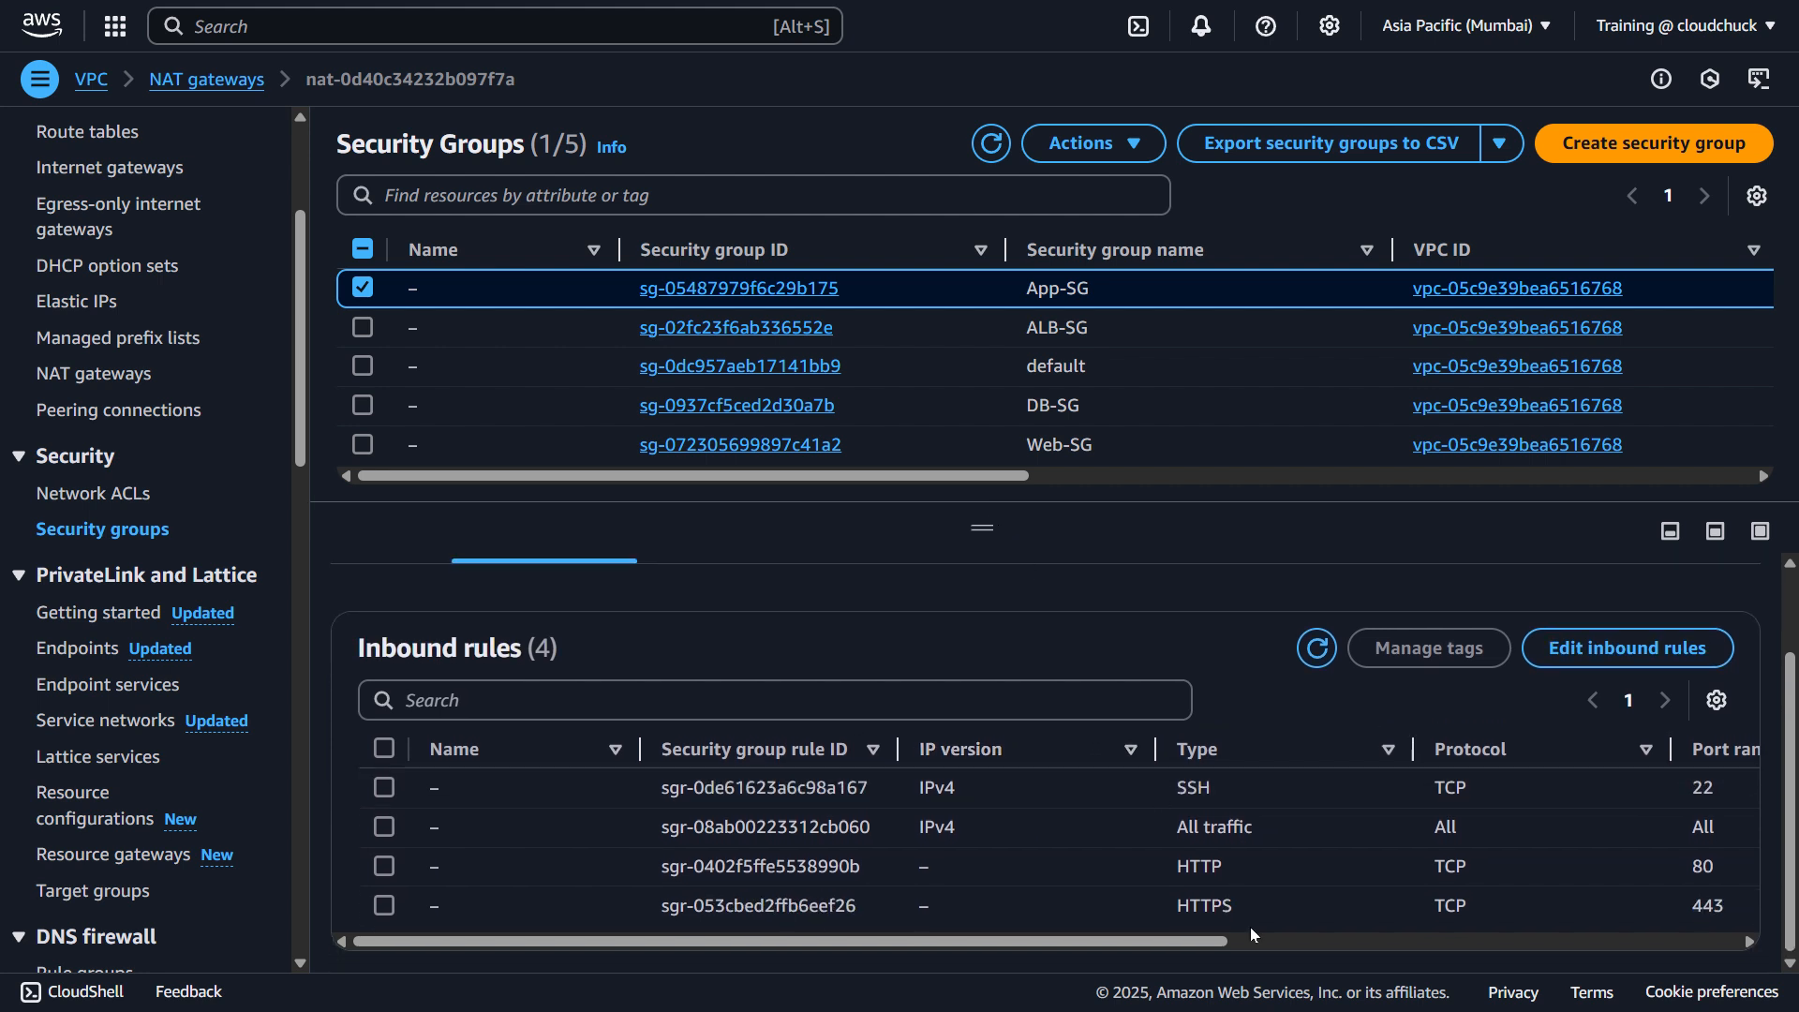
pyautogui.click(1417, 943)
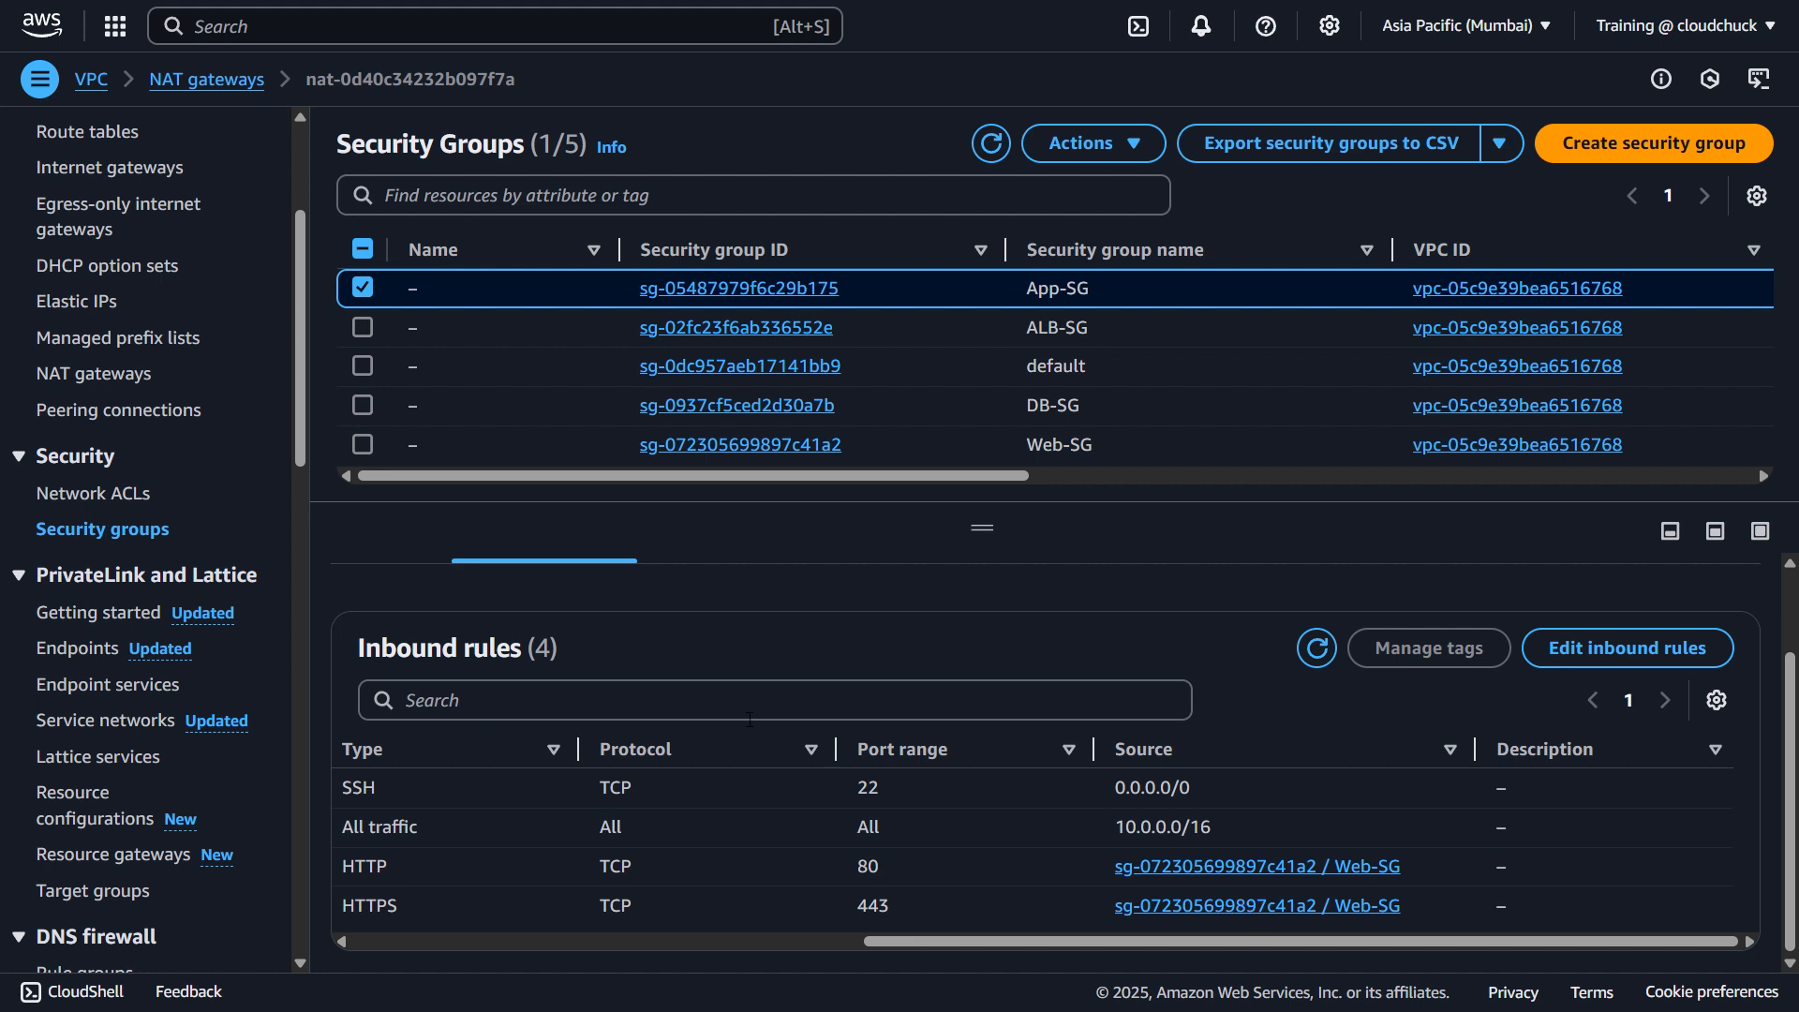
# - Review App-SG's outbound rules with their port ranges and destinations, then clear its selection
pyautogui.scroll(2, 750, 720)
pyautogui.click(735, 671)
pyautogui.scroll(-1, 858, 712)
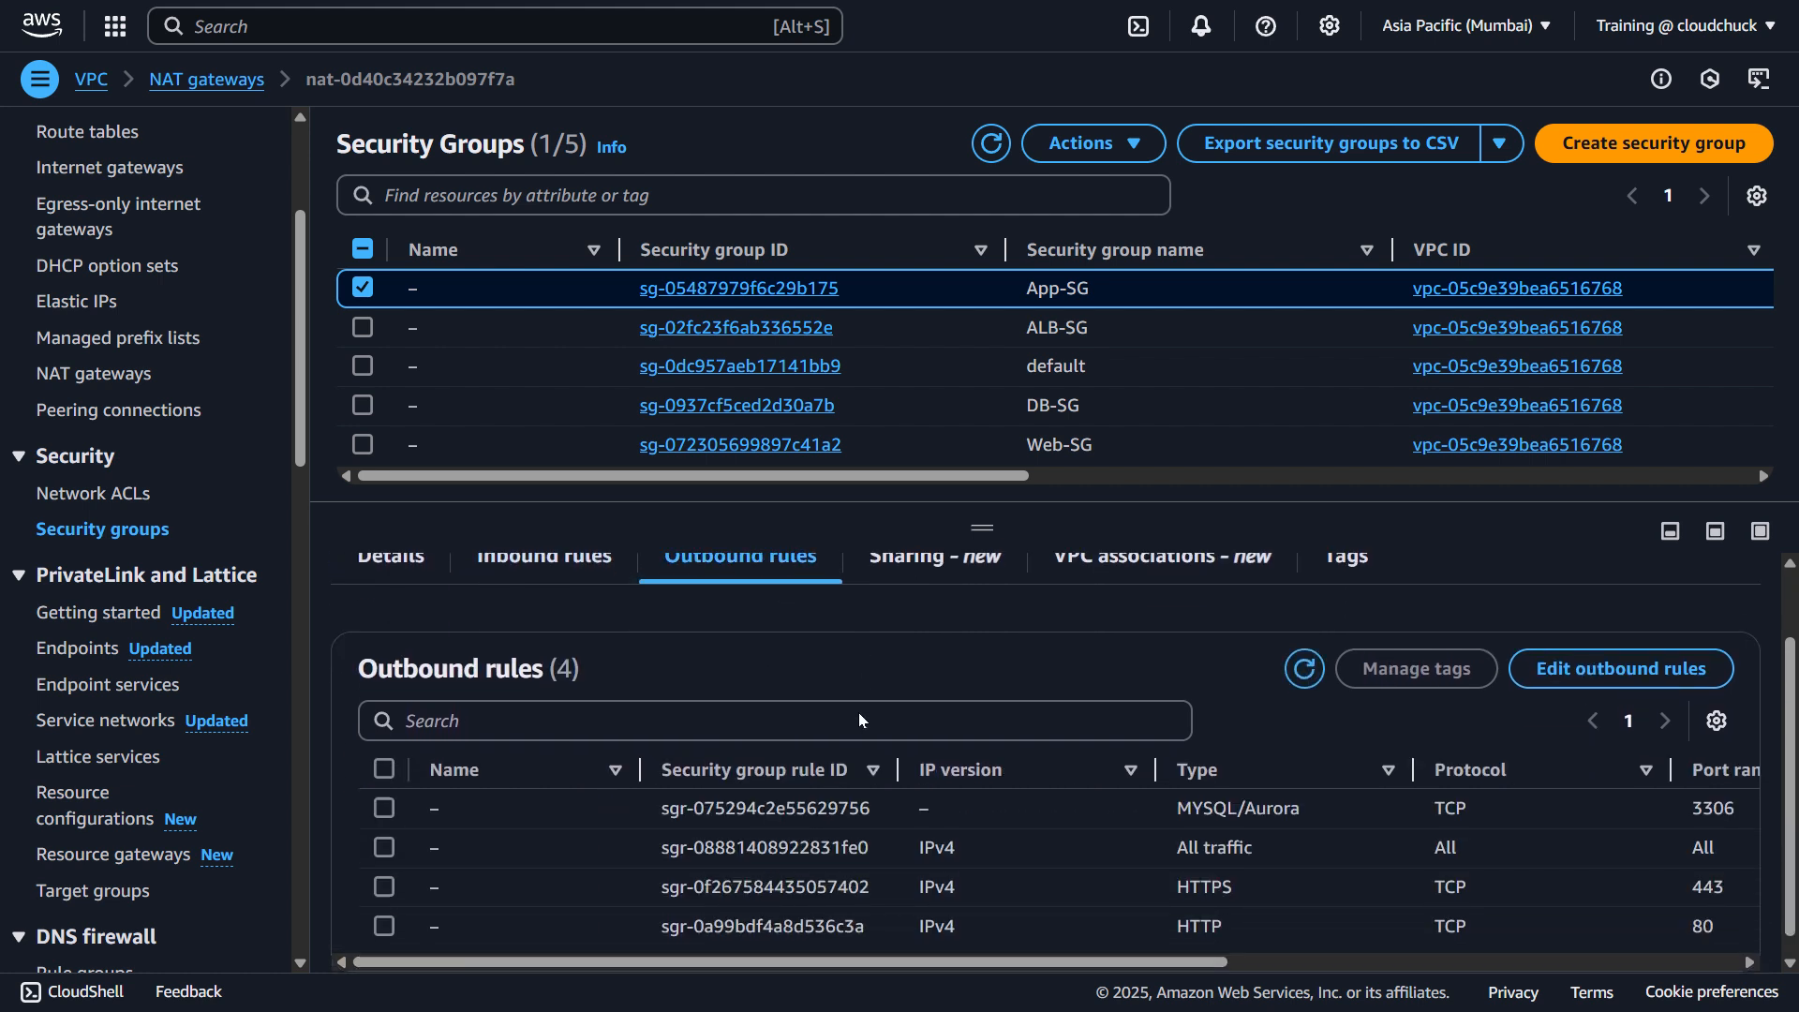
pyautogui.scroll(-1, 859, 712)
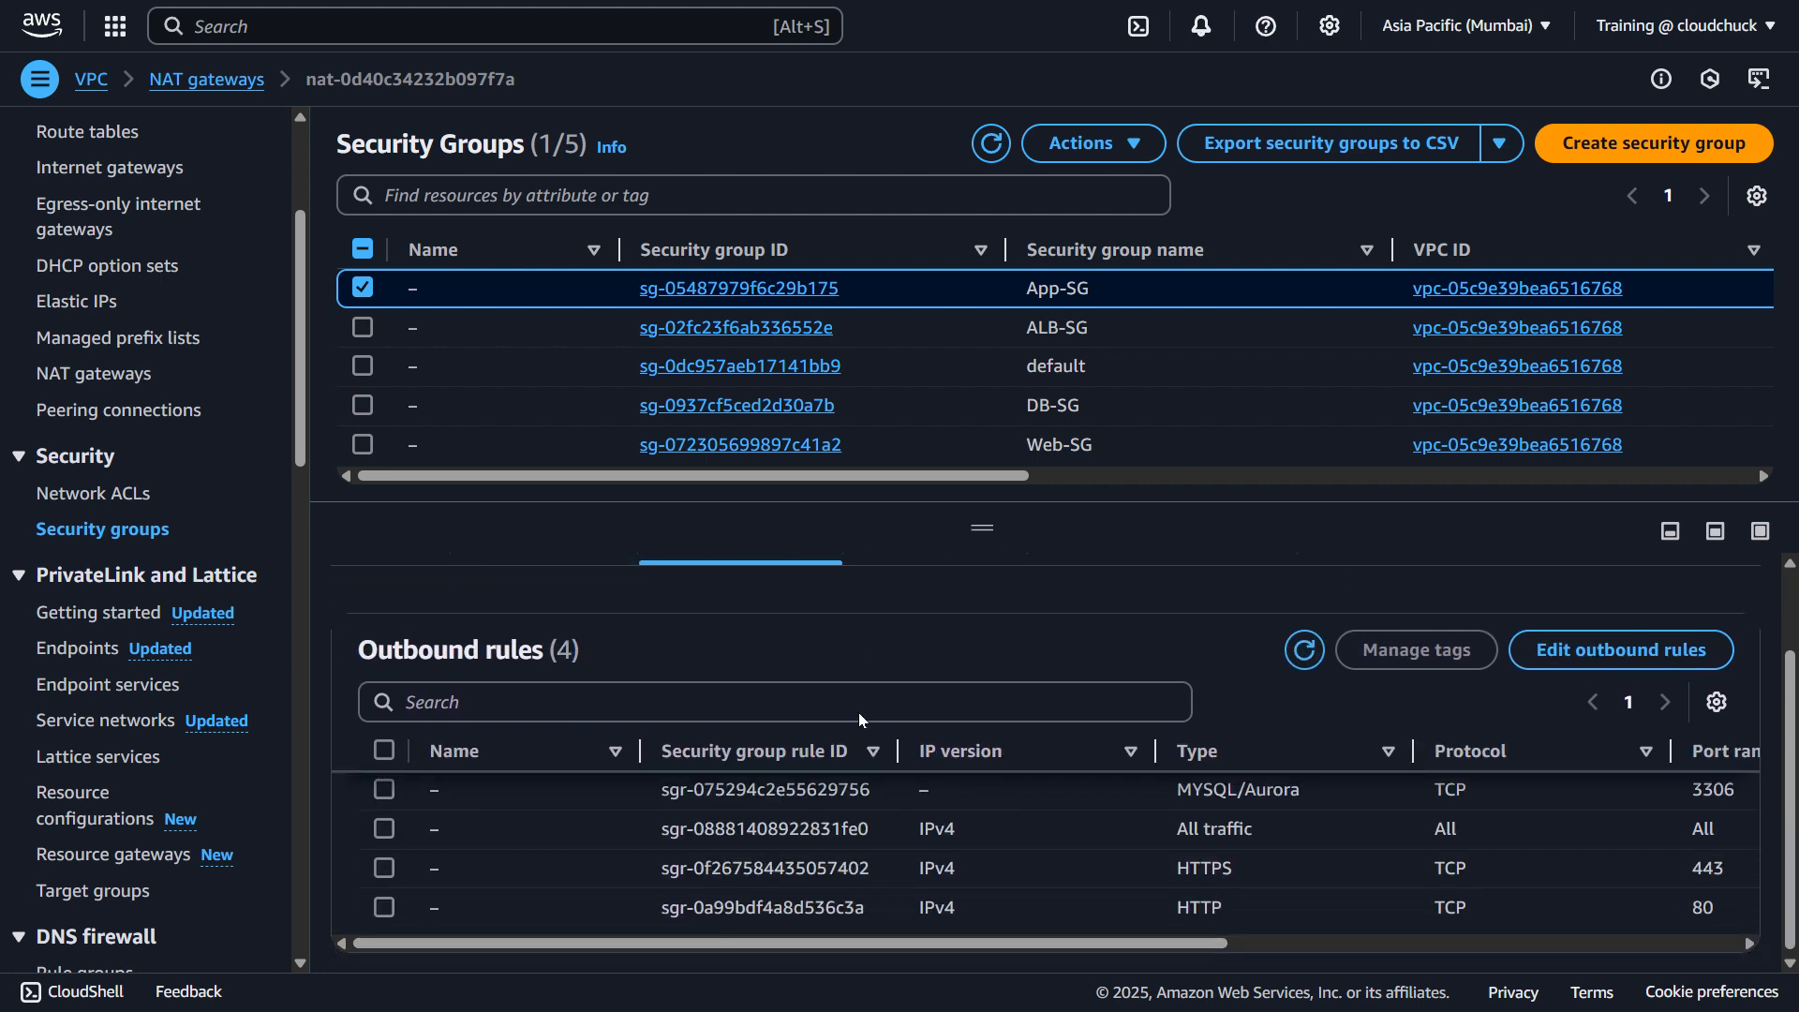
pyautogui.click(1298, 941)
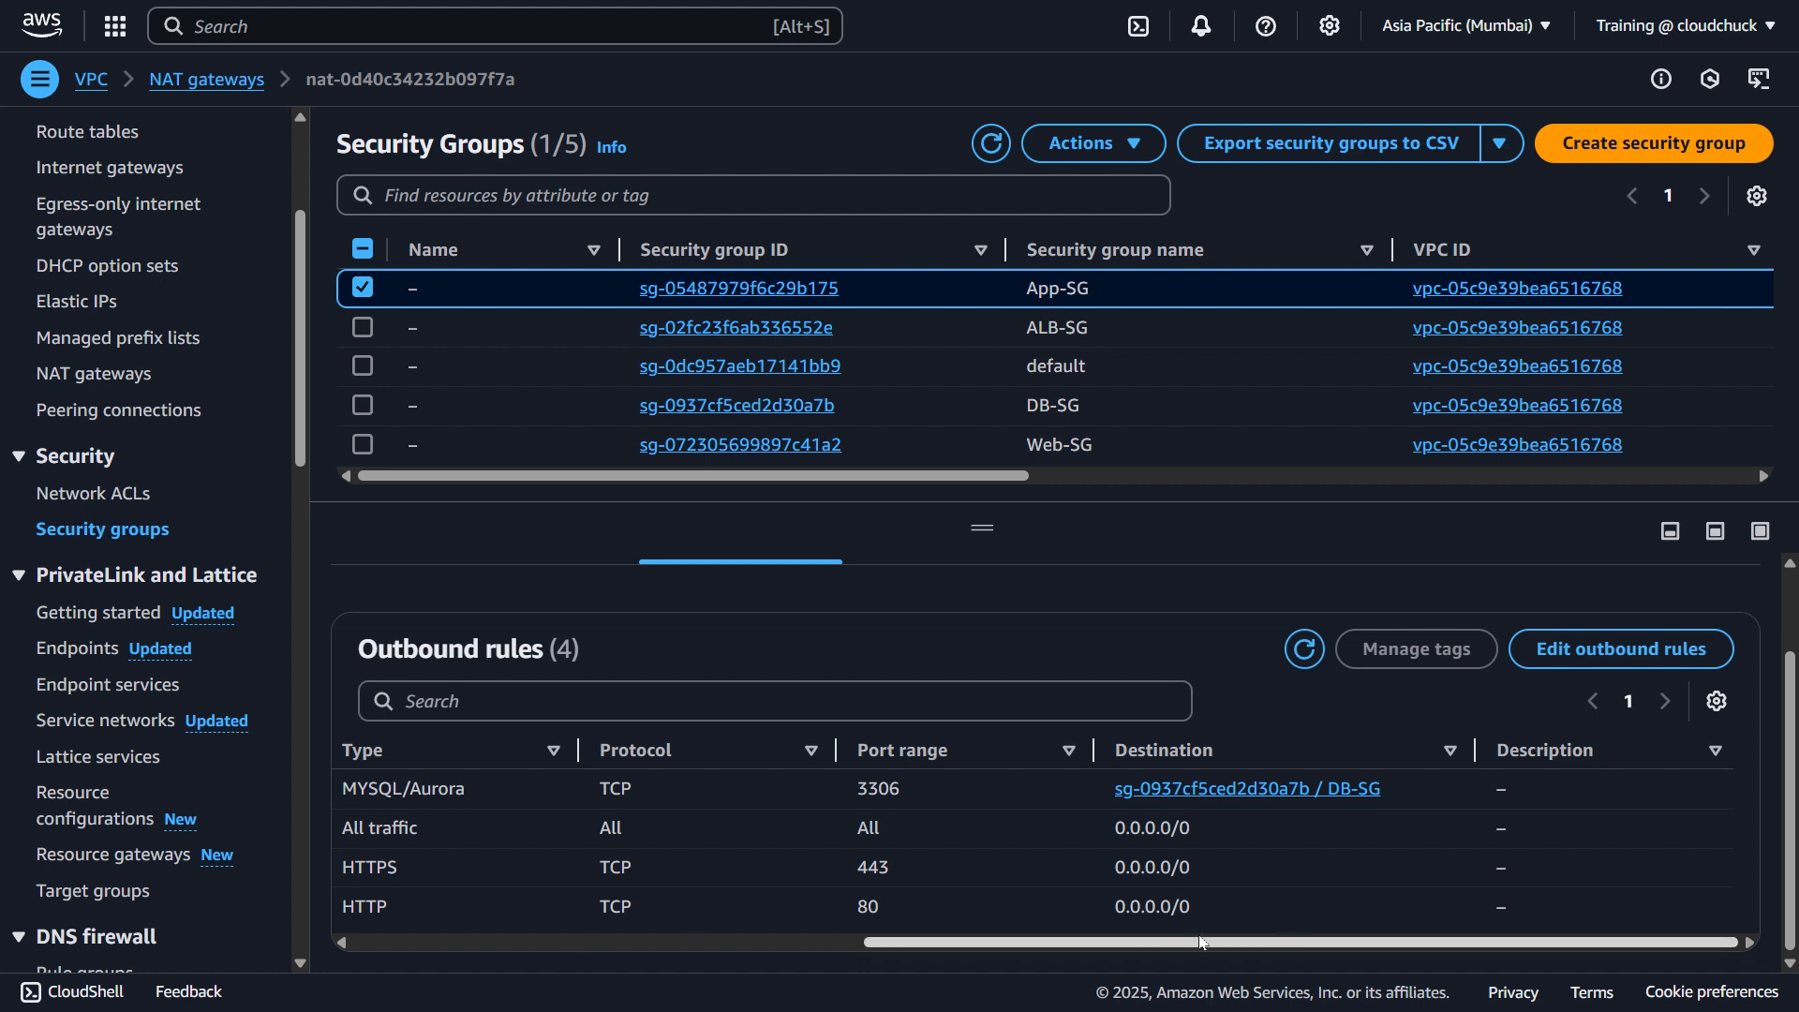
pyautogui.moveTo(1111, 947); pyautogui.dragTo(821, 950)
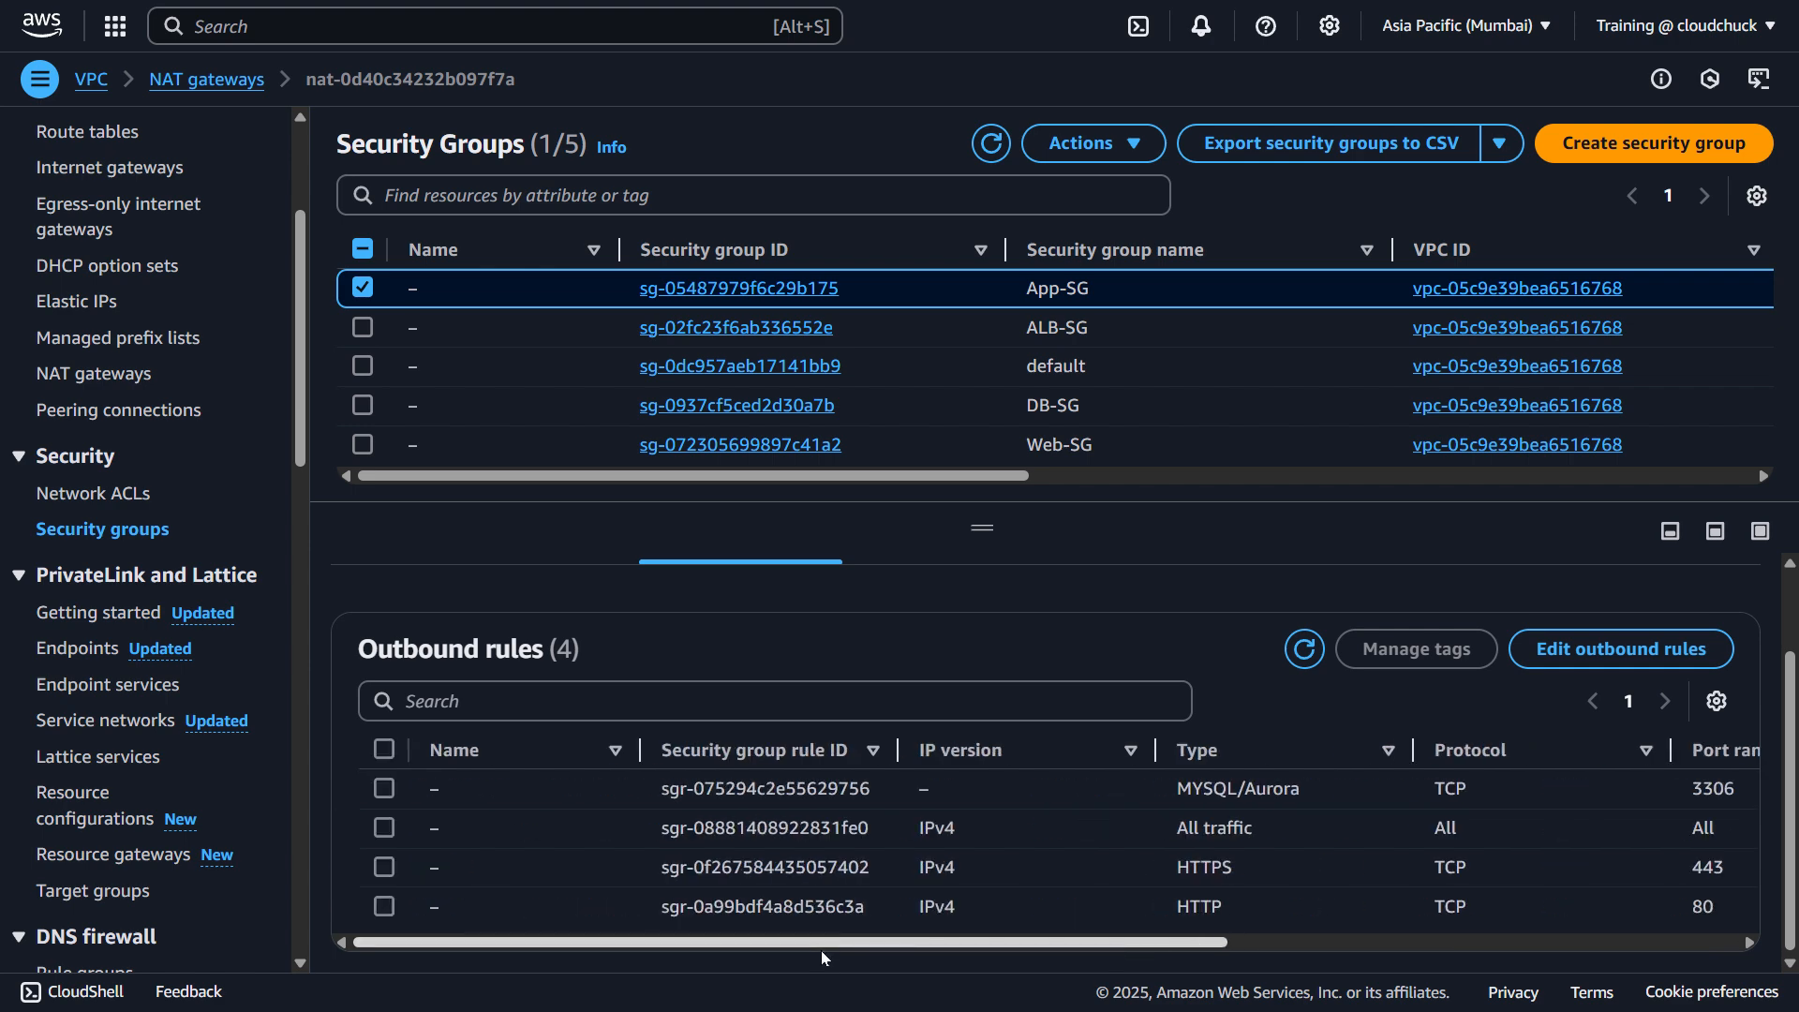
pyautogui.click(1370, 950)
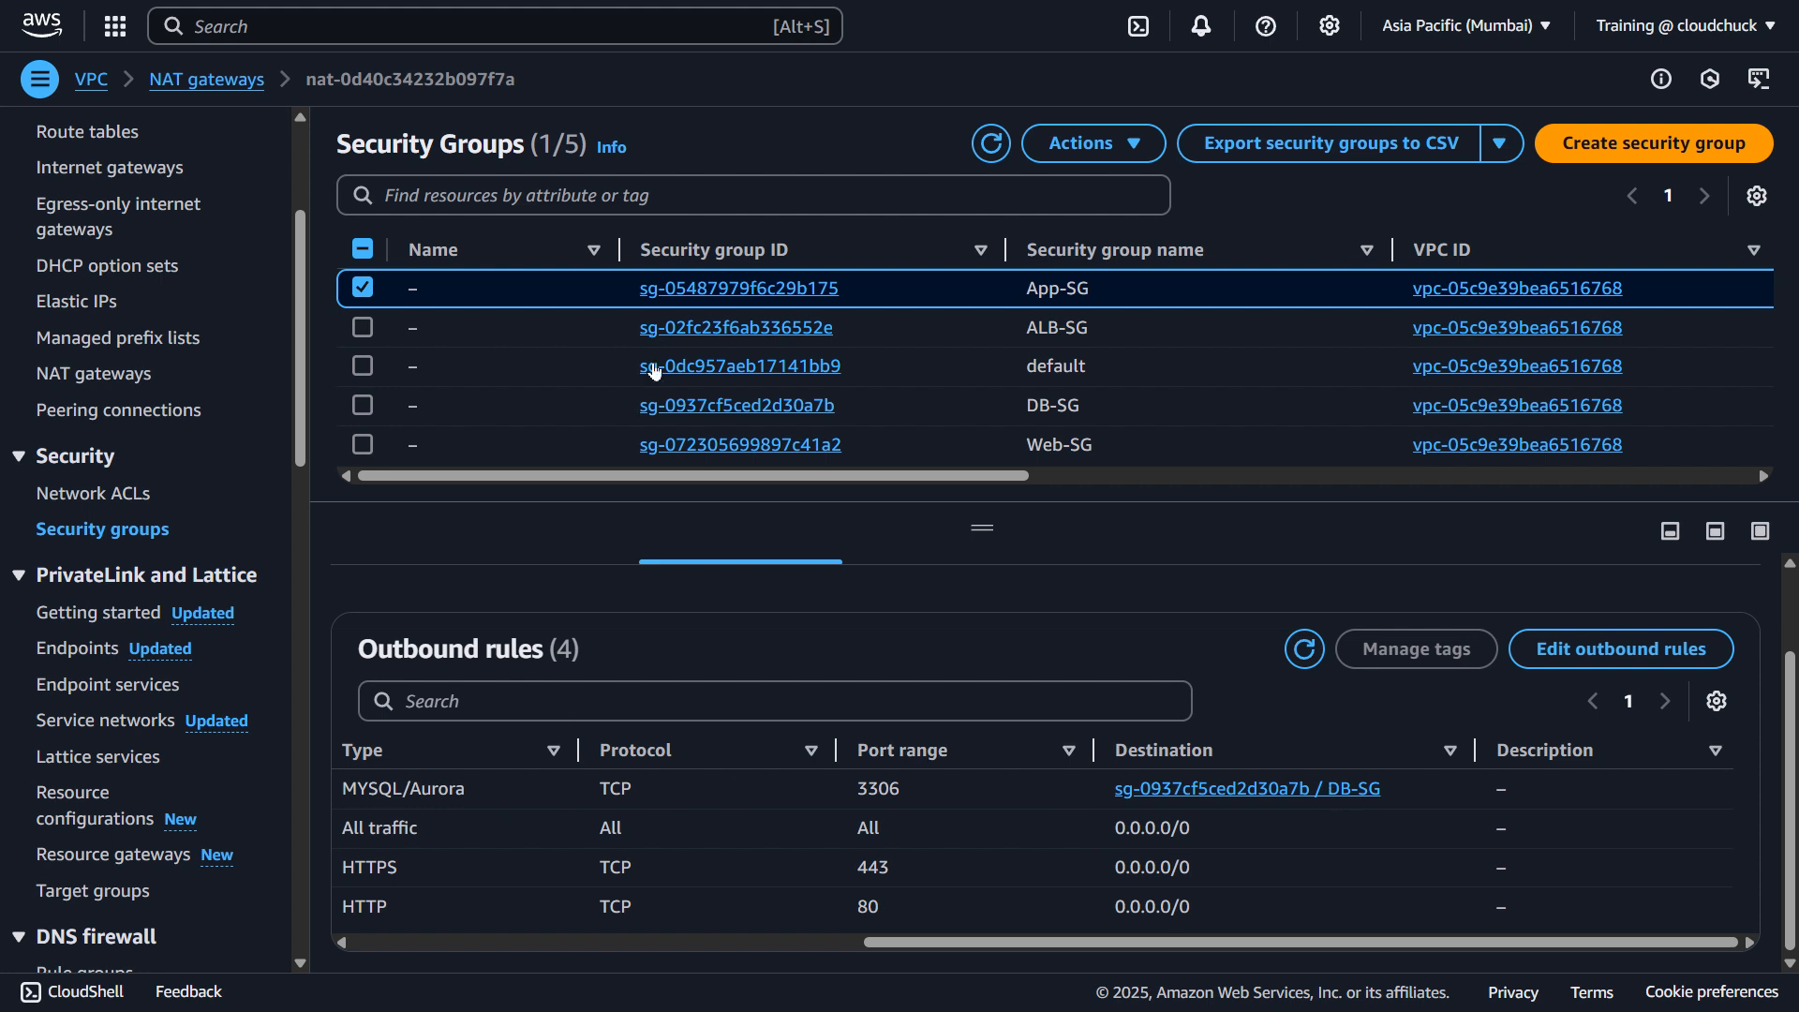
pyautogui.click(363, 291)
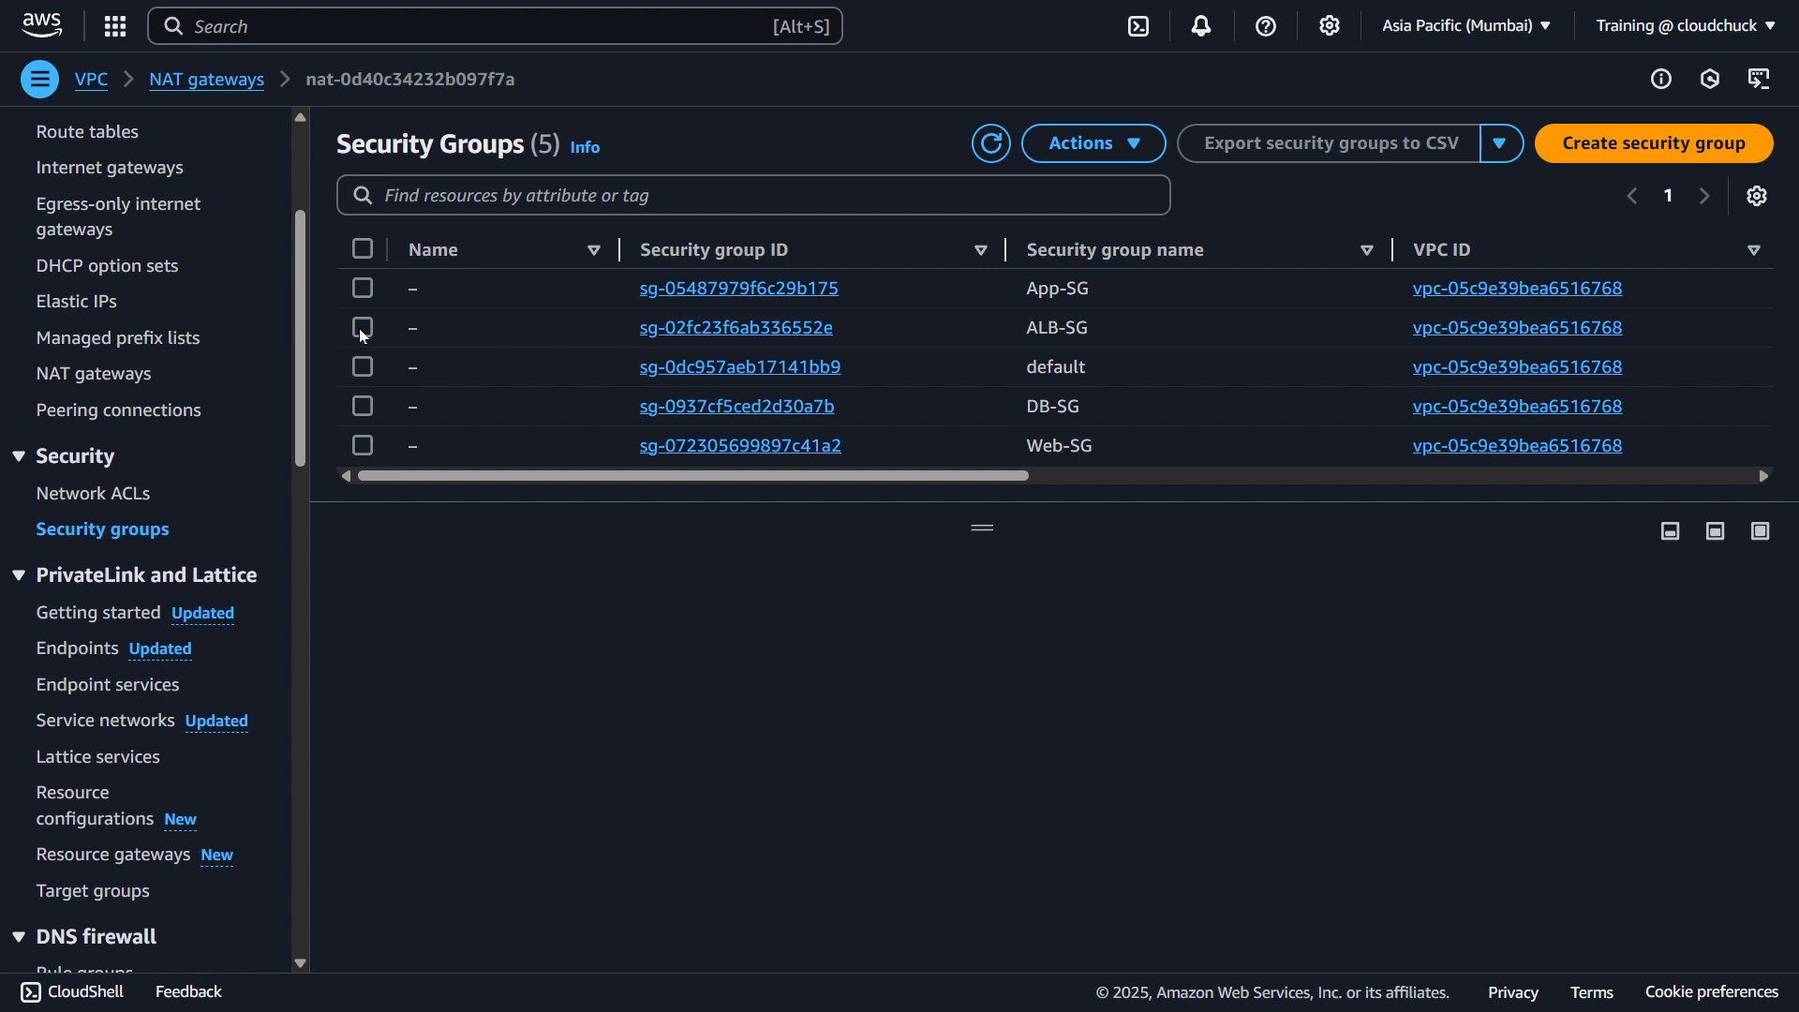
# - Select DB-SG and review its inbound rules, including their port ranges and sources
pyautogui.click(363, 406)
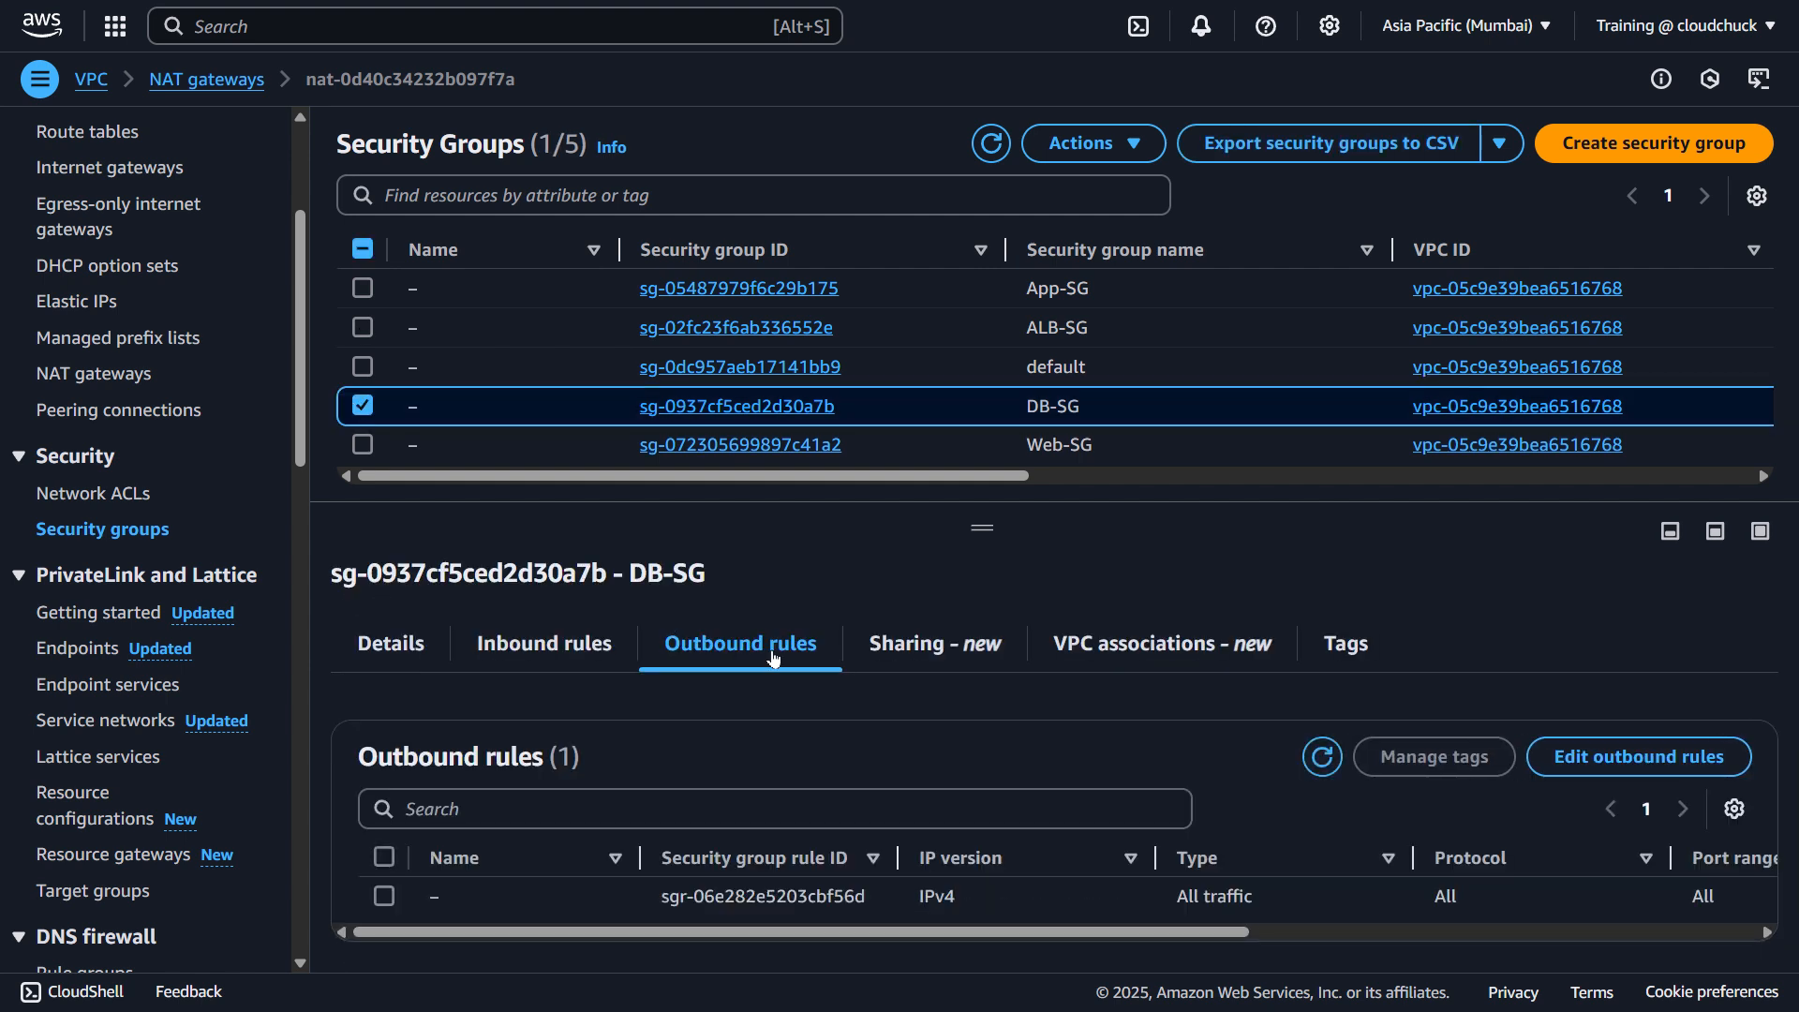
pyautogui.click(595, 647)
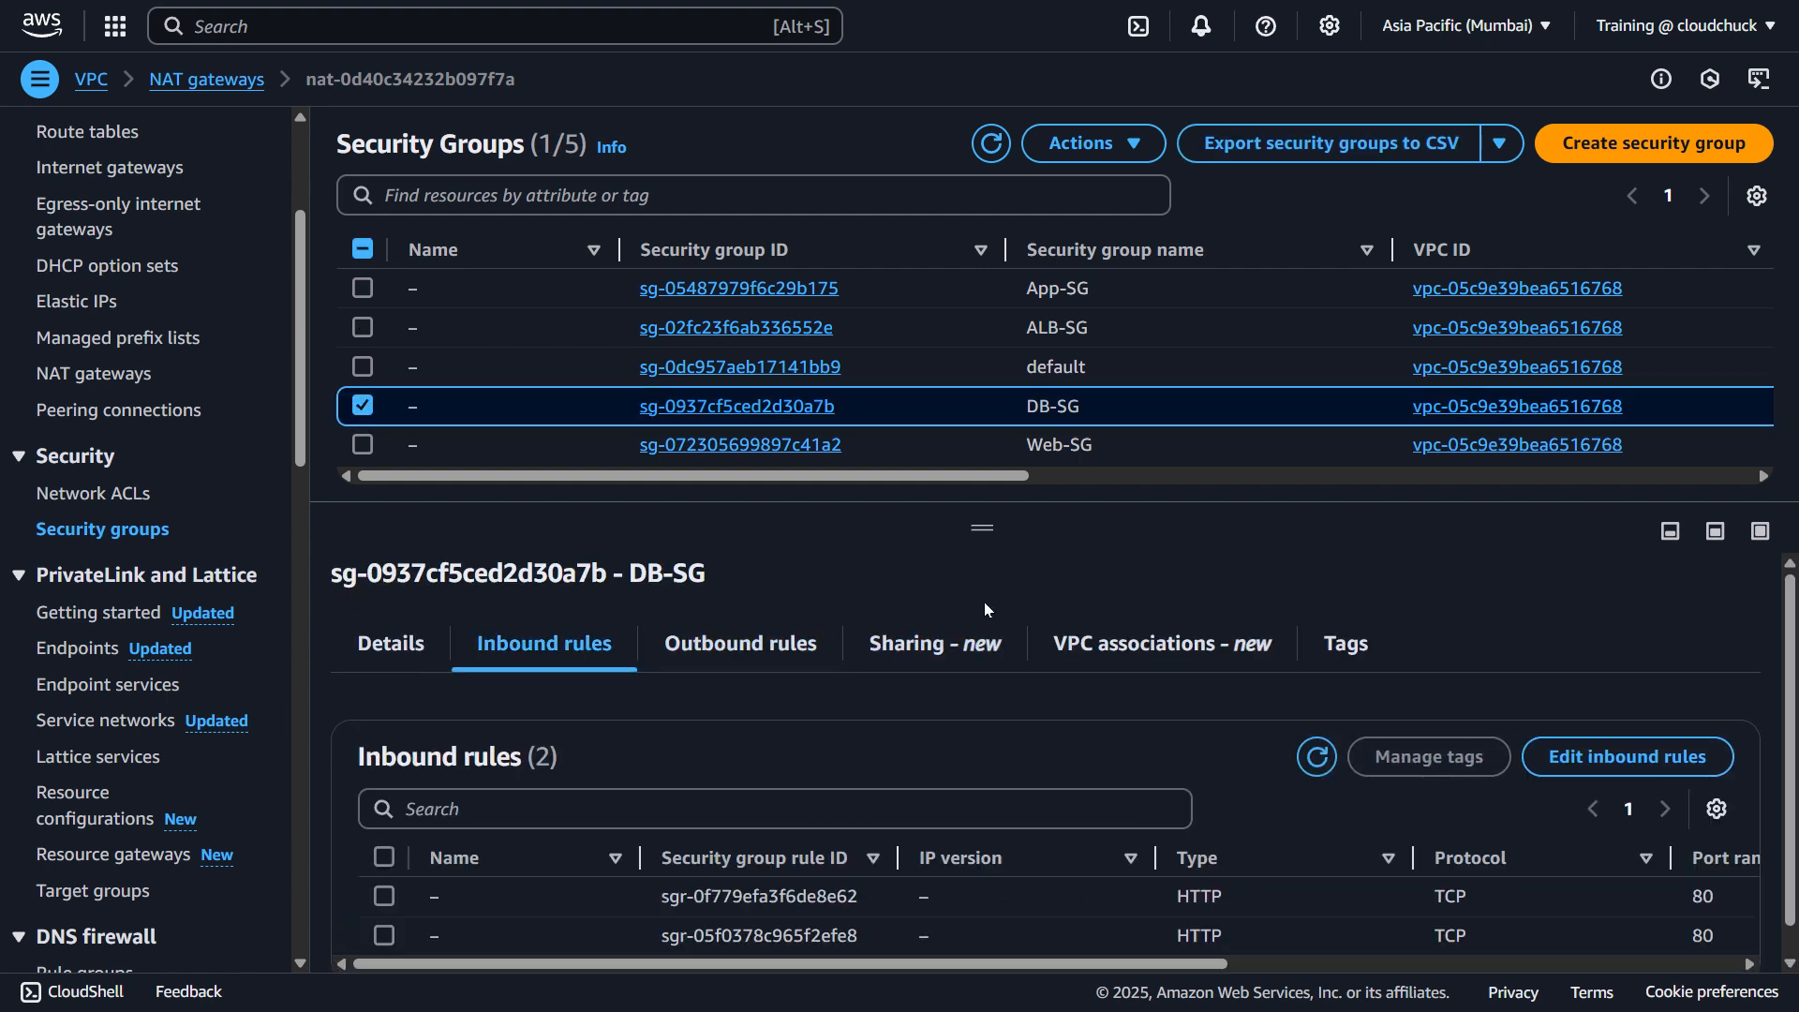
pyautogui.scroll(-1, 1062, 887)
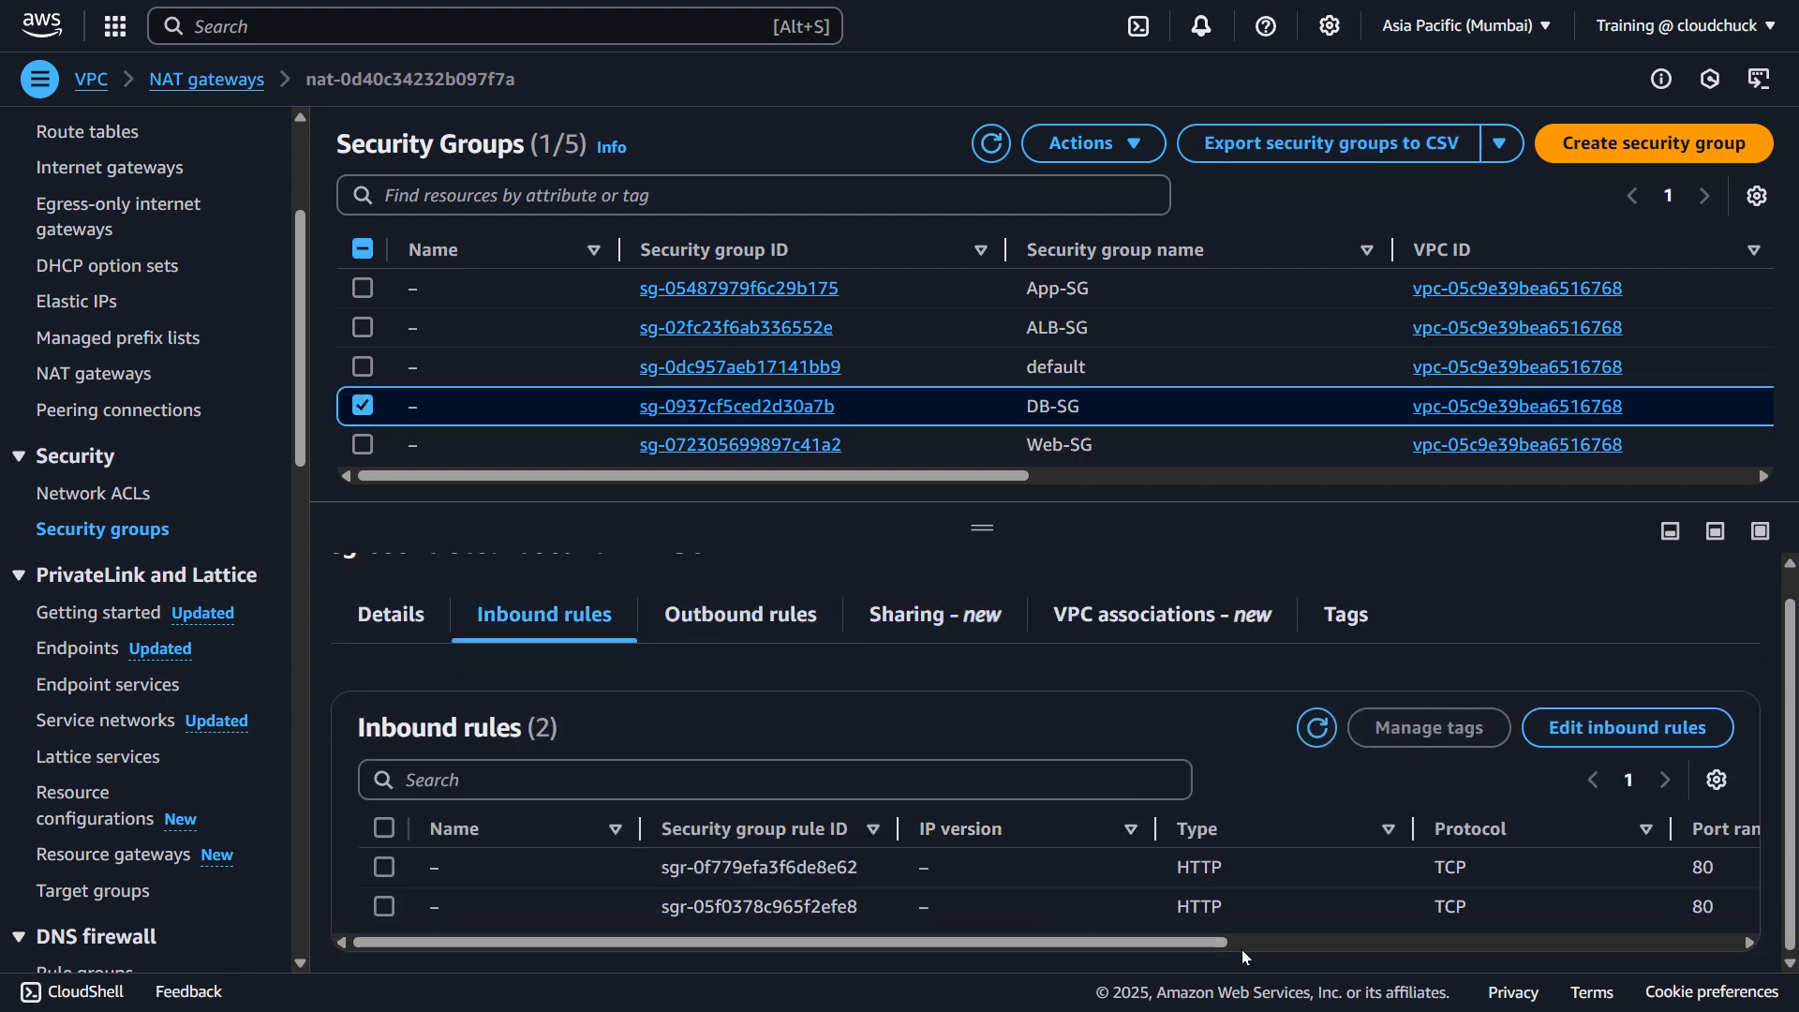
pyautogui.click(1265, 947)
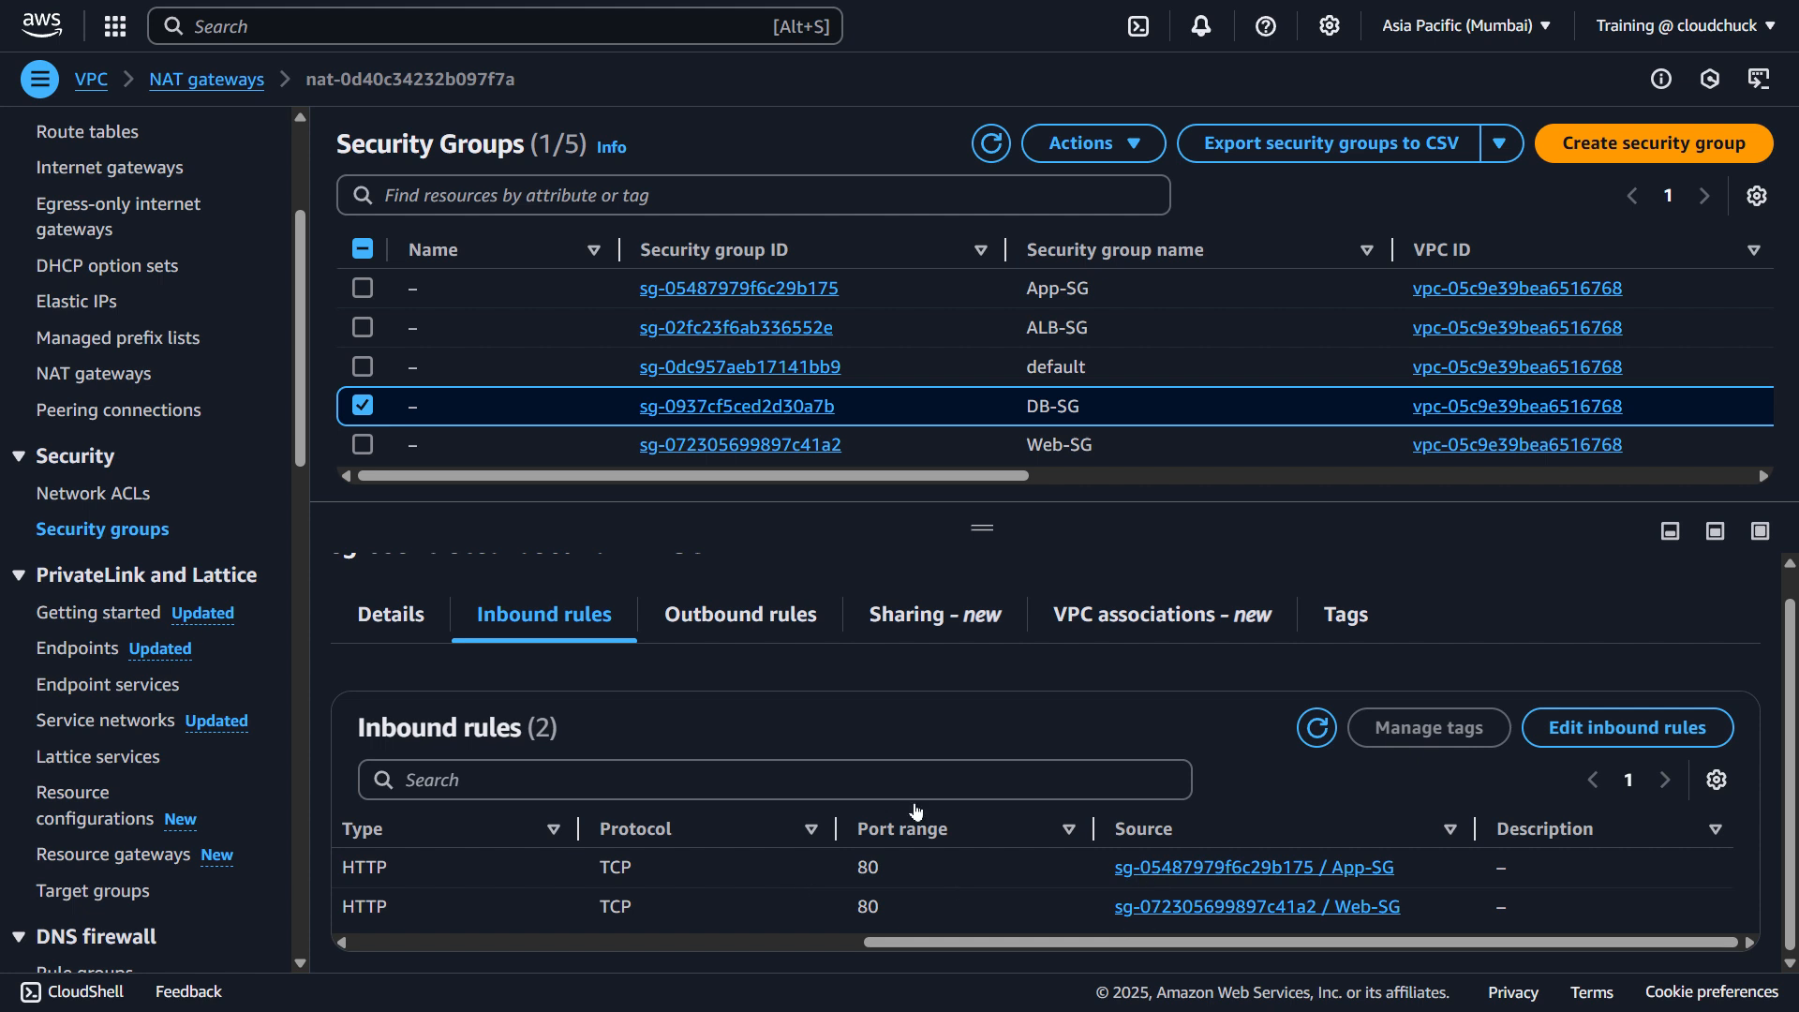
# - Review DB-SG's outbound rules, including the destination
pyautogui.click(740, 614)
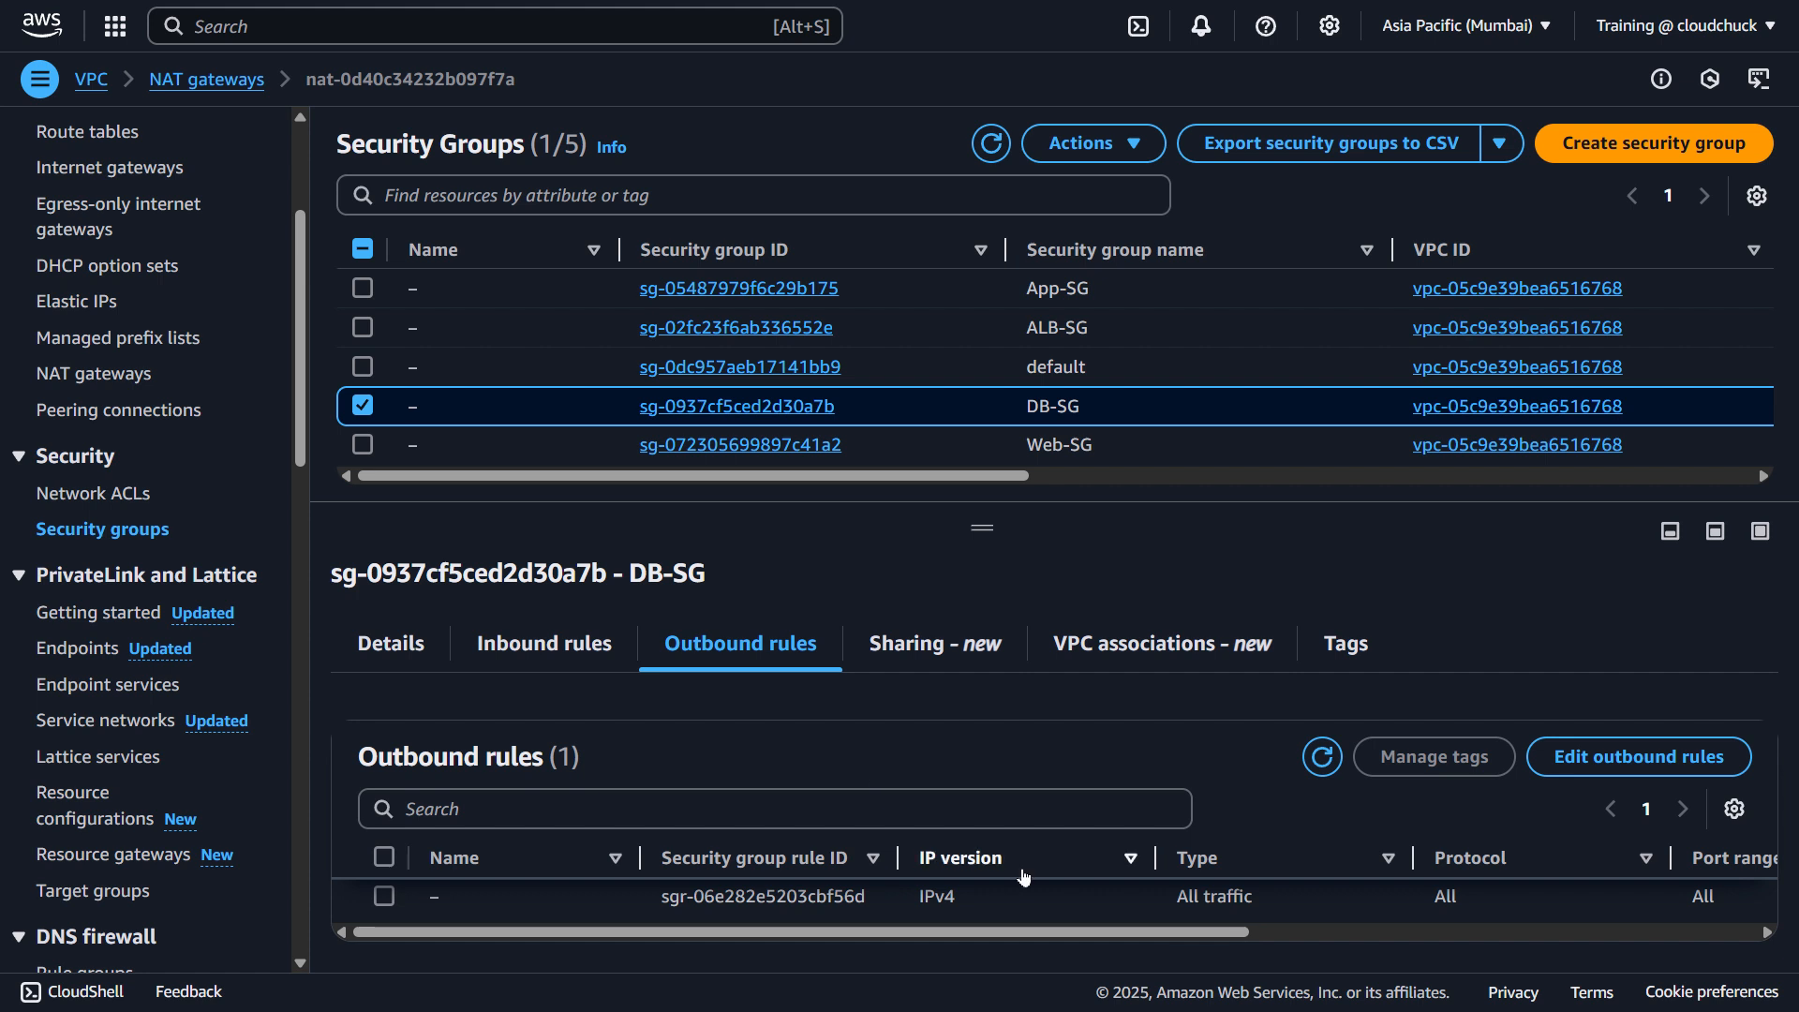
pyautogui.moveTo(874, 931); pyautogui.dragTo(1382, 931)
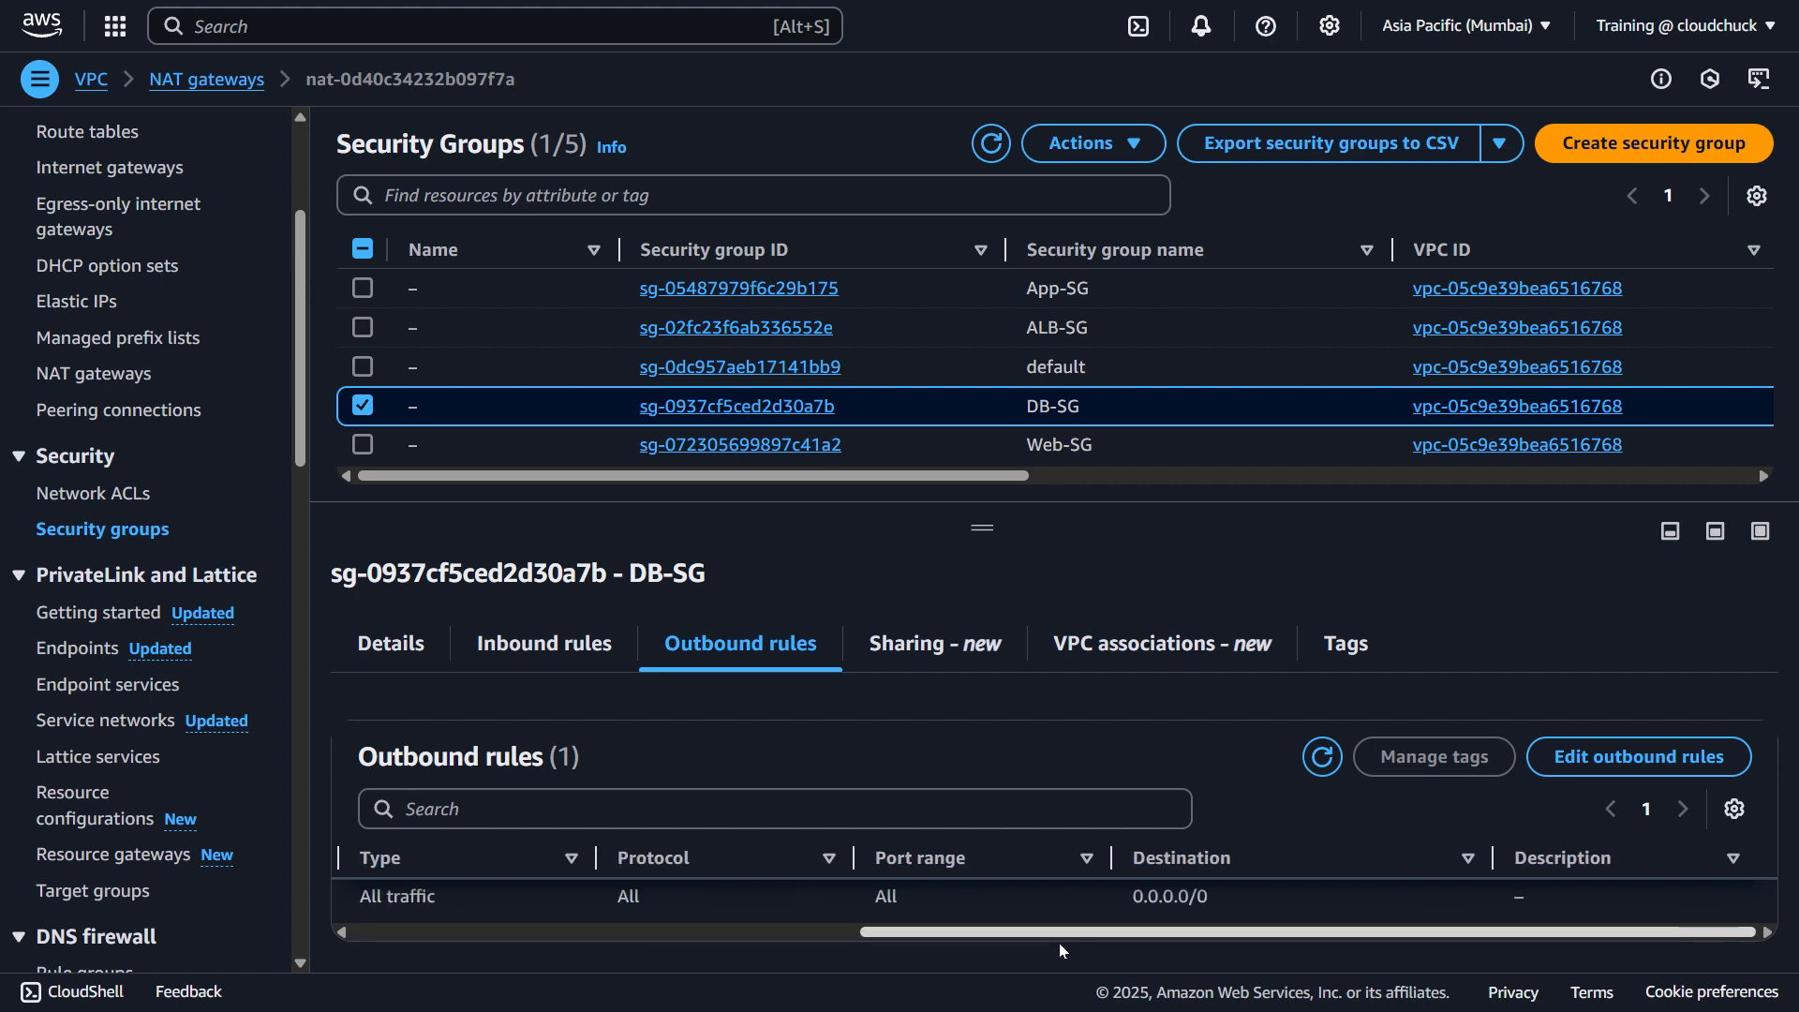
pyautogui.click(824, 935)
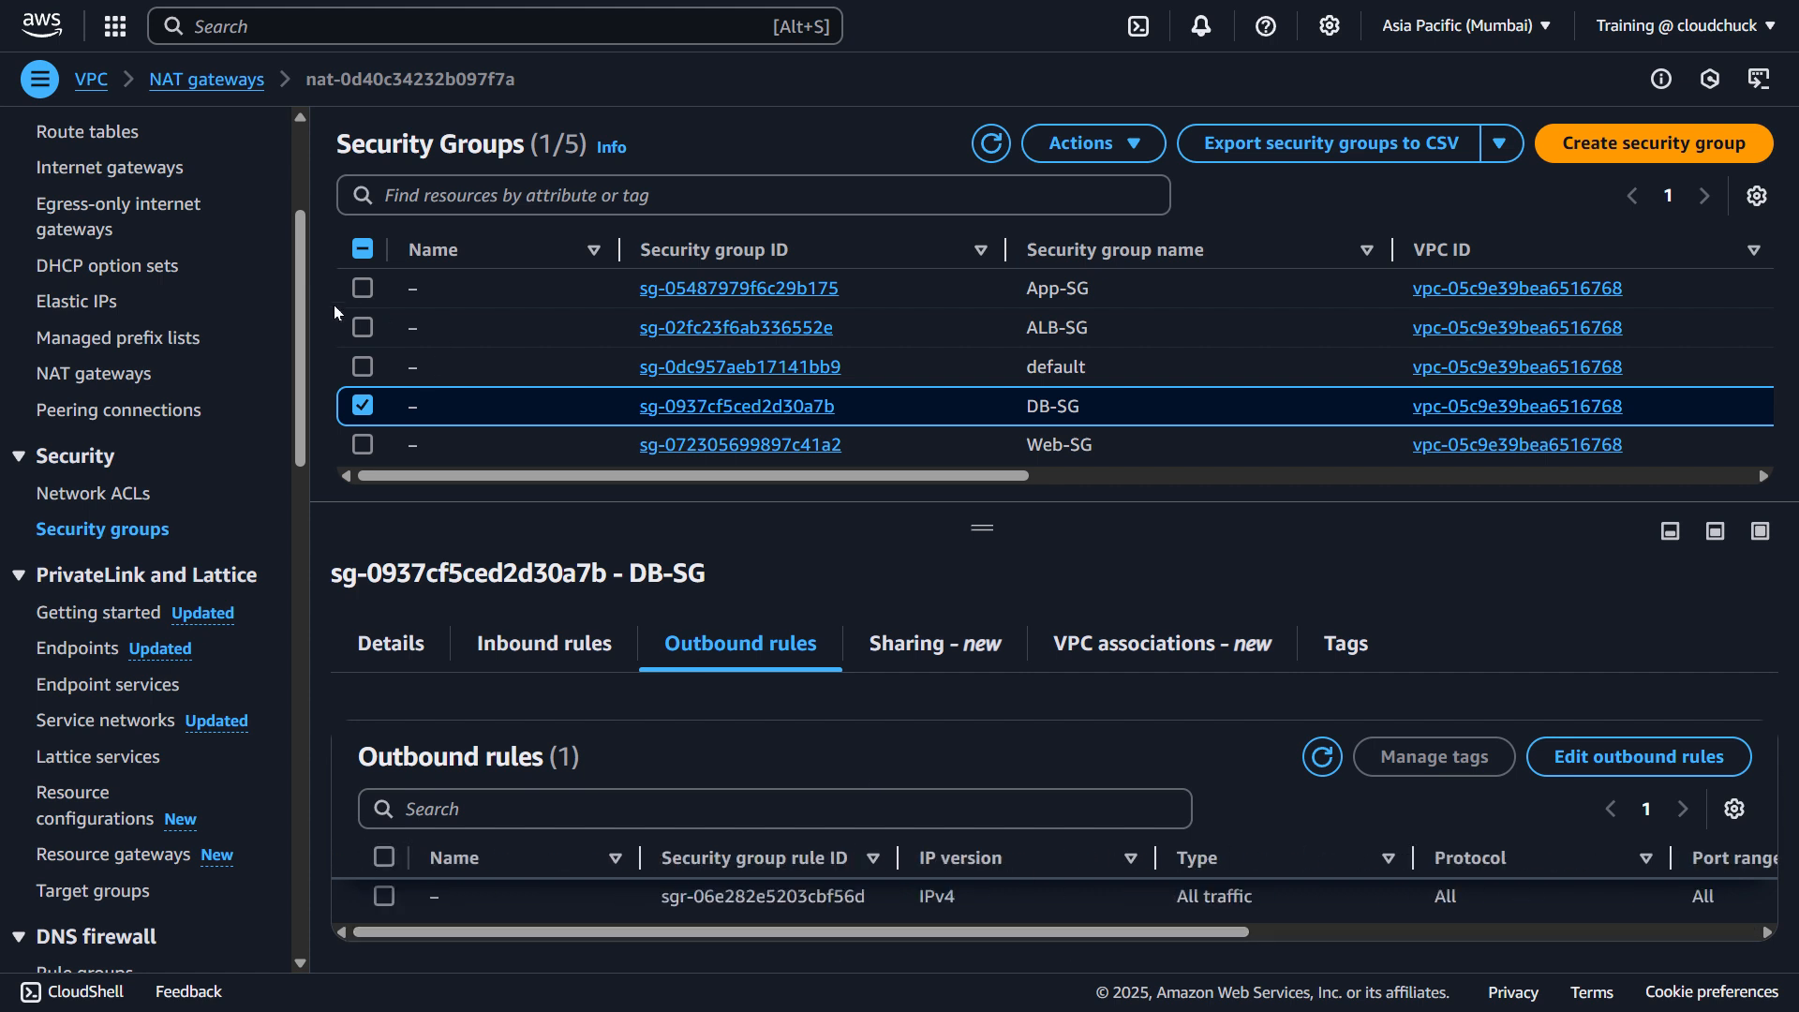
# - Clear DB-SG, select ALB-SG and review its inbound and outbound rules, including port ranges, sources and destinations
pyautogui.click(364, 404)
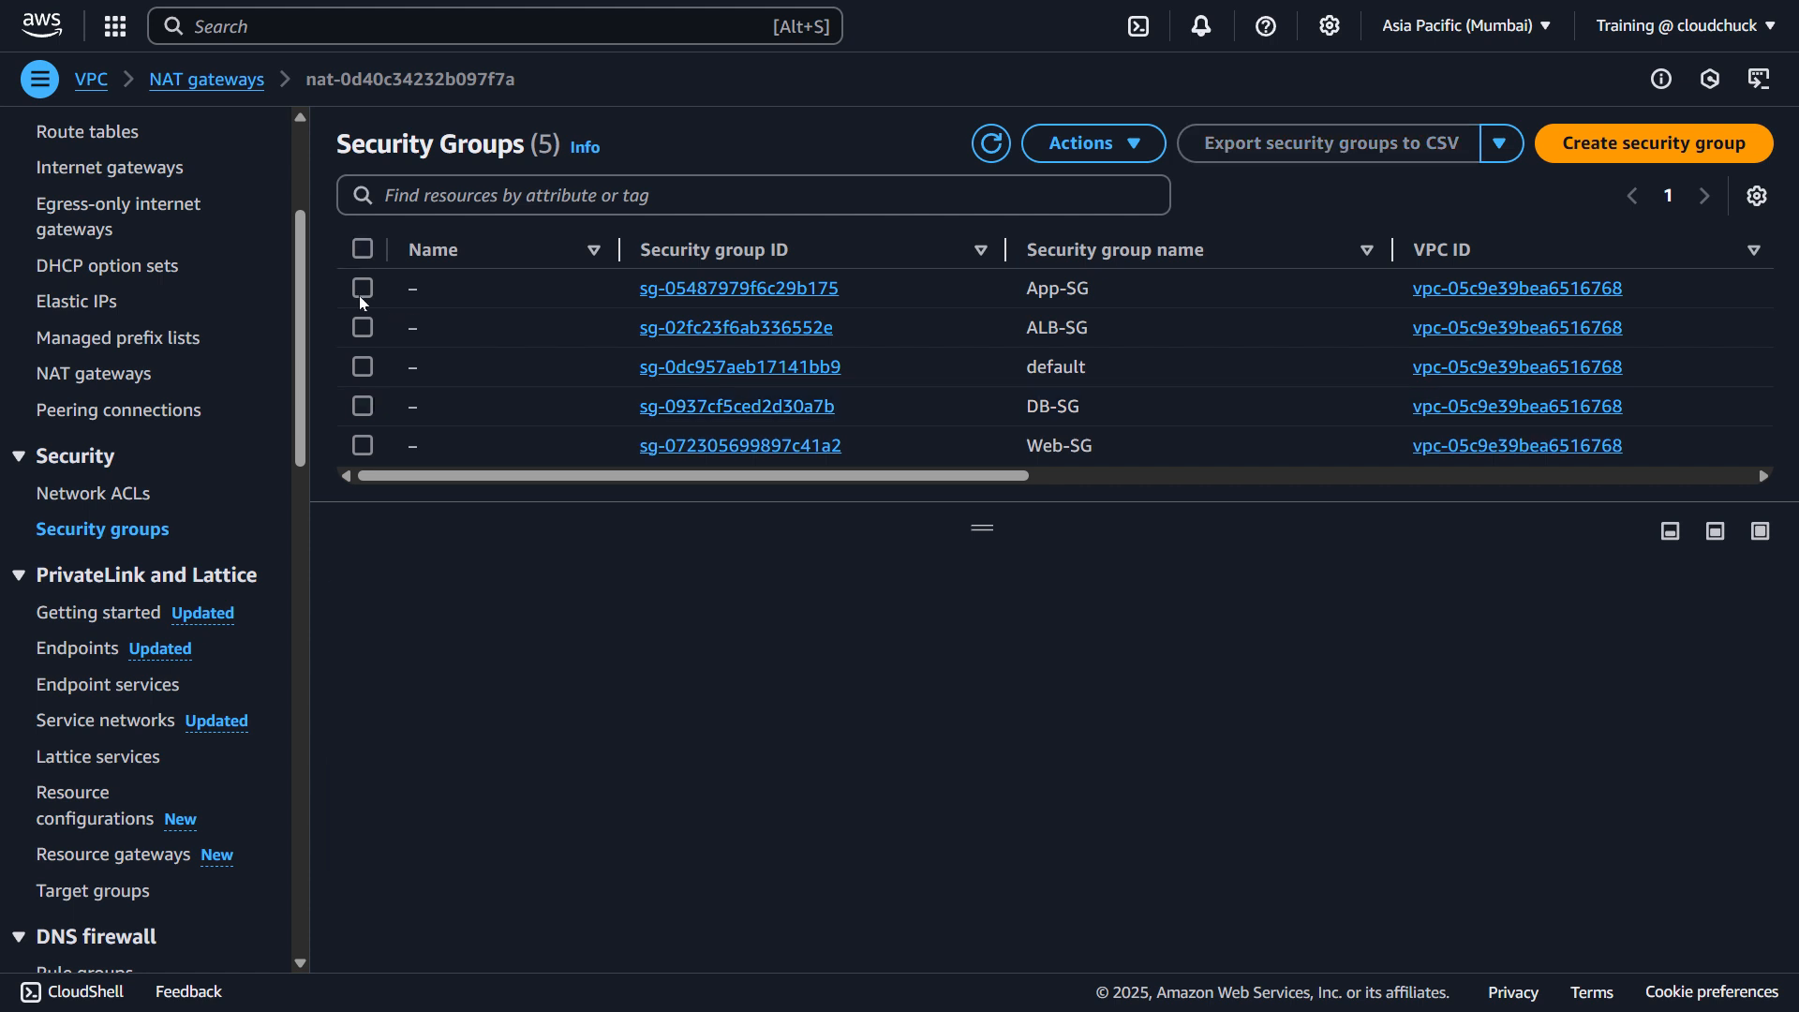
pyautogui.click(363, 332)
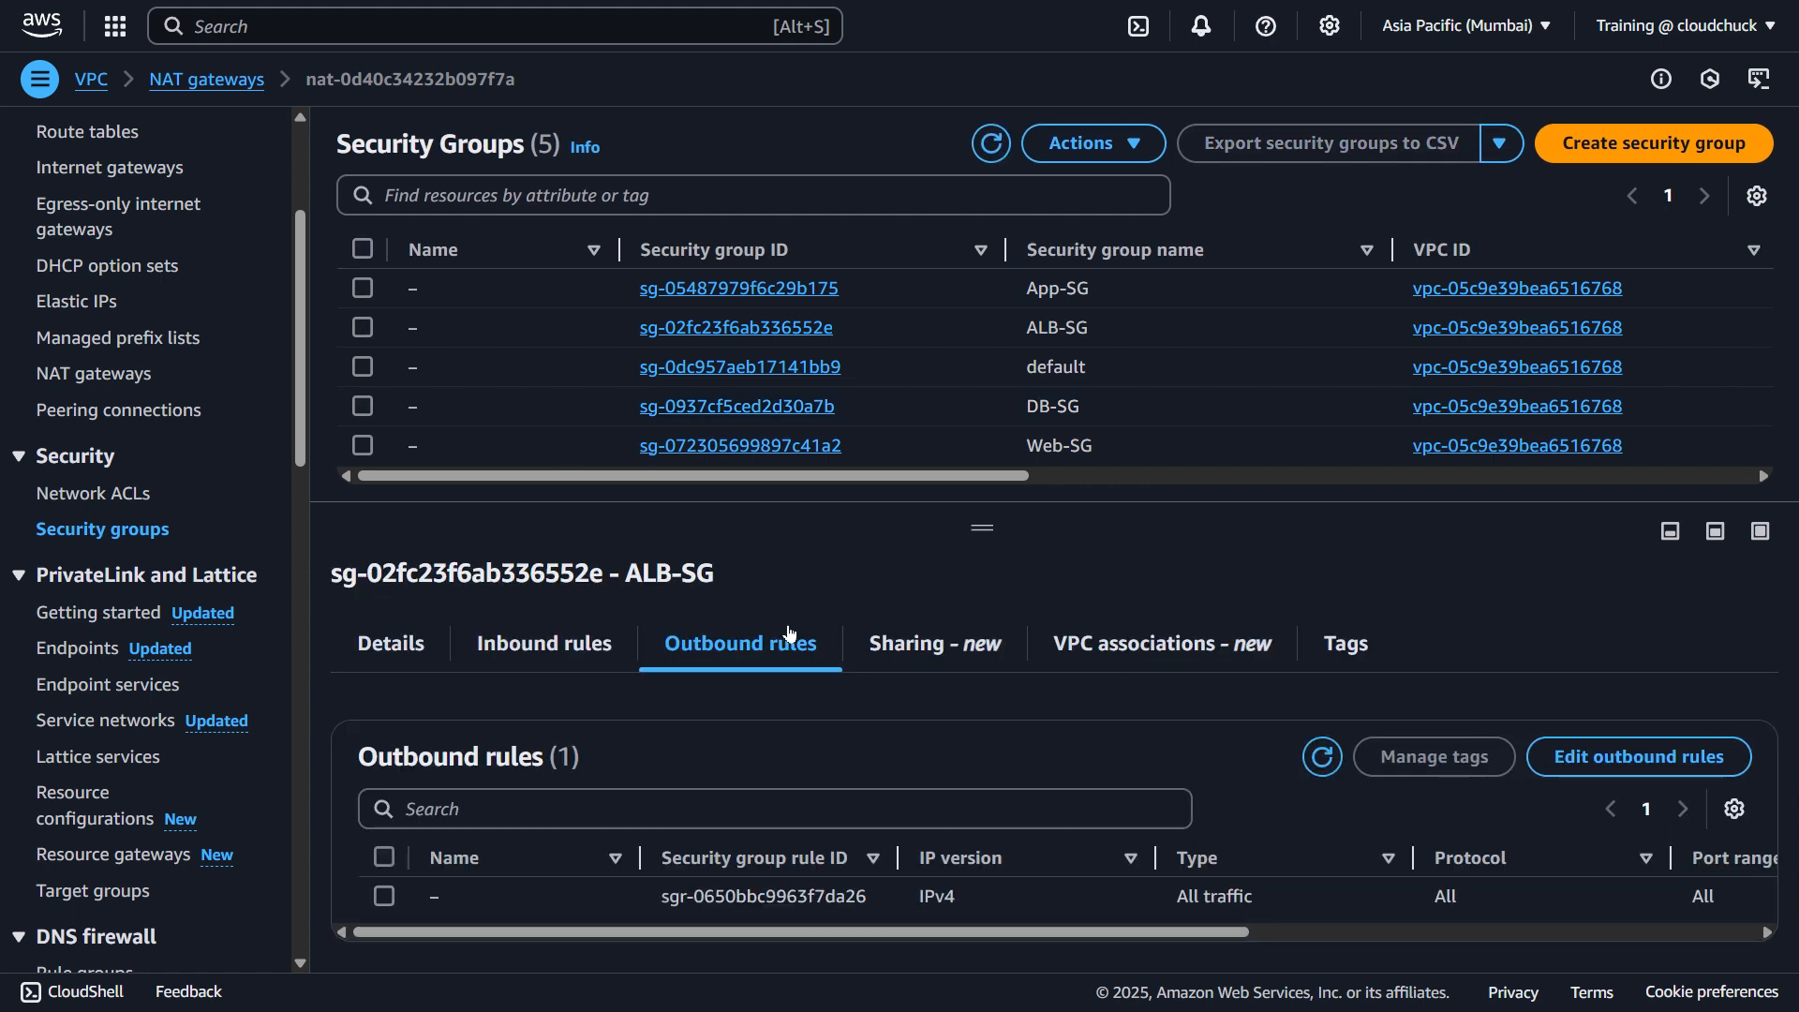
pyautogui.click(544, 643)
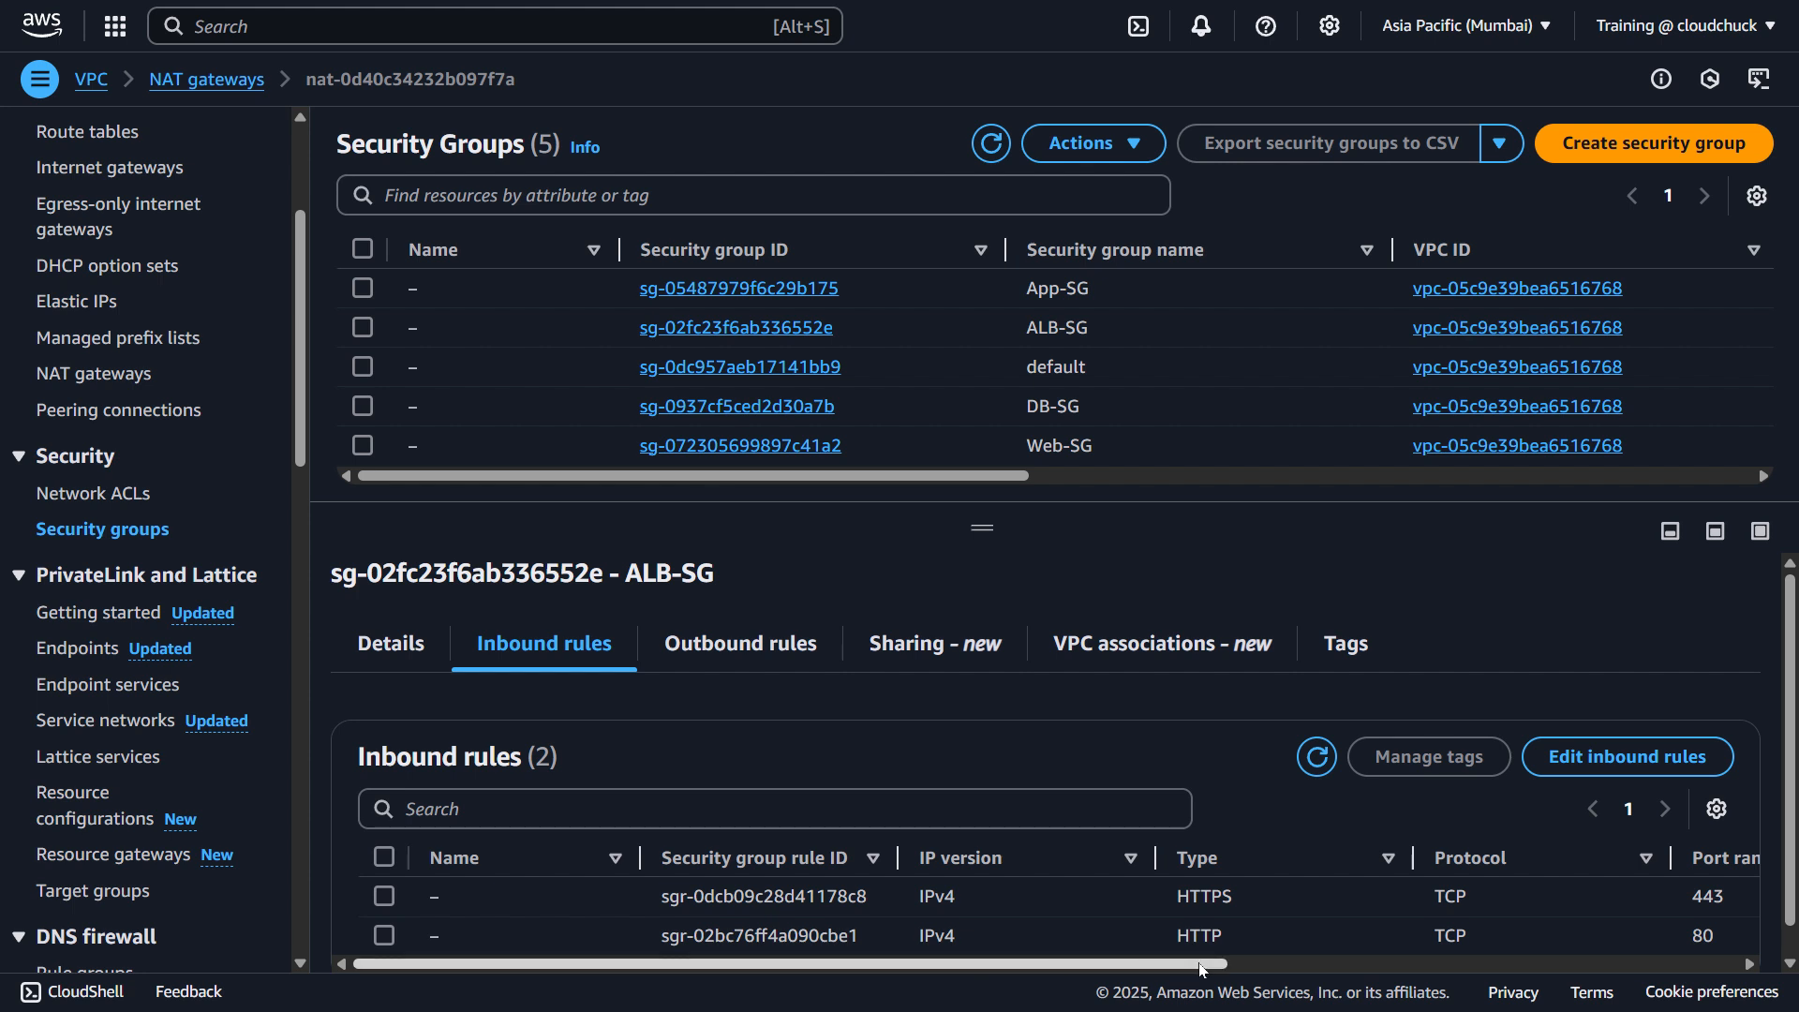
pyautogui.click(1514, 965)
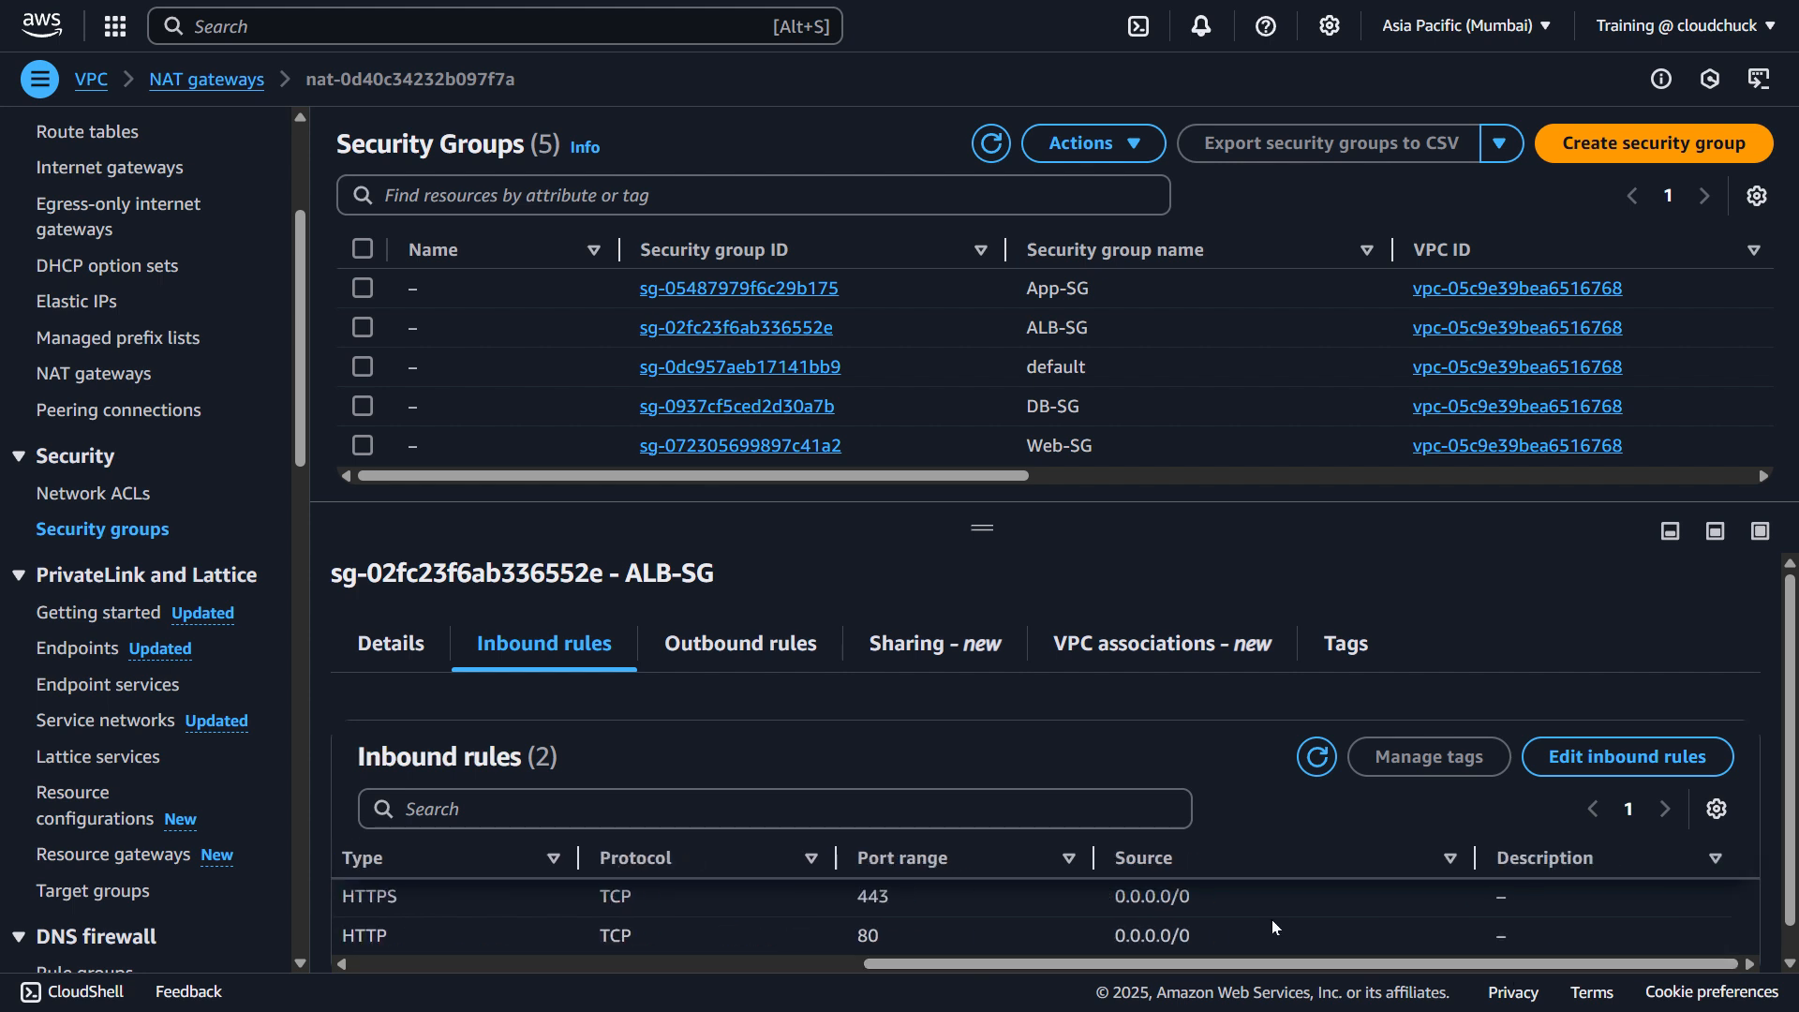
pyautogui.click(774, 639)
pyautogui.click(1459, 934)
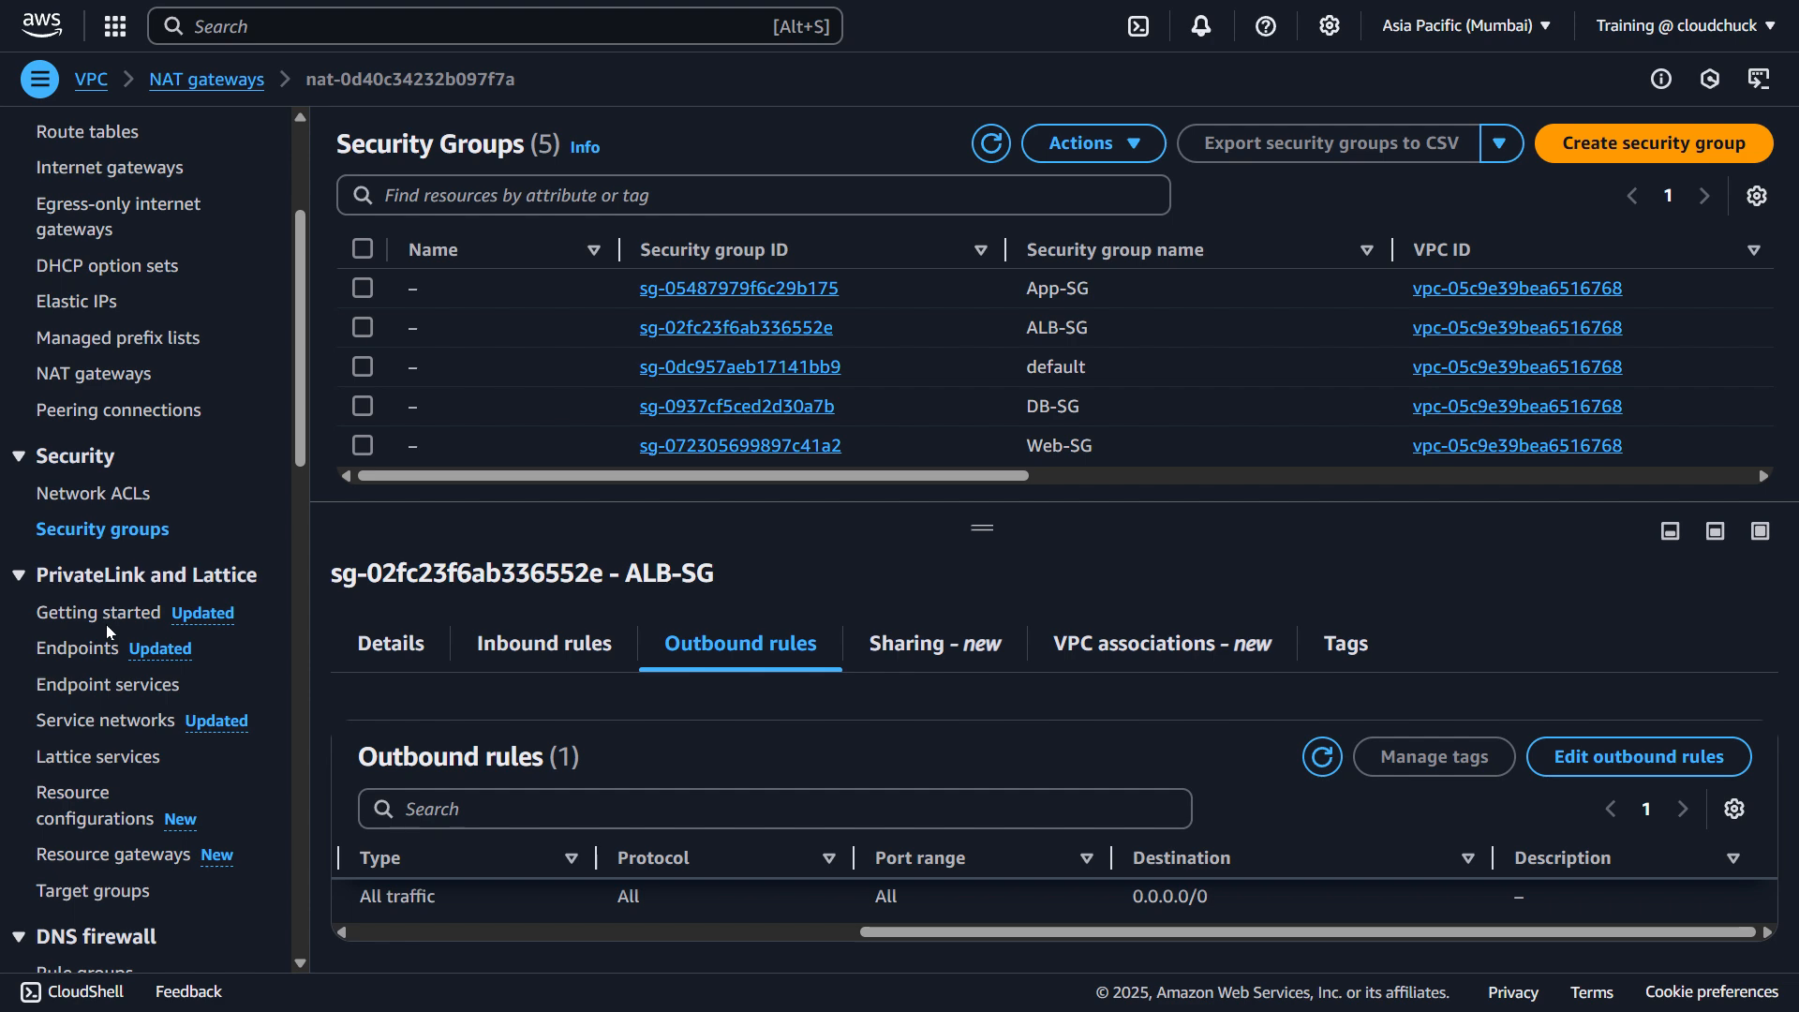
# - Open the VPC's internet gateways and select MyIGW to review its state, attached VPC and owner
pyautogui.scroll(-3, 109, 634)
pyautogui.scroll(-8, 106, 626)
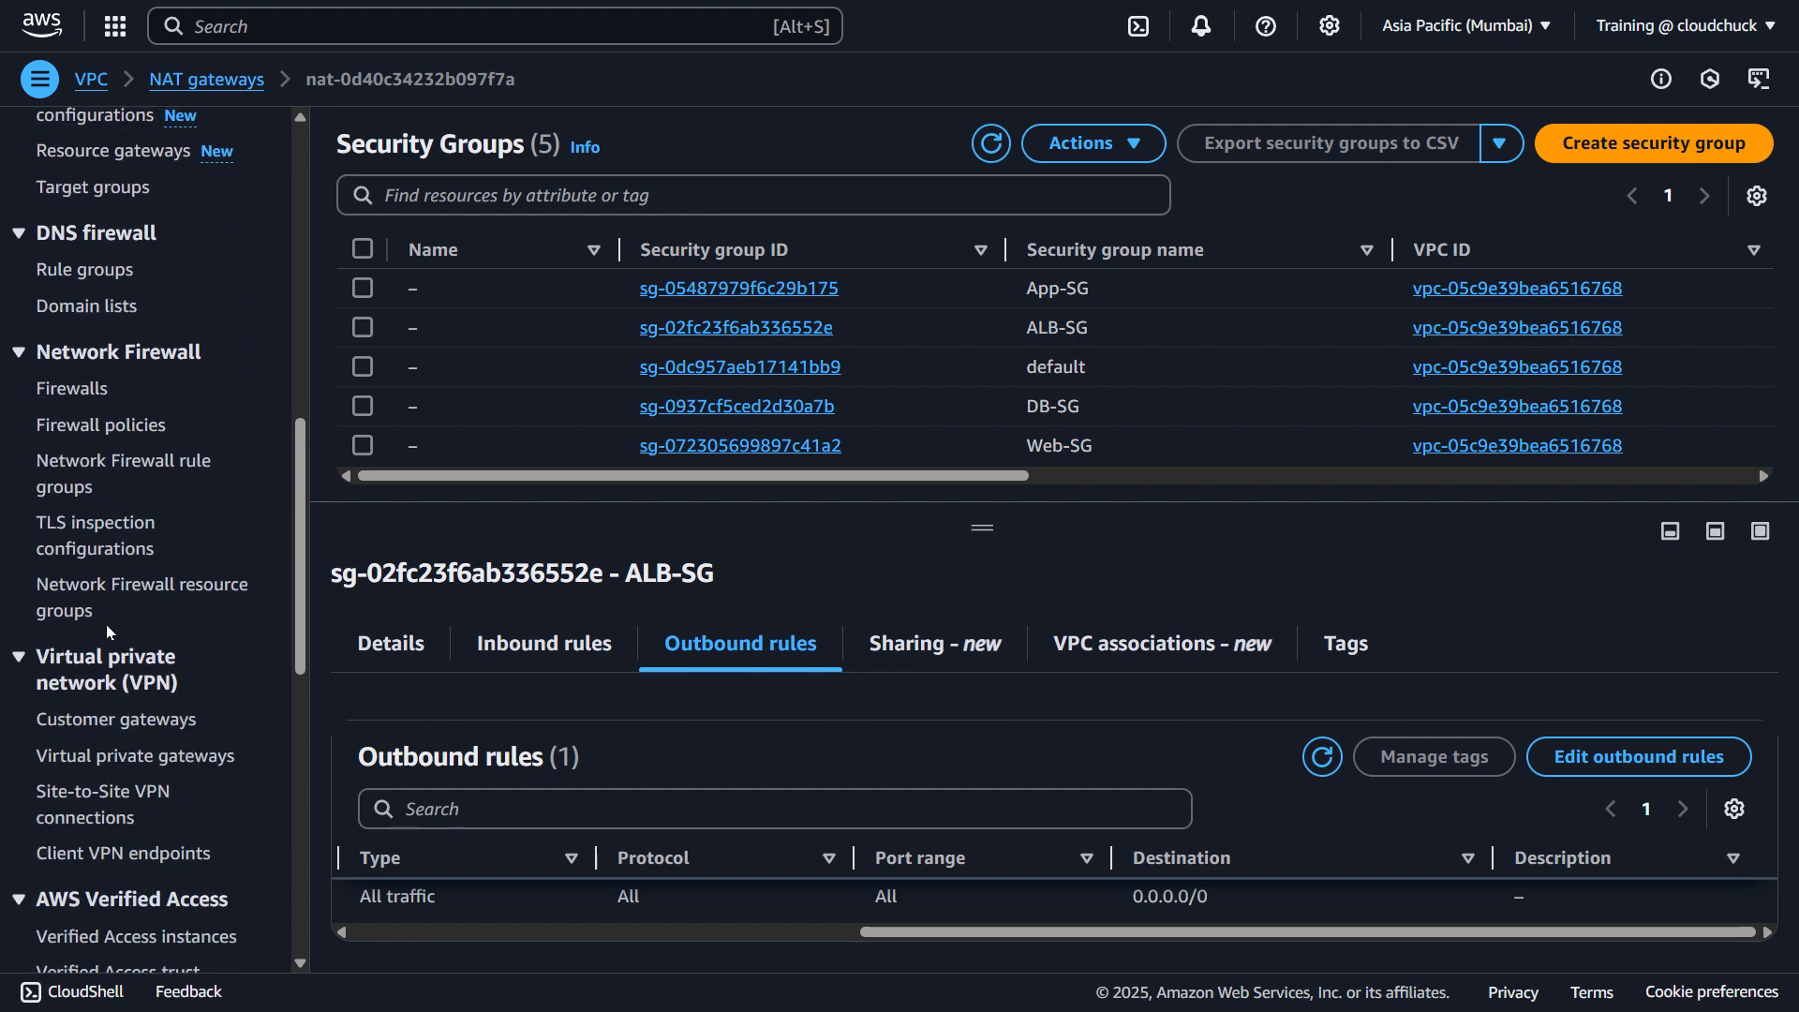
pyautogui.scroll(-8, 105, 624)
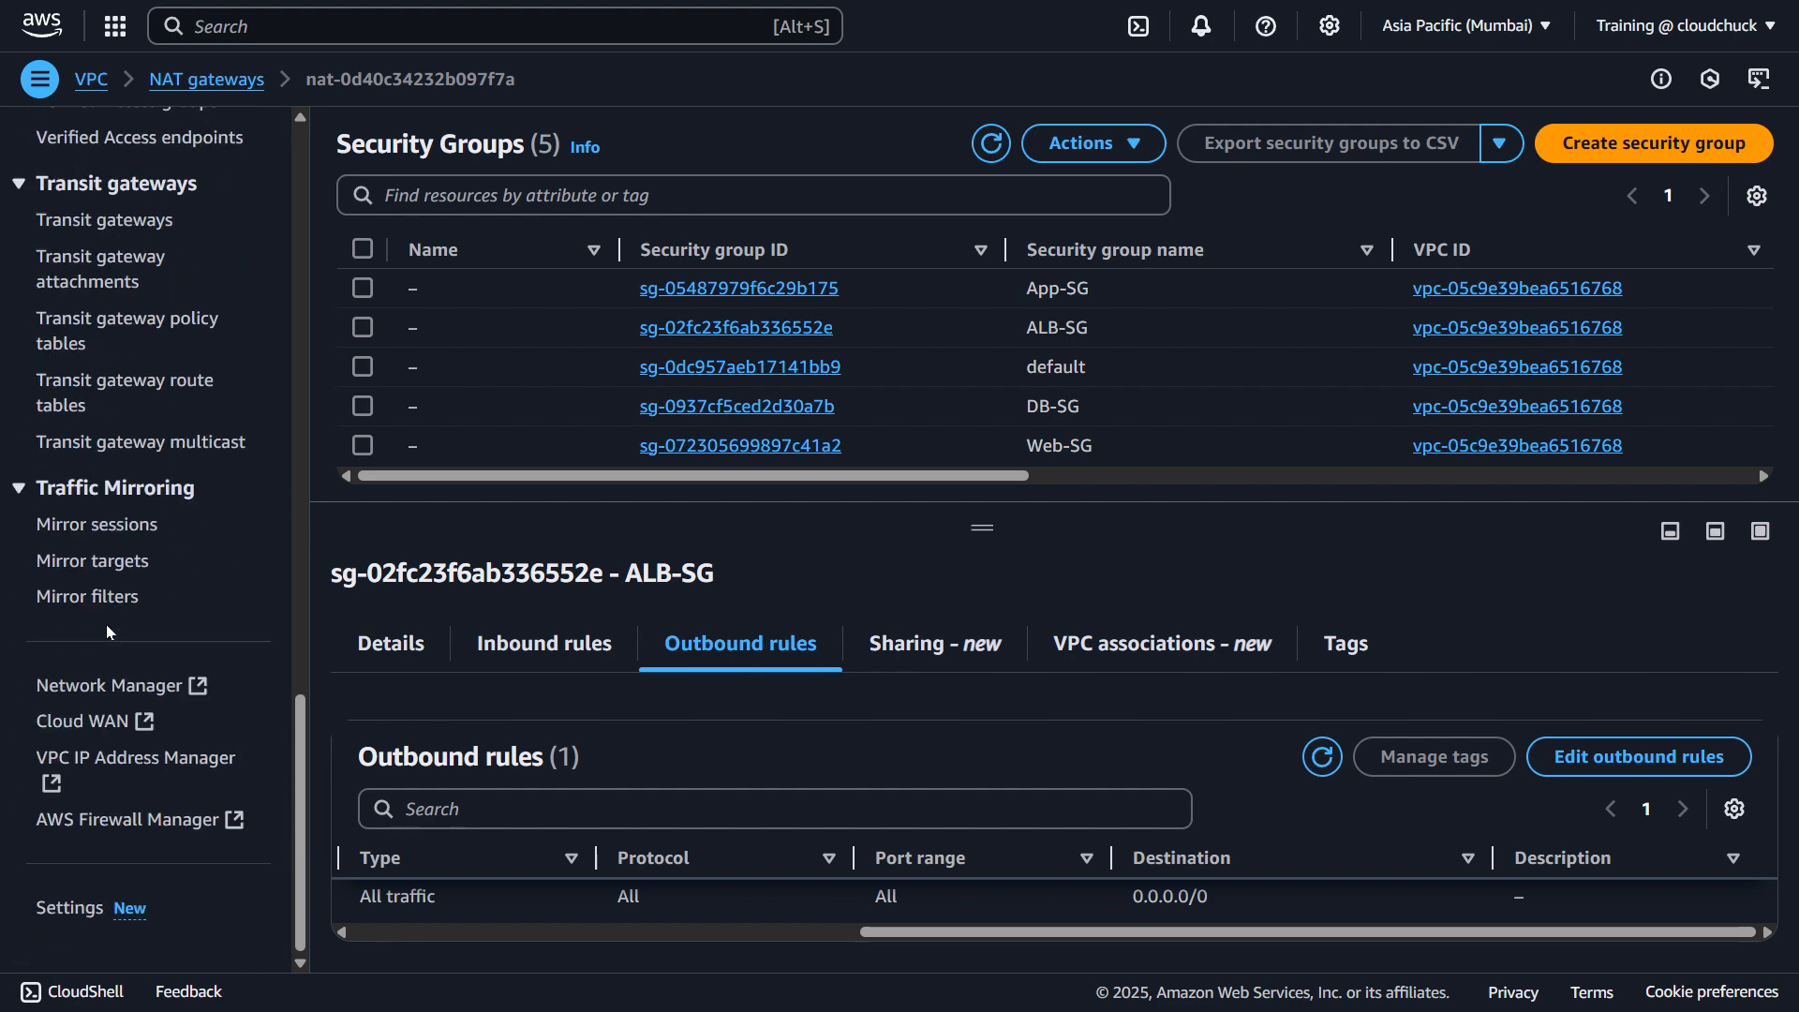
pyautogui.scroll(14, 105, 624)
pyautogui.scroll(7, 105, 625)
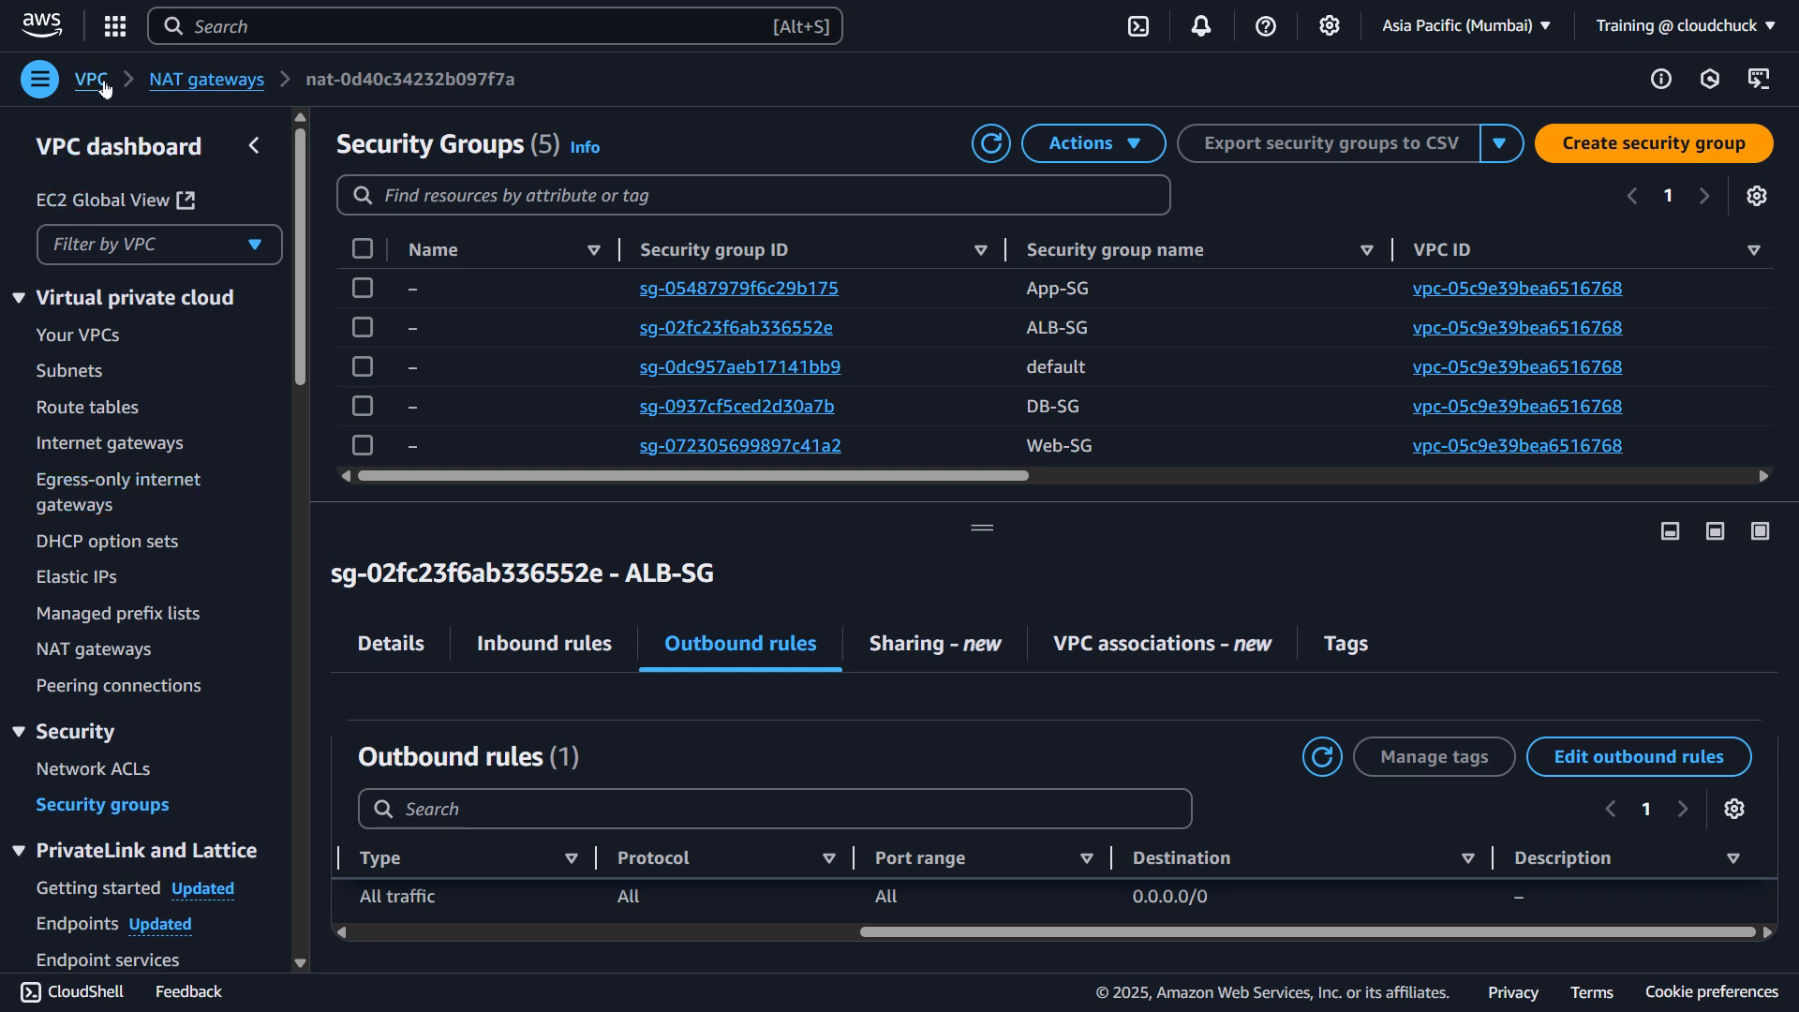
pyautogui.scroll(-2, 89, 393)
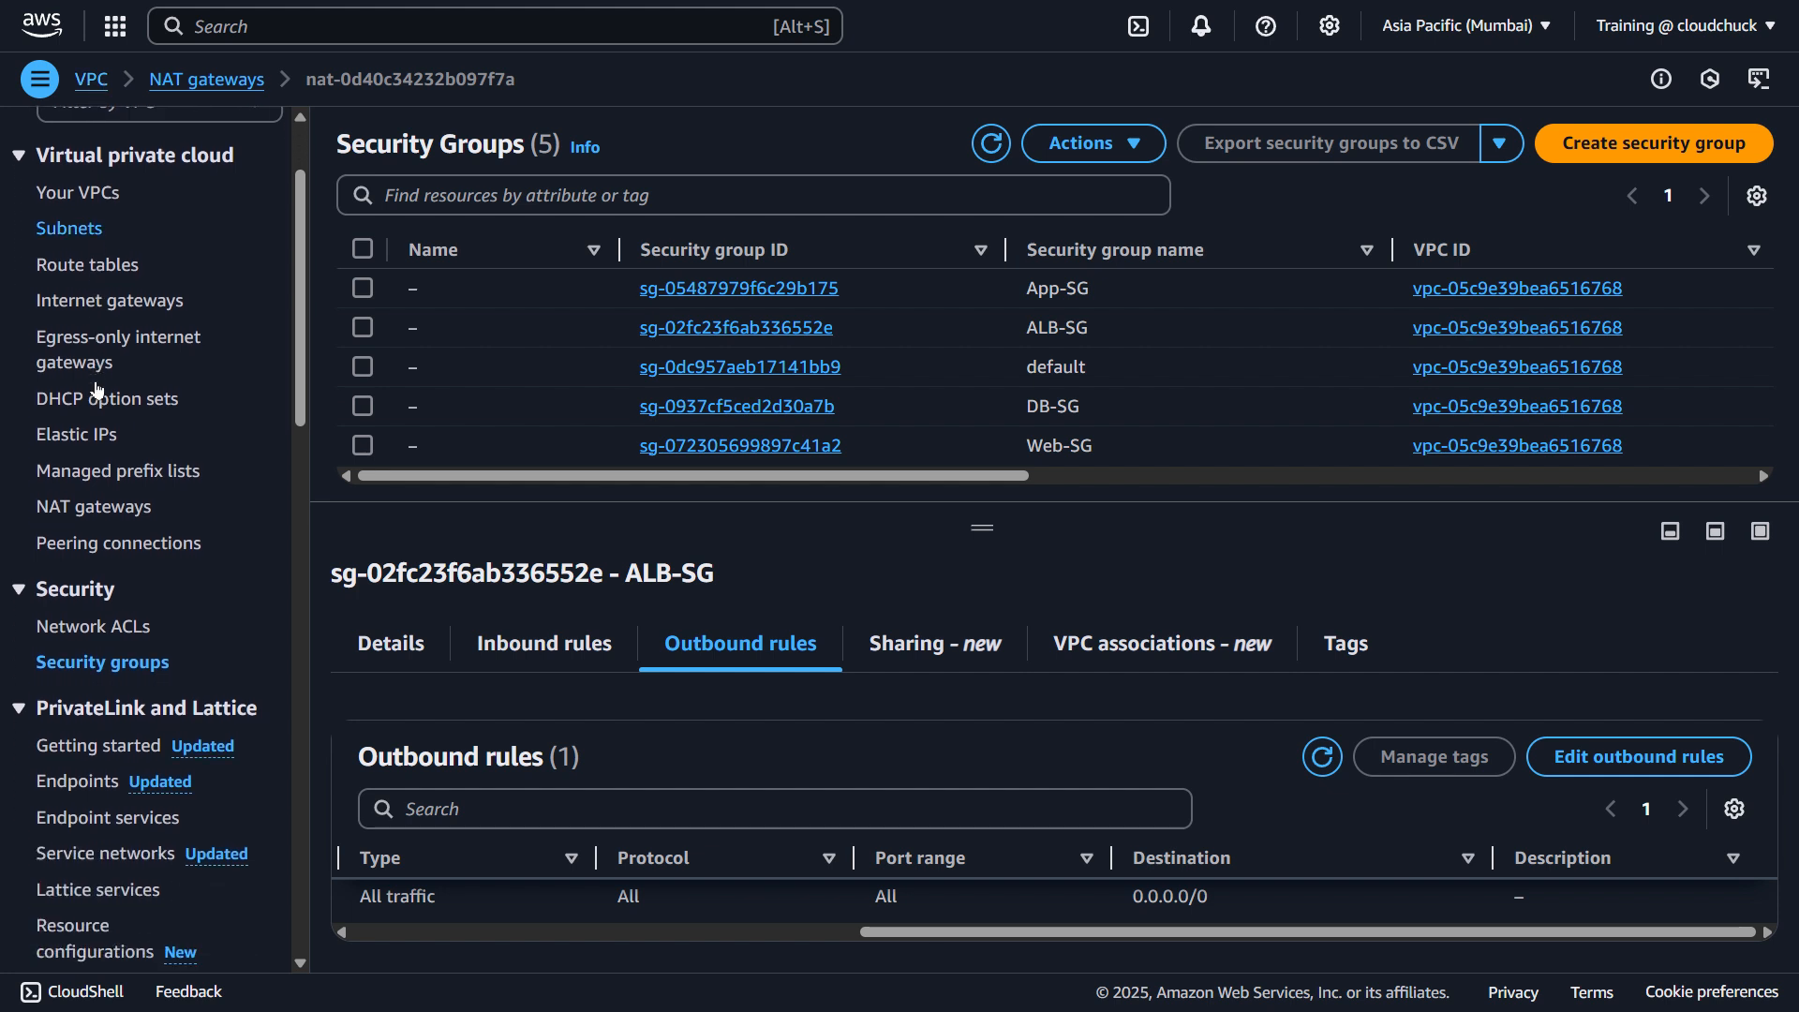
pyautogui.click(94, 298)
pyautogui.click(363, 265)
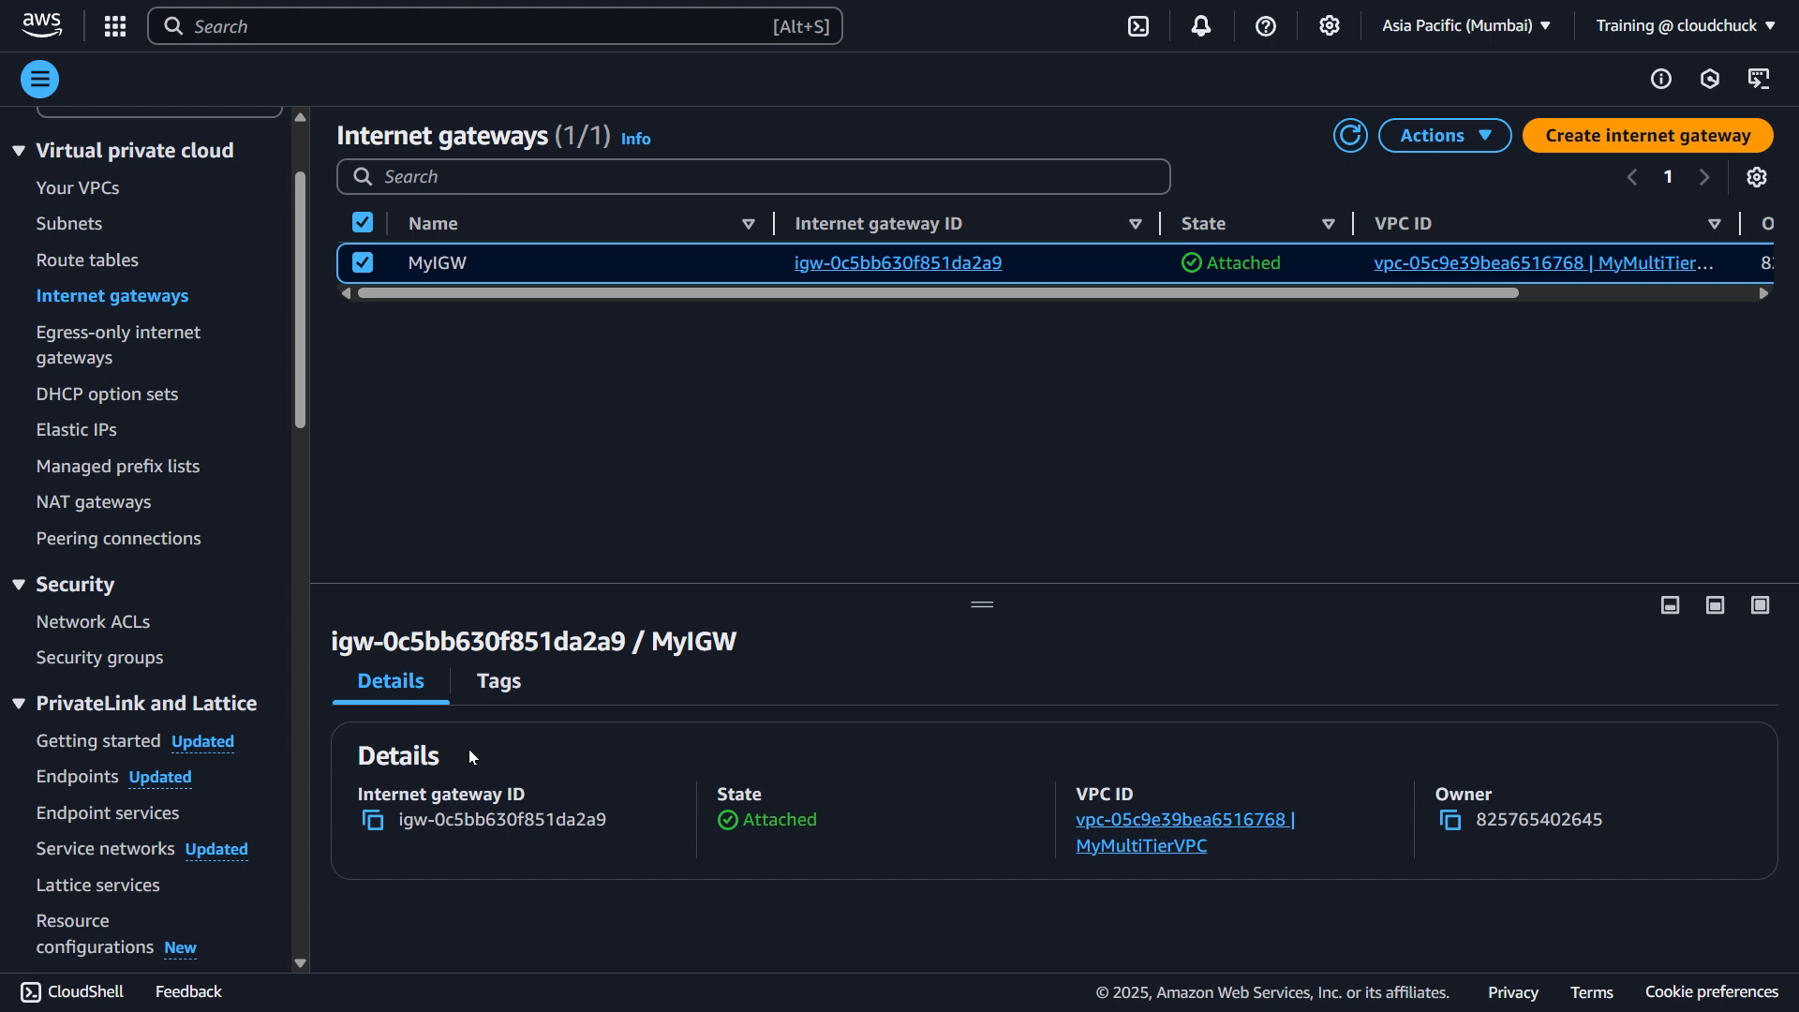
pyautogui.click(1709, 294)
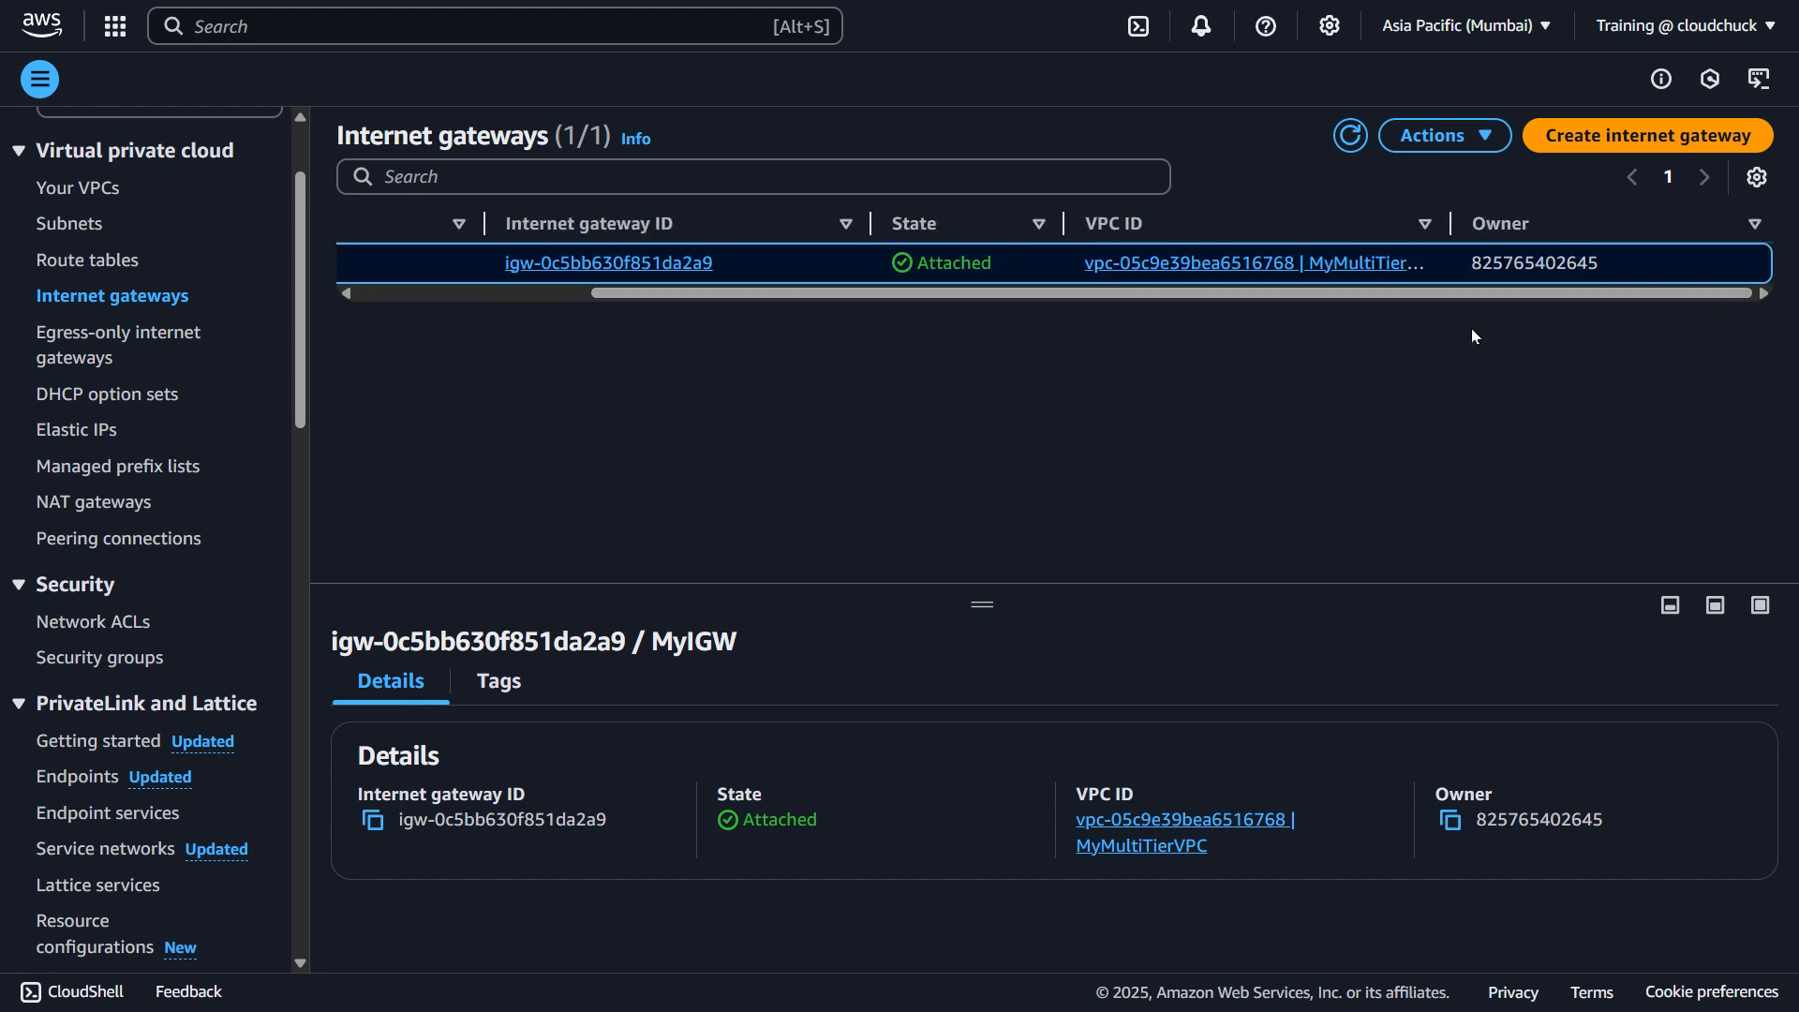
pyautogui.click(508, 294)
# - Open EC2 Global View and check the list of available Regions
pyautogui.scroll(3, 272, 356)
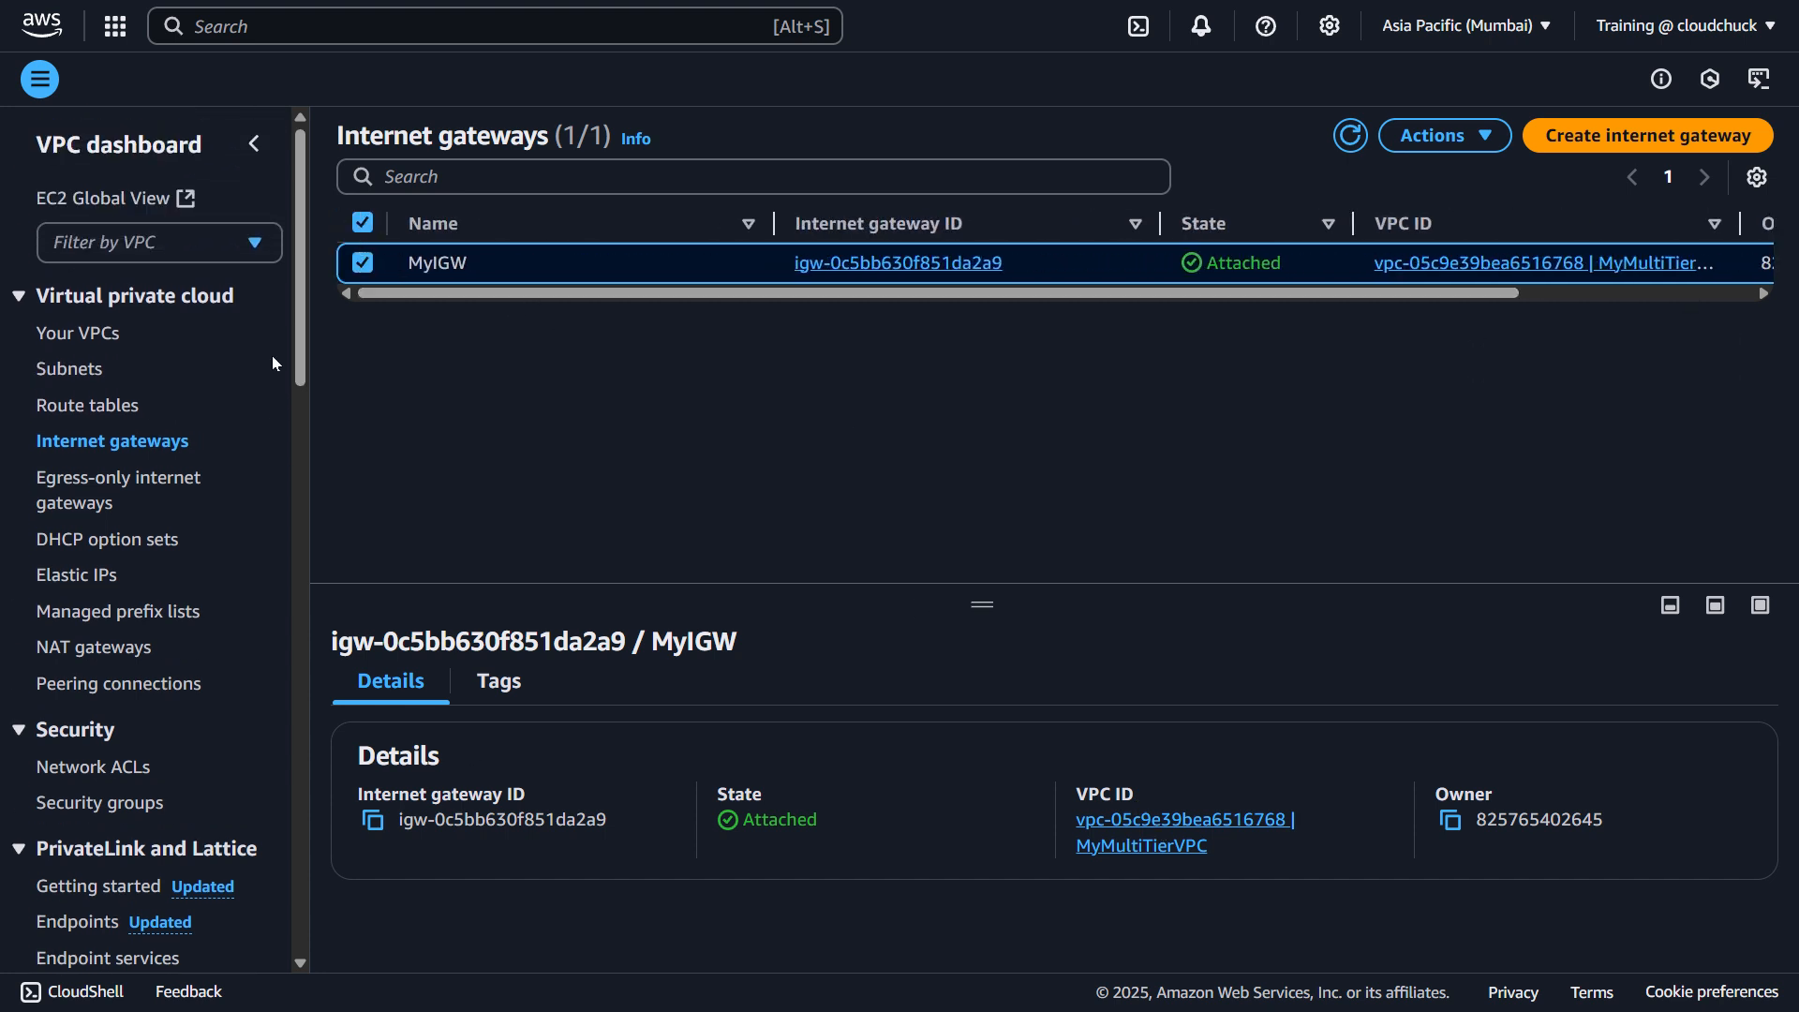
pyautogui.click(120, 203)
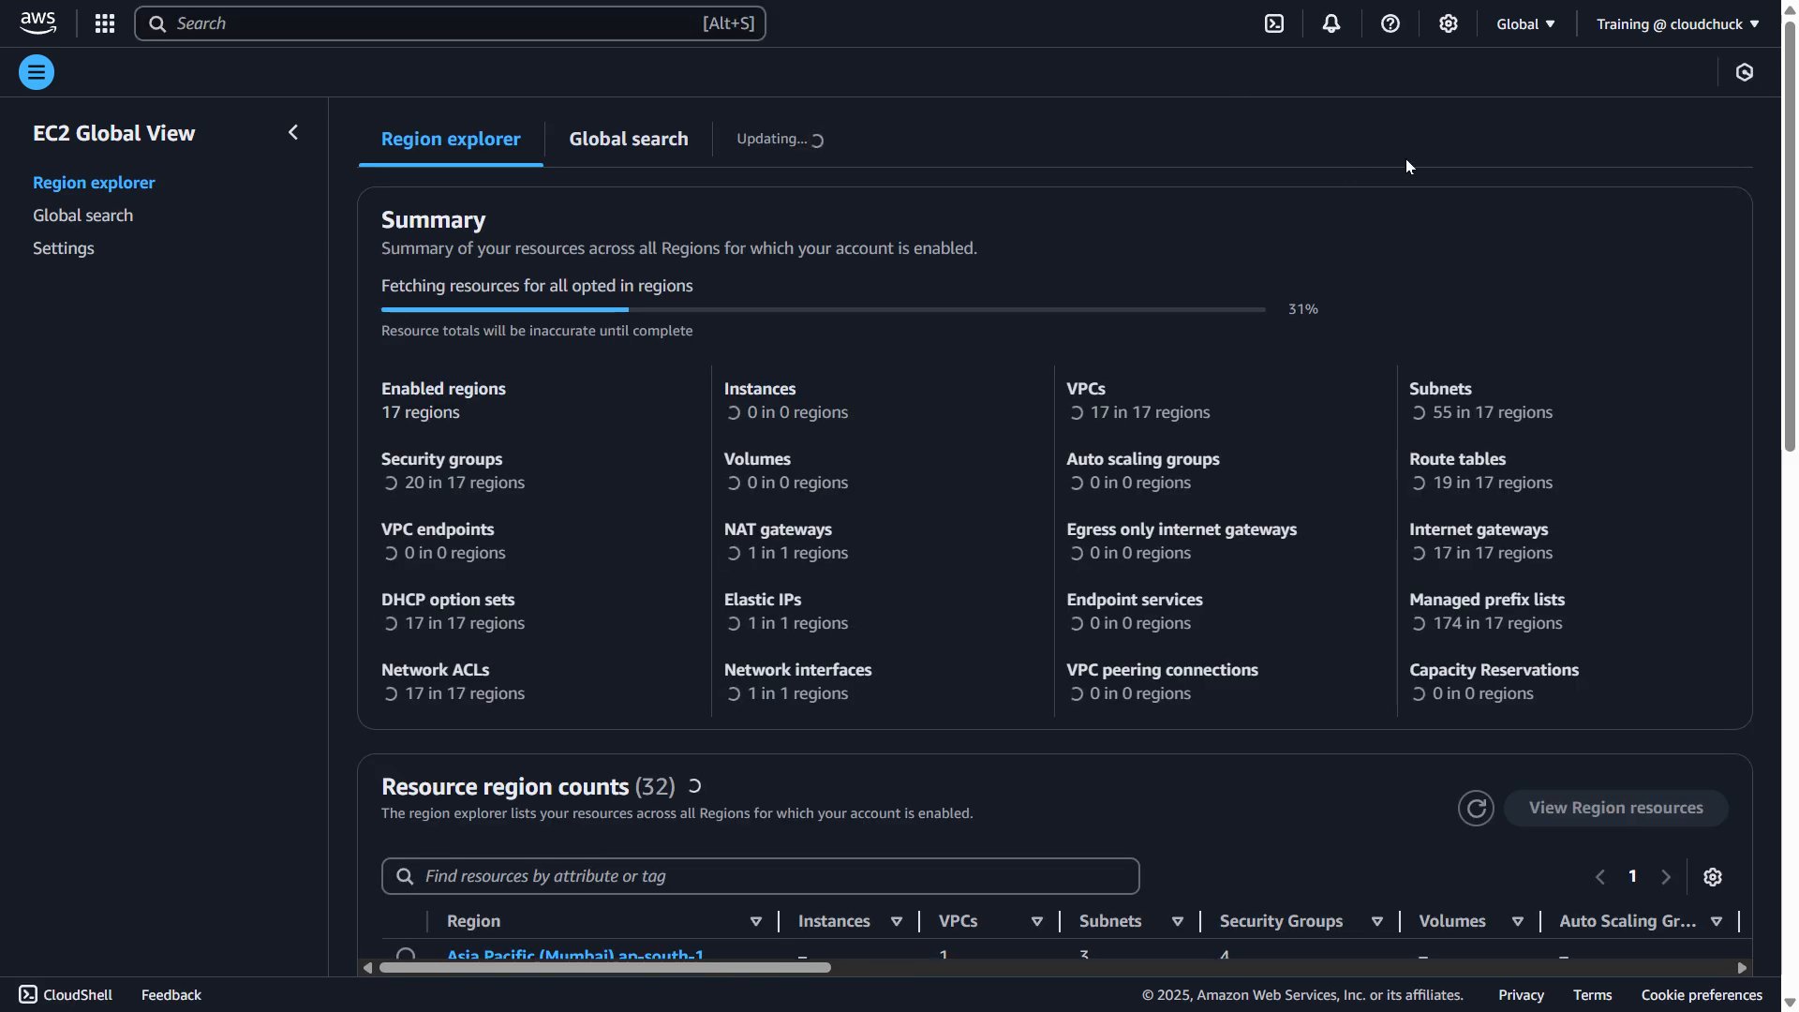
pyautogui.click(1526, 24)
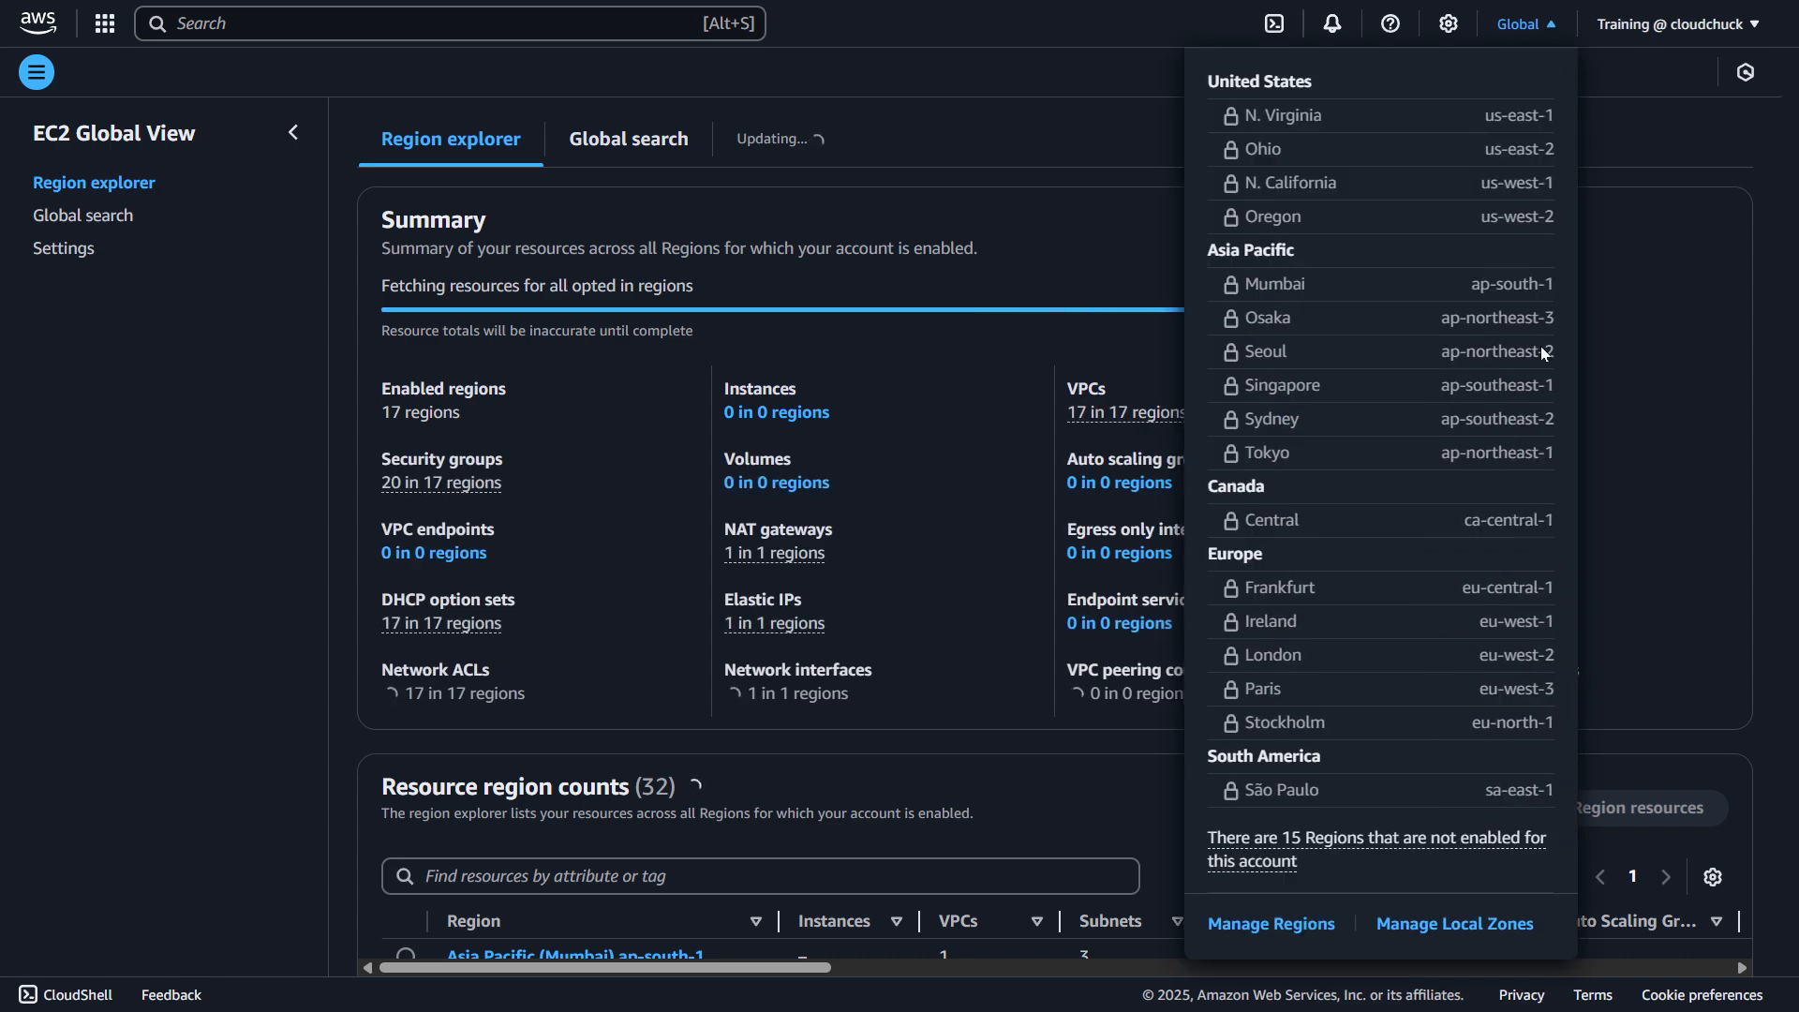
# - Search for ec2, open the EC2 instances list and switch the Region to Asia Pacific (Mumbai)
pyautogui.click(364, 36)
pyautogui.write('ec2')
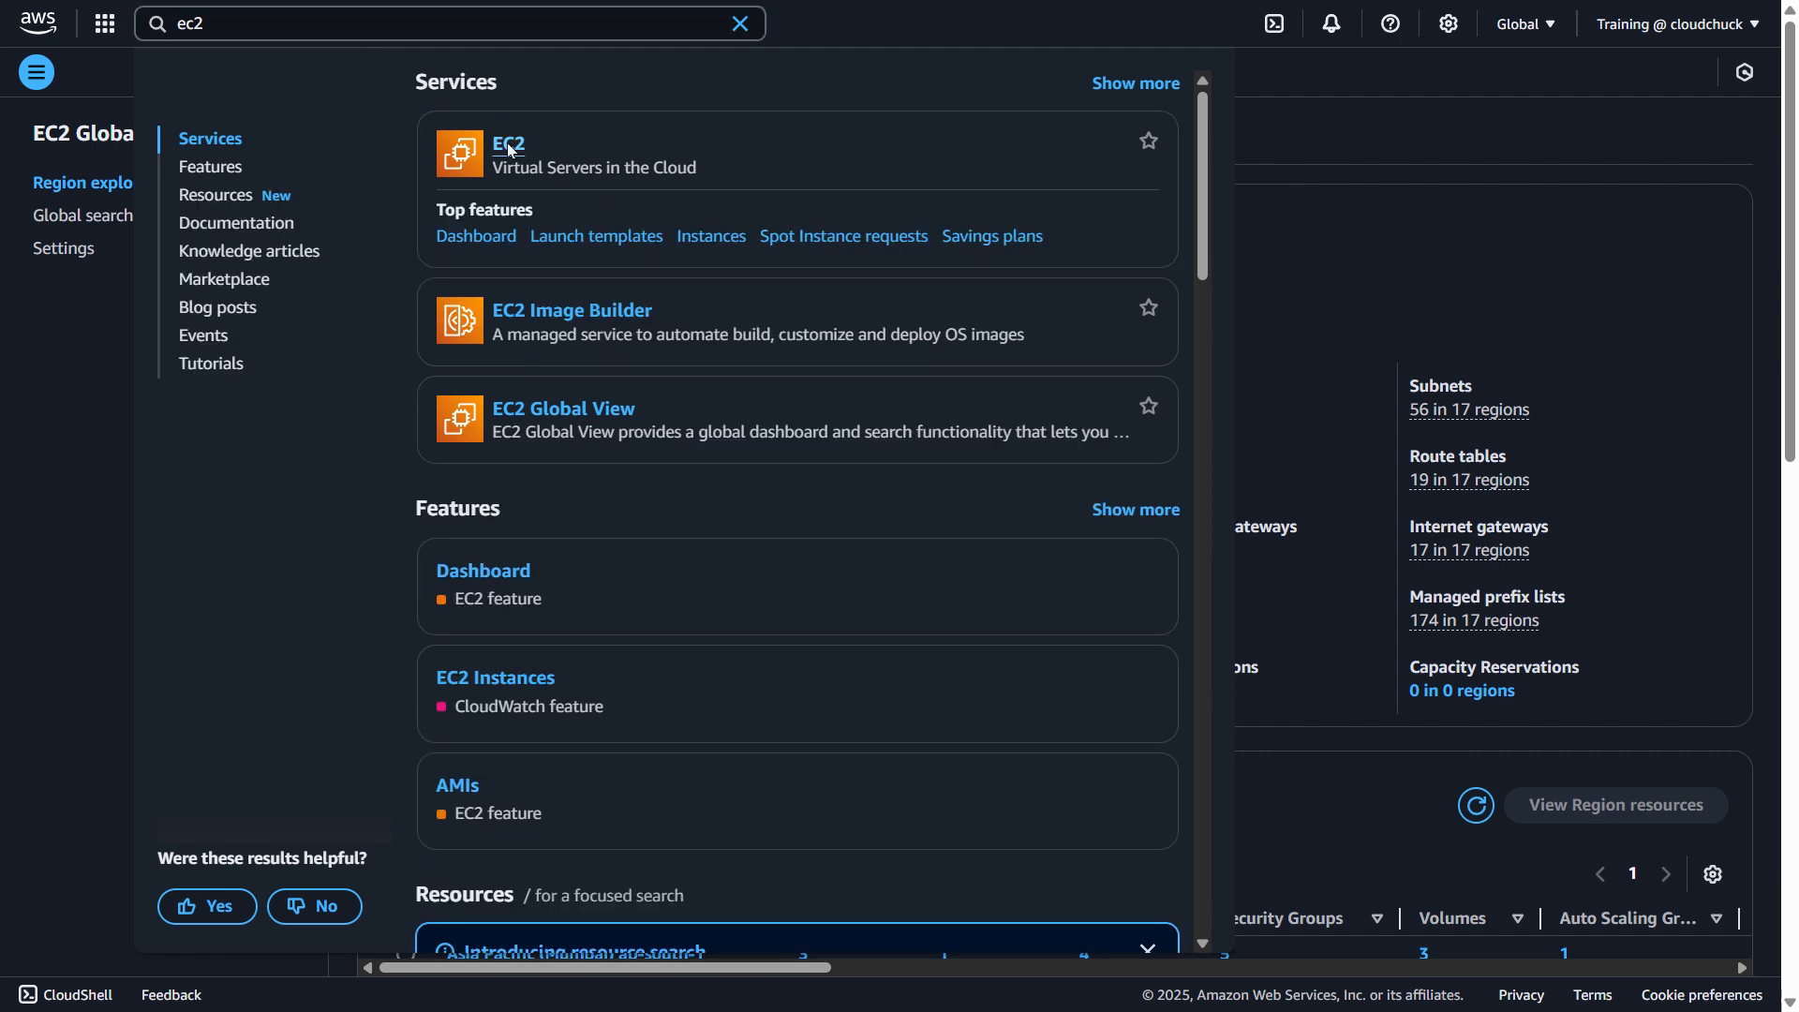
pyautogui.click(510, 150)
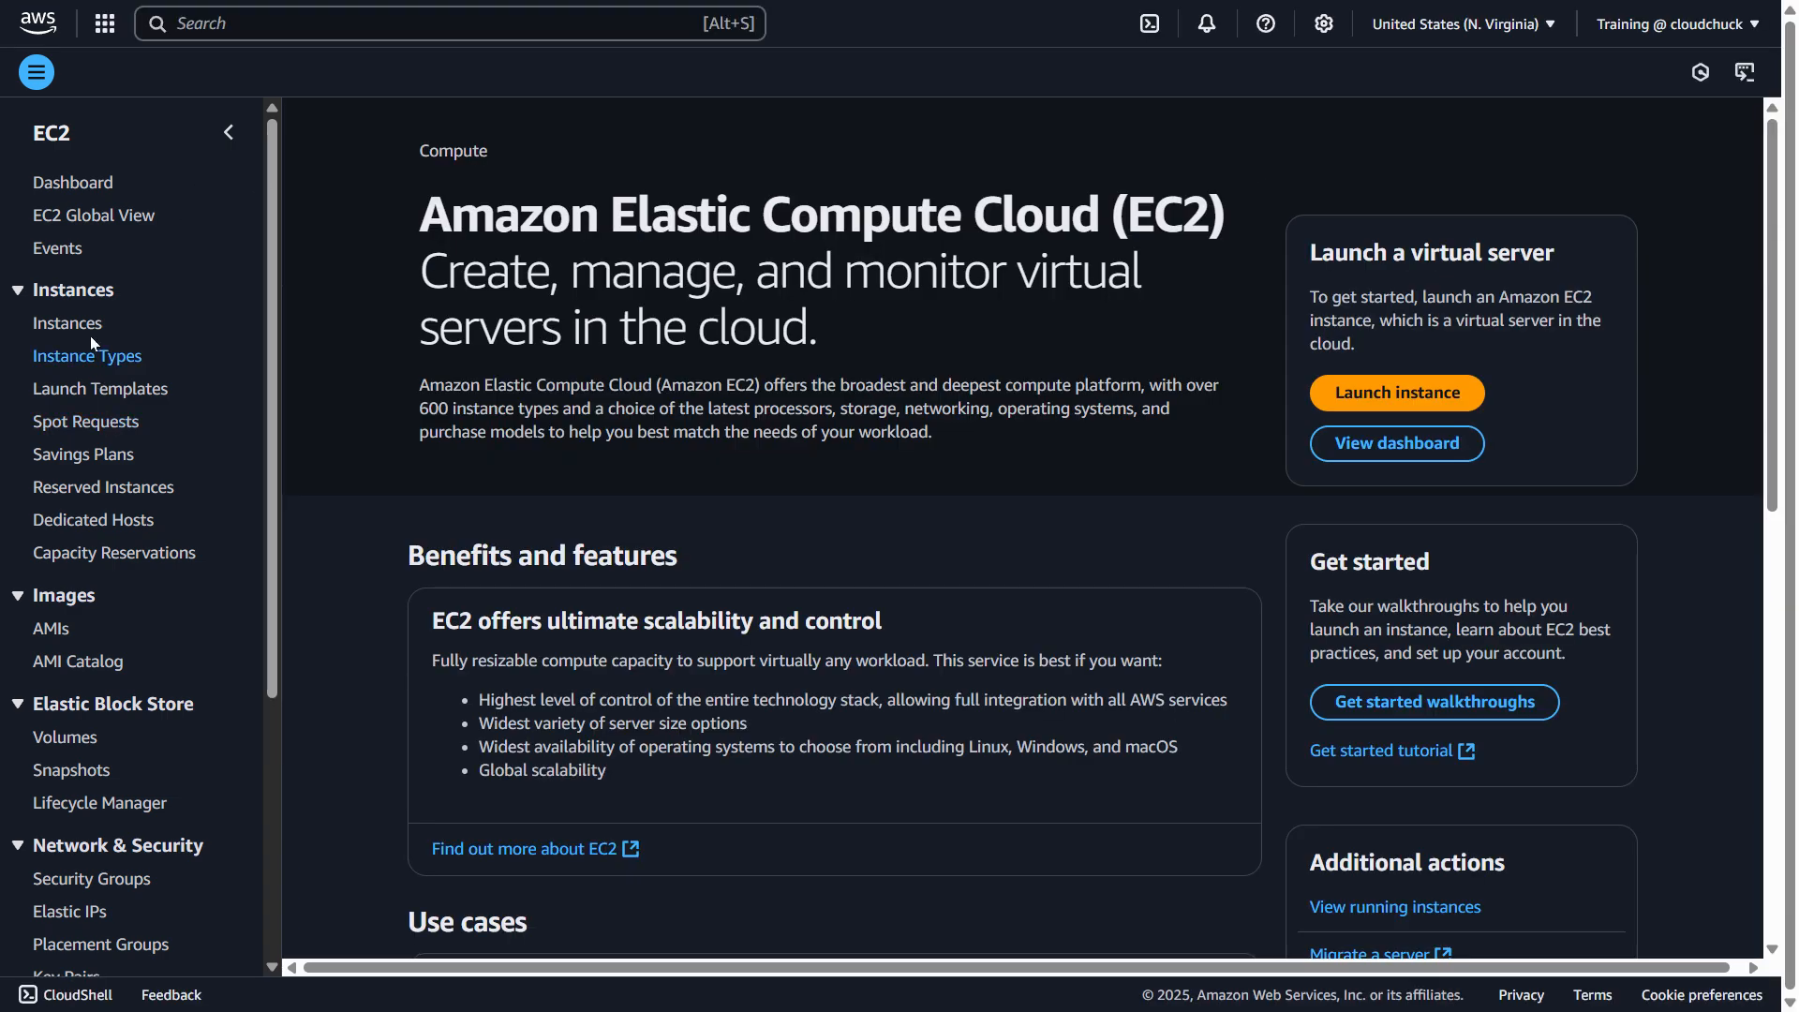
pyautogui.click(82, 337)
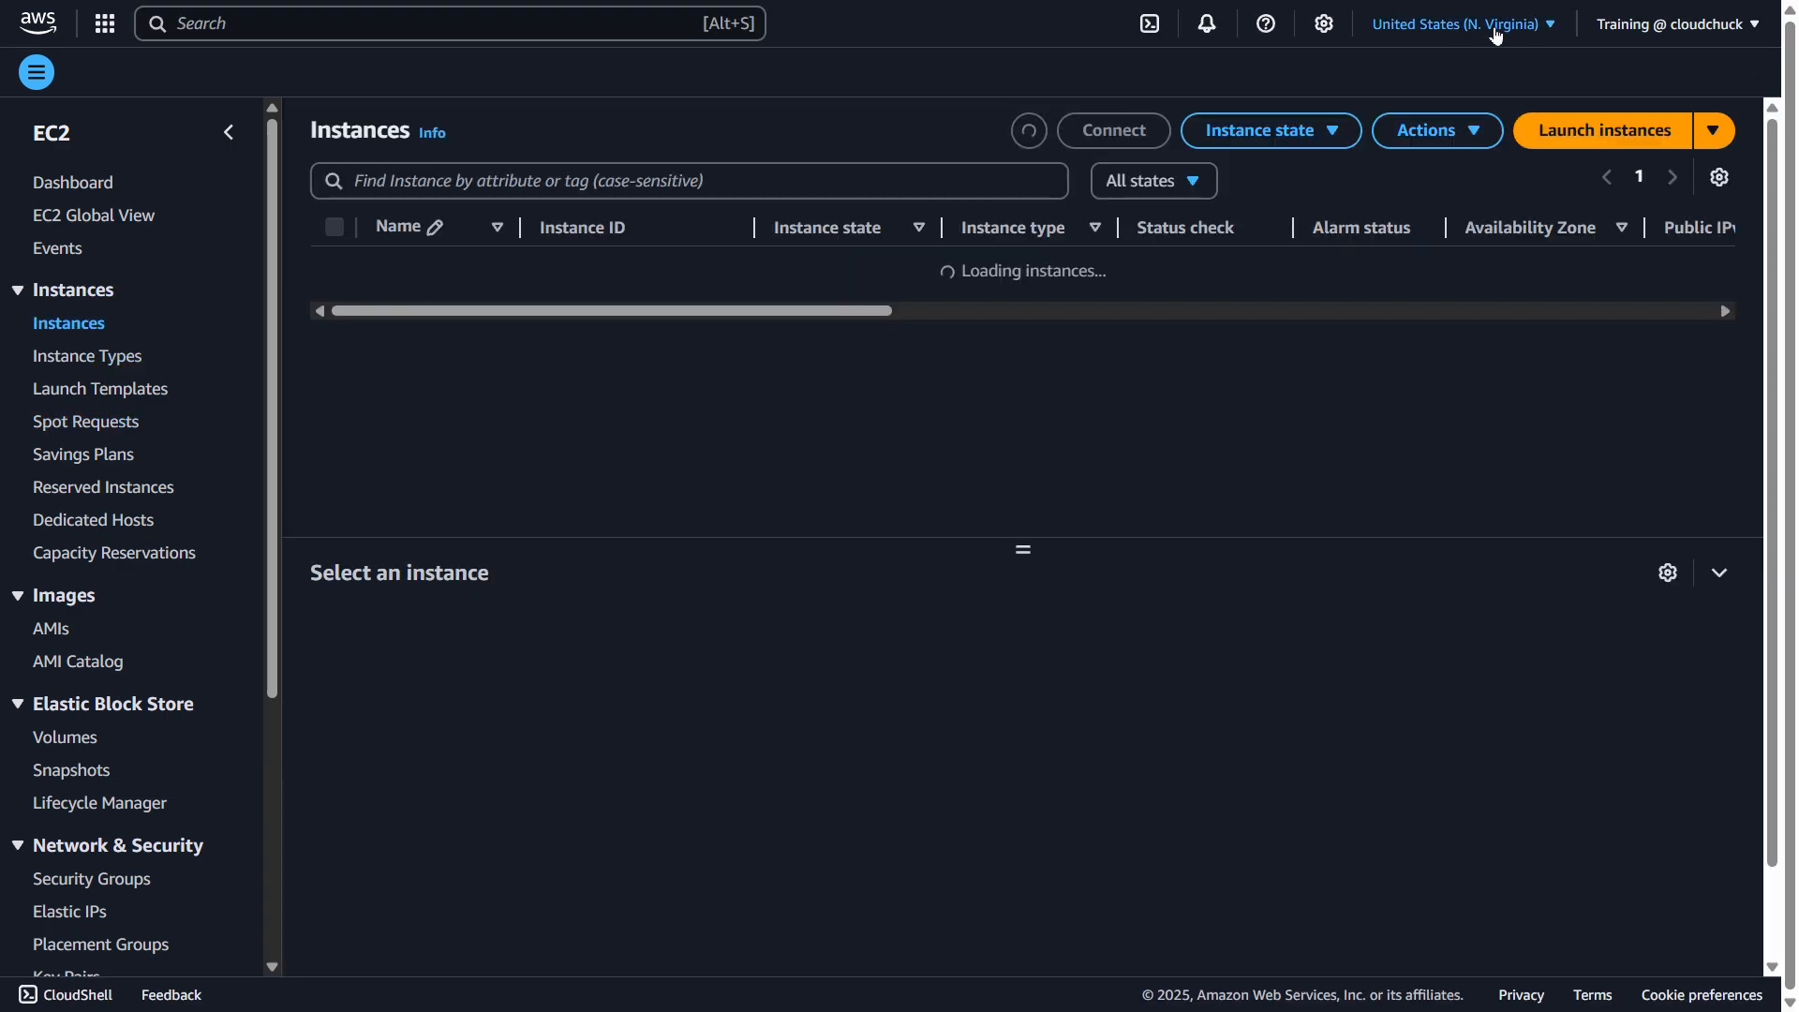
pyautogui.click(1494, 23)
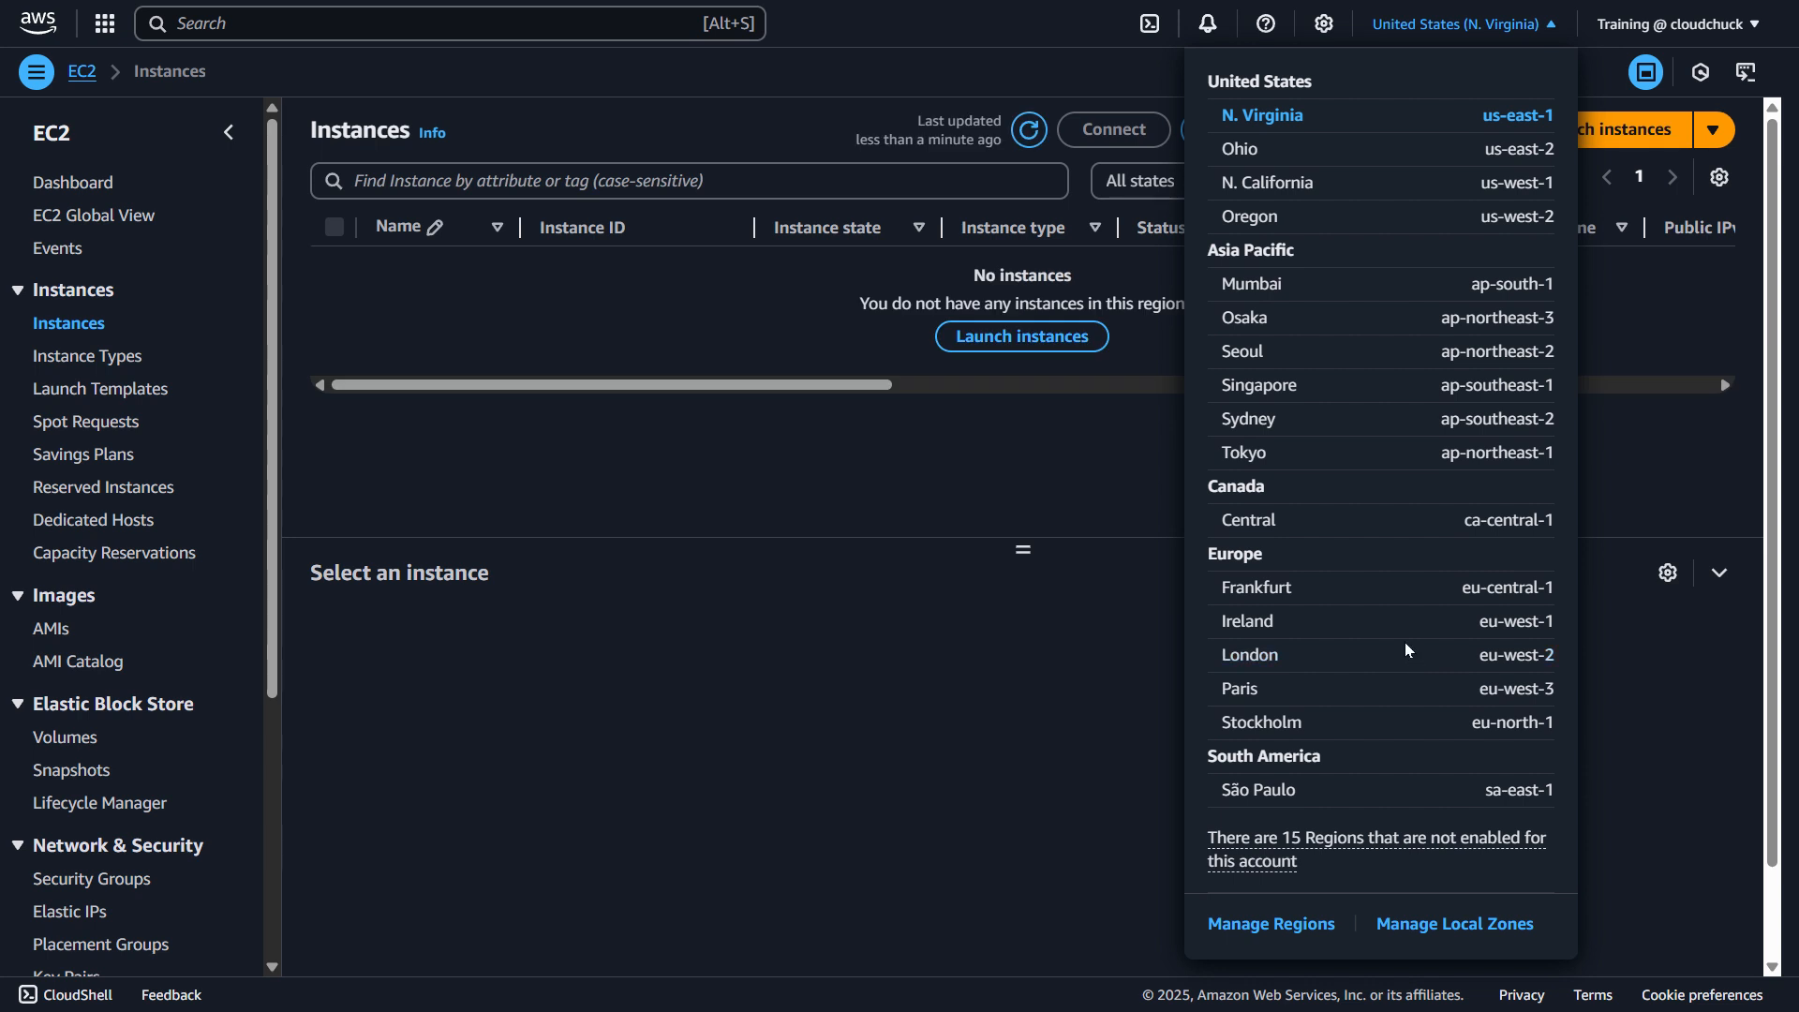
pyautogui.click(1417, 279)
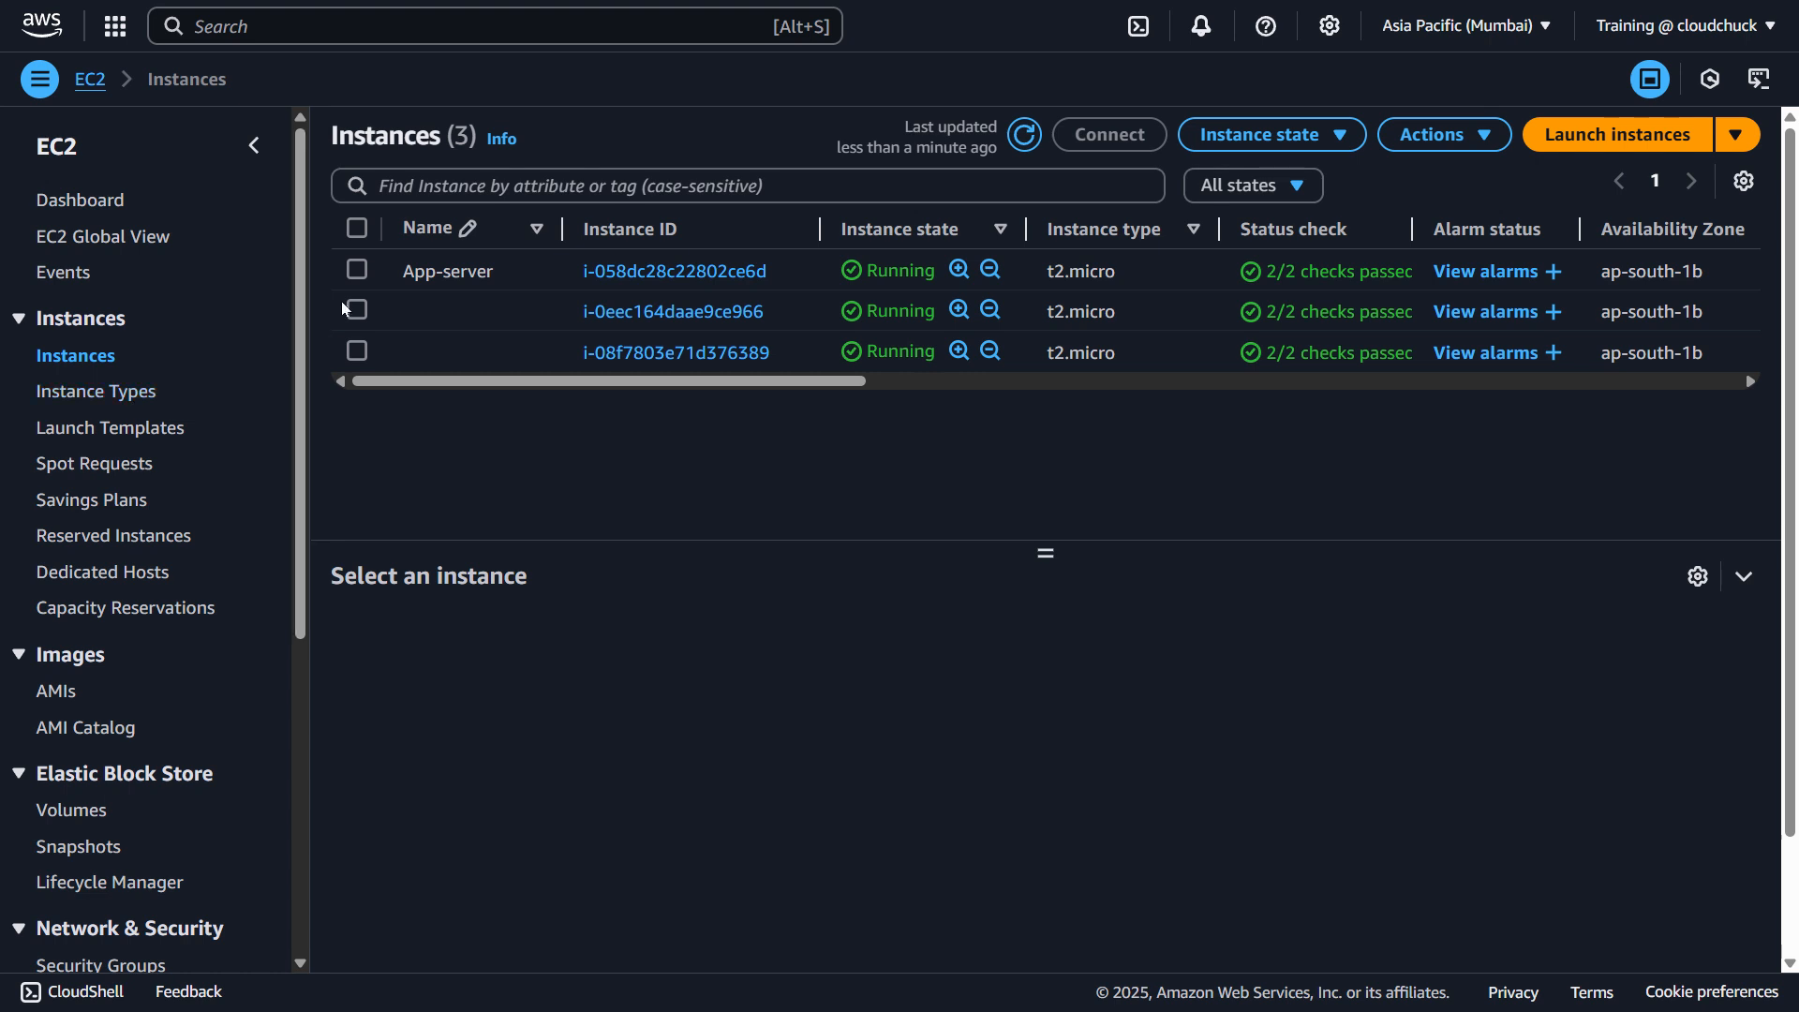
# - Select App-server and each of the two unnamed instances in turn, reviewing their public and private IPv4 addresses
pyautogui.click(357, 269)
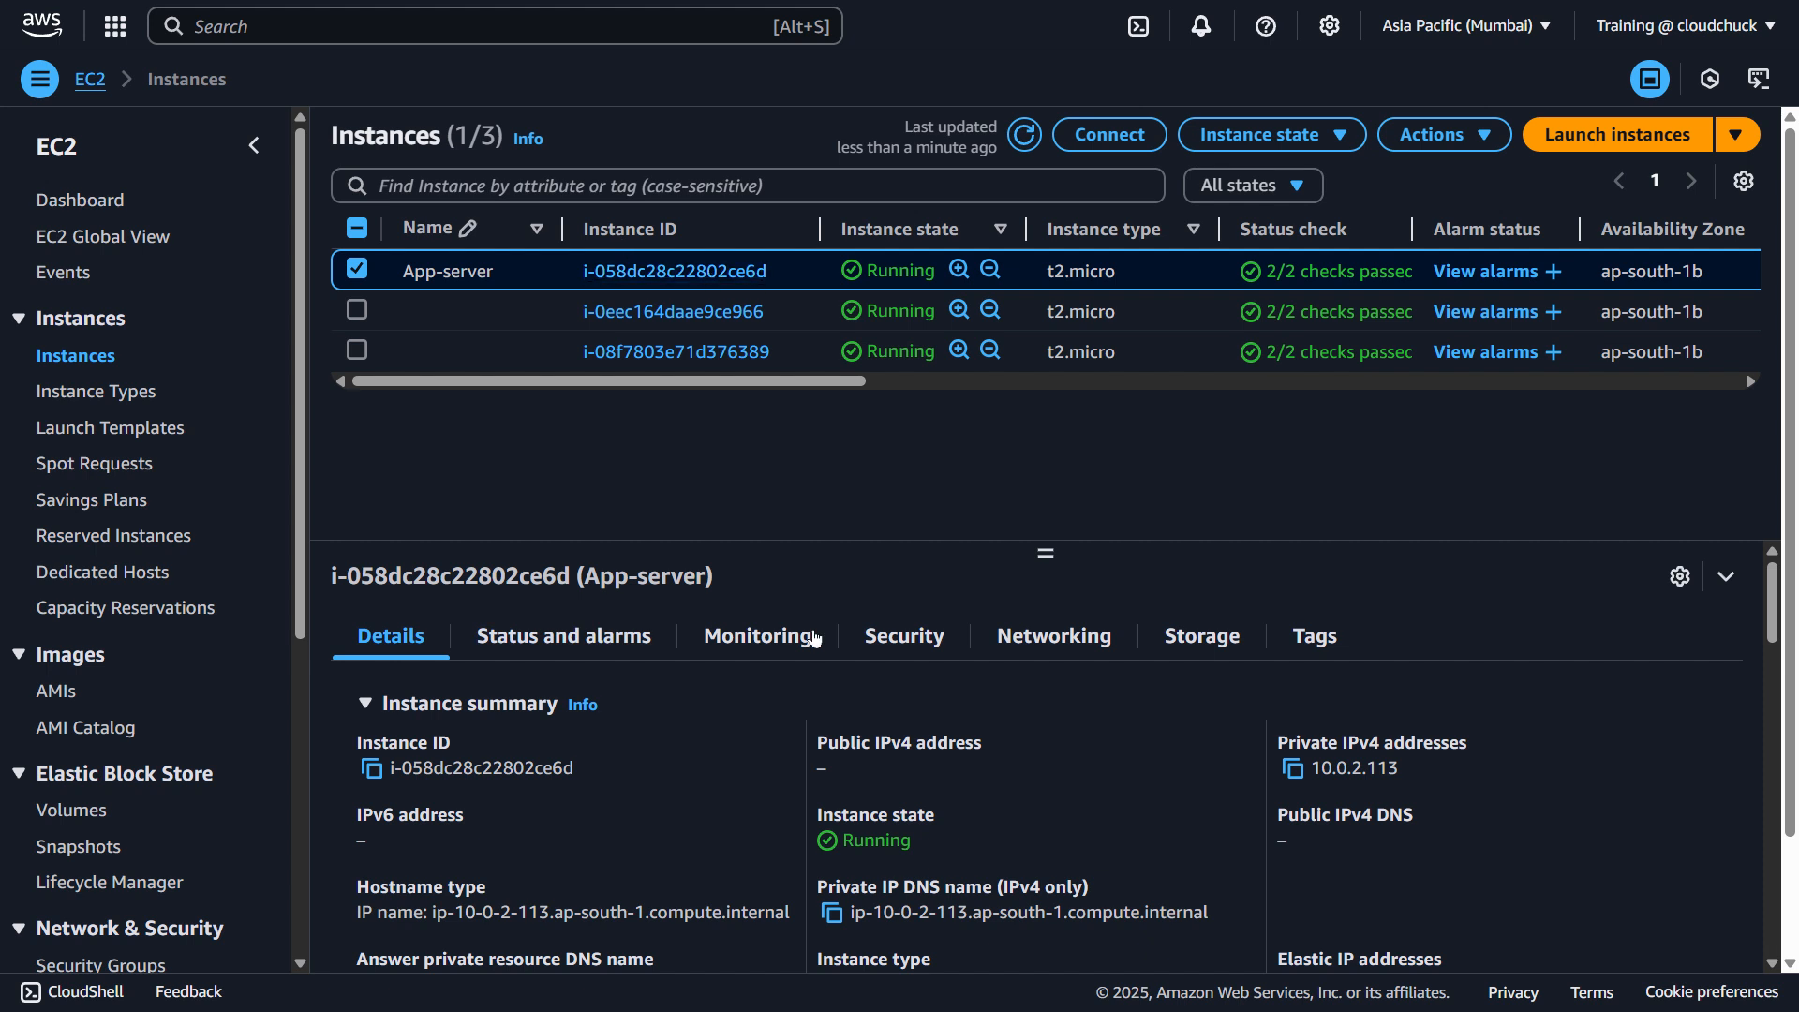
pyautogui.click(356, 310)
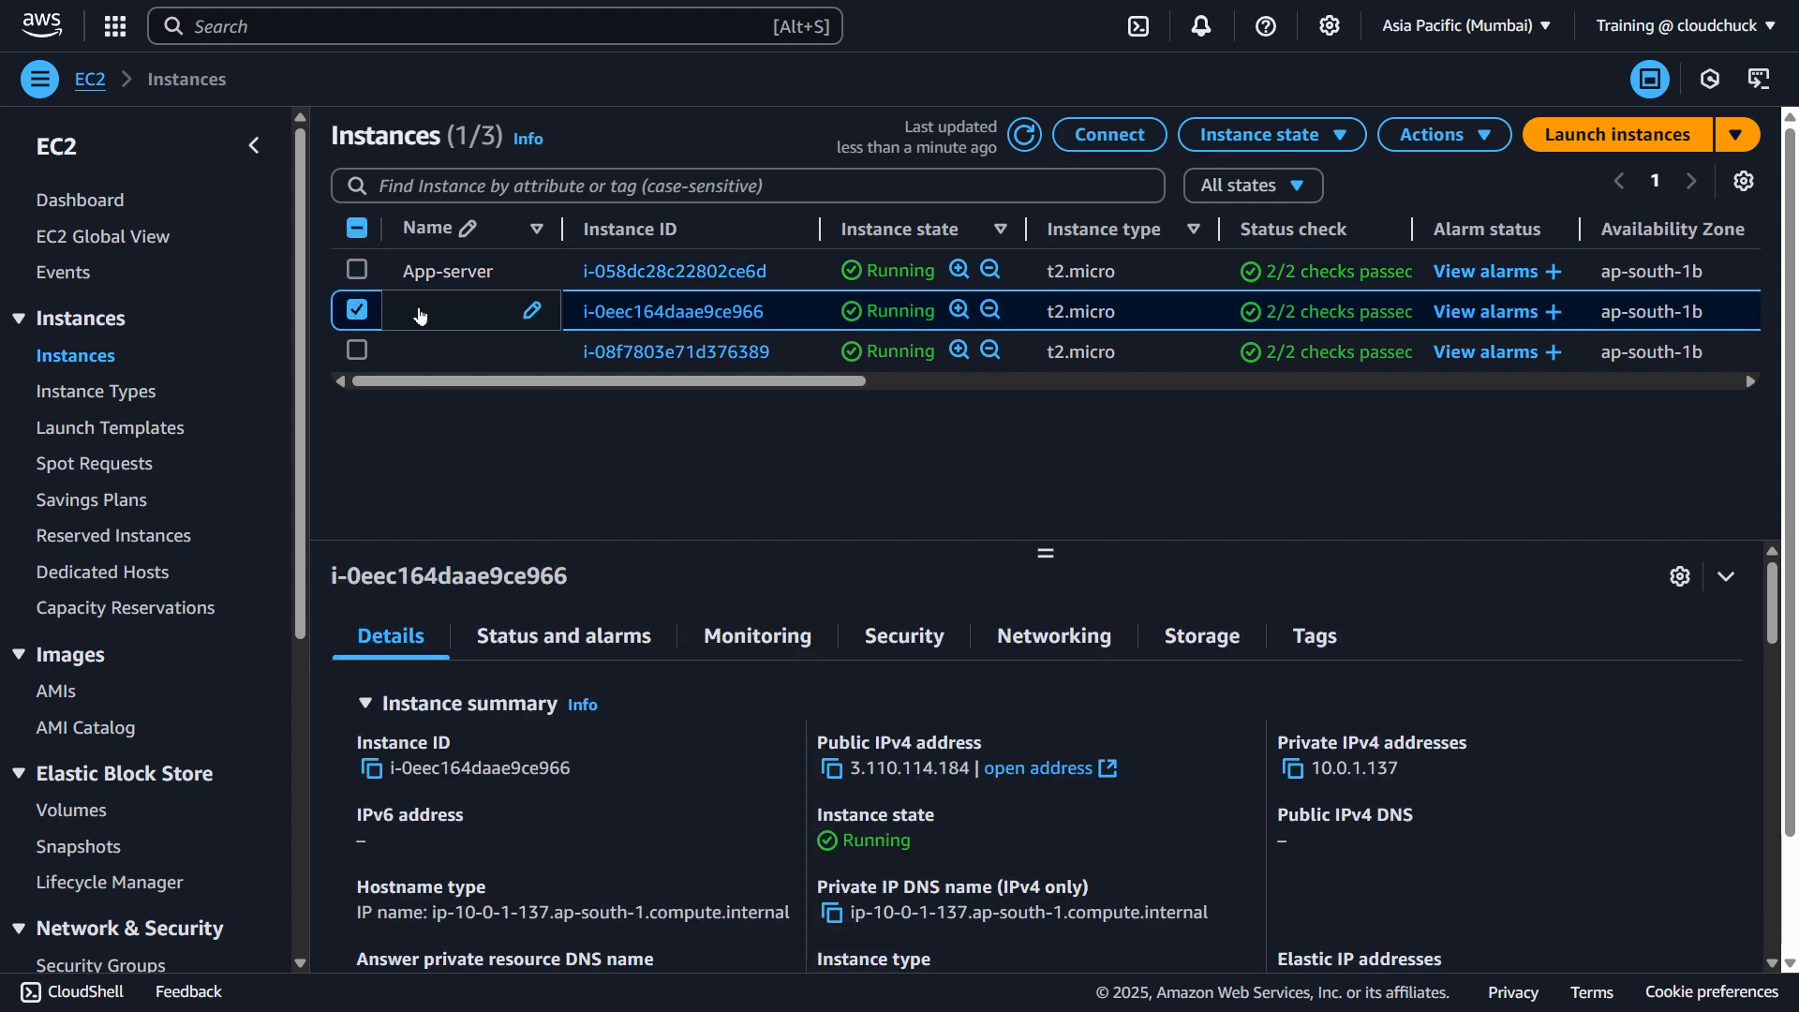
pyautogui.scroll(-1, 789, 692)
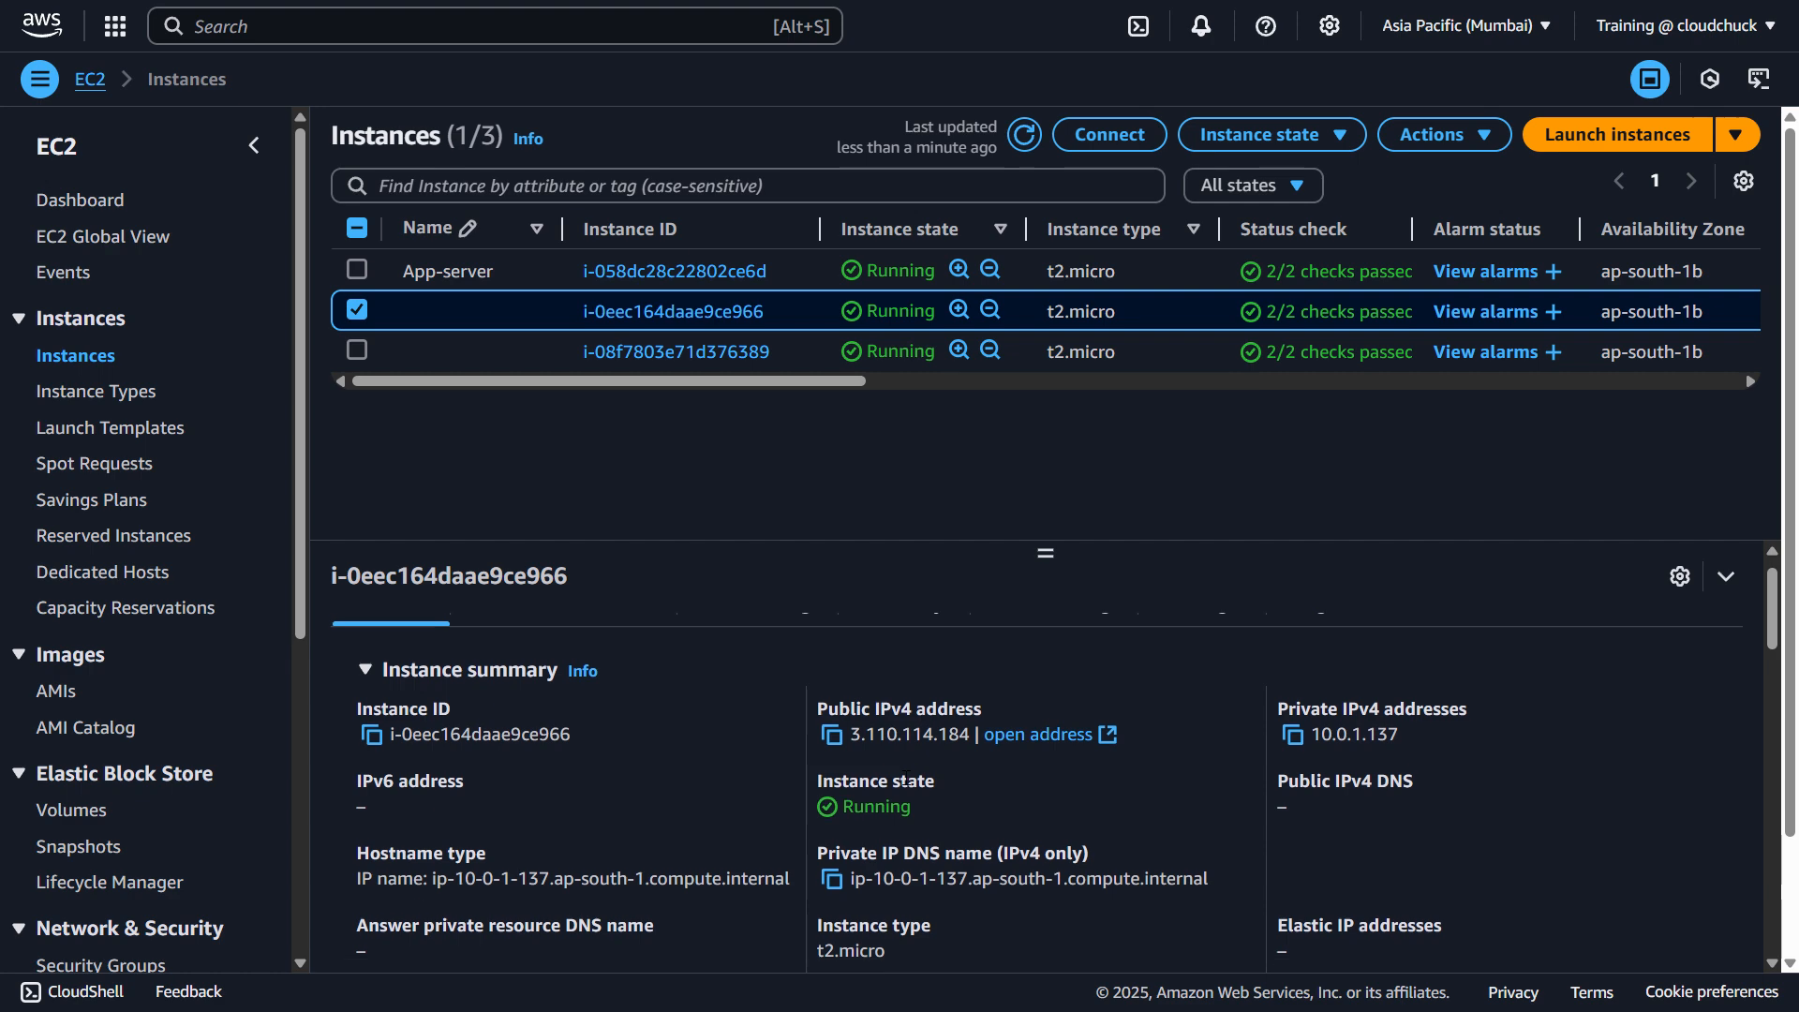
pyautogui.click(357, 351)
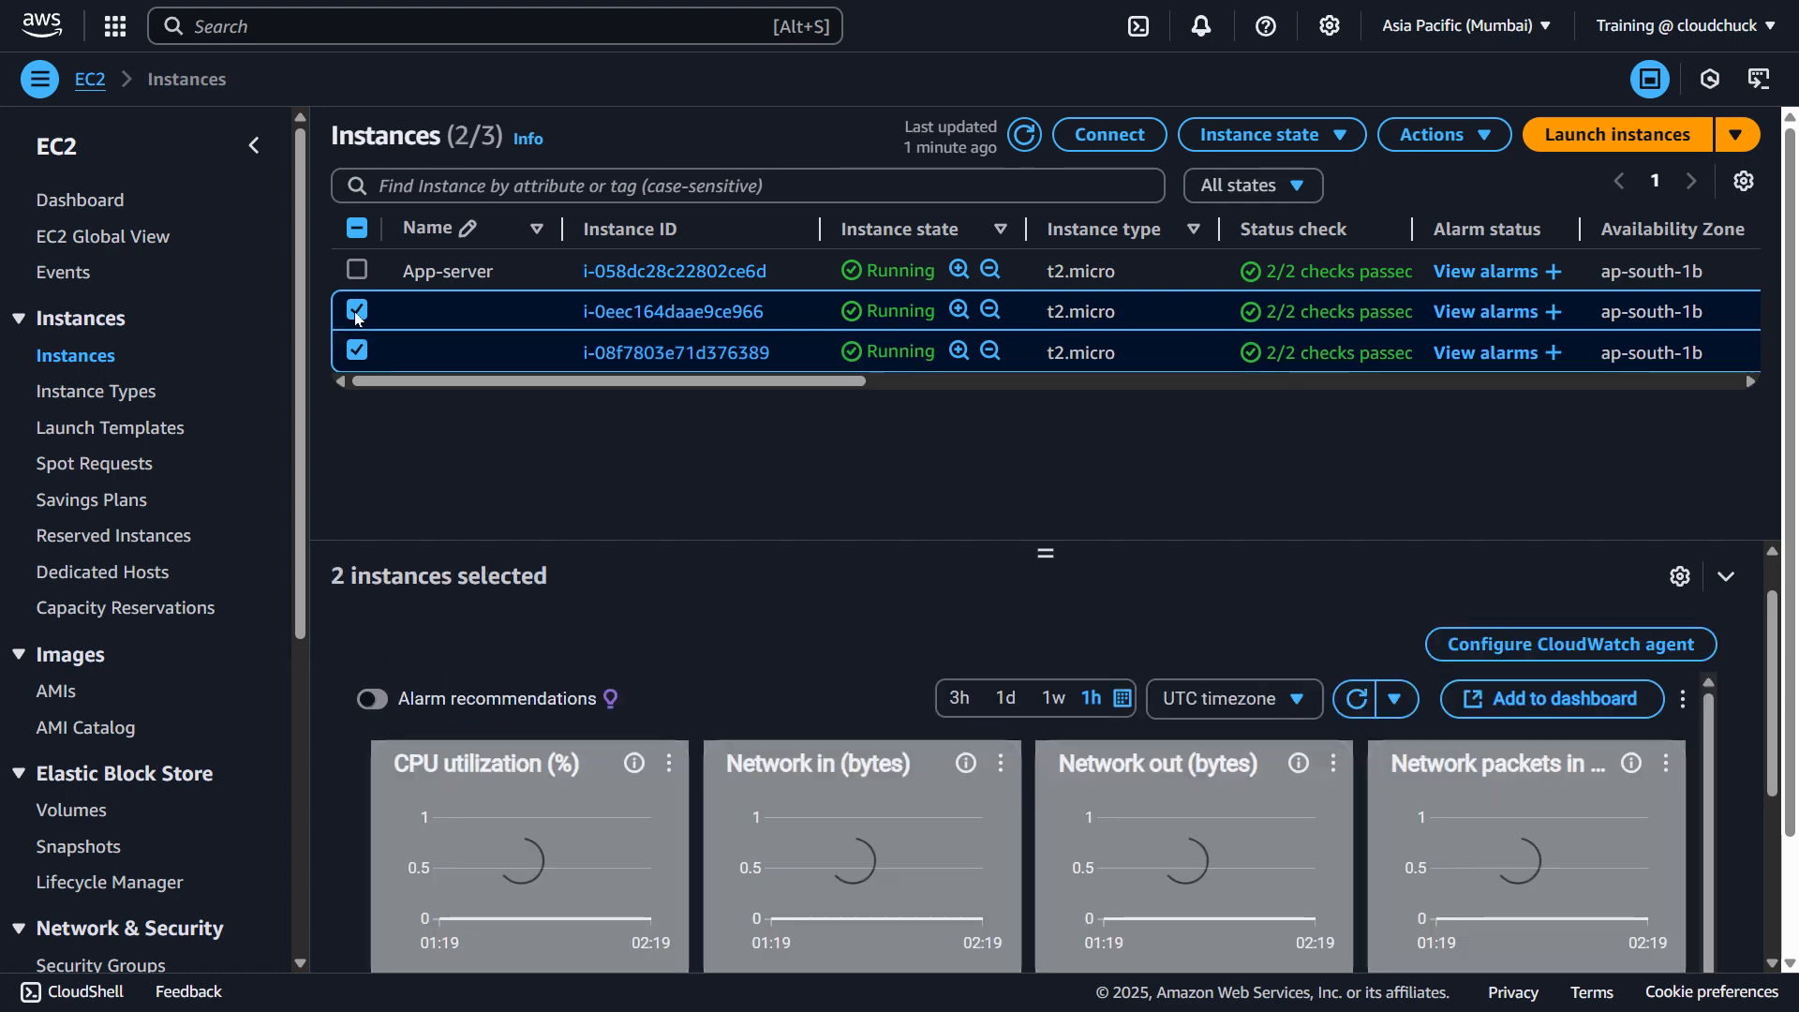
pyautogui.click(356, 310)
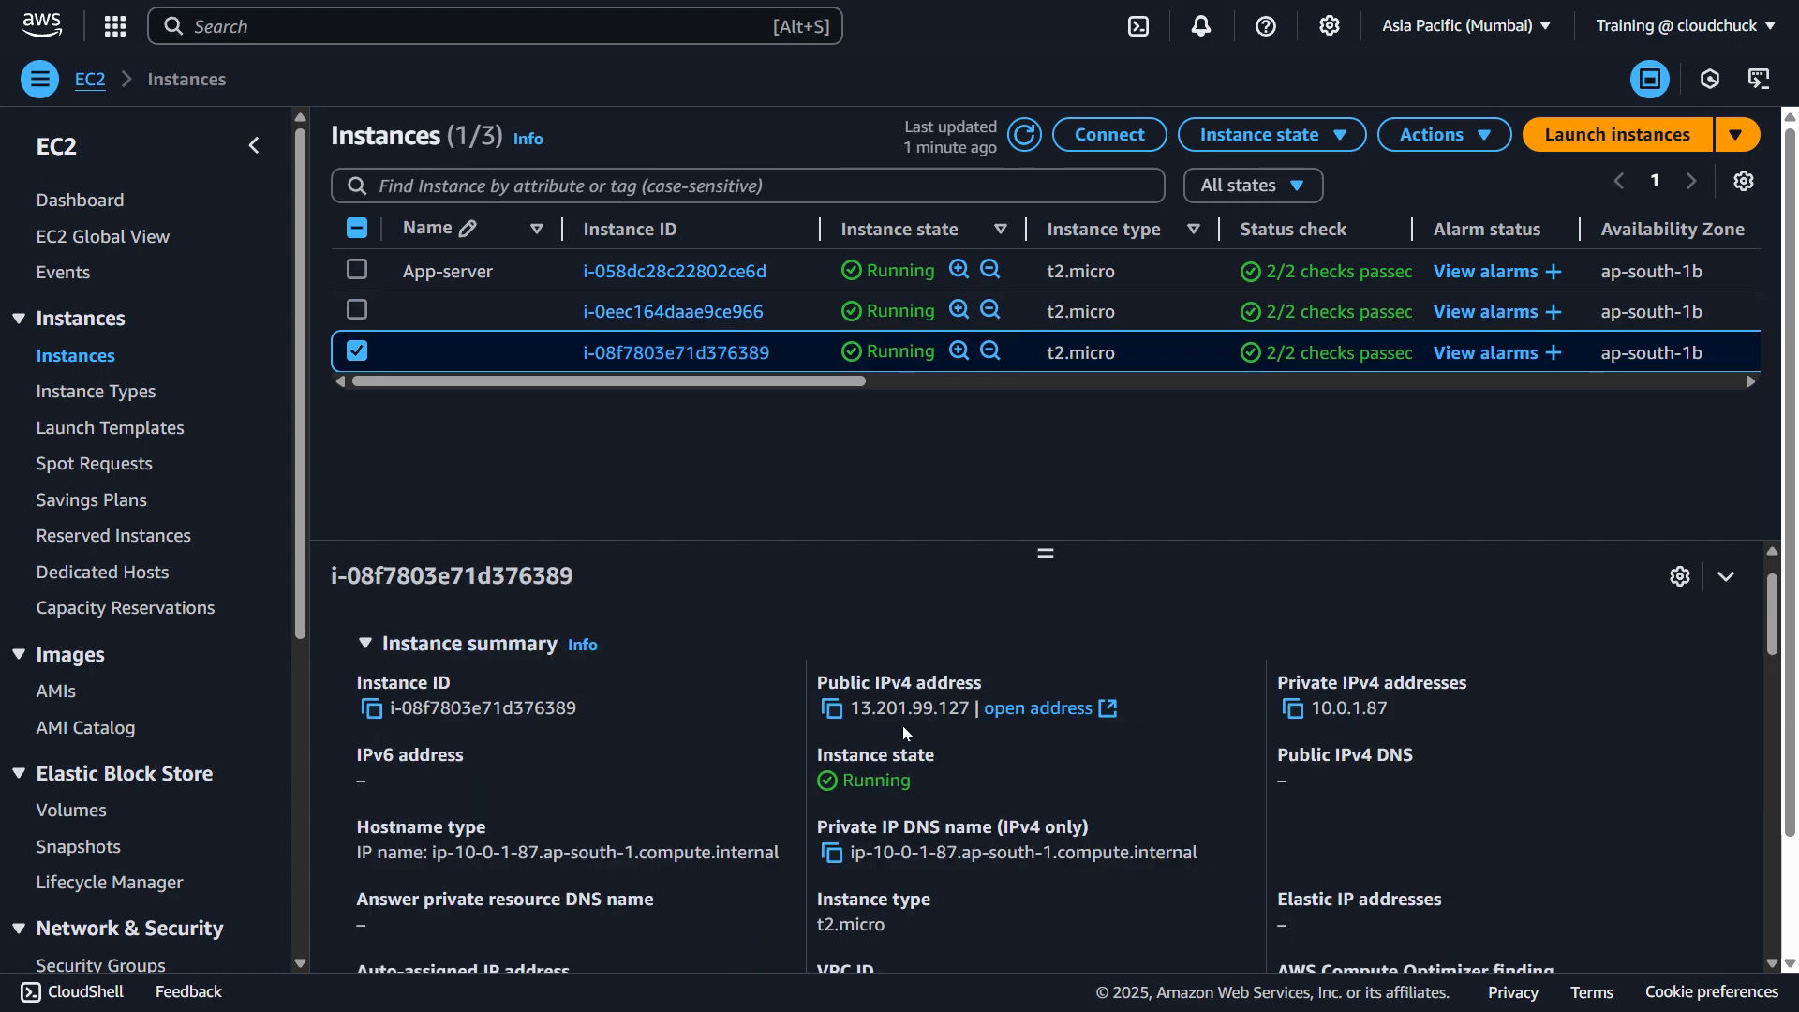
pyautogui.scroll(1, 903, 725)
# - Open the launch templates and select S3-index-webapp to review its version details, including AMI, instance type, key pair and security group
pyautogui.click(116, 435)
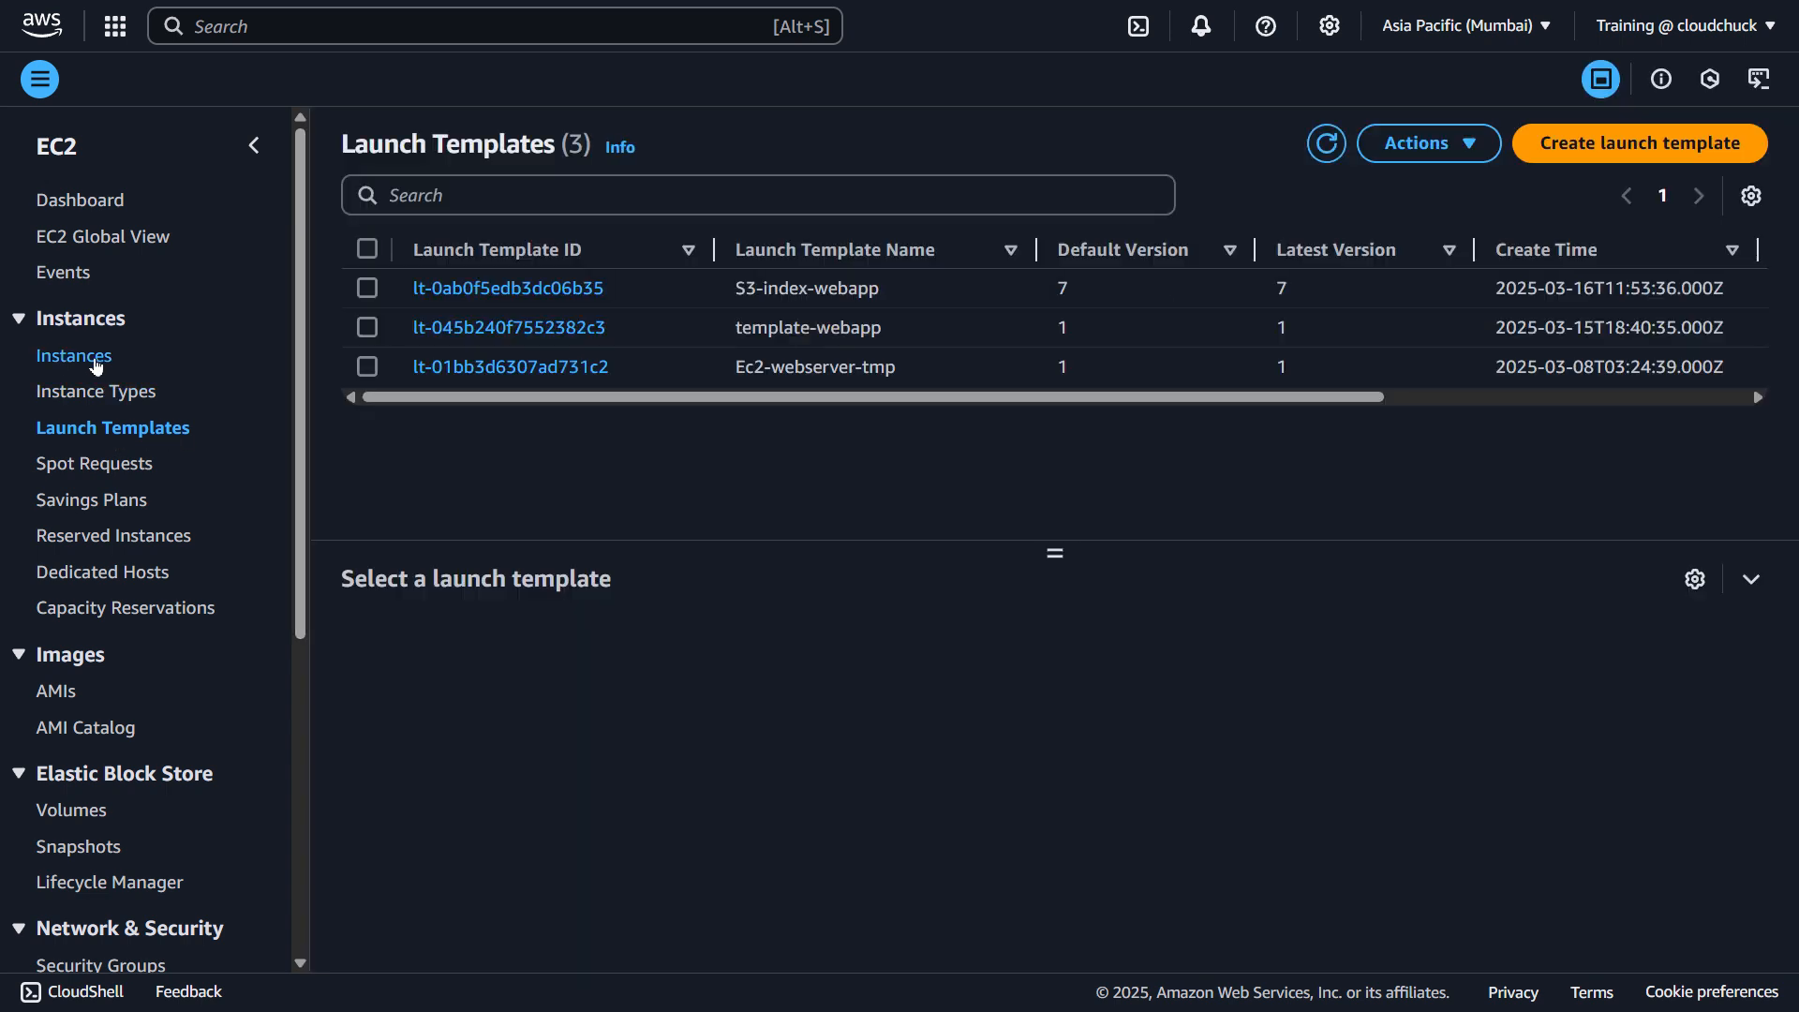
pyautogui.click(366, 287)
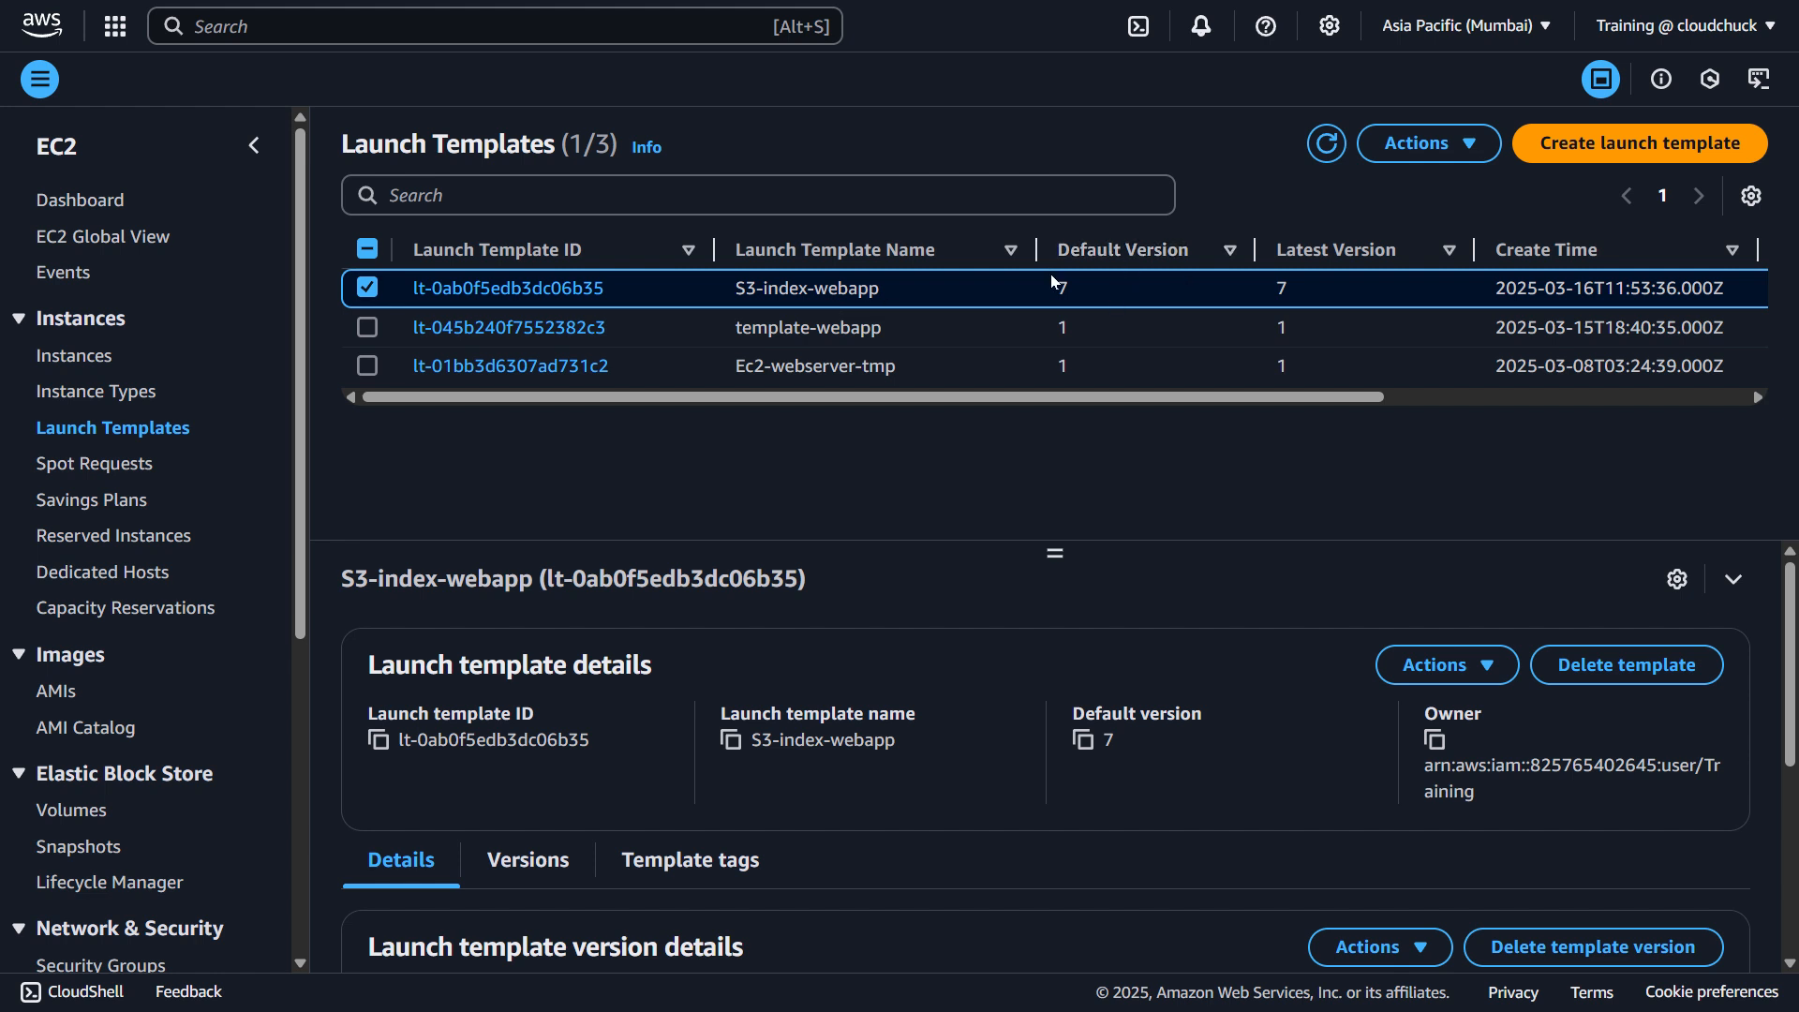
pyautogui.scroll(-3, 930, 693)
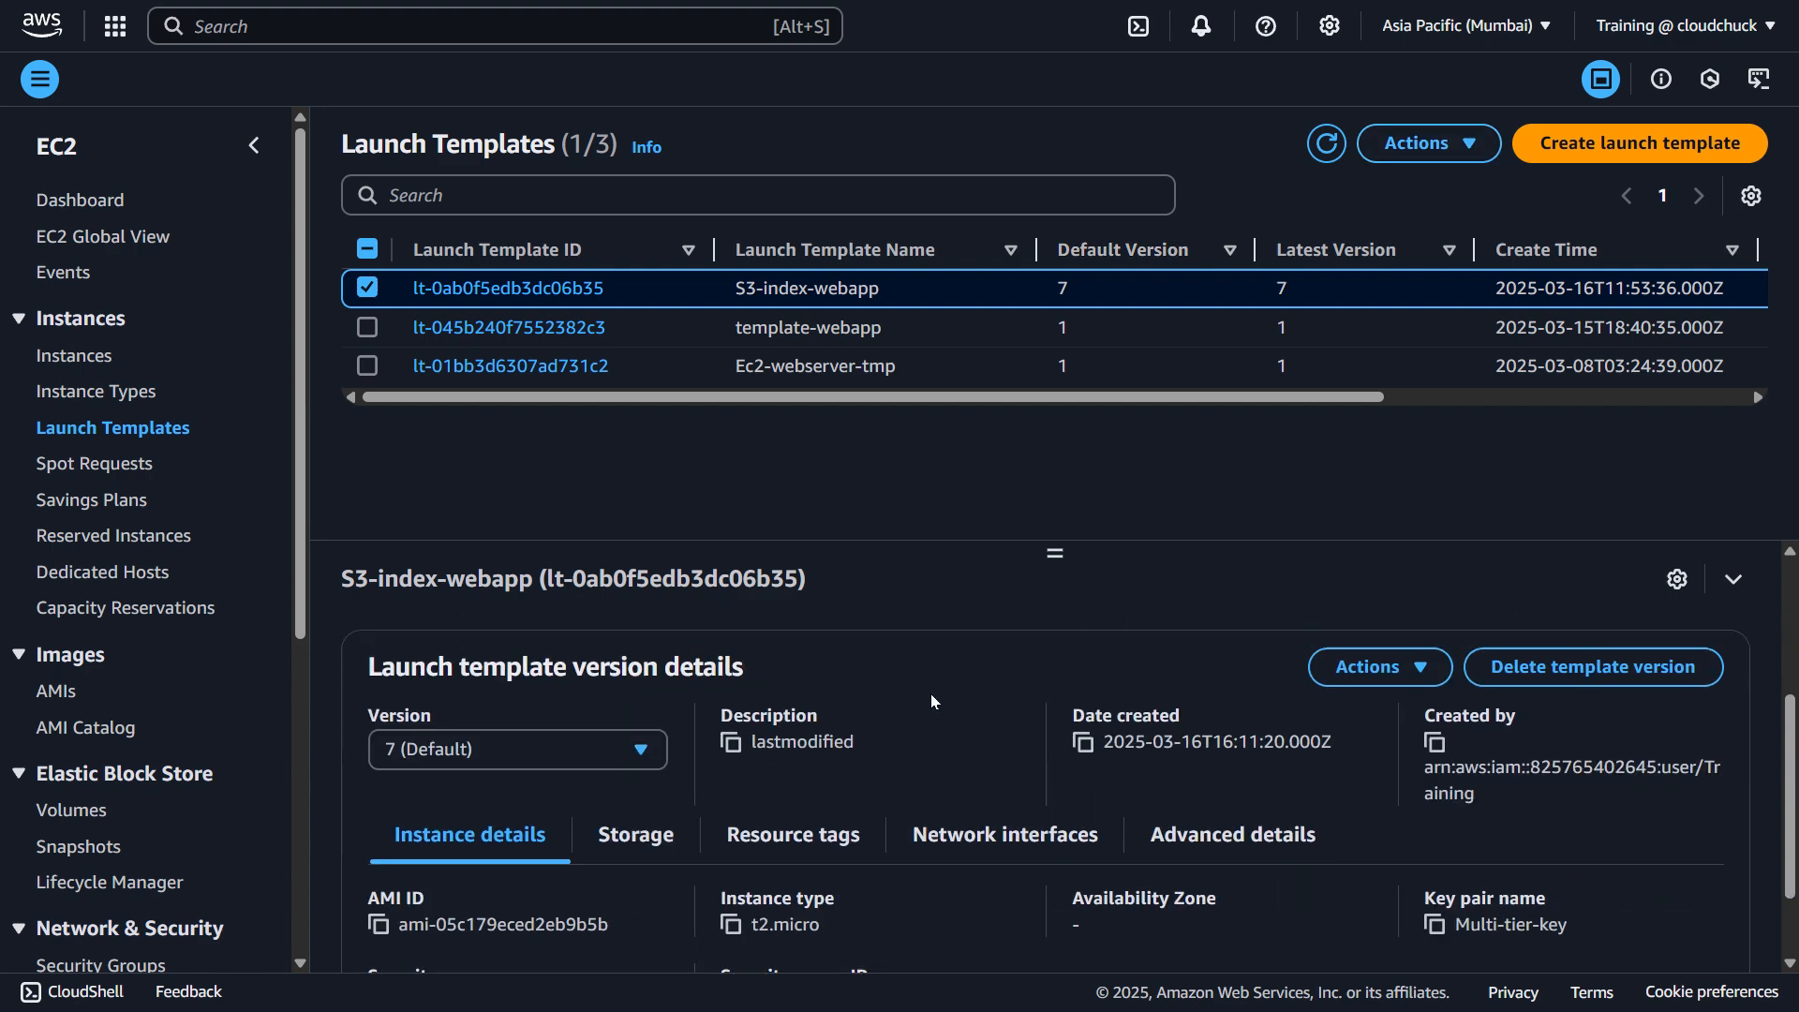
pyautogui.scroll(3, 930, 694)
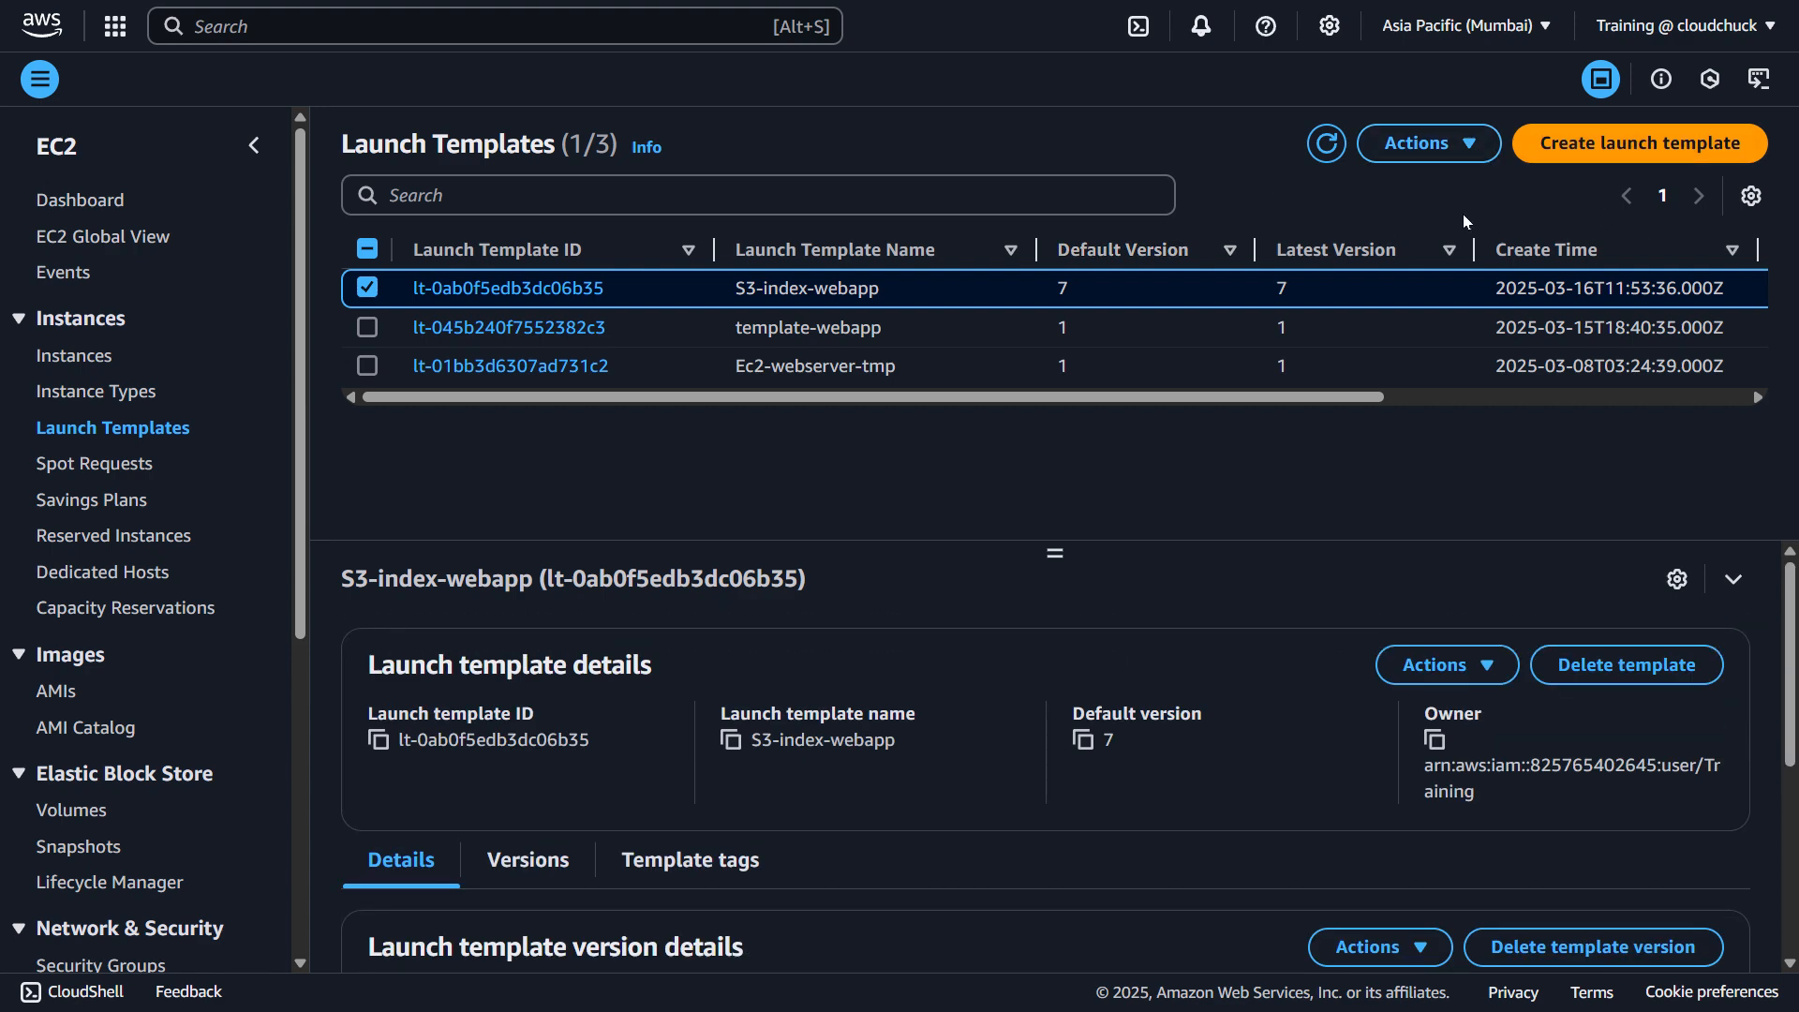
pyautogui.scroll(-5, 1263, 620)
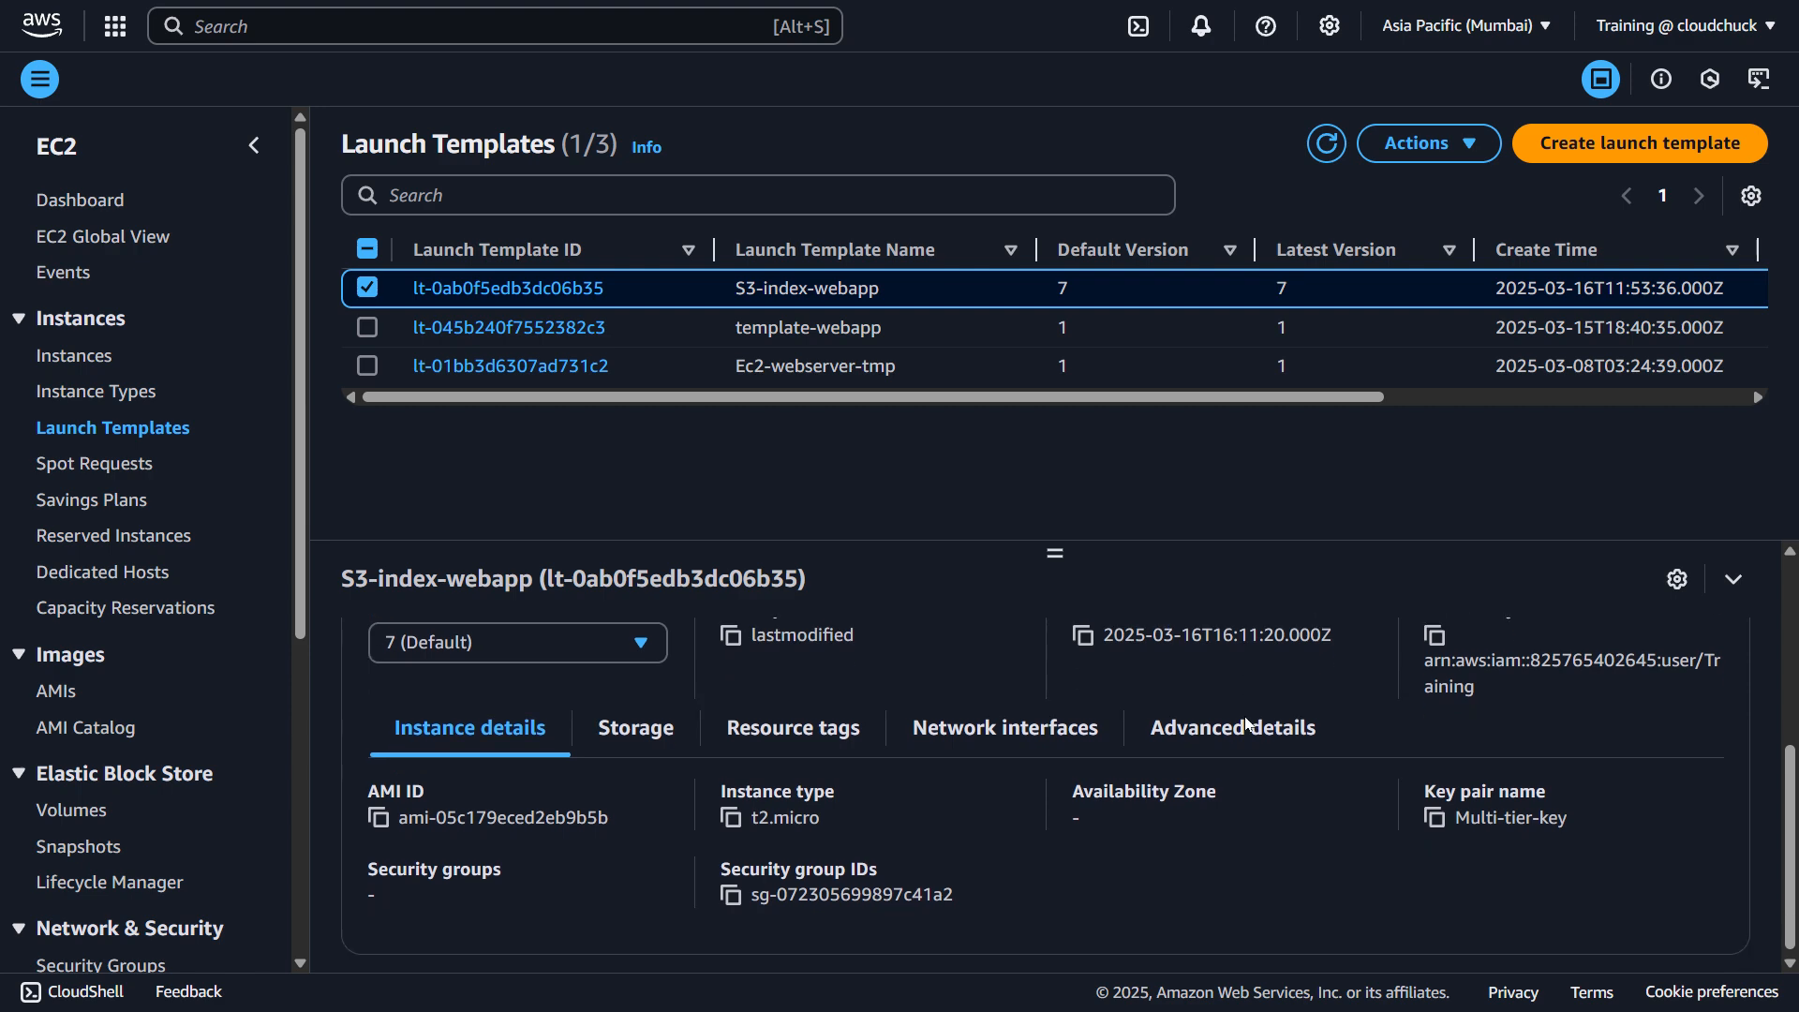
pyautogui.scroll(5, 1244, 717)
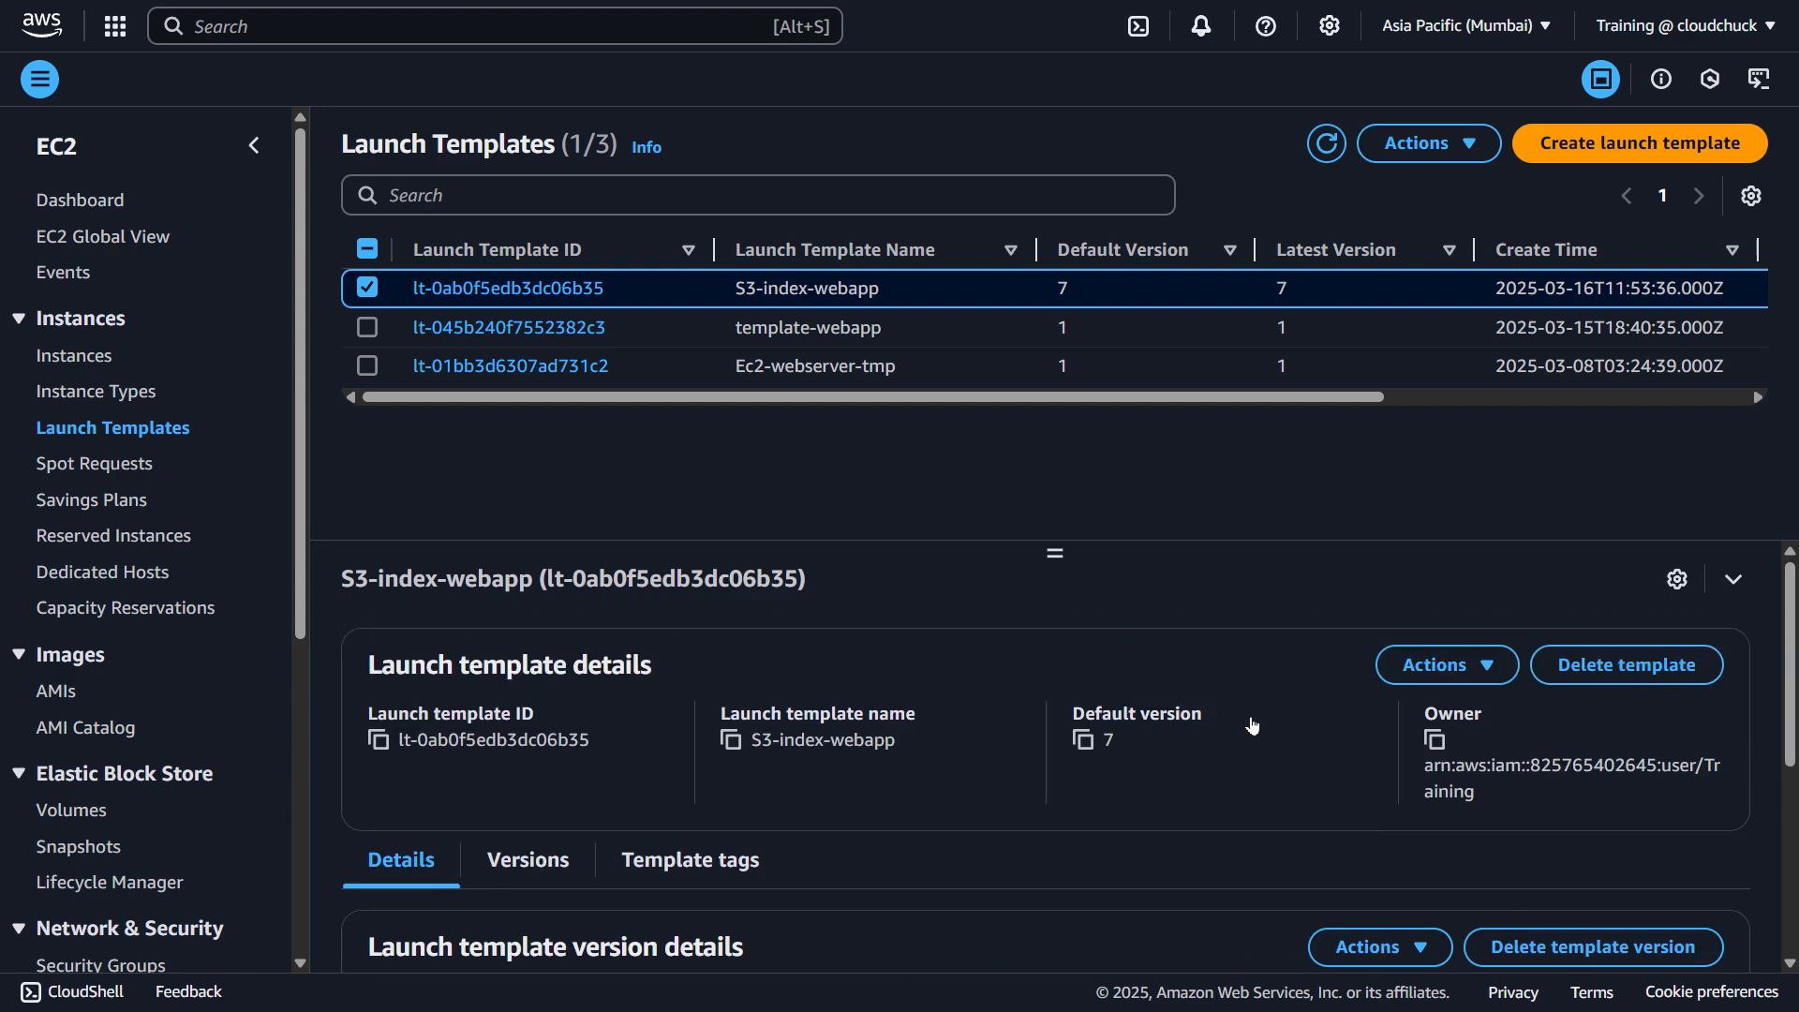
# - Start a new version of the S3-index-webapp template and review its AMI, instance type, key pair, subnet and security group settings
pyautogui.click(1418, 161)
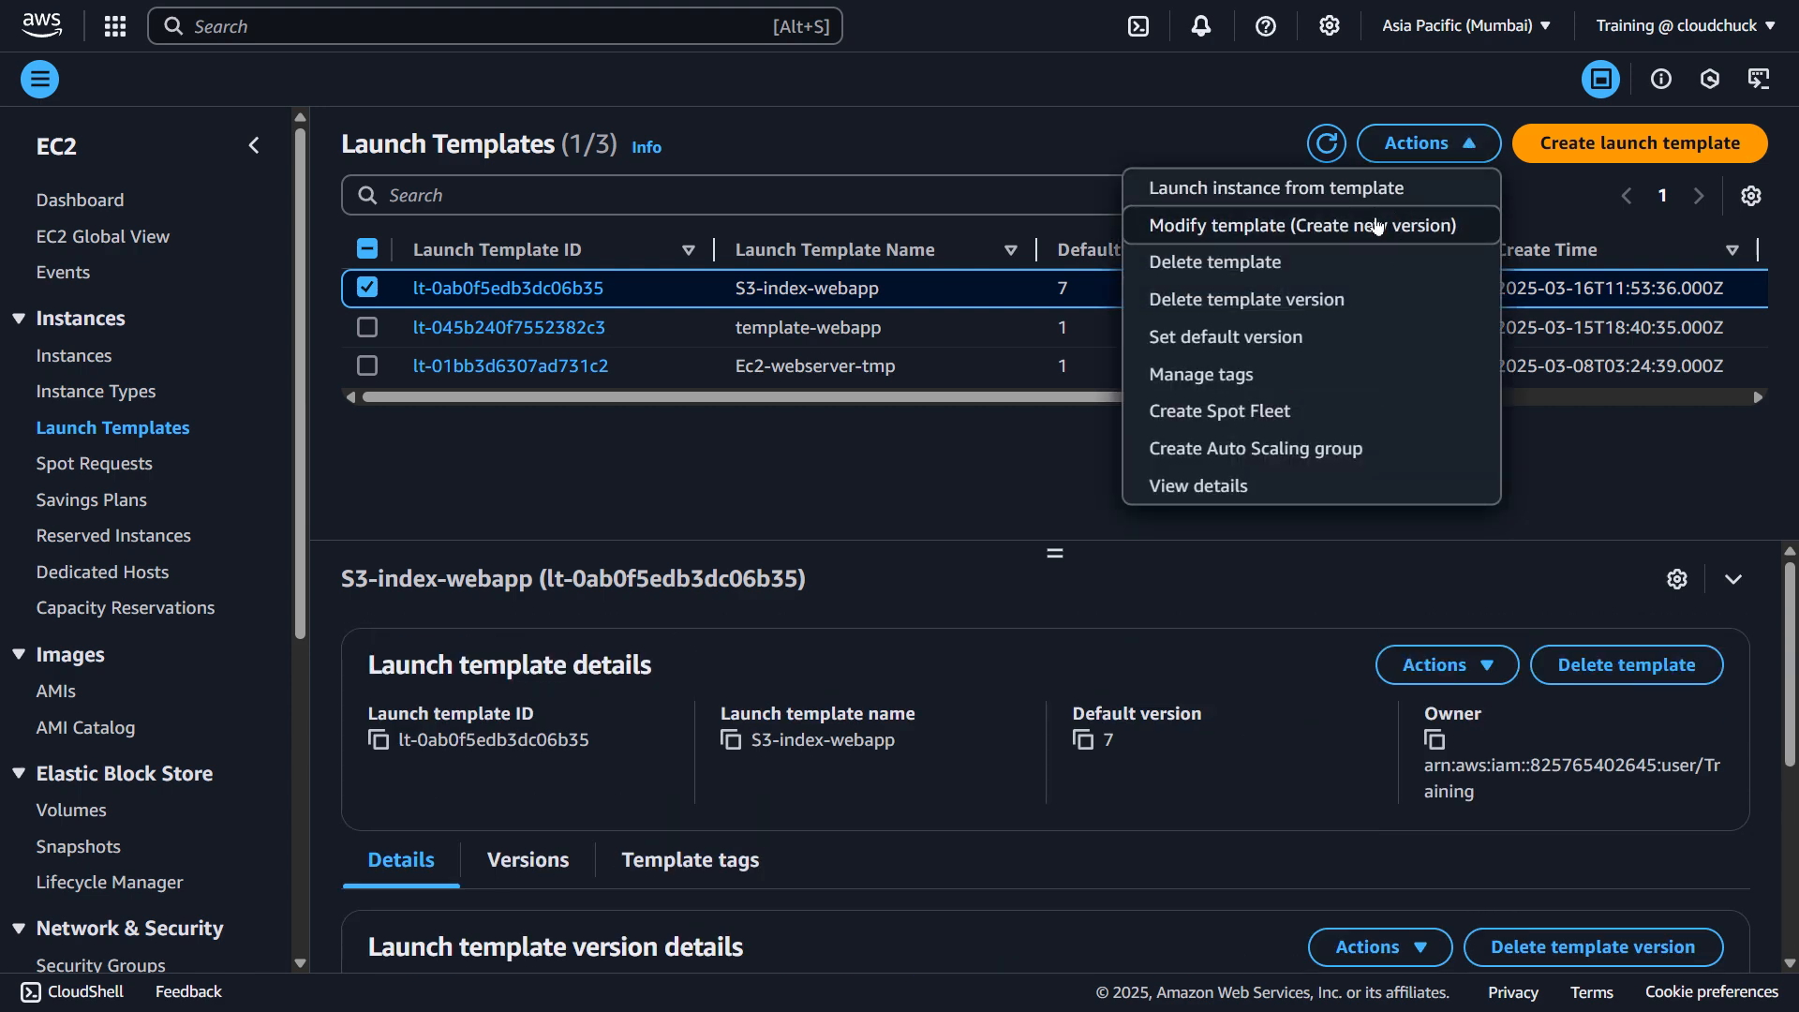
pyautogui.click(1375, 225)
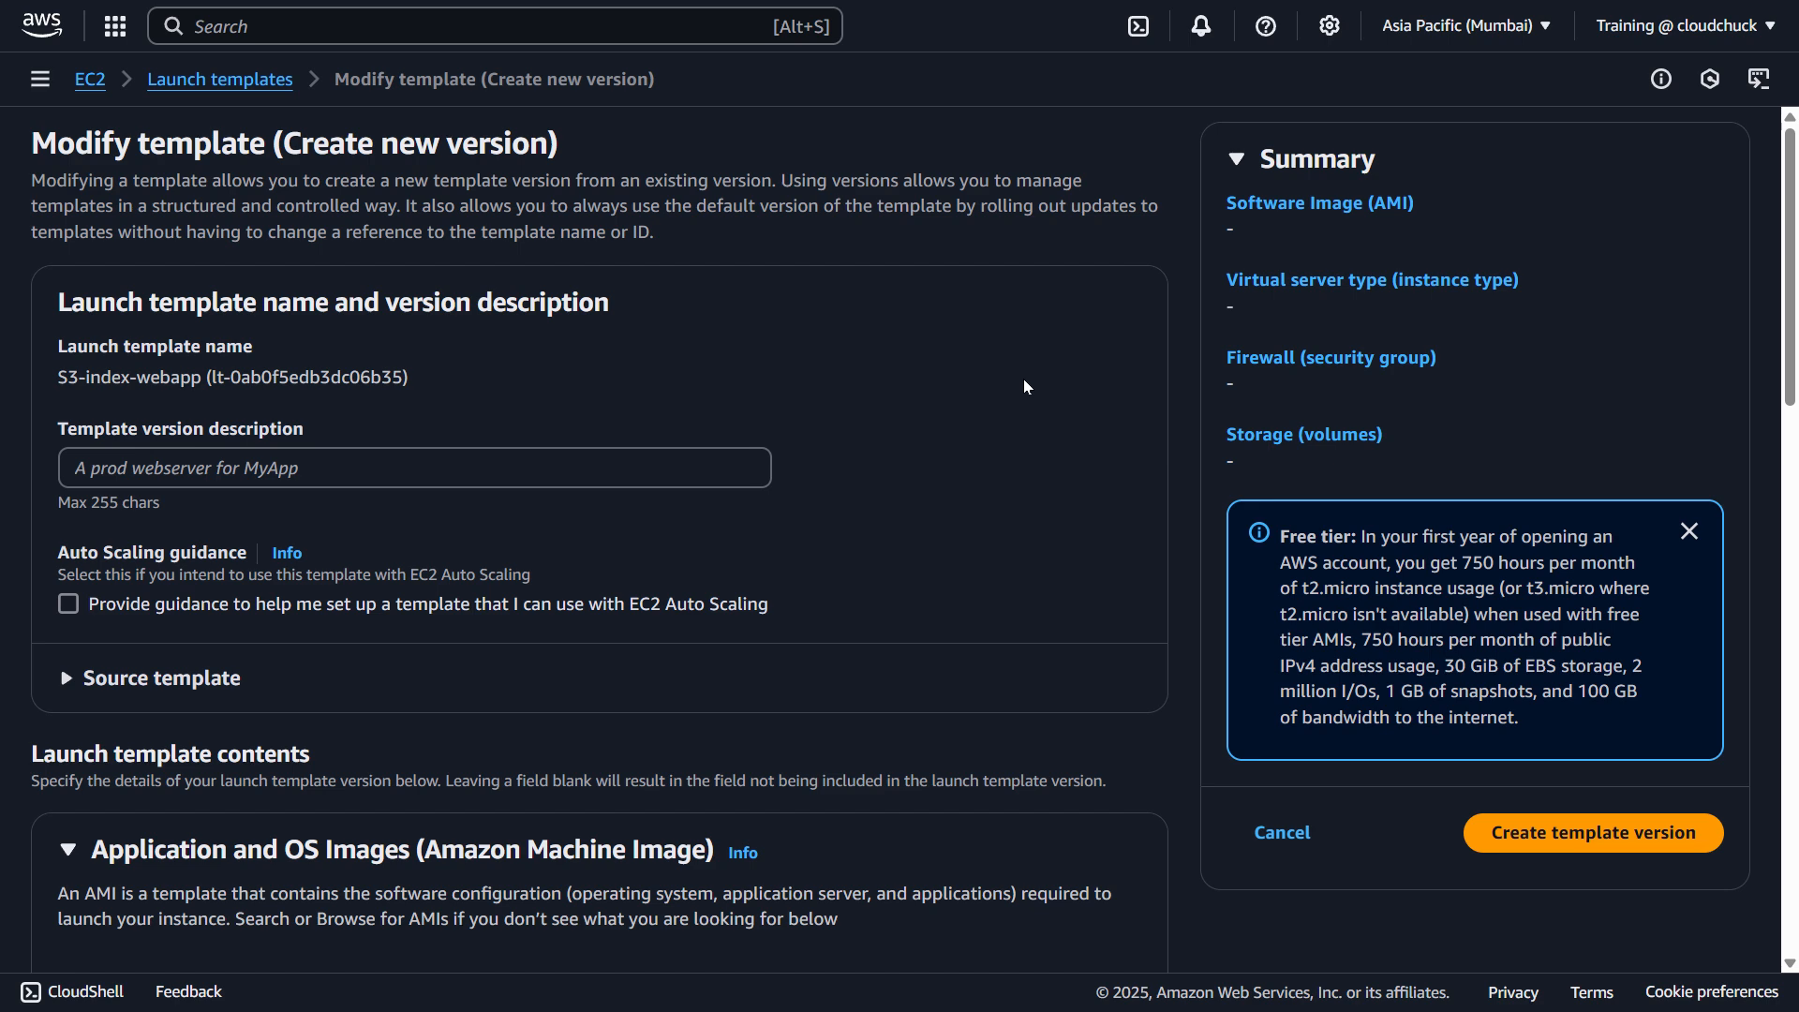
pyautogui.scroll(-7, 420, 477)
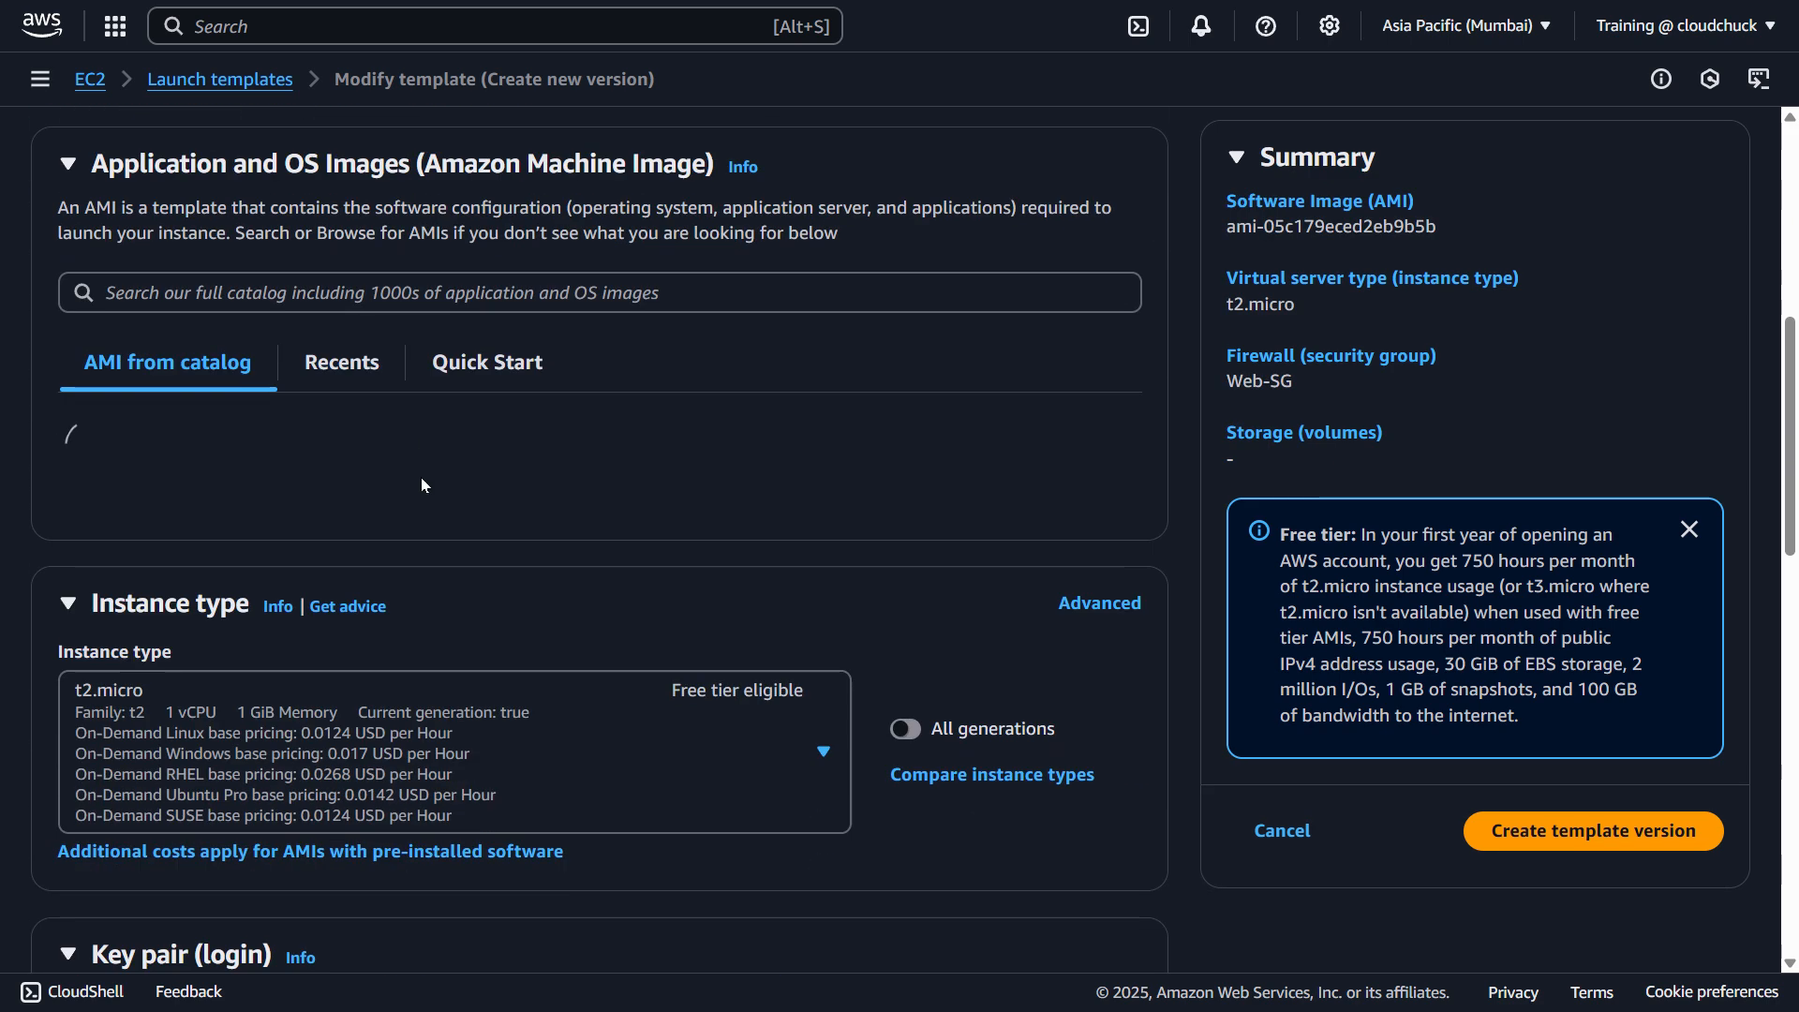
pyautogui.scroll(-3, 221, 493)
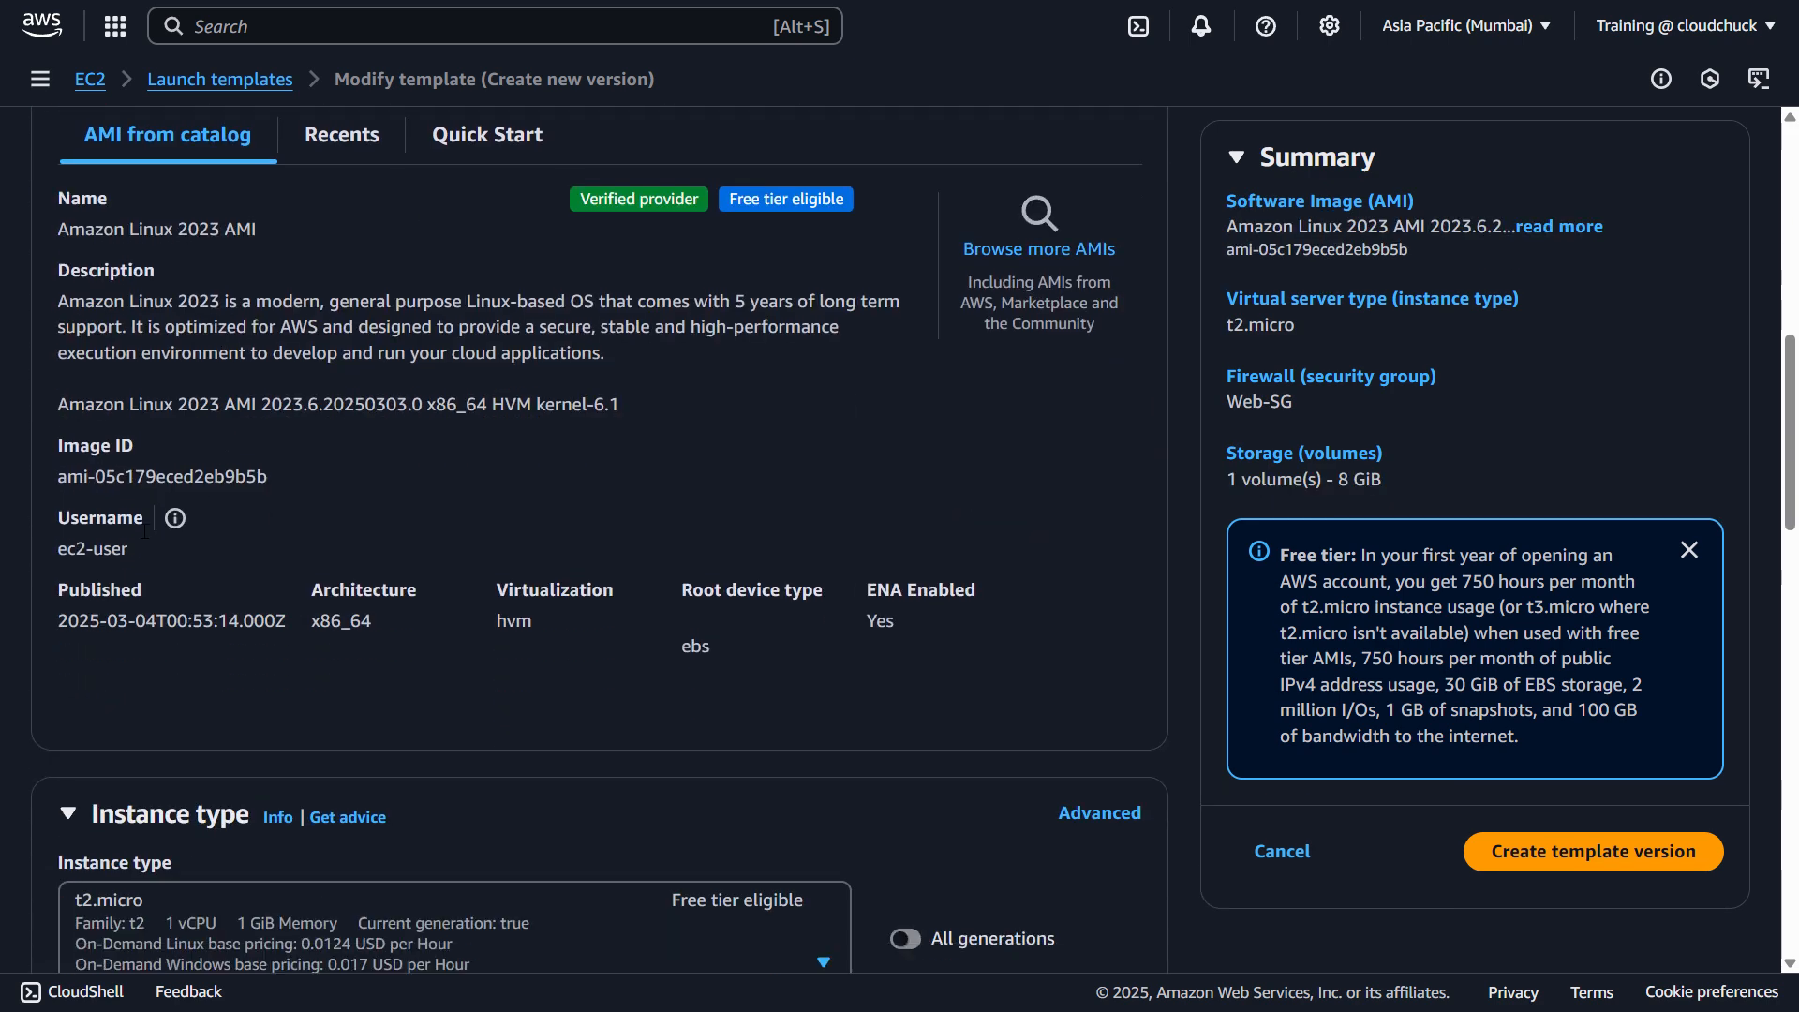
pyautogui.scroll(-5, 214, 563)
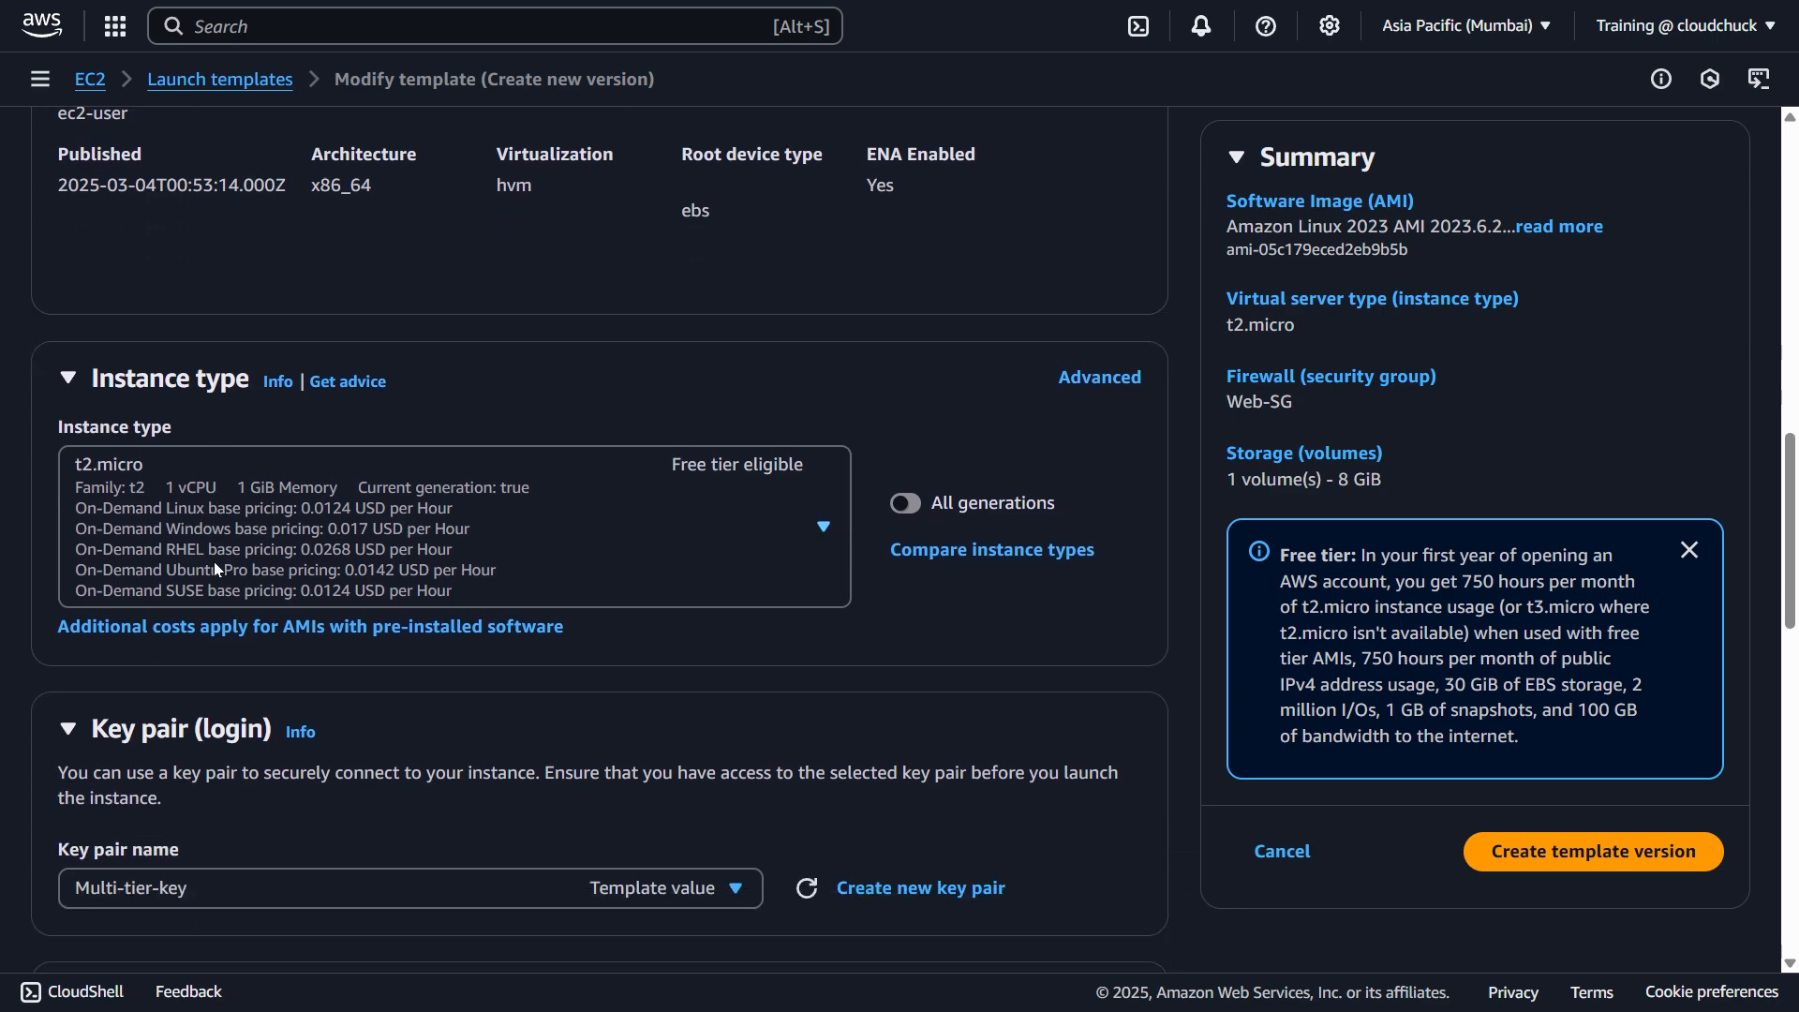
pyautogui.scroll(-1, 215, 563)
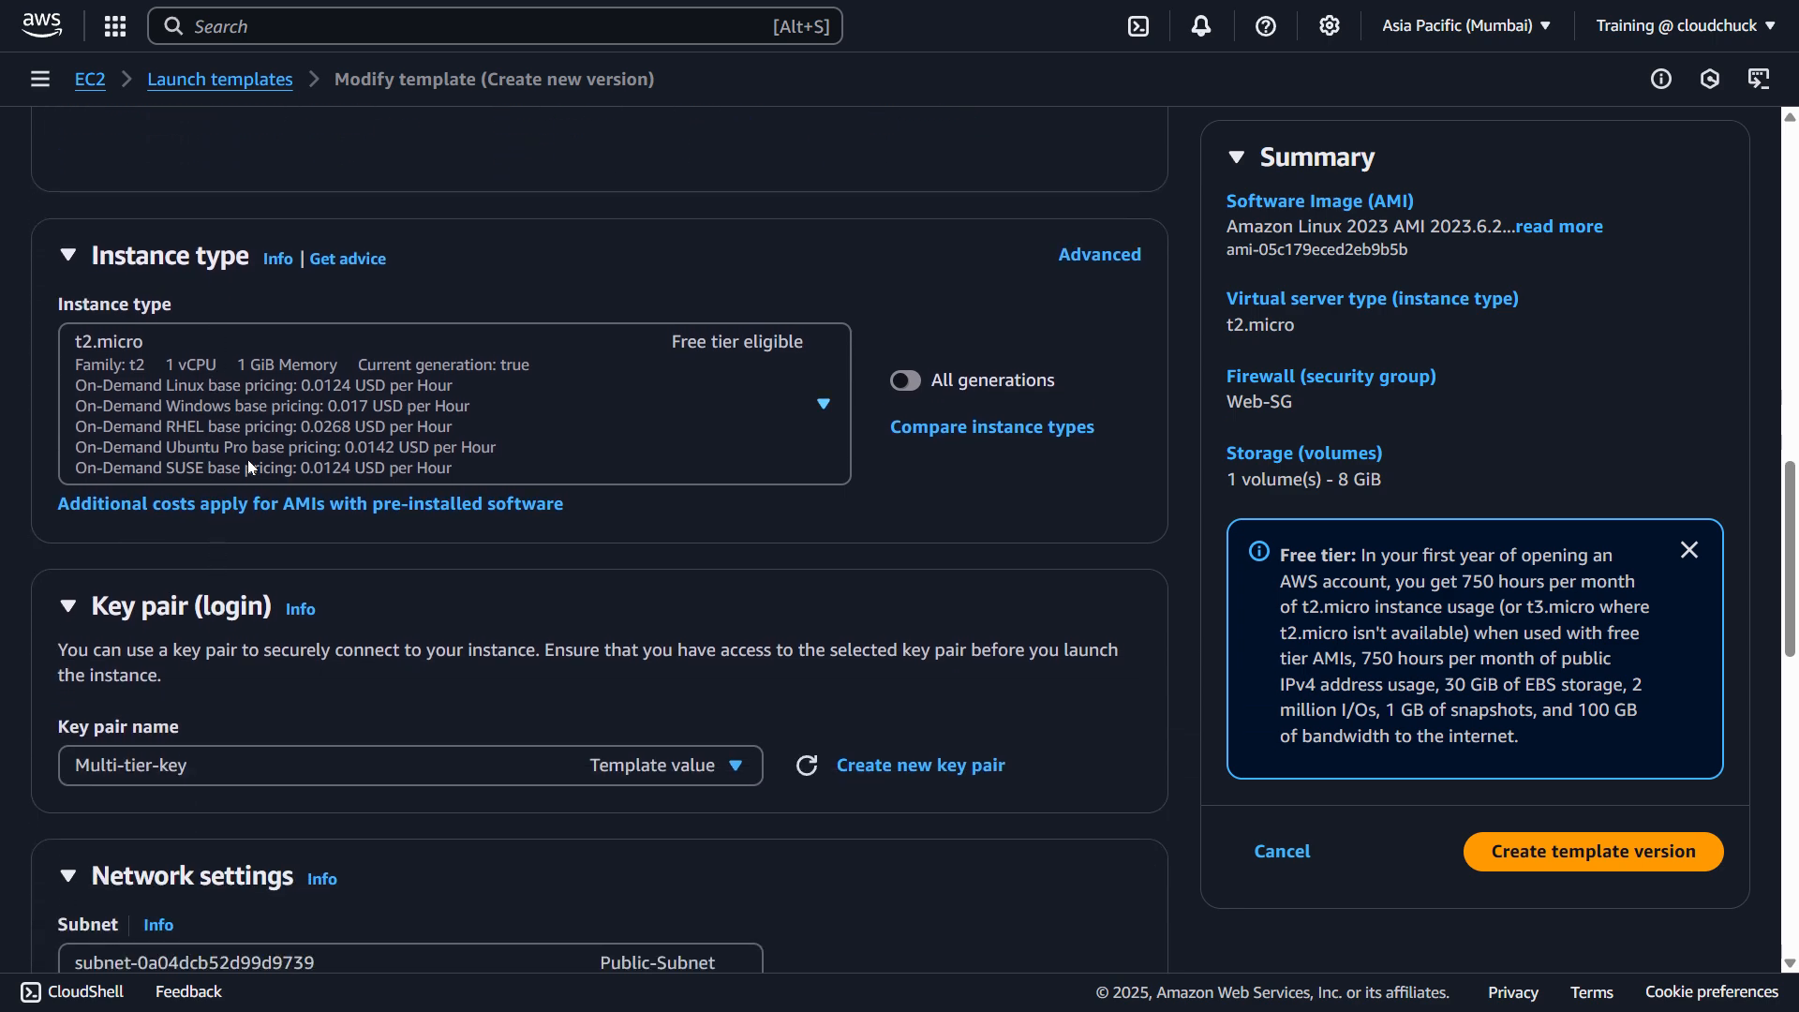
pyautogui.scroll(-4, 247, 465)
pyautogui.scroll(-2, 506, 422)
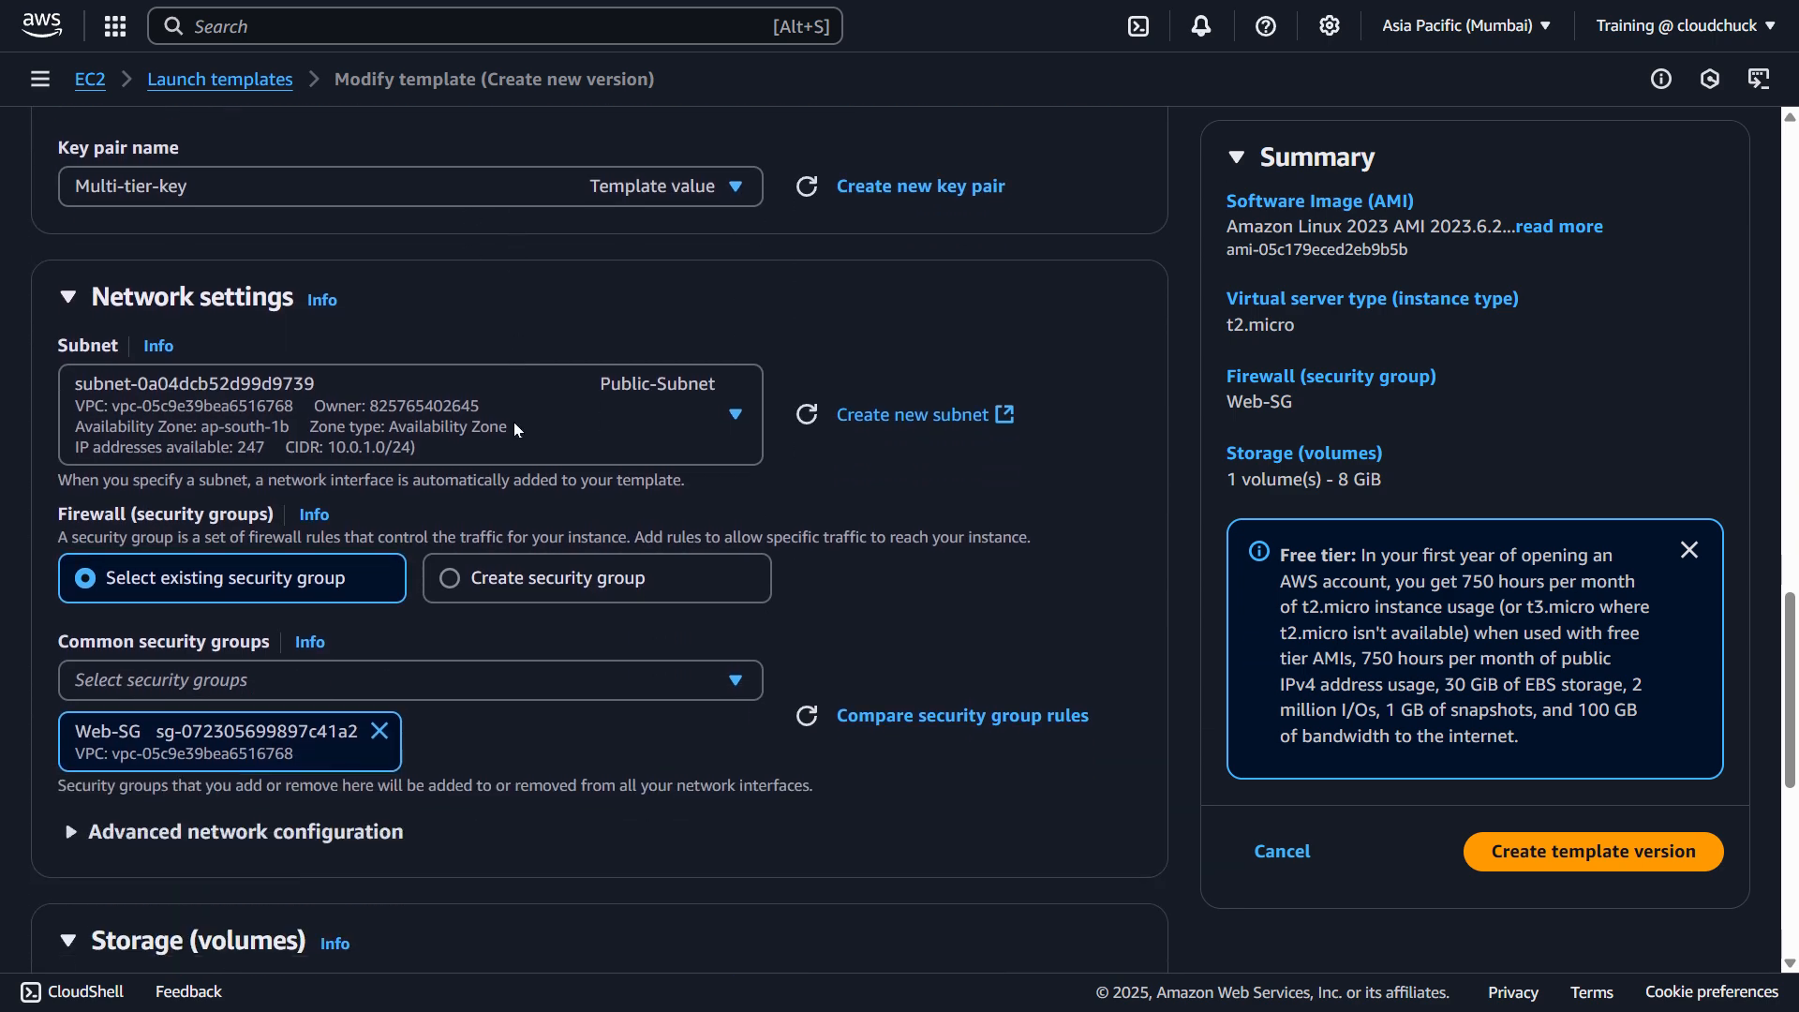
pyautogui.scroll(-1, 515, 426)
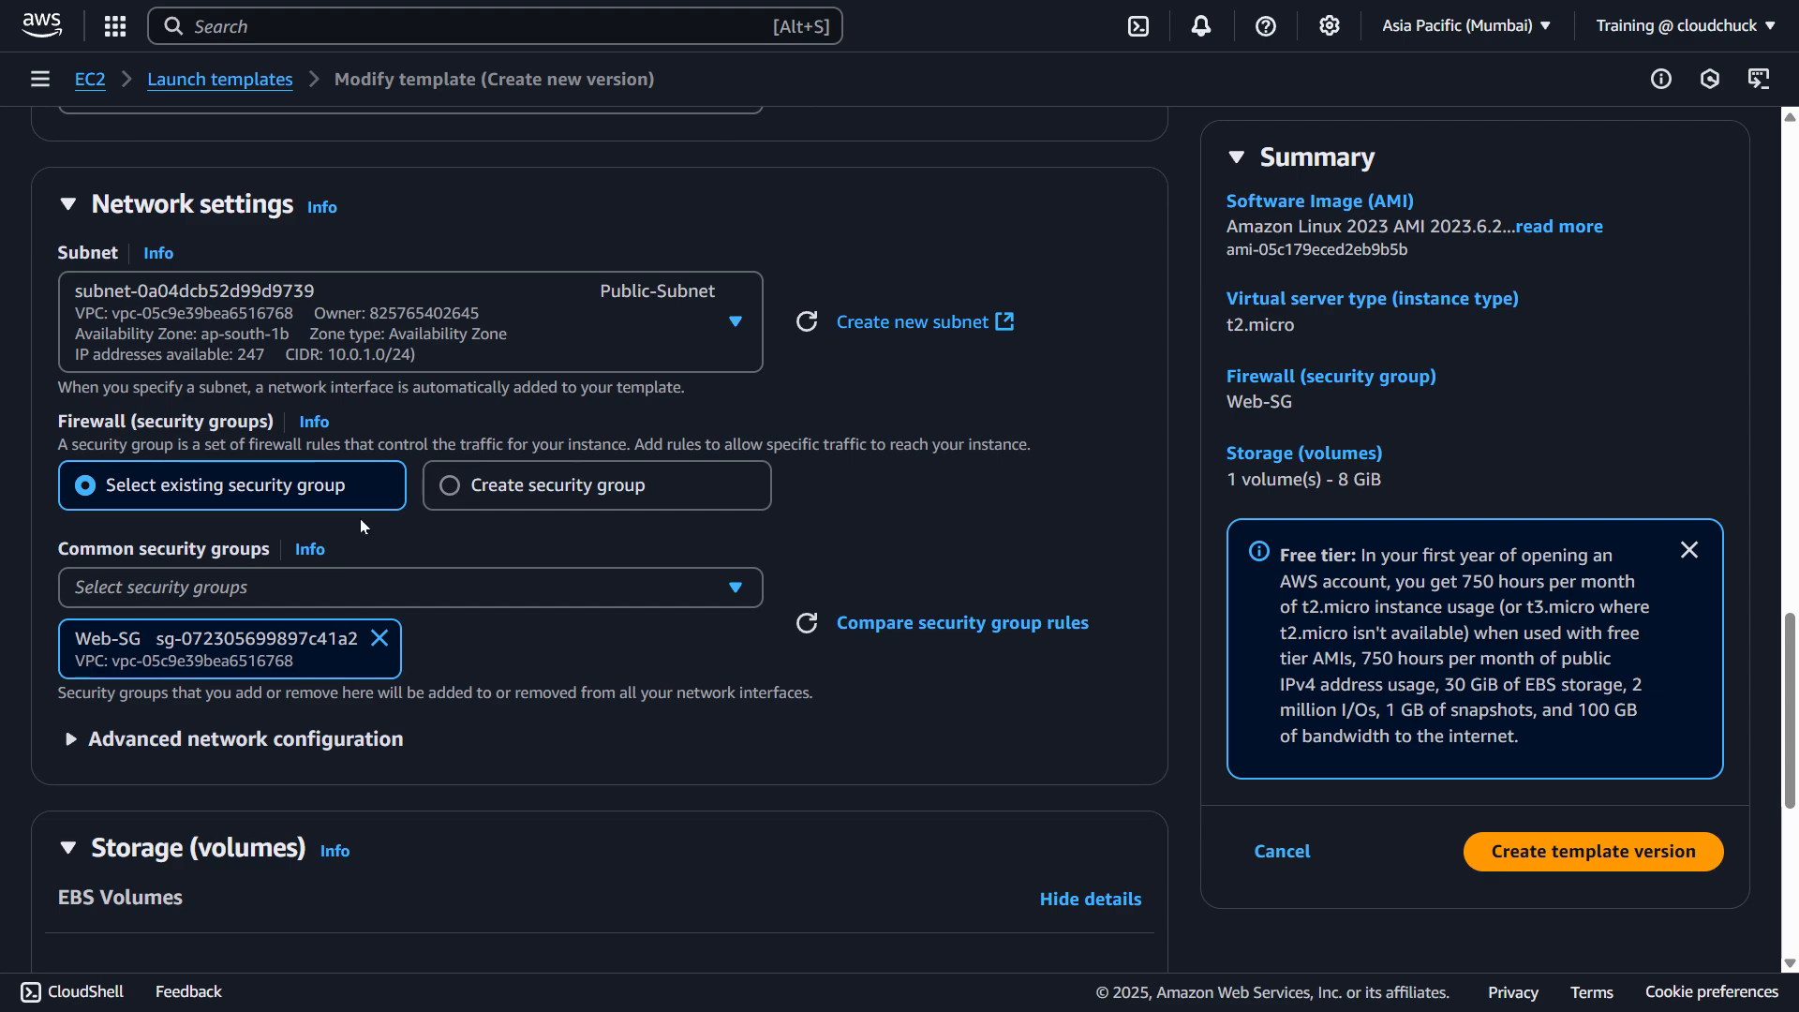
pyautogui.scroll(-3, 100, 636)
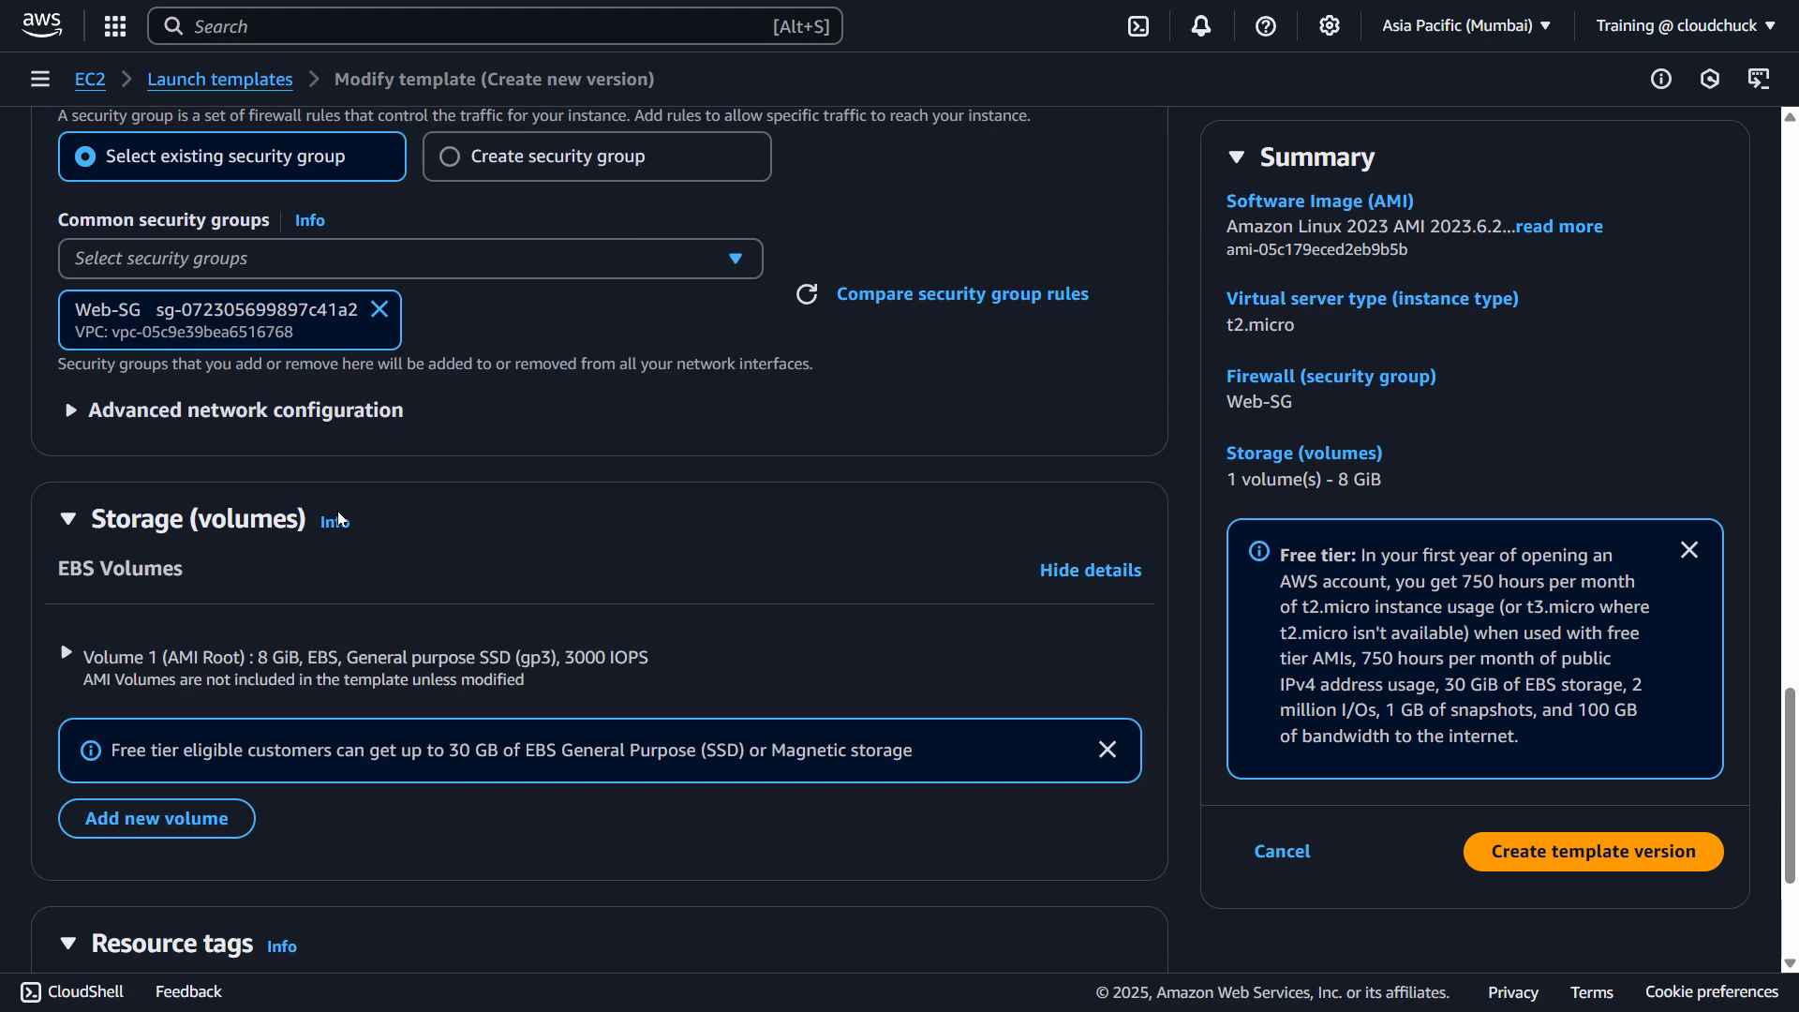
# - Expand the advanced network configuration and review the network interface's auto-assign public IP setting, plus the storage volumes and resource tags
pyautogui.click(75, 410)
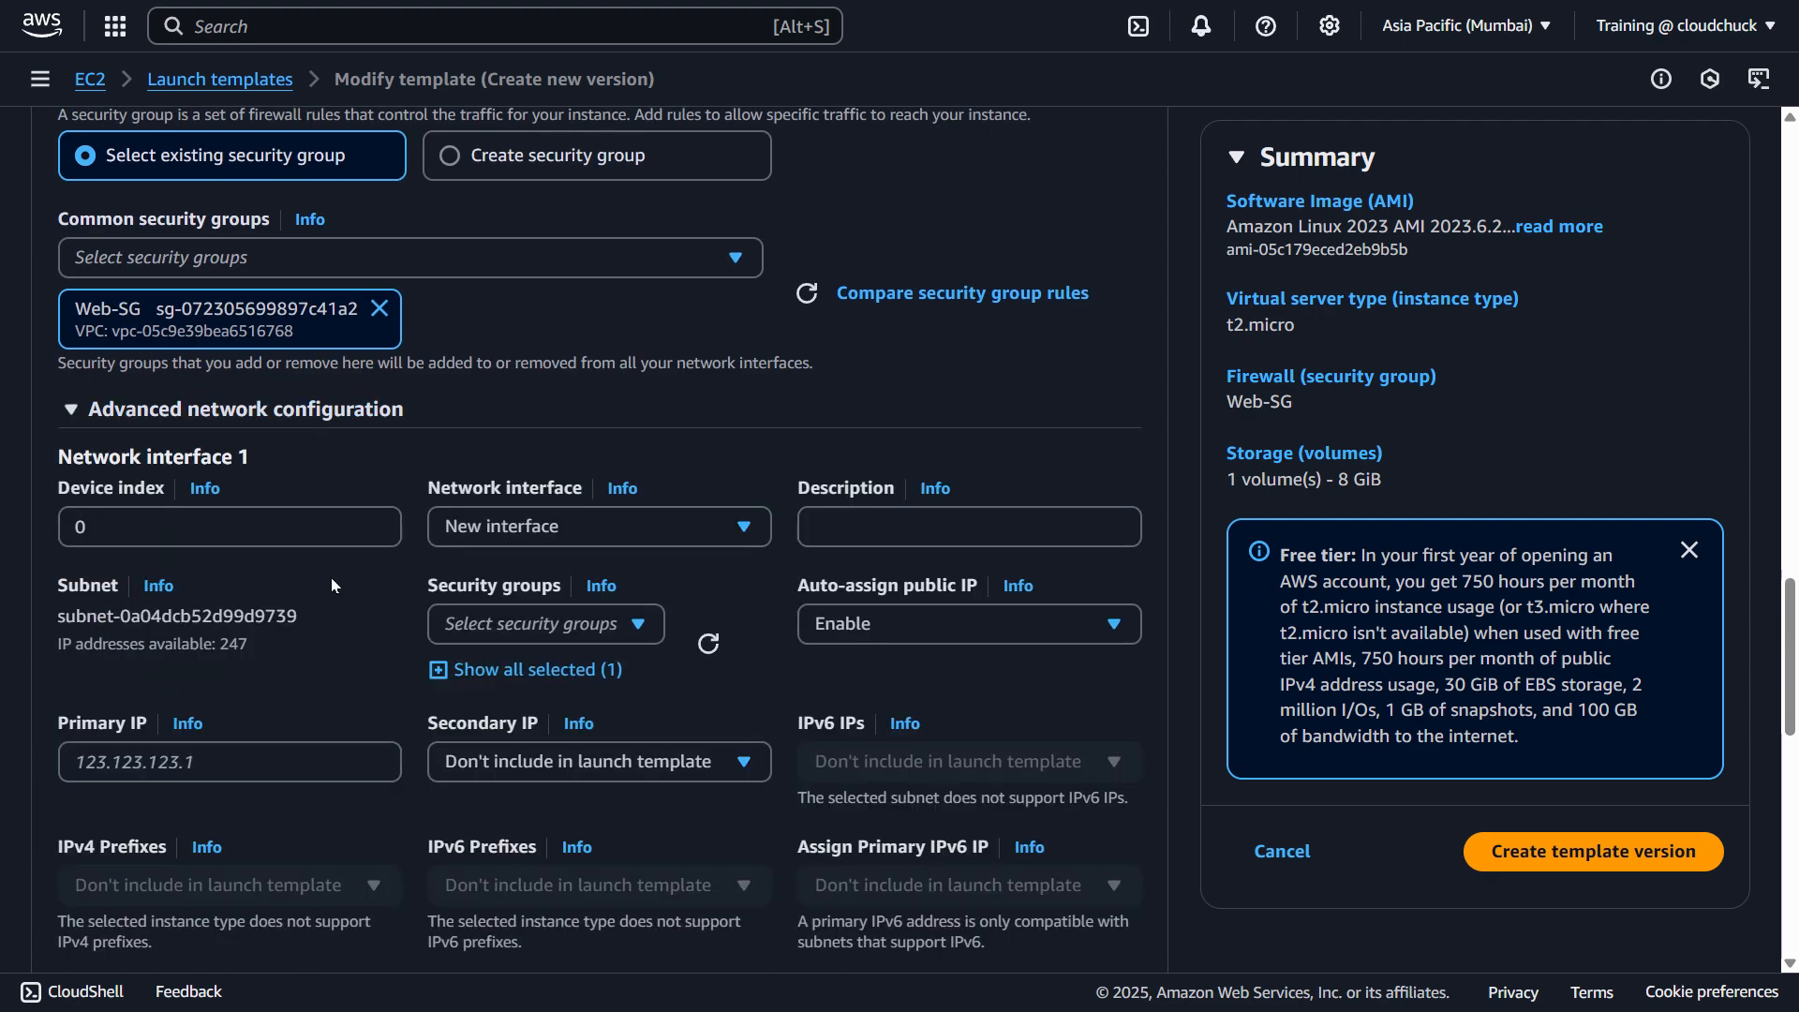
pyautogui.scroll(-2, 330, 578)
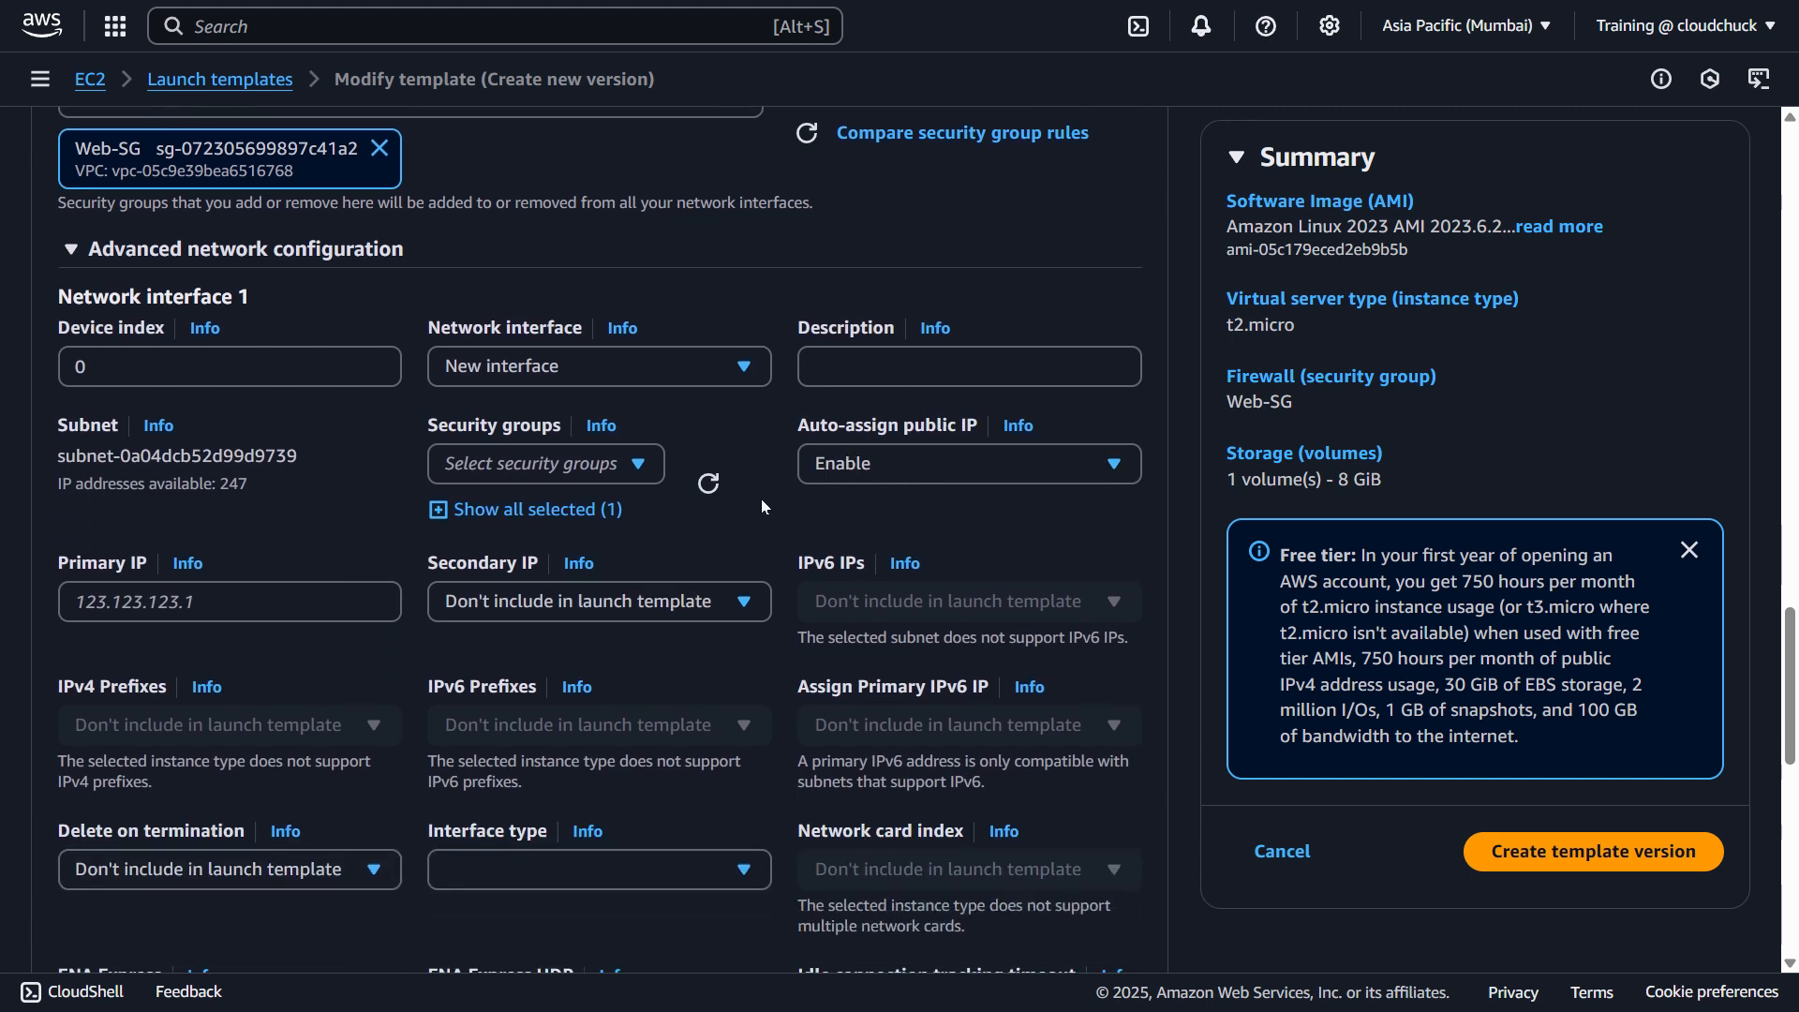
pyautogui.scroll(-1, 761, 499)
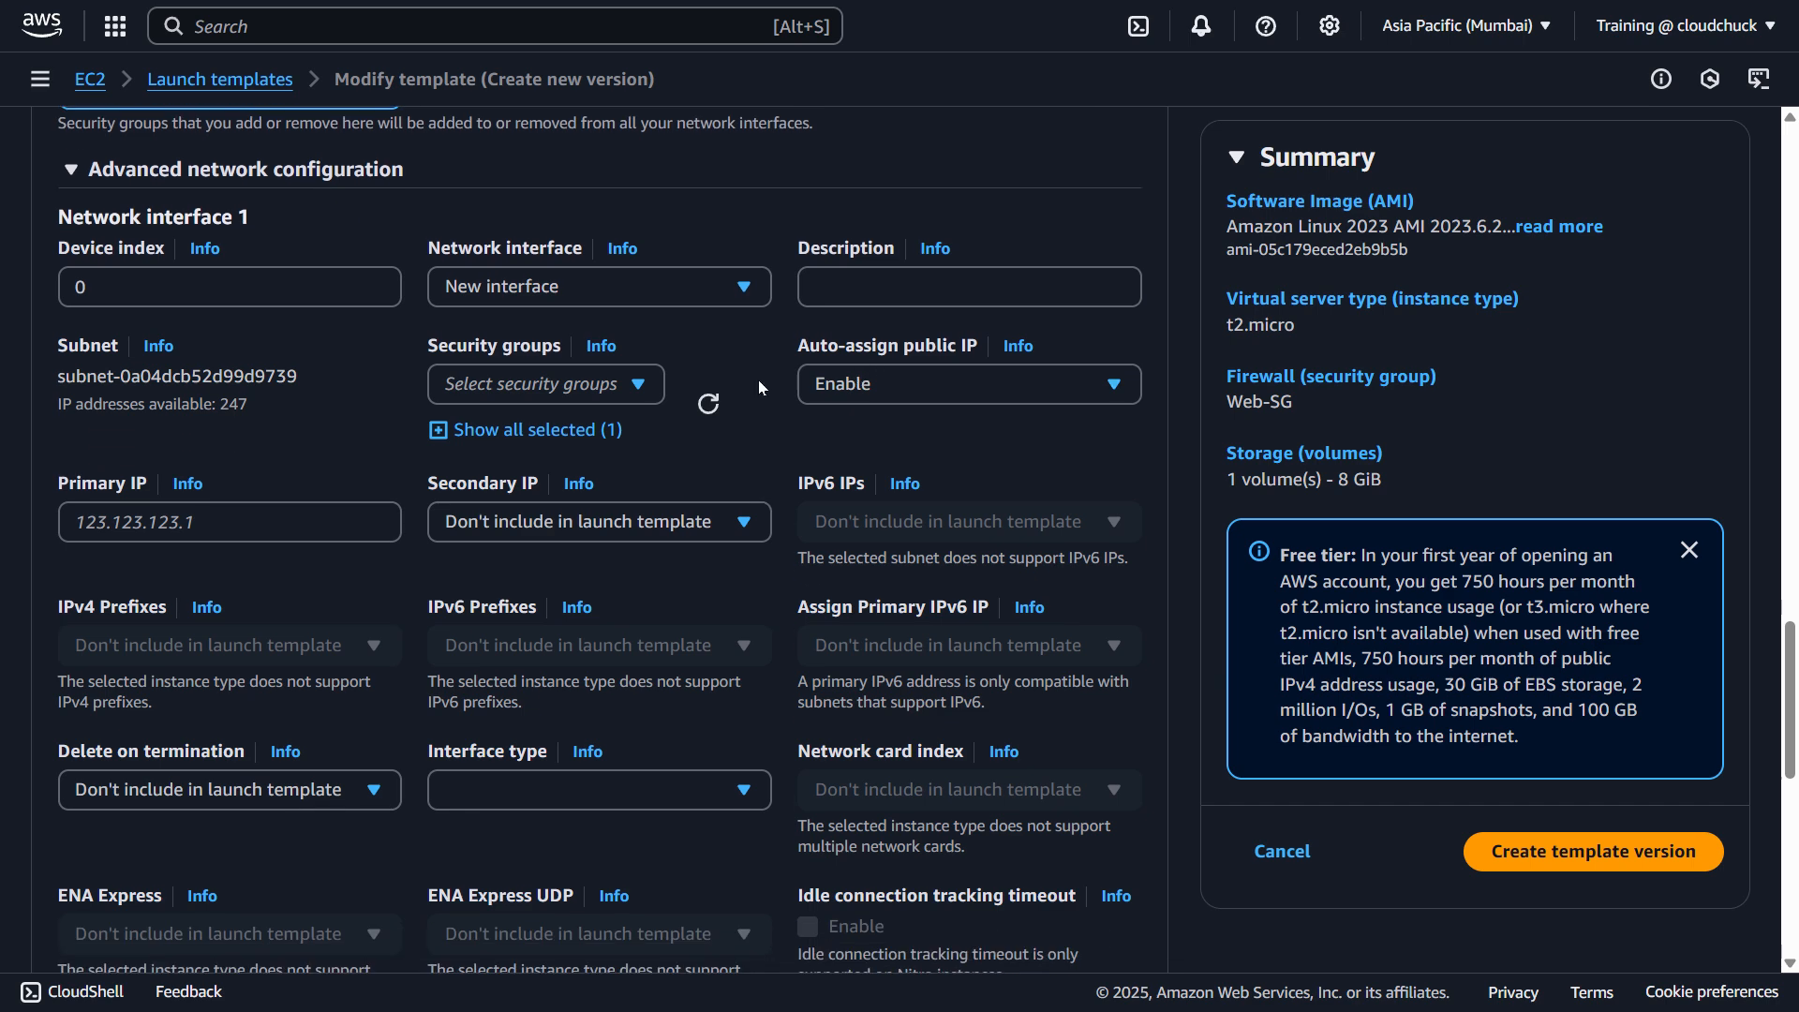
pyautogui.scroll(-5, 821, 453)
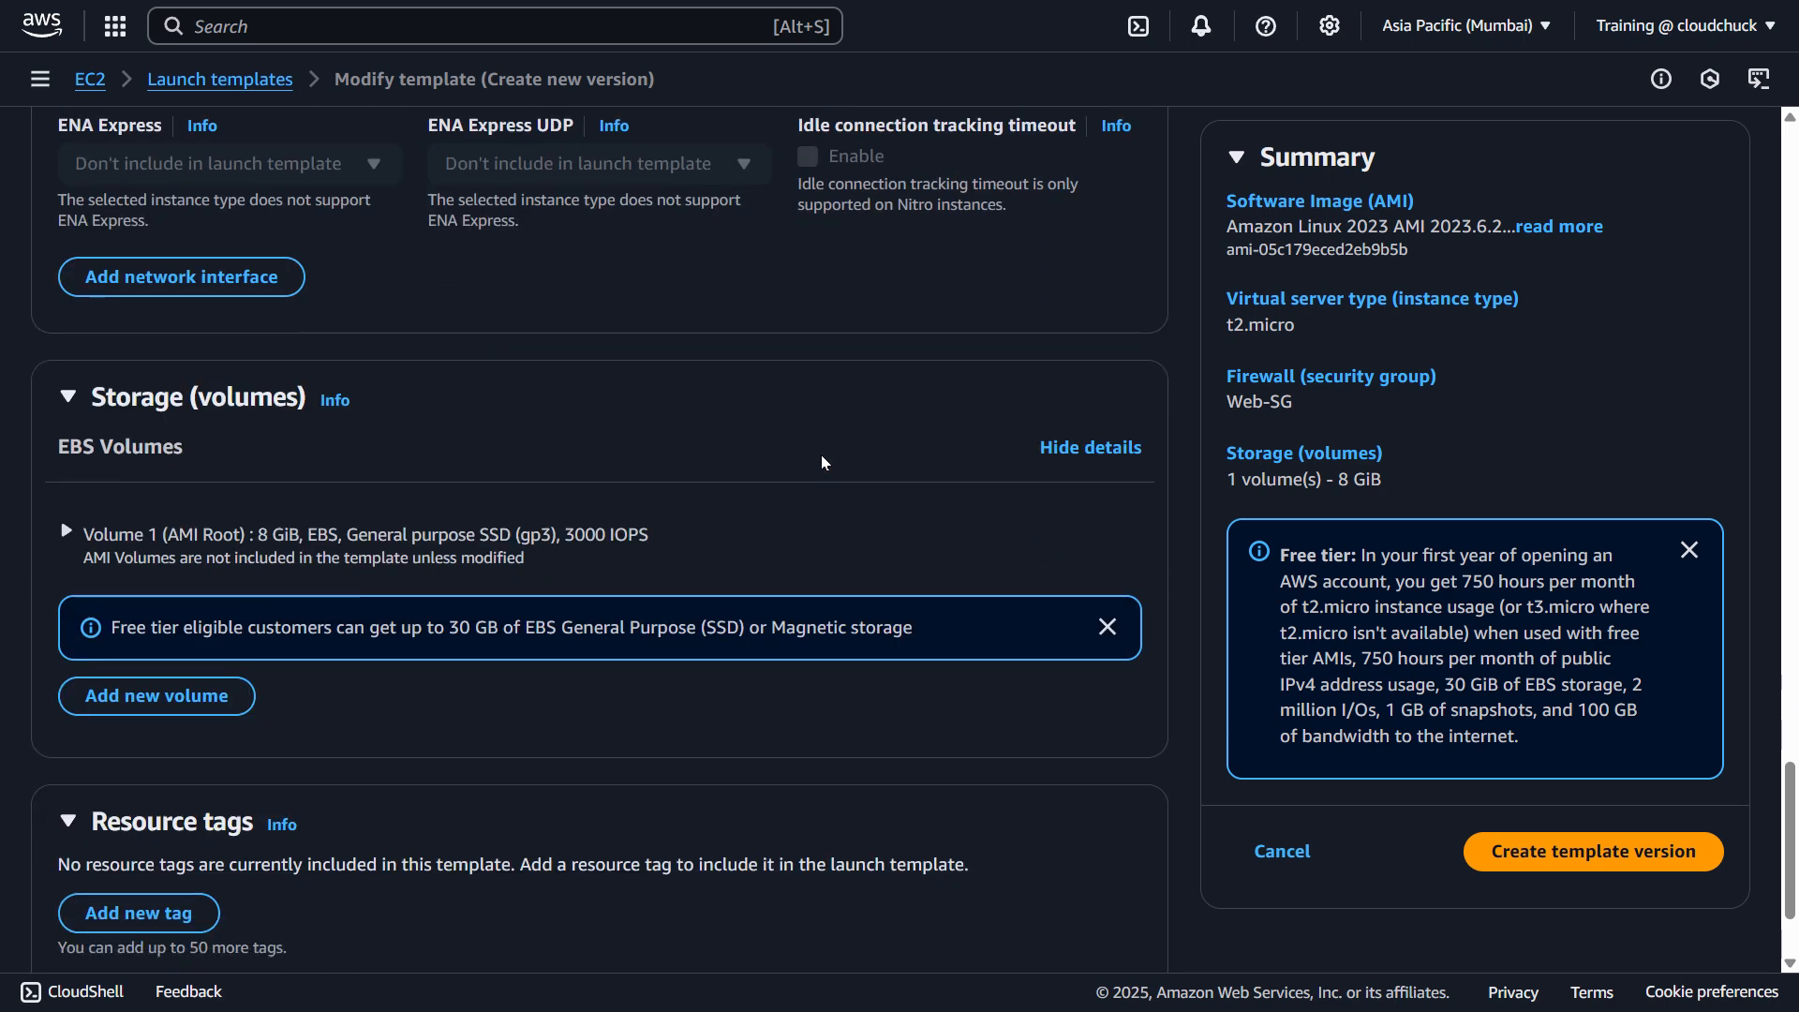
pyautogui.scroll(-2, 797, 457)
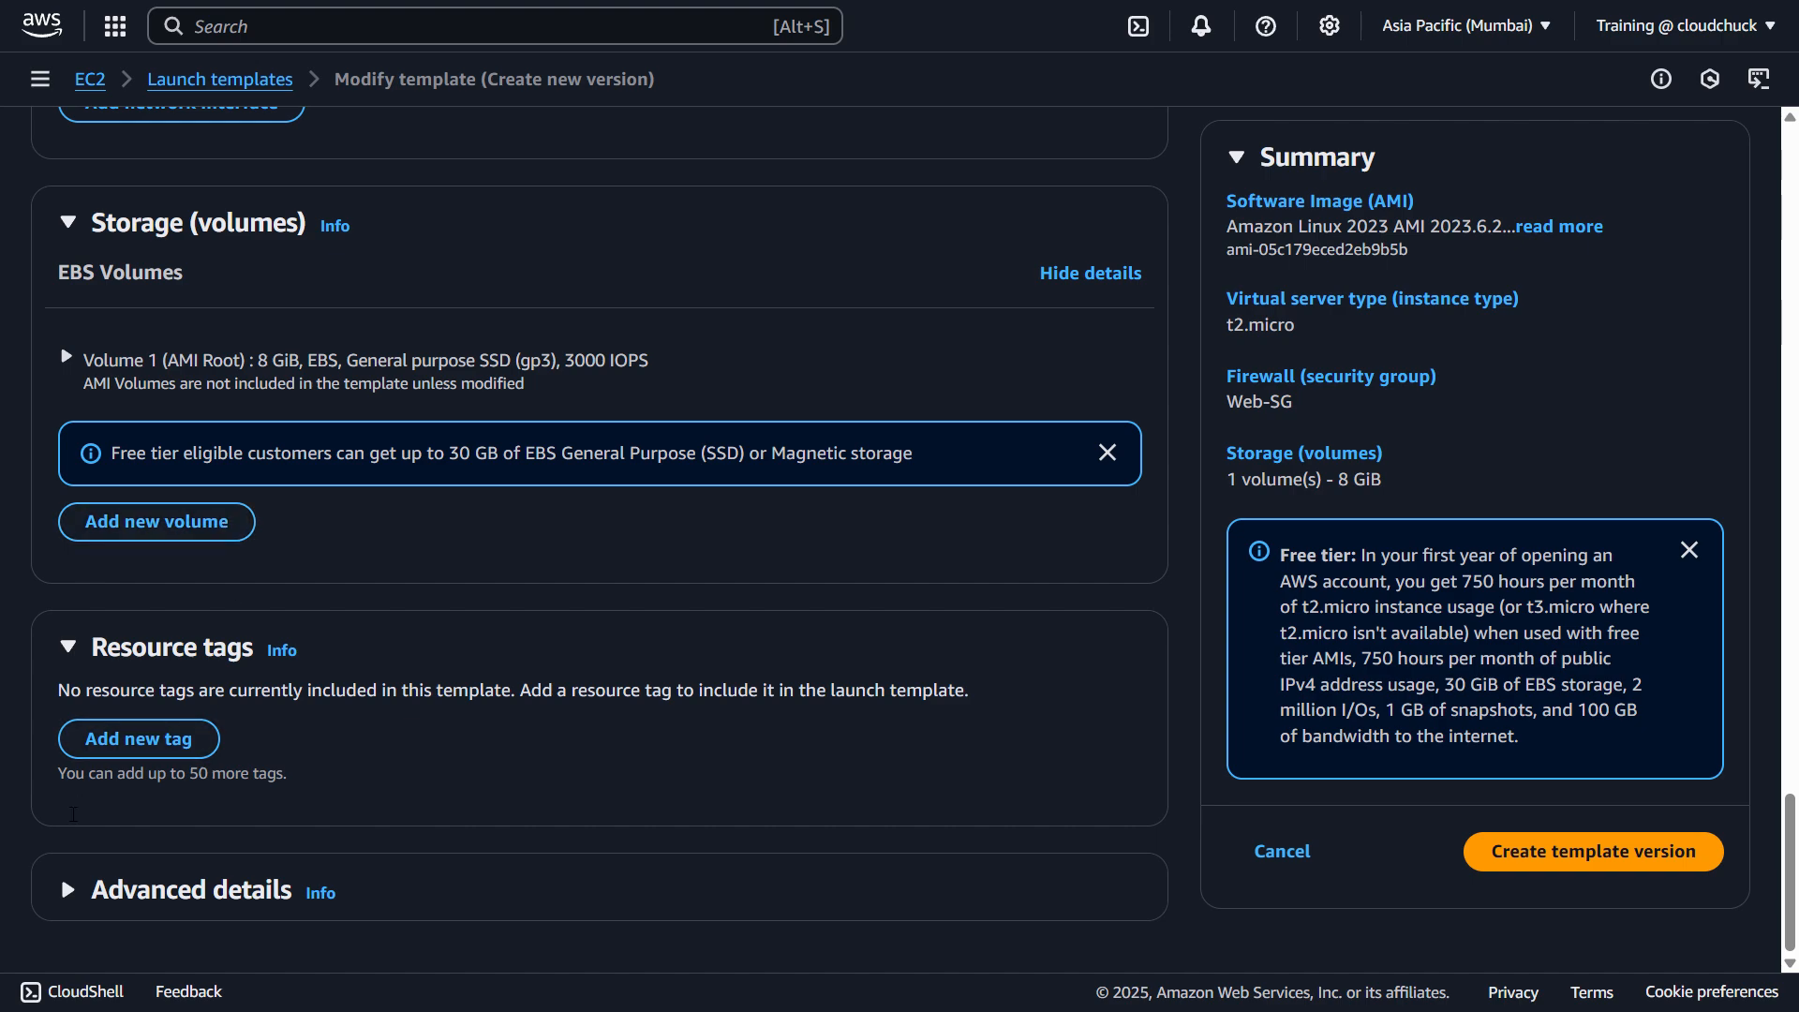
# - Expand the template's advanced details and find the user data script
pyautogui.click(68, 885)
pyautogui.scroll(-7, 469, 694)
pyautogui.scroll(-20, 469, 689)
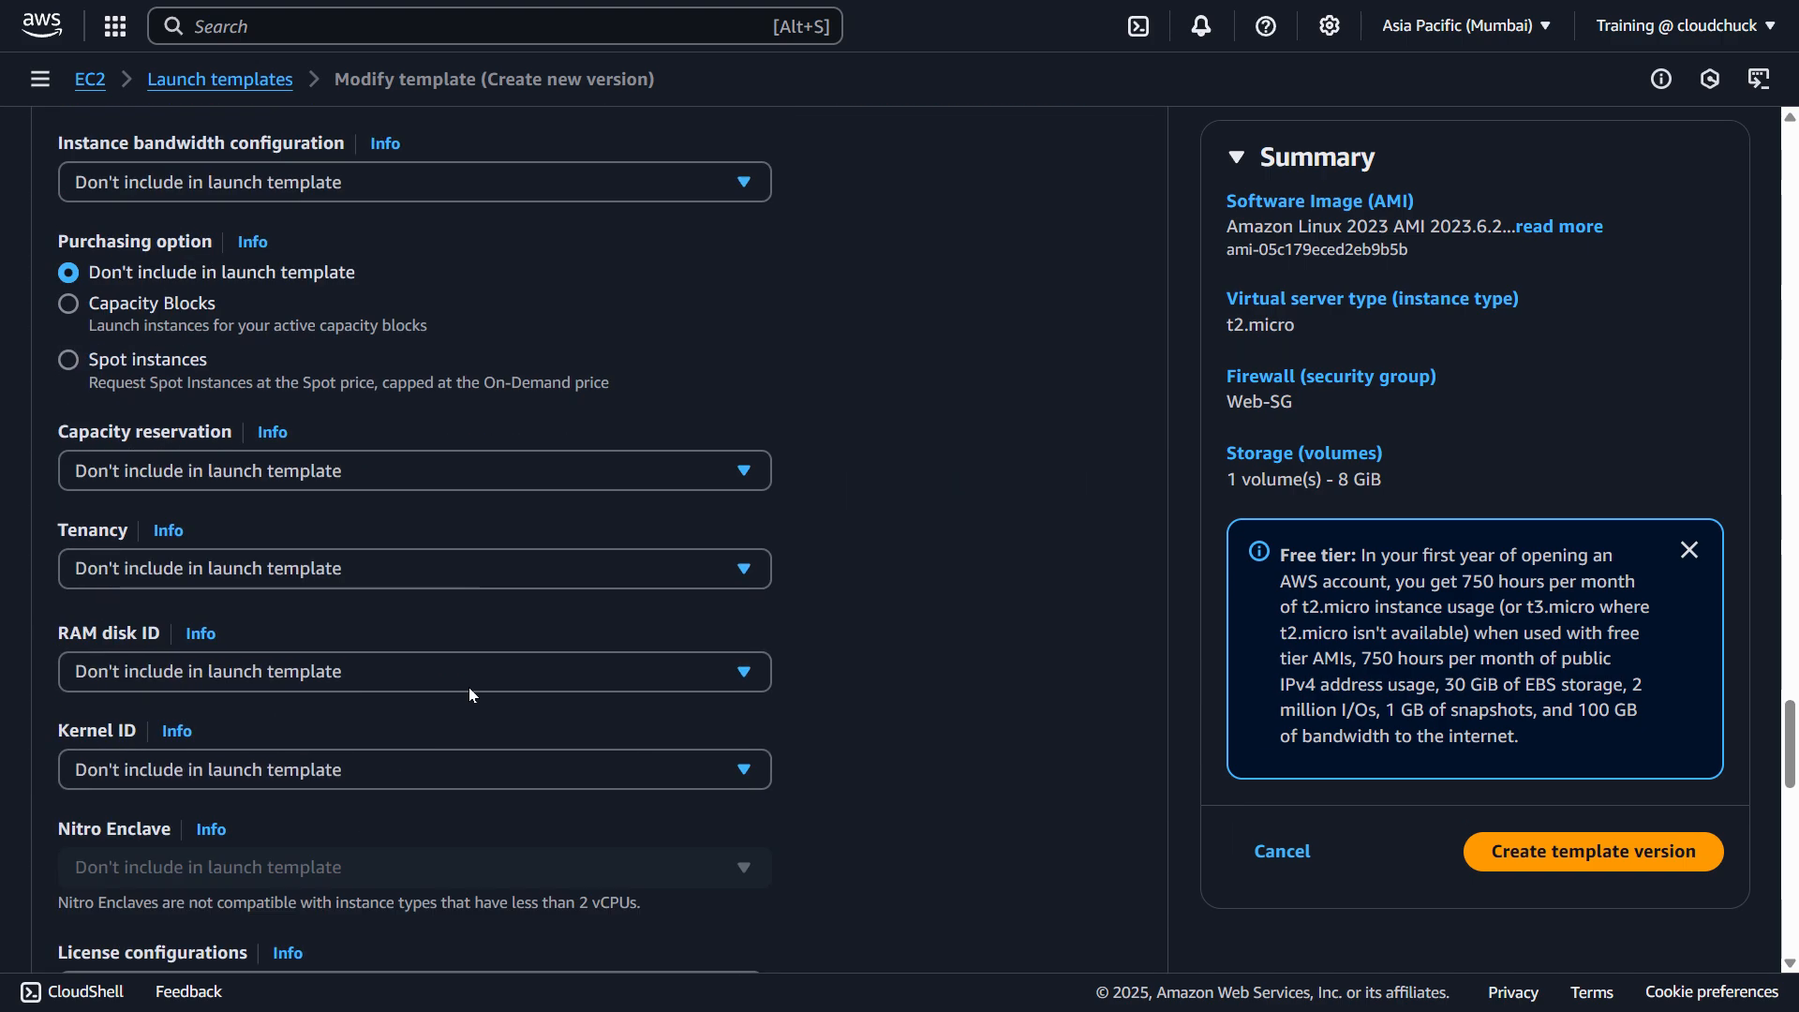
pyautogui.scroll(-9, 469, 693)
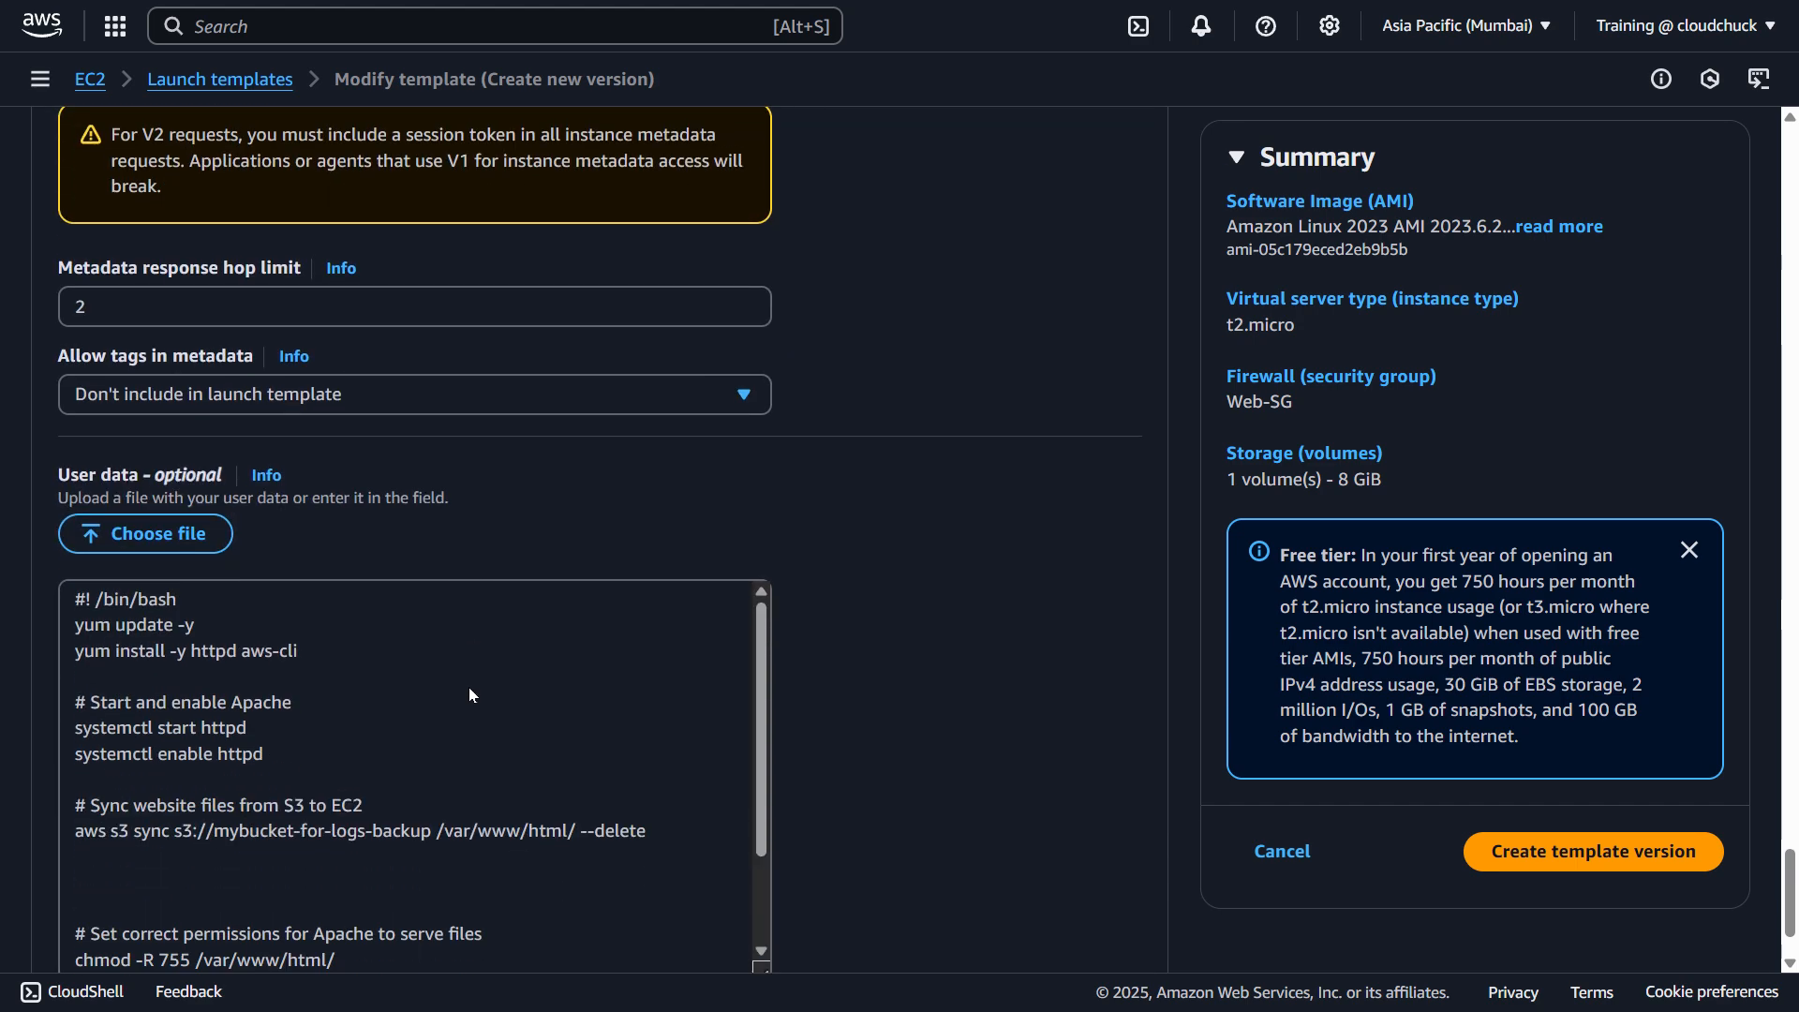
pyautogui.scroll(-2, 254, 768)
pyautogui.scroll(3, 254, 769)
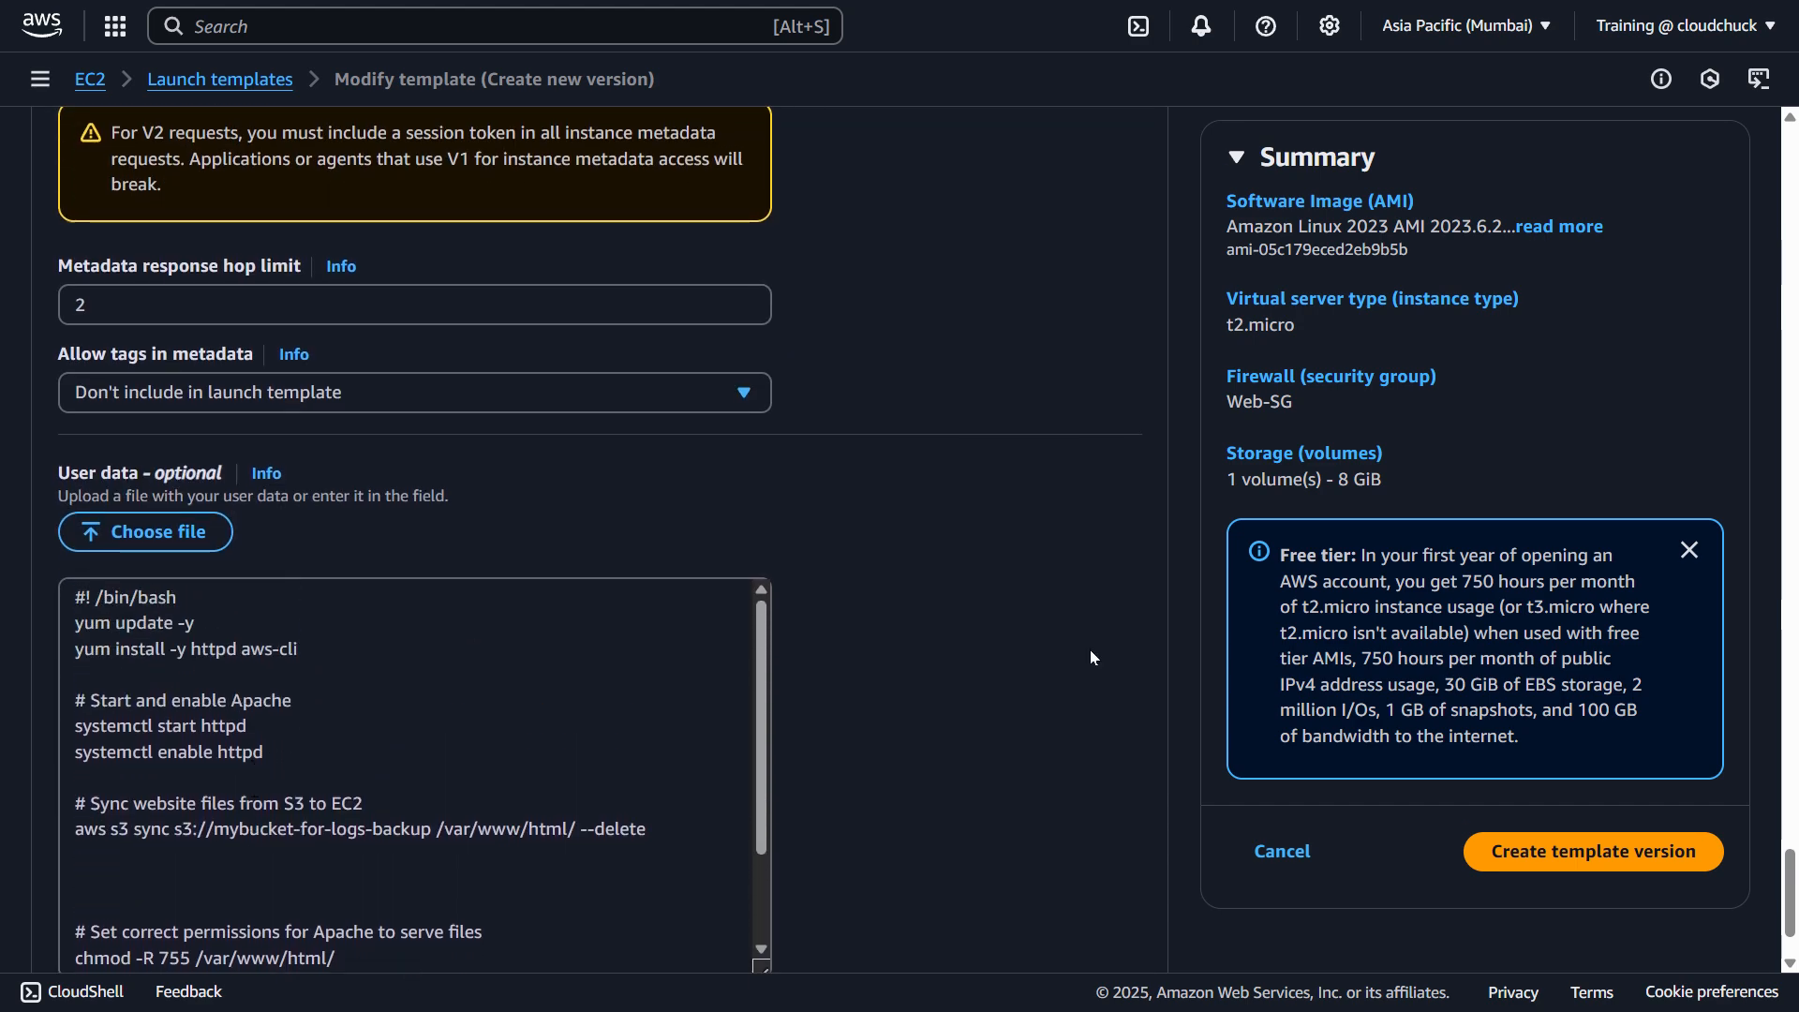
pyautogui.scroll(-2, 1089, 650)
pyautogui.scroll(1, 731, 706)
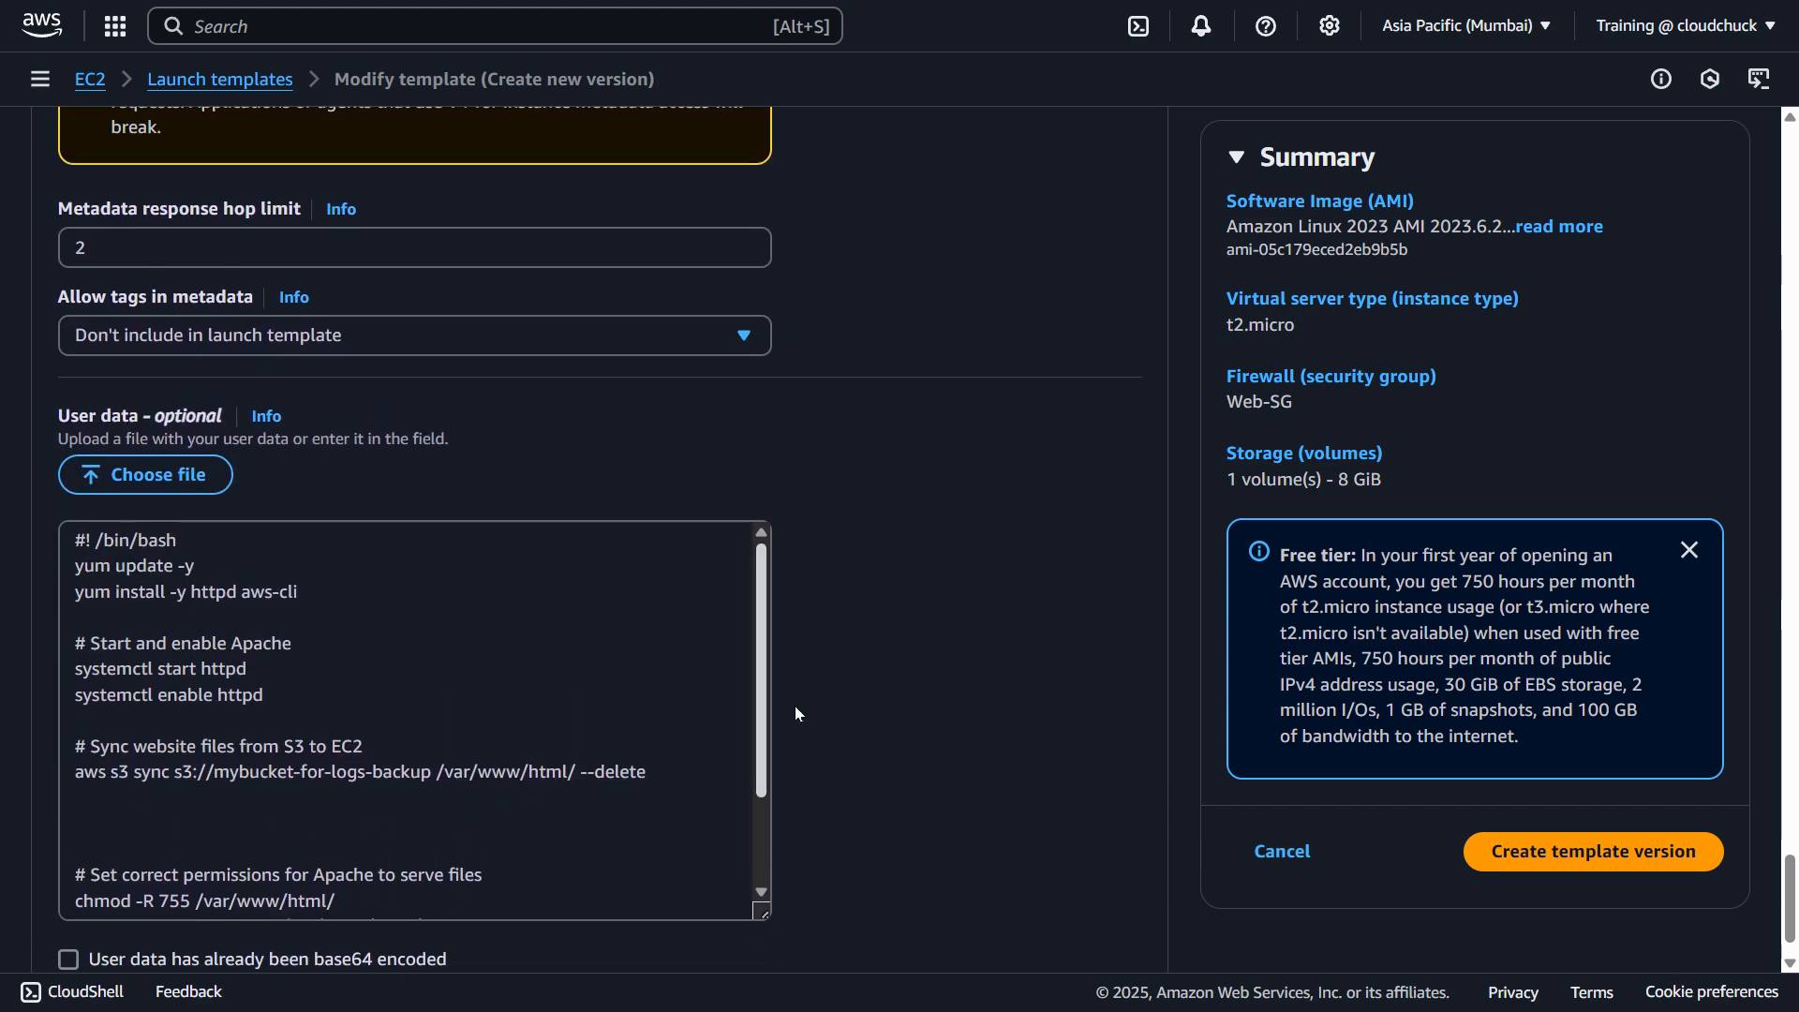
# - Read the user data script's Apache, S3 sync and permission commands, check the IAM instance profile, and cancel the template modification
pyautogui.moveTo(764, 730); pyautogui.dragTo(765, 656)
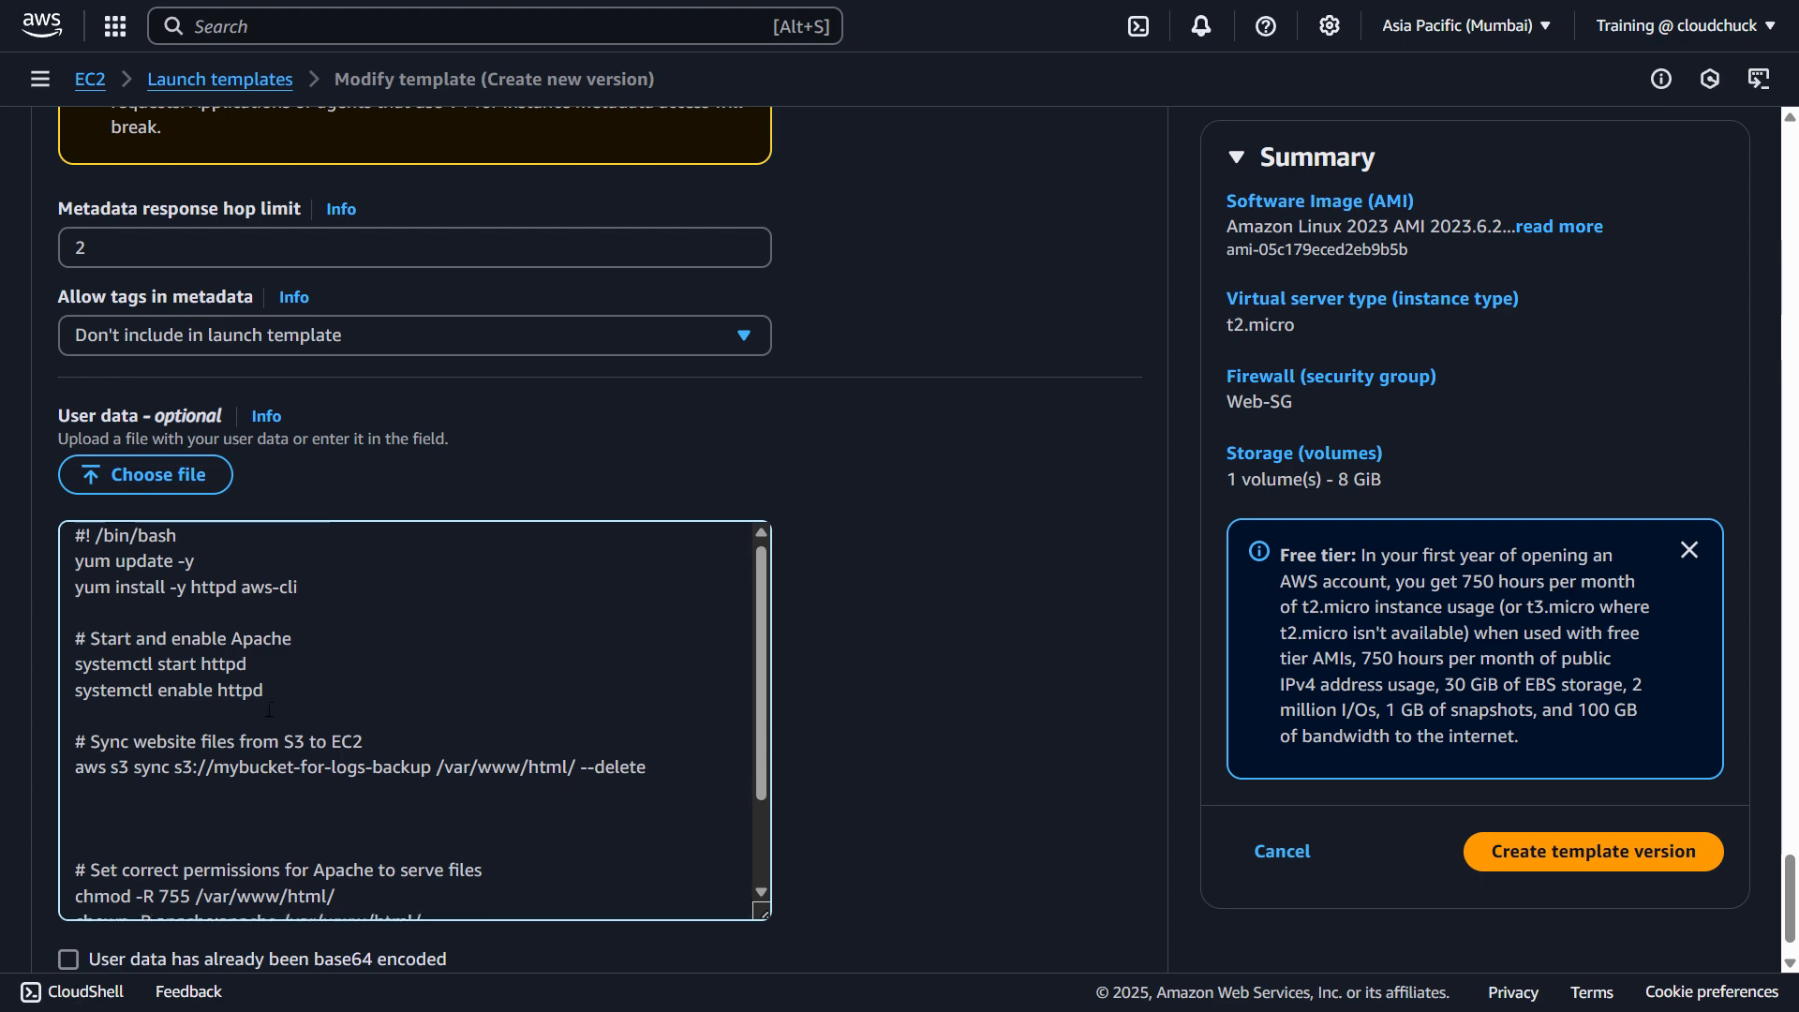
pyautogui.scroll(-2, 269, 710)
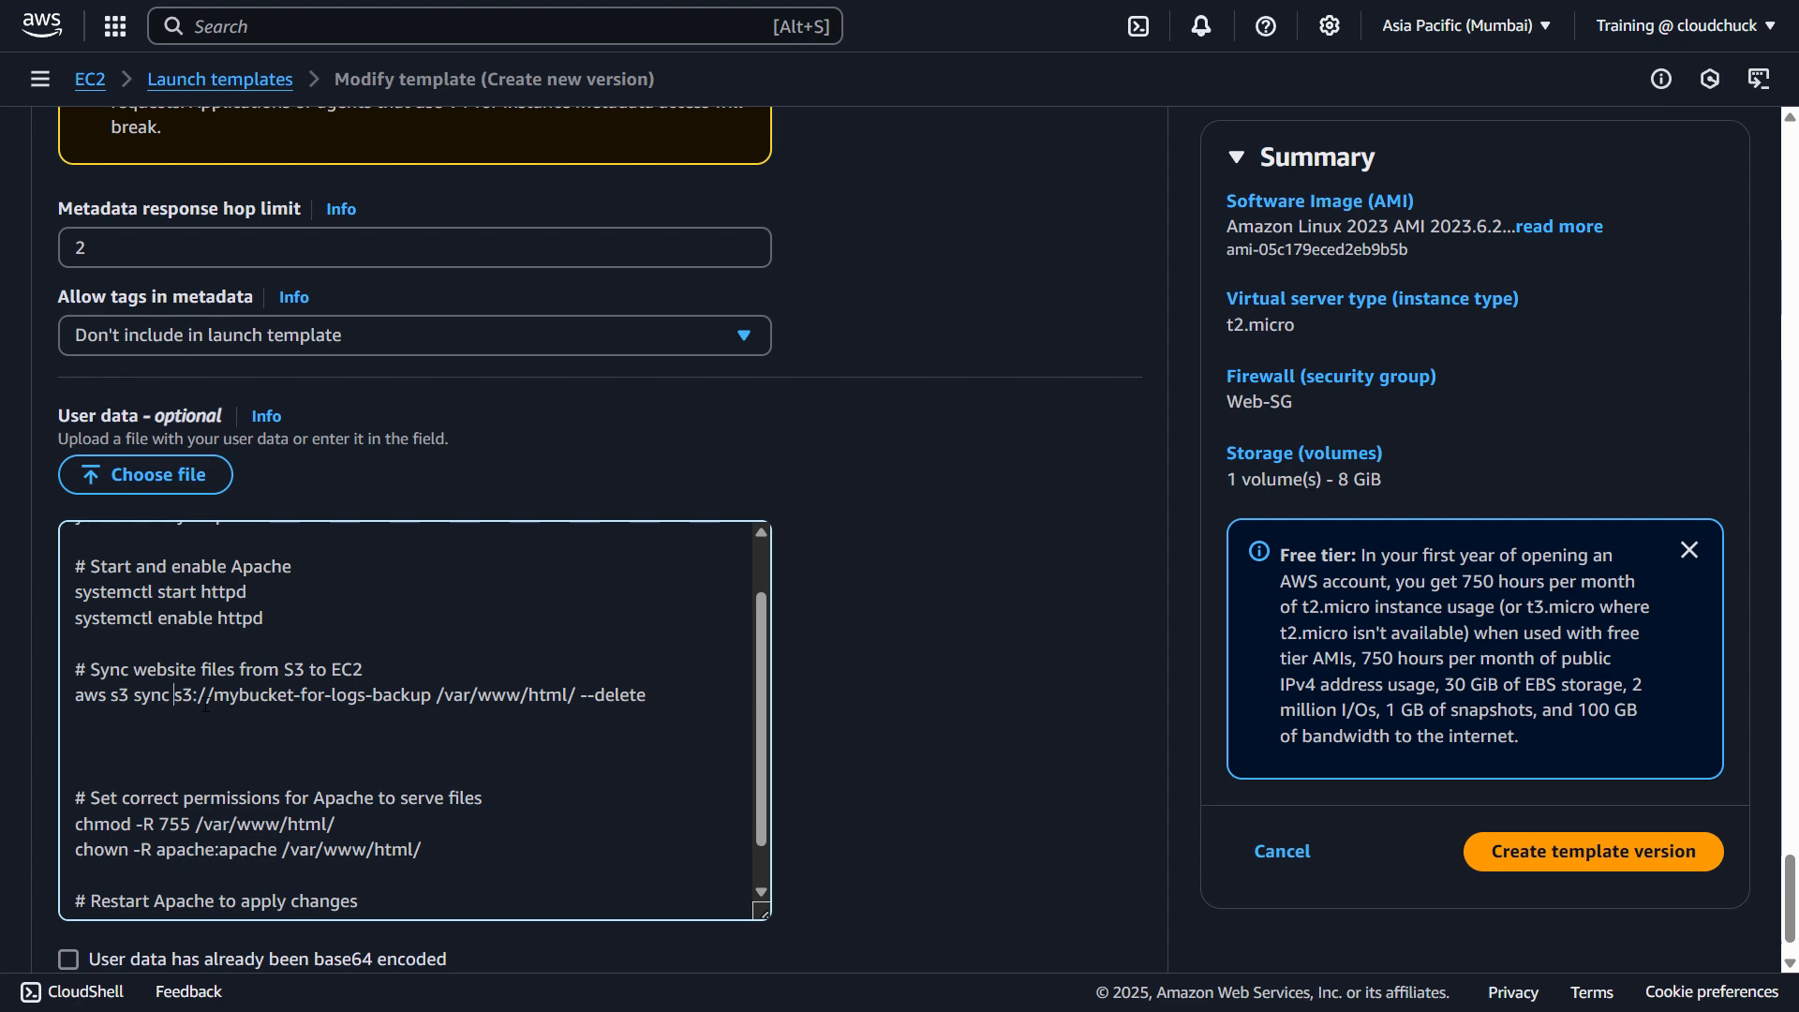
pyautogui.doubleClick(403, 705)
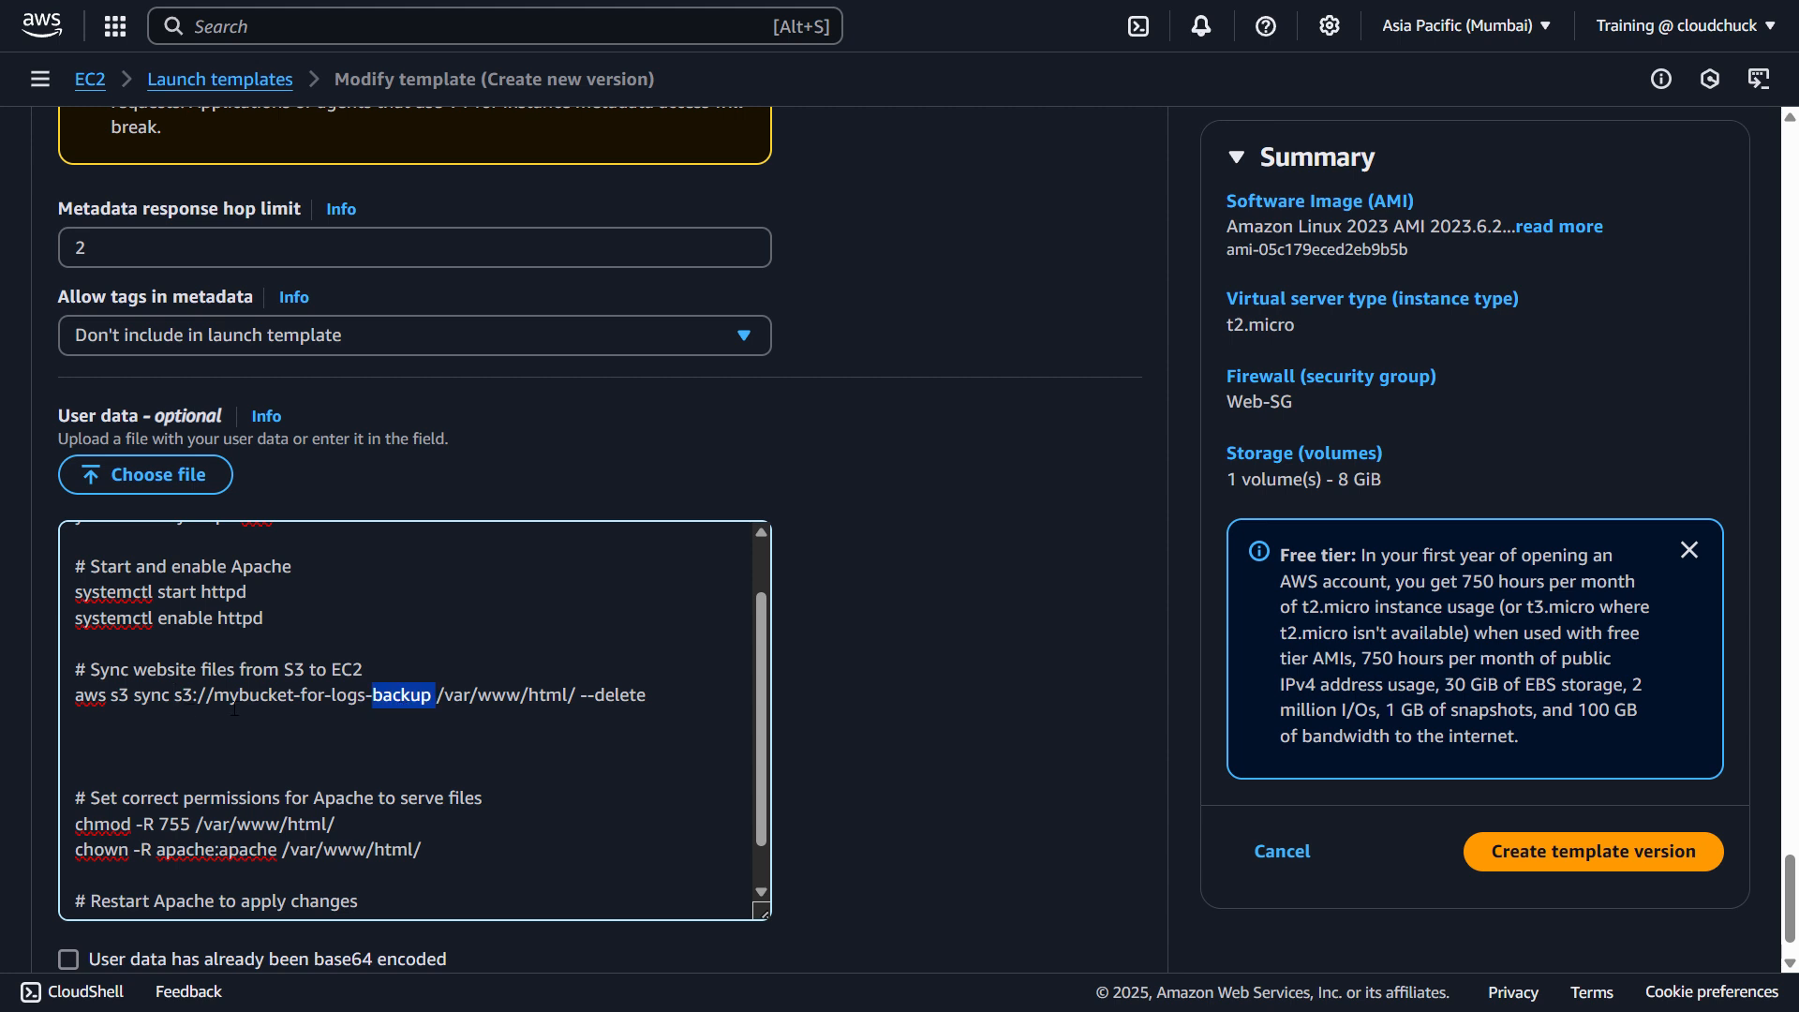
pyautogui.click(444, 715)
pyautogui.scroll(-1, 642, 732)
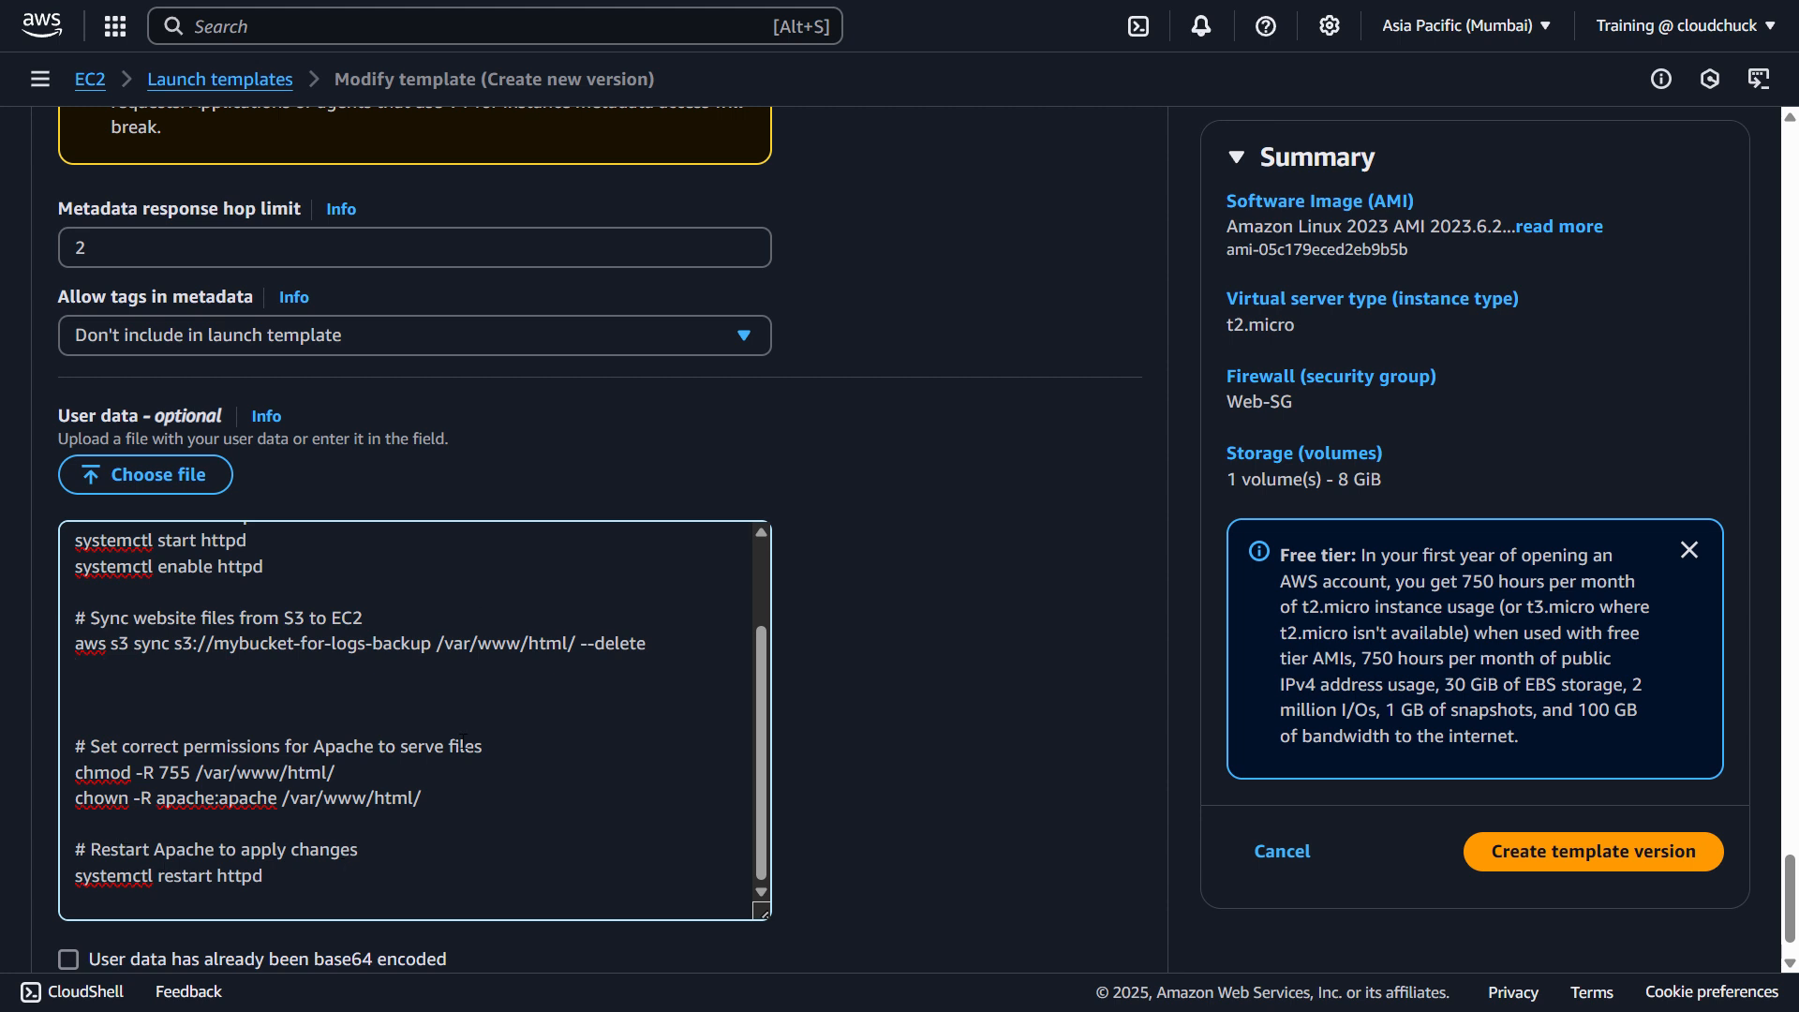
pyautogui.scroll(-1, 305, 867)
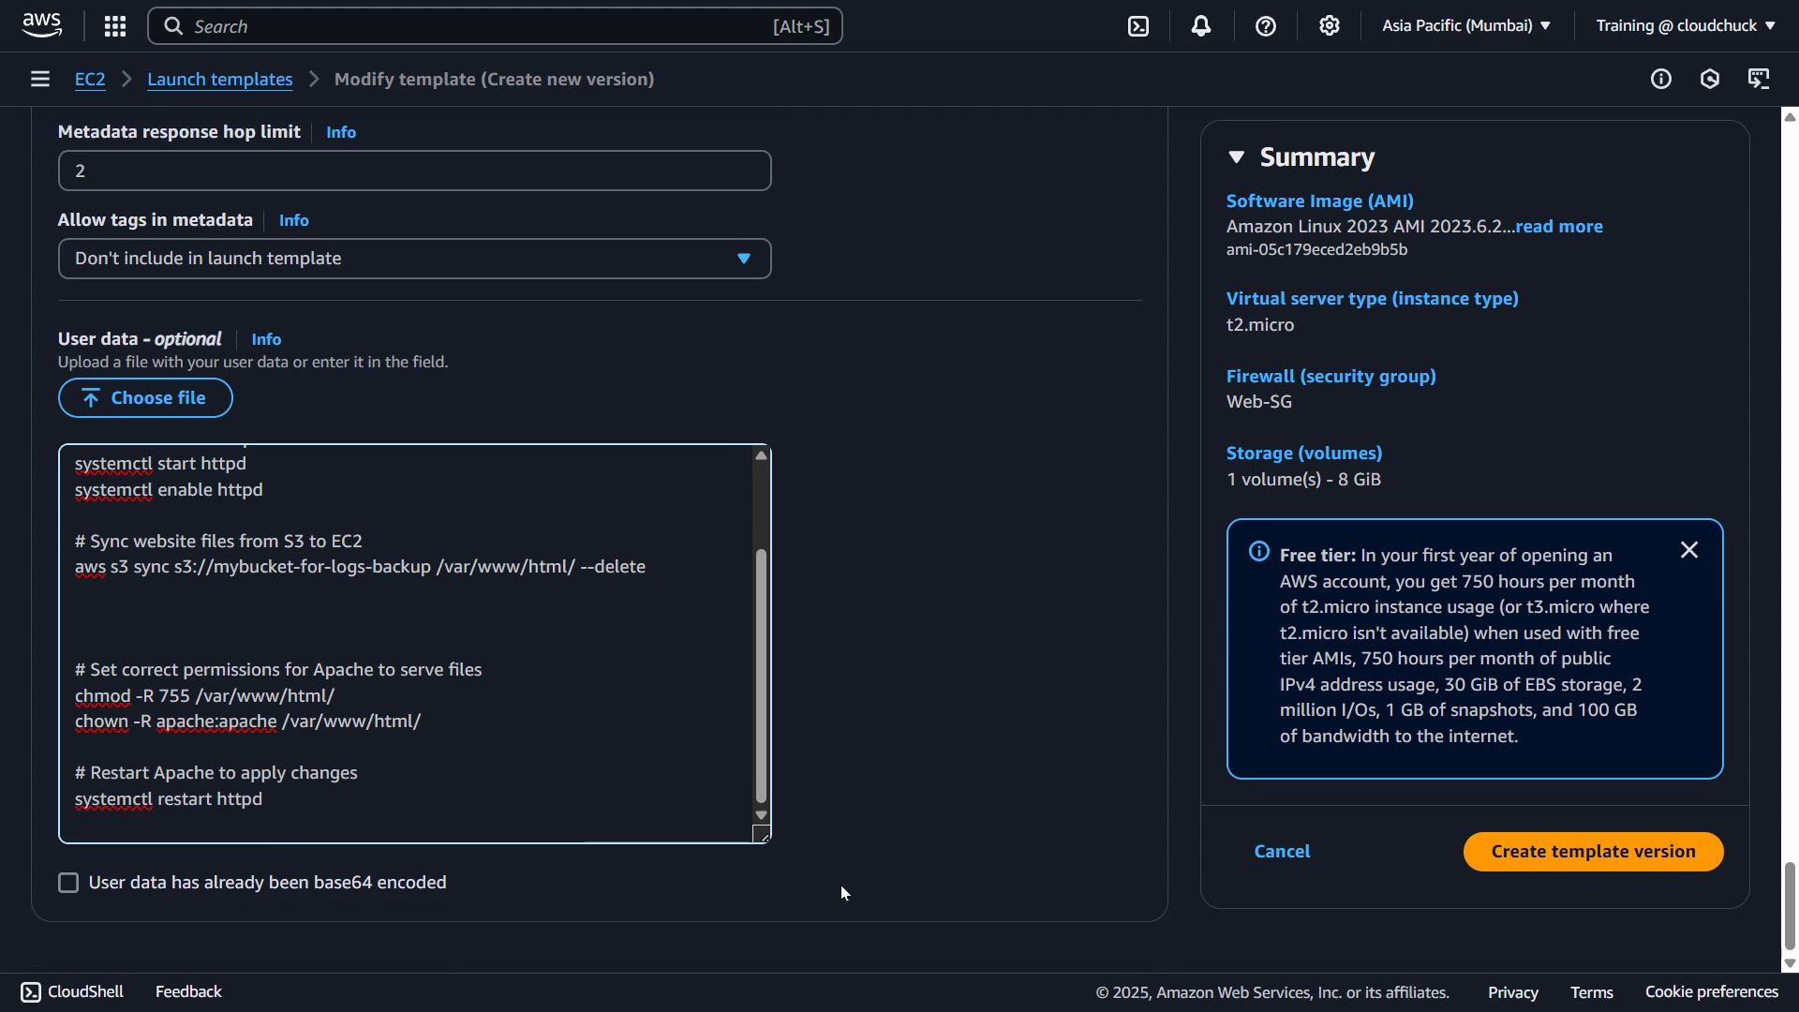
pyautogui.scroll(15, 856, 888)
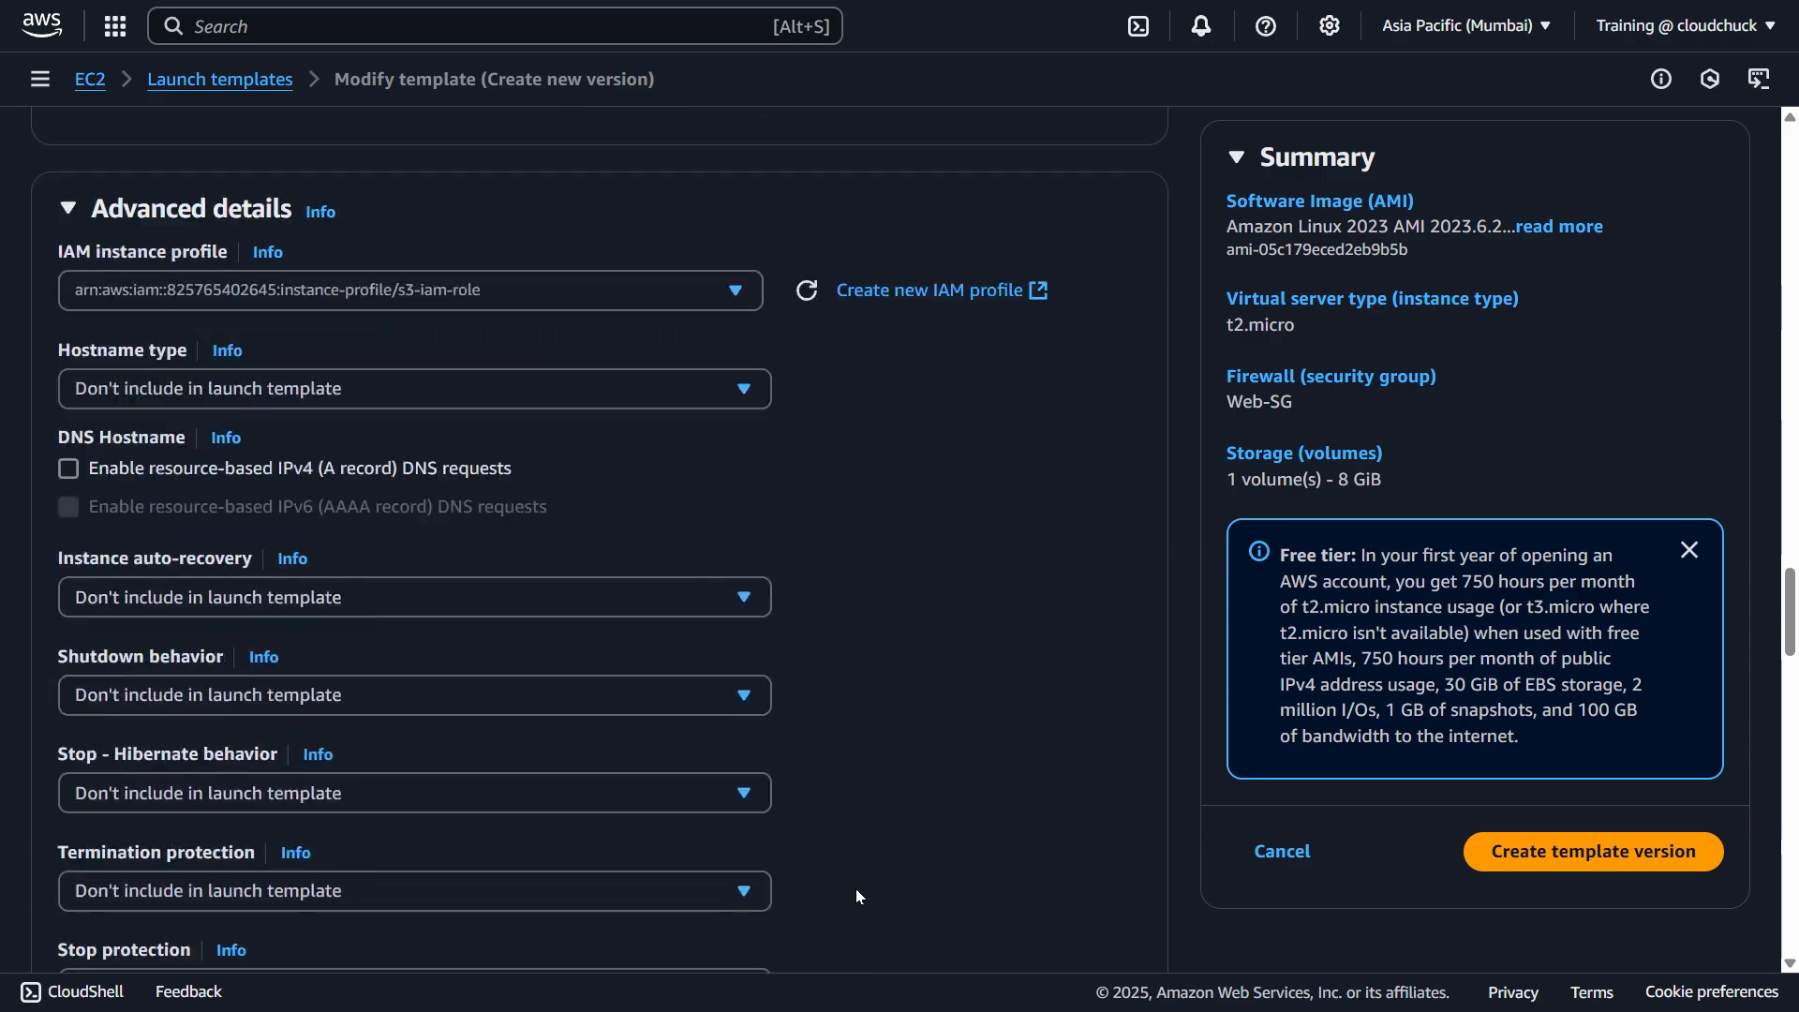
pyautogui.scroll(20, 857, 889)
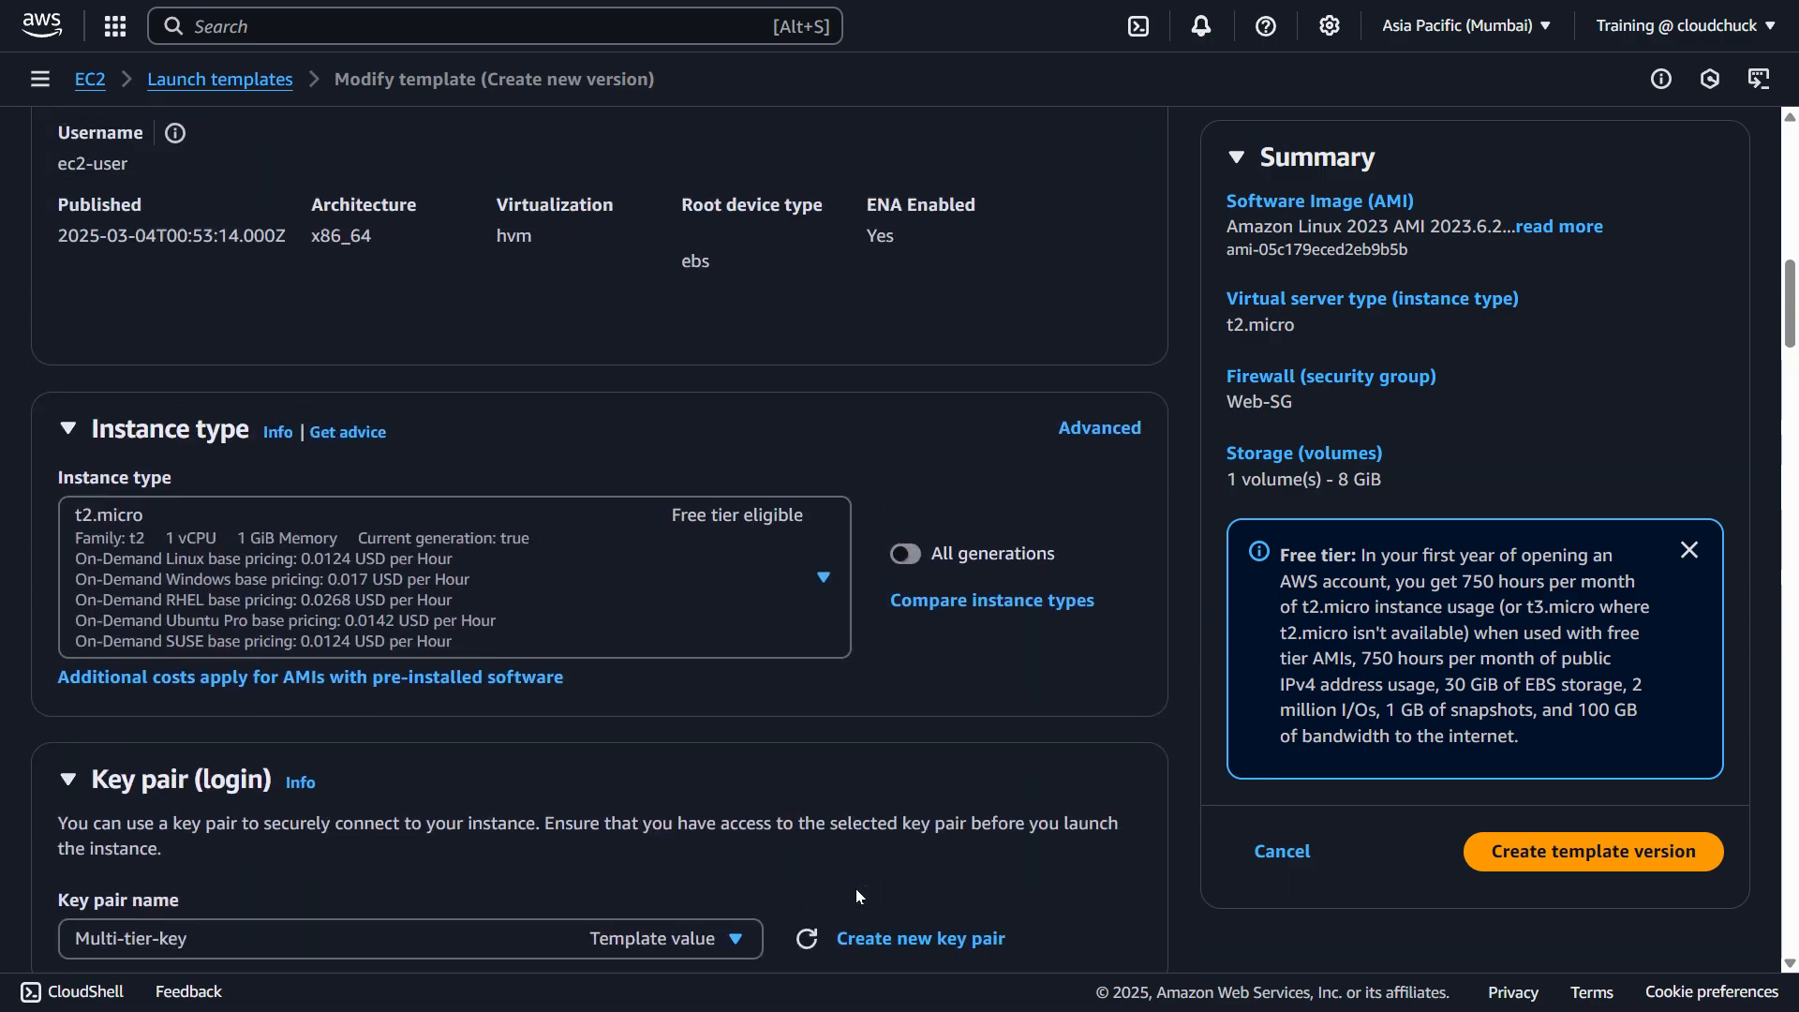
pyautogui.scroll(15, 856, 896)
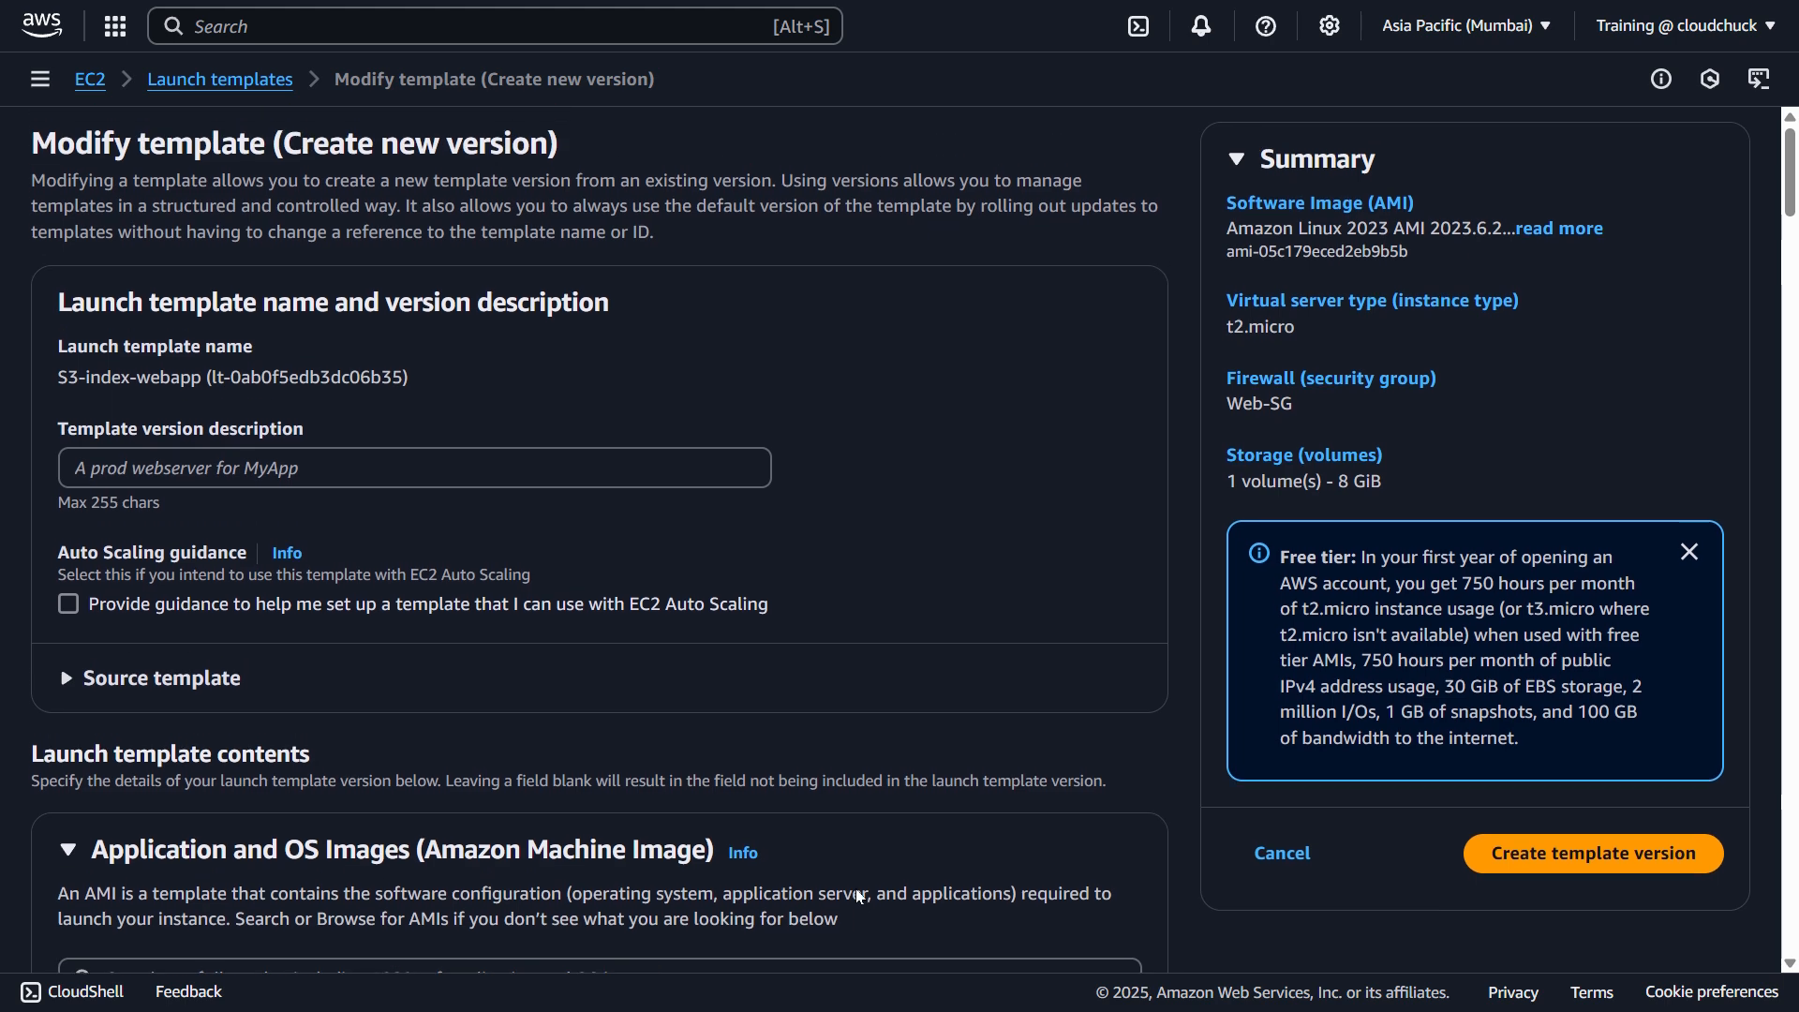
pyautogui.click(1283, 854)
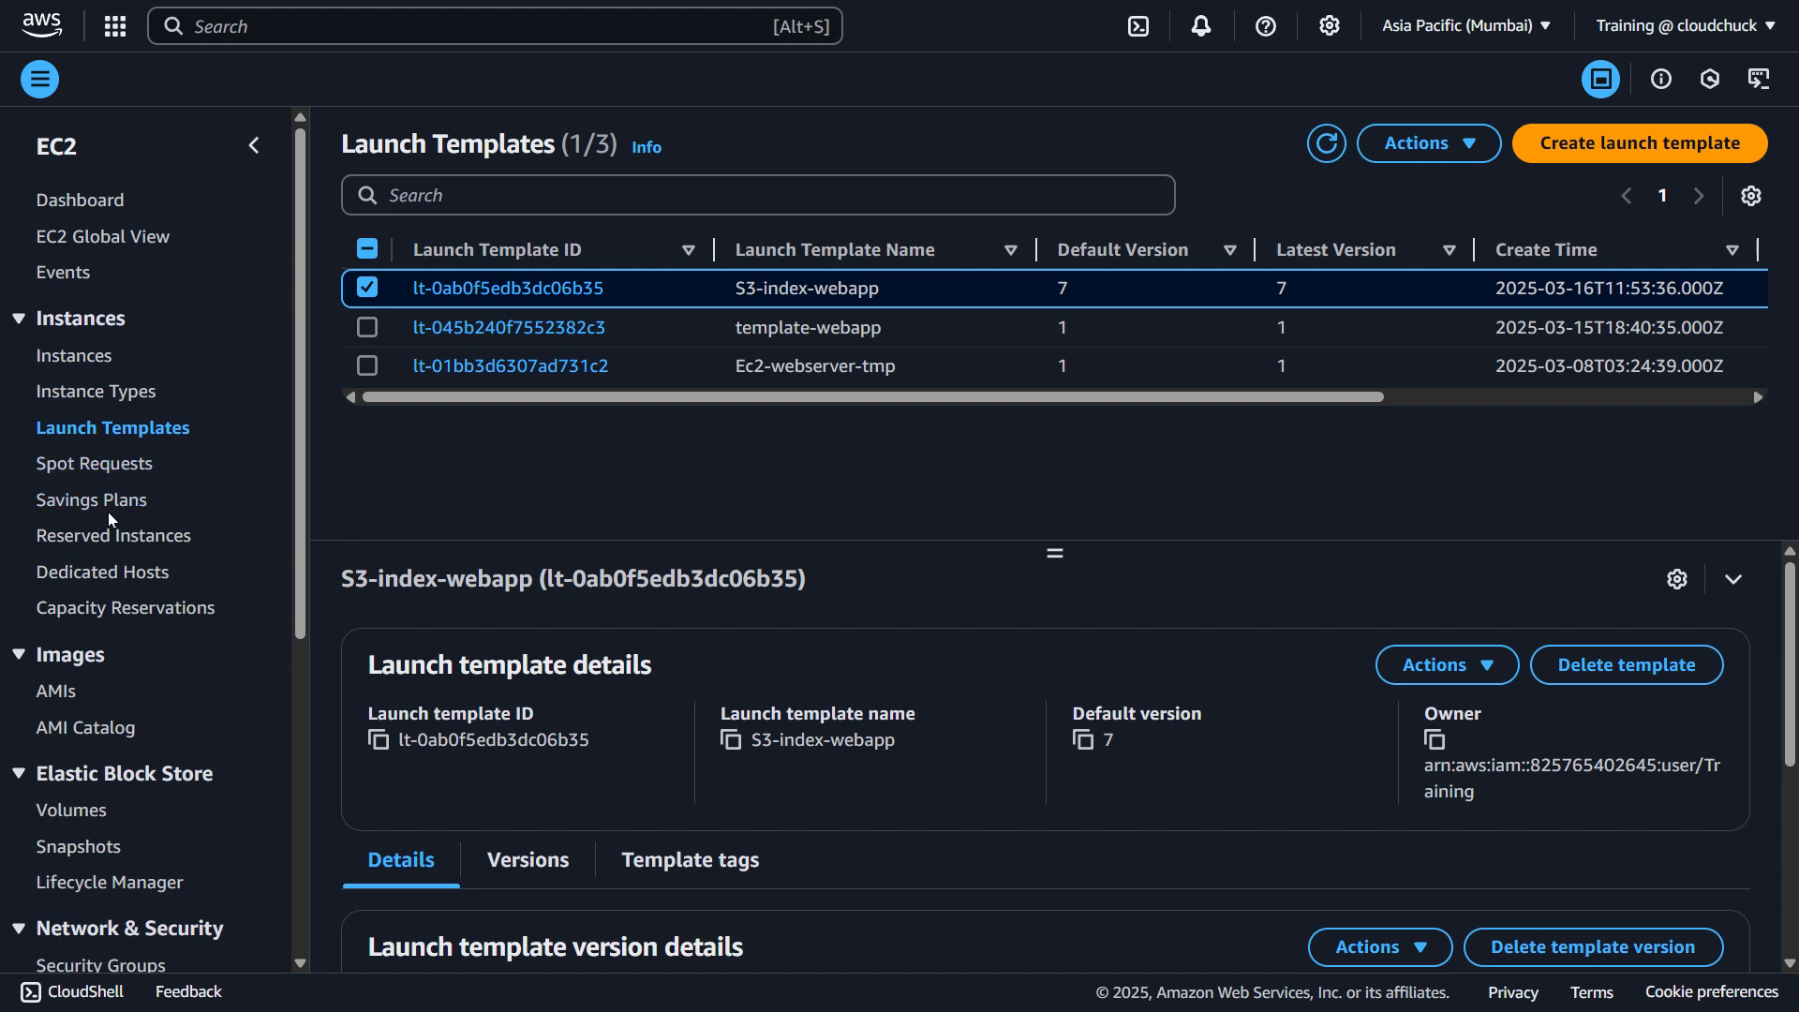
# - Open the EC2 load balancers list and select Webapp-ALB to show its details
pyautogui.scroll(-1, 64, 698)
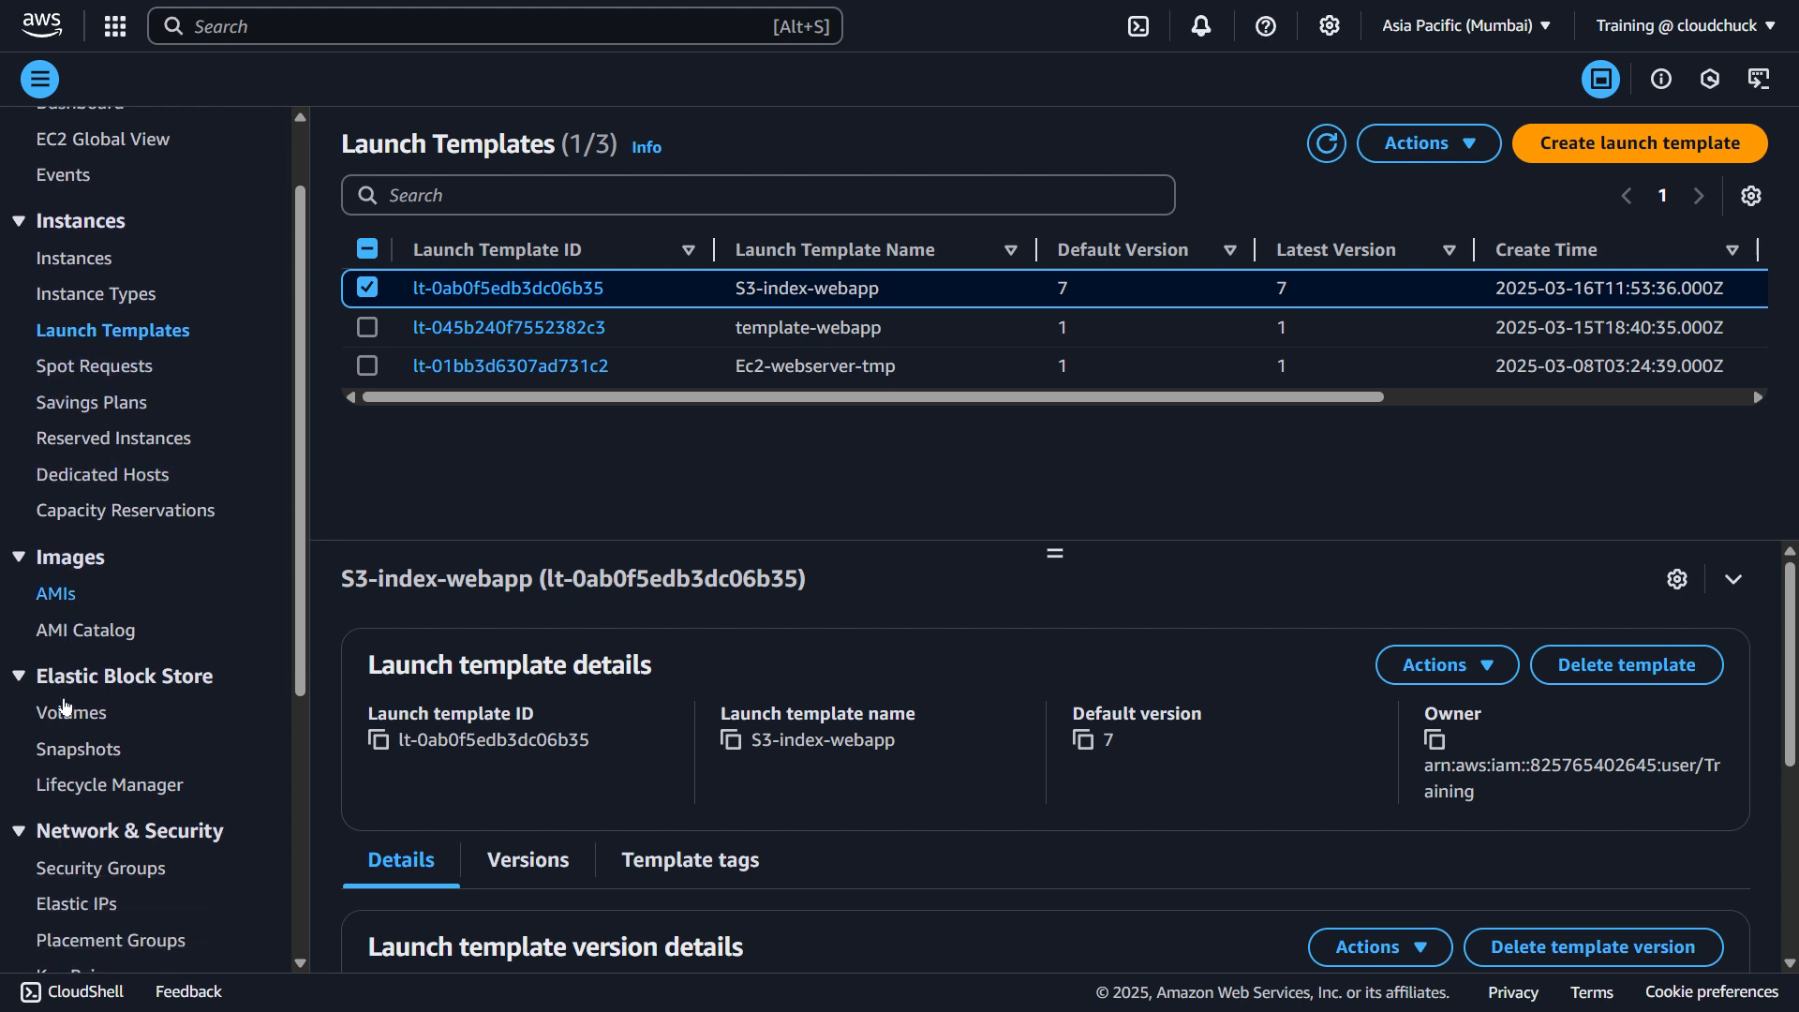
pyautogui.scroll(-2, 63, 705)
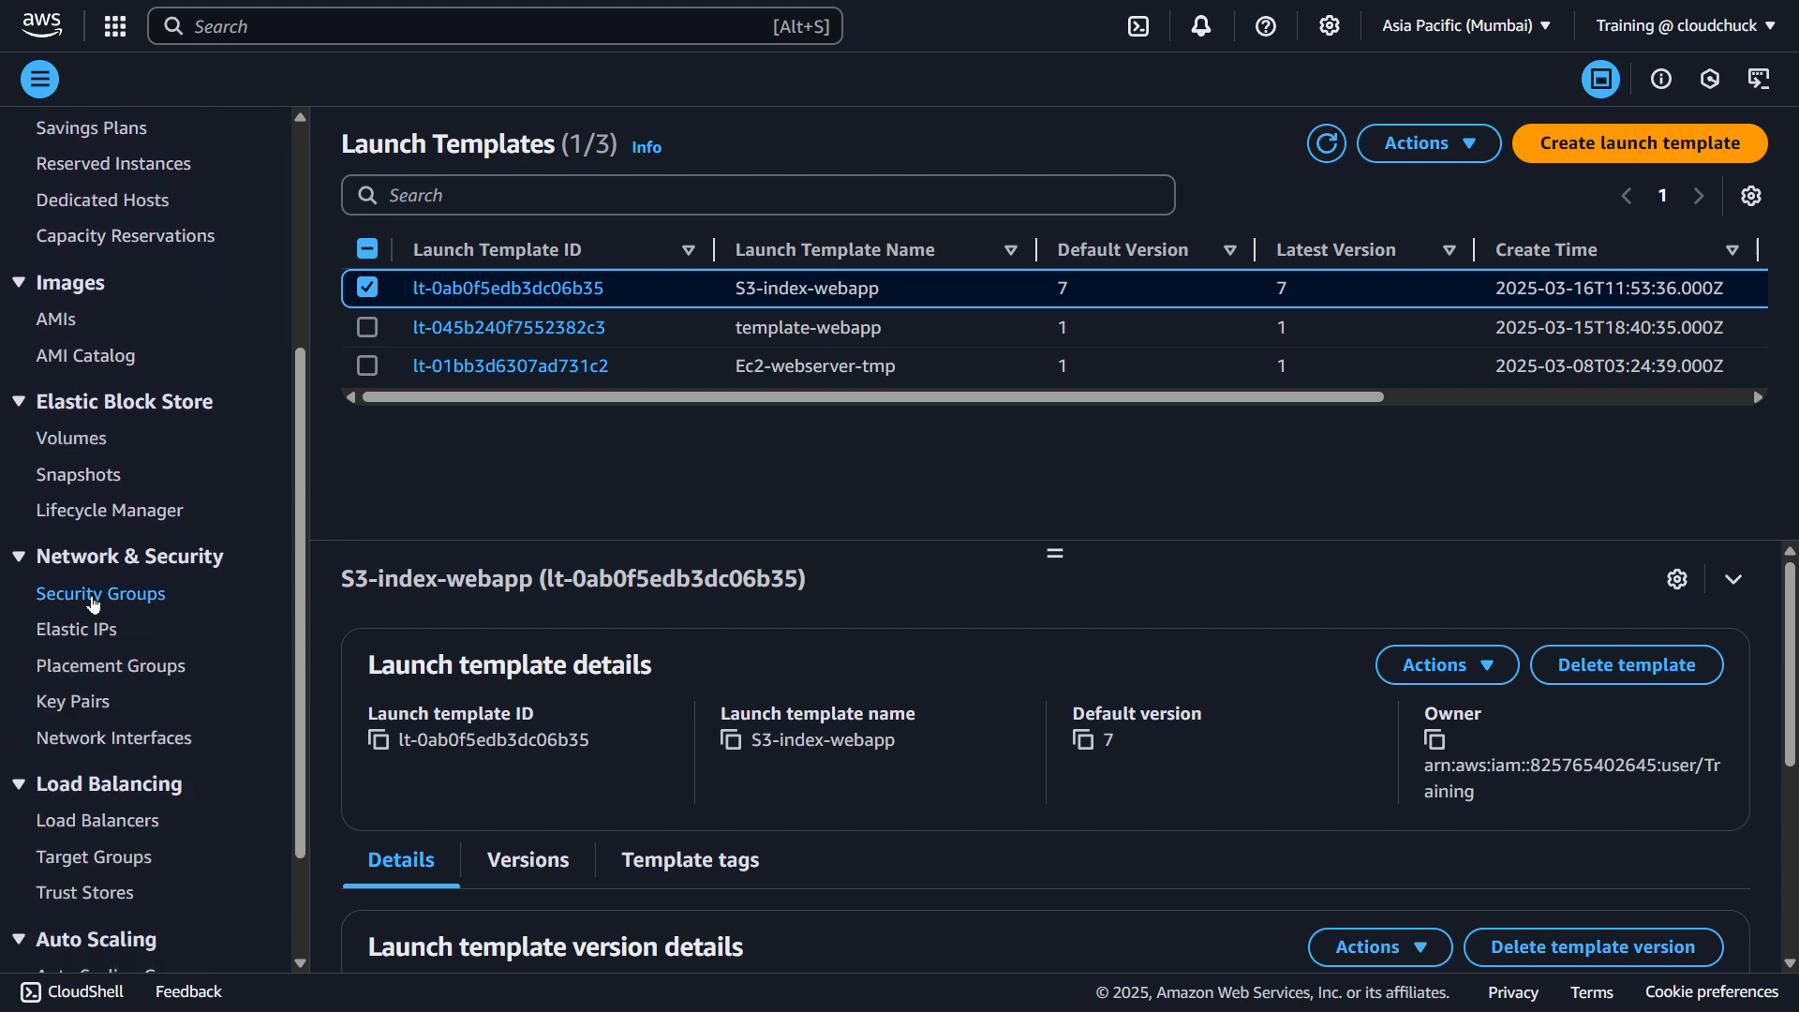
pyautogui.scroll(-1, 71, 720)
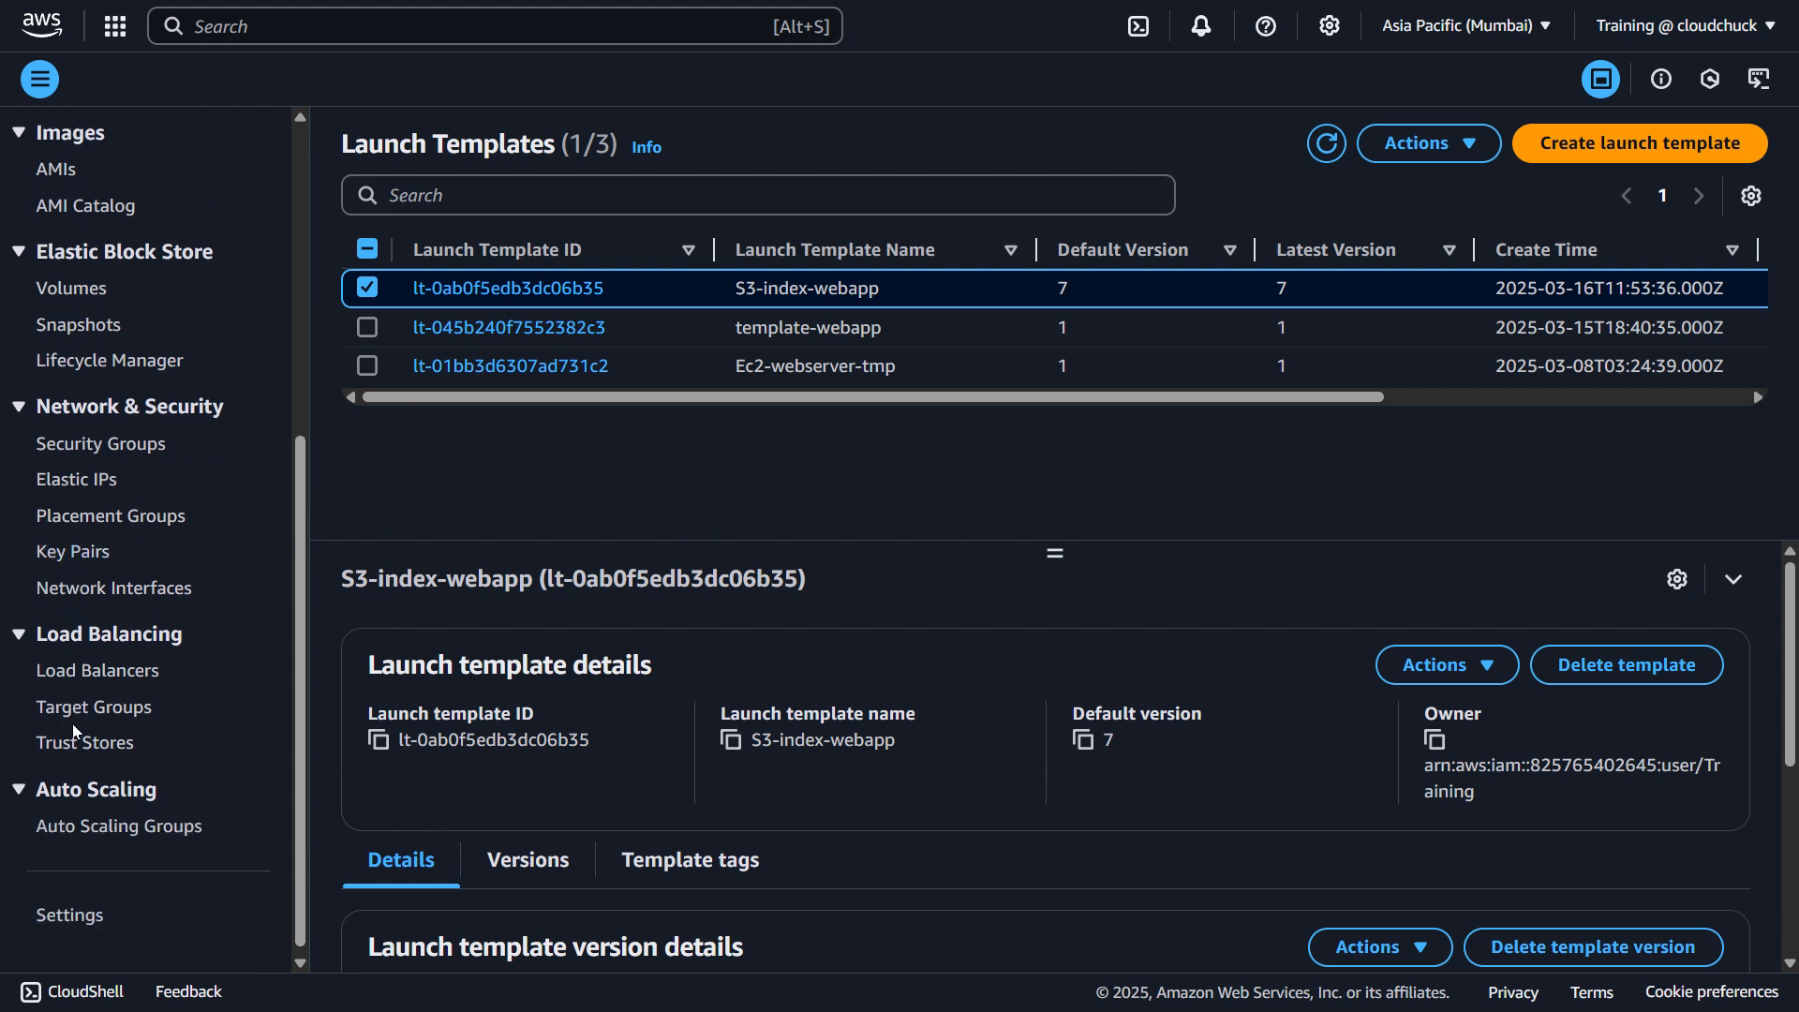
pyautogui.click(98, 665)
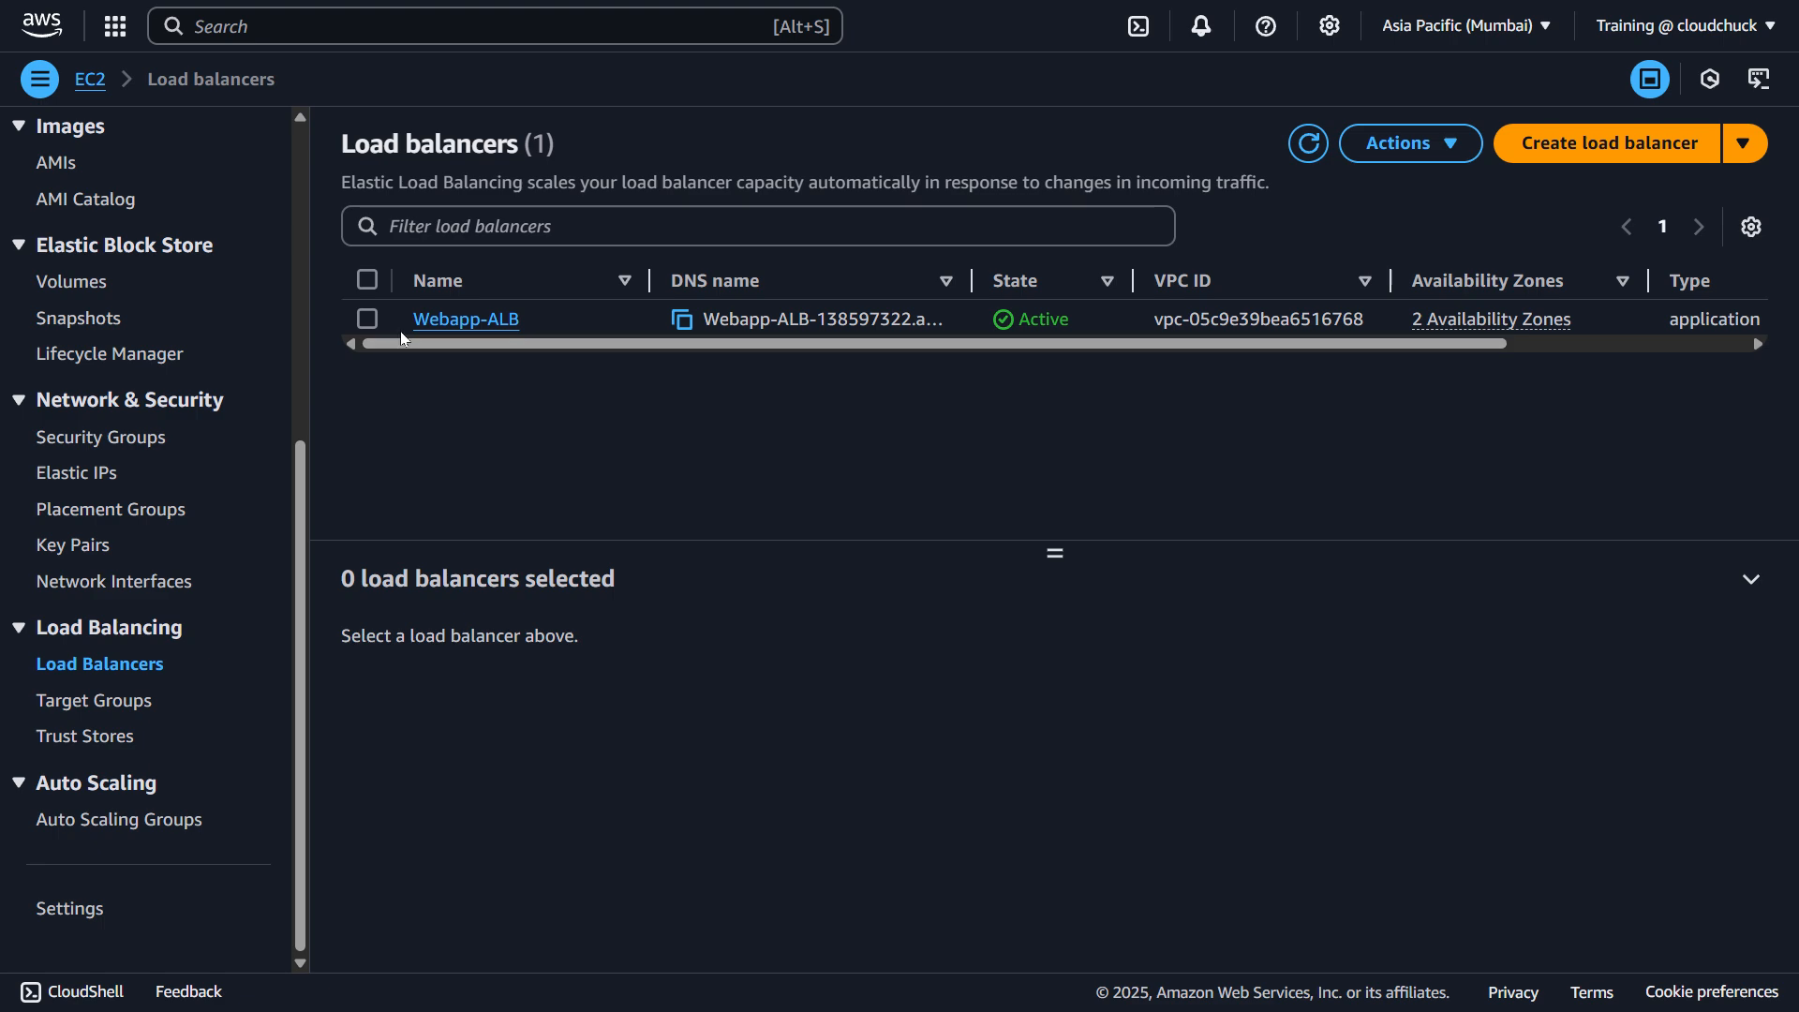
pyautogui.click(365, 318)
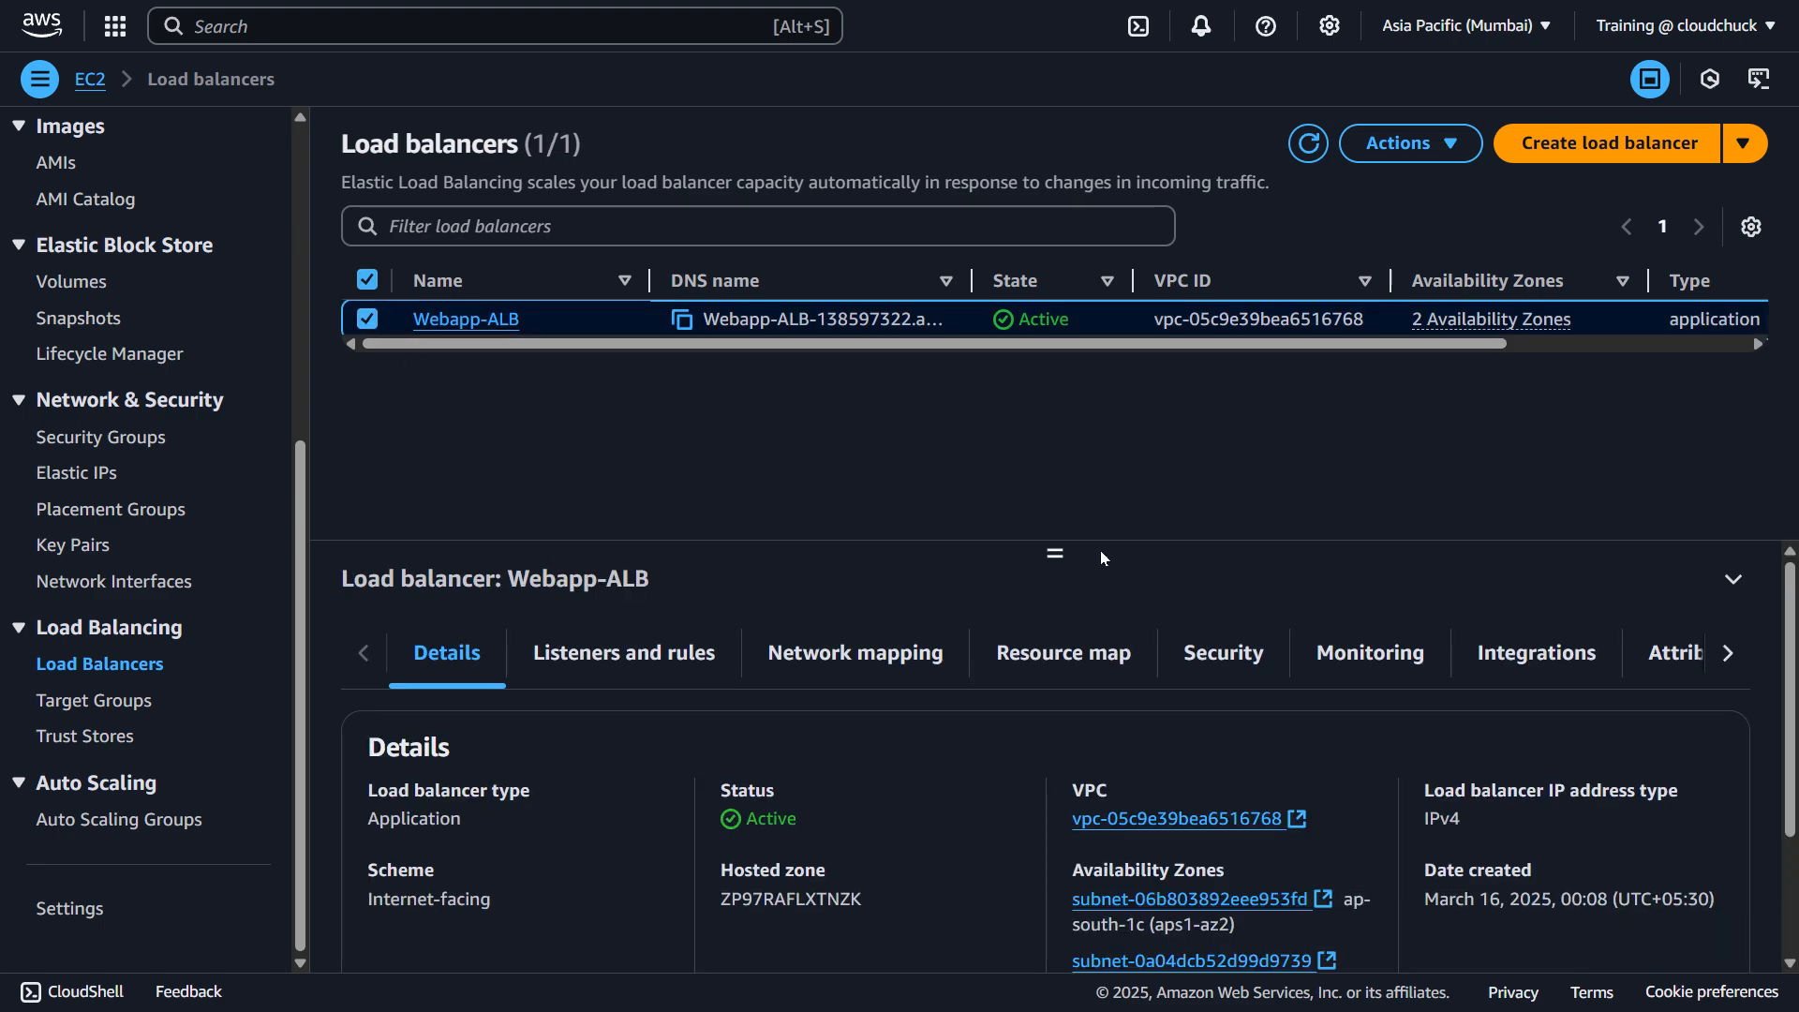
# - Enlarge the Webapp-ALB details, review its scheme, VPC and Availability Zones, and copy its DNS name
pyautogui.moveTo(1050, 563); pyautogui.dragTo(1050, 480)
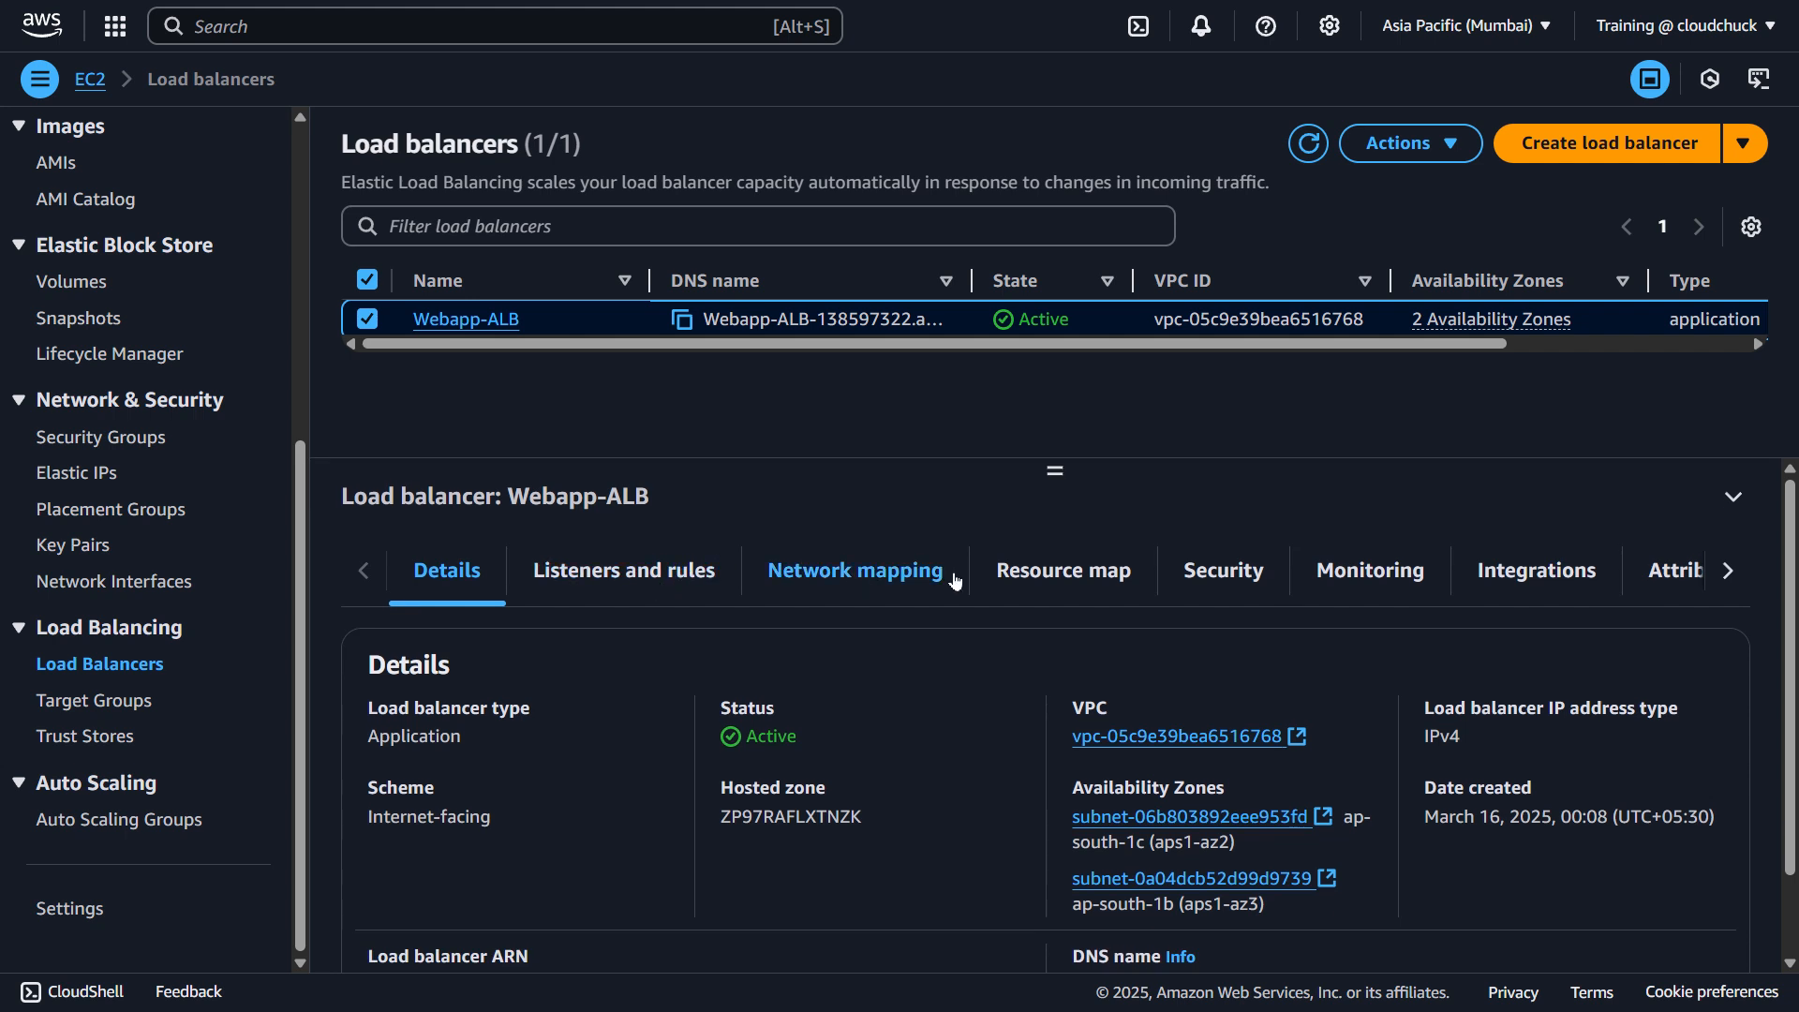
pyautogui.scroll(-1, 807, 750)
pyautogui.scroll(1, 807, 750)
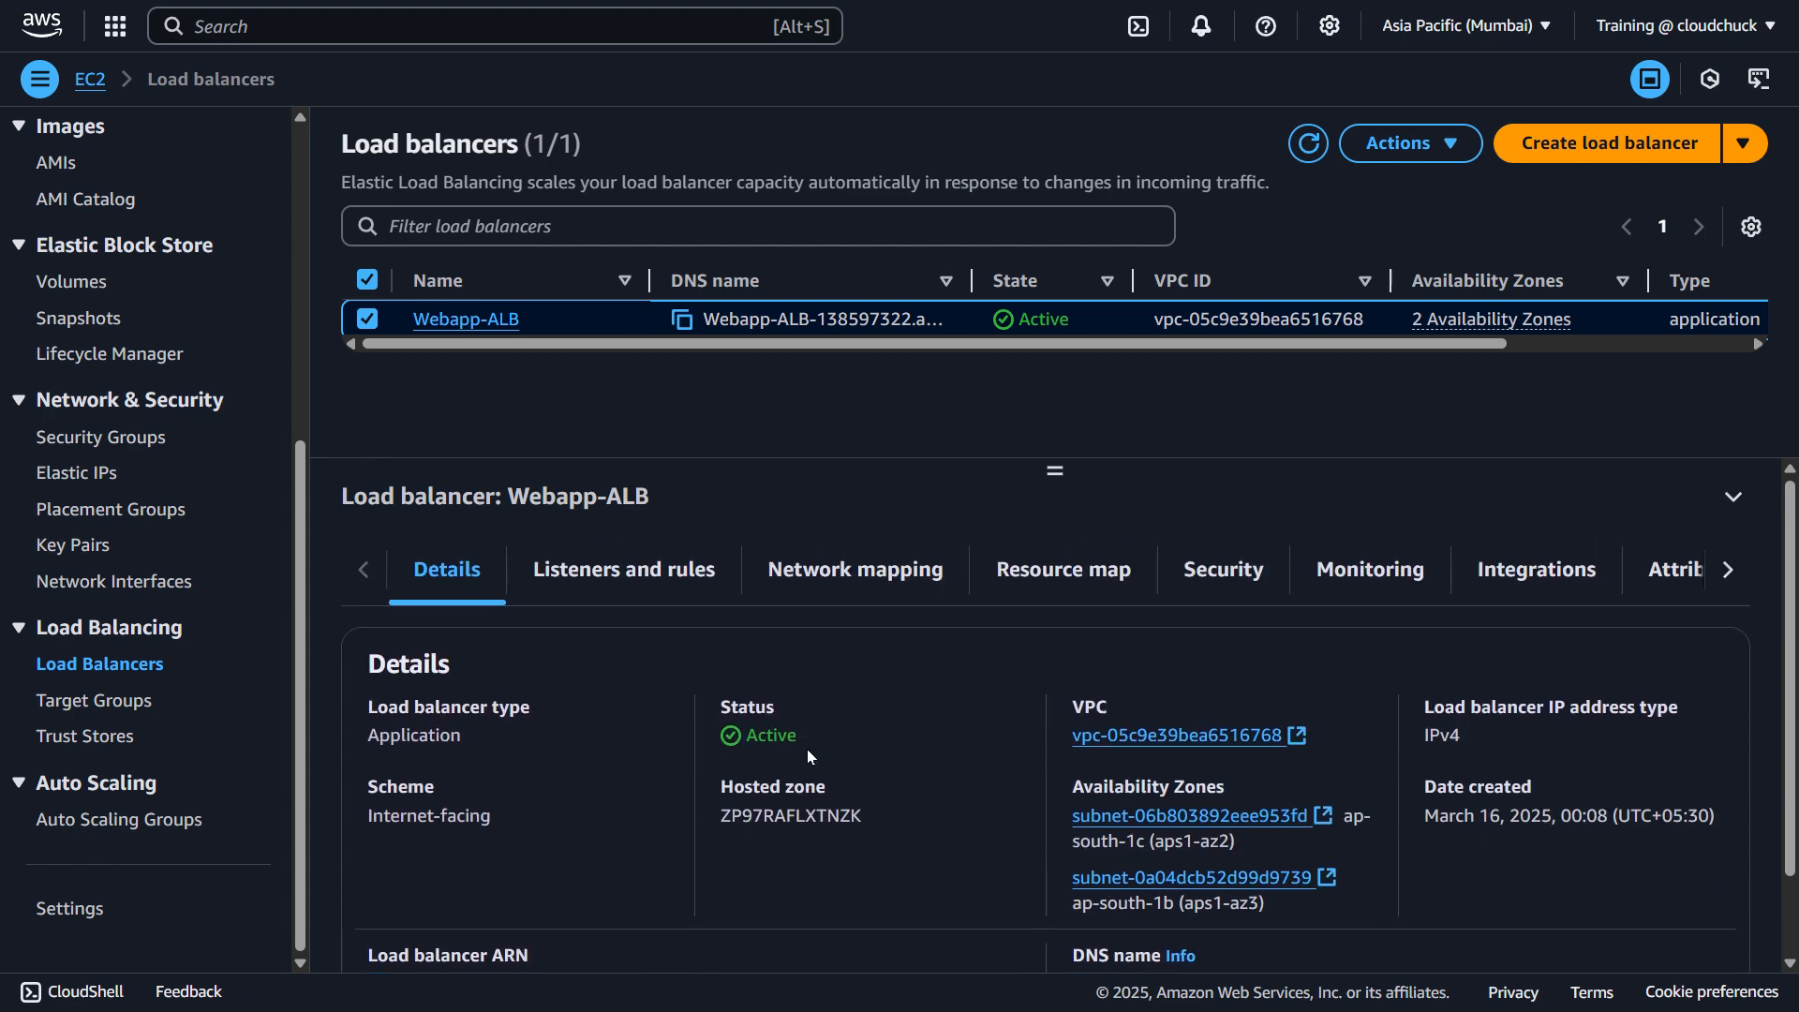
pyautogui.scroll(-1, 807, 749)
pyautogui.click(1084, 887)
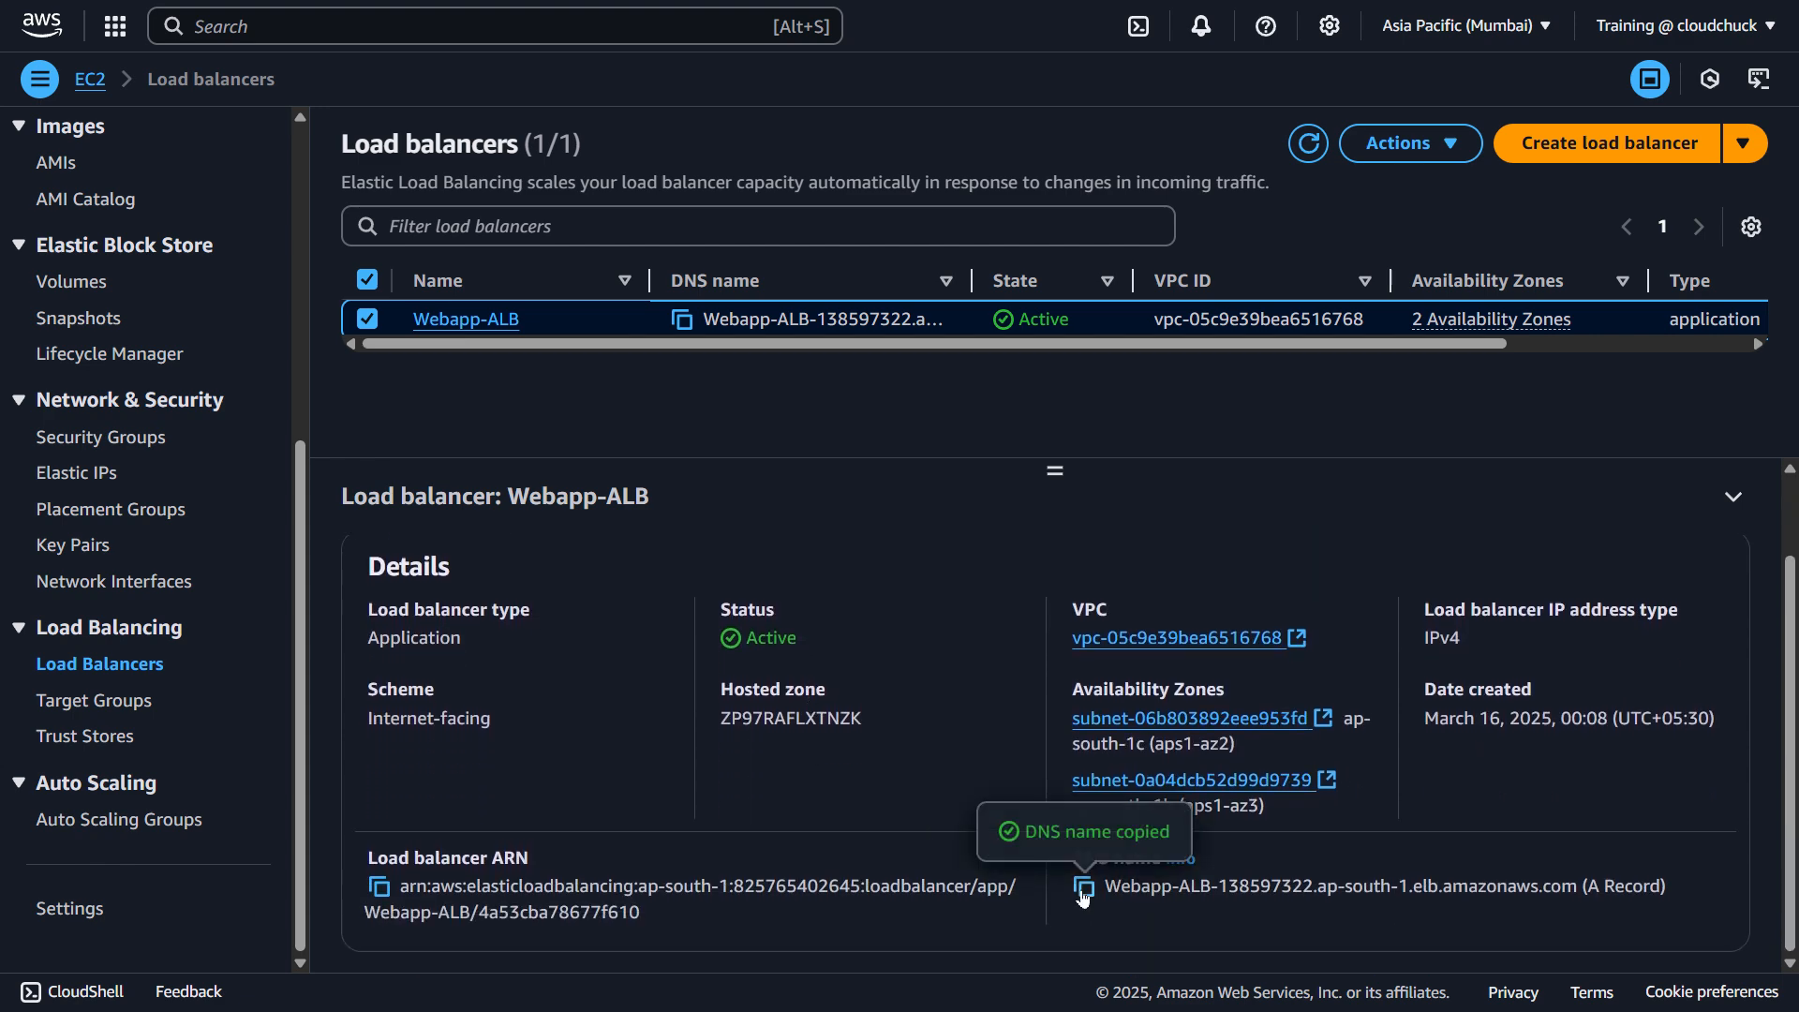
# - Open the copied Webapp-ALB DNS name in a new browser tab, look through the served web page, and return to the load balancer console
pyautogui.hotkey('ctrl', 't')
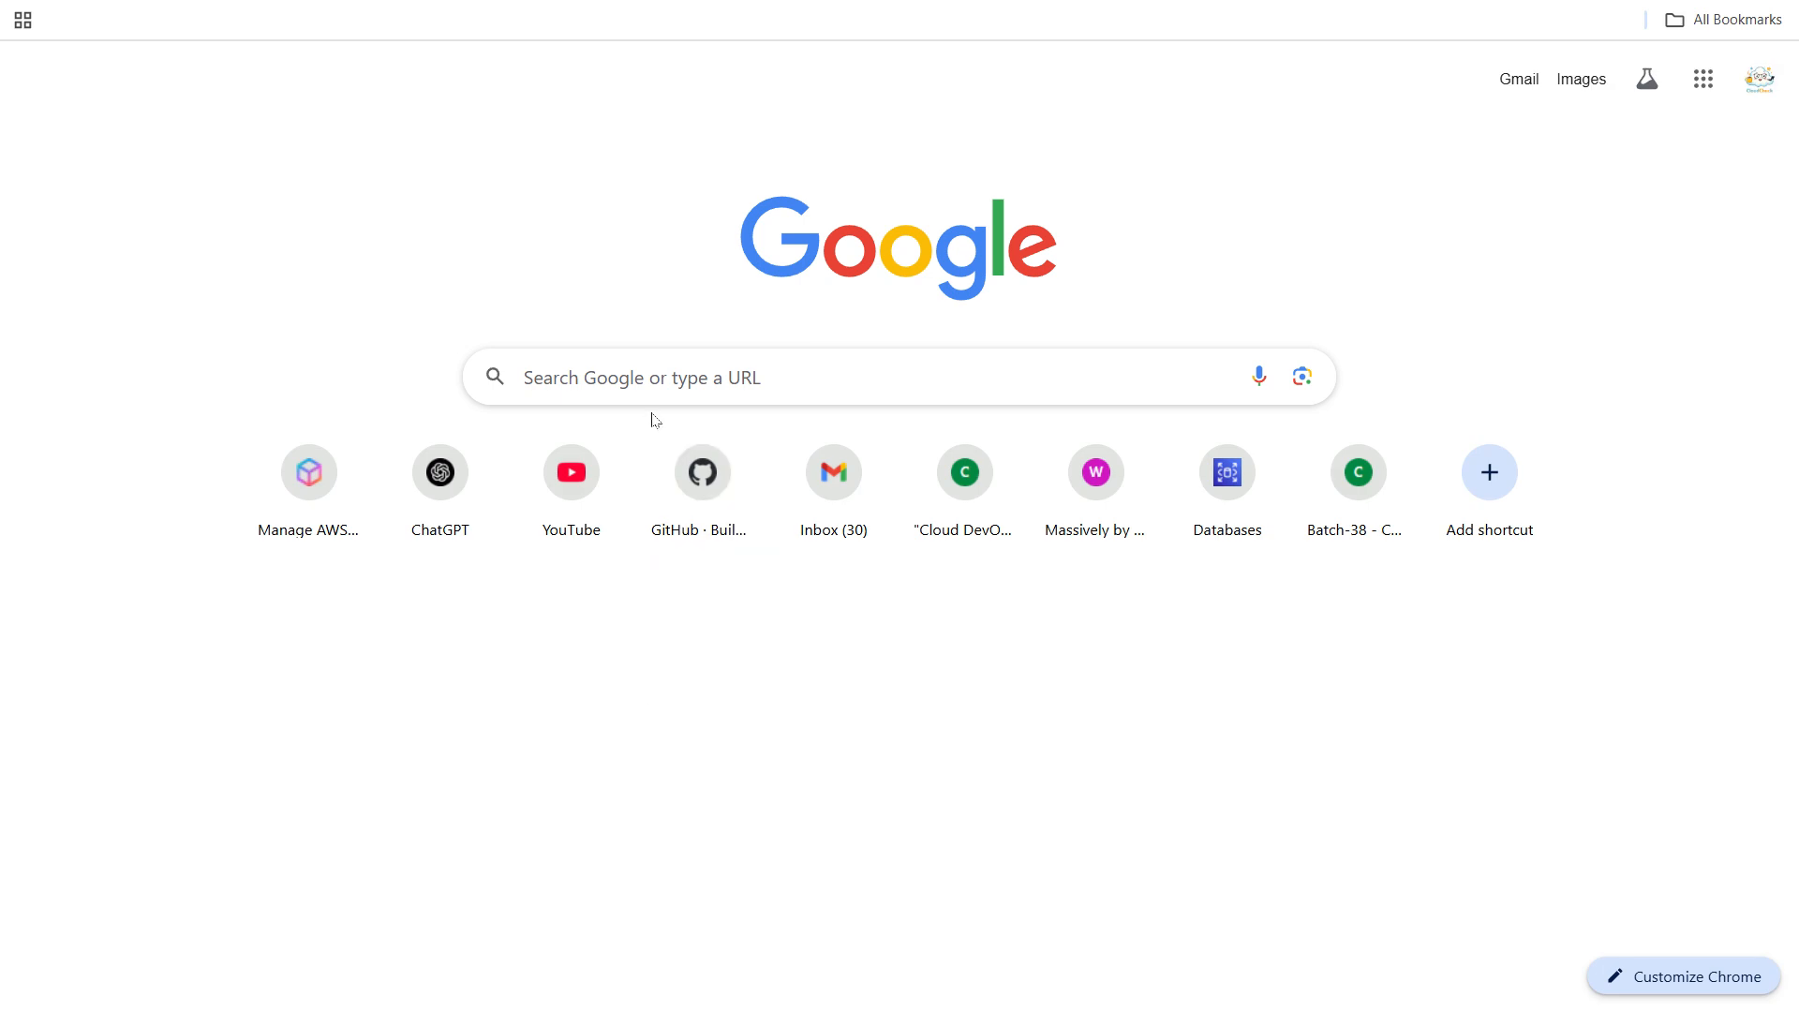
pyautogui.hotkey('ctrl', 'v')
pyautogui.press('Return')
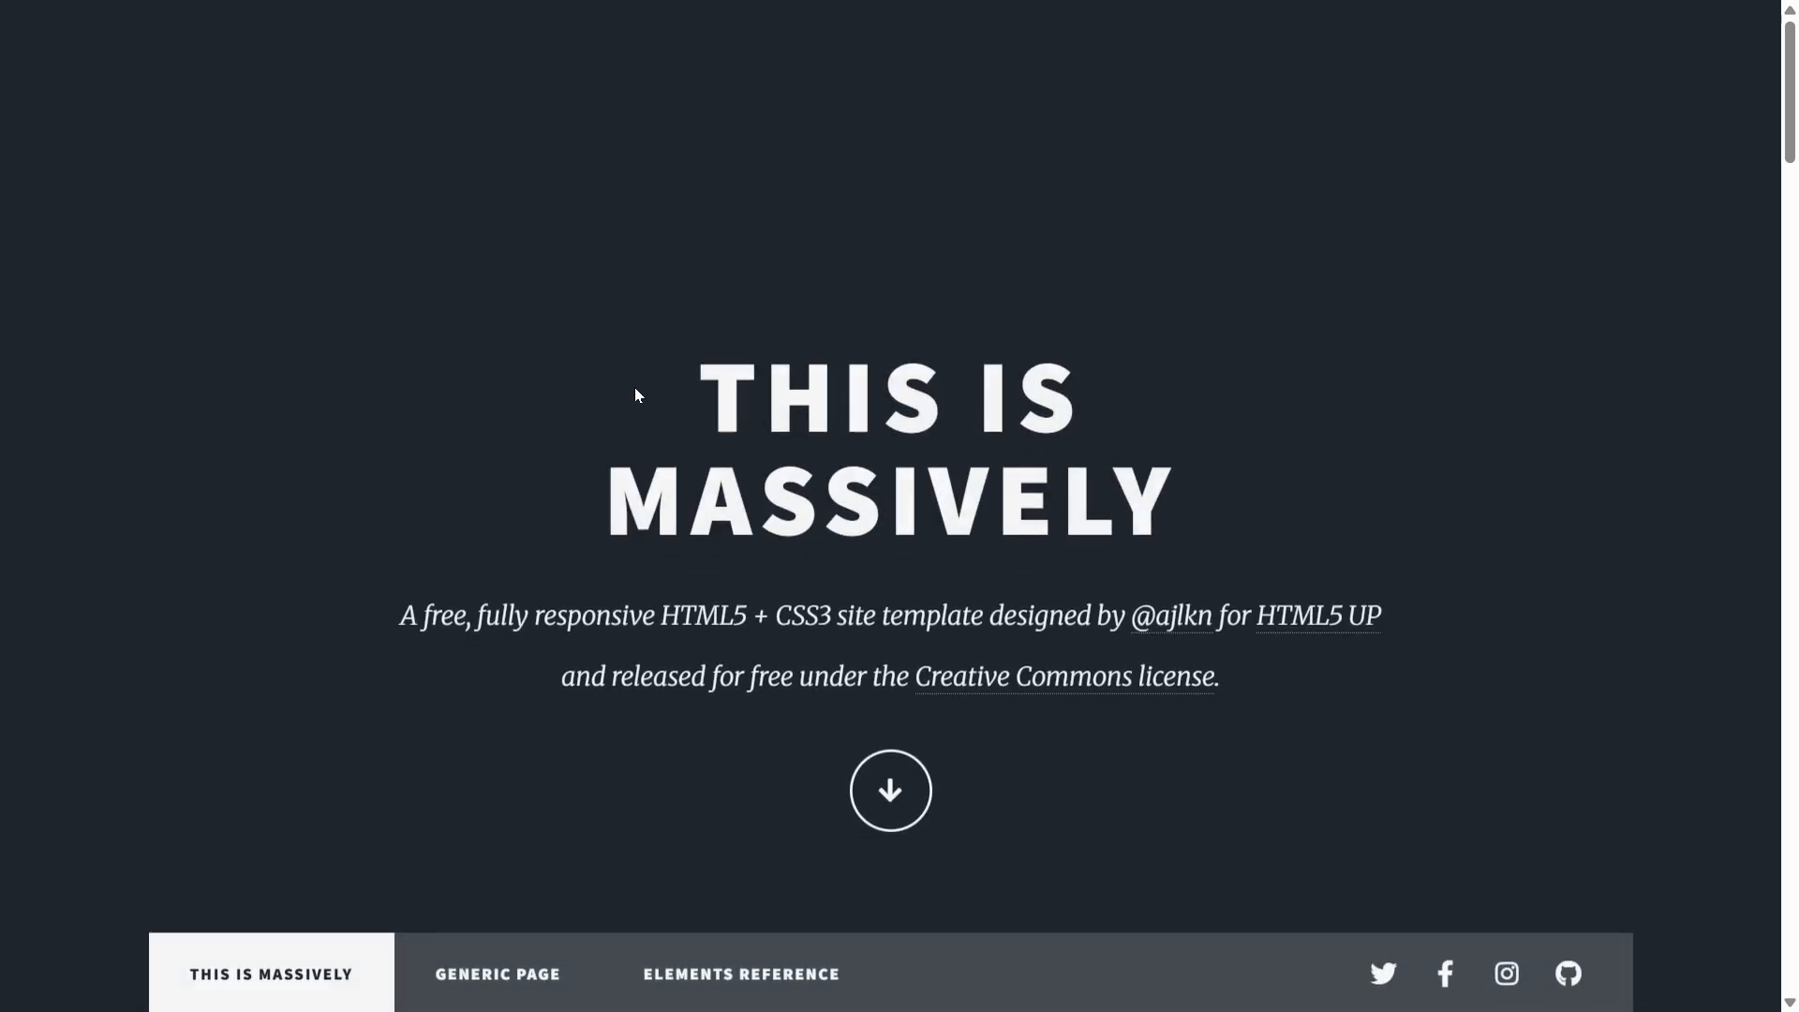
pyautogui.scroll(-10, 635, 394)
pyautogui.scroll(-10, 636, 394)
pyautogui.scroll(20, 636, 395)
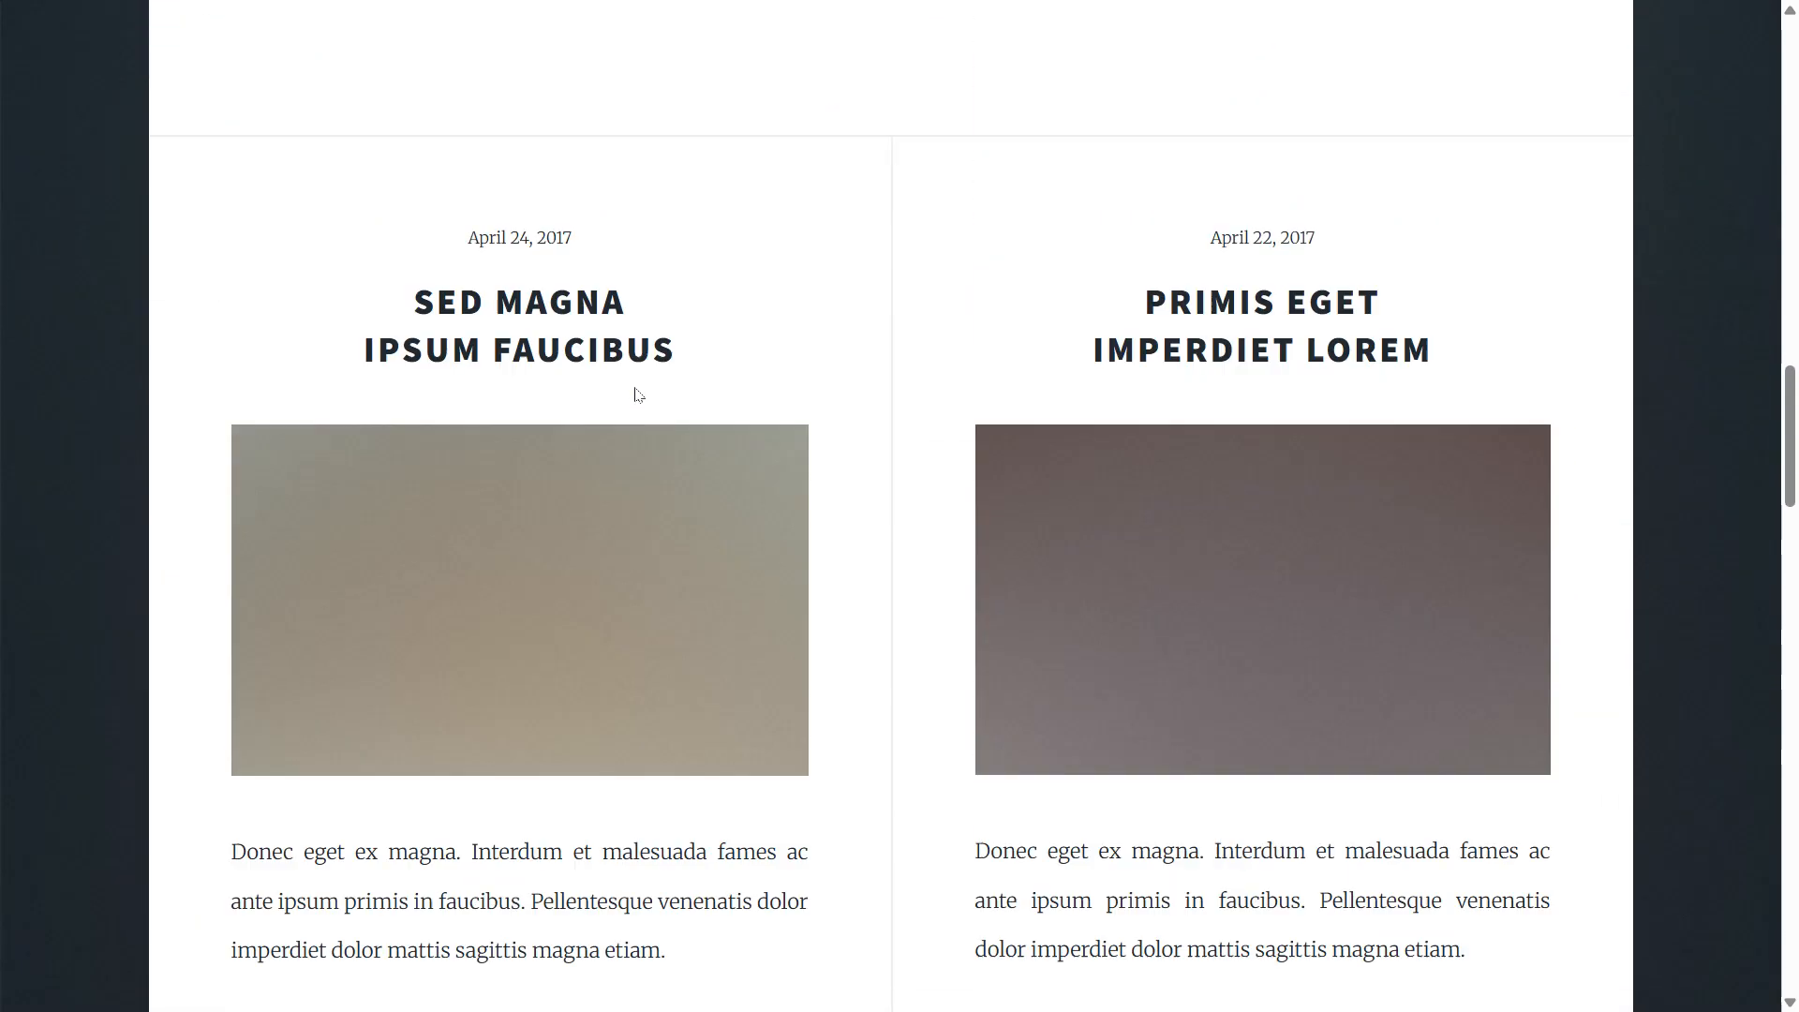
pyautogui.hotkey('ctrl', 'shift', 'Tab')
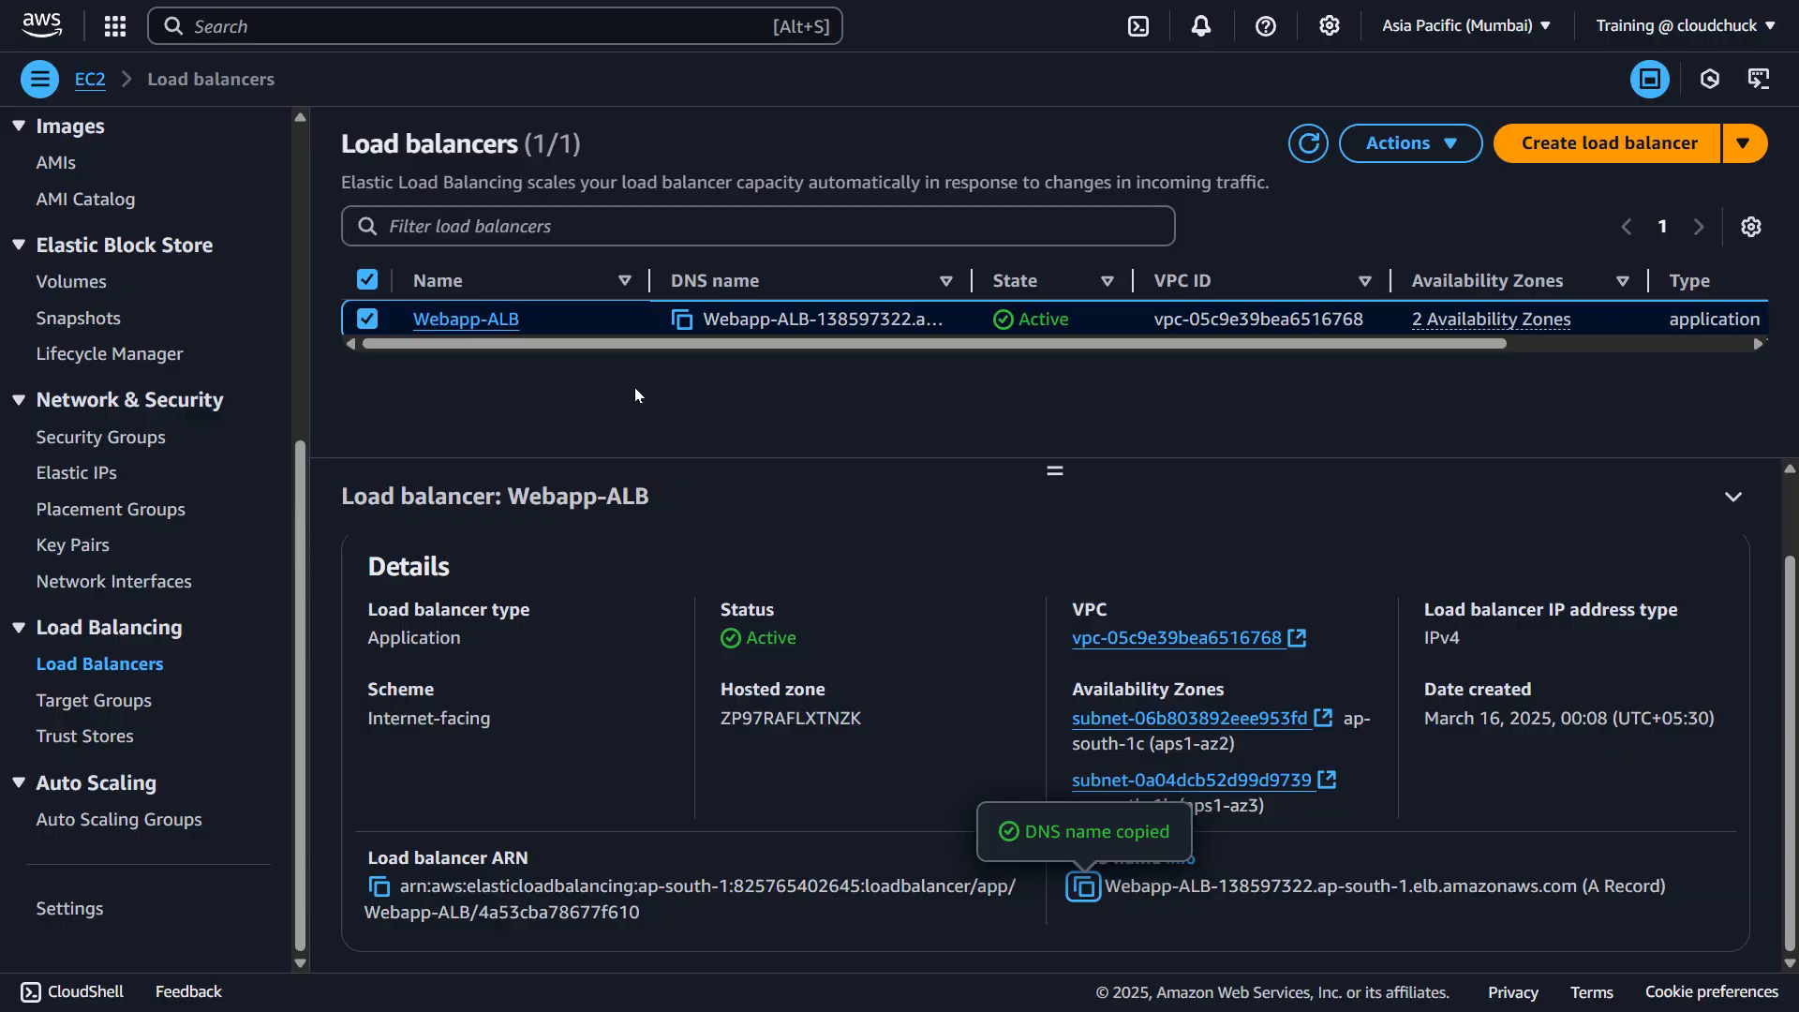
# - Open the EC2 target groups list, select TG1, and review its details and target health summary
pyautogui.click(93, 709)
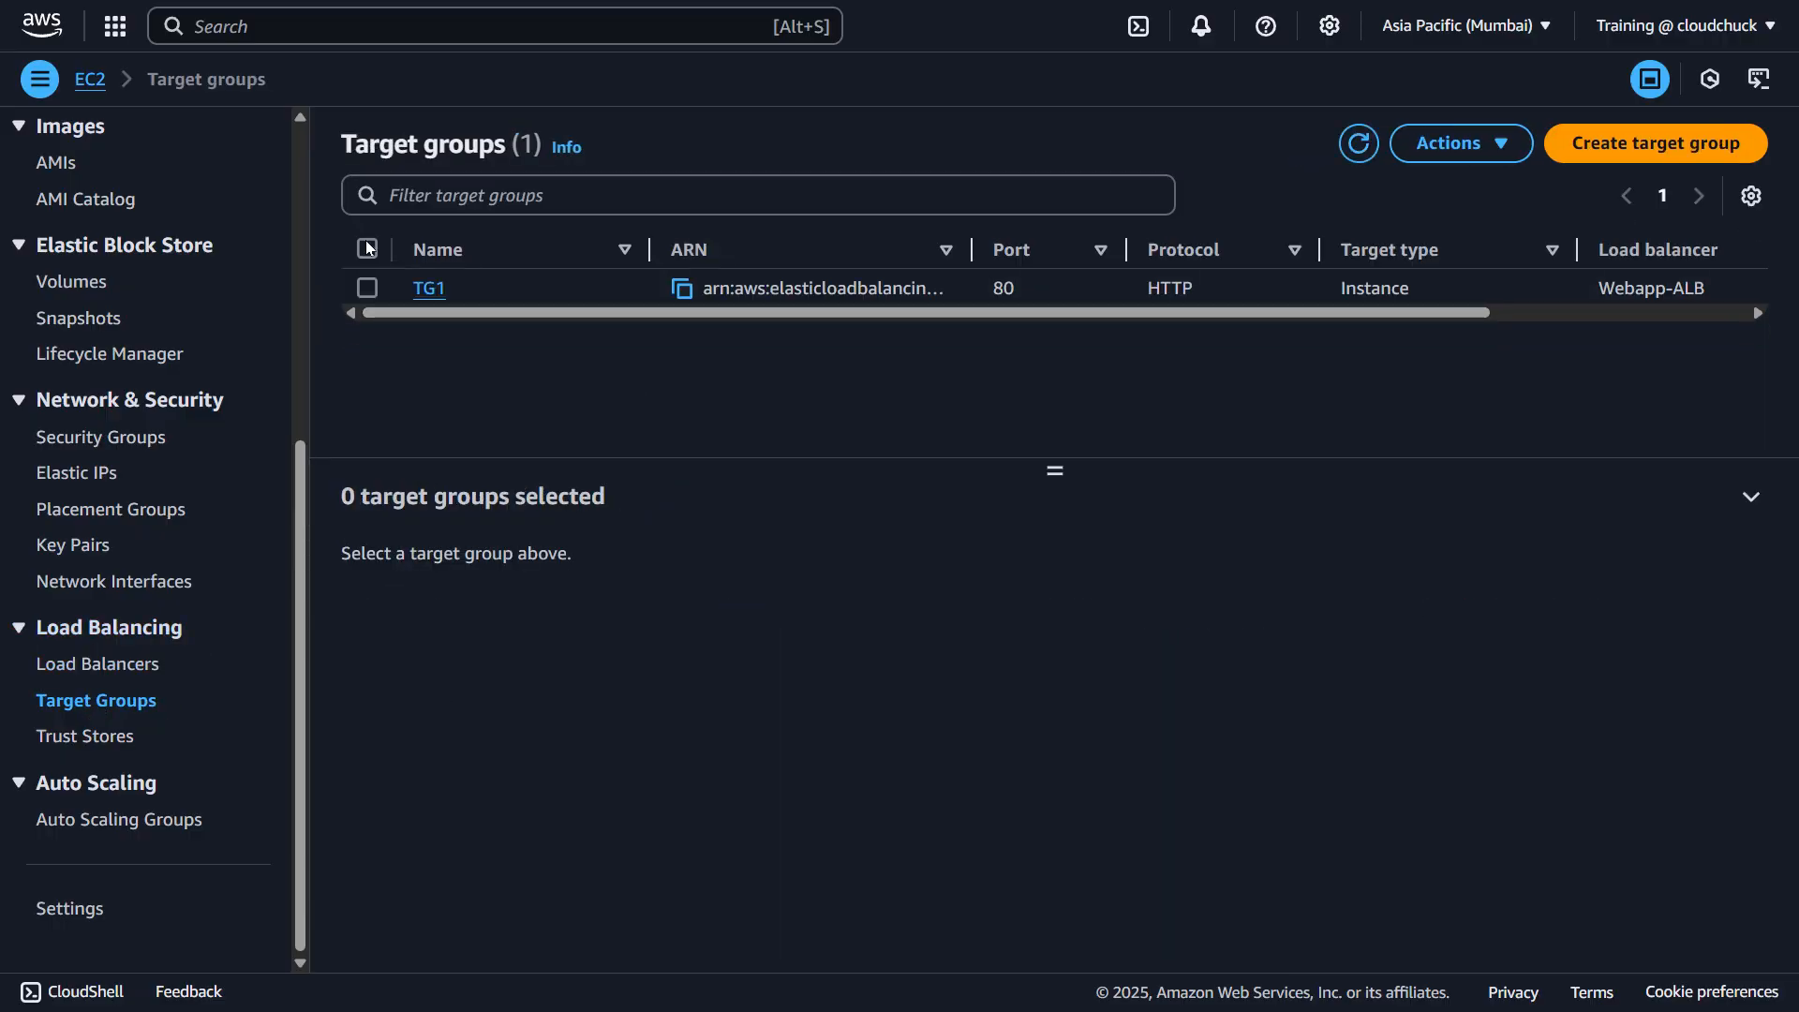
pyautogui.click(368, 249)
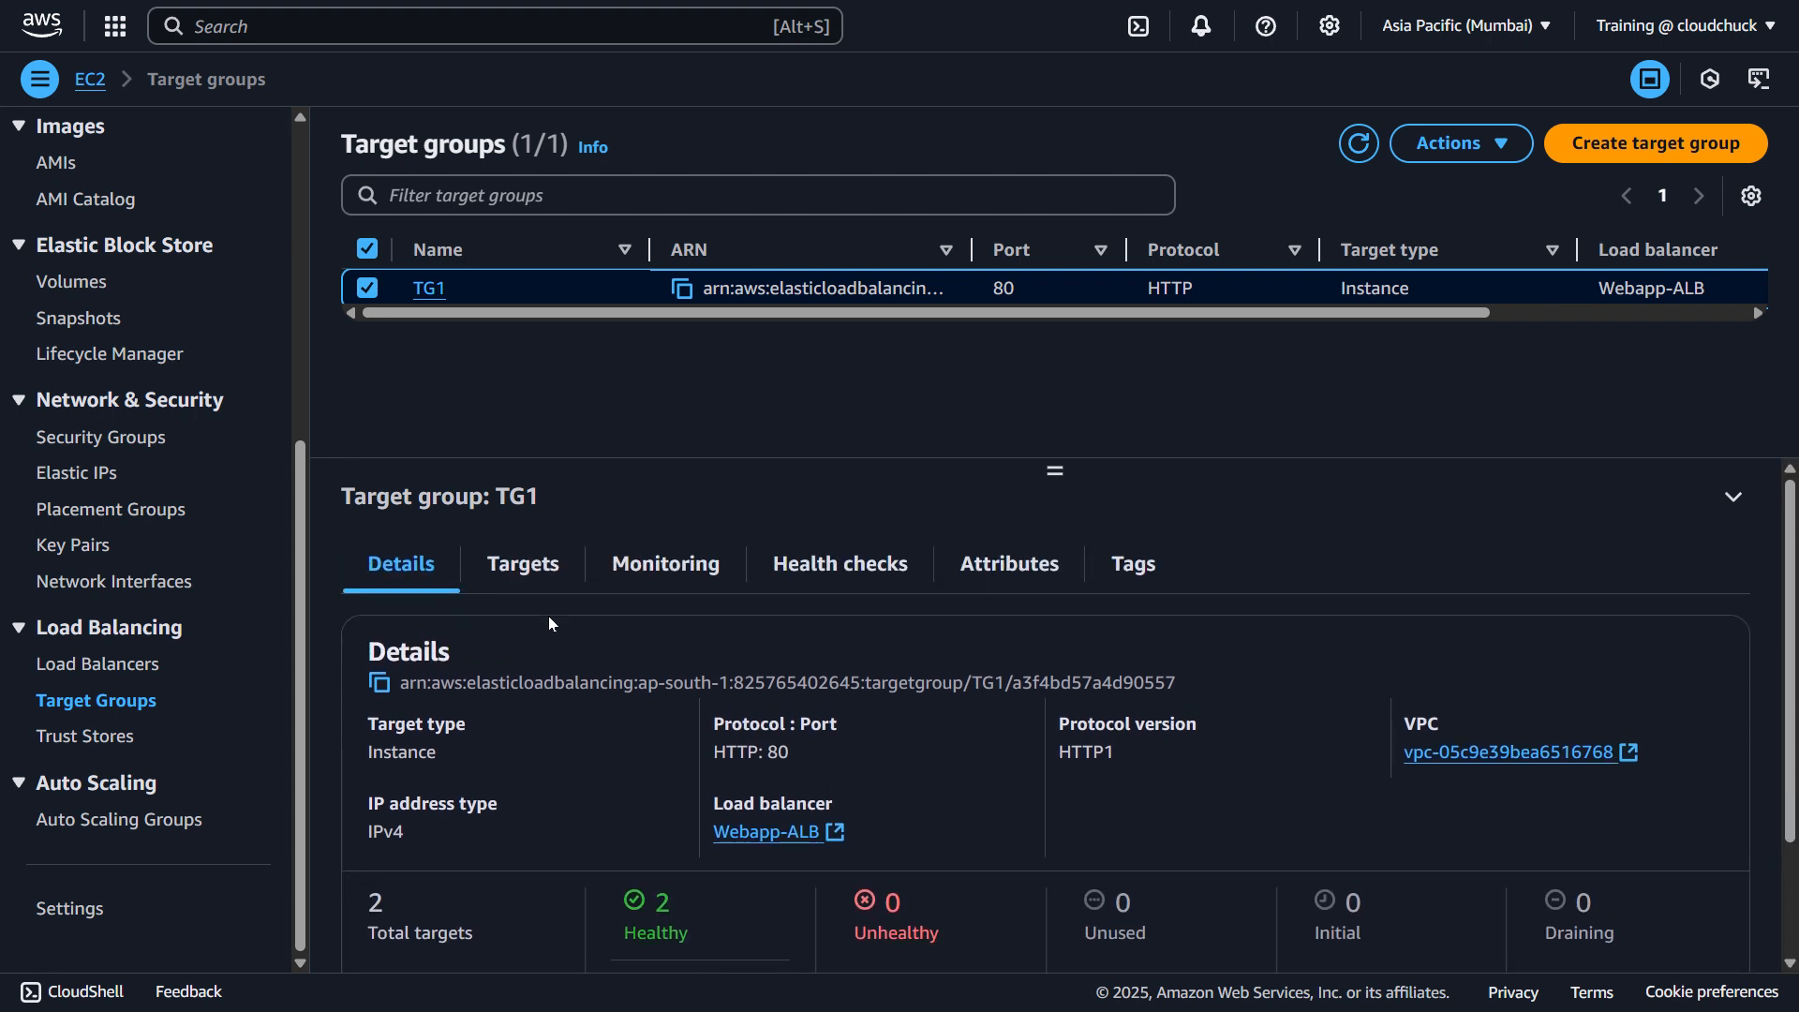
pyautogui.scroll(-2, 548, 615)
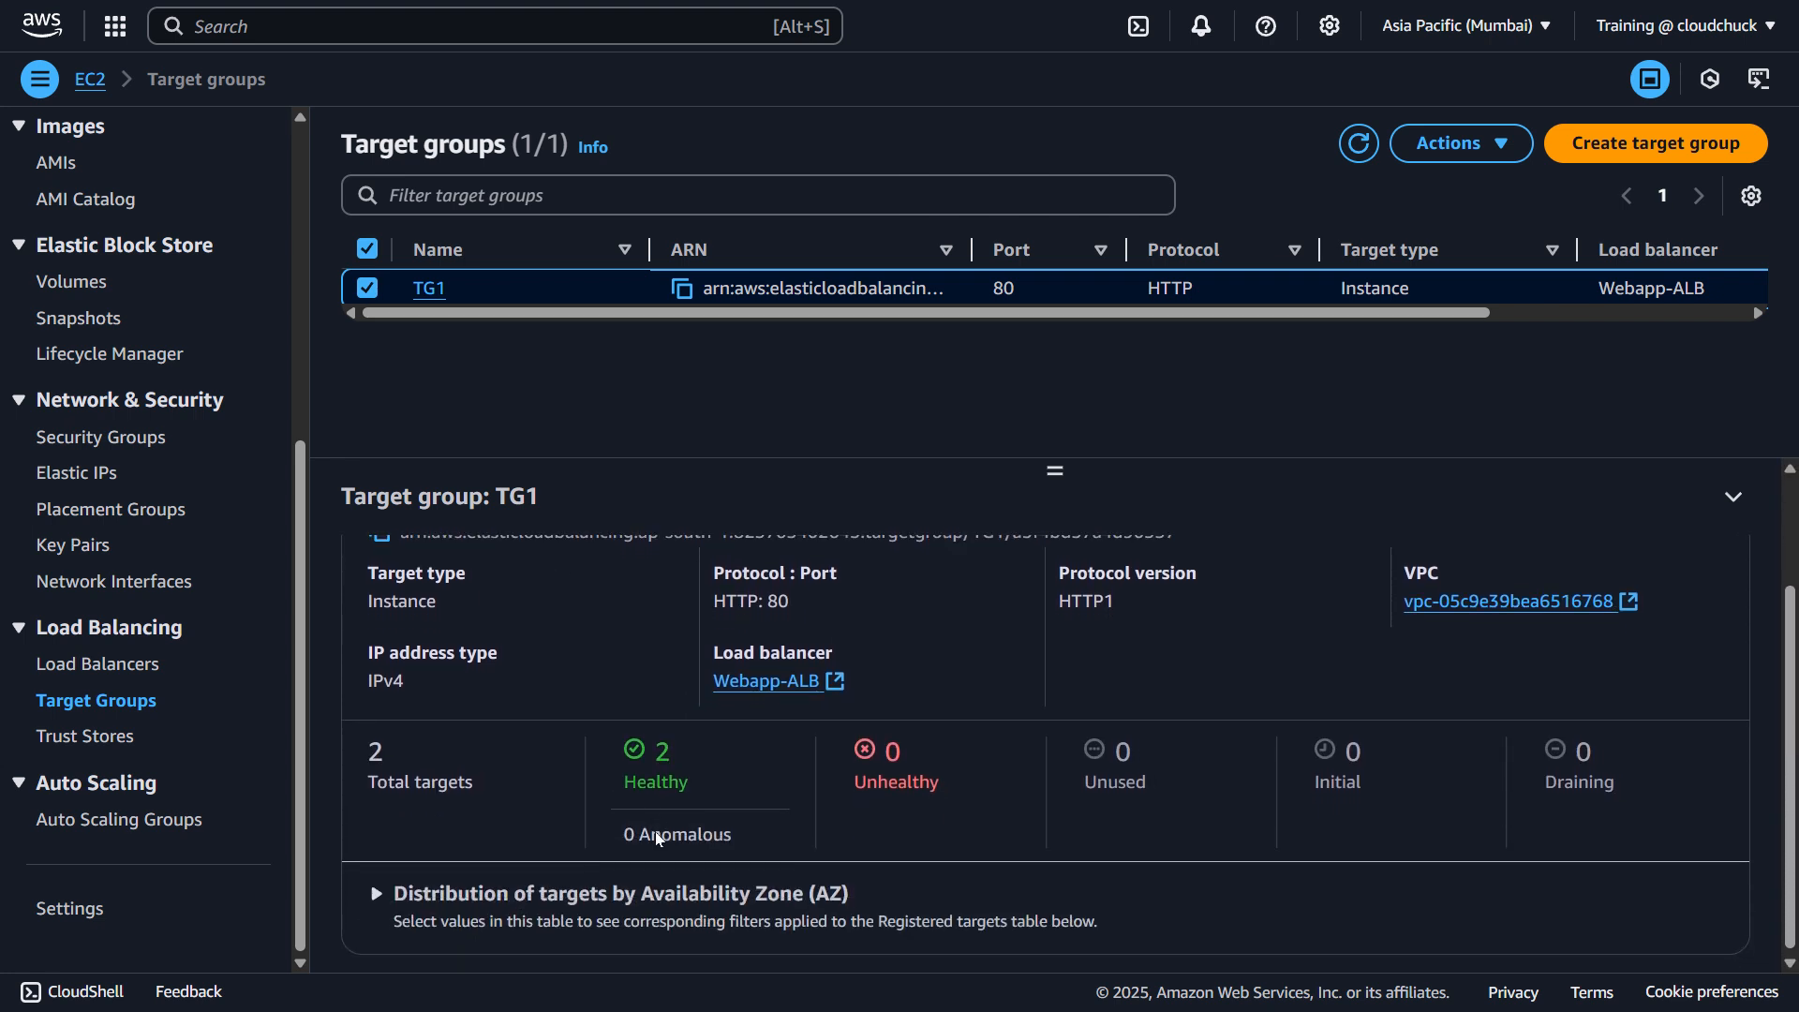
pyautogui.scroll(2, 661, 834)
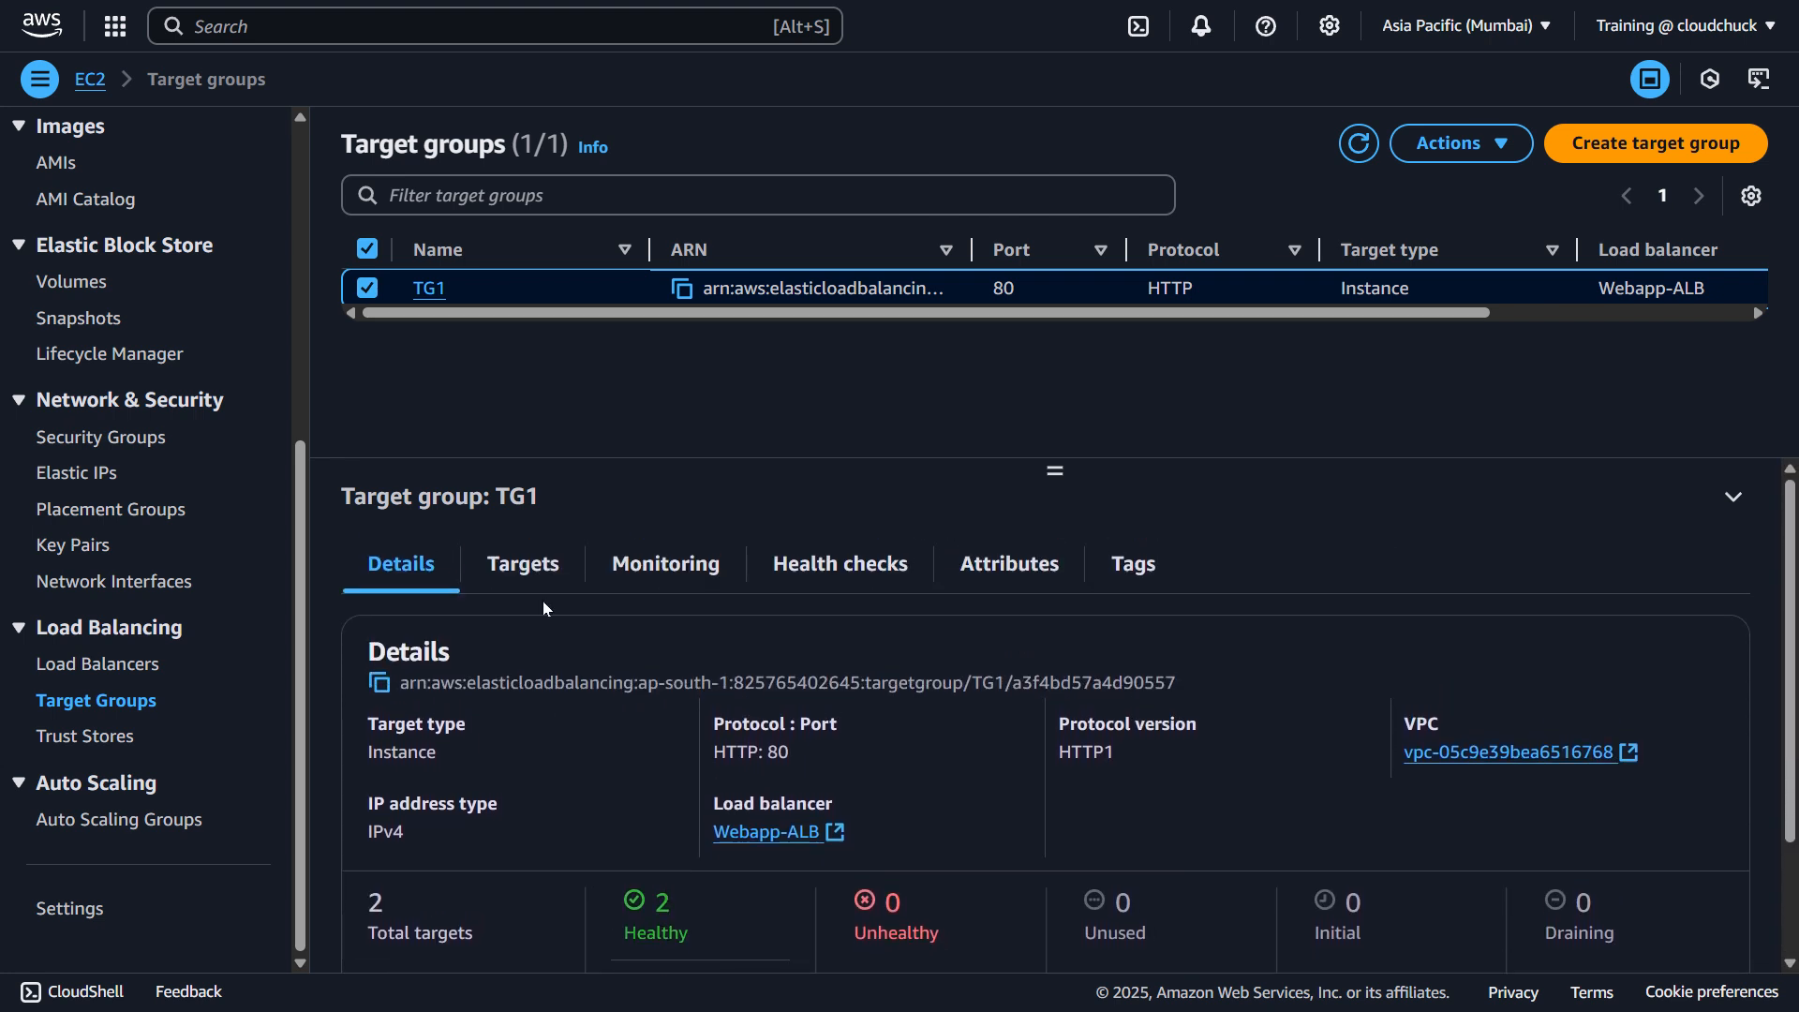
# - Select both registered targets of TG1 to check their health and launch details, and view the group's health check settings
pyautogui.click(527, 562)
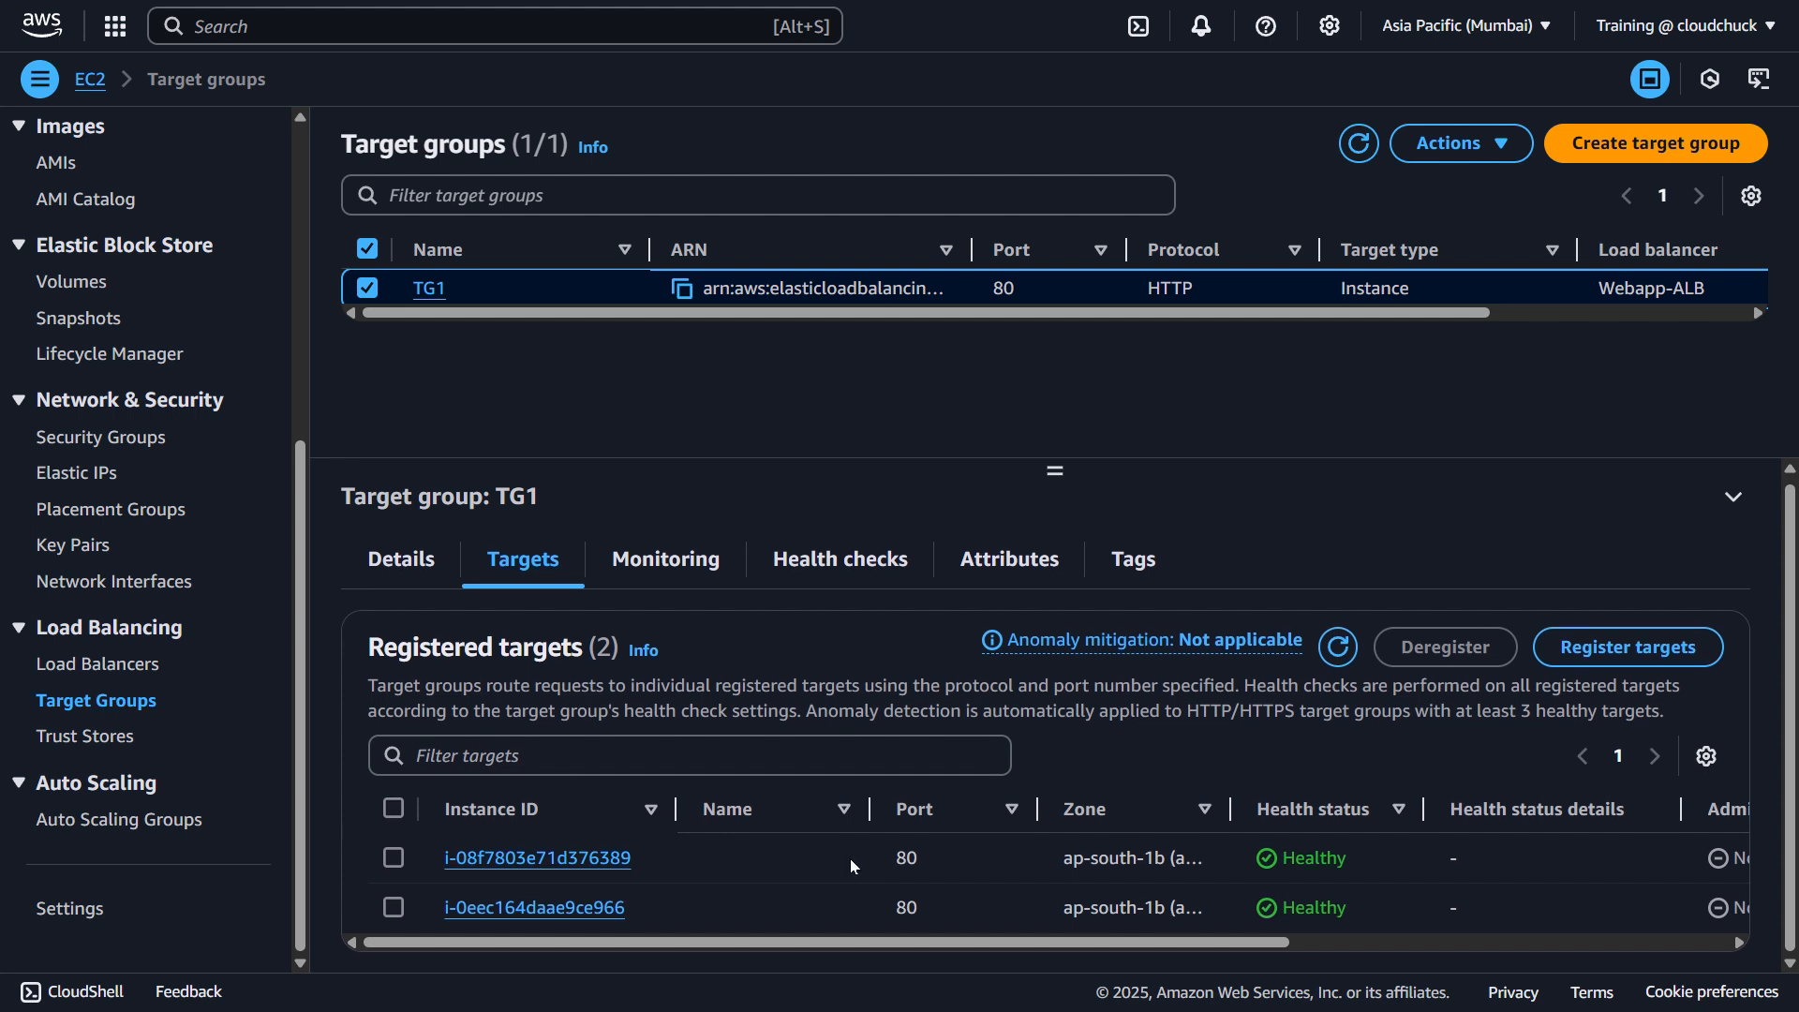
pyautogui.click(393, 908)
pyautogui.click(393, 858)
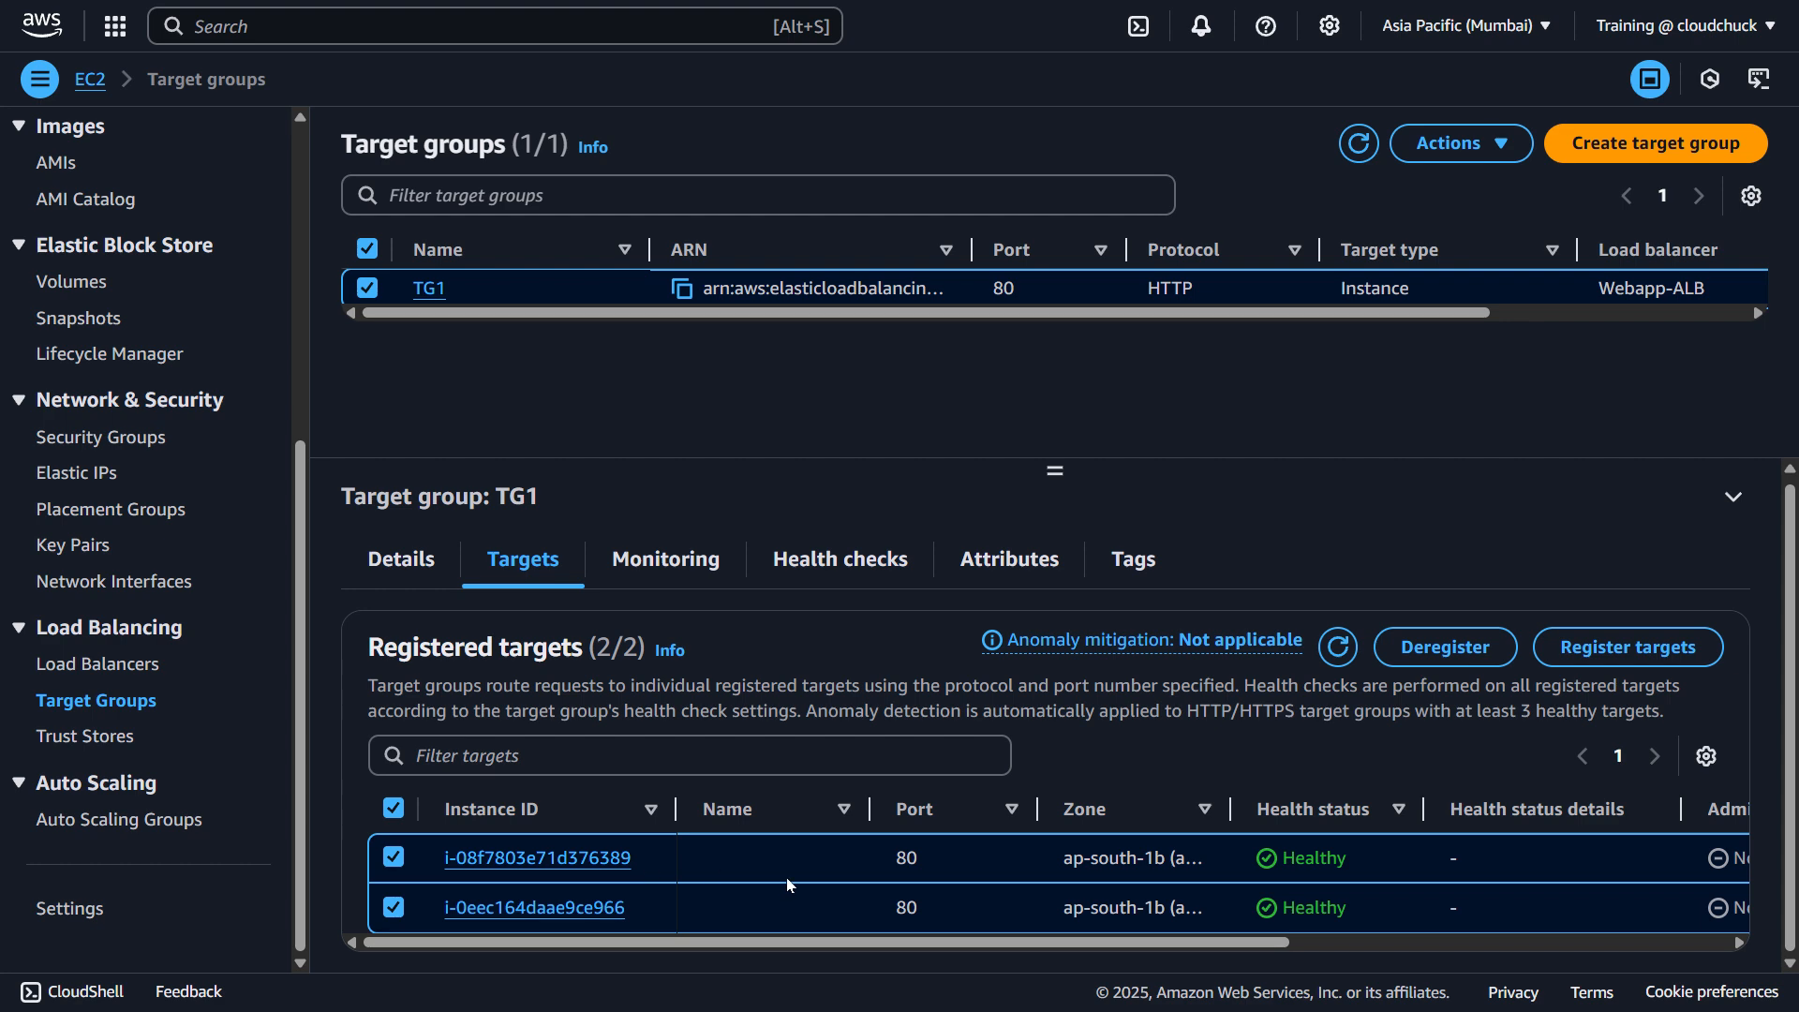
pyautogui.click(1477, 943)
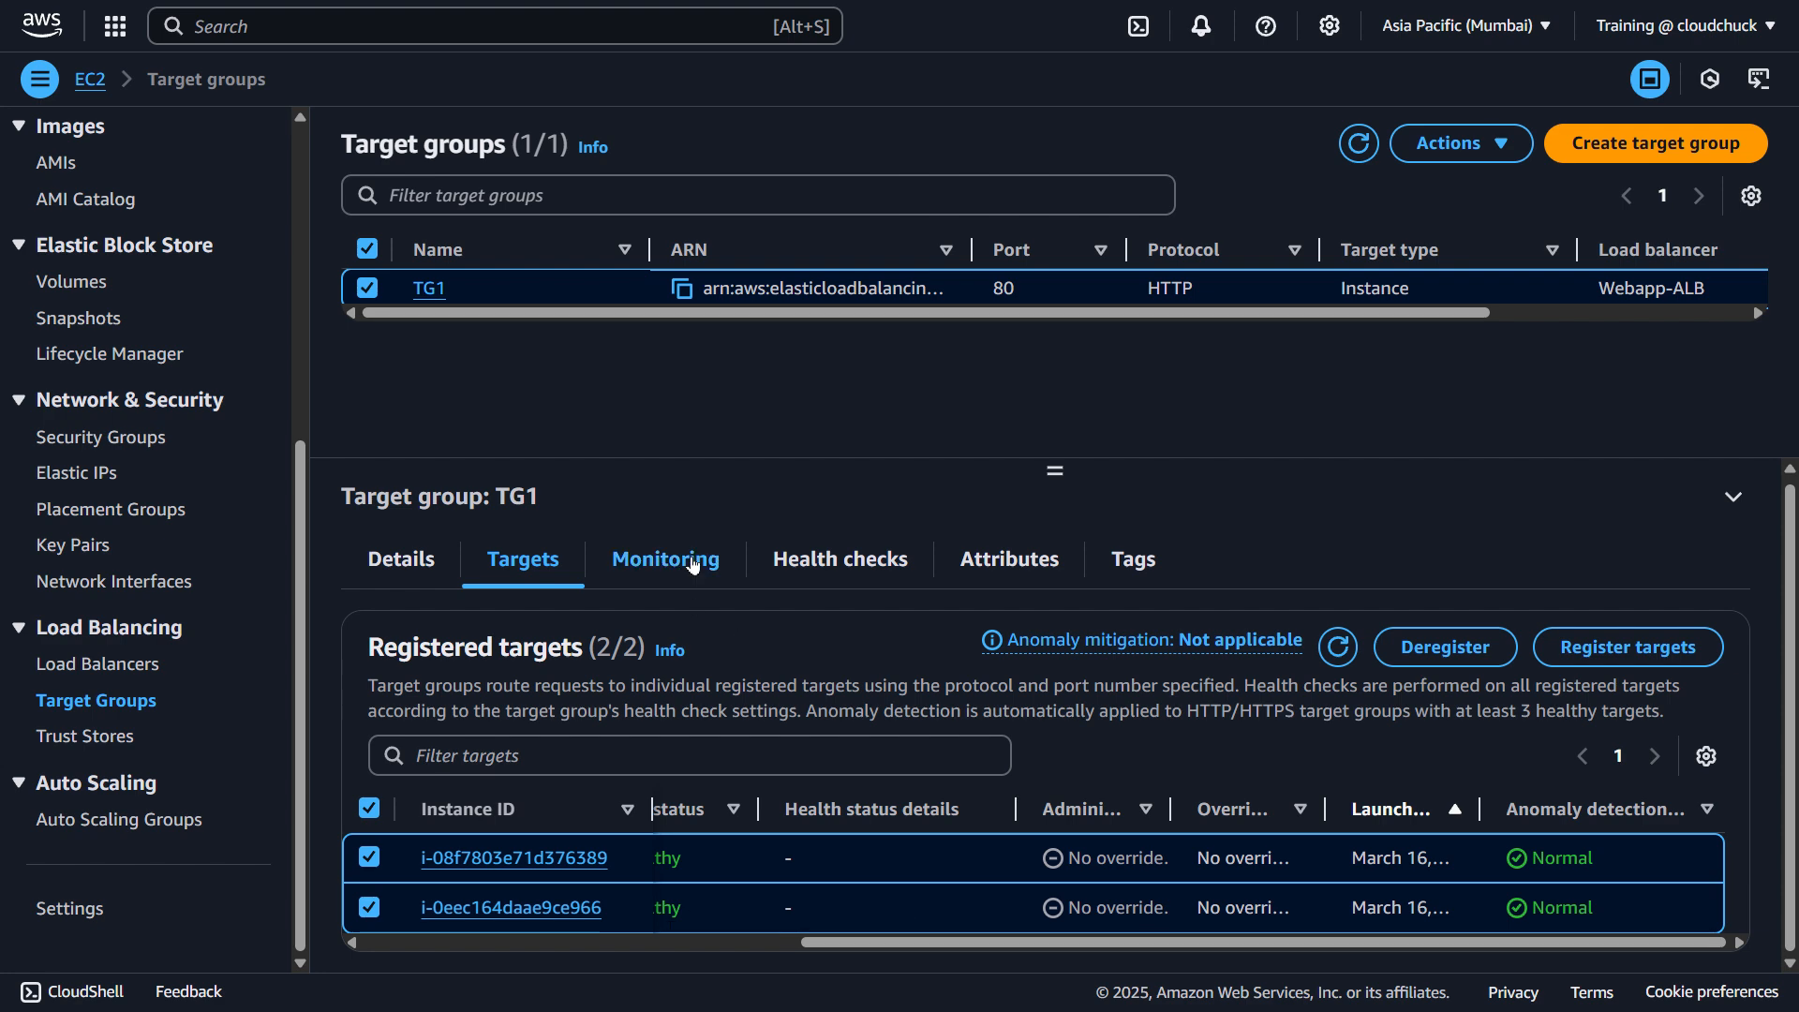
pyautogui.click(831, 559)
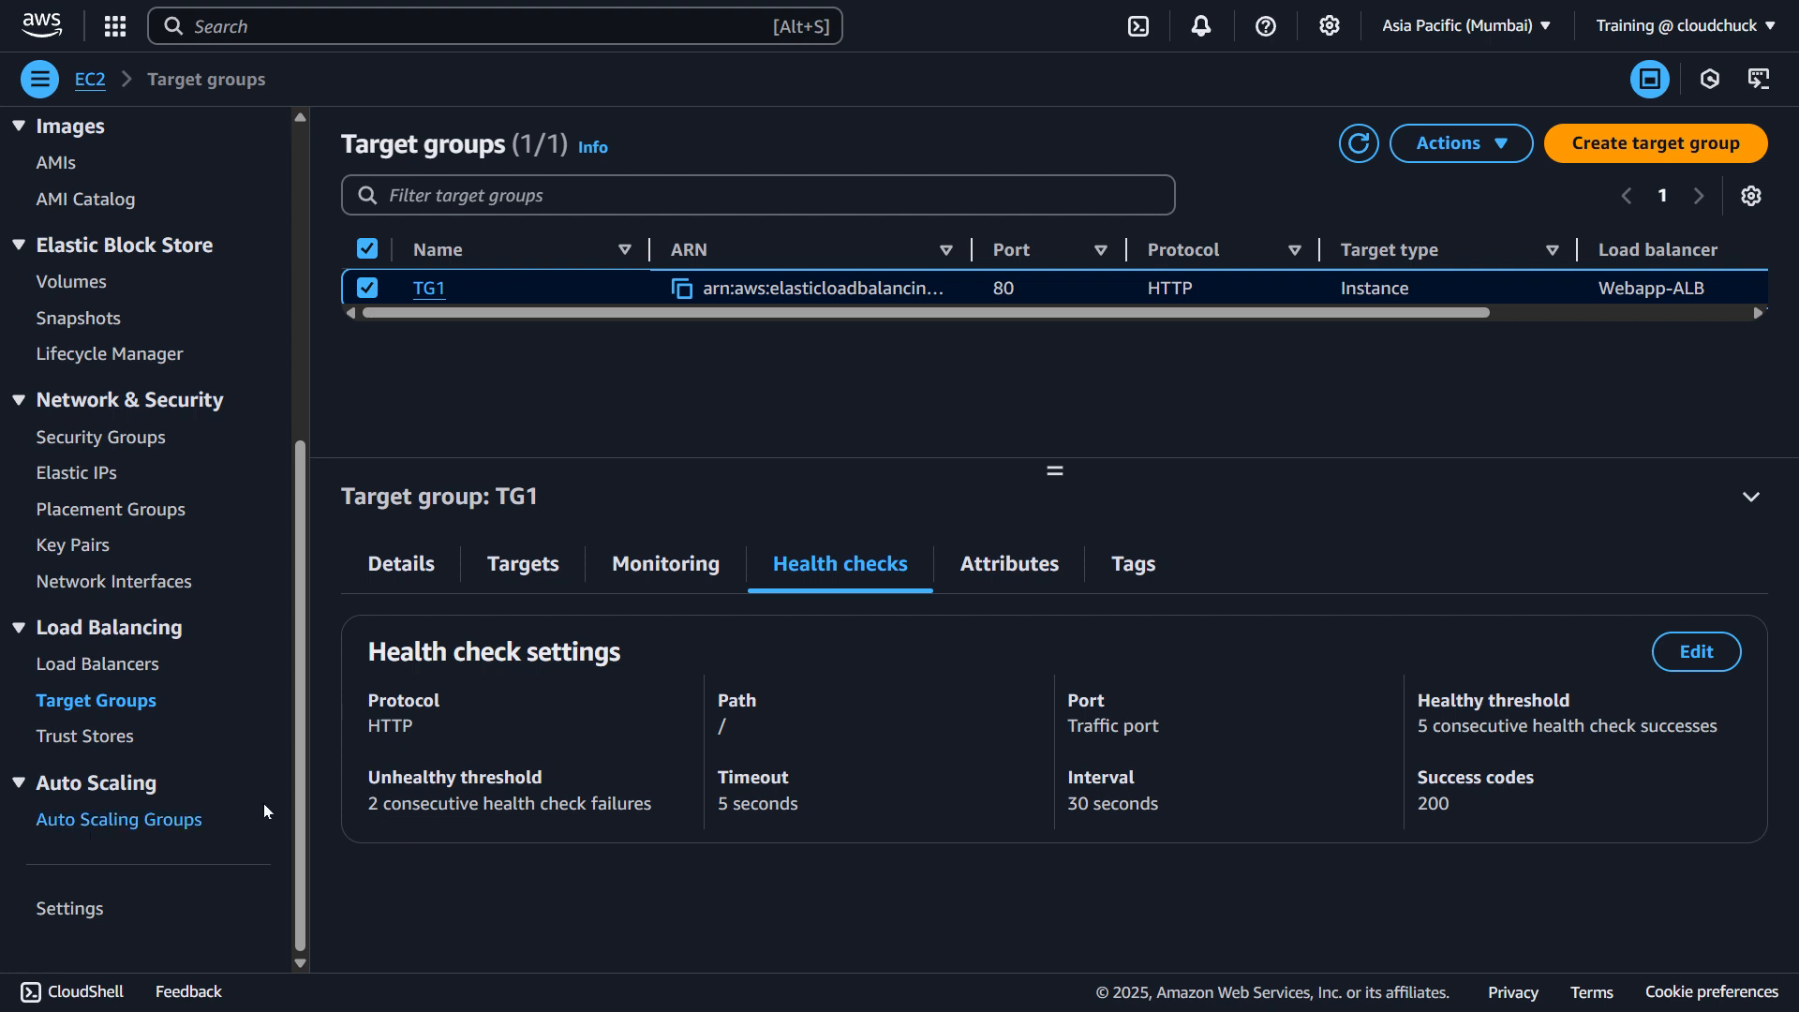
# - Open the Auto Scaling groups list, select ASG, and review its capacity overview and launch template in the enlarged details
pyautogui.click(141, 821)
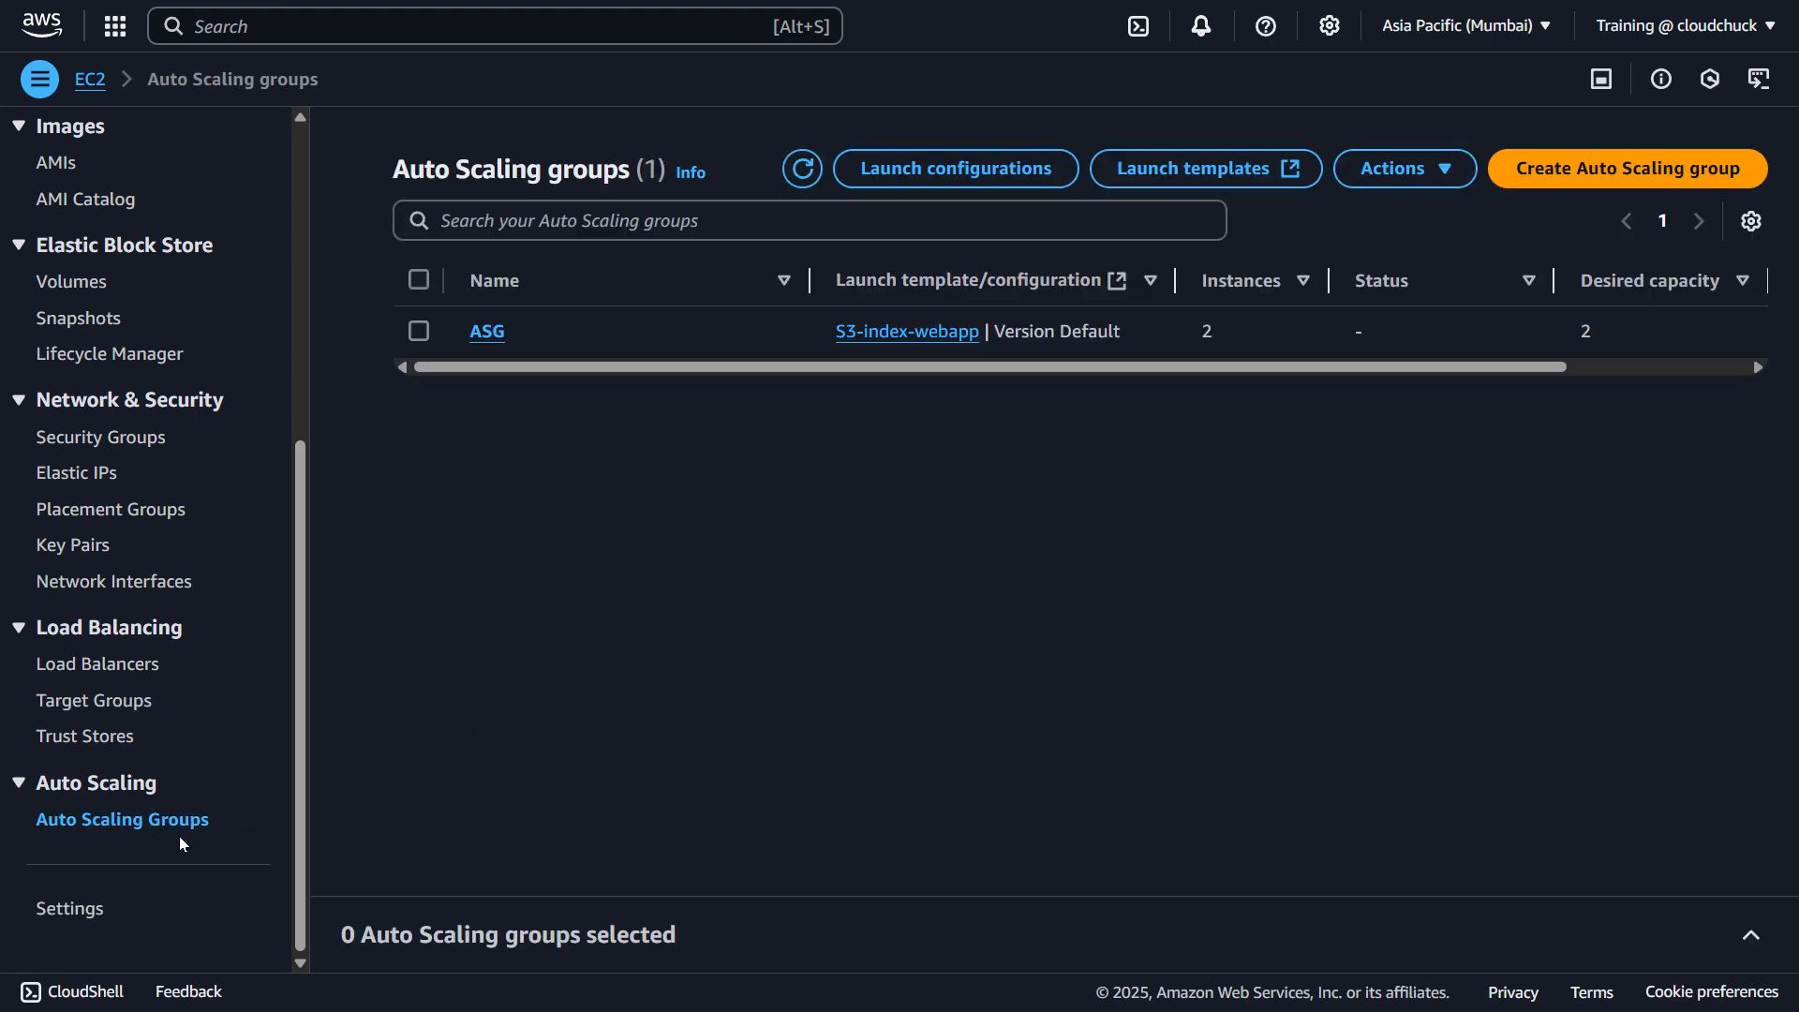
pyautogui.click(421, 331)
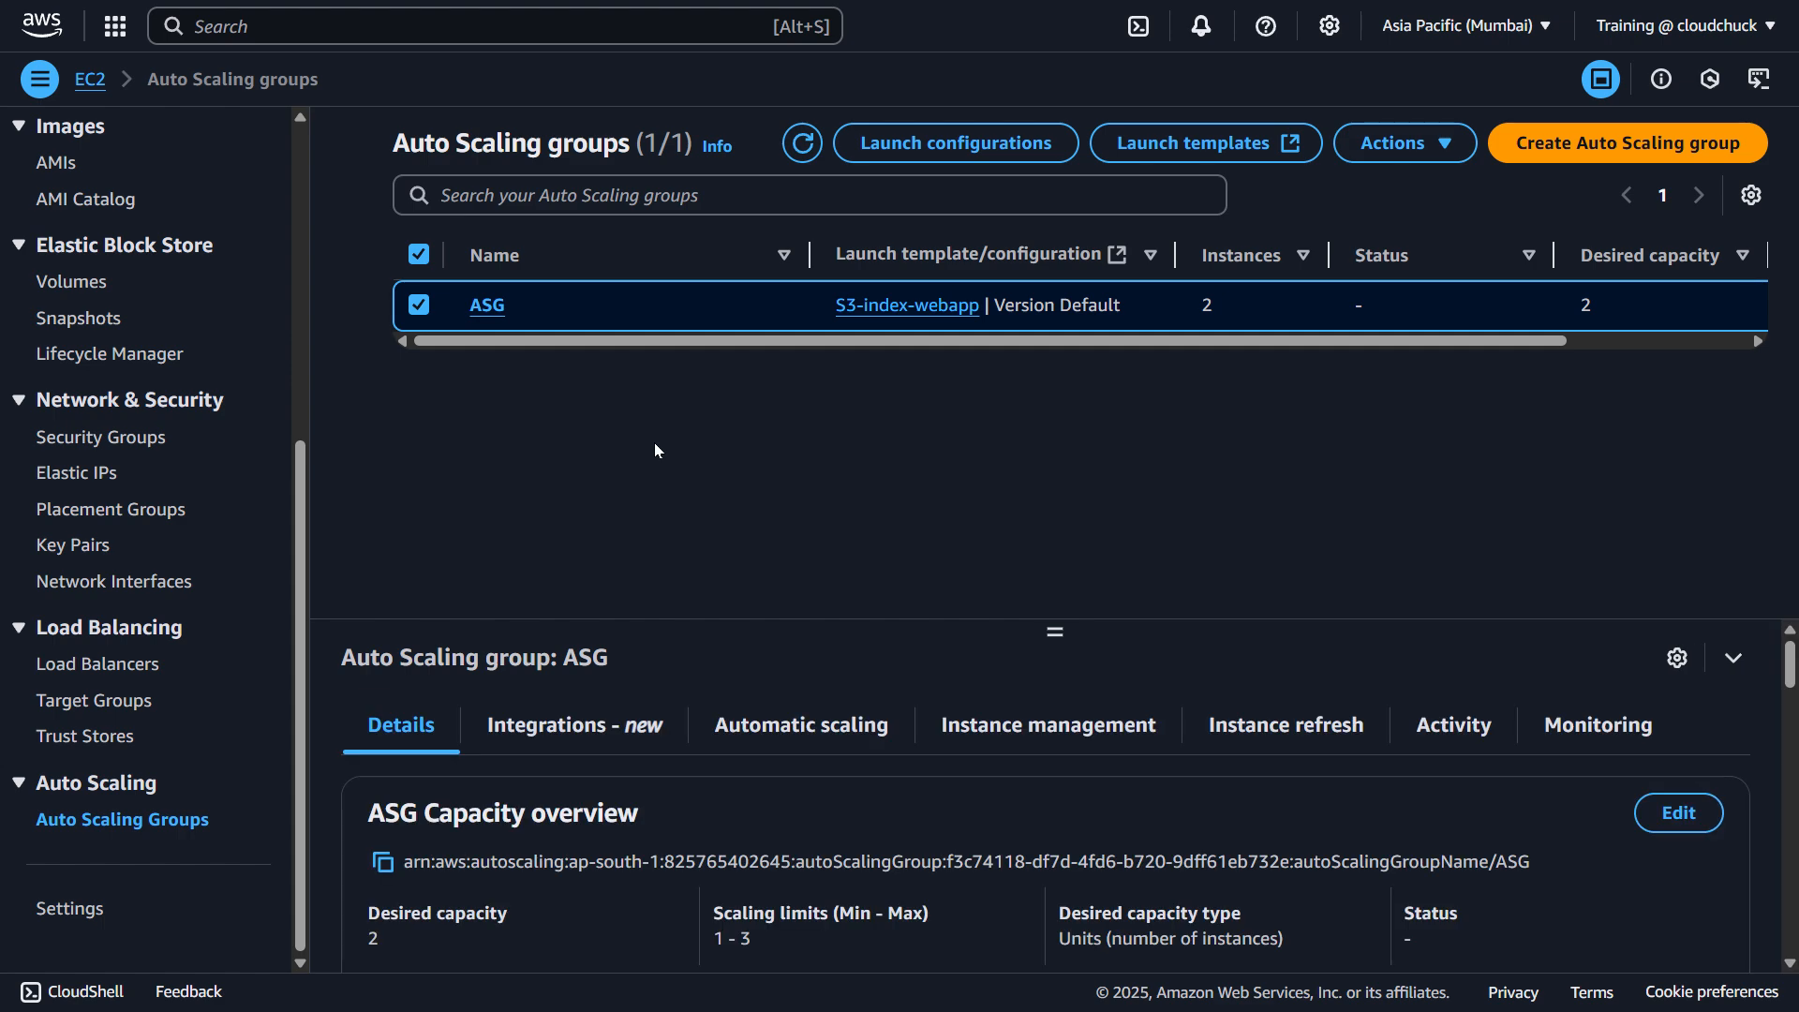
pyautogui.moveTo(1051, 653); pyautogui.dragTo(1066, 456)
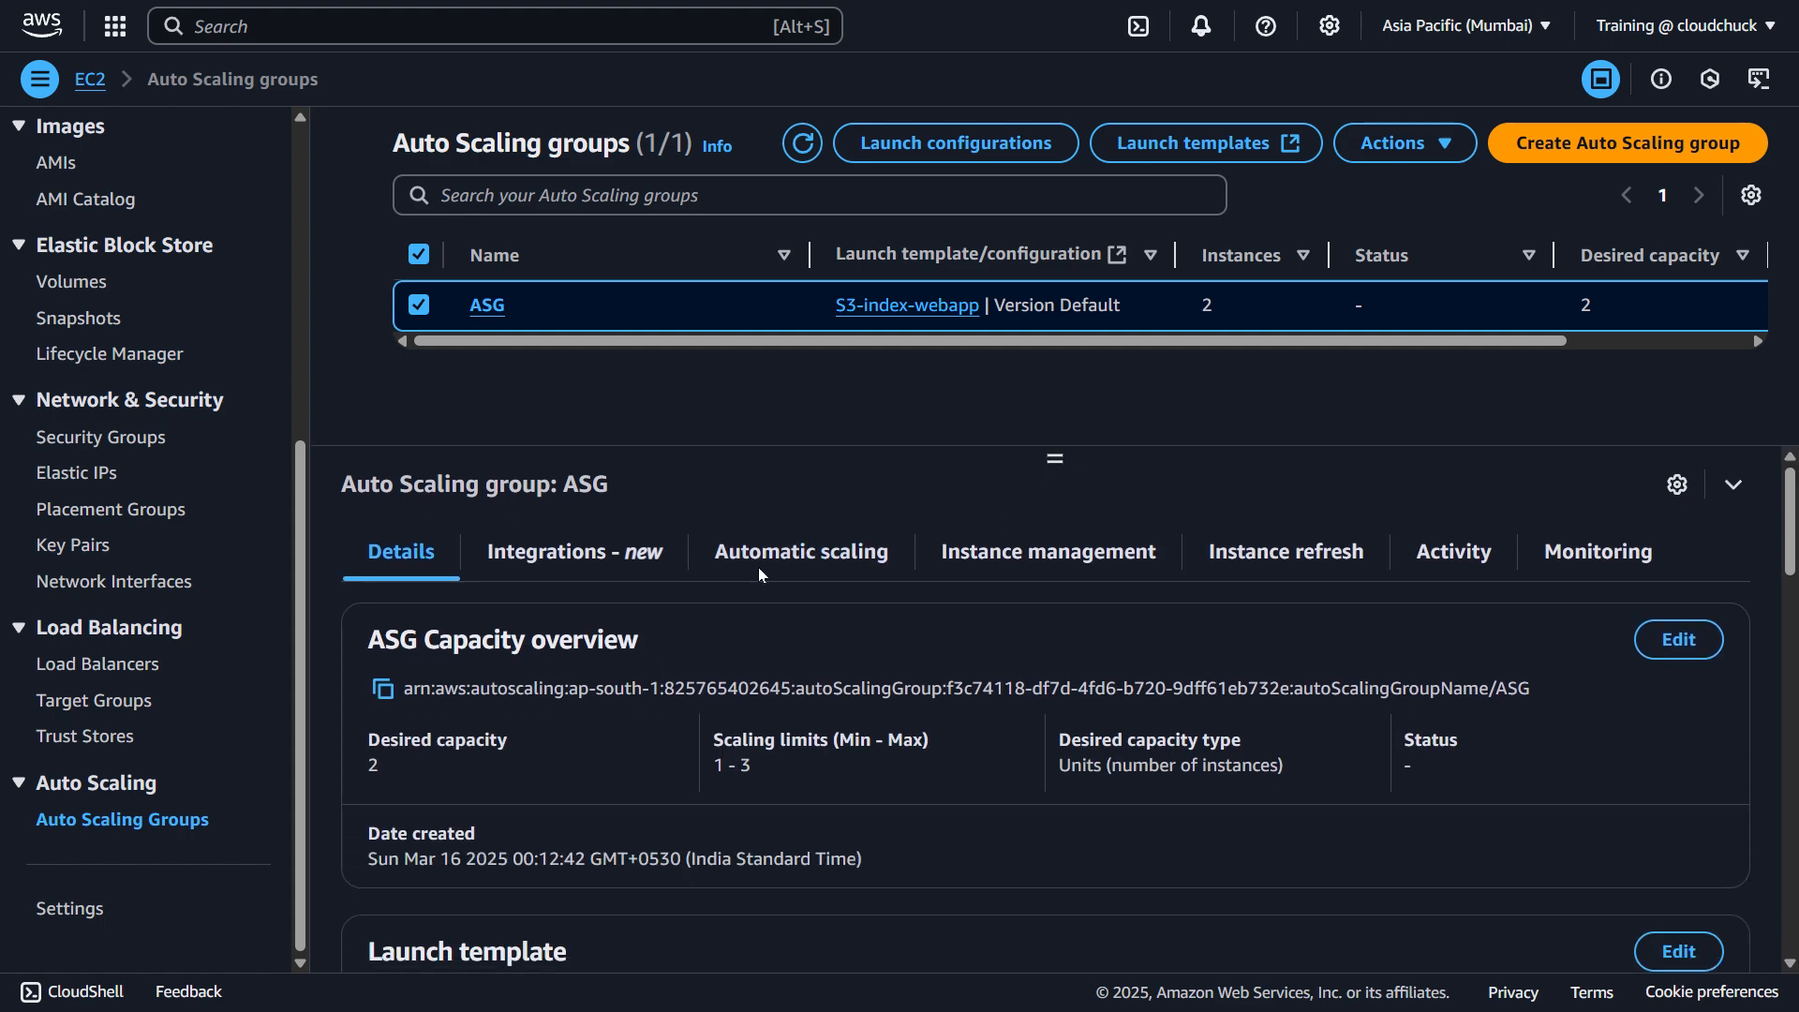
pyautogui.scroll(-4, 804, 830)
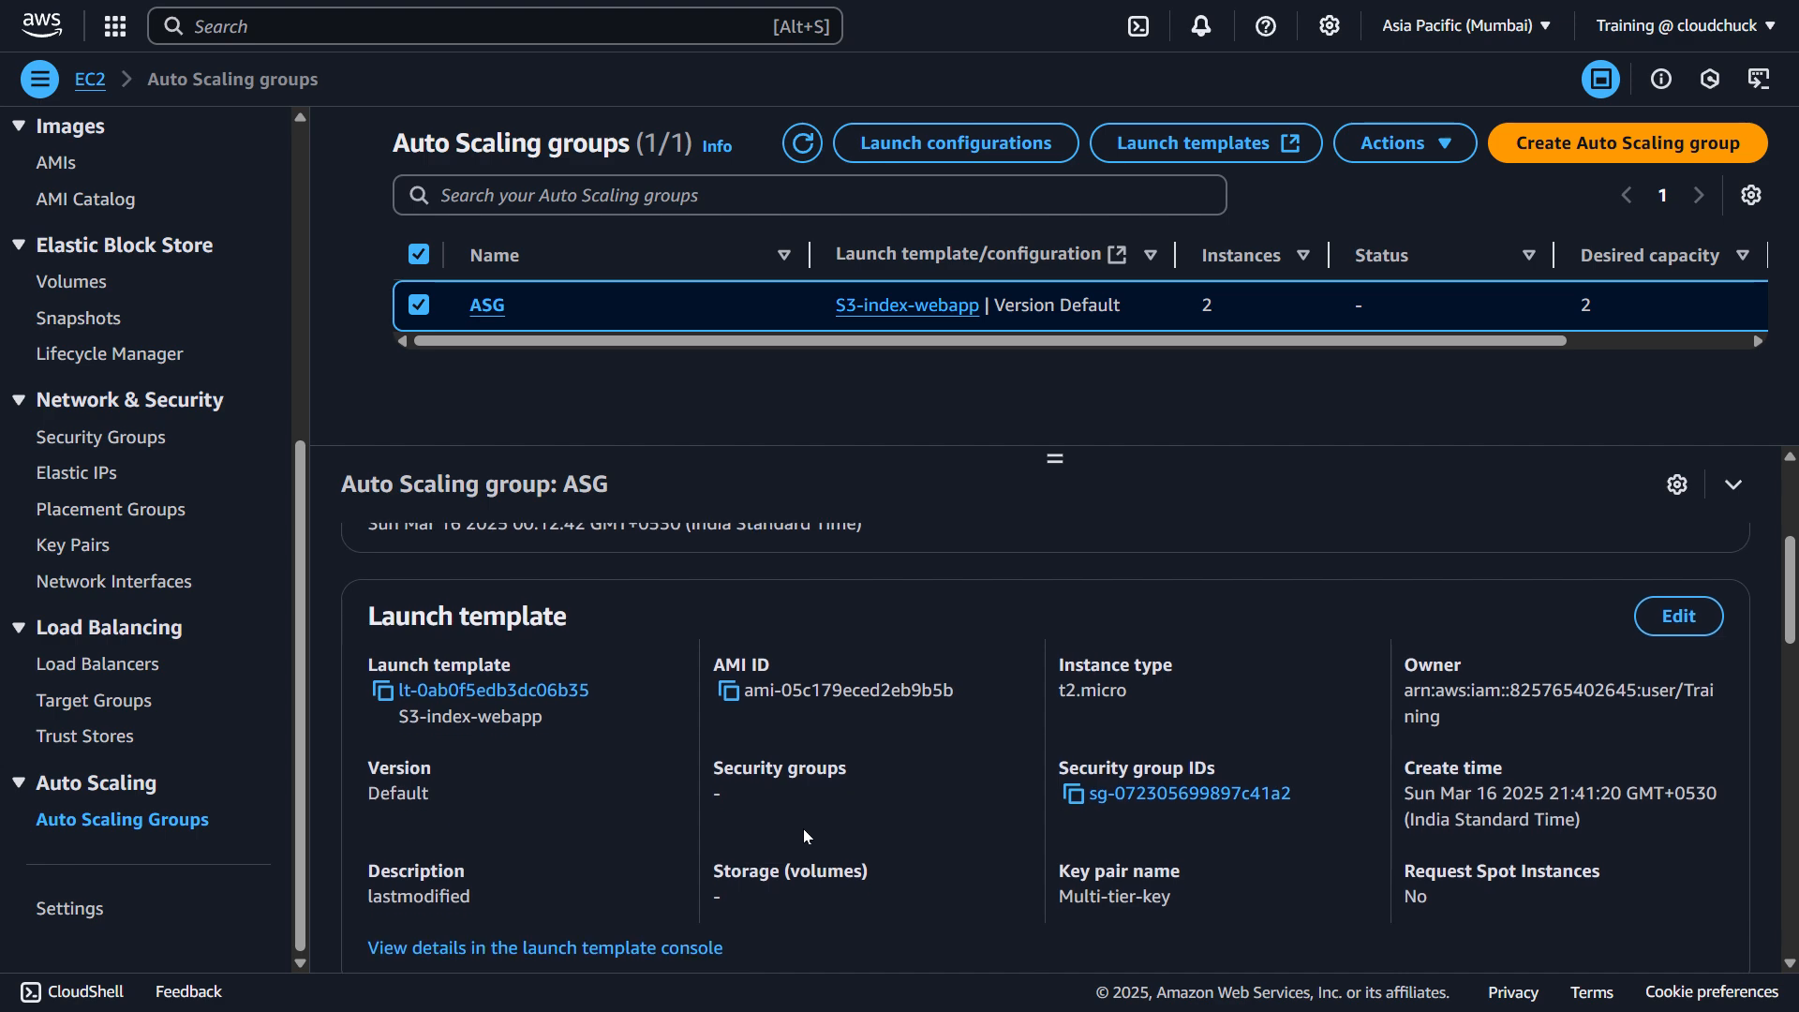
pyautogui.scroll(-4, 703, 774)
pyautogui.scroll(8, 703, 774)
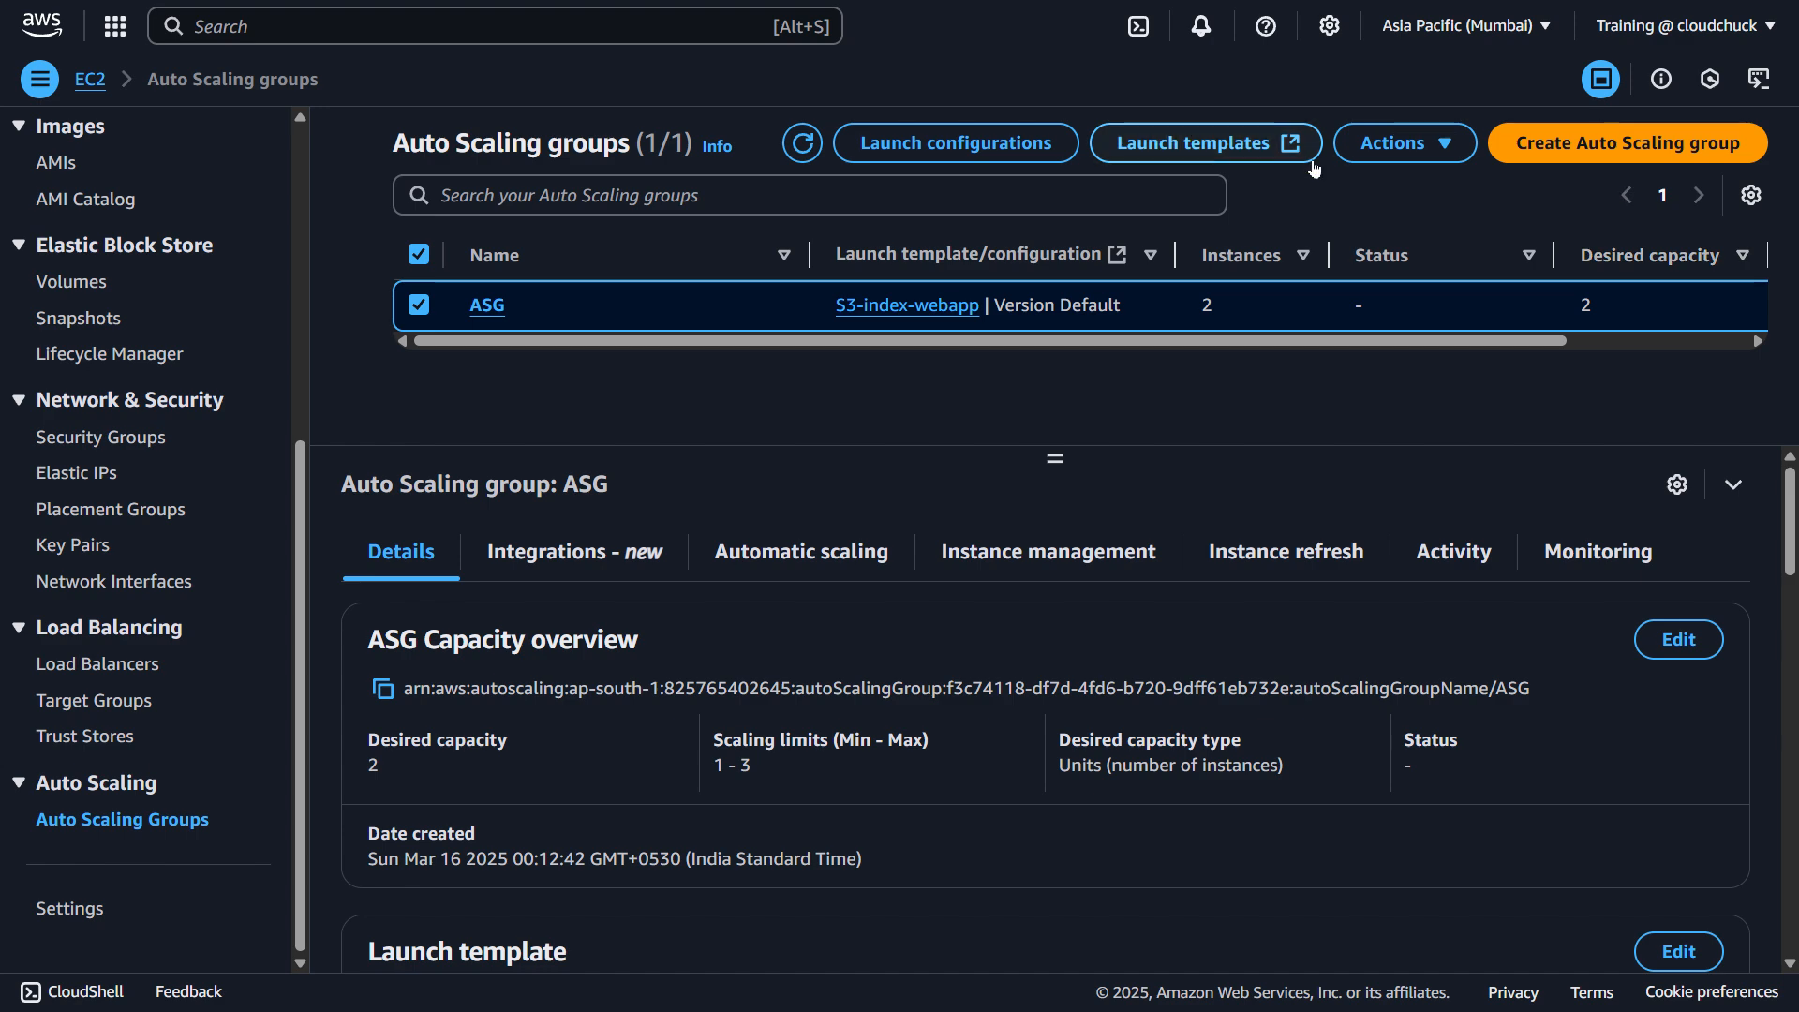
# - Open ASG for editing and check its capacity limits, the S3-index-webapp launch template, and the available template versions without changing them
pyautogui.click(1375, 145)
pyautogui.click(1376, 185)
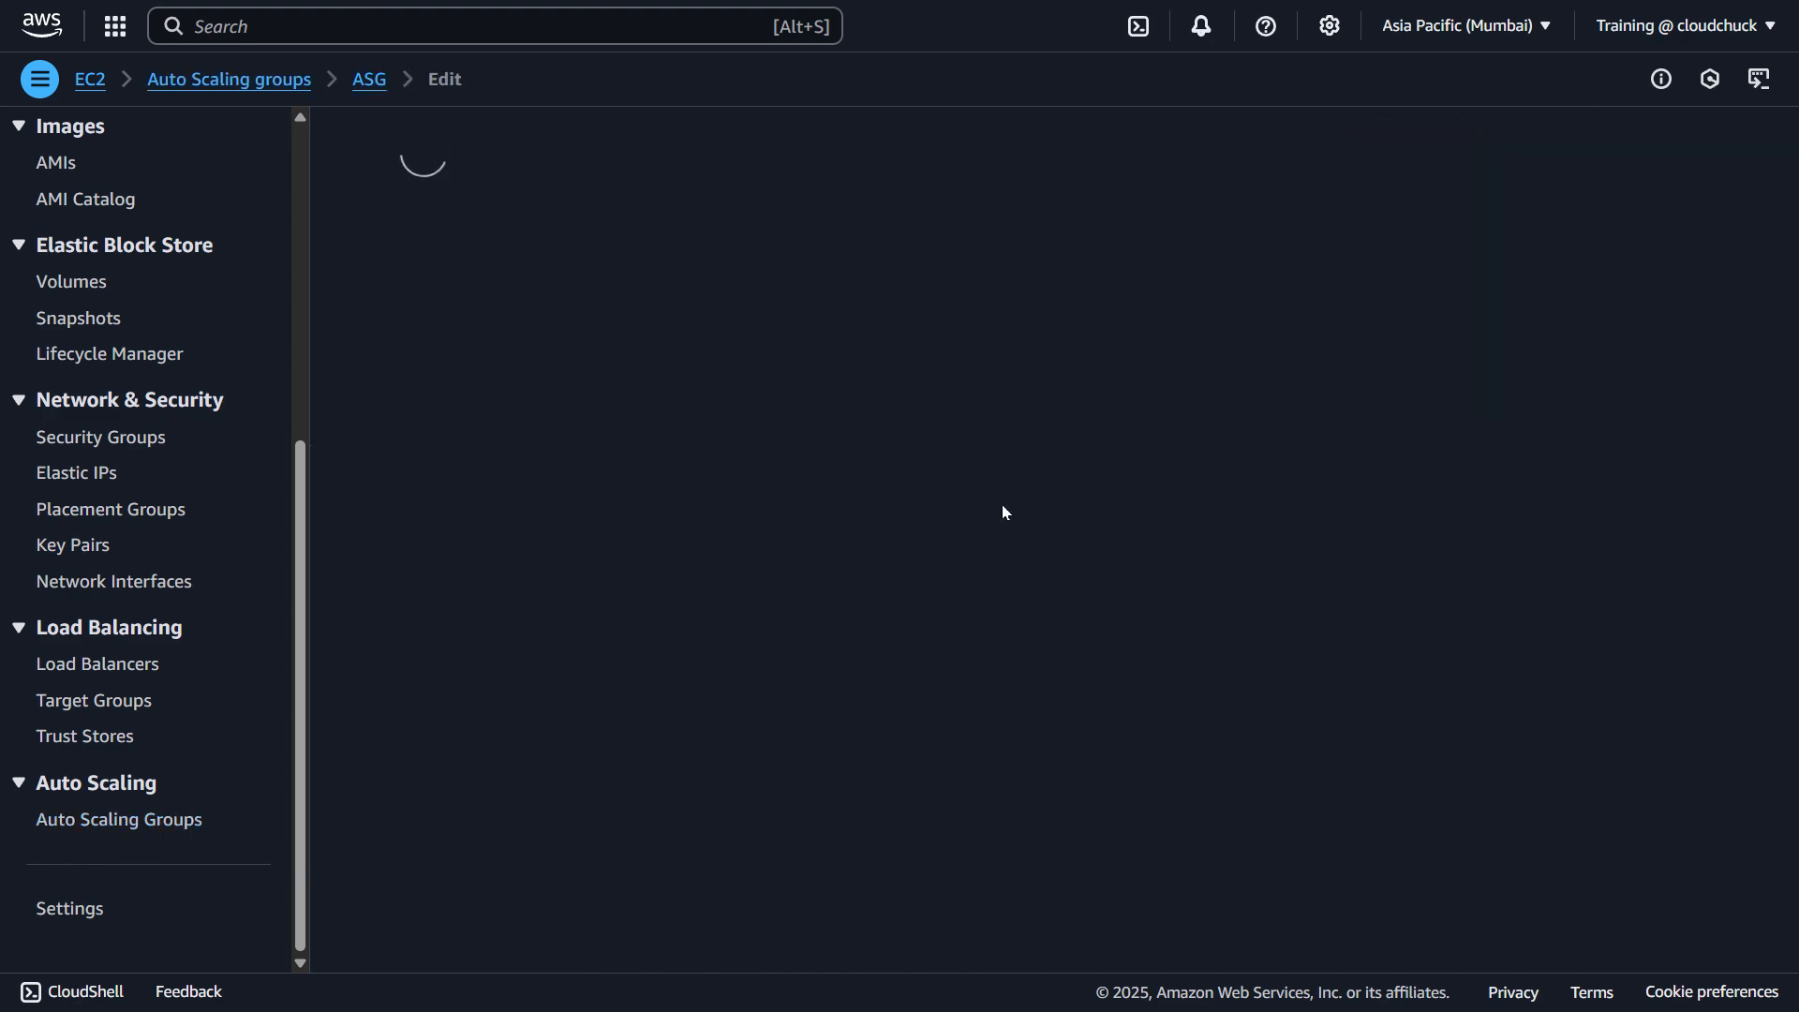
pyautogui.scroll(-2, 1003, 505)
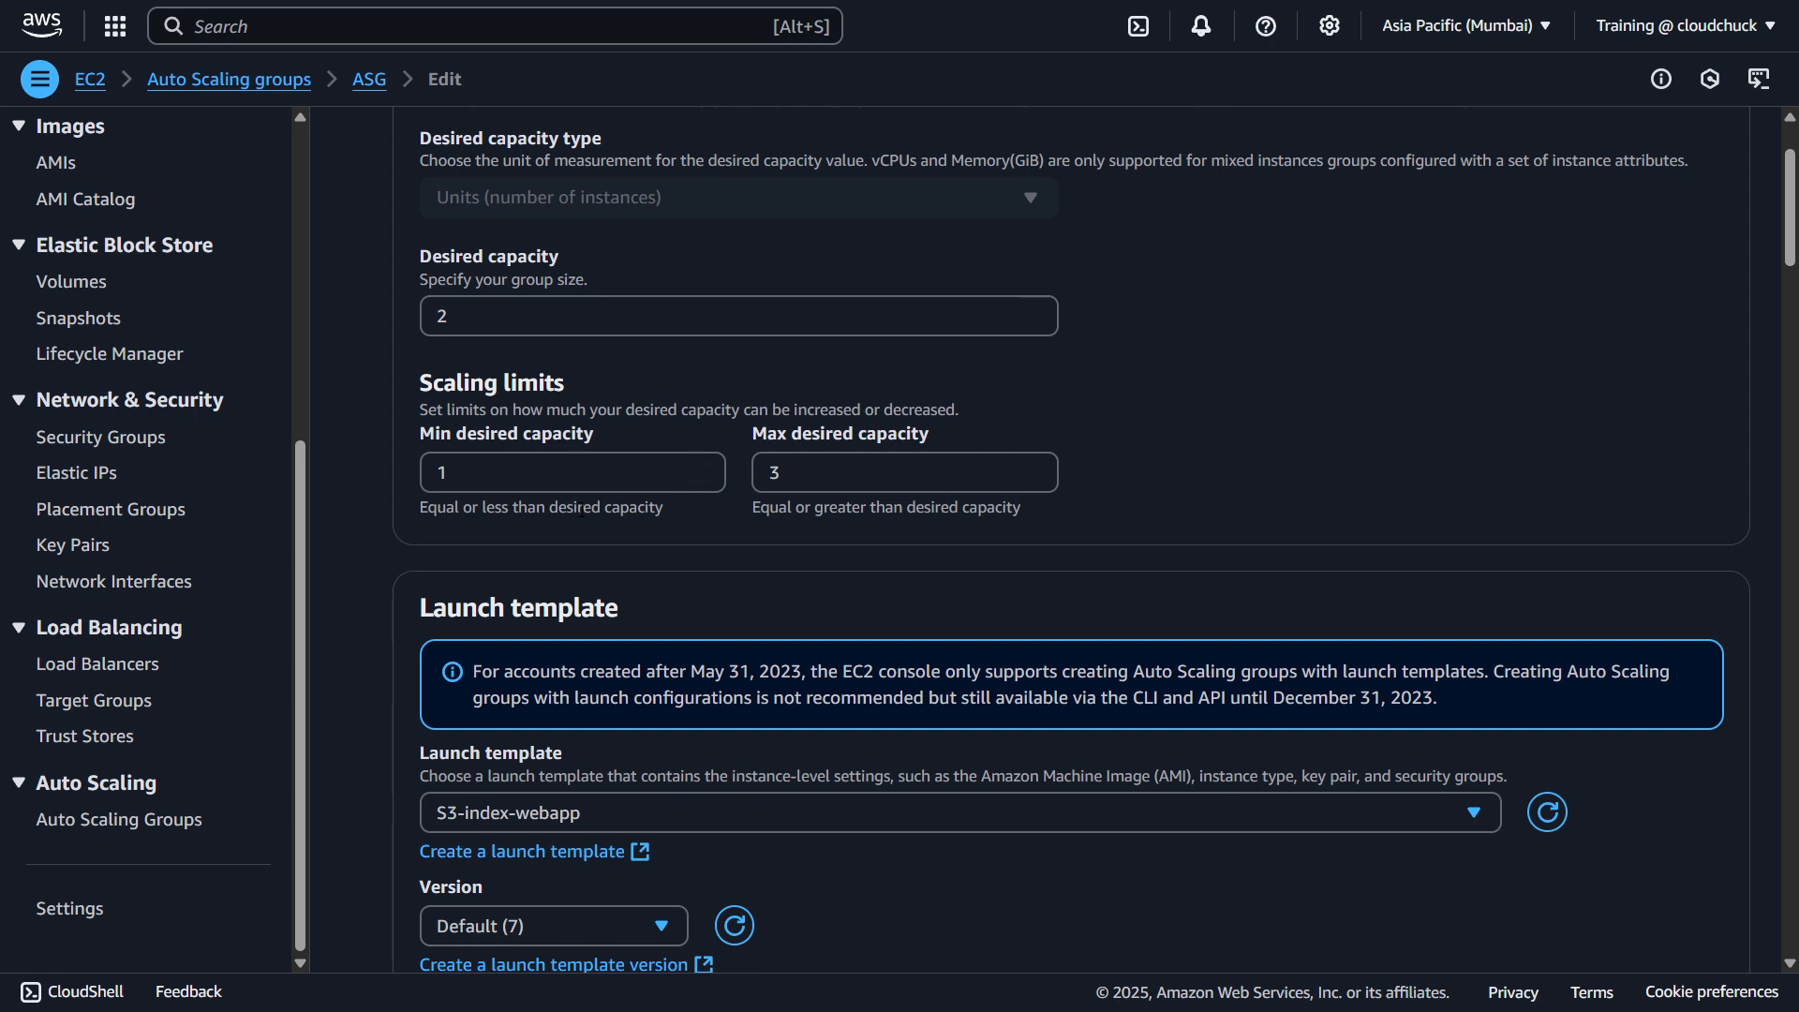
pyautogui.scroll(-2, 581, 511)
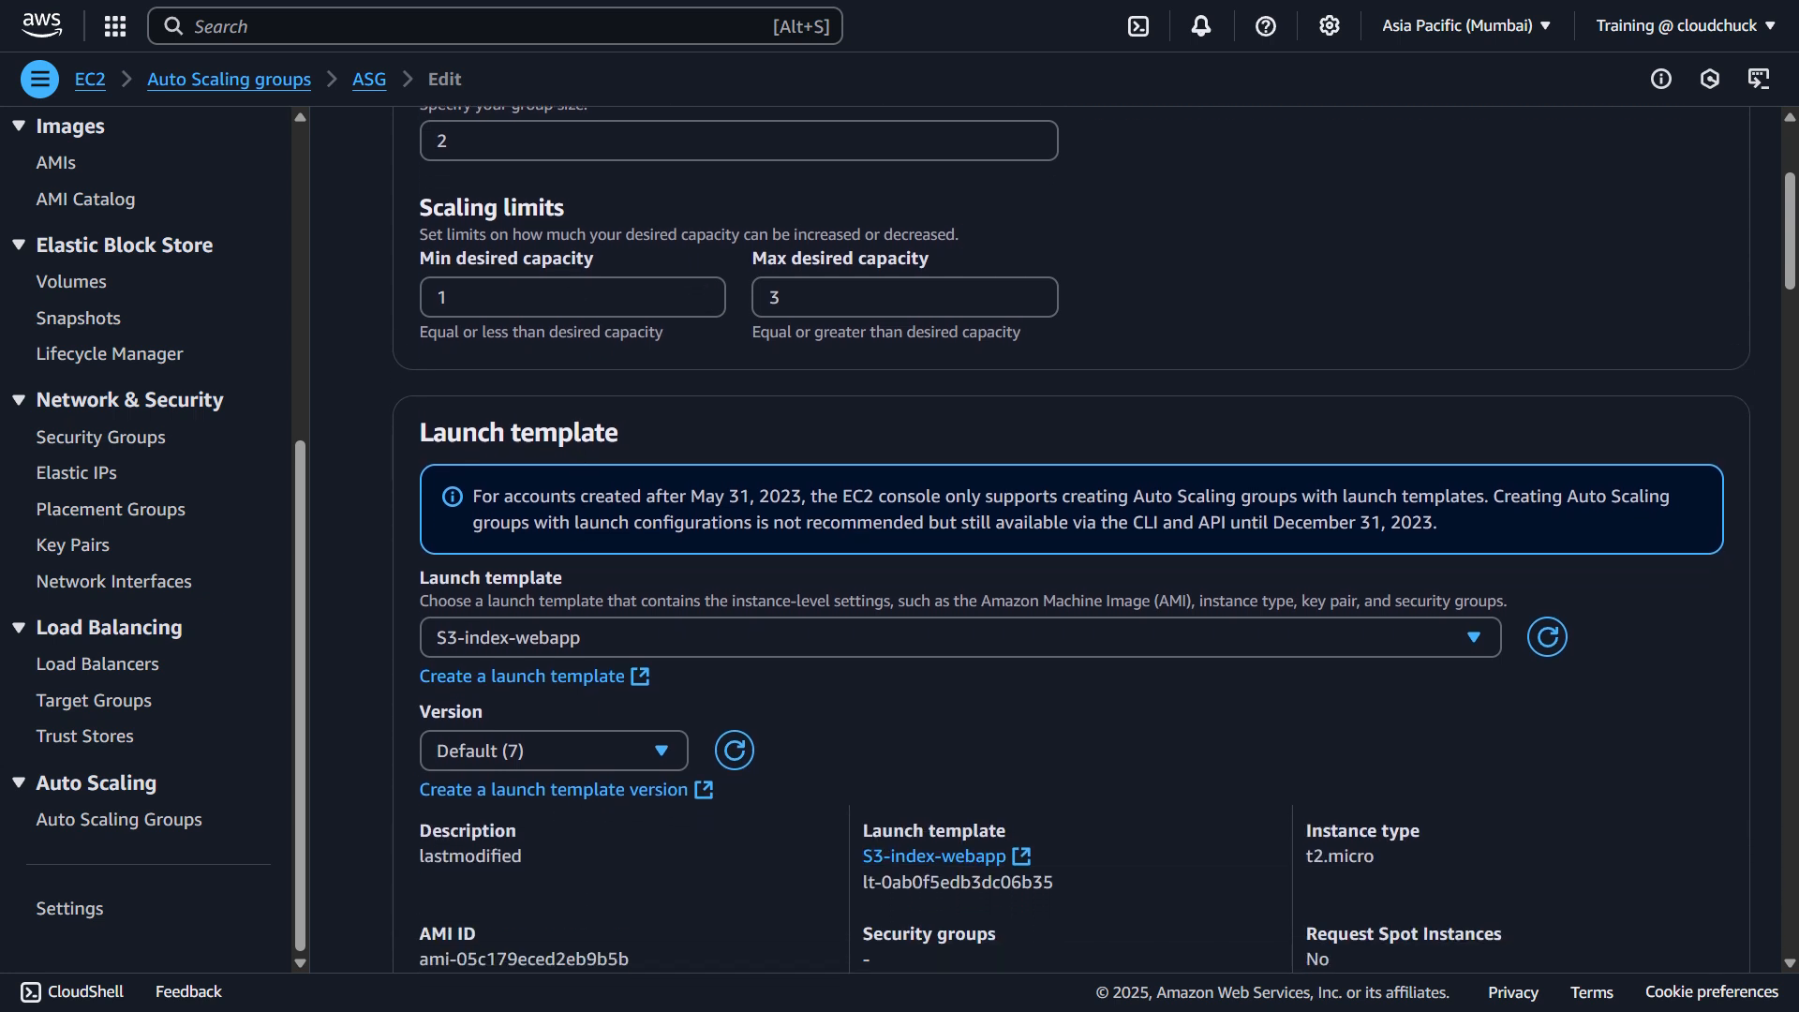
pyautogui.scroll(-2, 630, 477)
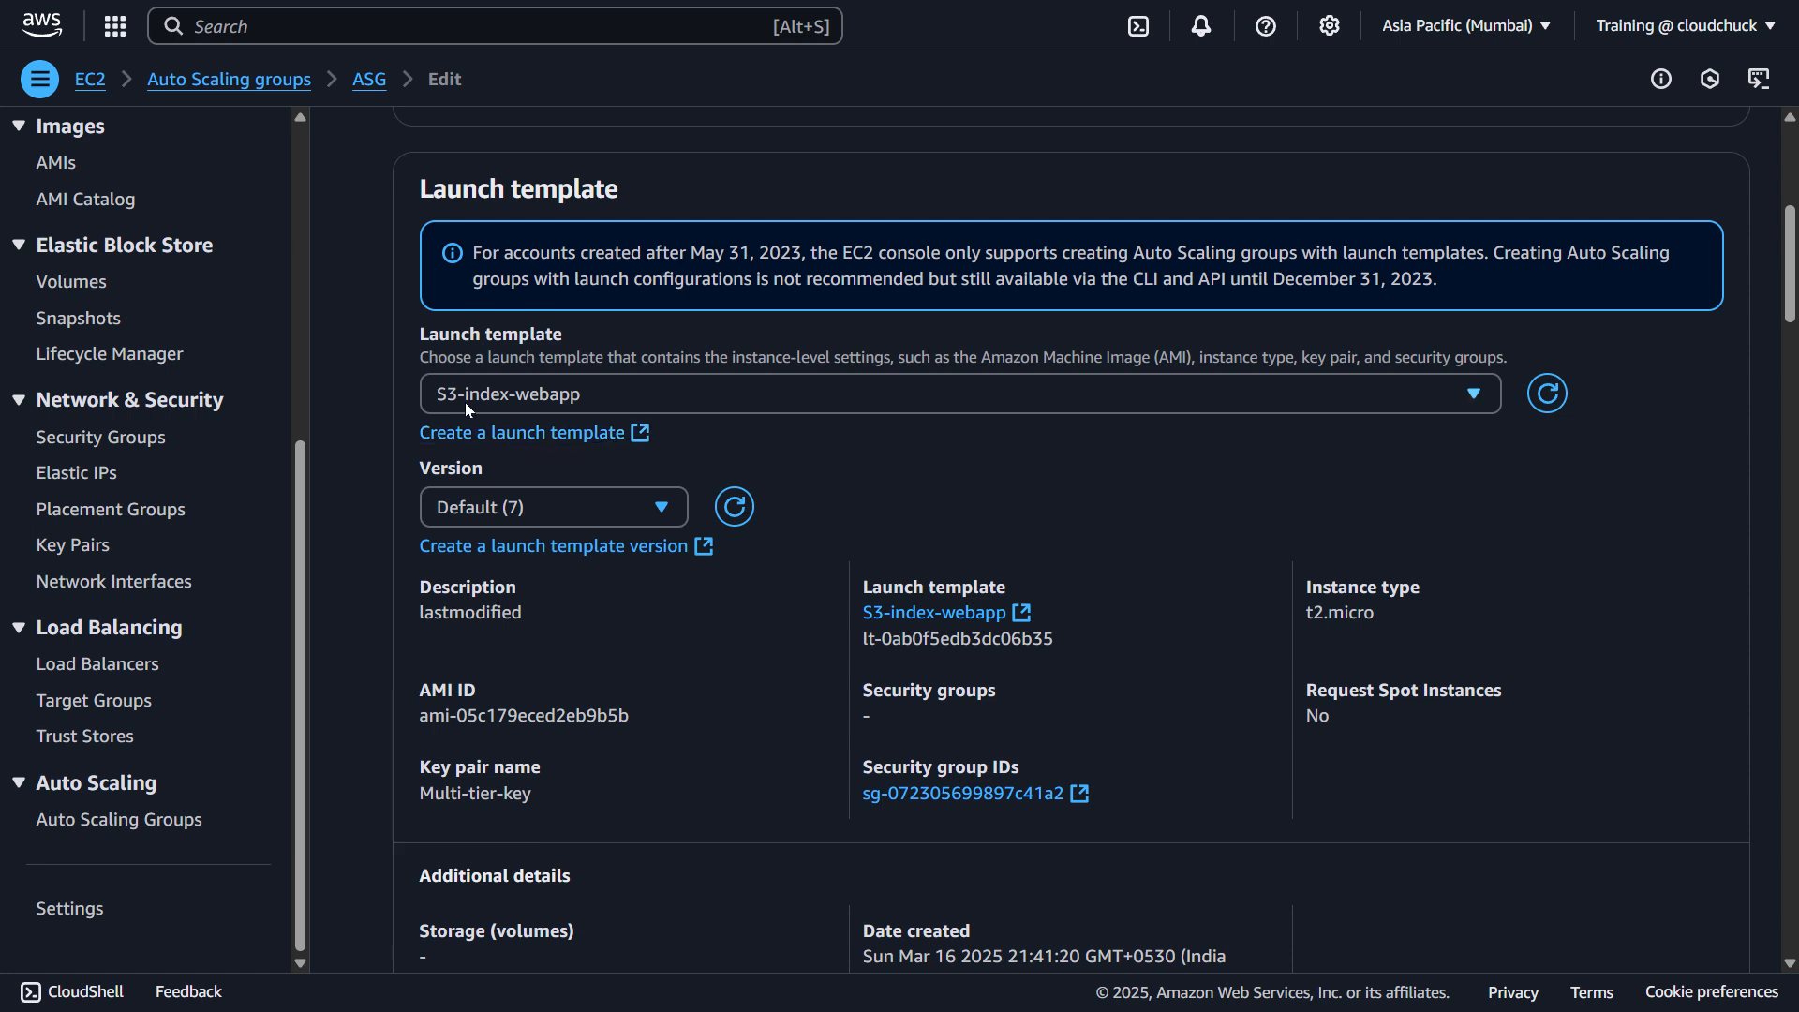
pyautogui.click(575, 507)
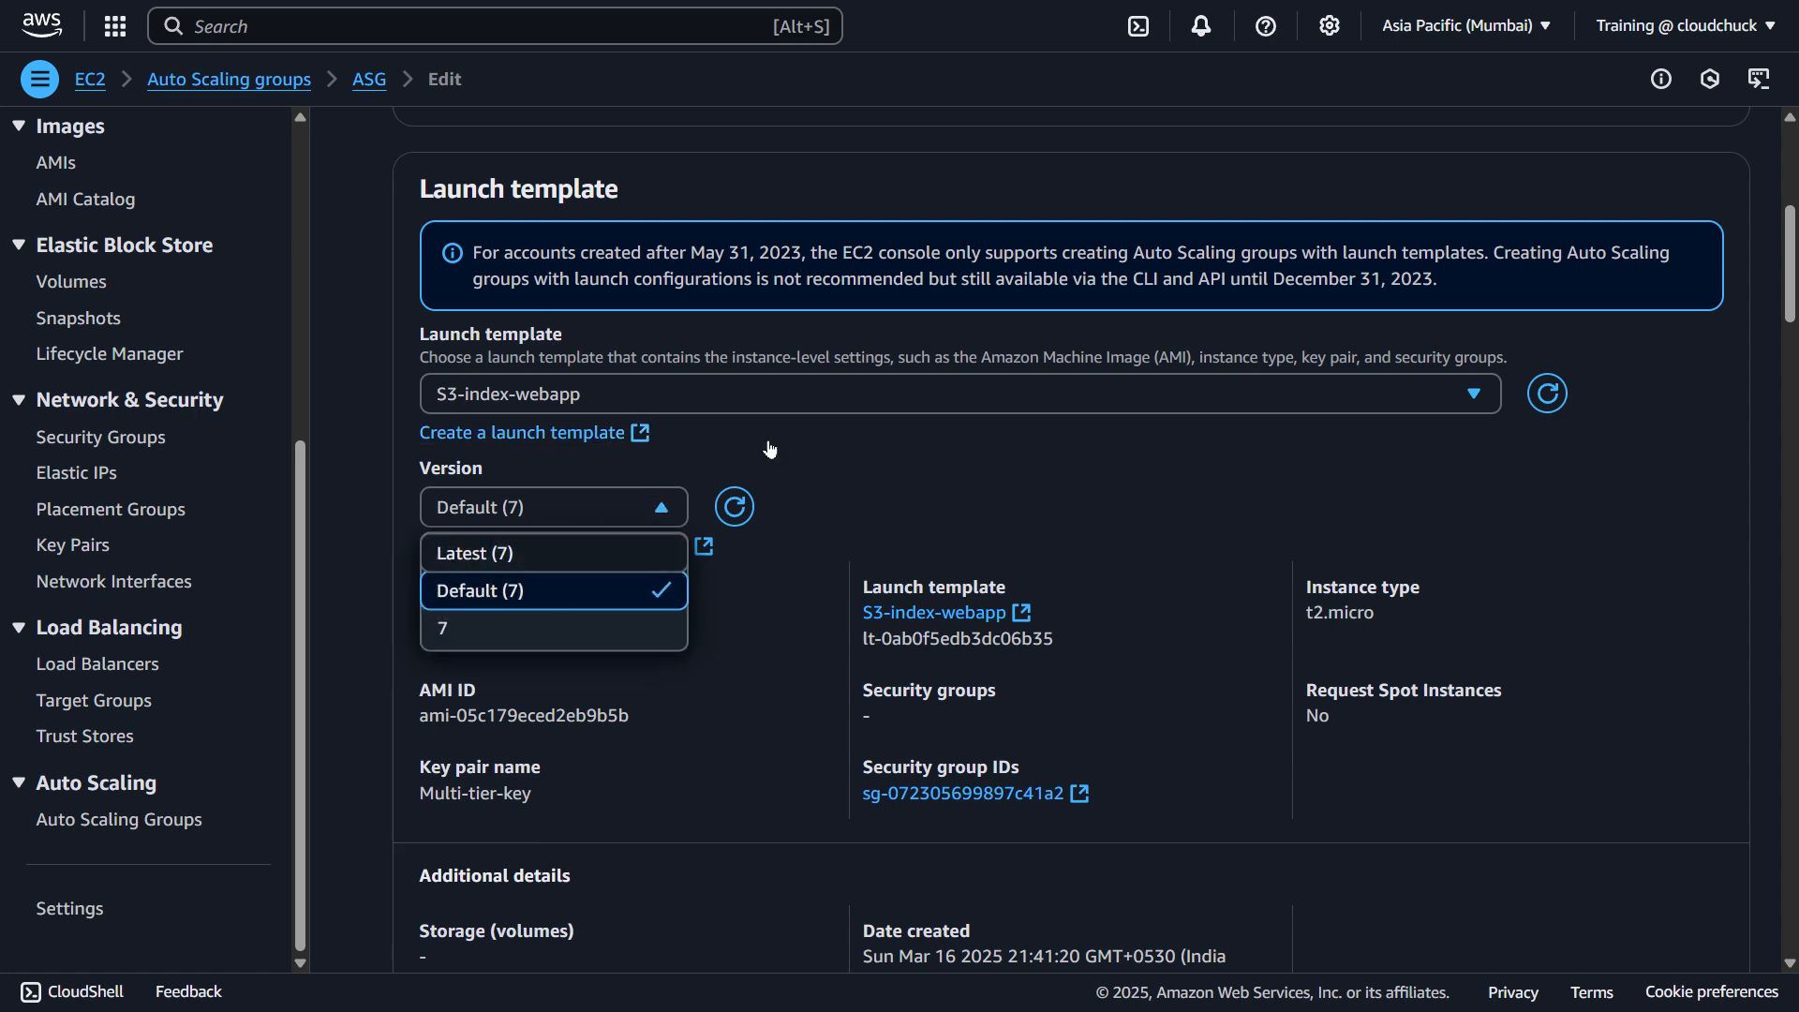
pyautogui.click(916, 438)
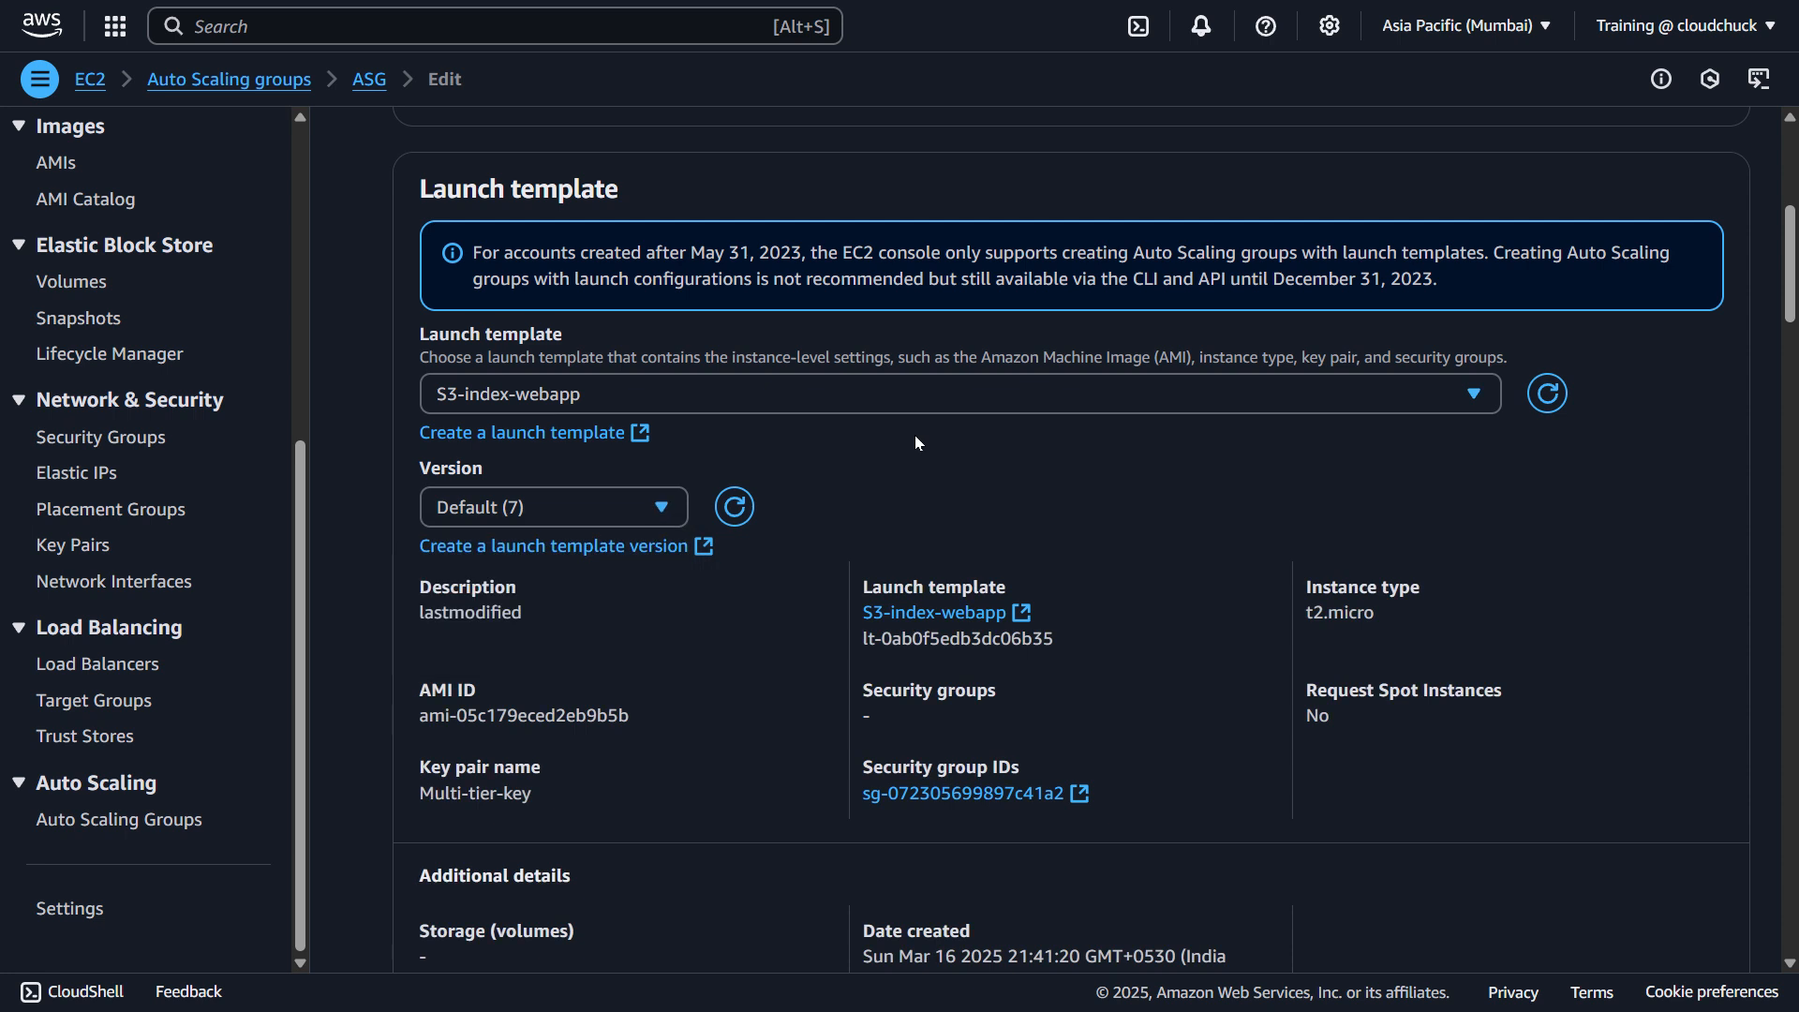
pyautogui.click(615, 509)
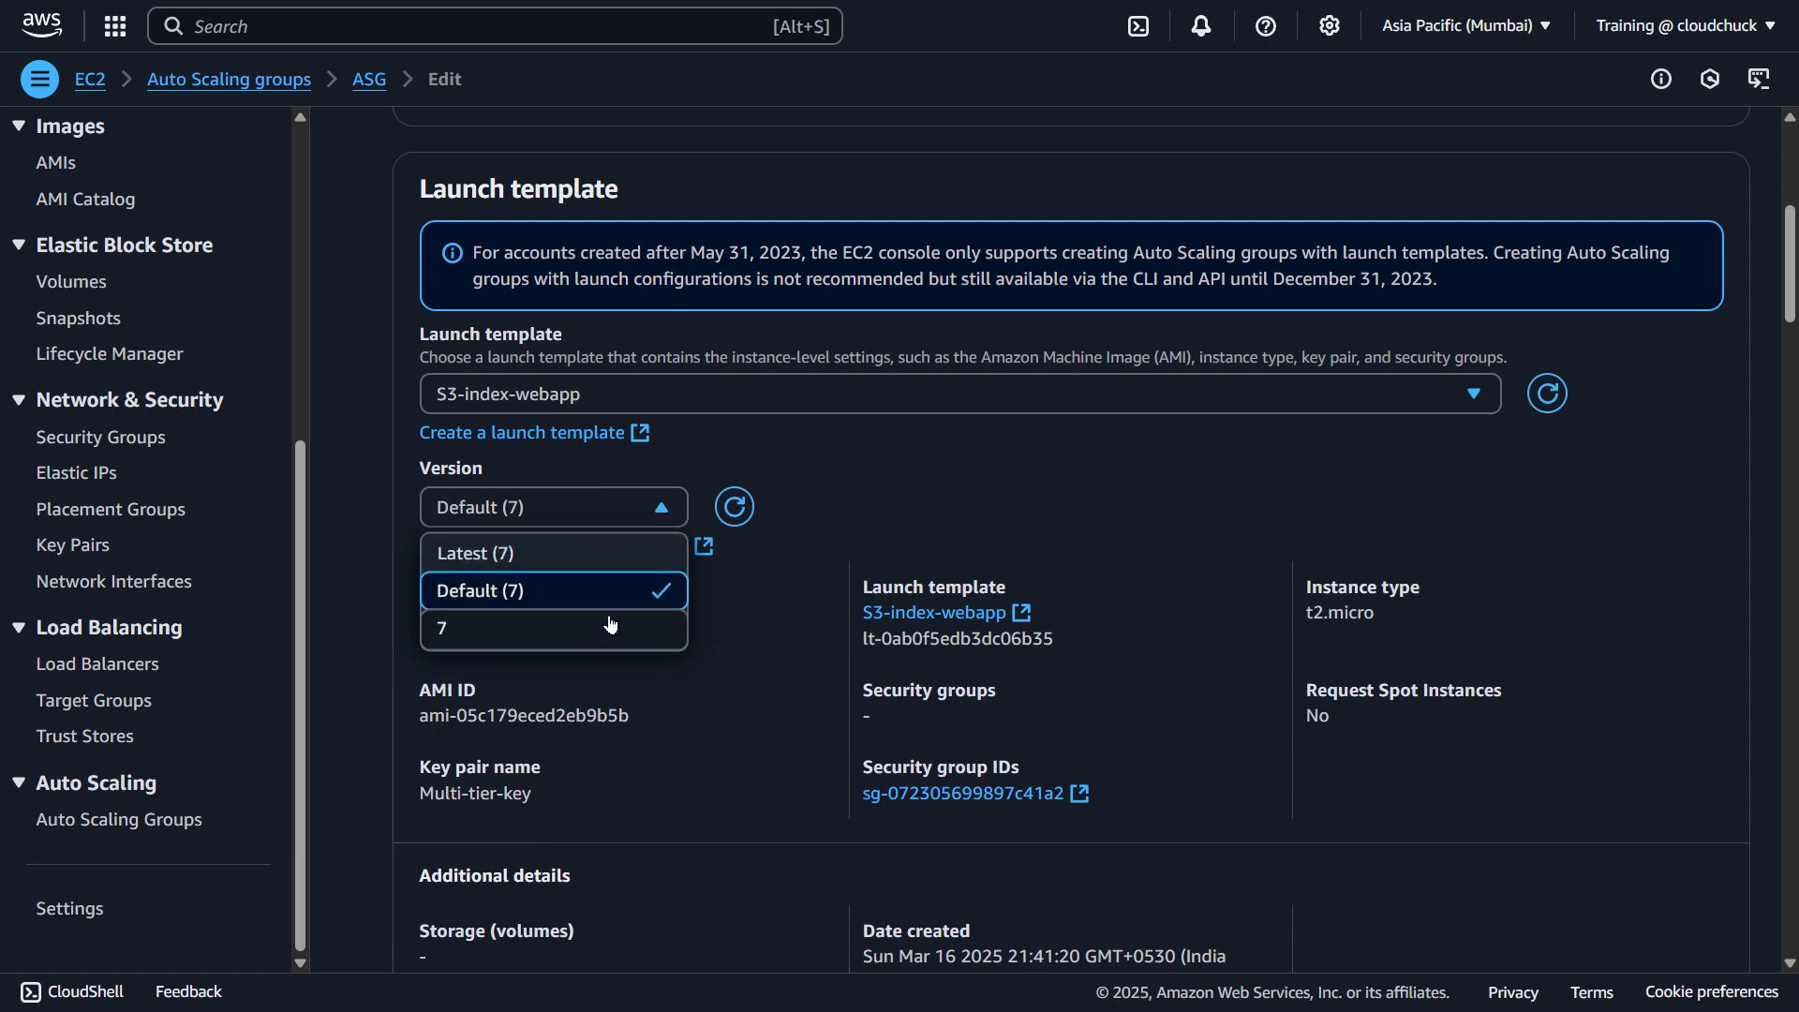
pyautogui.click(890, 469)
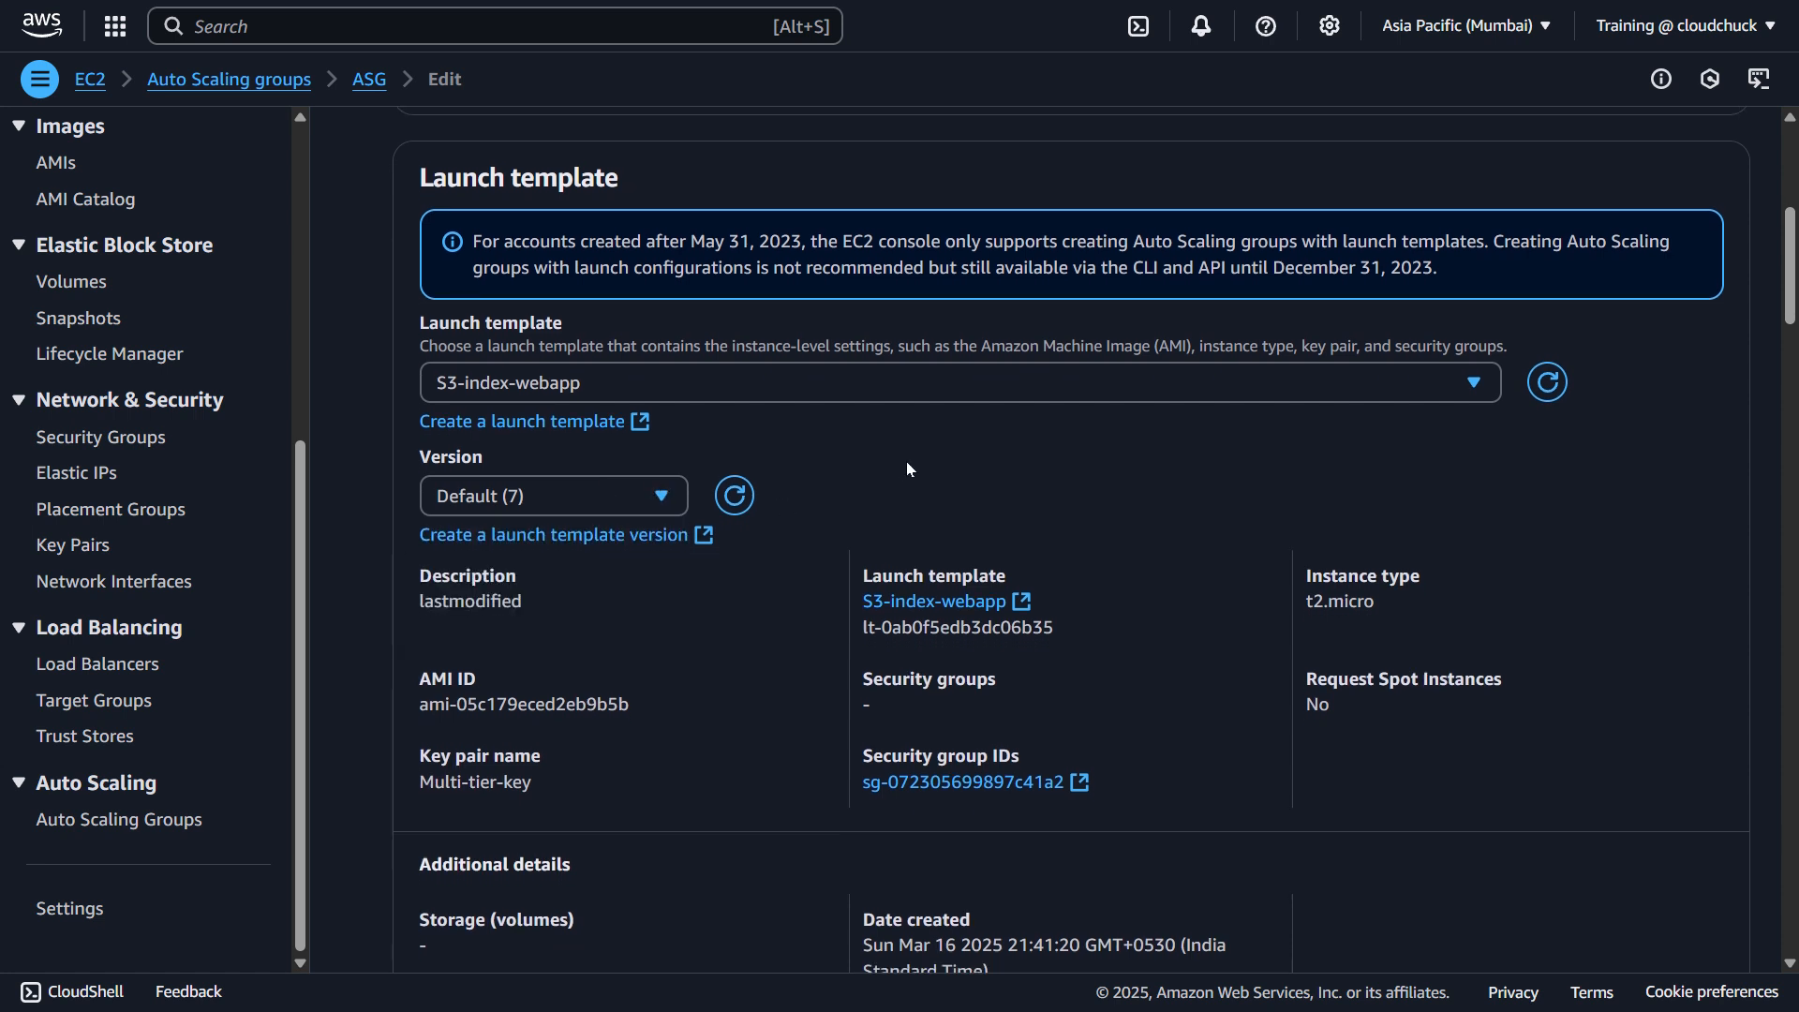
# - Examine the ASG edit form's instance type requirements, Availability Zone and subnet settings, and attached load balancer target group
pyautogui.scroll(-2, 908, 461)
pyautogui.scroll(-1, 907, 469)
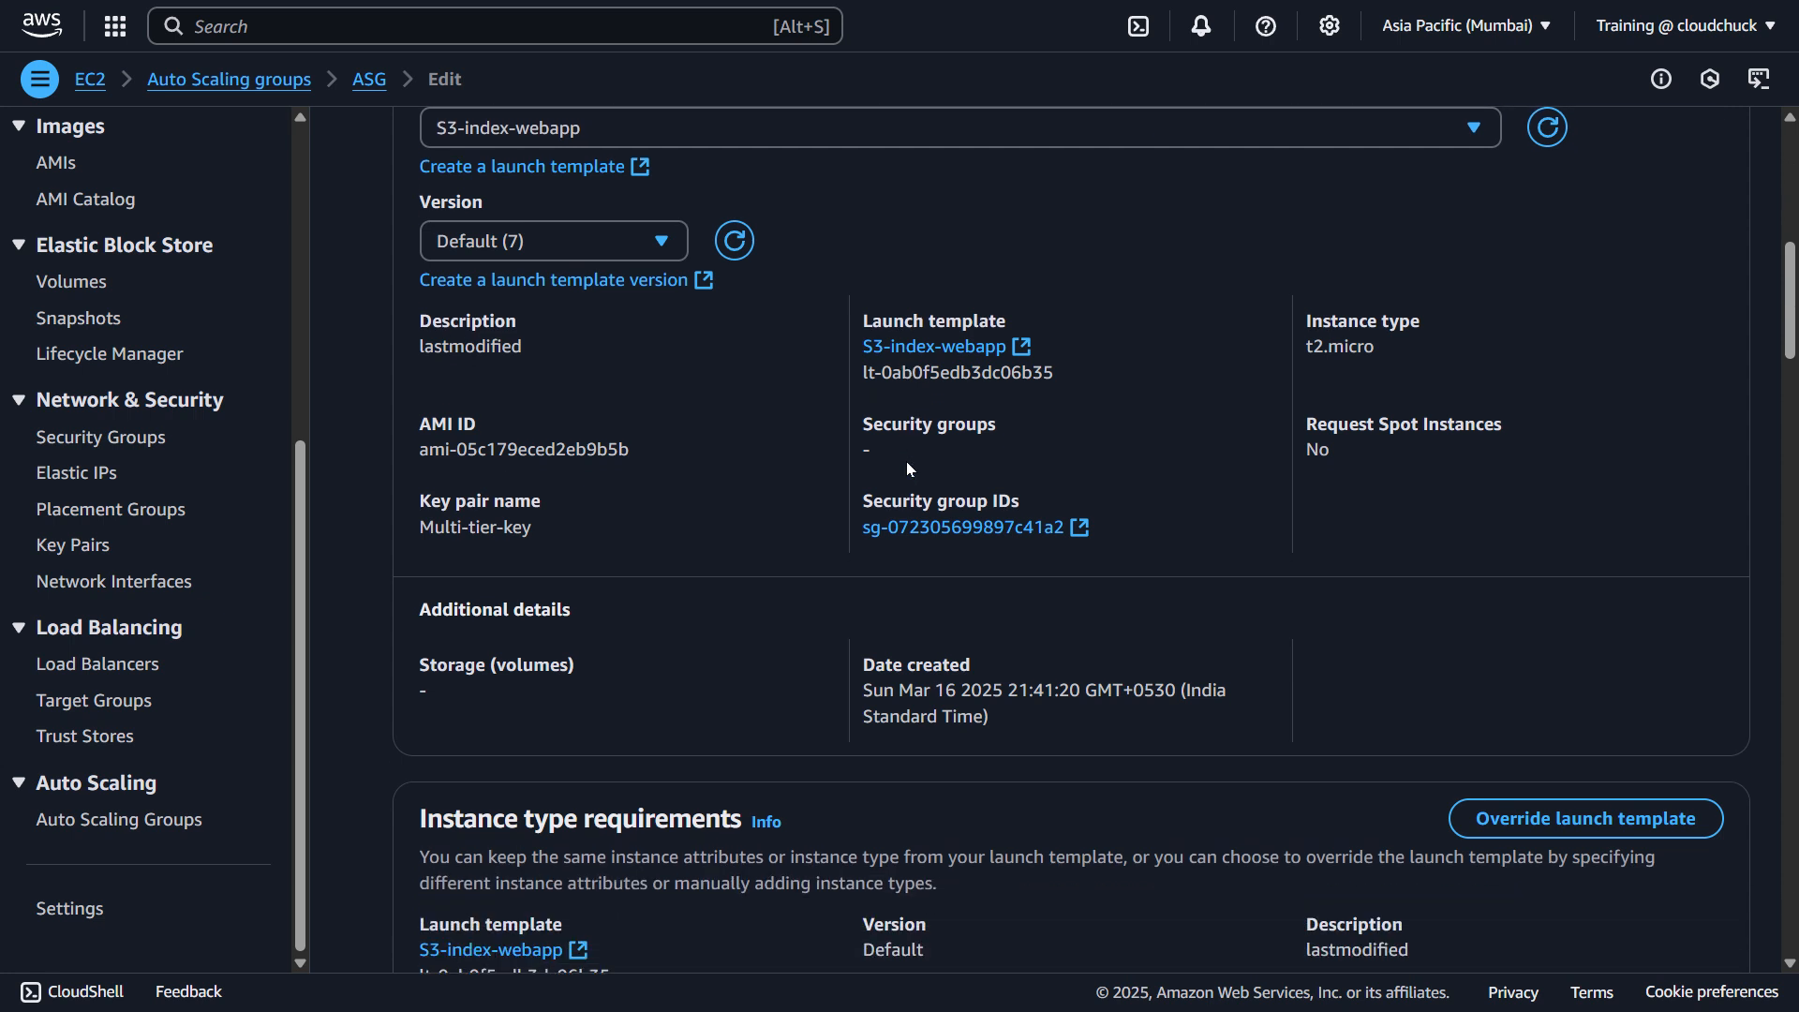
pyautogui.scroll(-7, 773, 591)
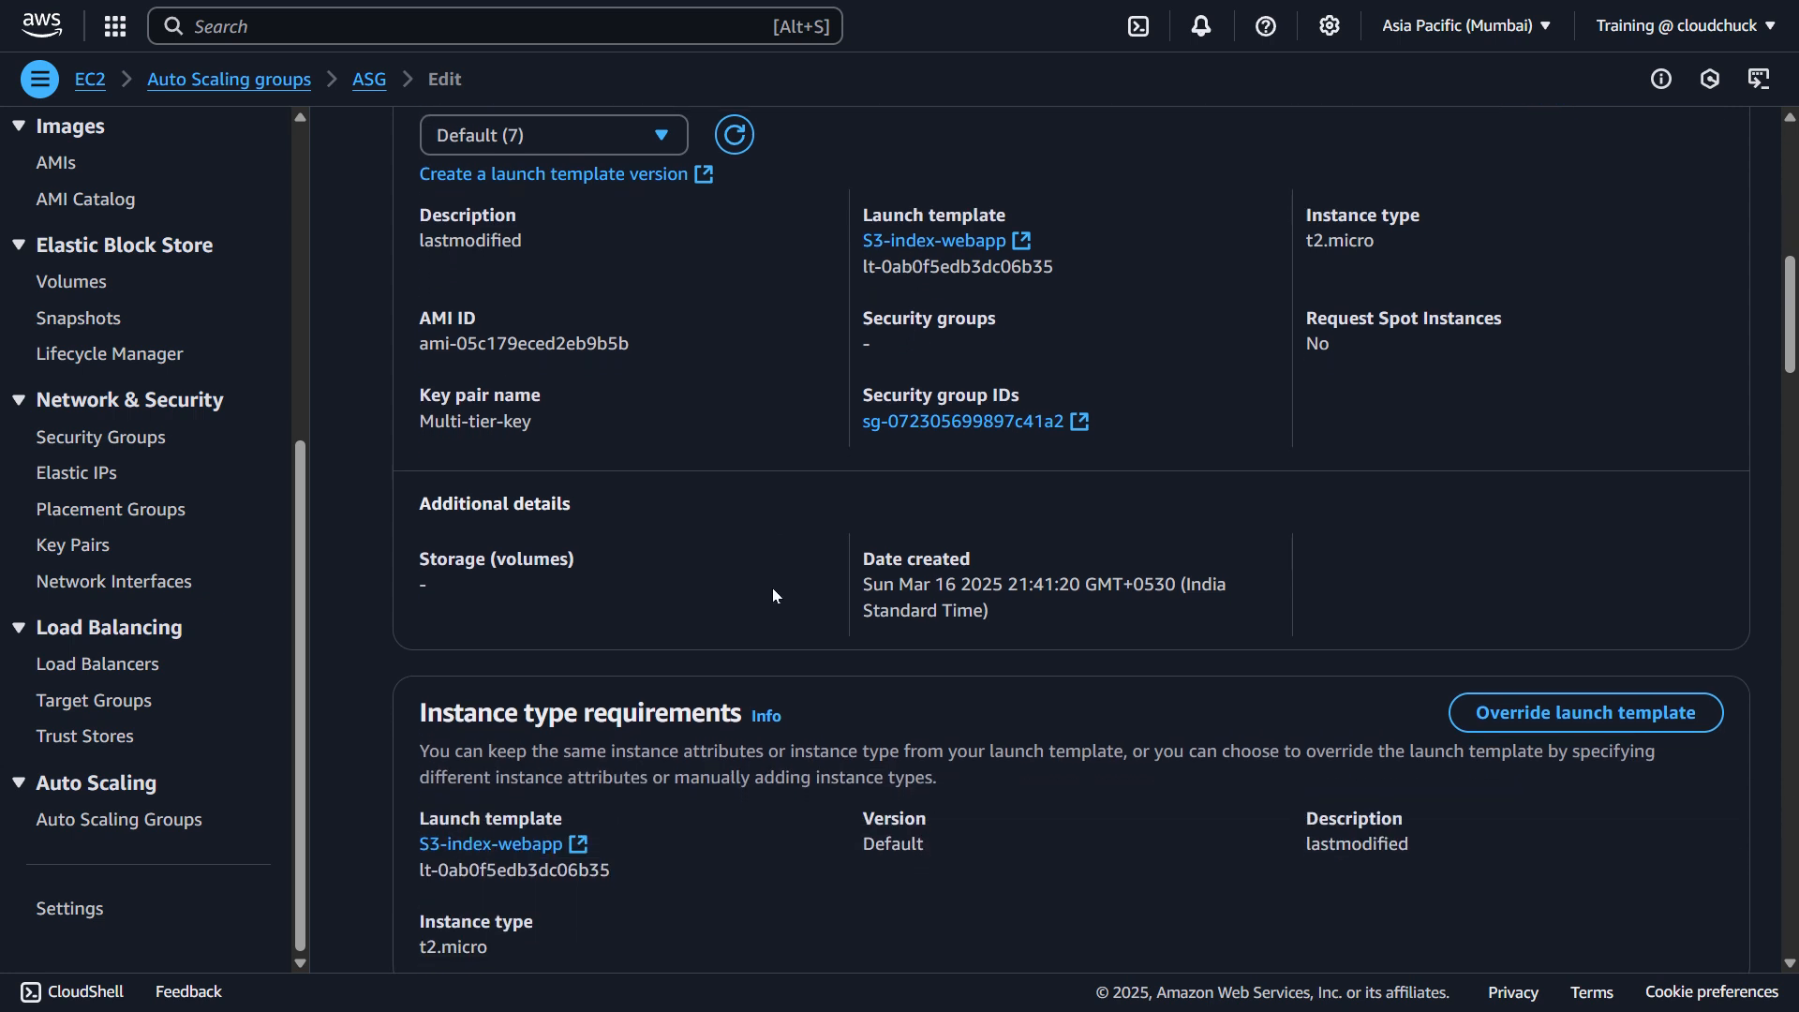
pyautogui.scroll(-3, 772, 588)
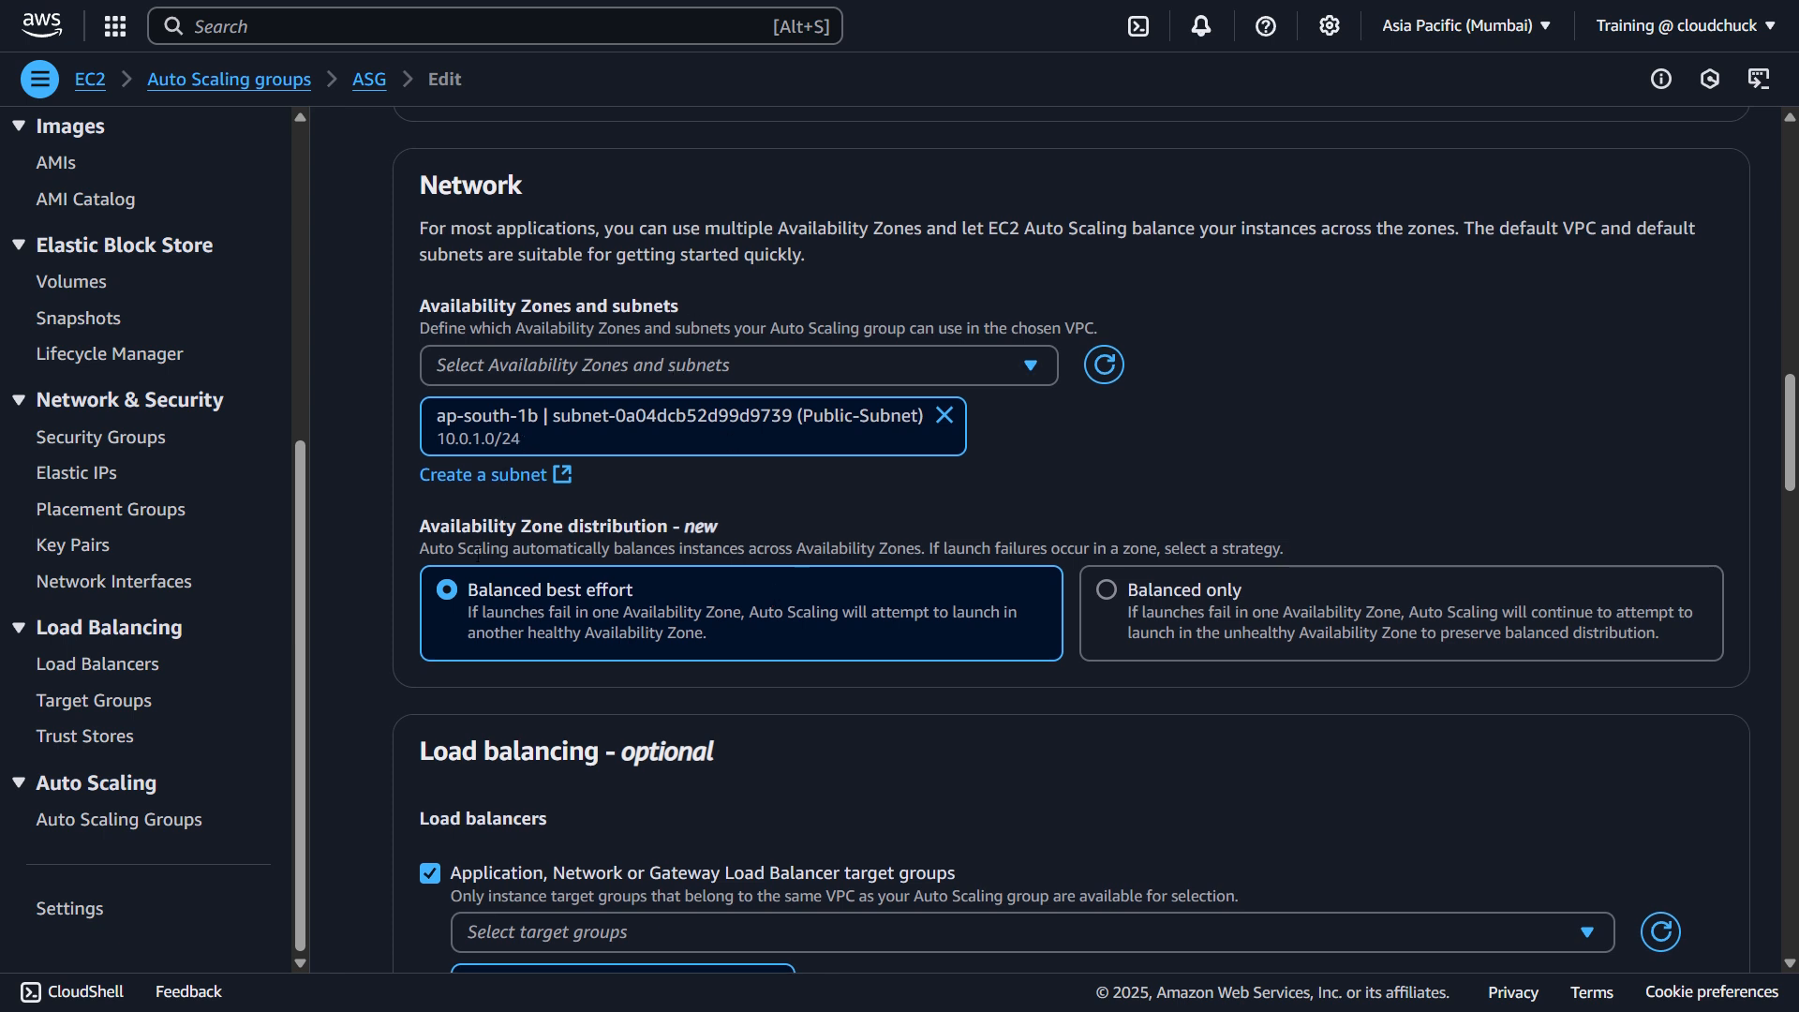
pyautogui.scroll(-2, 478, 554)
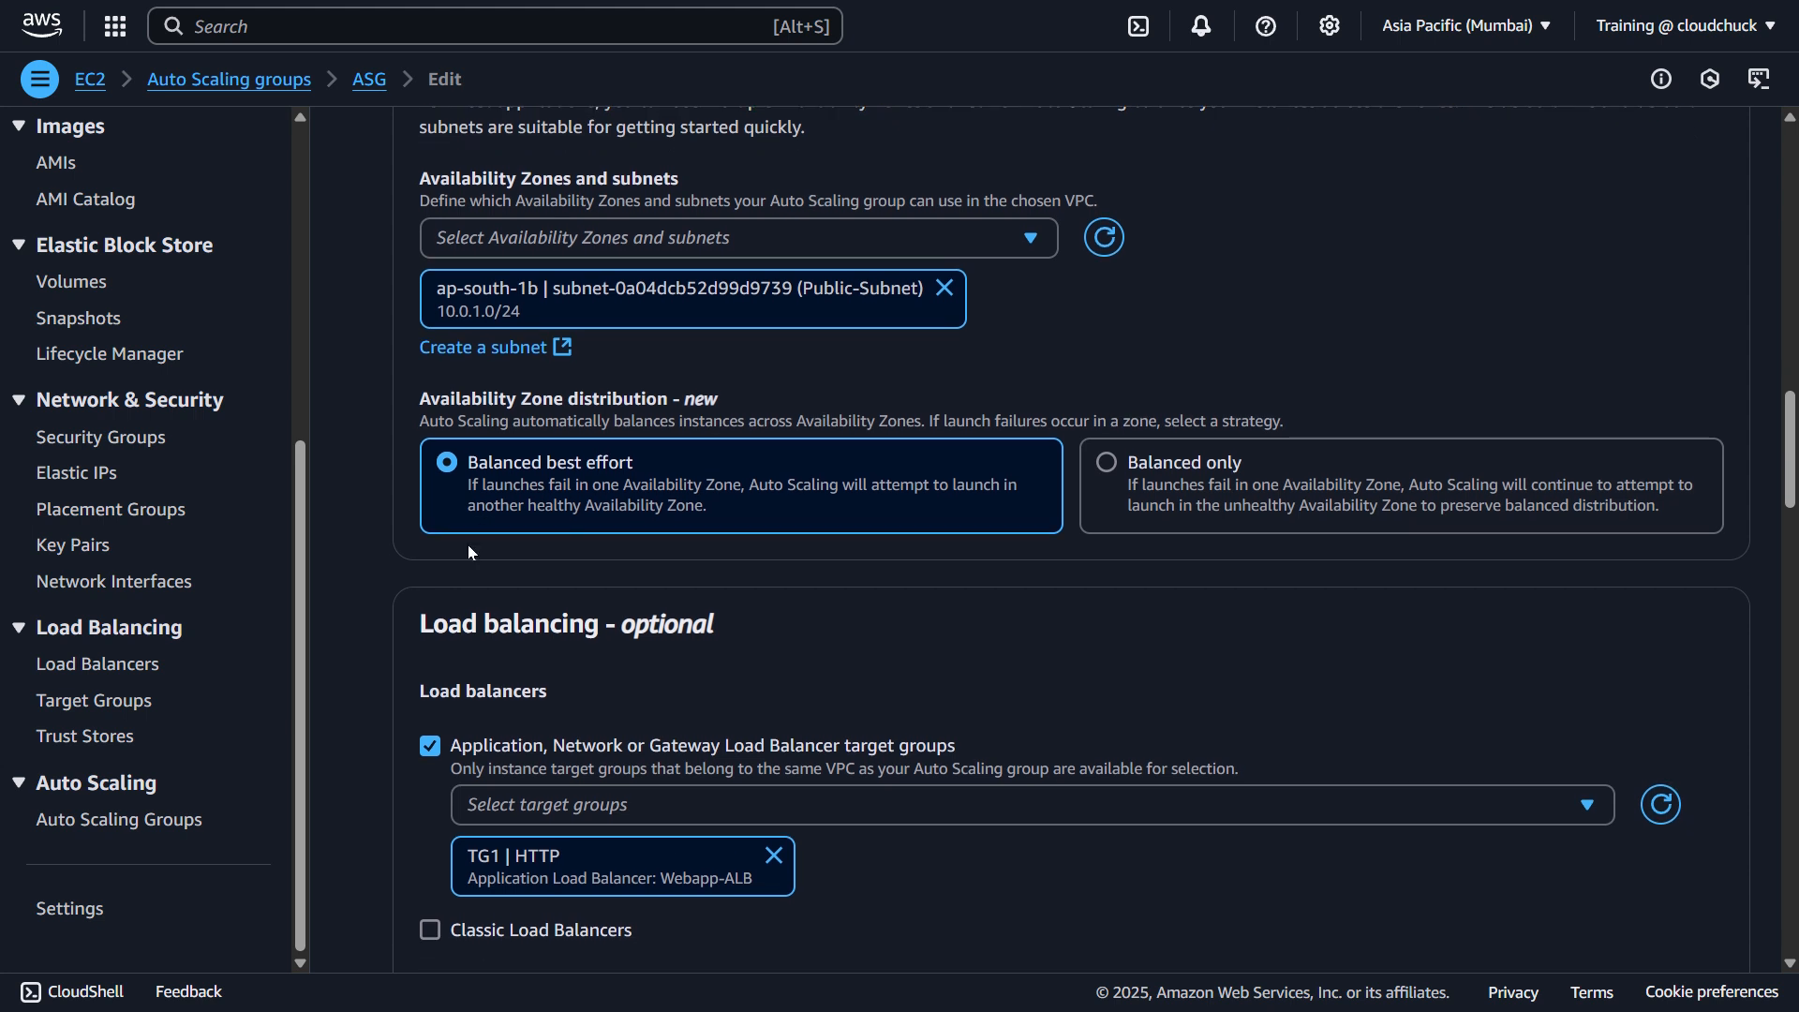
pyautogui.scroll(2, 469, 552)
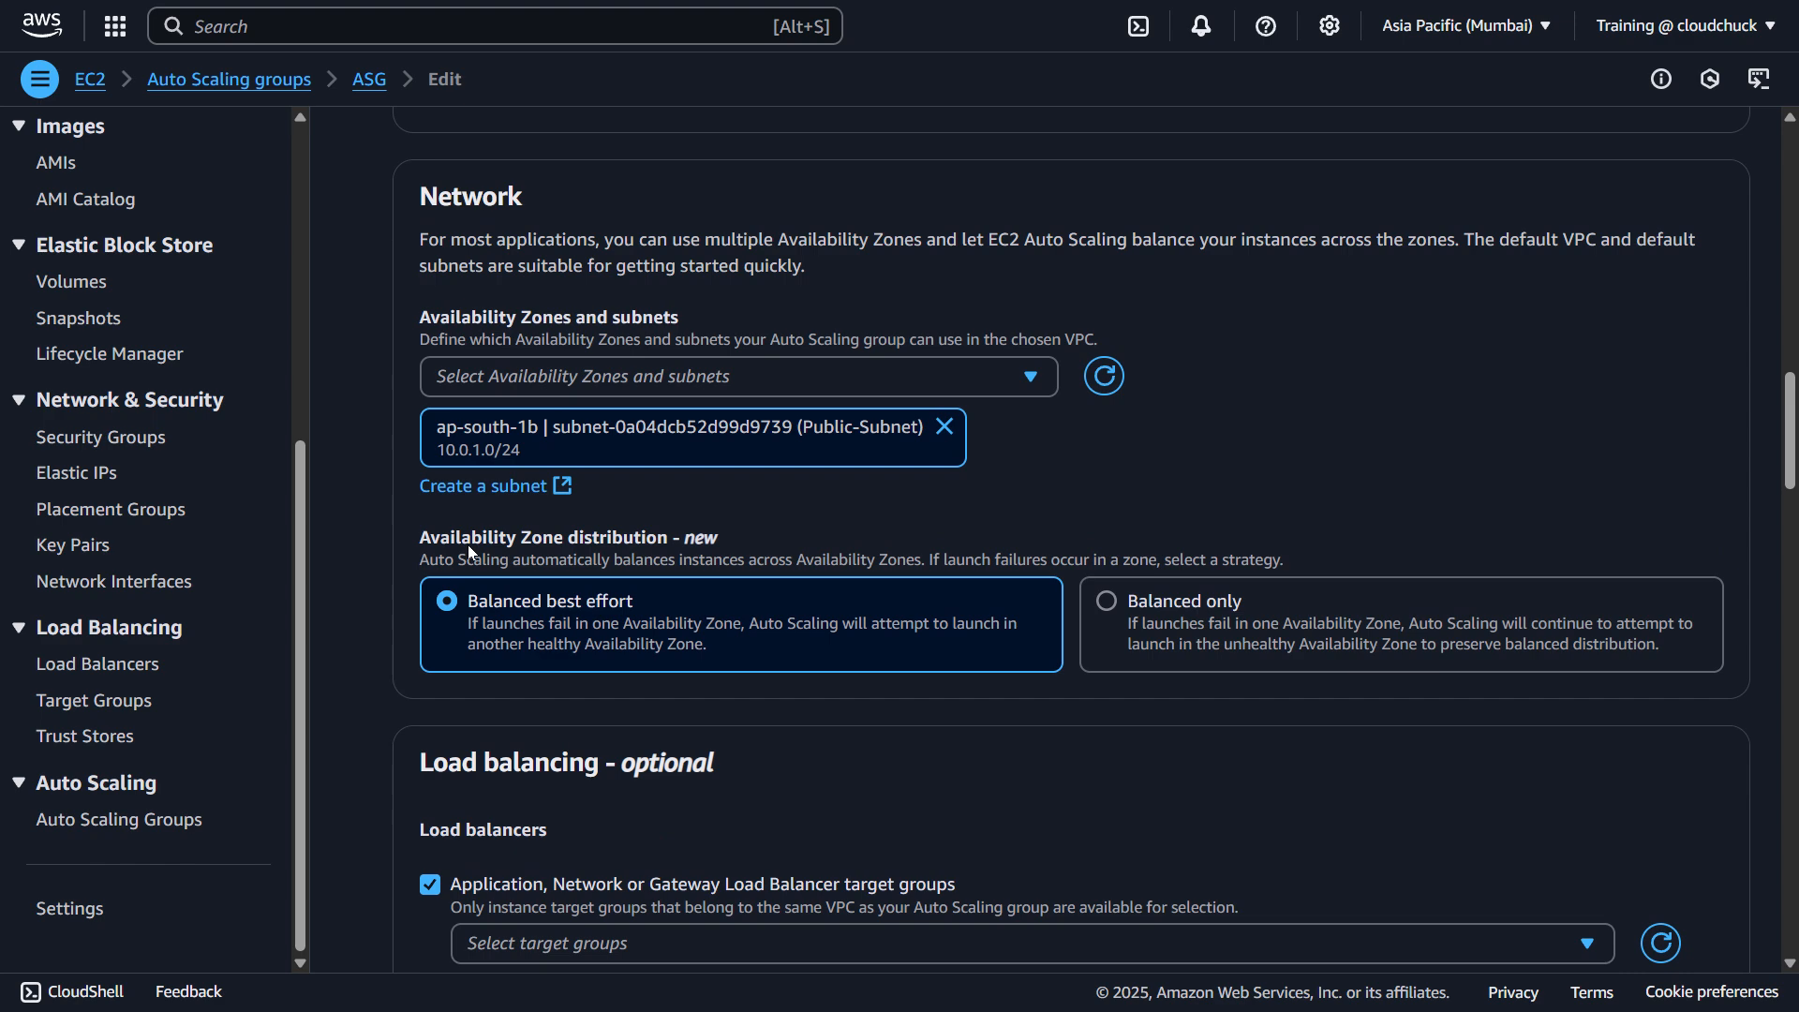
# - Look through ASG's VPC Lattice, health check, instance maintenance and termination settings down to the tags, and return to its load balancing section
pyautogui.scroll(-7, 1179, 605)
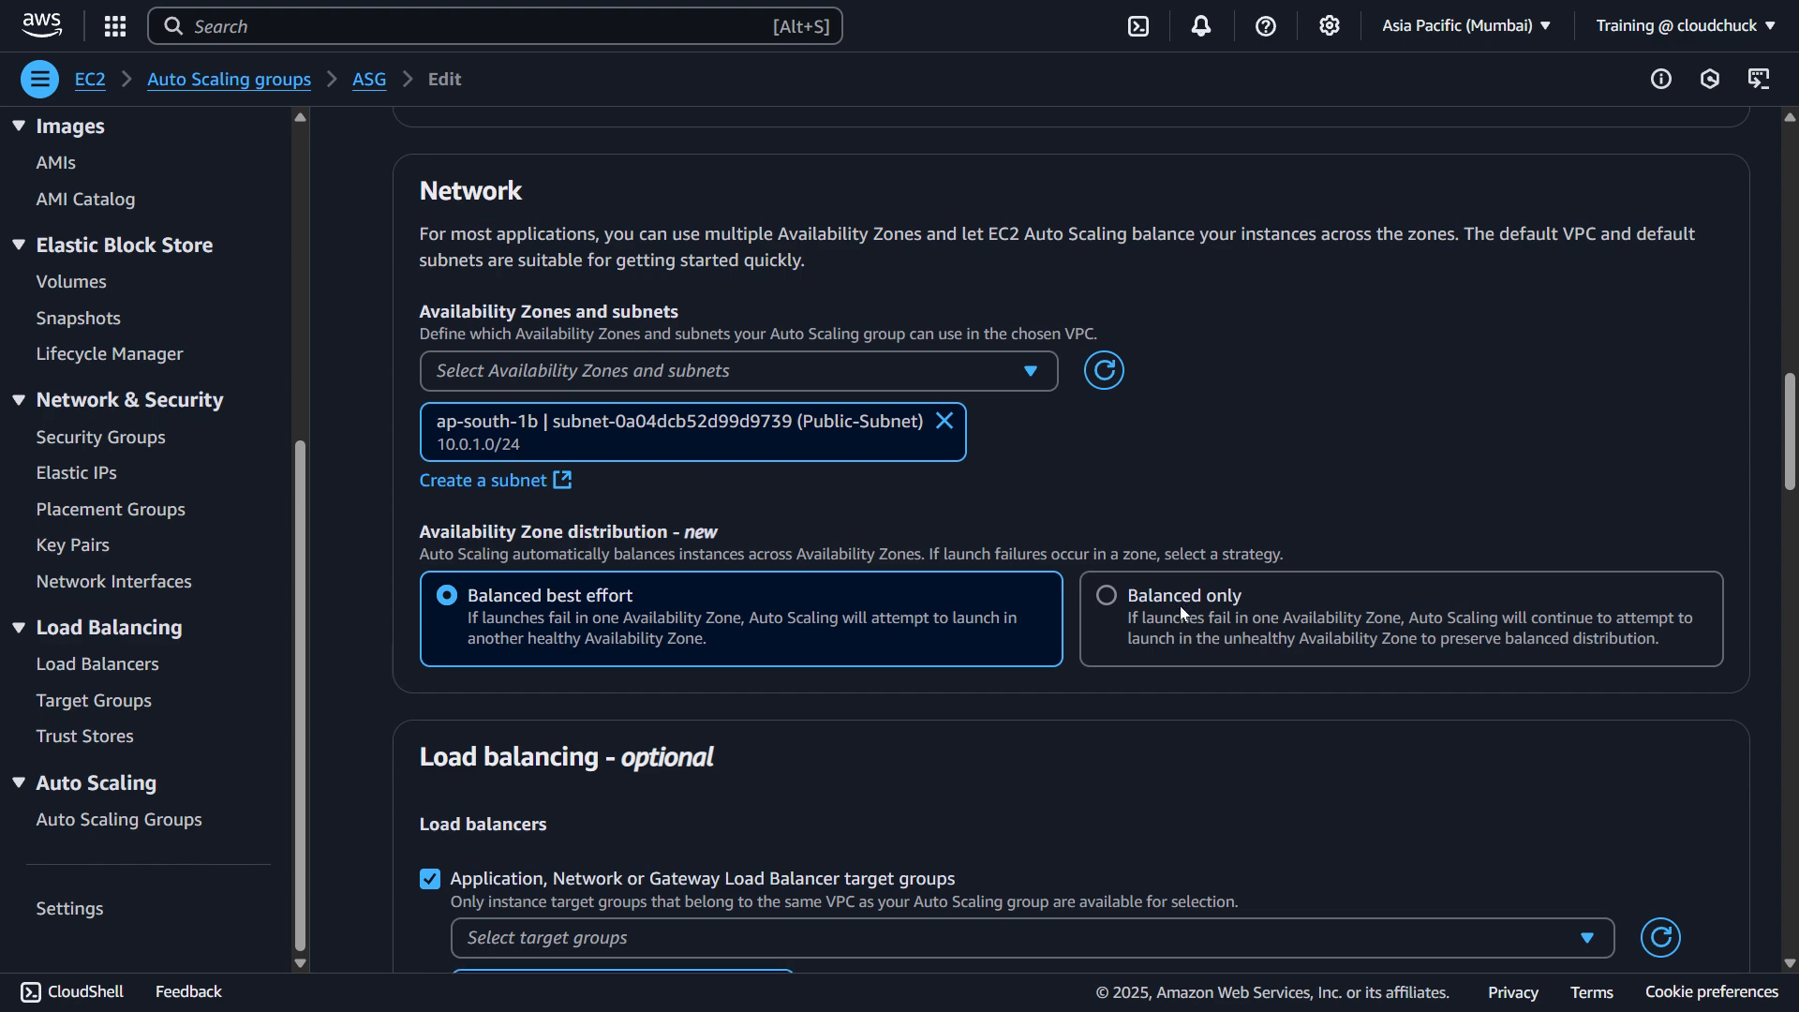
pyautogui.scroll(-14, 1181, 609)
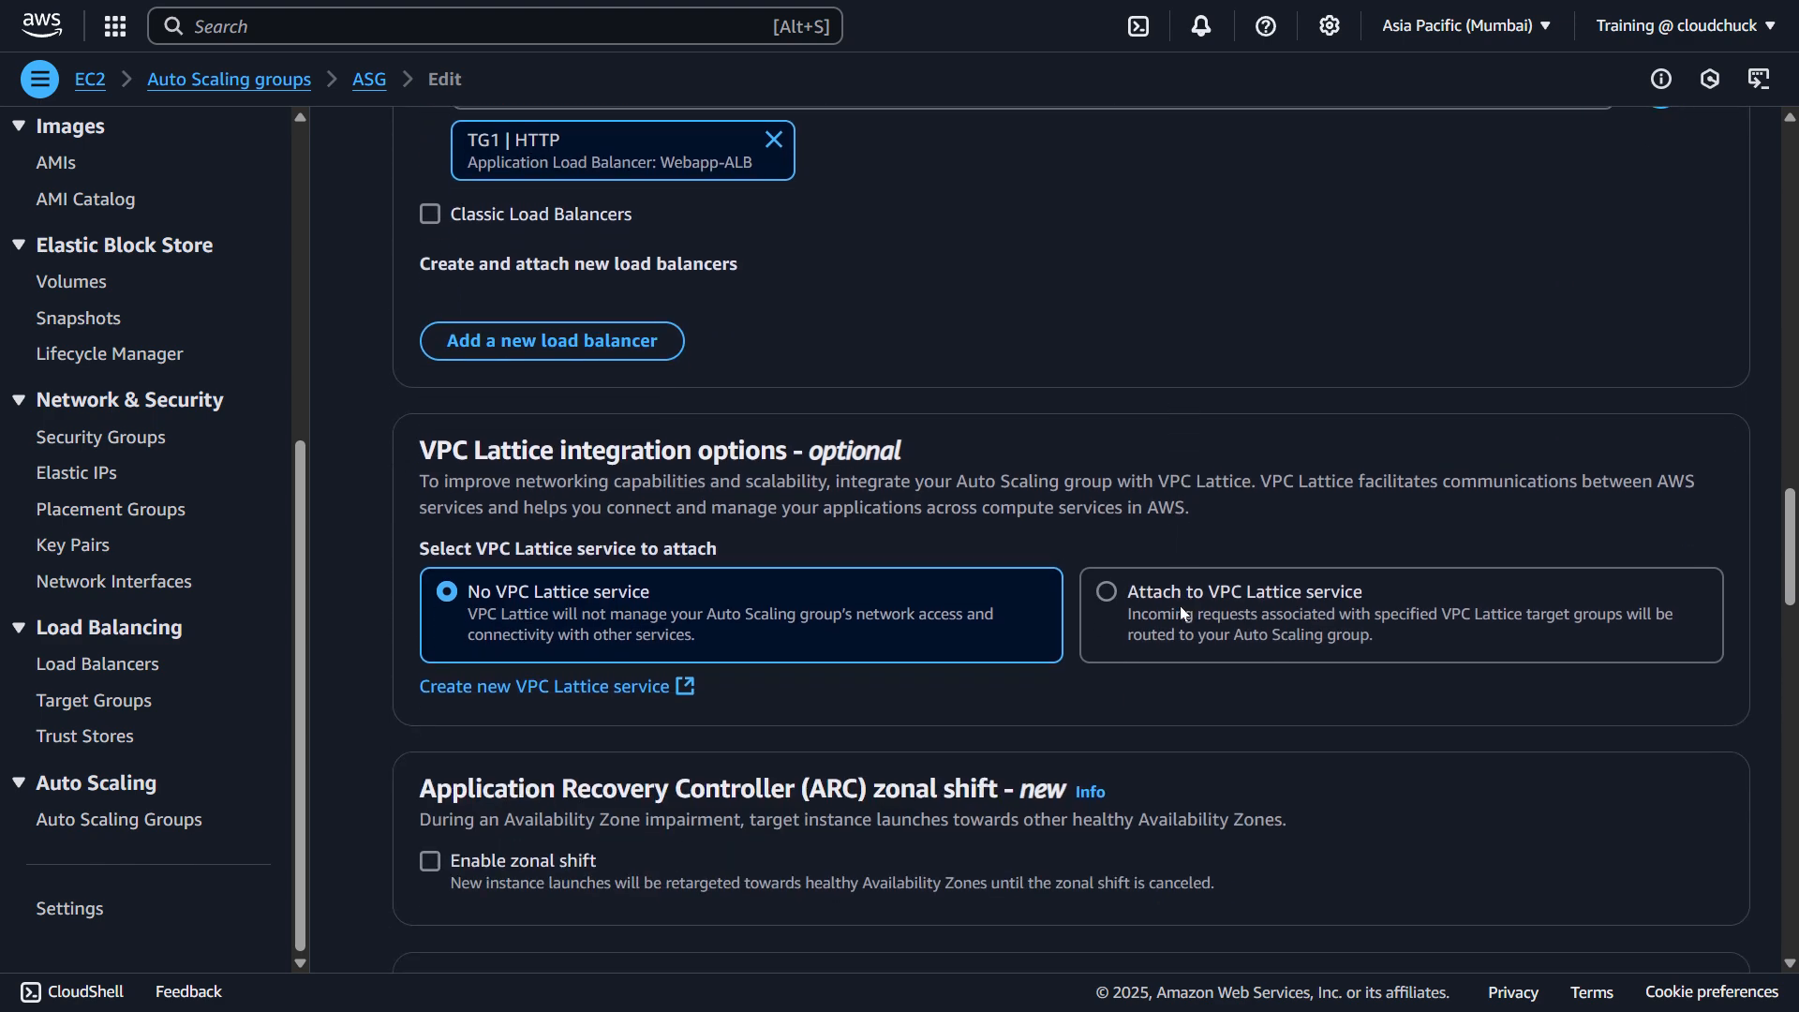
pyautogui.scroll(-12, 1179, 606)
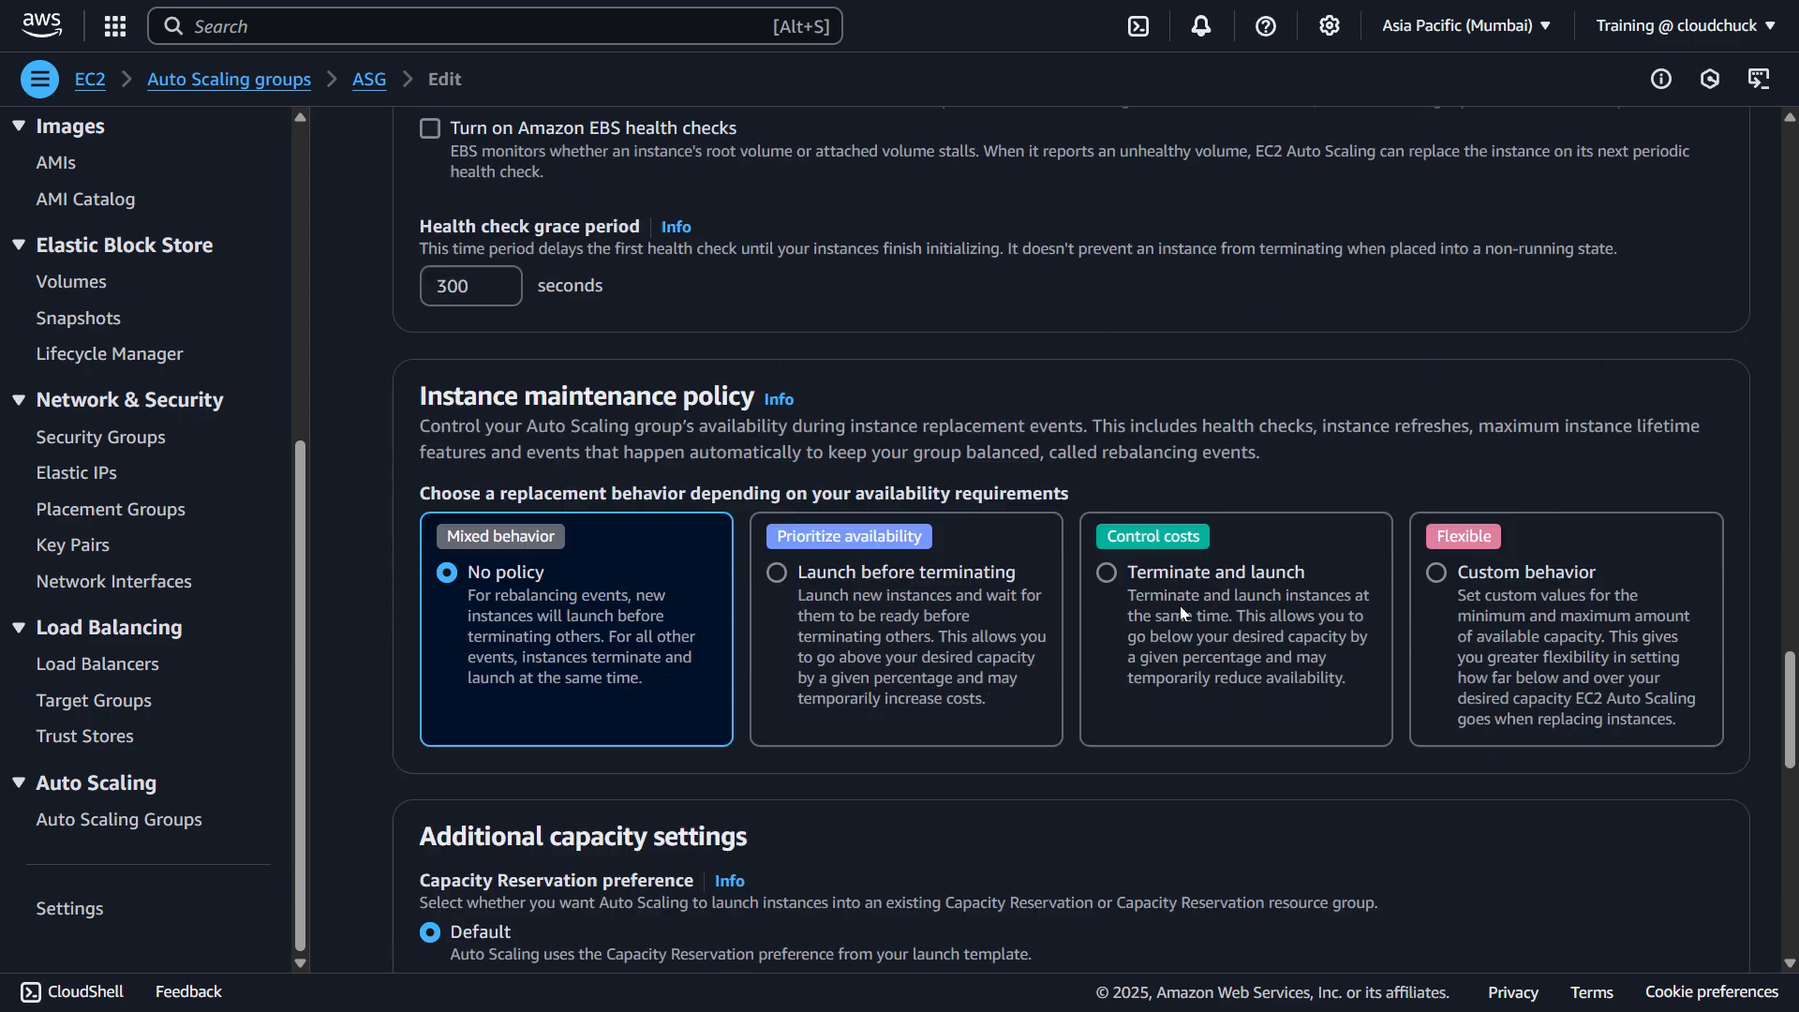
pyautogui.scroll(-4, 1179, 605)
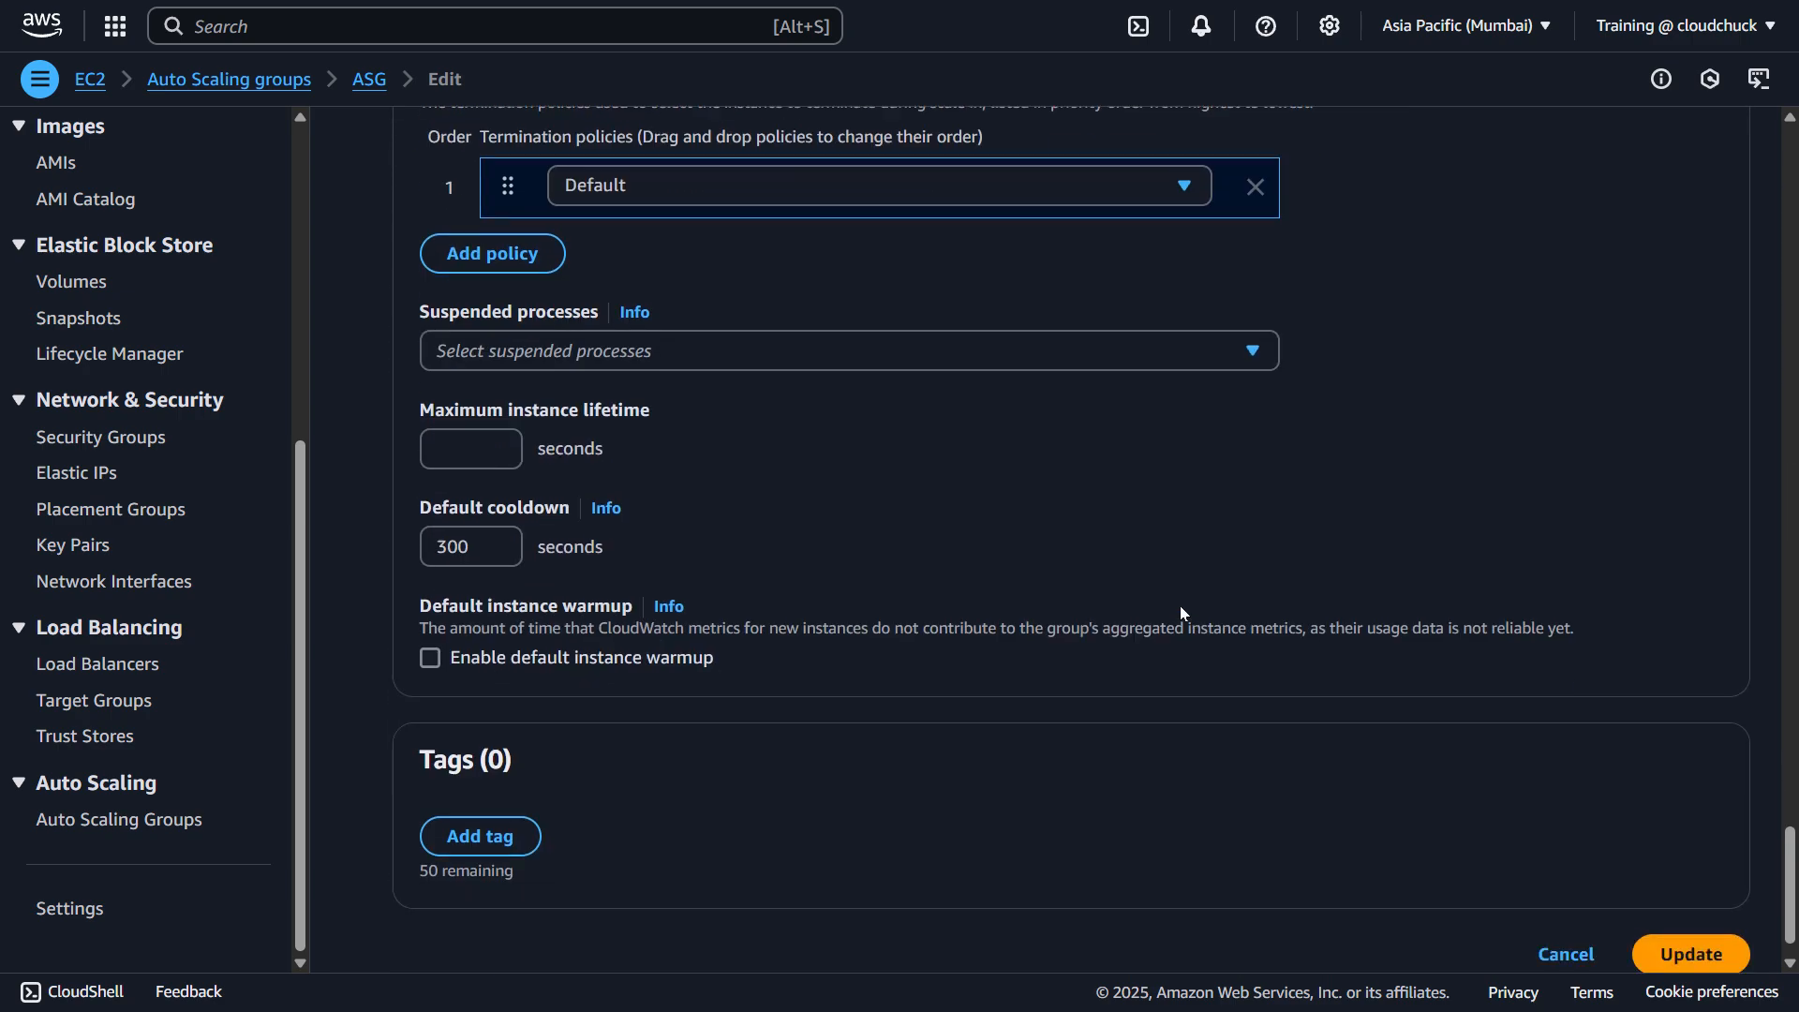
pyautogui.scroll(20, 1179, 605)
pyautogui.scroll(5, 1179, 606)
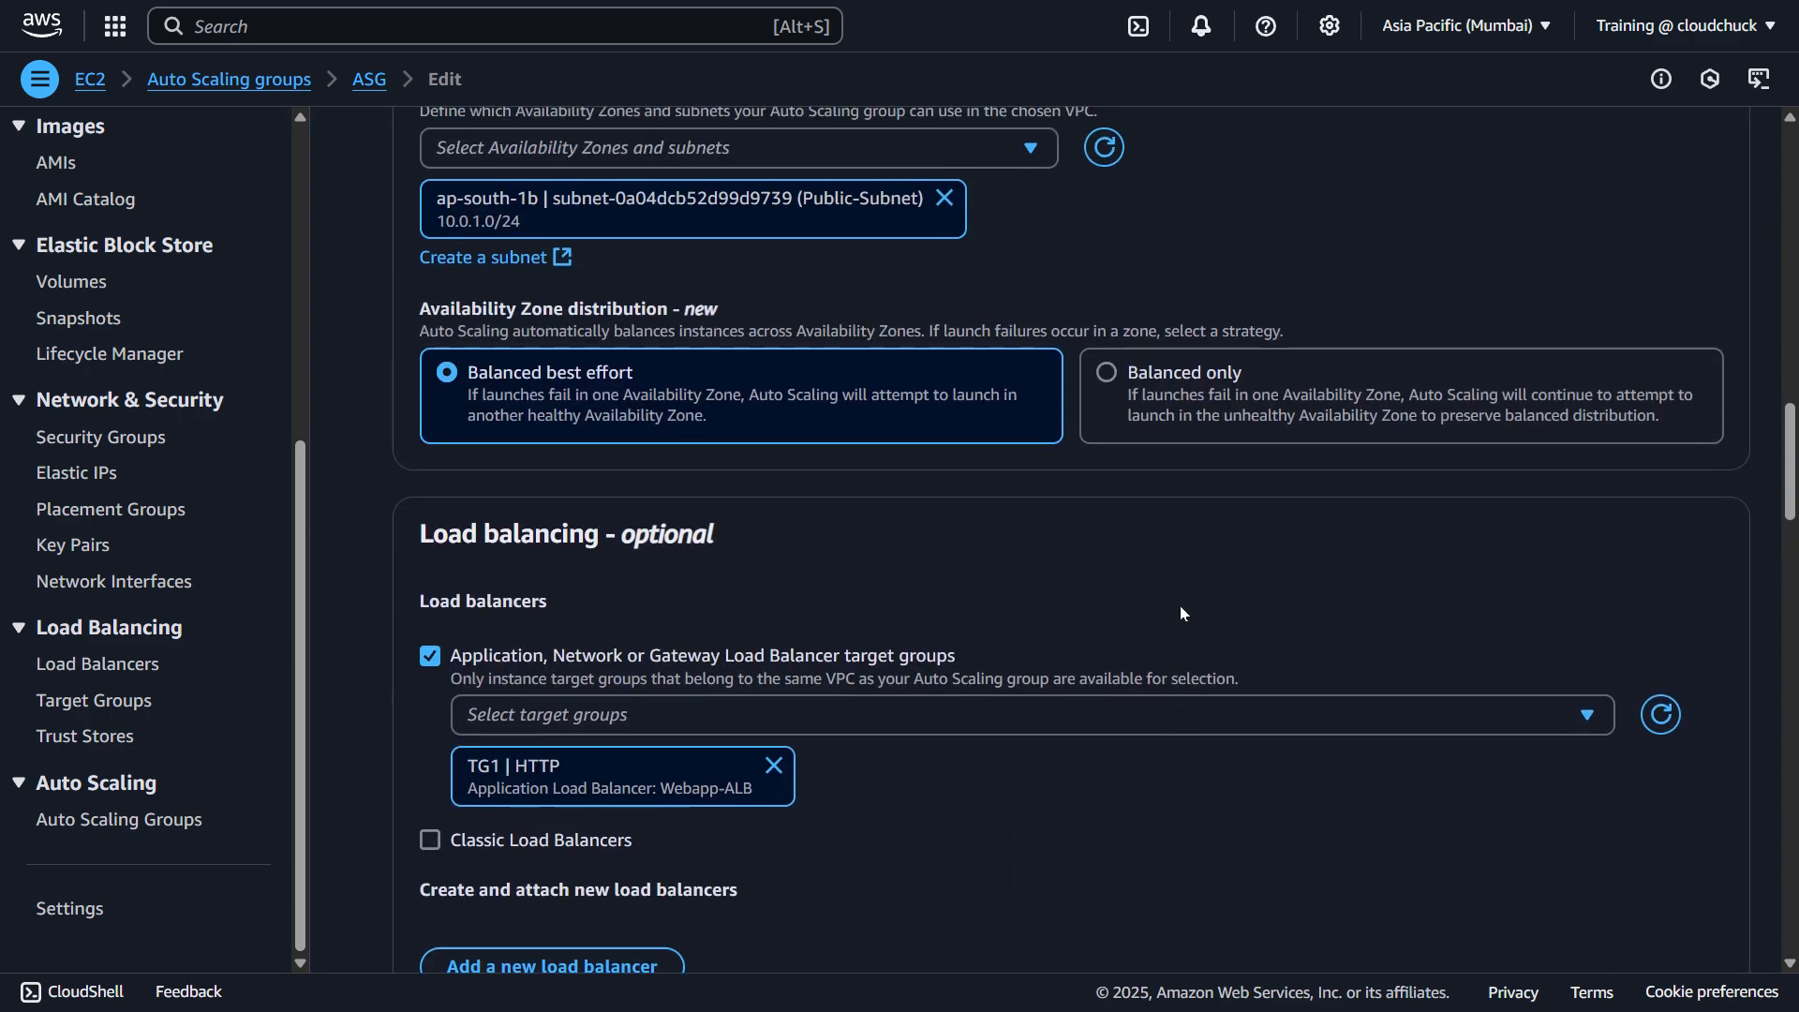
# - Recheck the ASG edit form from network and load balancing through health checks and termination policies, including the launch template and group size
pyautogui.scroll(4, 1181, 607)
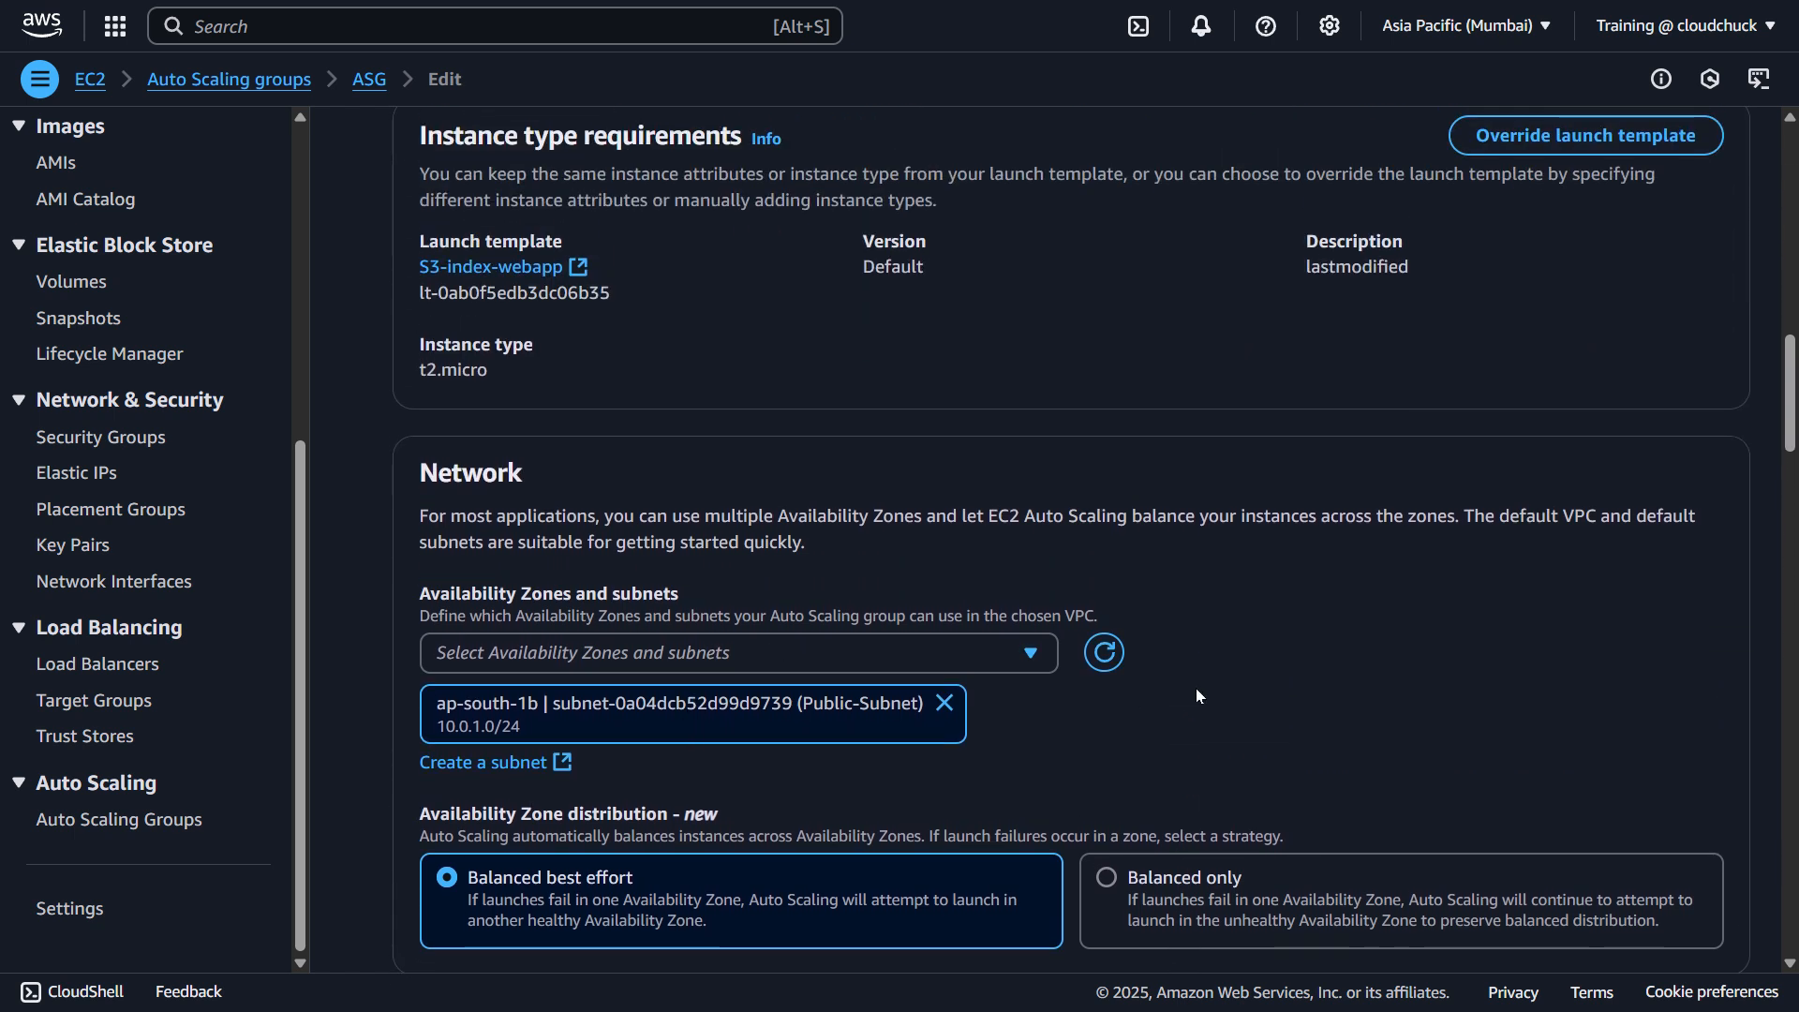
pyautogui.scroll(-4, 1284, 699)
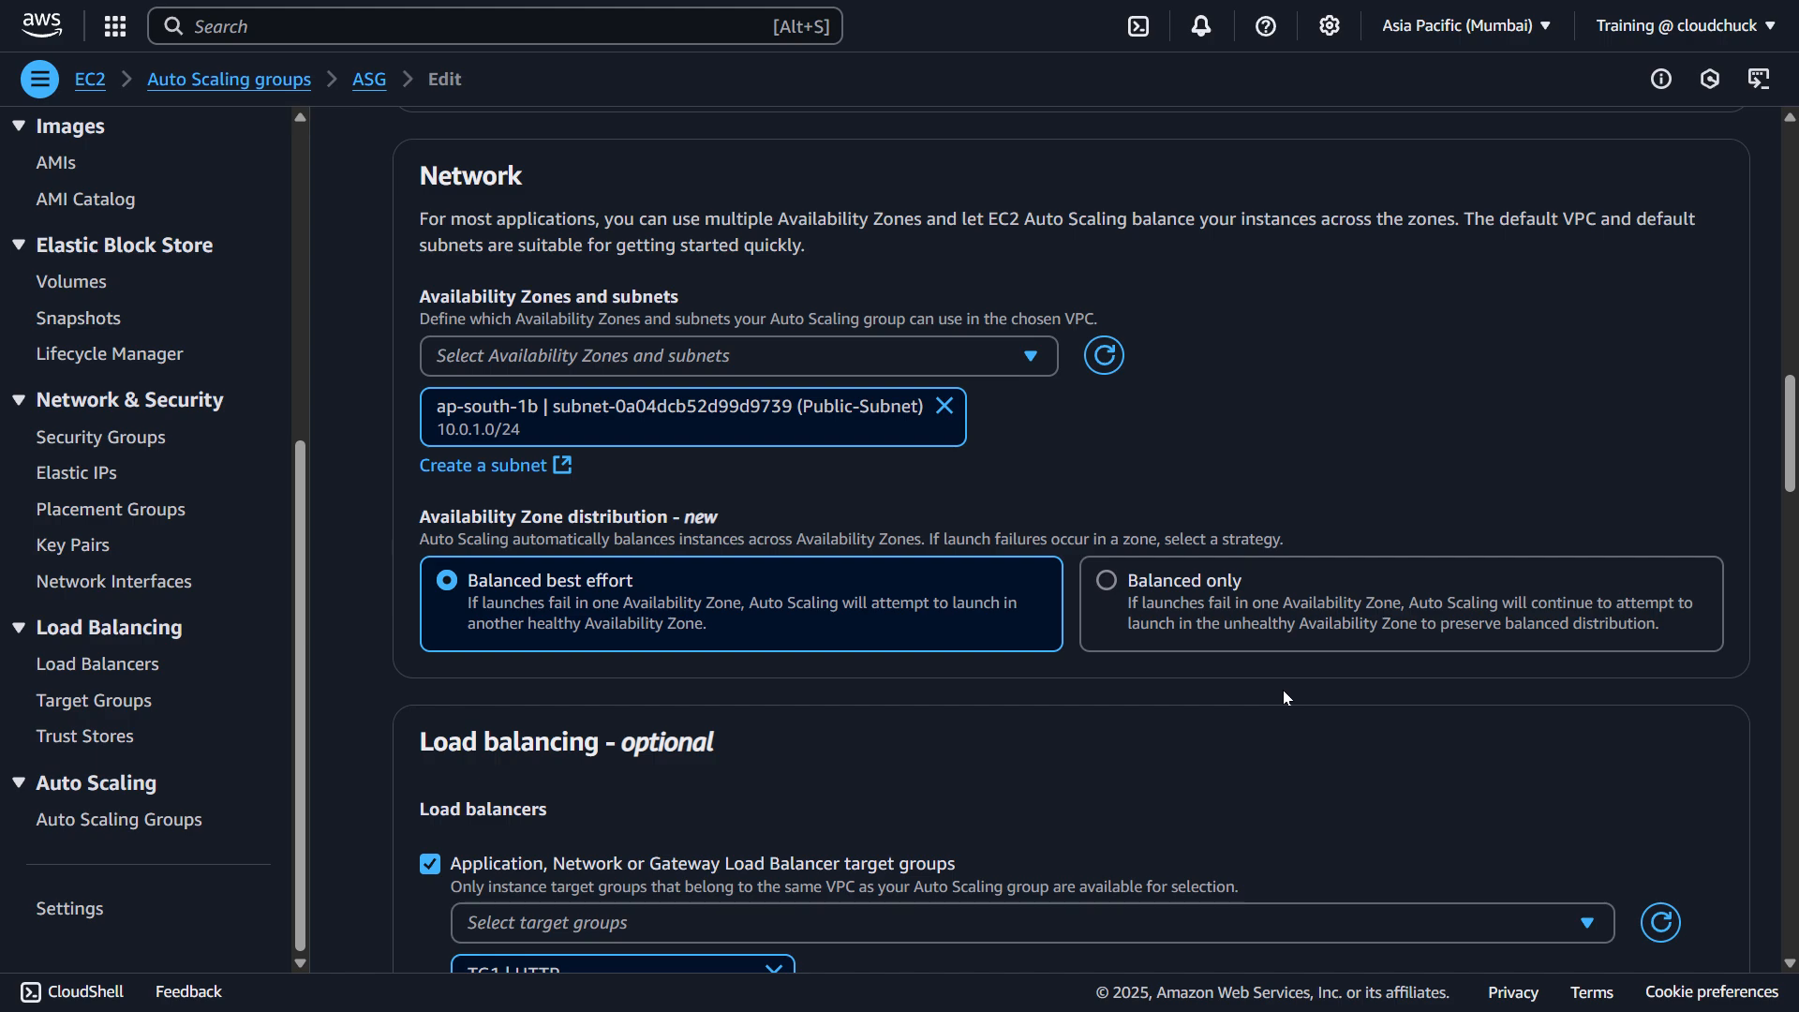
pyautogui.scroll(-2, 918, 723)
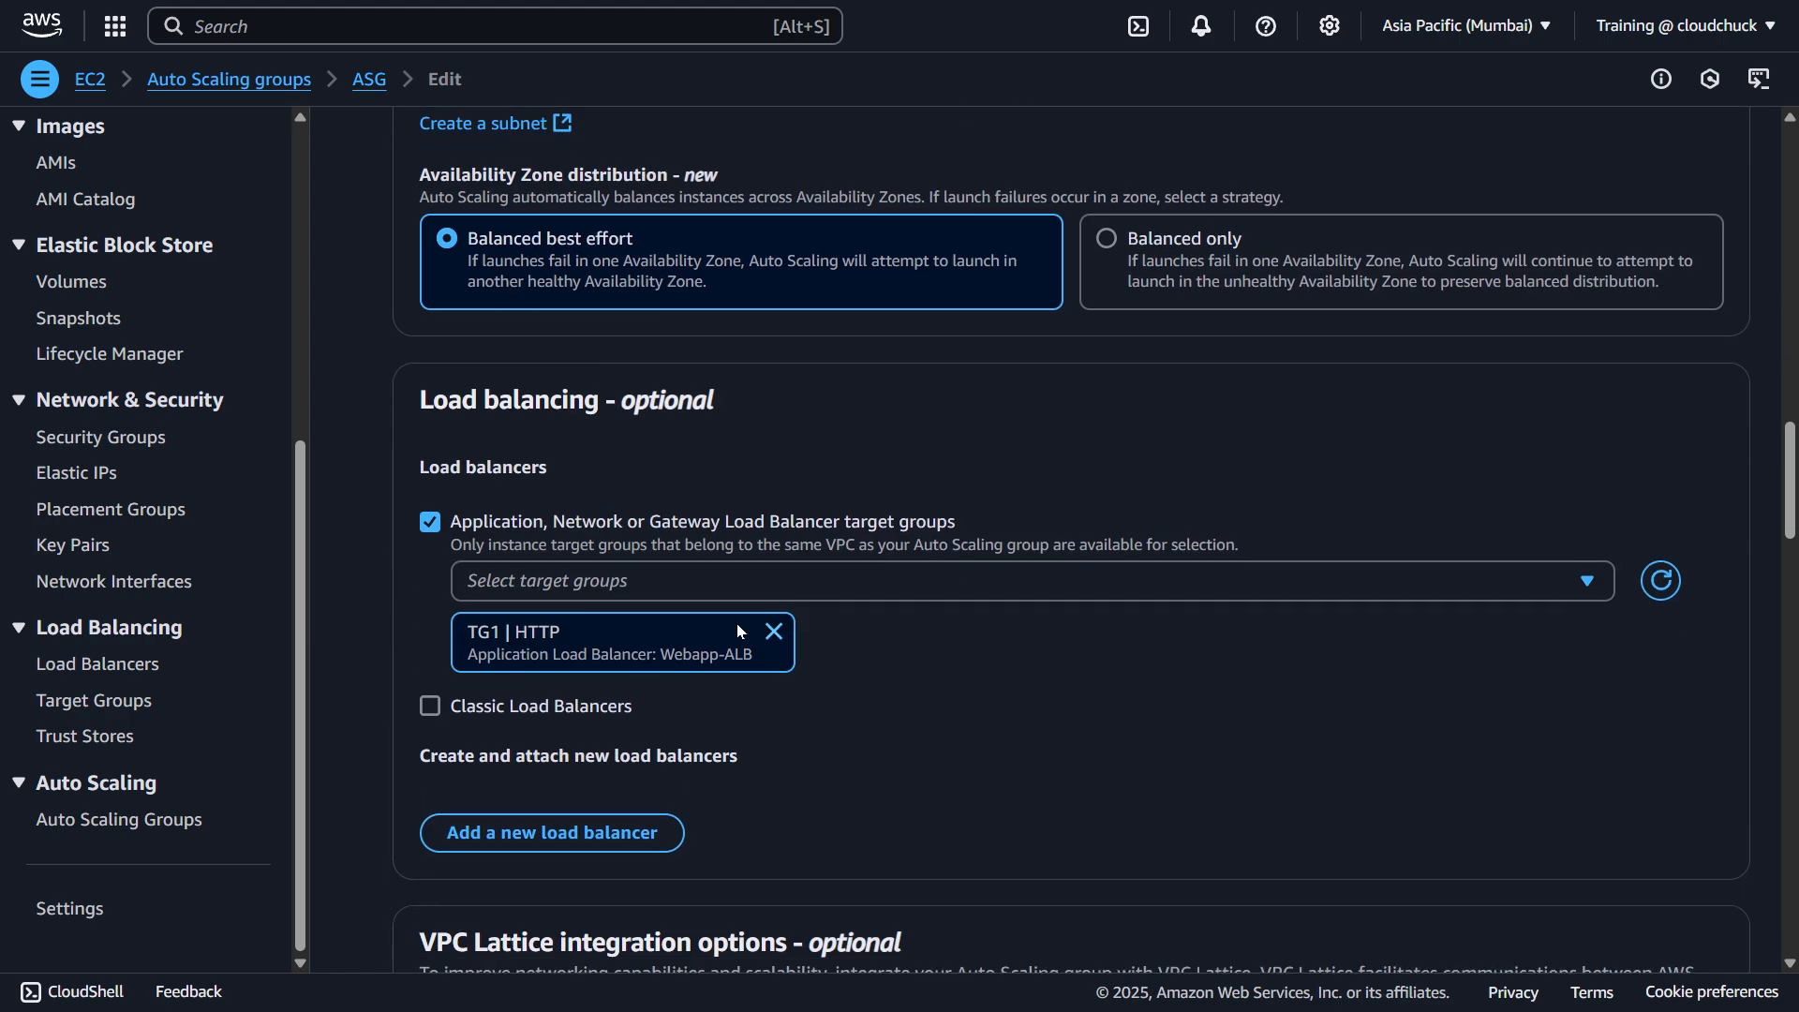
pyautogui.scroll(-5, 559, 667)
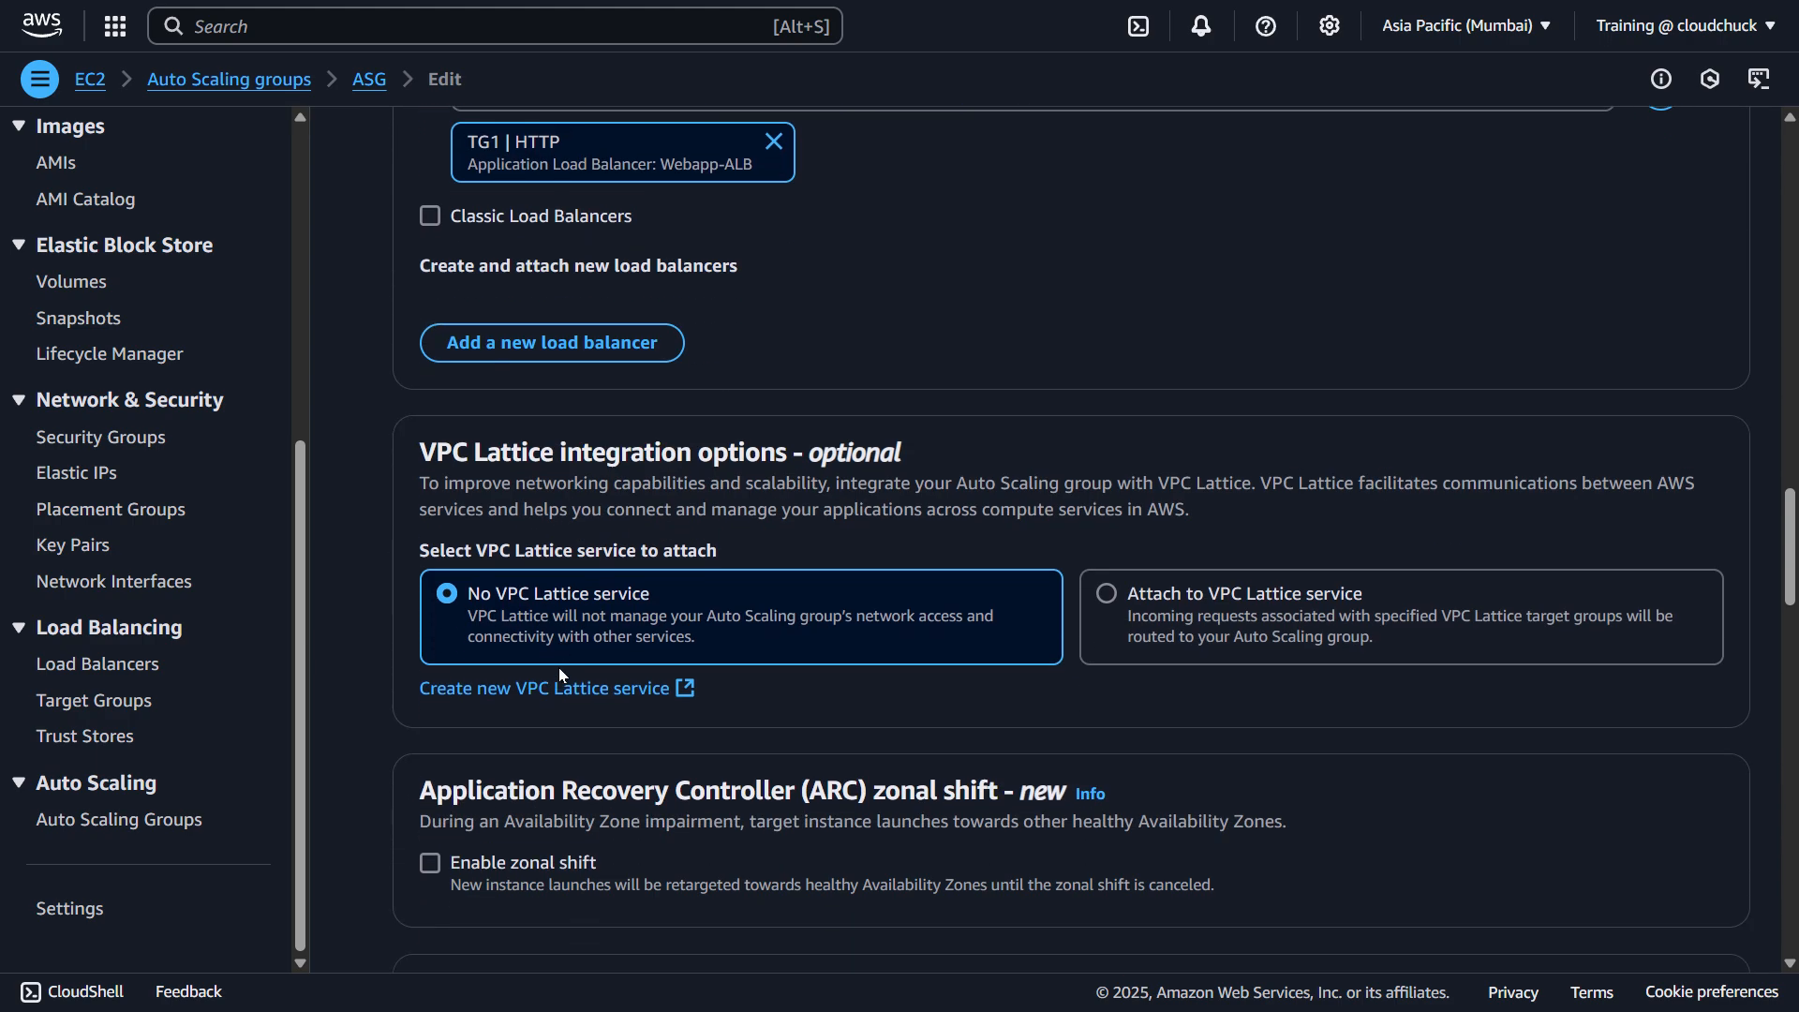
pyautogui.scroll(-9, 558, 703)
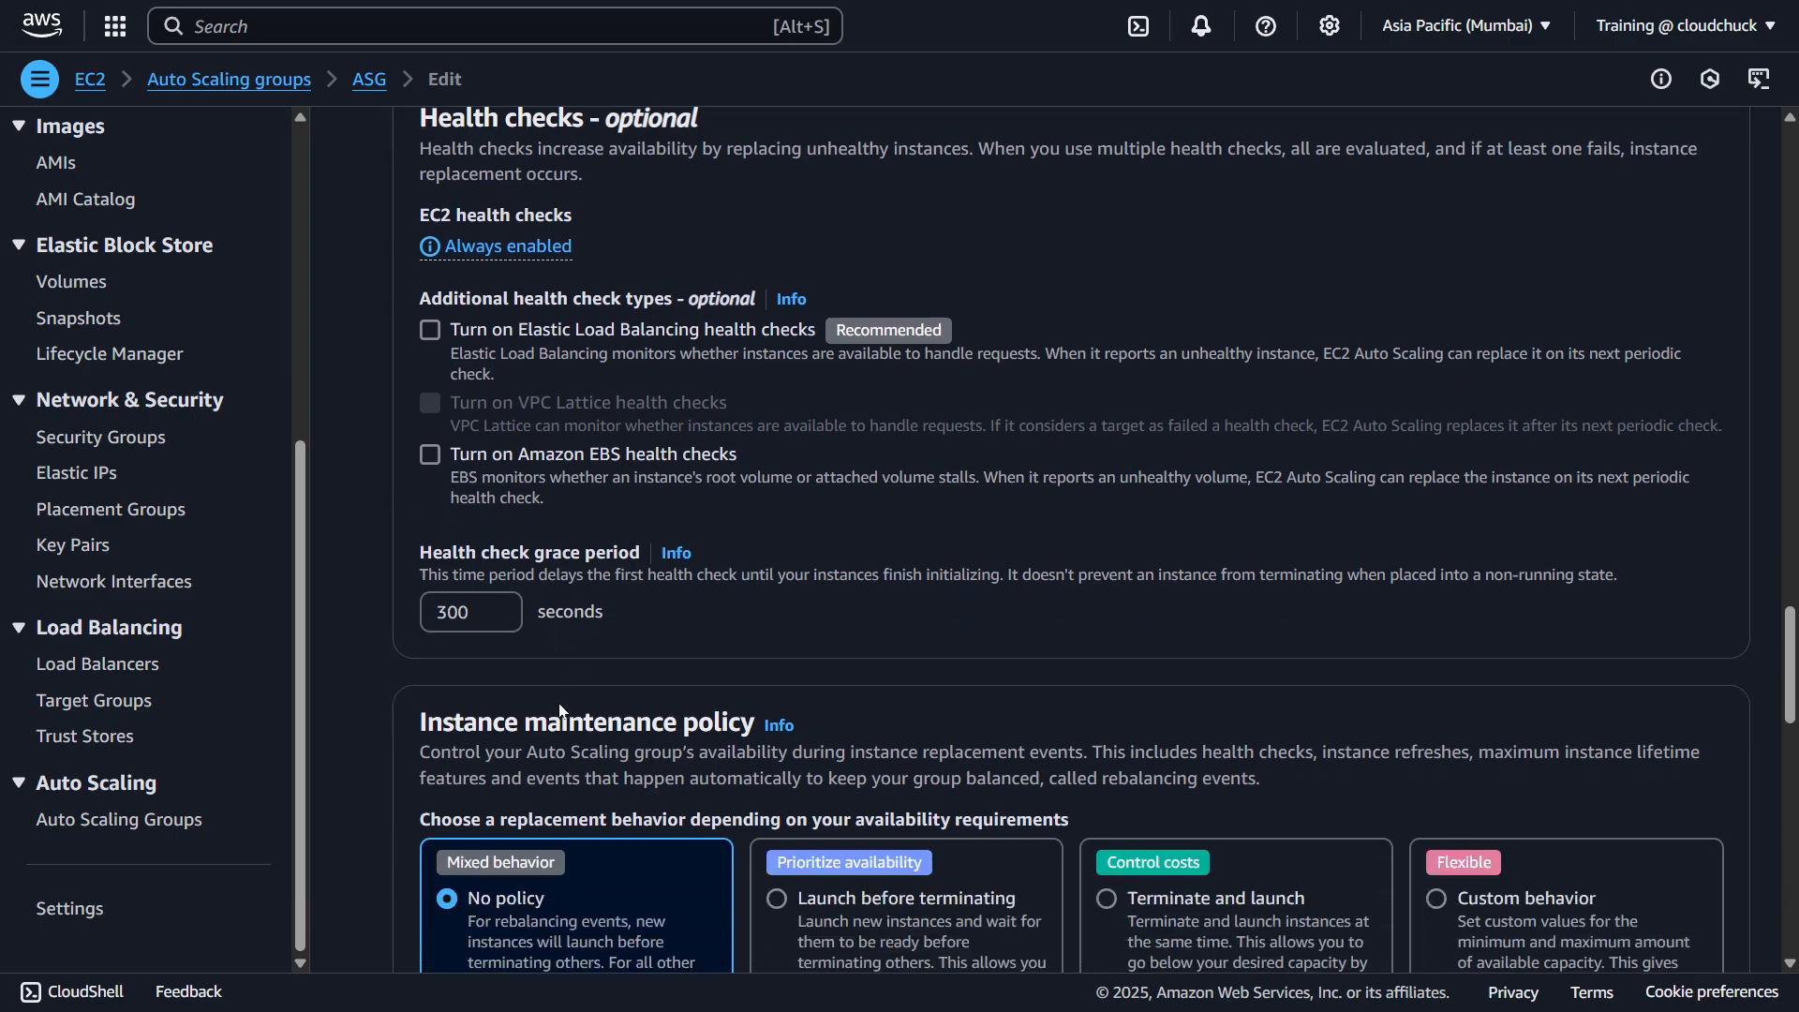
pyautogui.scroll(-12, 561, 710)
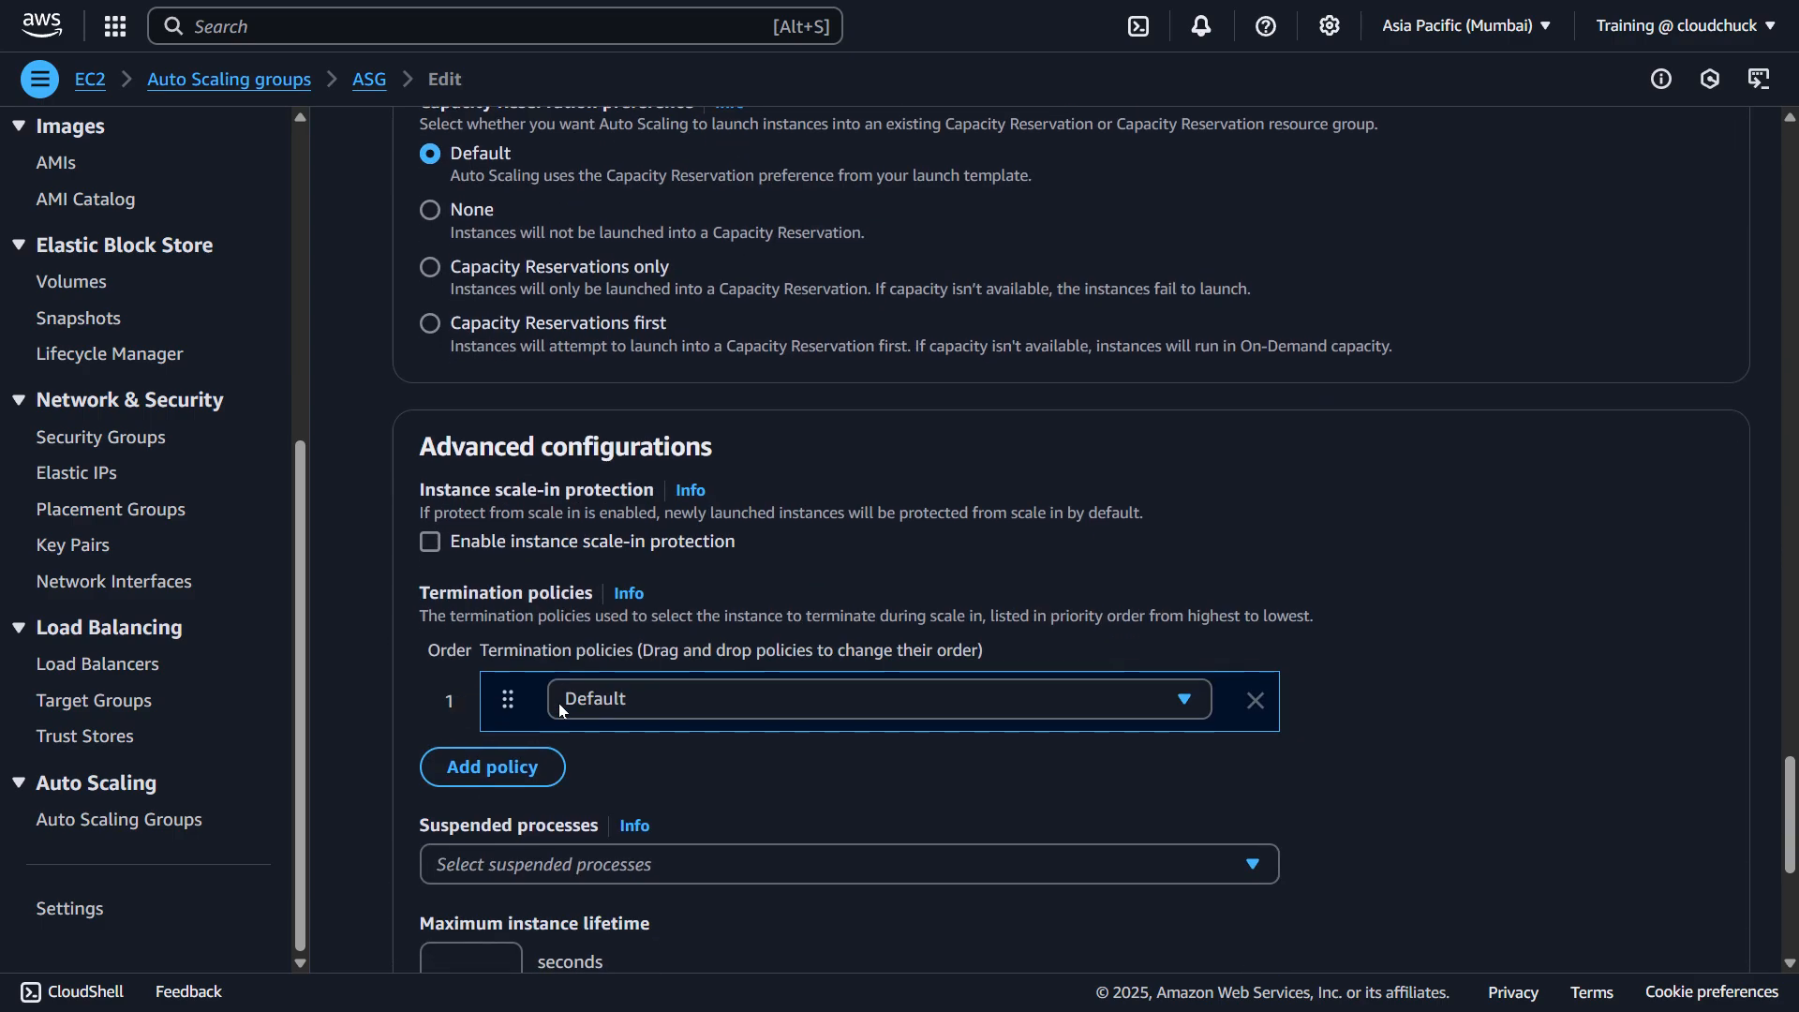
pyautogui.scroll(-6, 559, 703)
pyautogui.scroll(20, 559, 703)
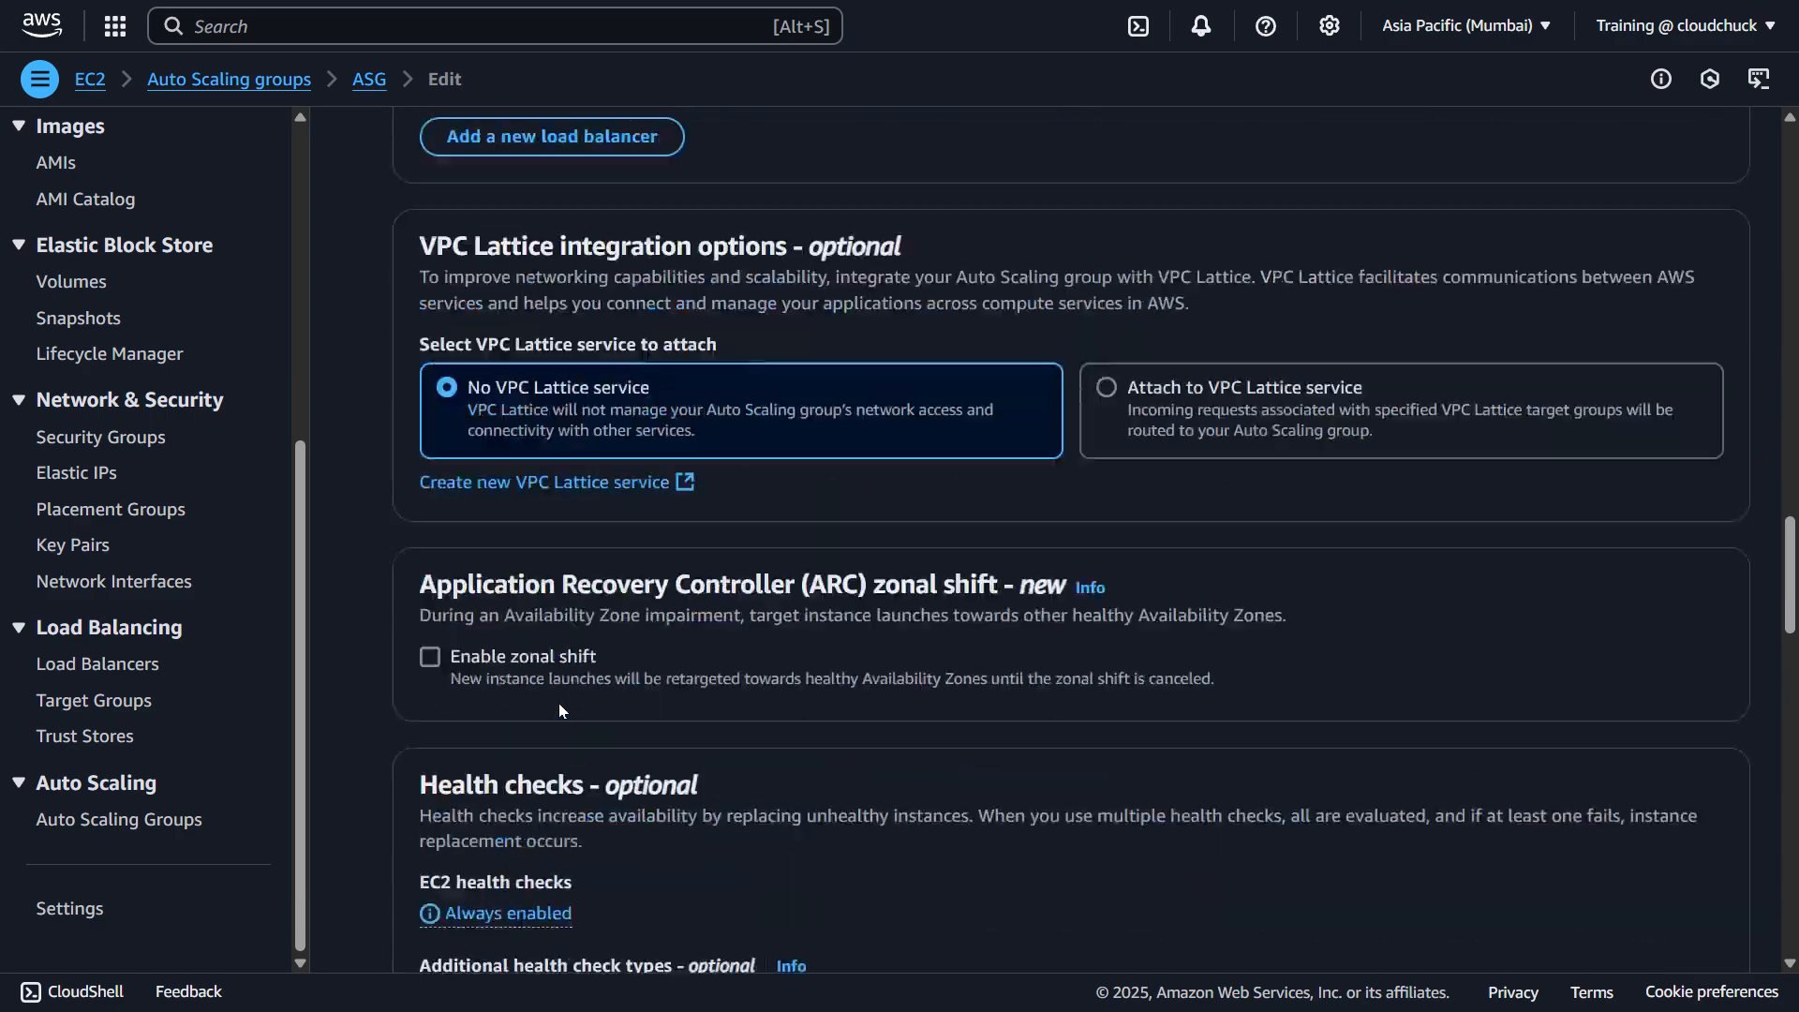
pyautogui.scroll(12, 558, 709)
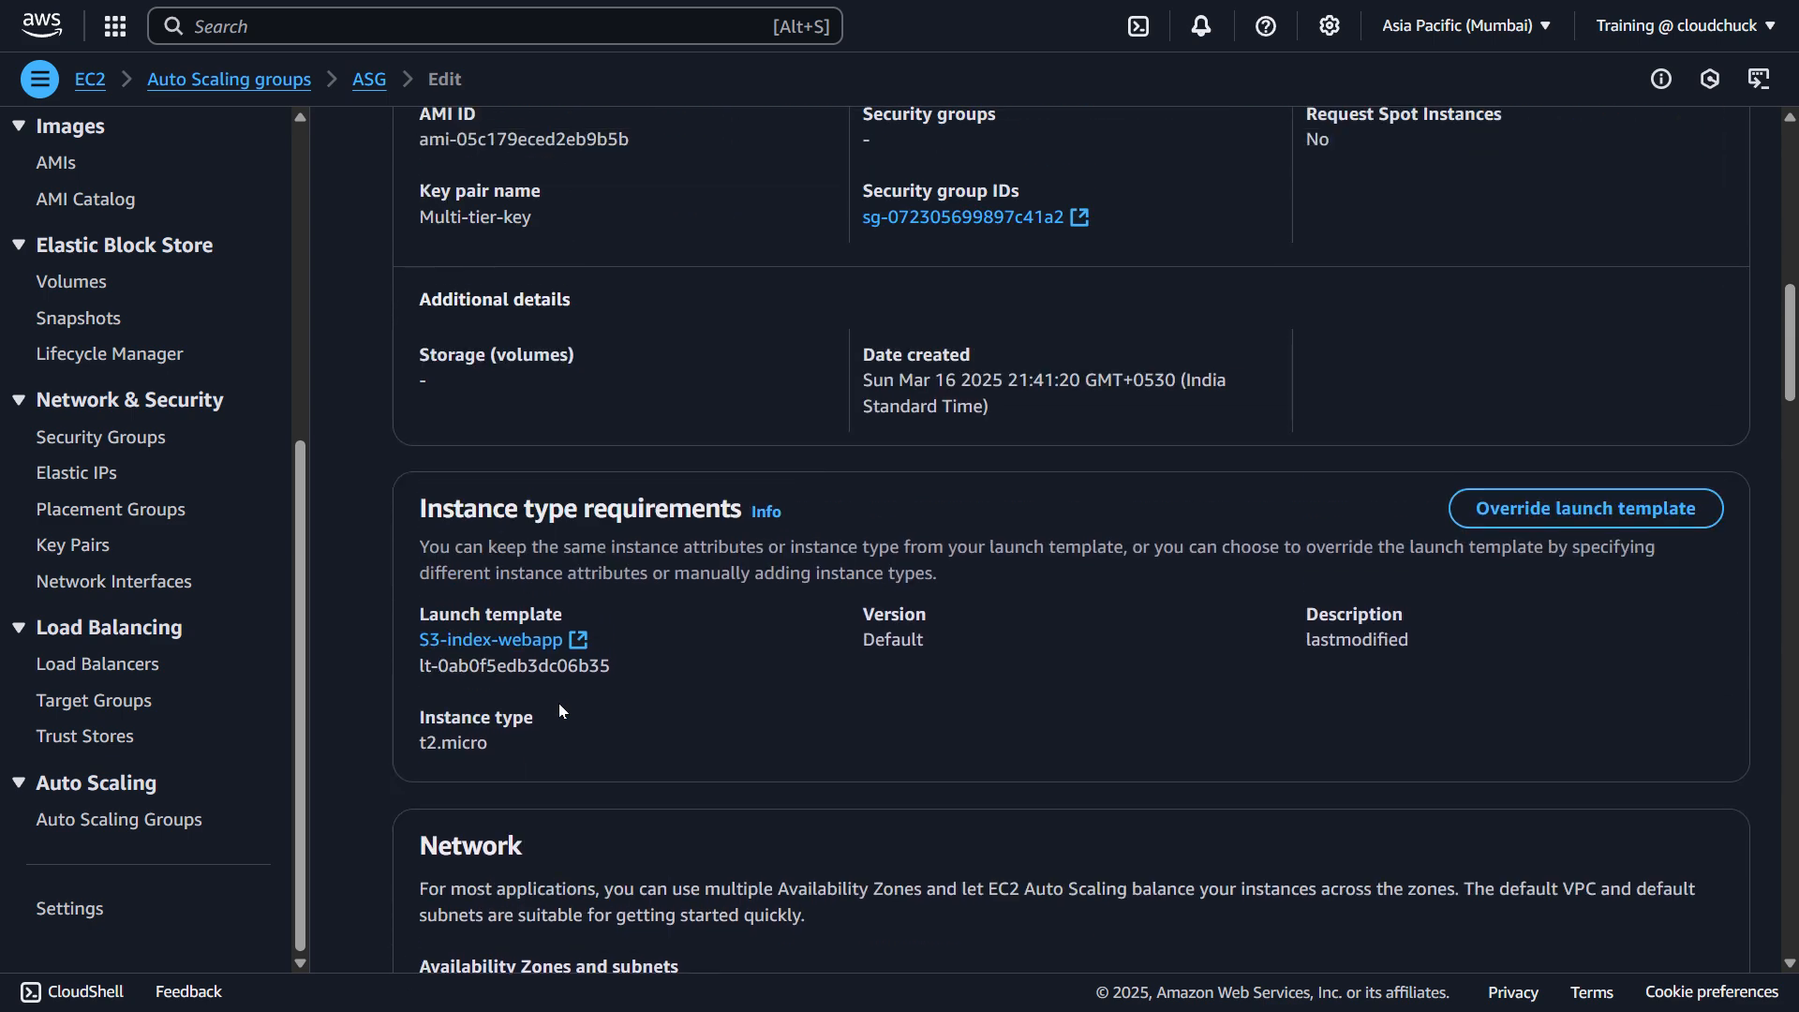
pyautogui.scroll(3, 561, 710)
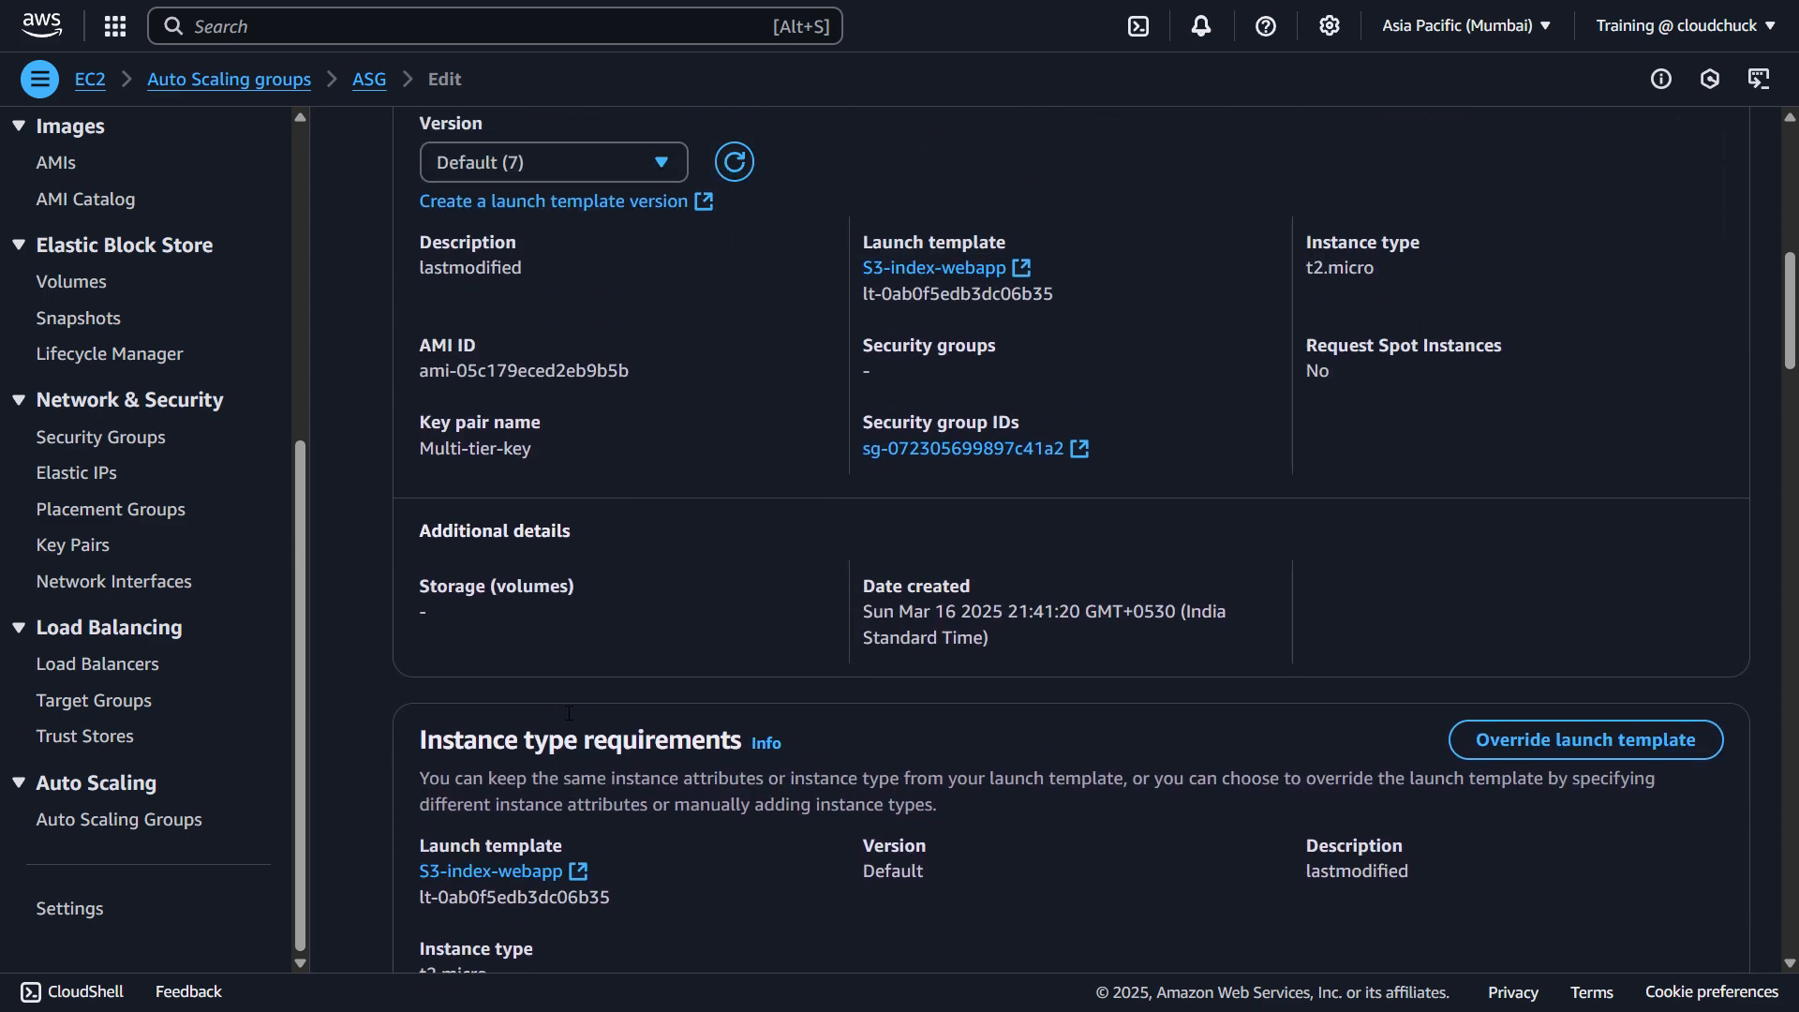
pyautogui.scroll(5, 568, 714)
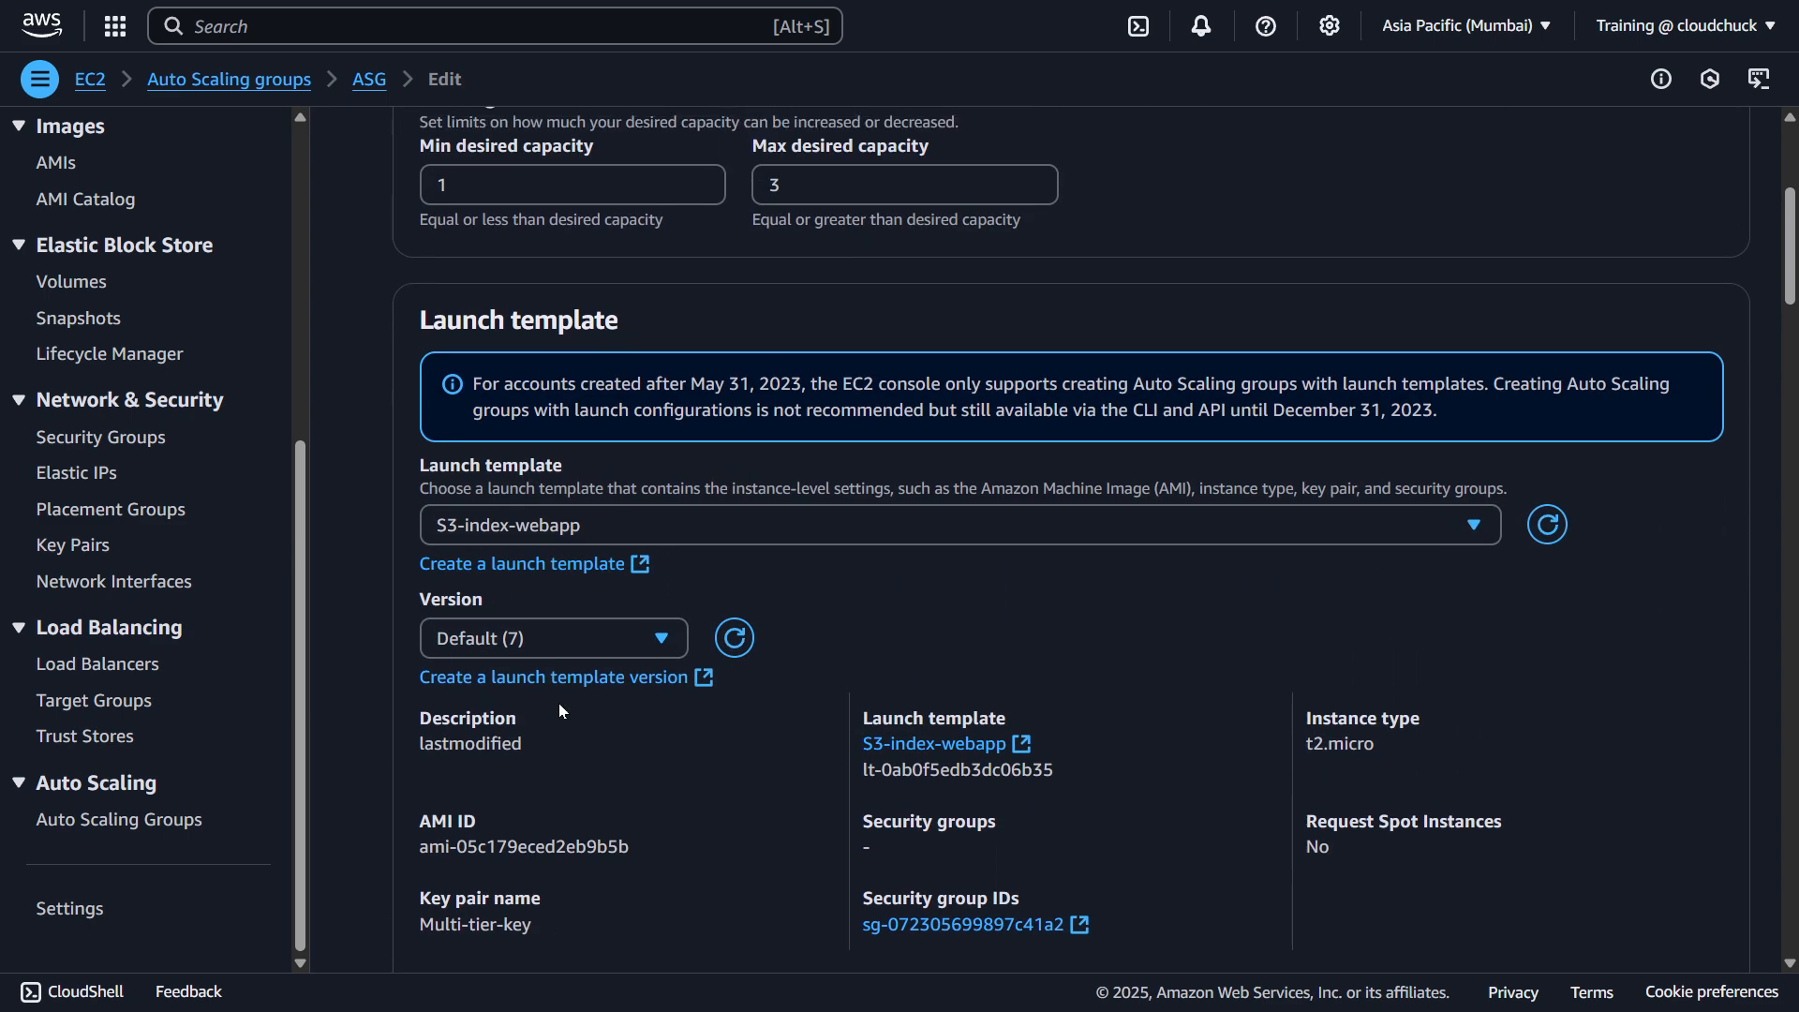
pyautogui.scroll(5, 558, 703)
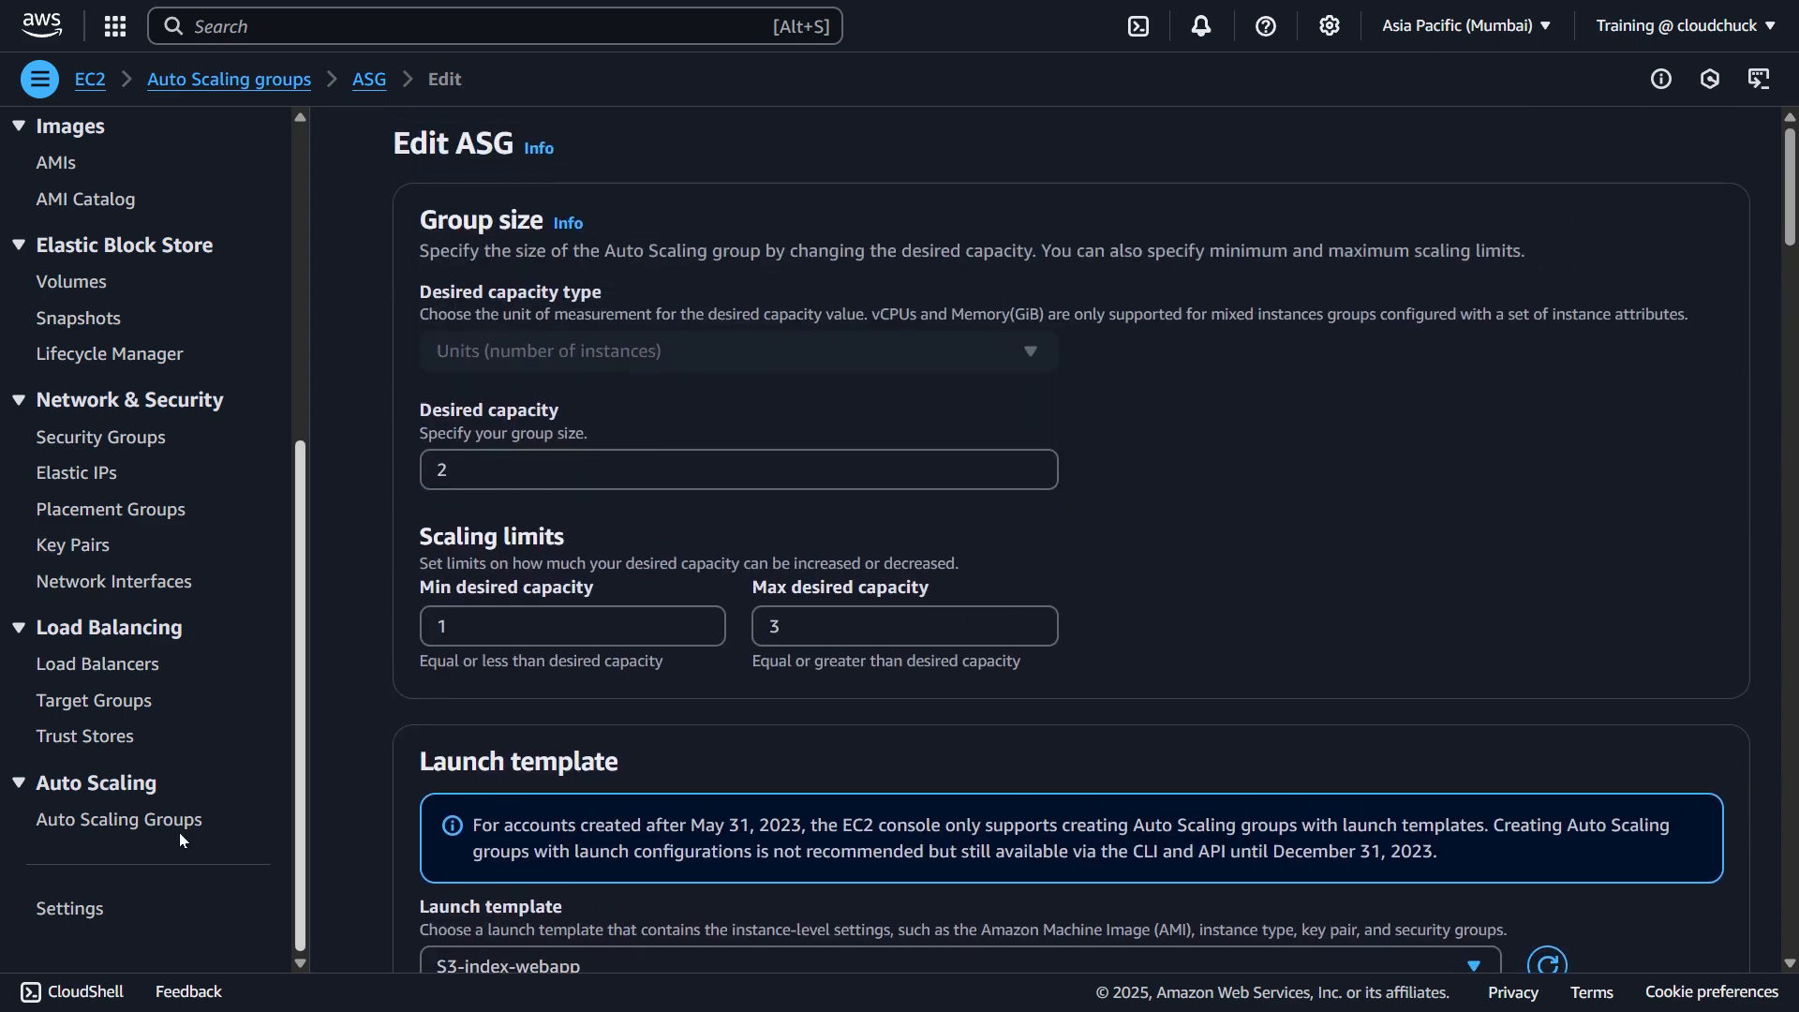
# - Open target group TG1's registered targets, open the first target instance, and review its summary and instance details
pyautogui.click(101, 703)
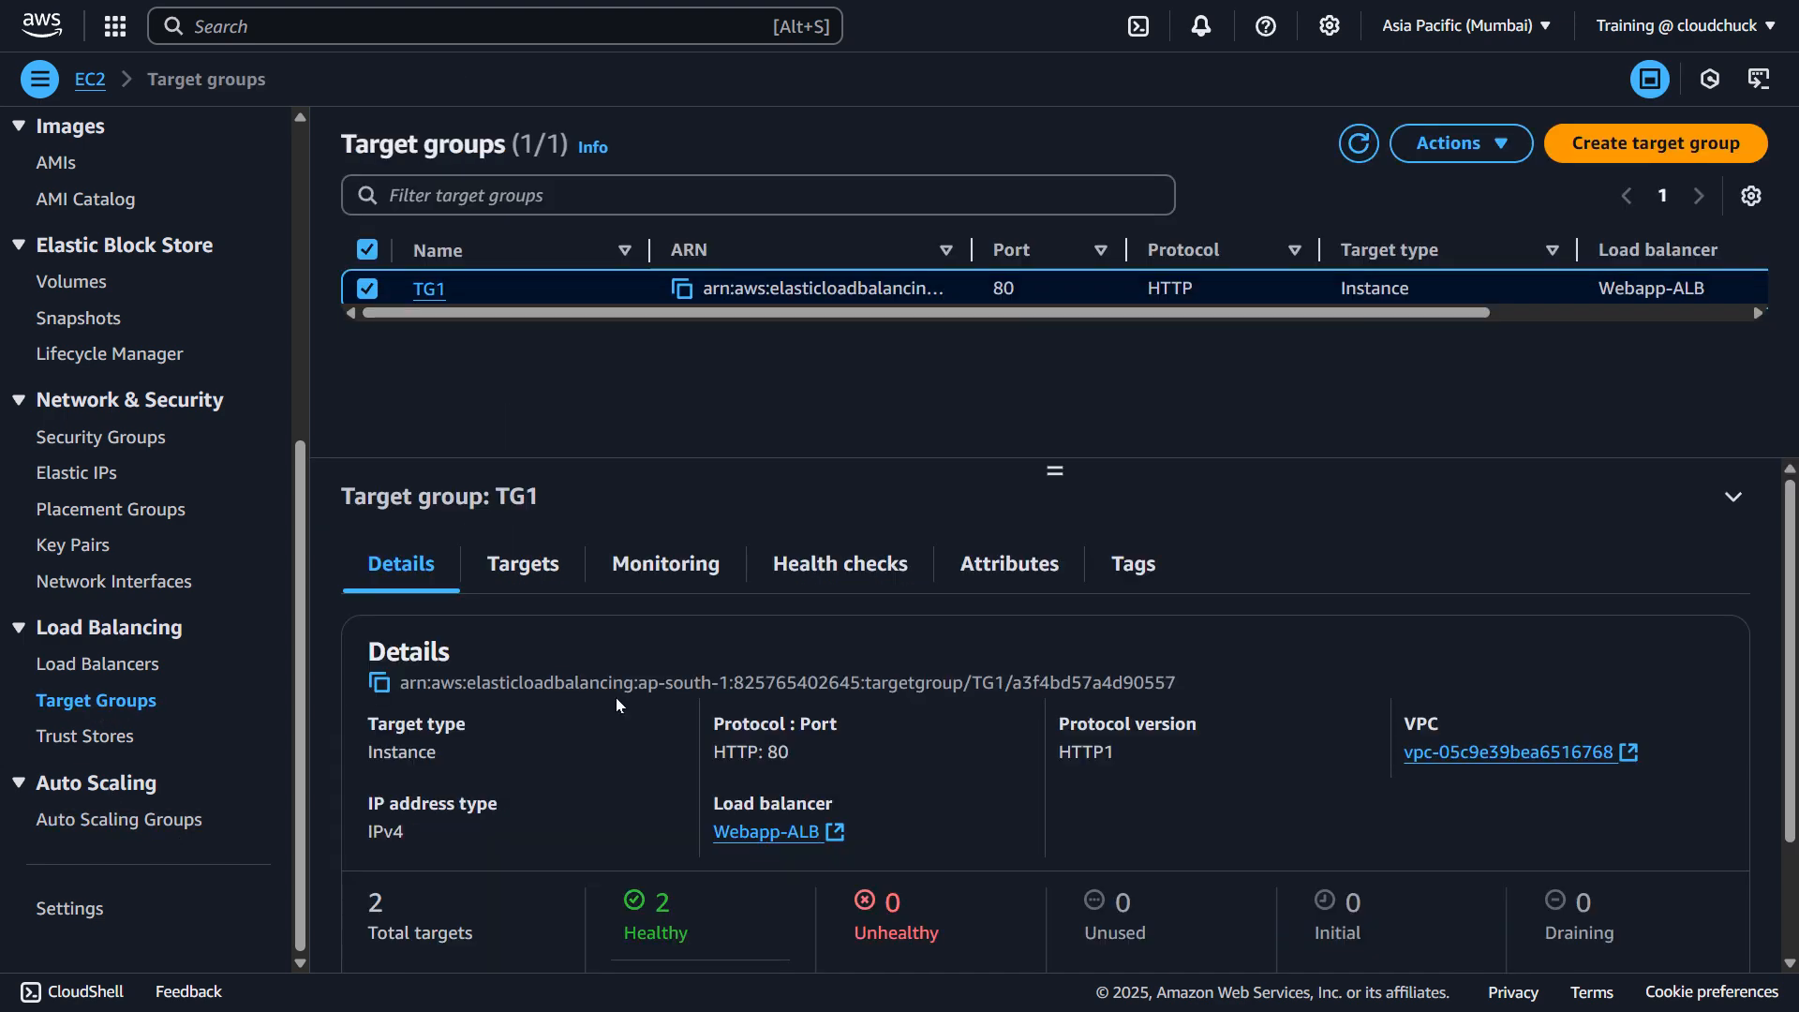
pyautogui.click(551, 579)
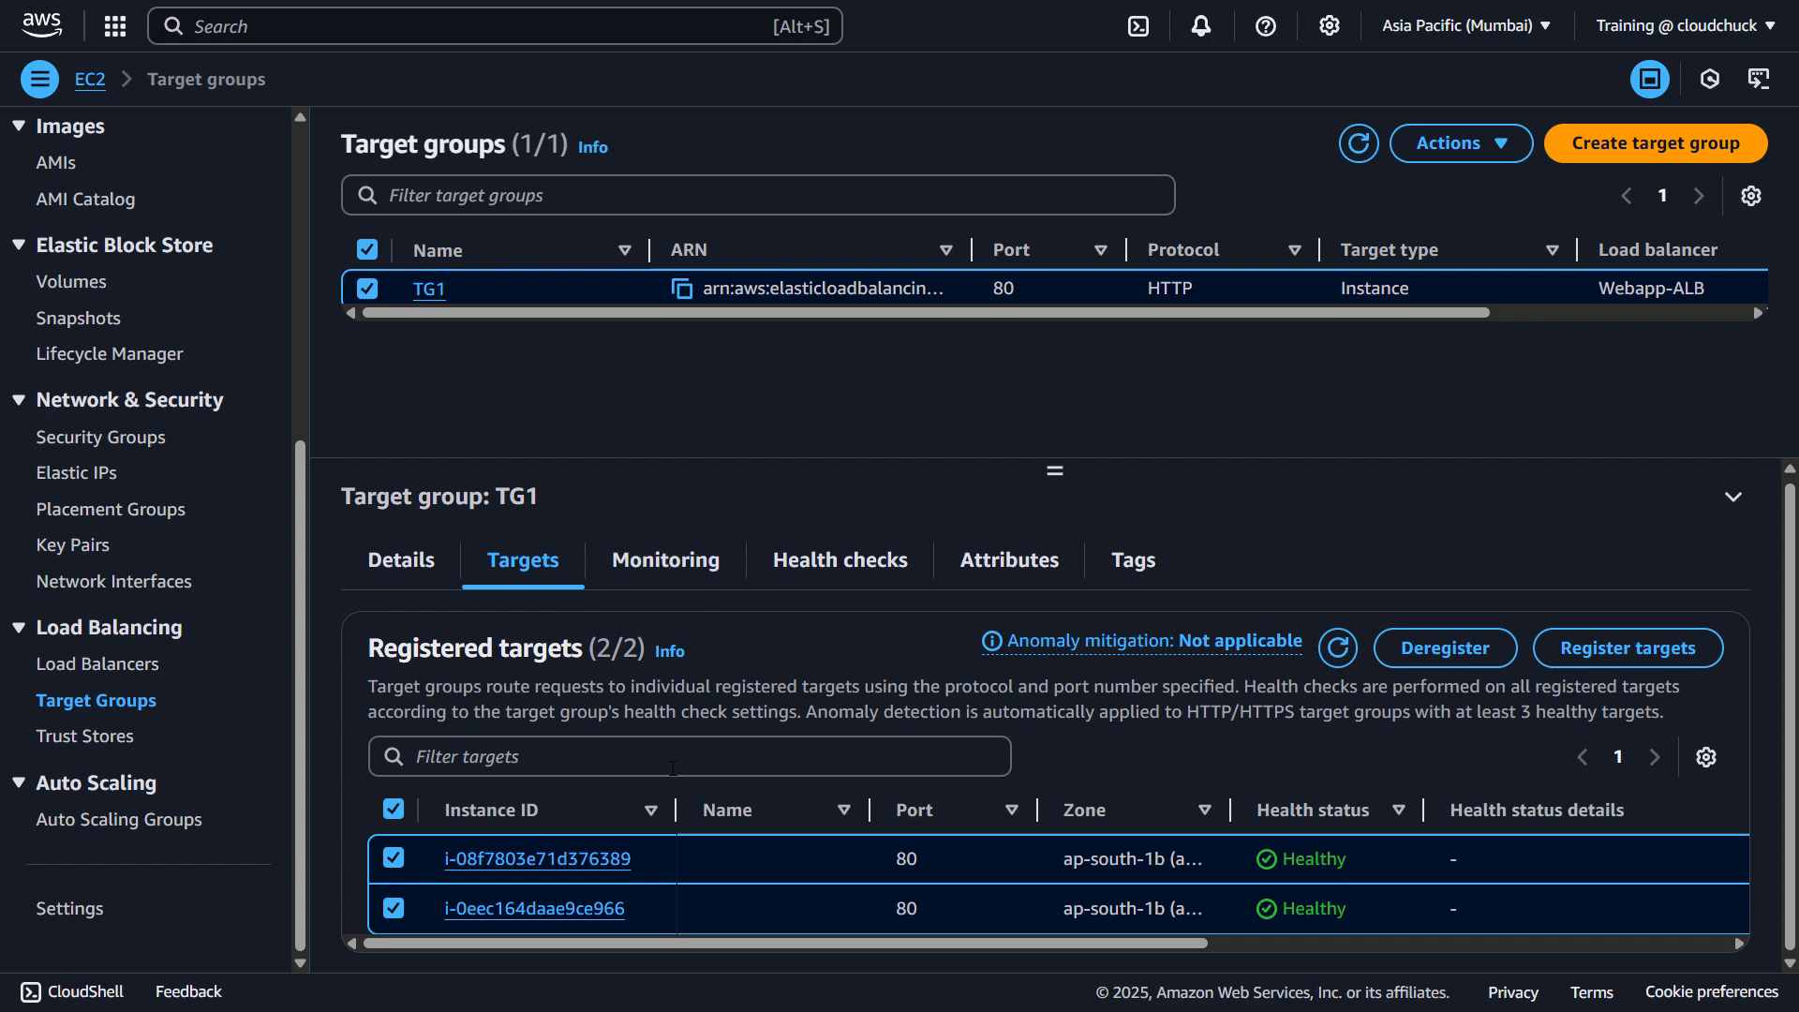
pyautogui.click(525, 861)
pyautogui.scroll(-4, 690, 575)
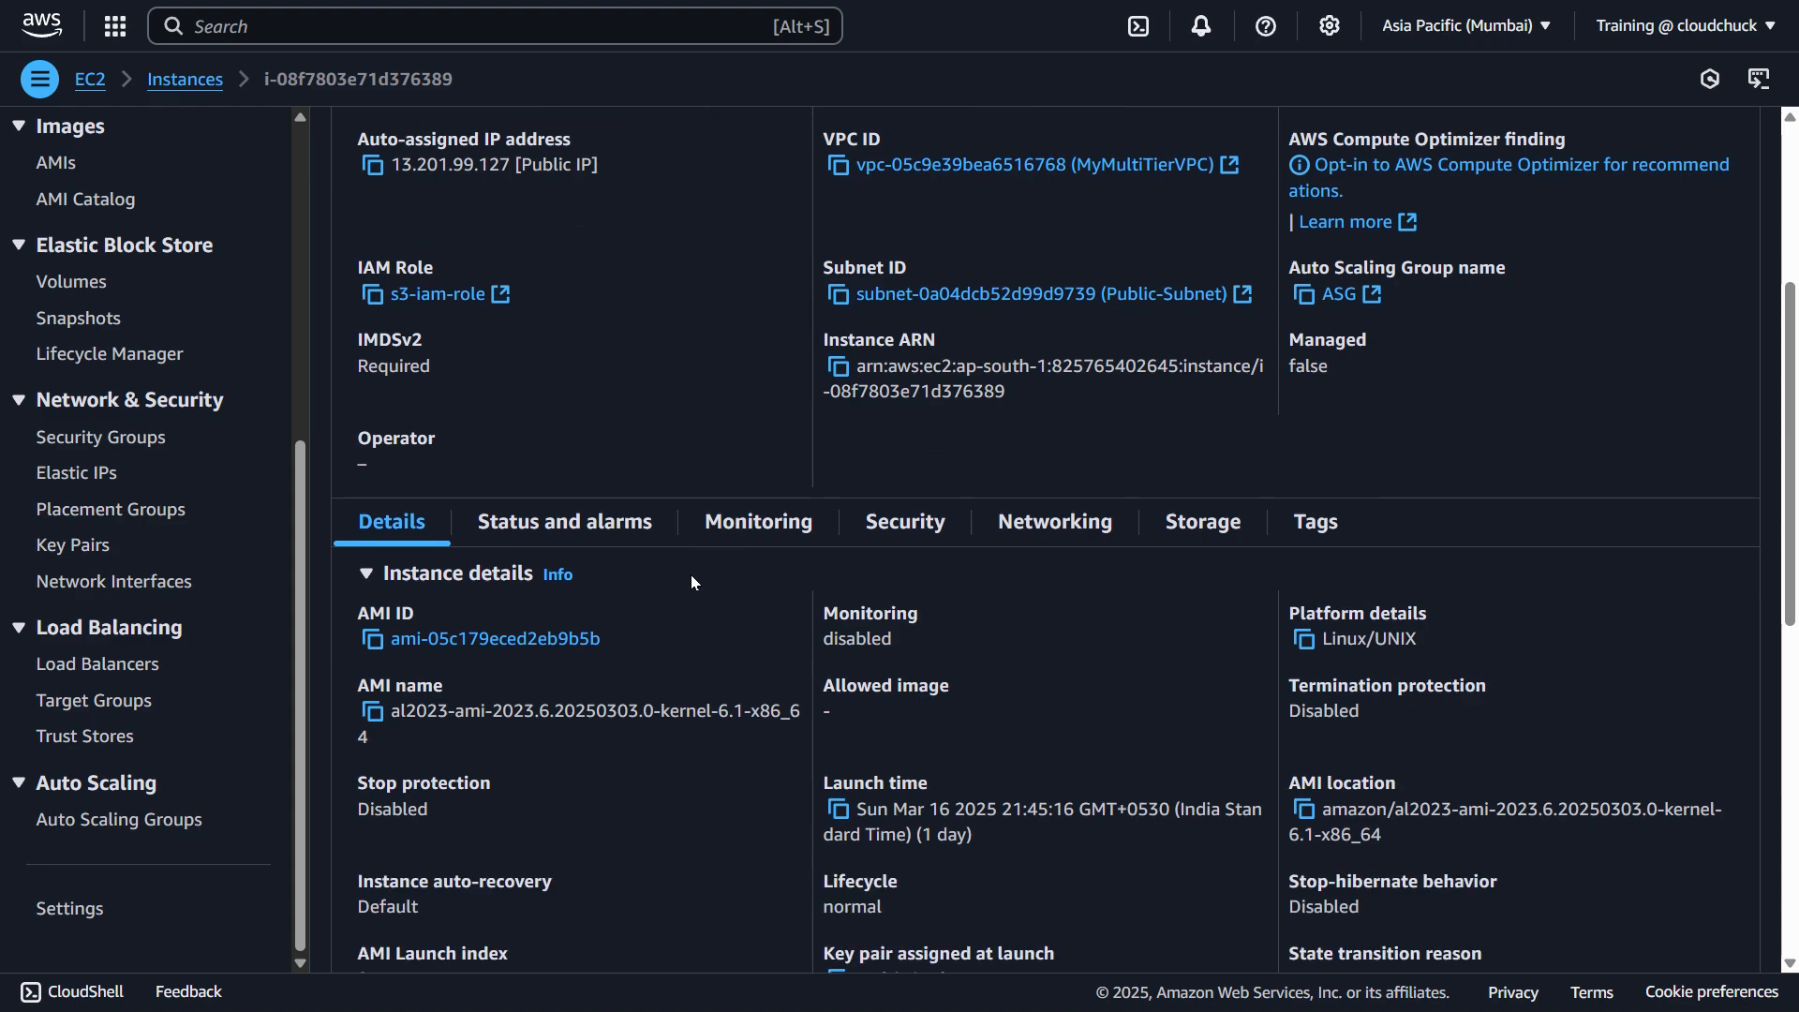
pyautogui.scroll(-4, 692, 577)
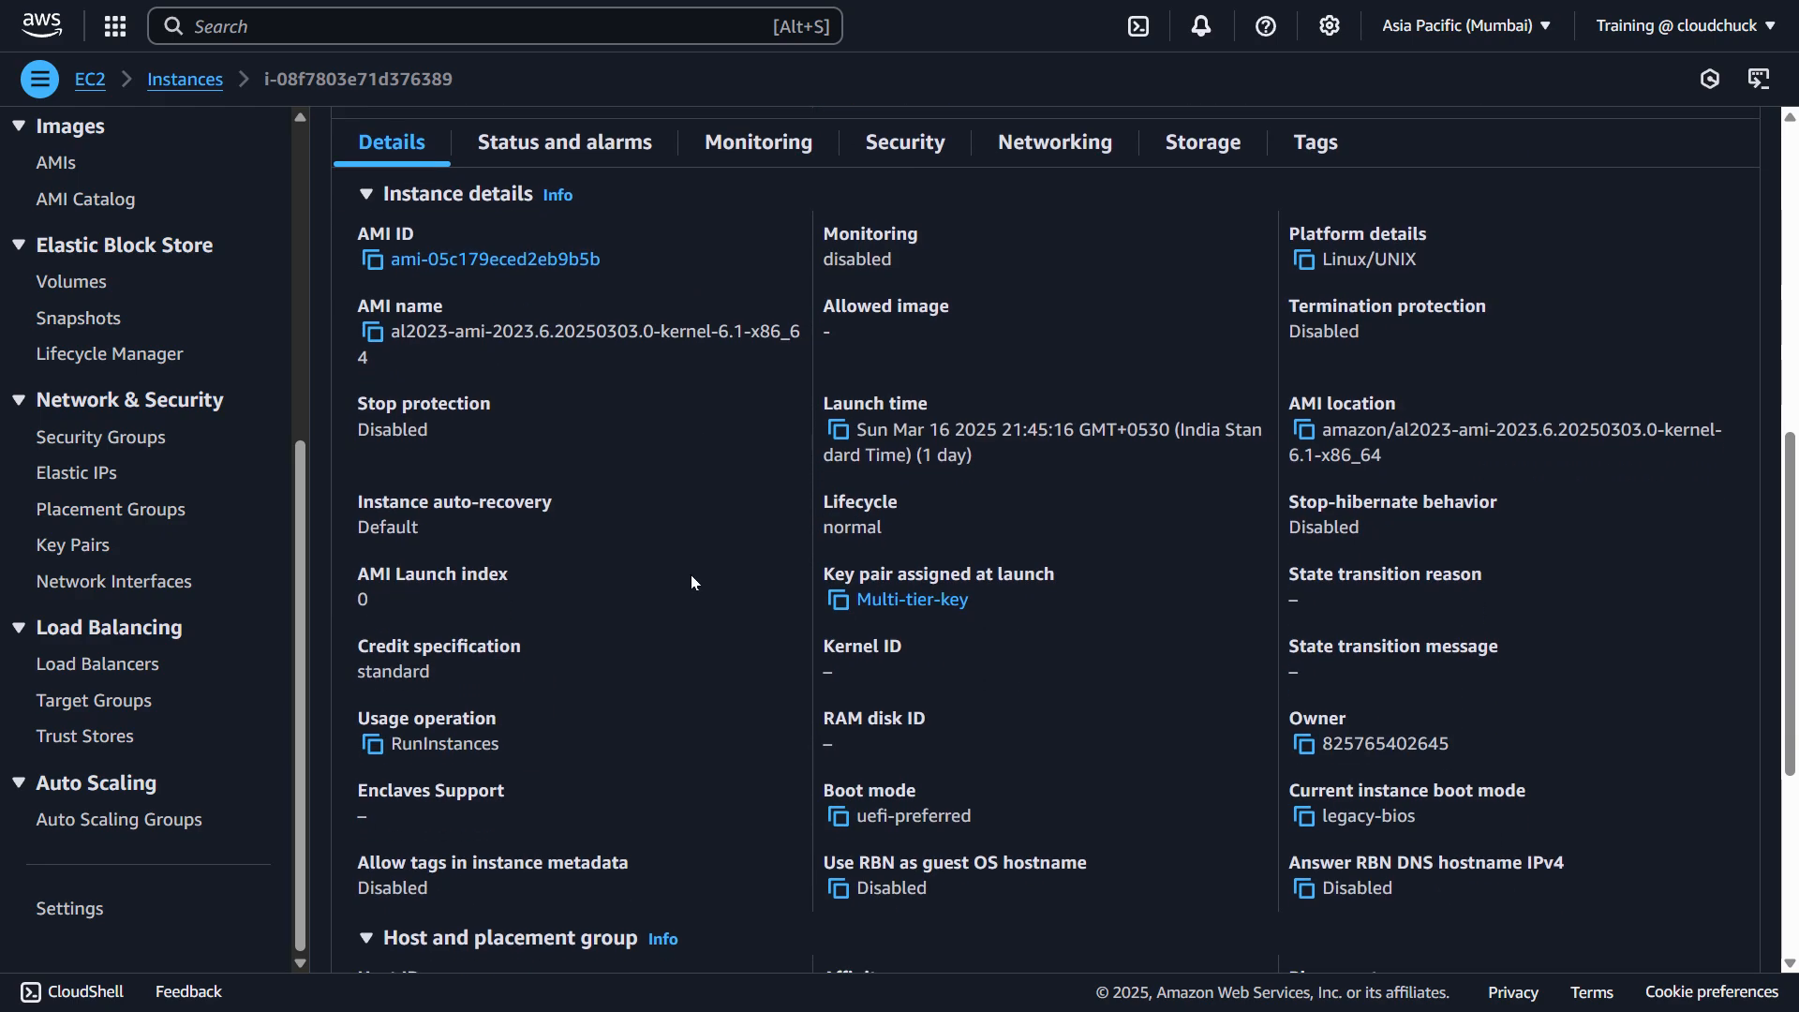
pyautogui.scroll(-5, 691, 576)
pyautogui.scroll(10, 691, 576)
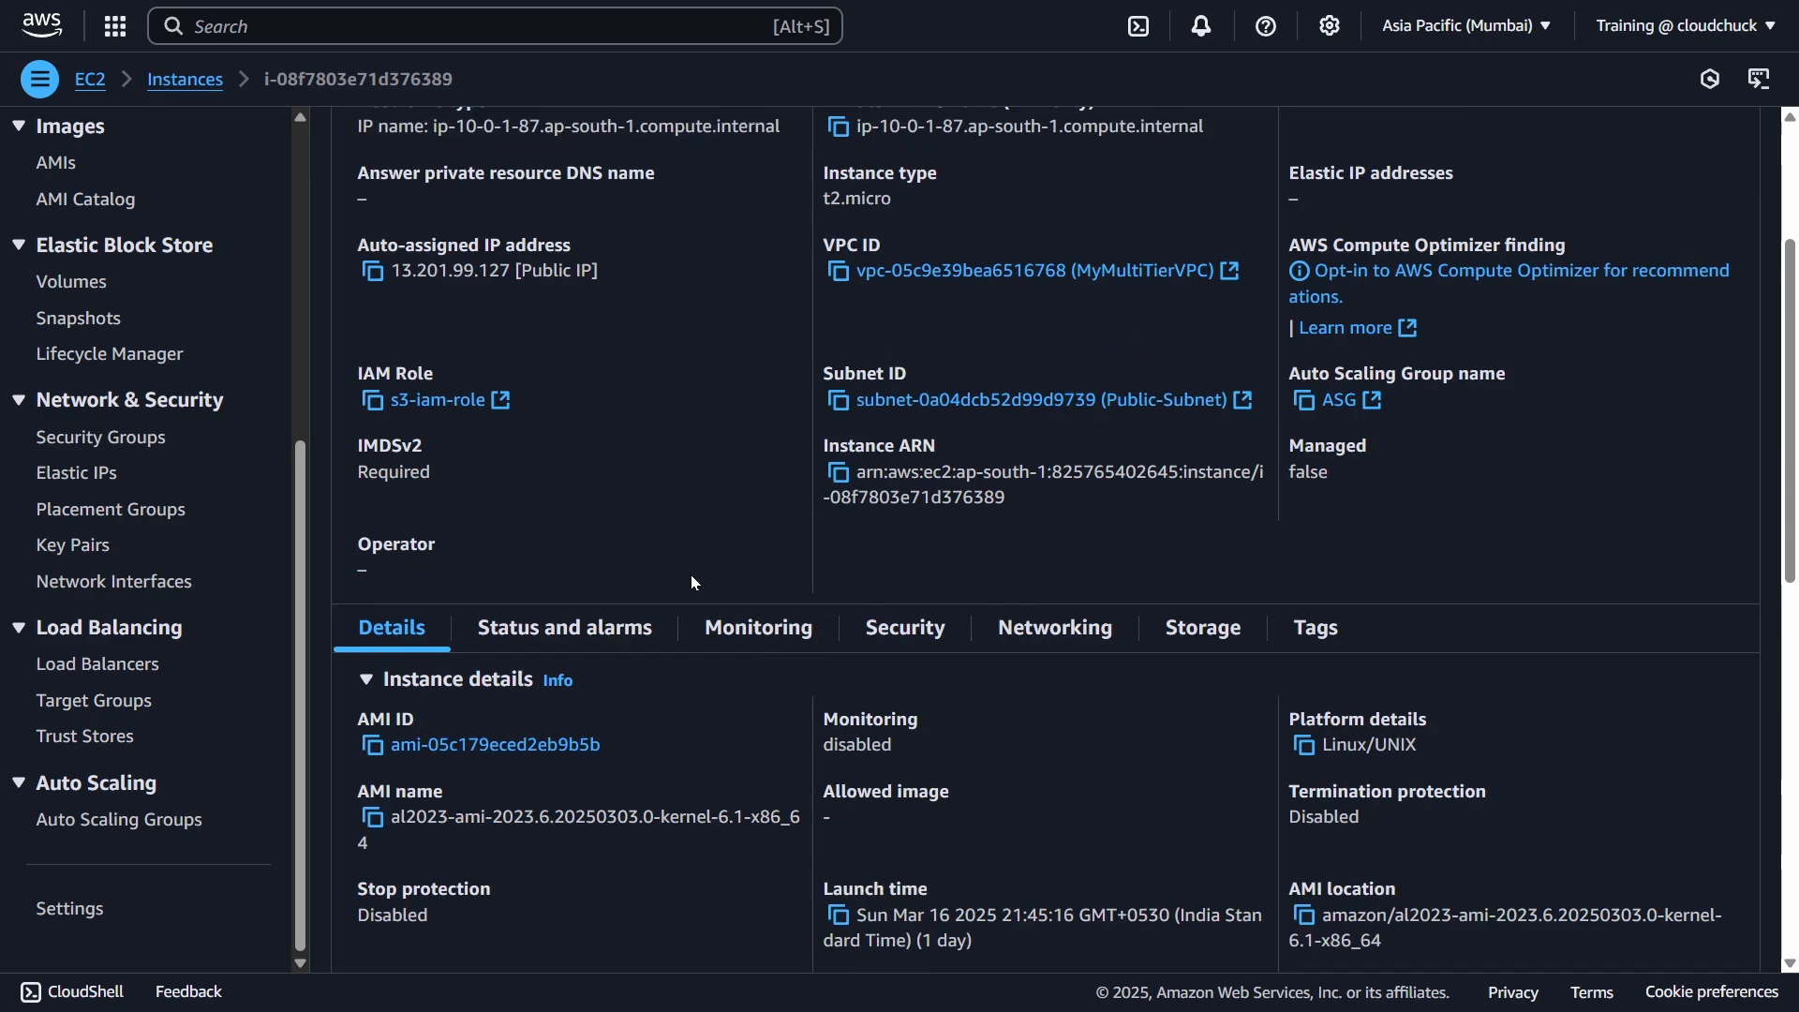
# - Check the instance's status checks, alarms and expanded status metrics, and look over the actions available for it
pyautogui.click(619, 628)
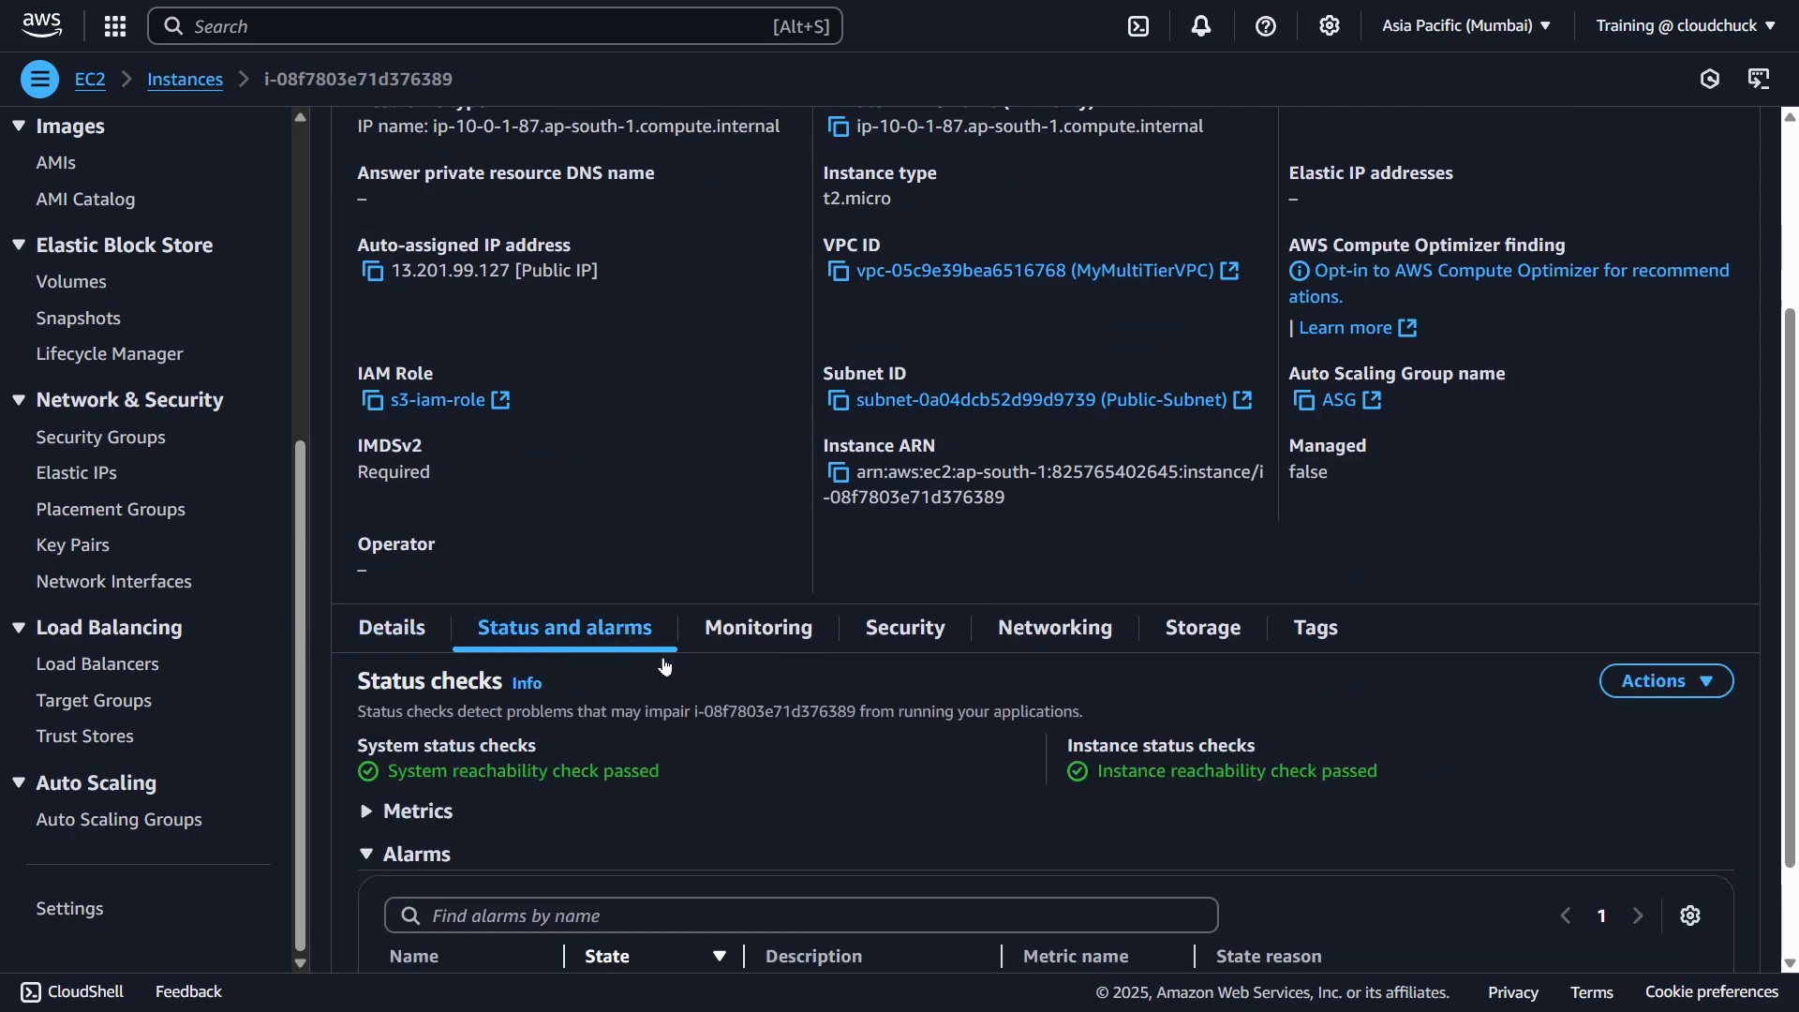
pyautogui.scroll(-1, 747, 795)
pyautogui.scroll(-1, 747, 794)
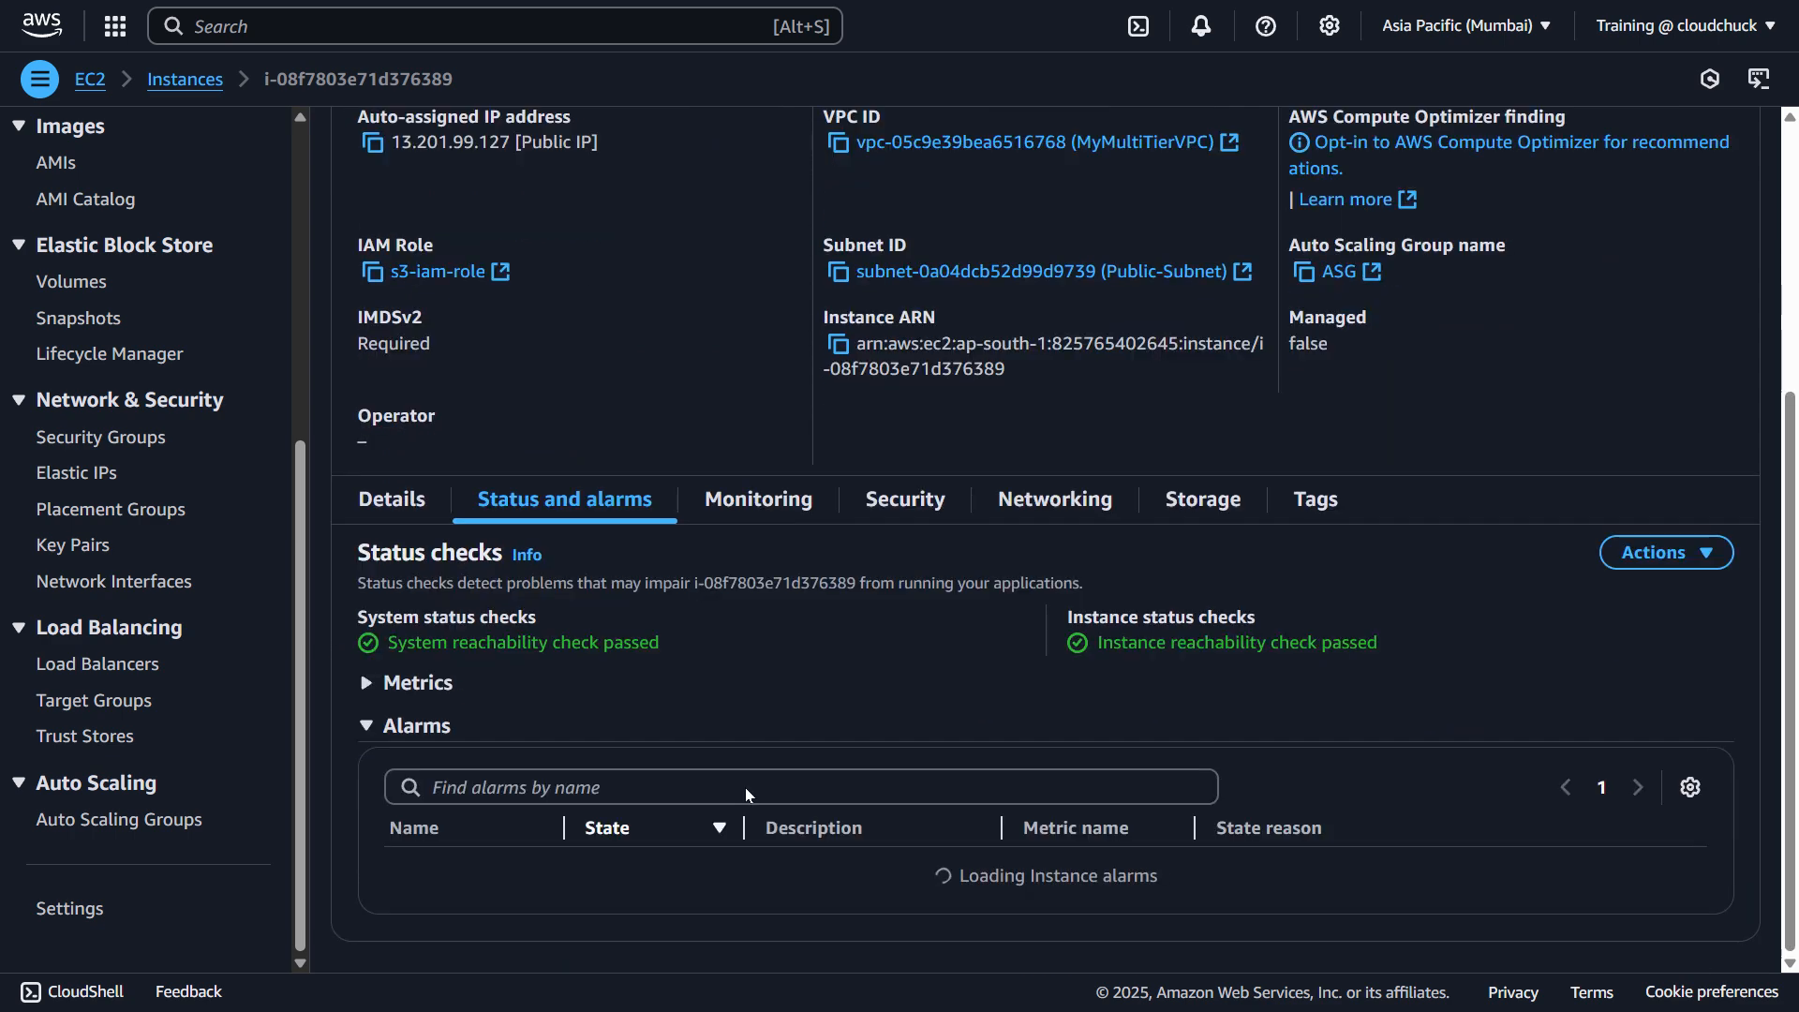
pyautogui.click(366, 687)
pyautogui.scroll(-3, 1061, 857)
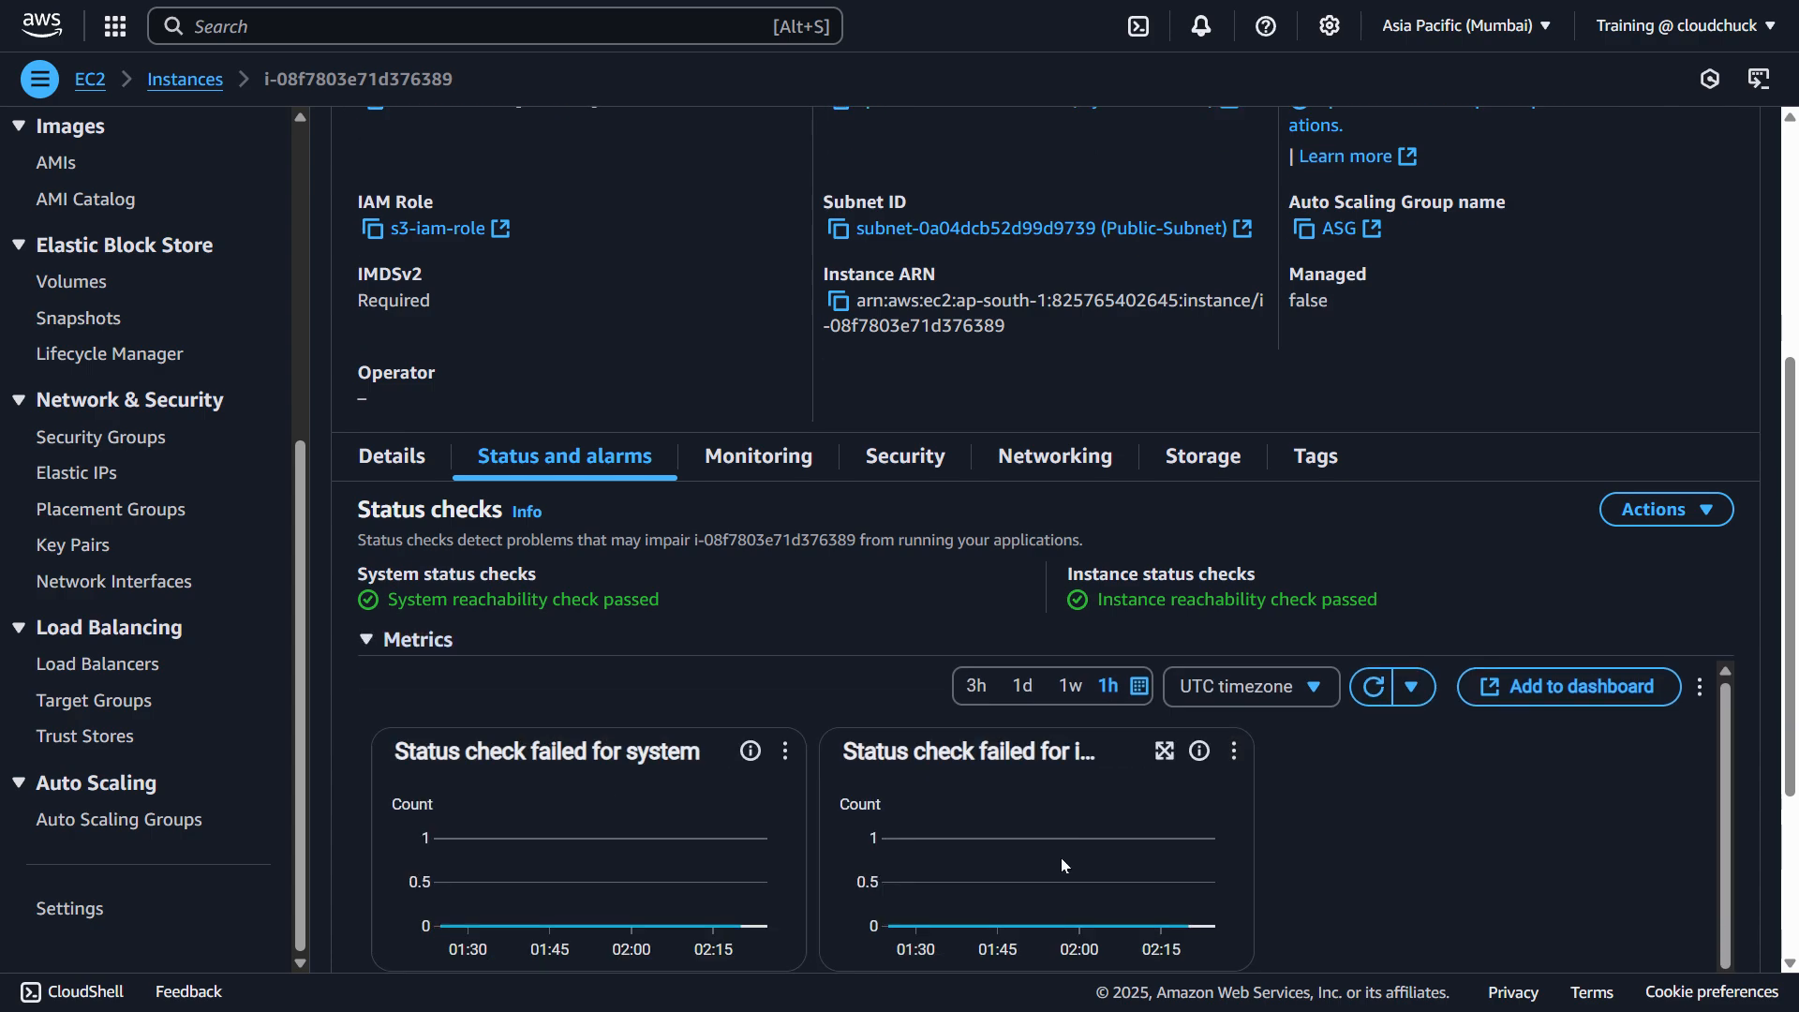
pyautogui.scroll(7, 1062, 864)
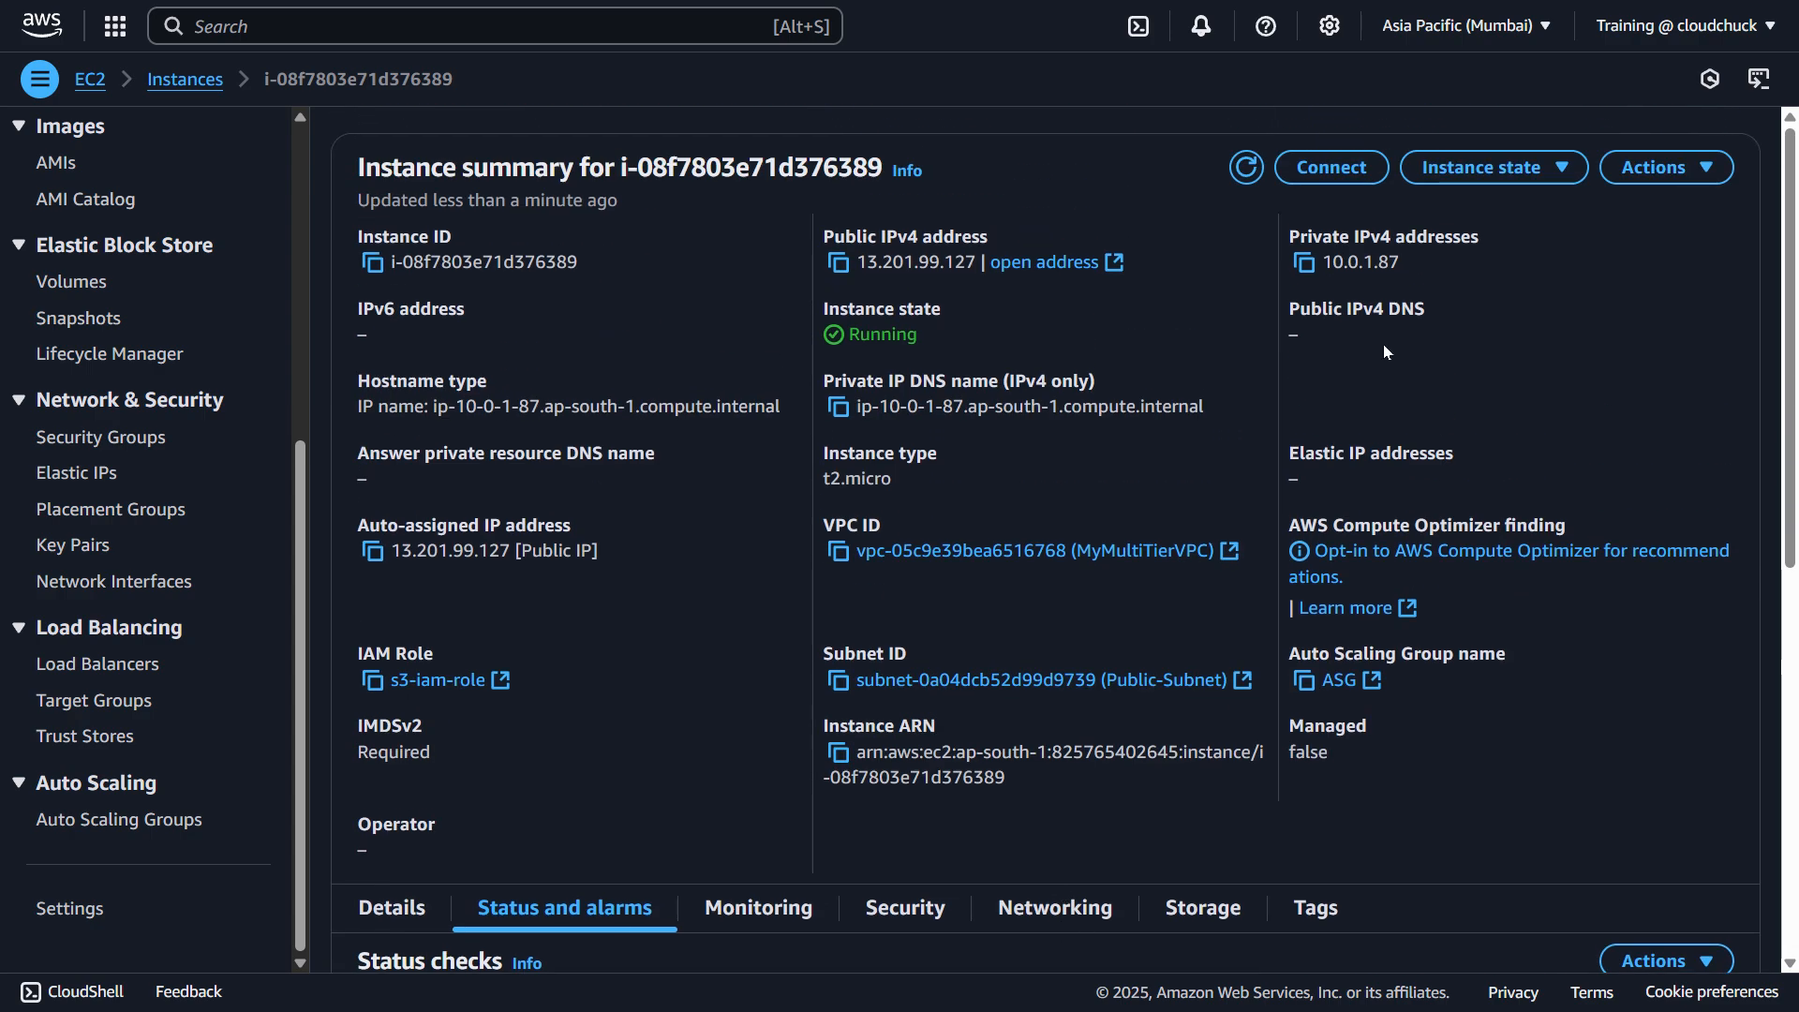
pyautogui.click(1657, 167)
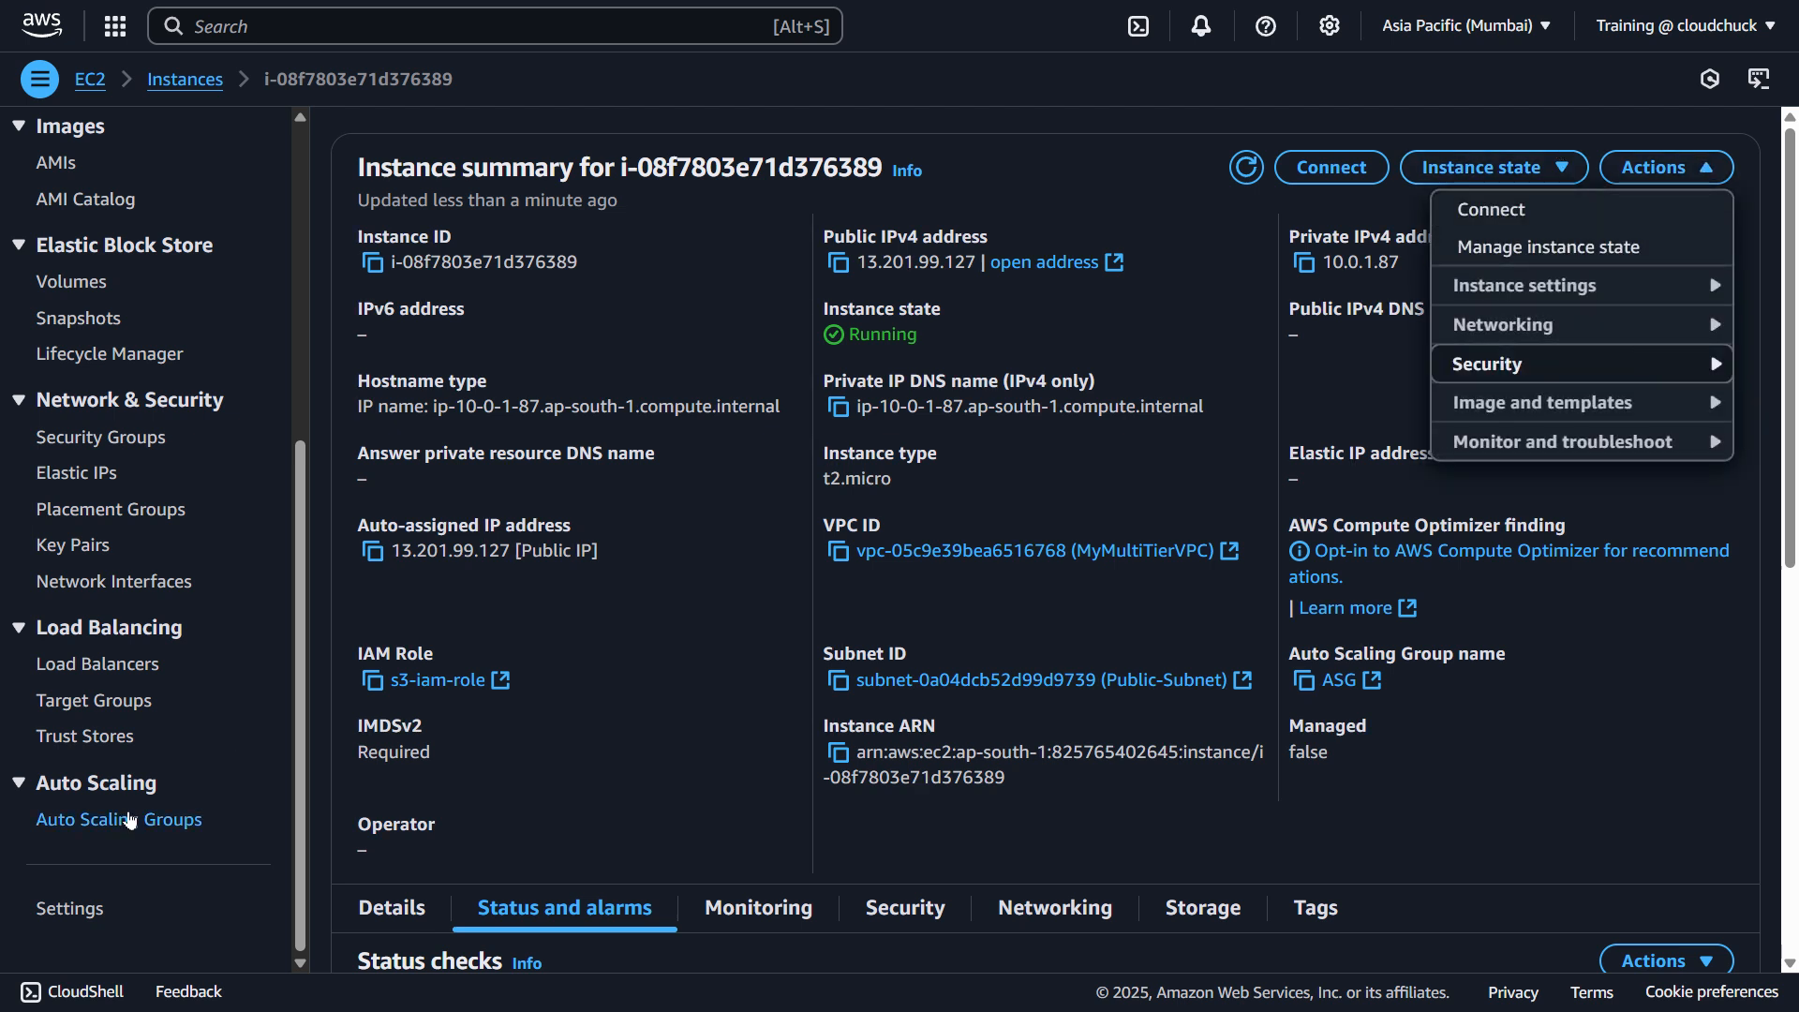
# - Revisit the Auto Scaling groups list and Webapp-ALB, examining the load balancer's listeners and rules and its network mapping
pyautogui.click(131, 819)
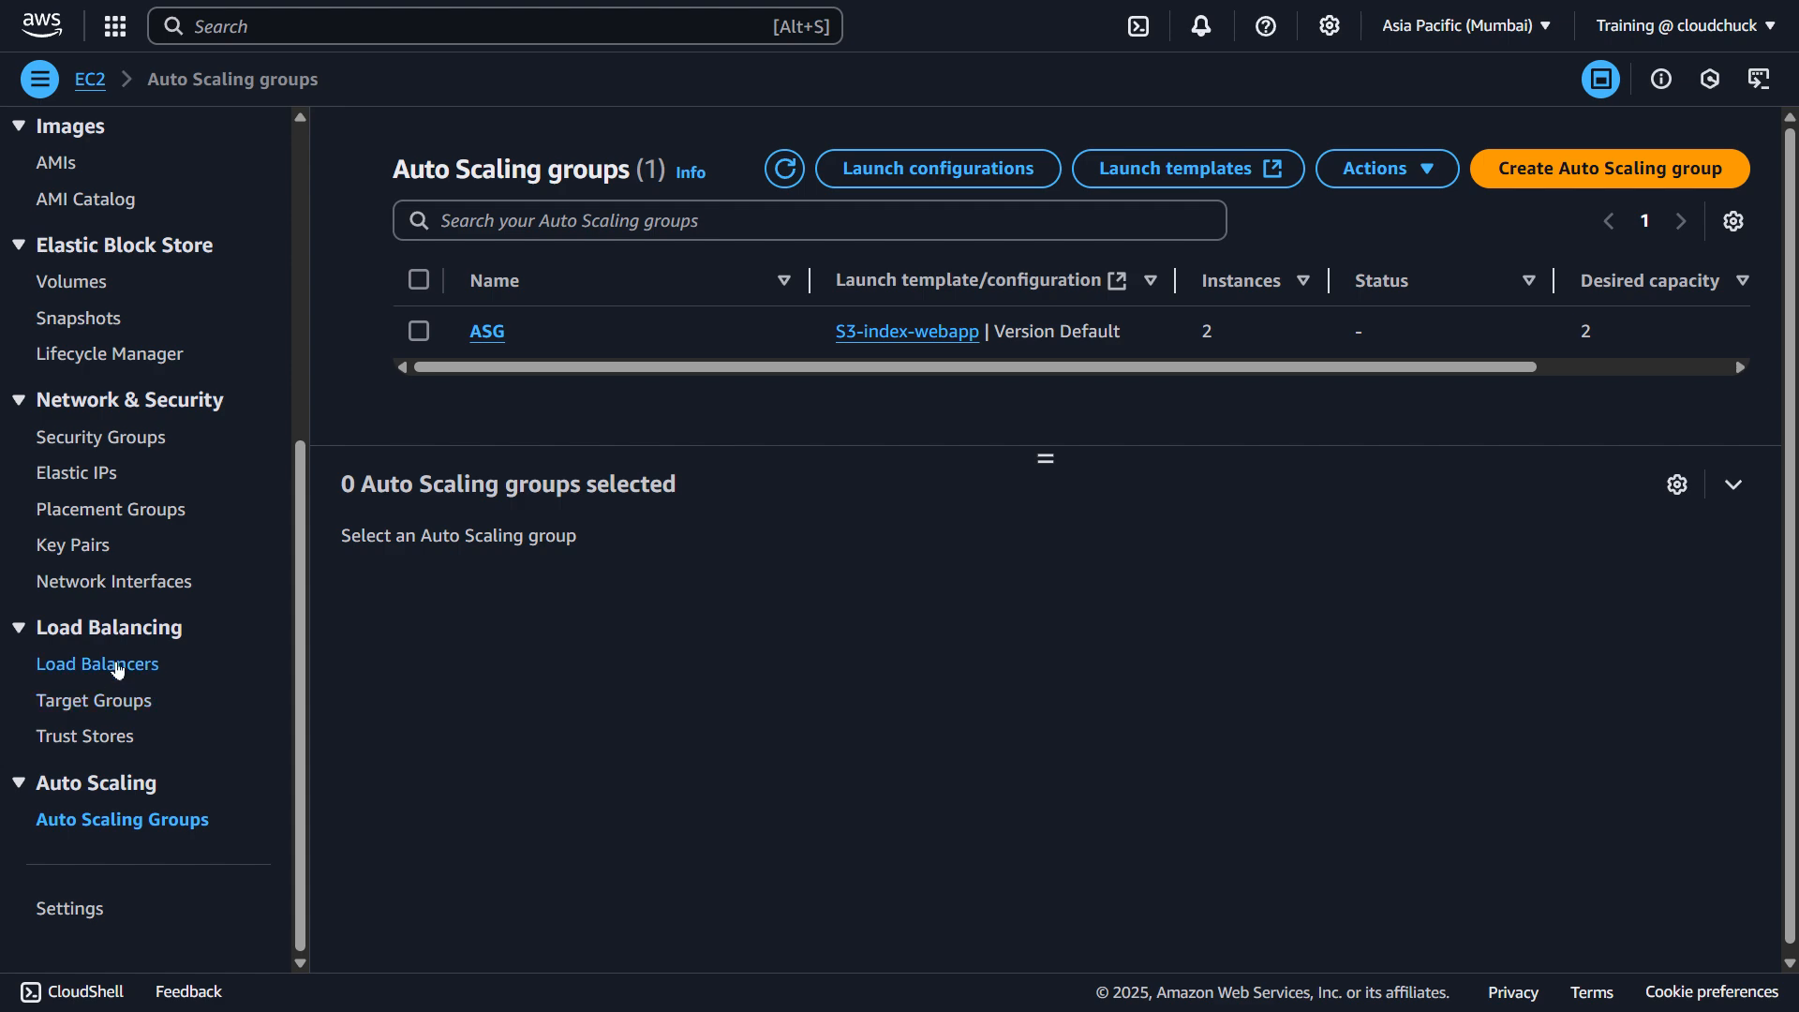
pyautogui.click(110, 663)
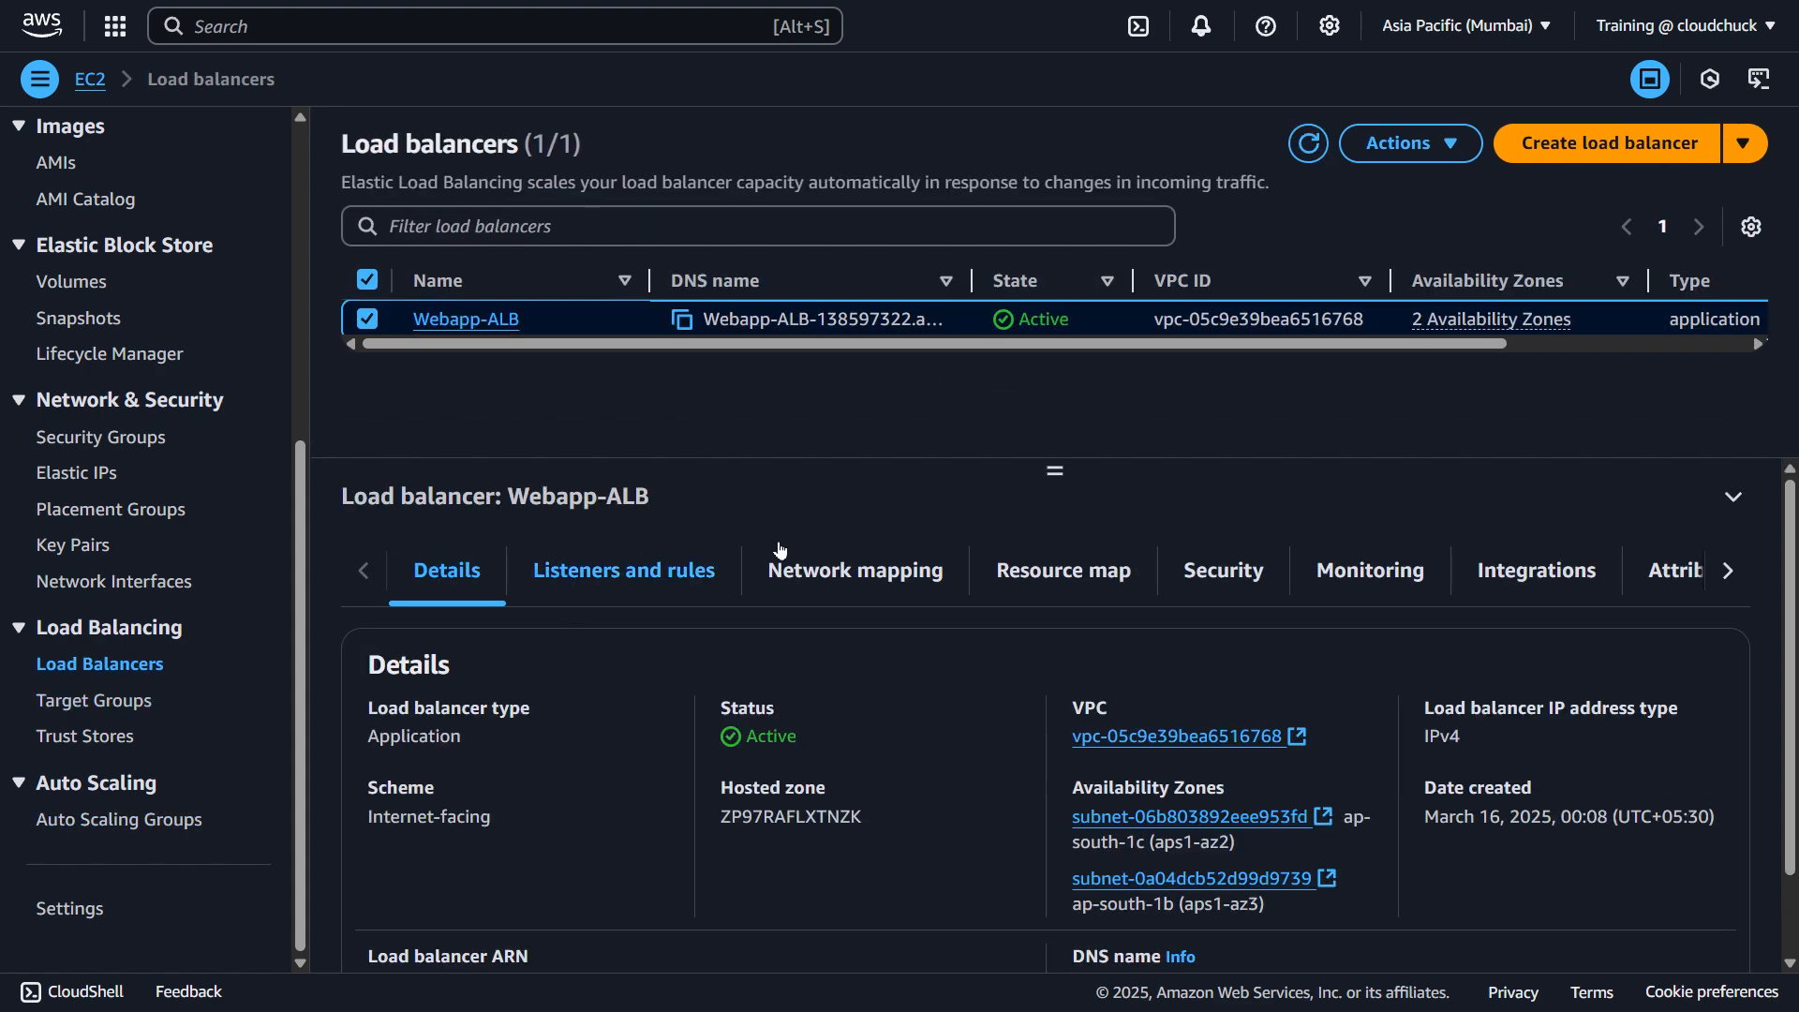
pyautogui.click(634, 575)
pyautogui.scroll(-1, 824, 723)
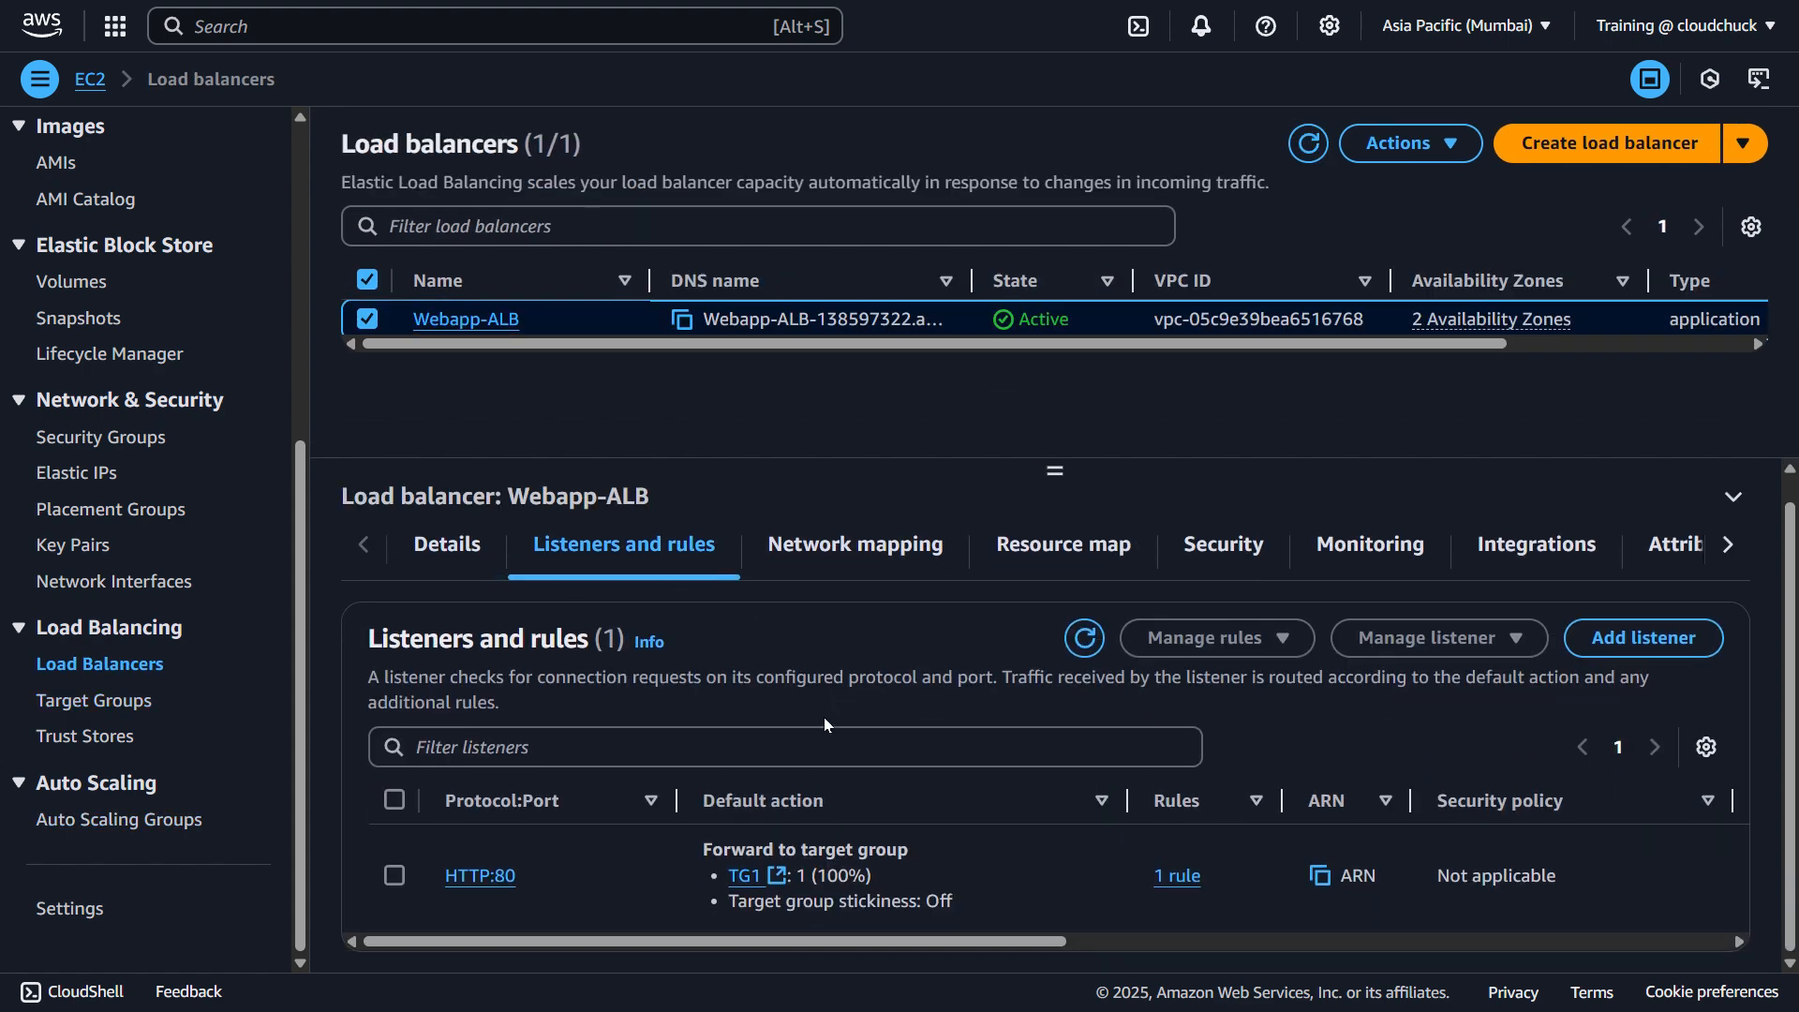
pyautogui.click(1151, 941)
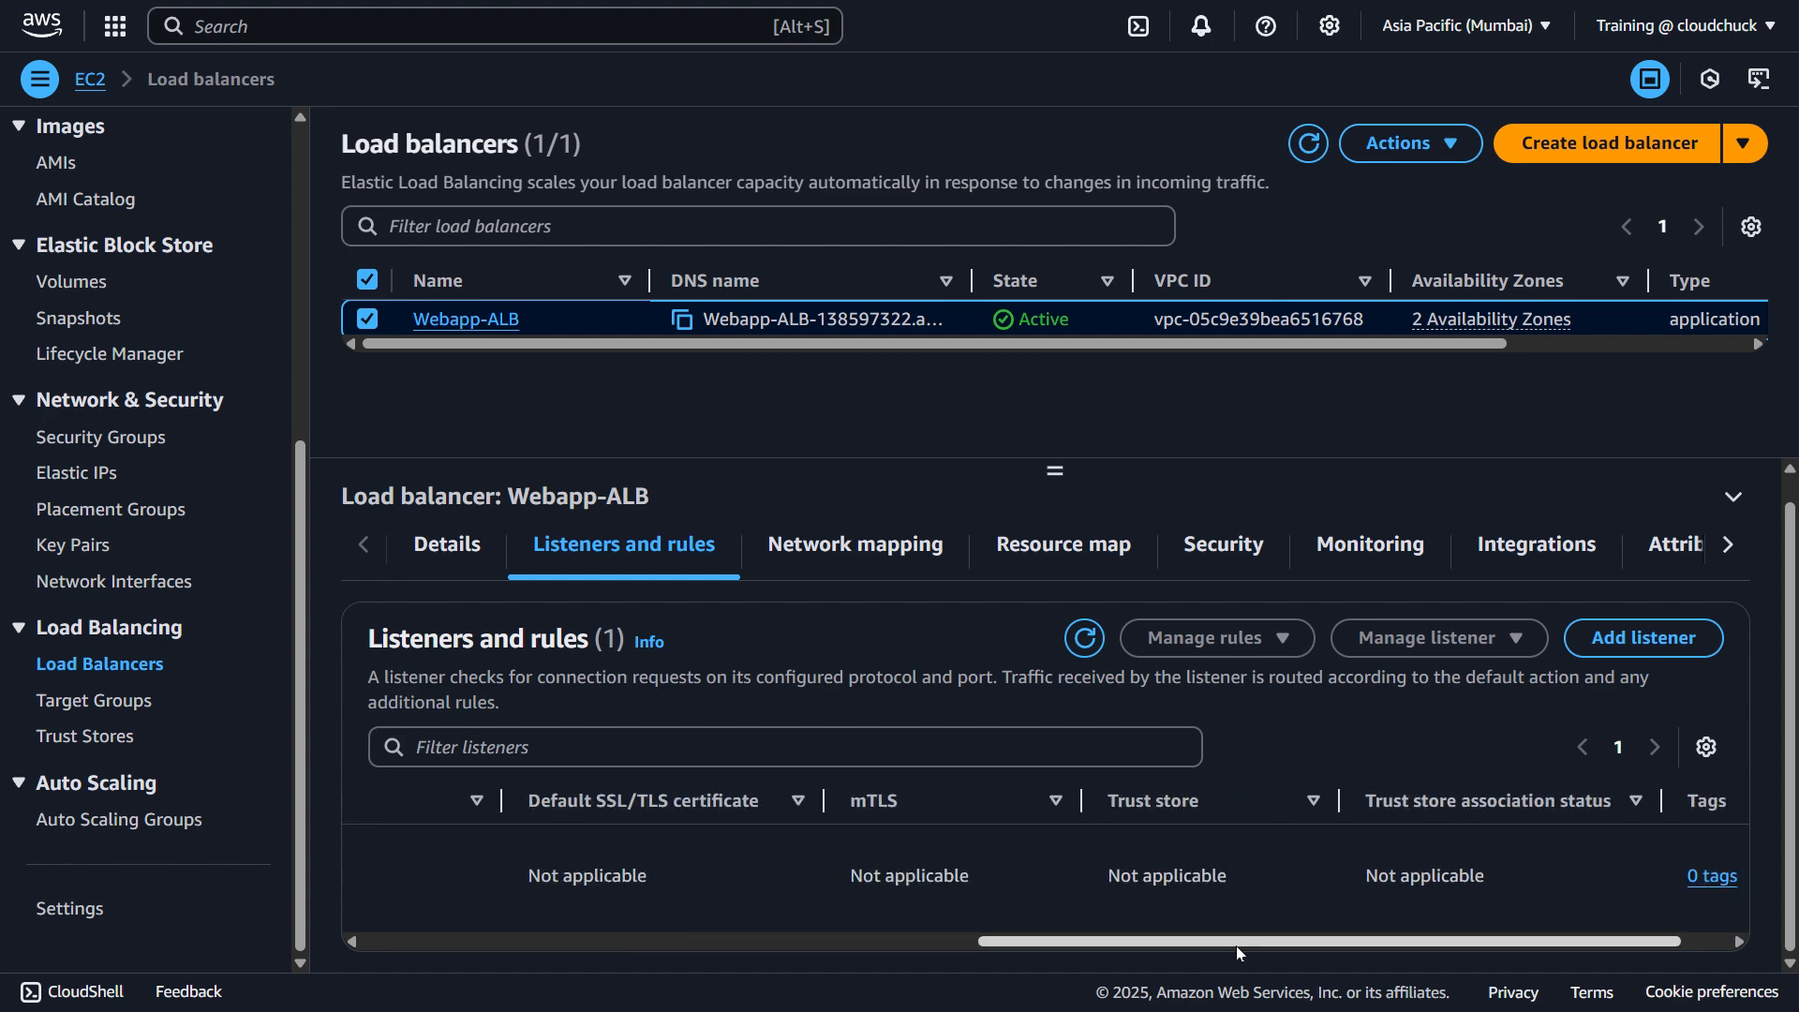
pyautogui.click(856, 547)
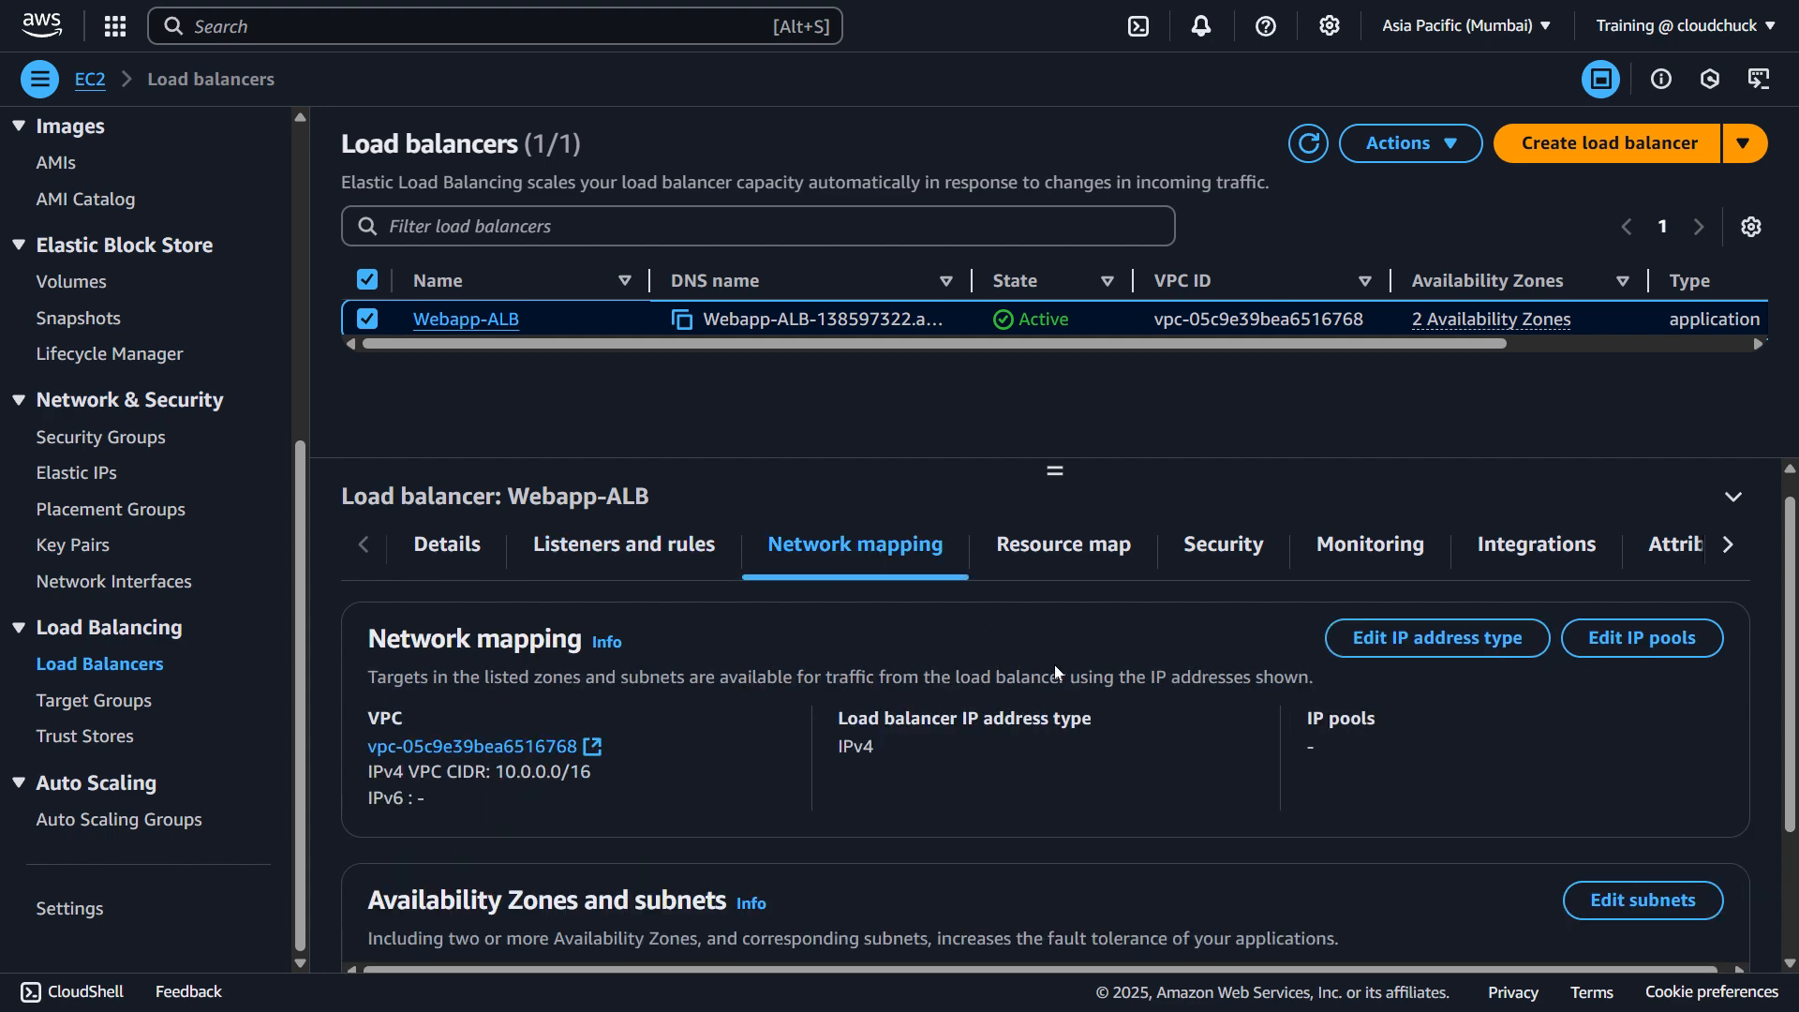
pyautogui.scroll(-3, 1055, 665)
pyautogui.scroll(3, 1078, 797)
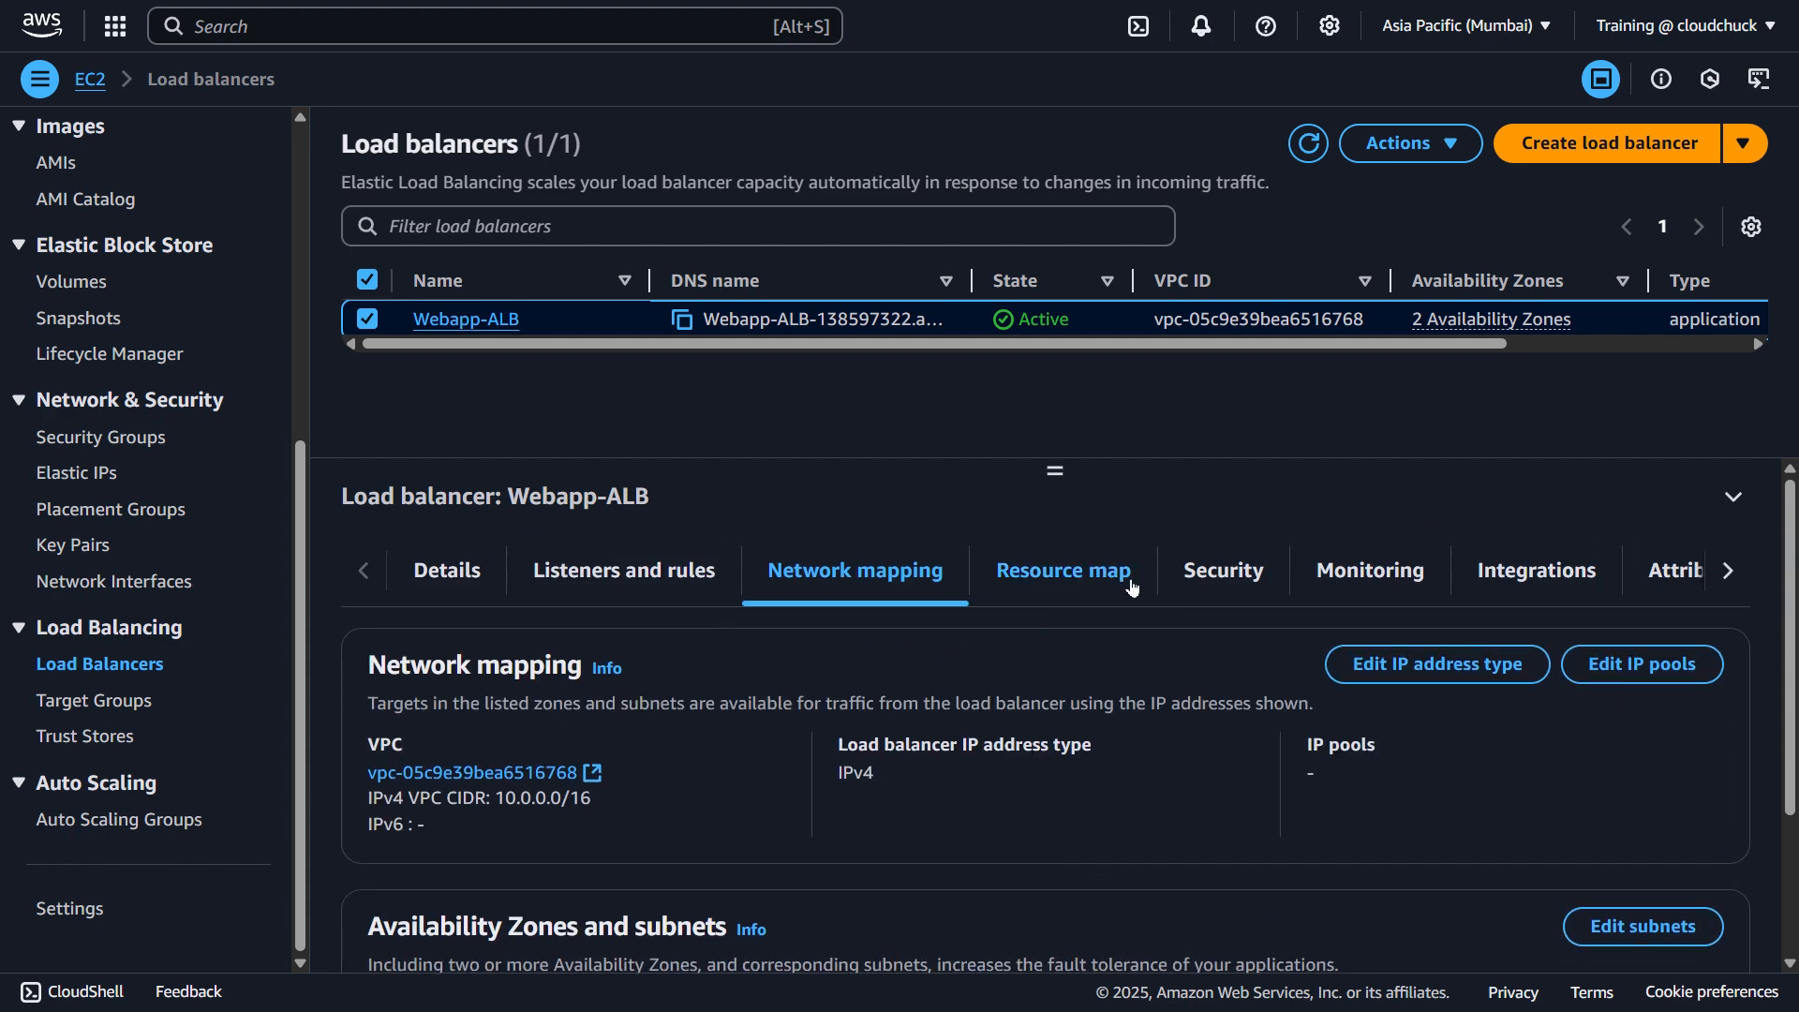
pyautogui.scroll(6, 148, 542)
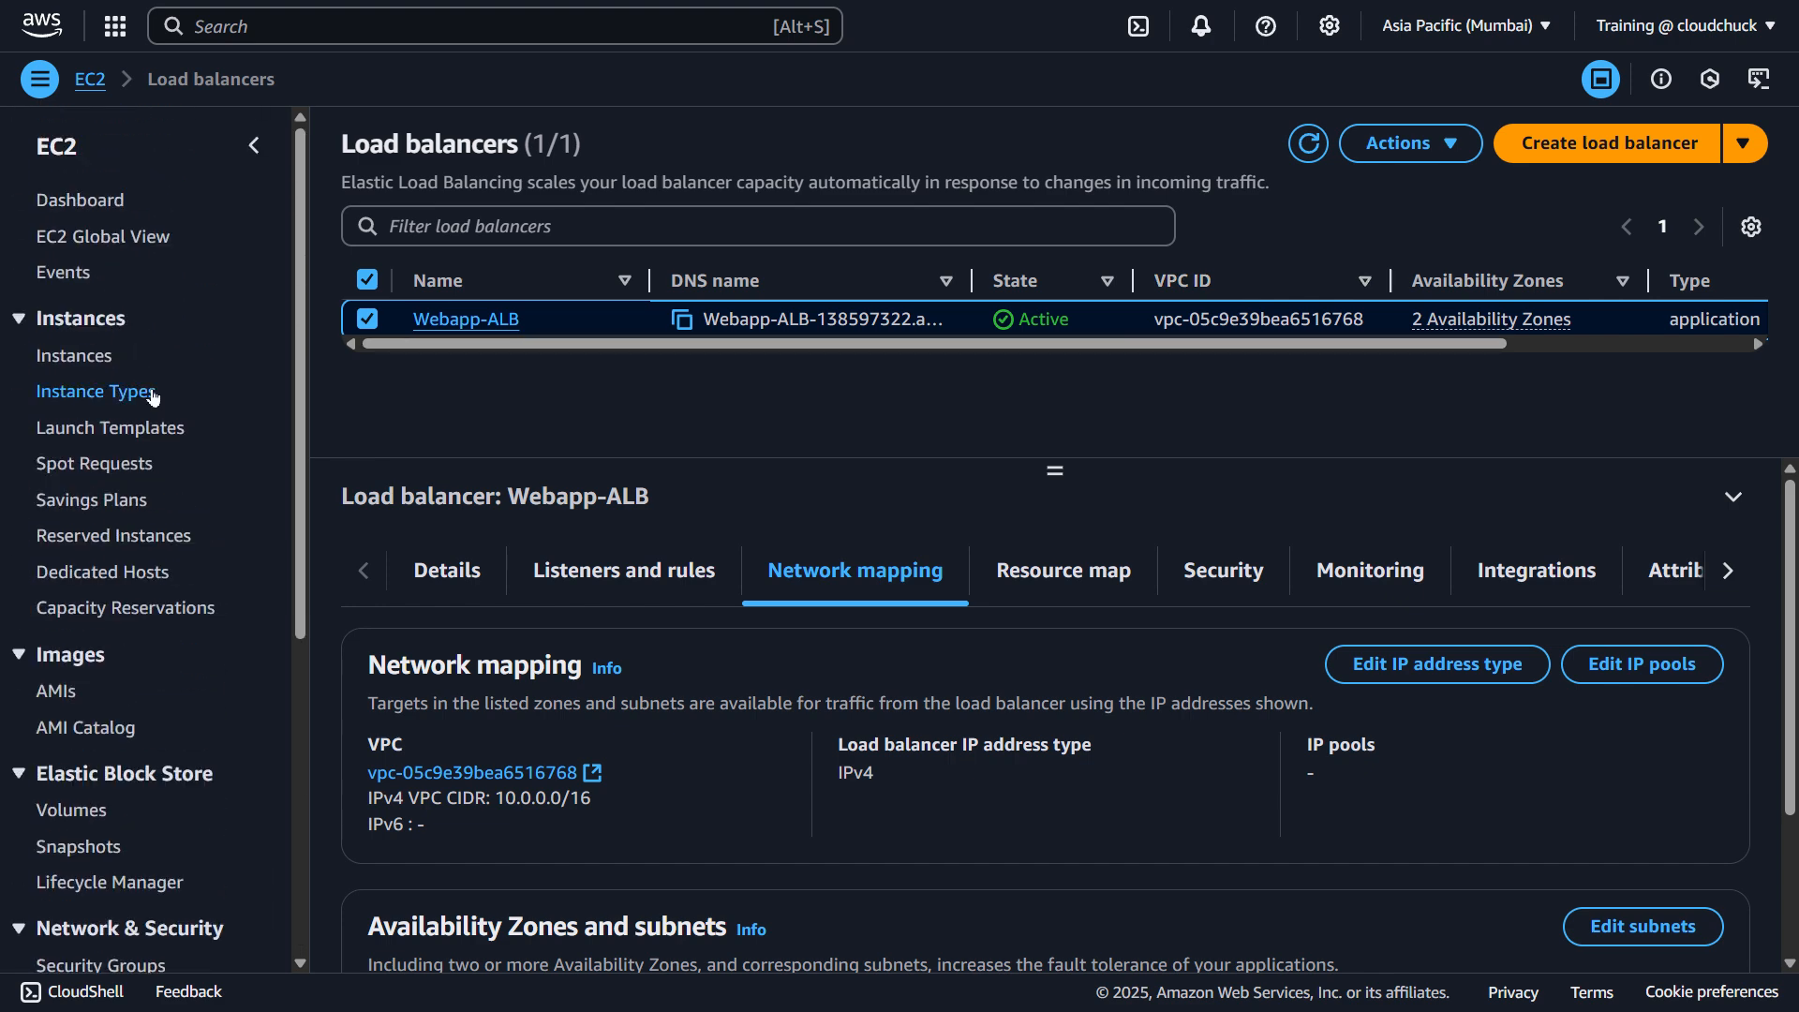
# - Copy the public IPv4 address of the selected unnamed instance from the Instances page and load it in a new browser tab
pyautogui.click(82, 359)
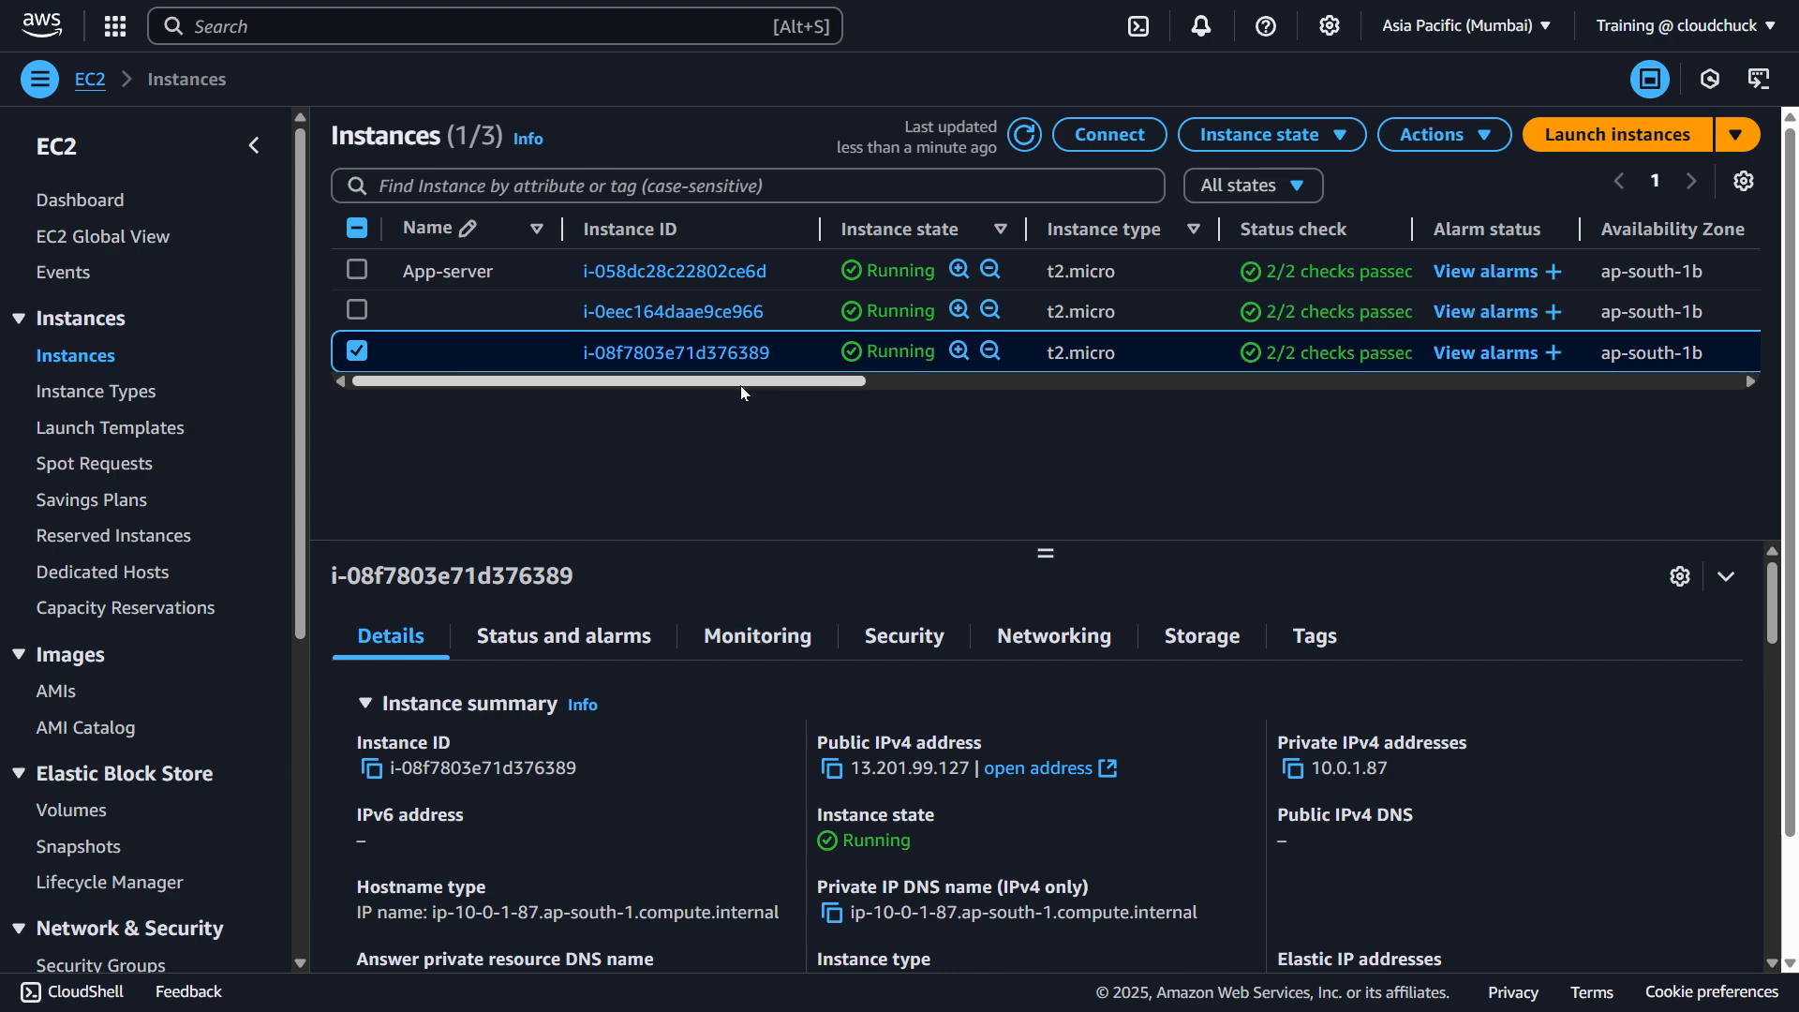
pyautogui.click(831, 769)
pyautogui.hotkey('ctrl', 't')
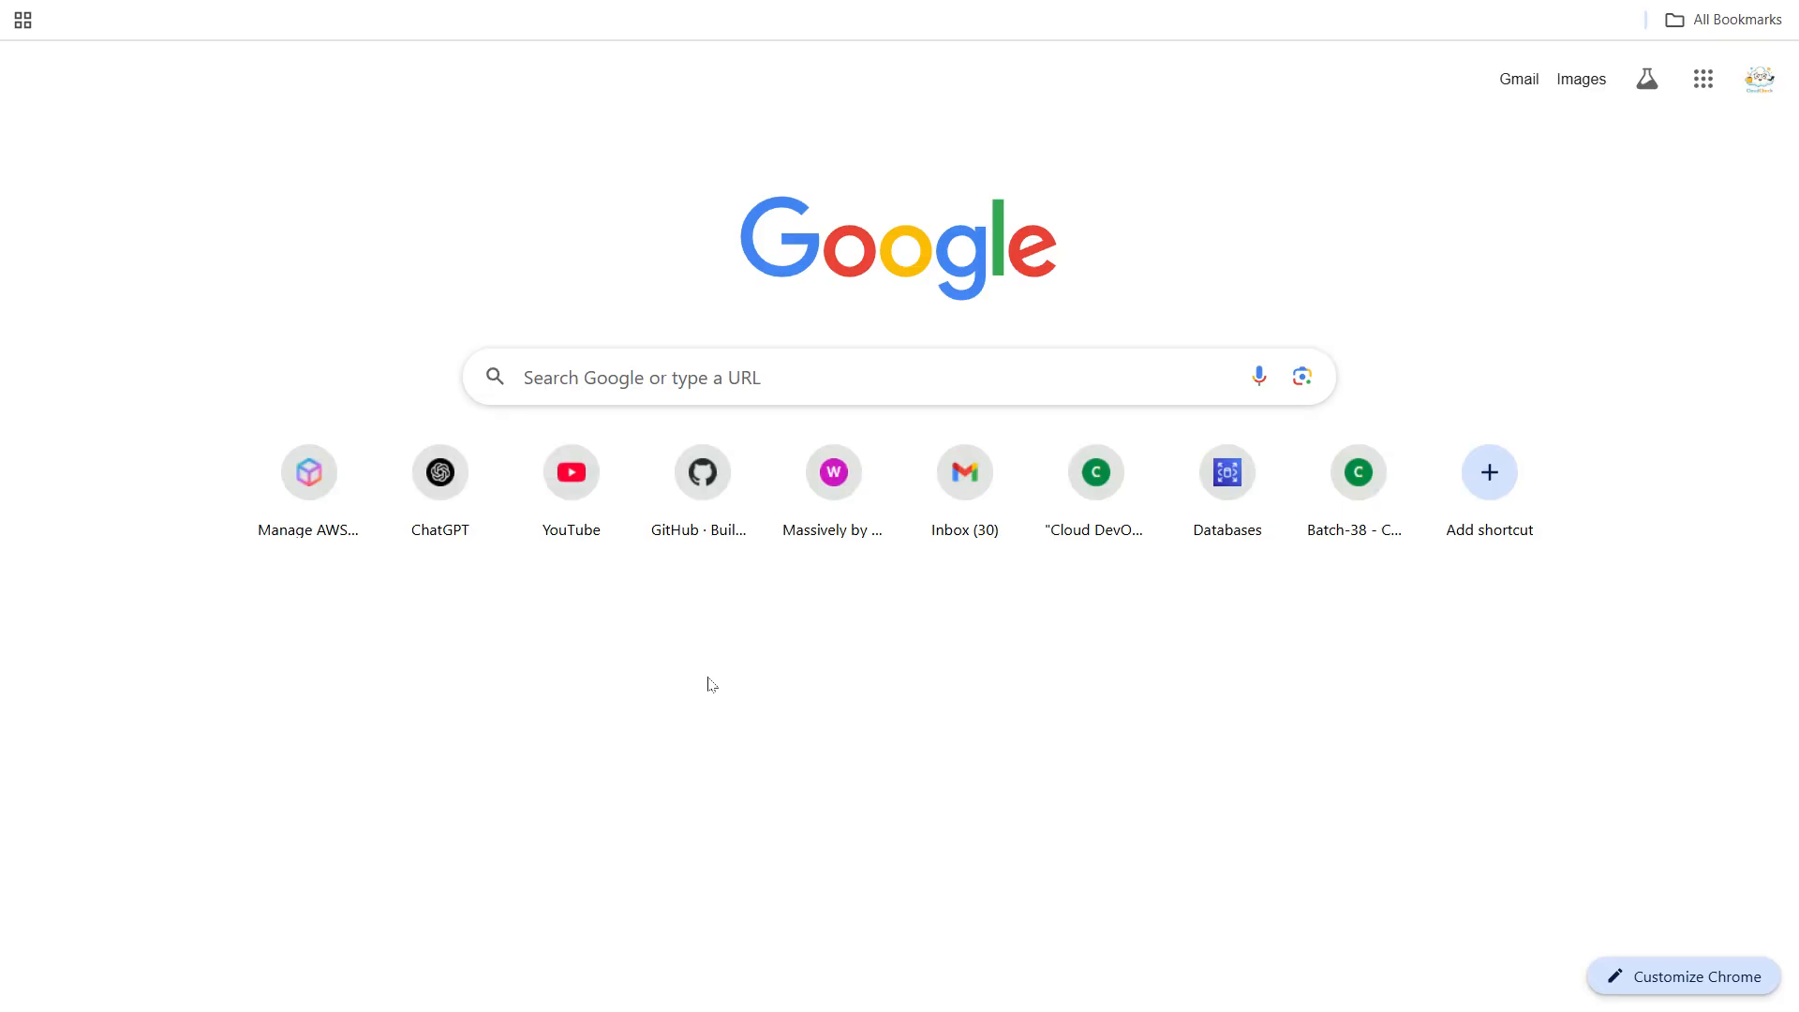
pyautogui.click(656, 385)
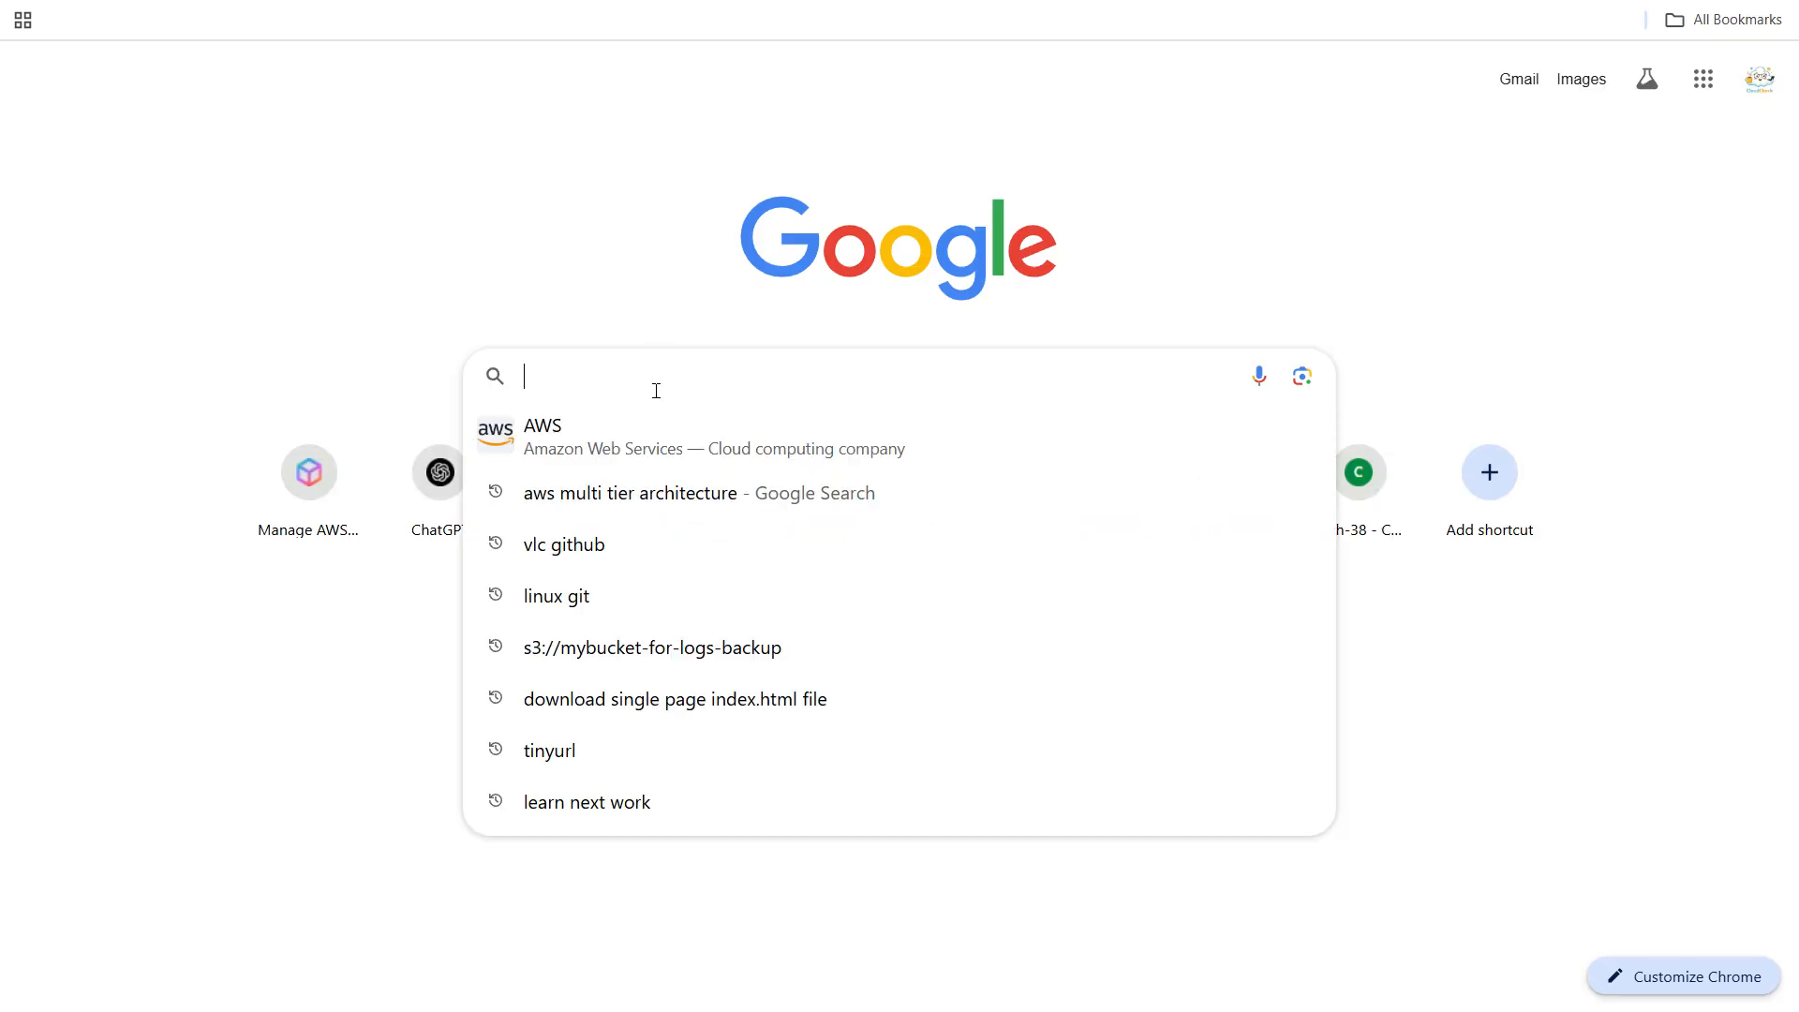
pyautogui.hotkey('ctrl', 'v')
pyautogui.press('Return')
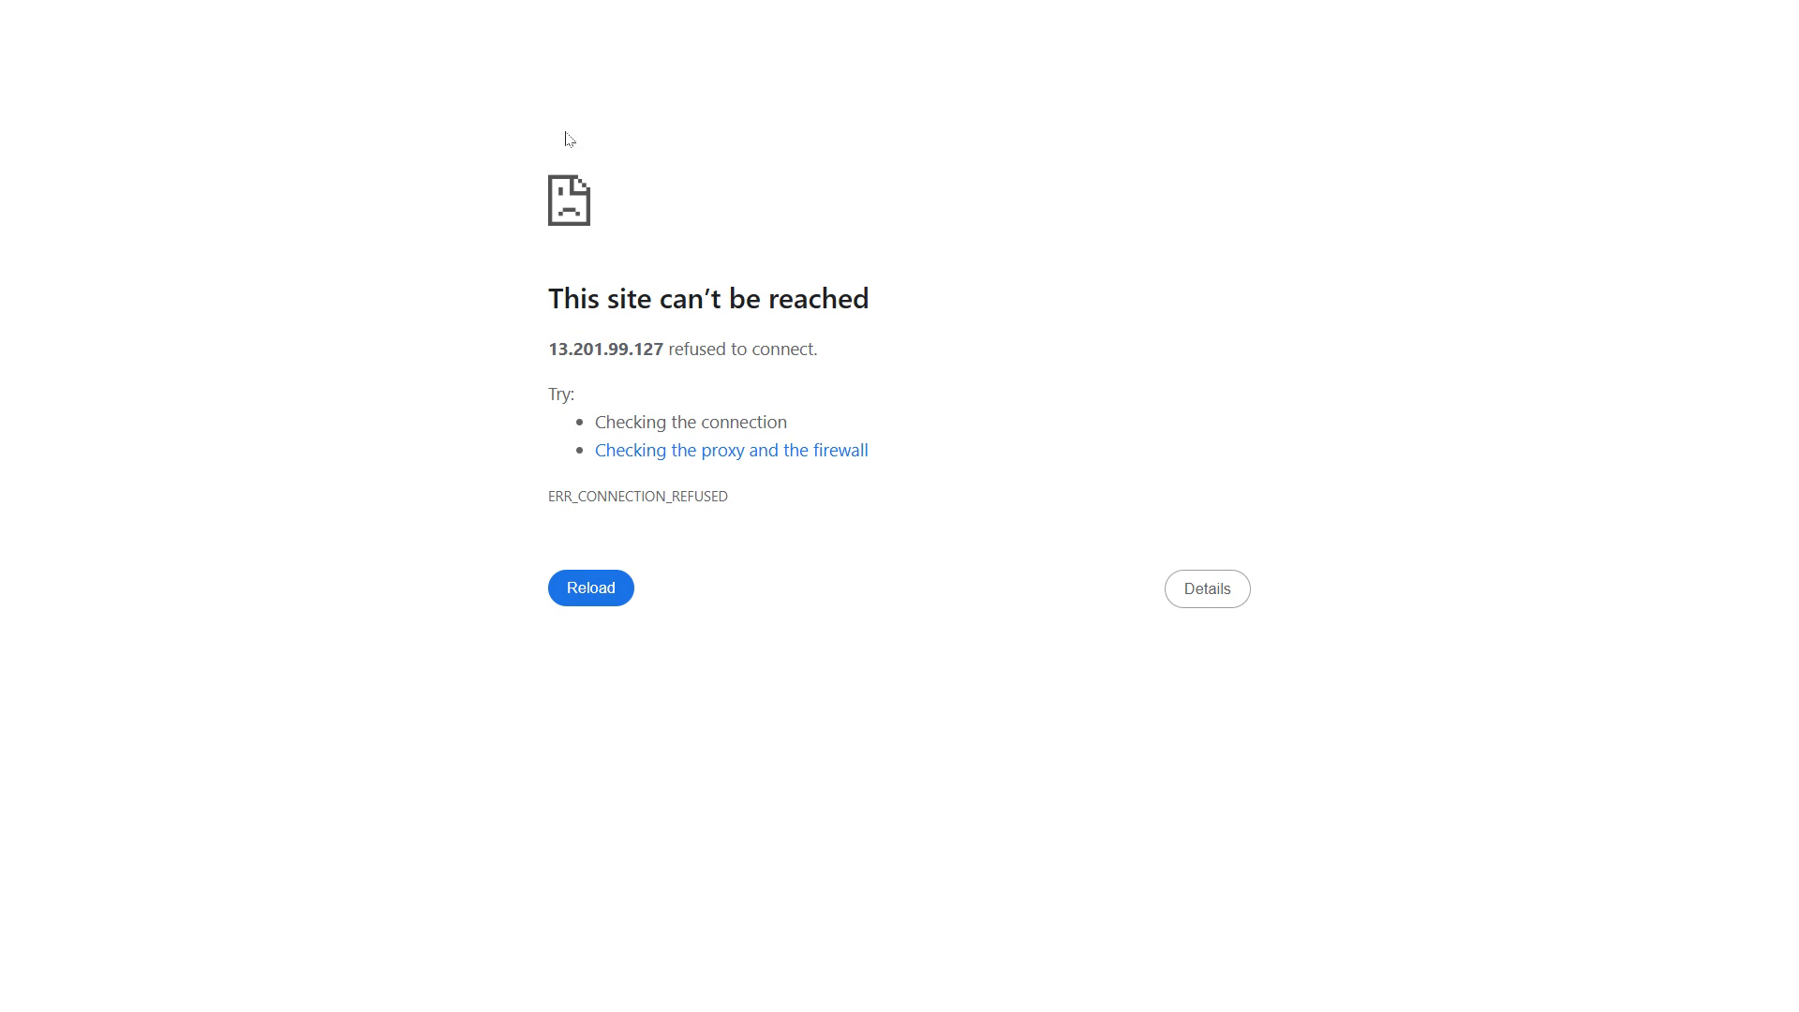
# - Return to the EC2 console, open Webapp-ALB's details from the load balancers list, and copy its DNS name
pyautogui.hotkey('ctrl', 'Tab')
pyautogui.hotkey('ctrl', 'Tab')
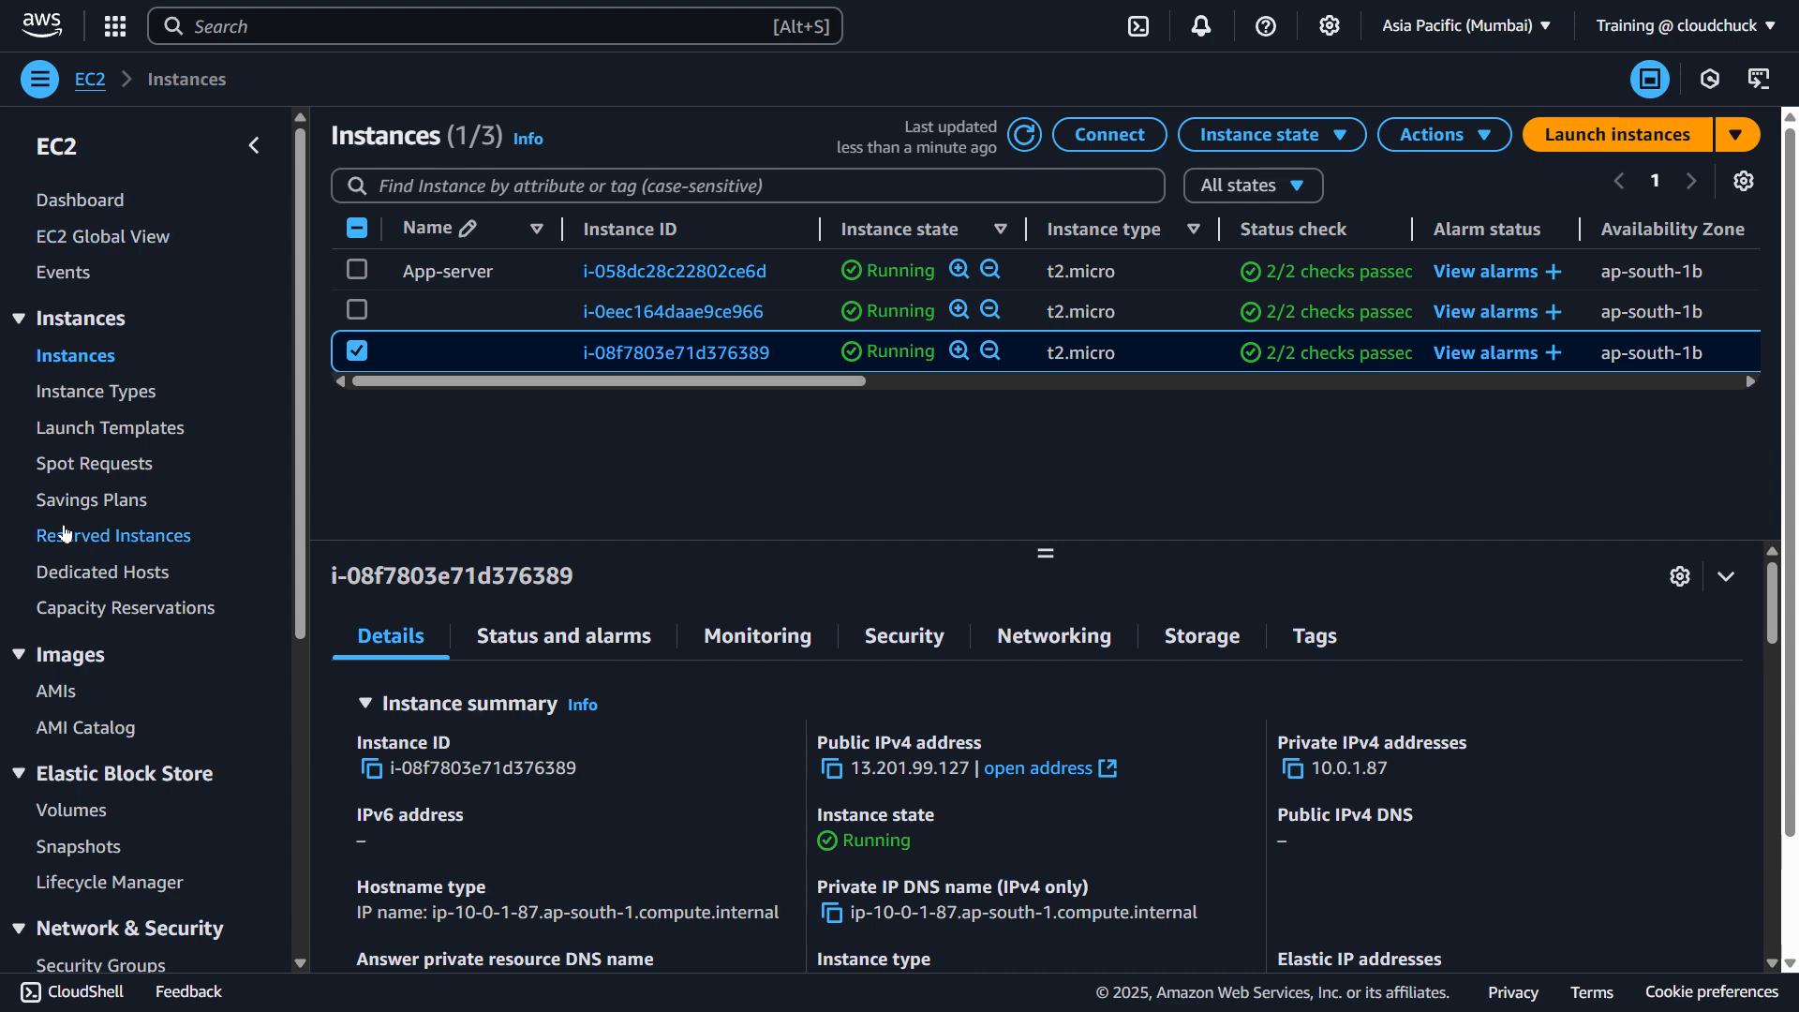
pyautogui.scroll(-5, 144, 628)
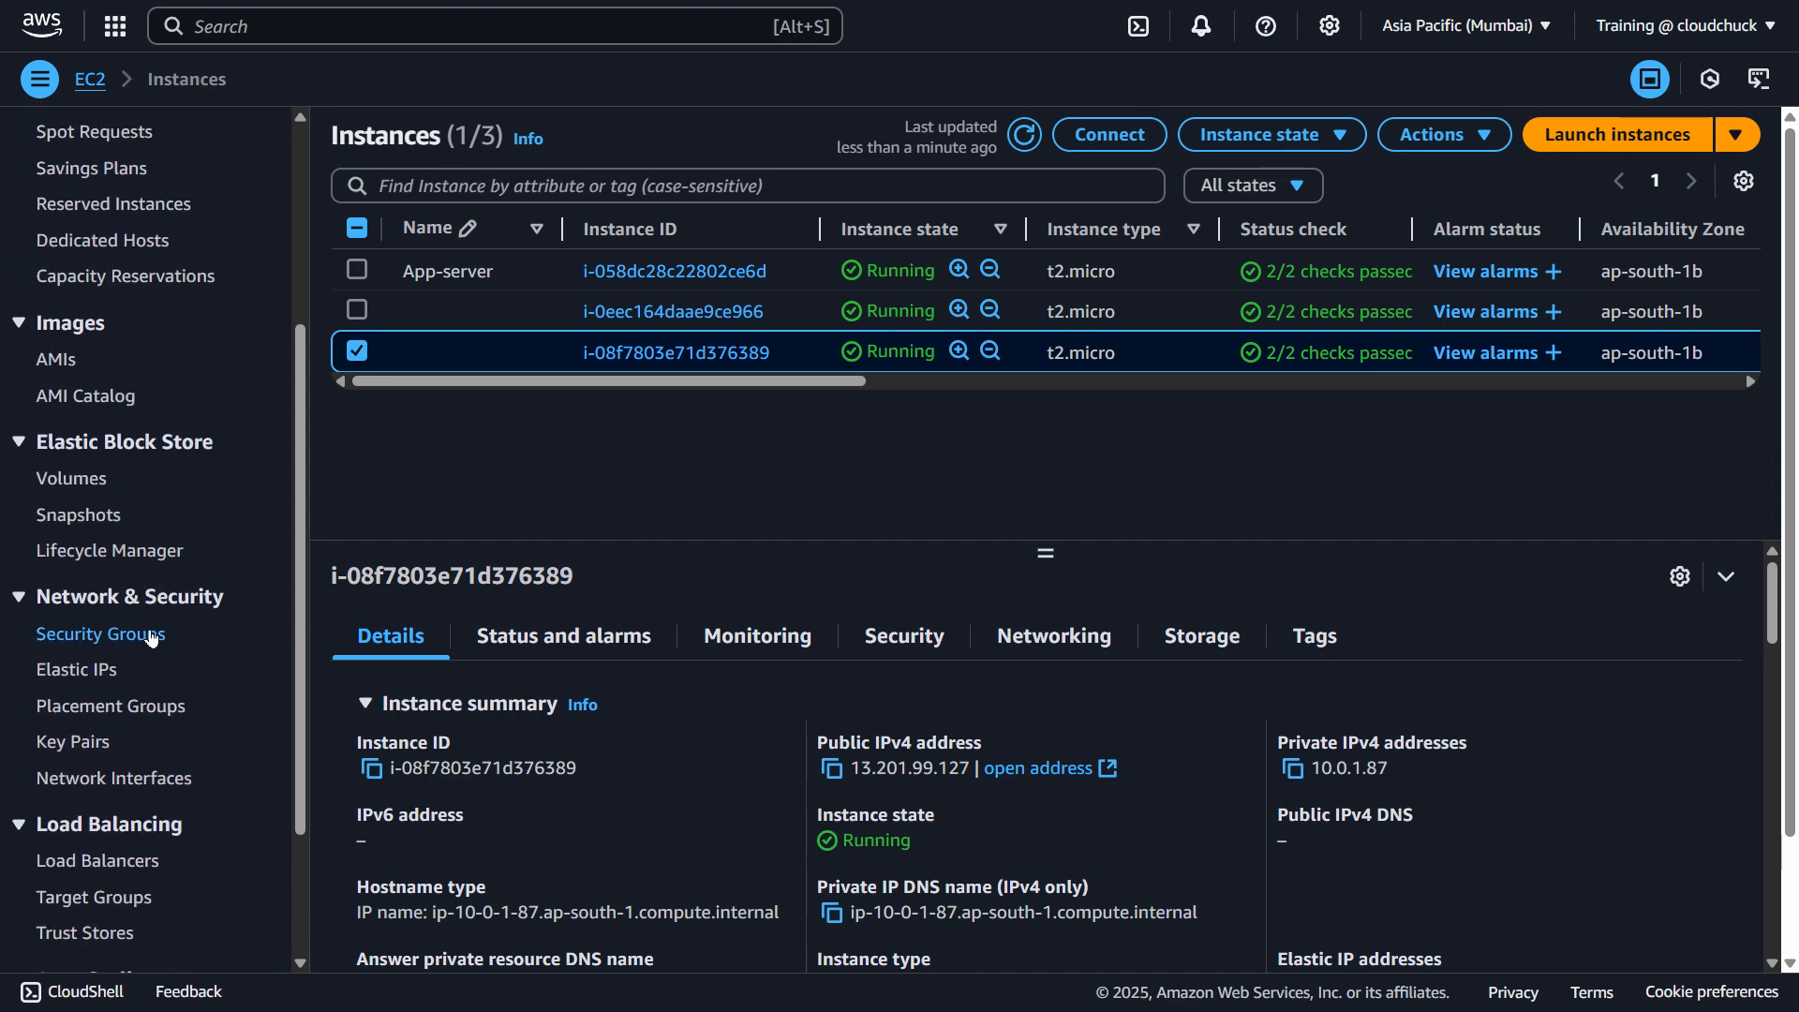
pyautogui.scroll(5, 148, 634)
pyautogui.scroll(-5, 148, 600)
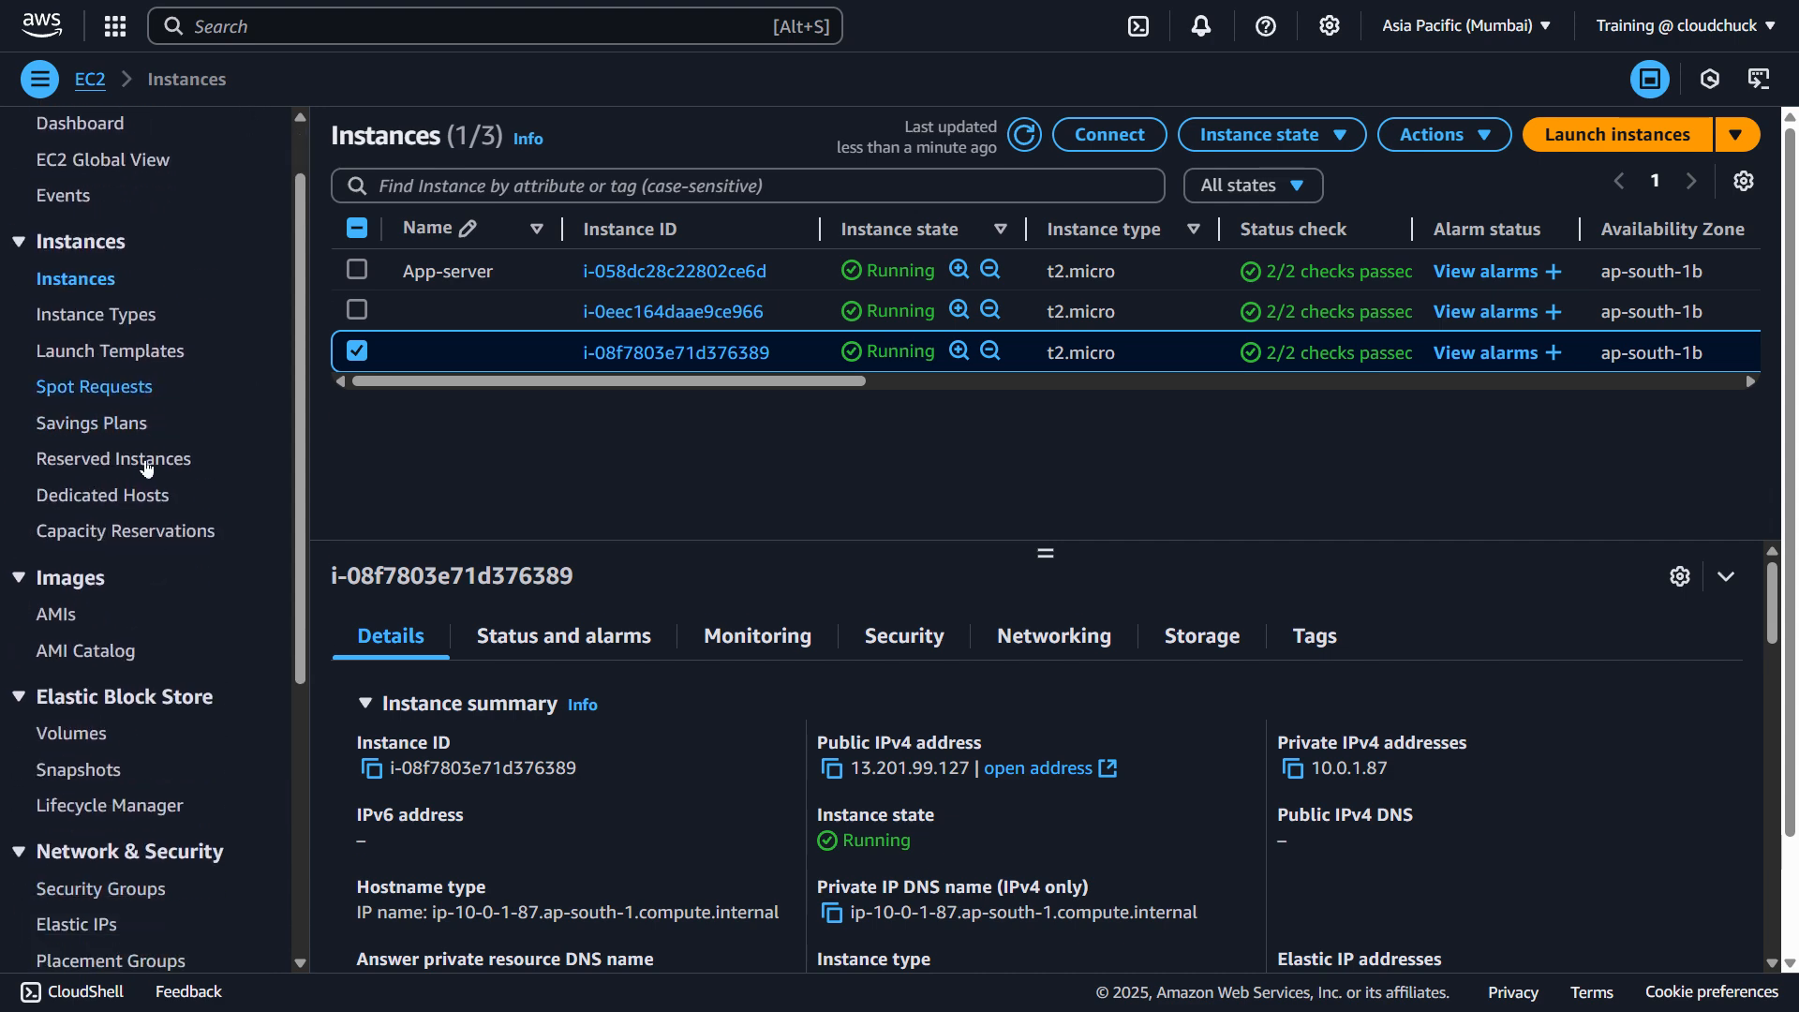
pyautogui.click(107, 665)
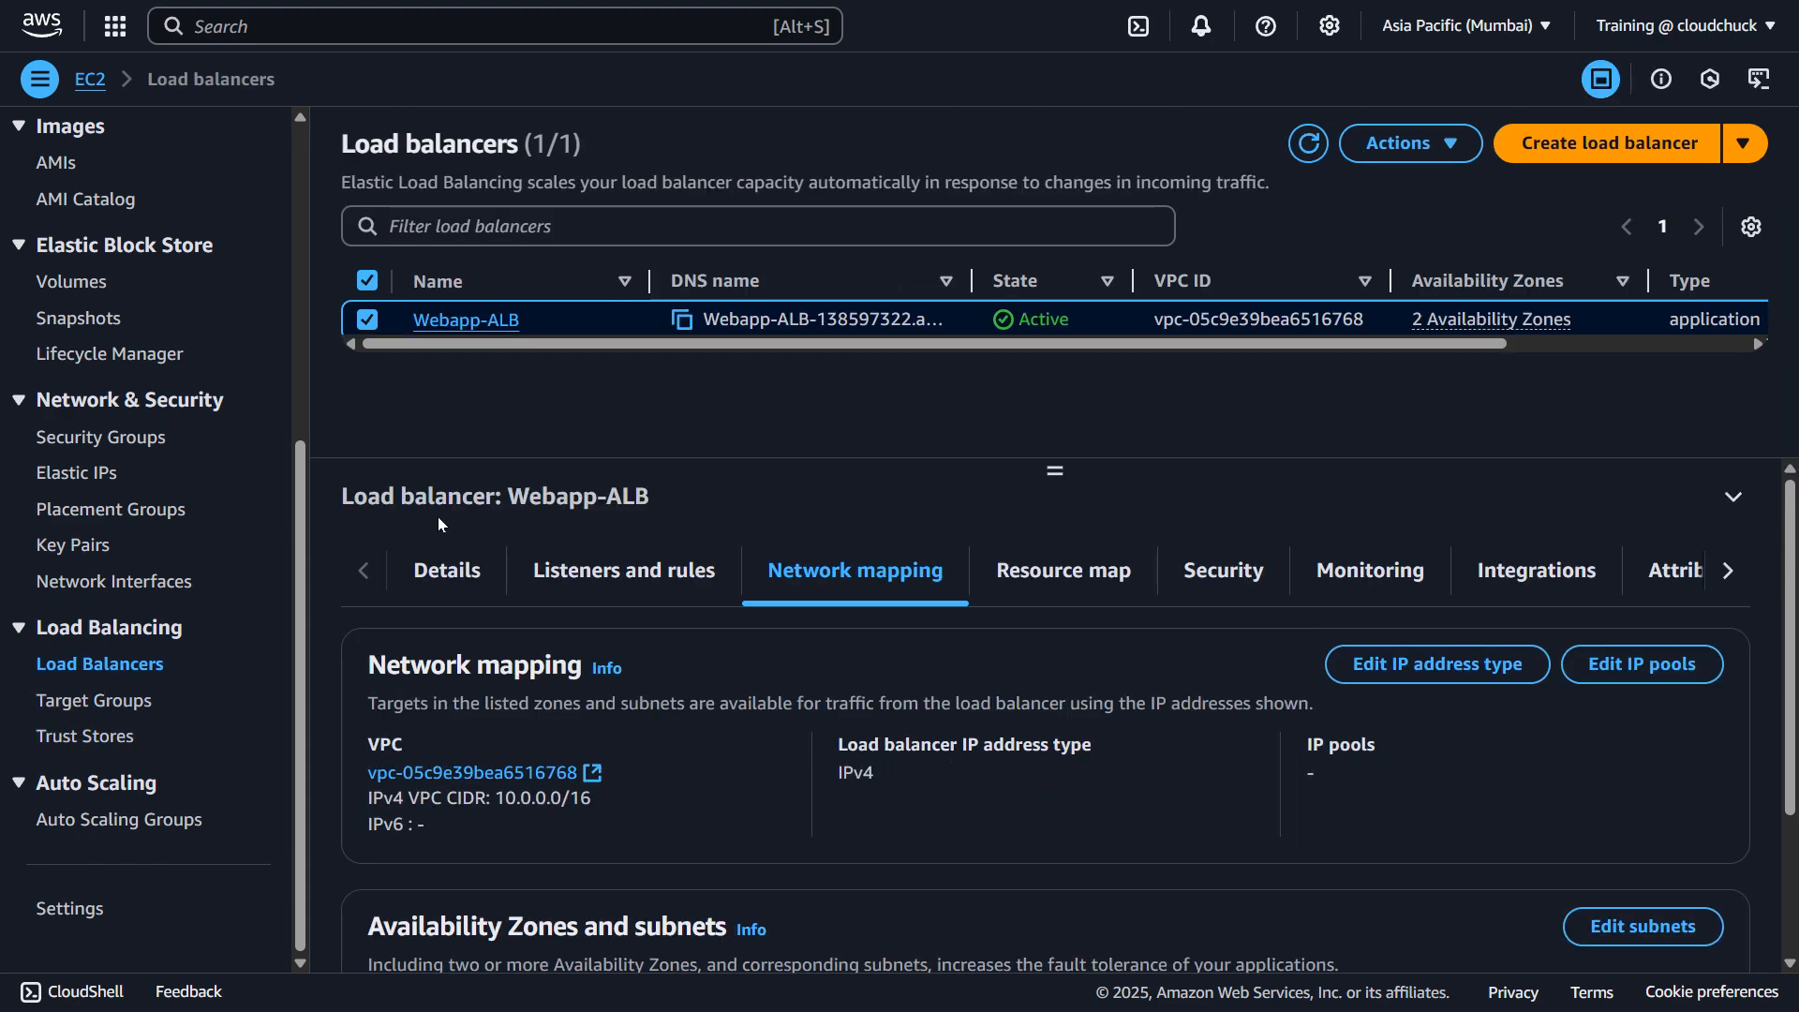
pyautogui.click(447, 570)
pyautogui.scroll(-1, 655, 763)
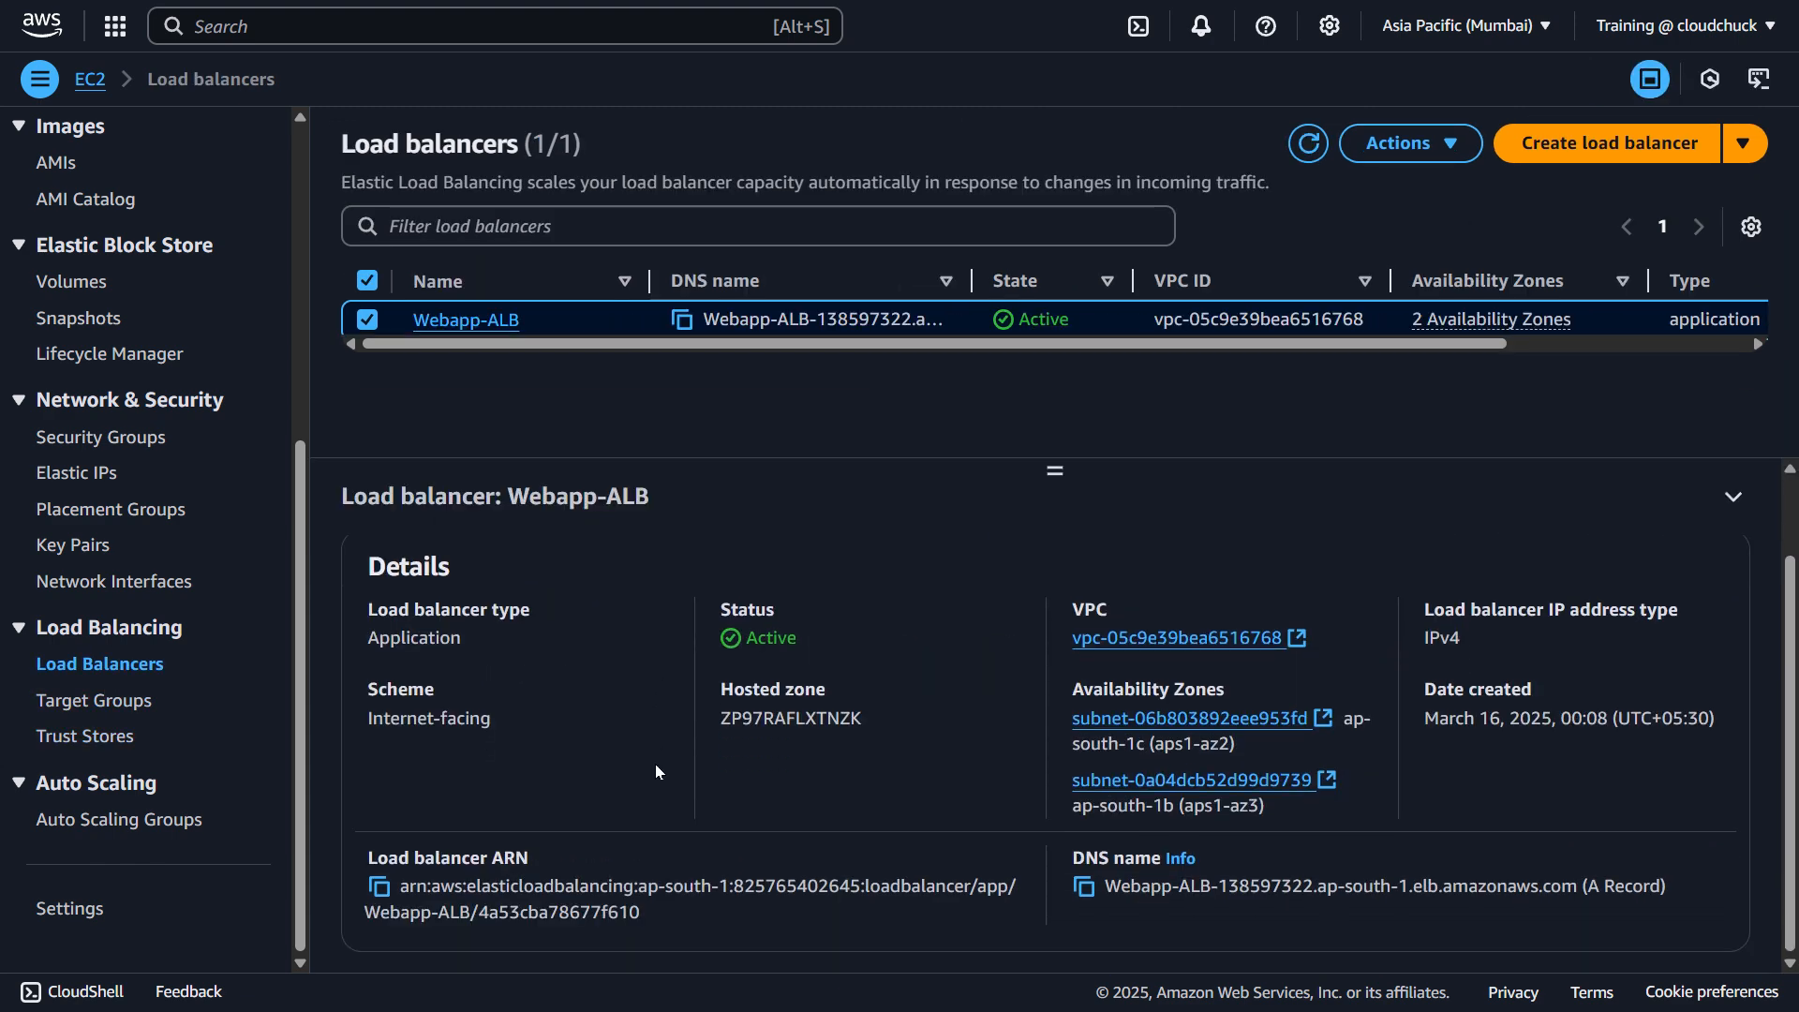
pyautogui.click(1084, 885)
# - Load the copied load balancer DNS name in a new browser tab and look through the served web page
pyautogui.hotkey('ctrl', 't')
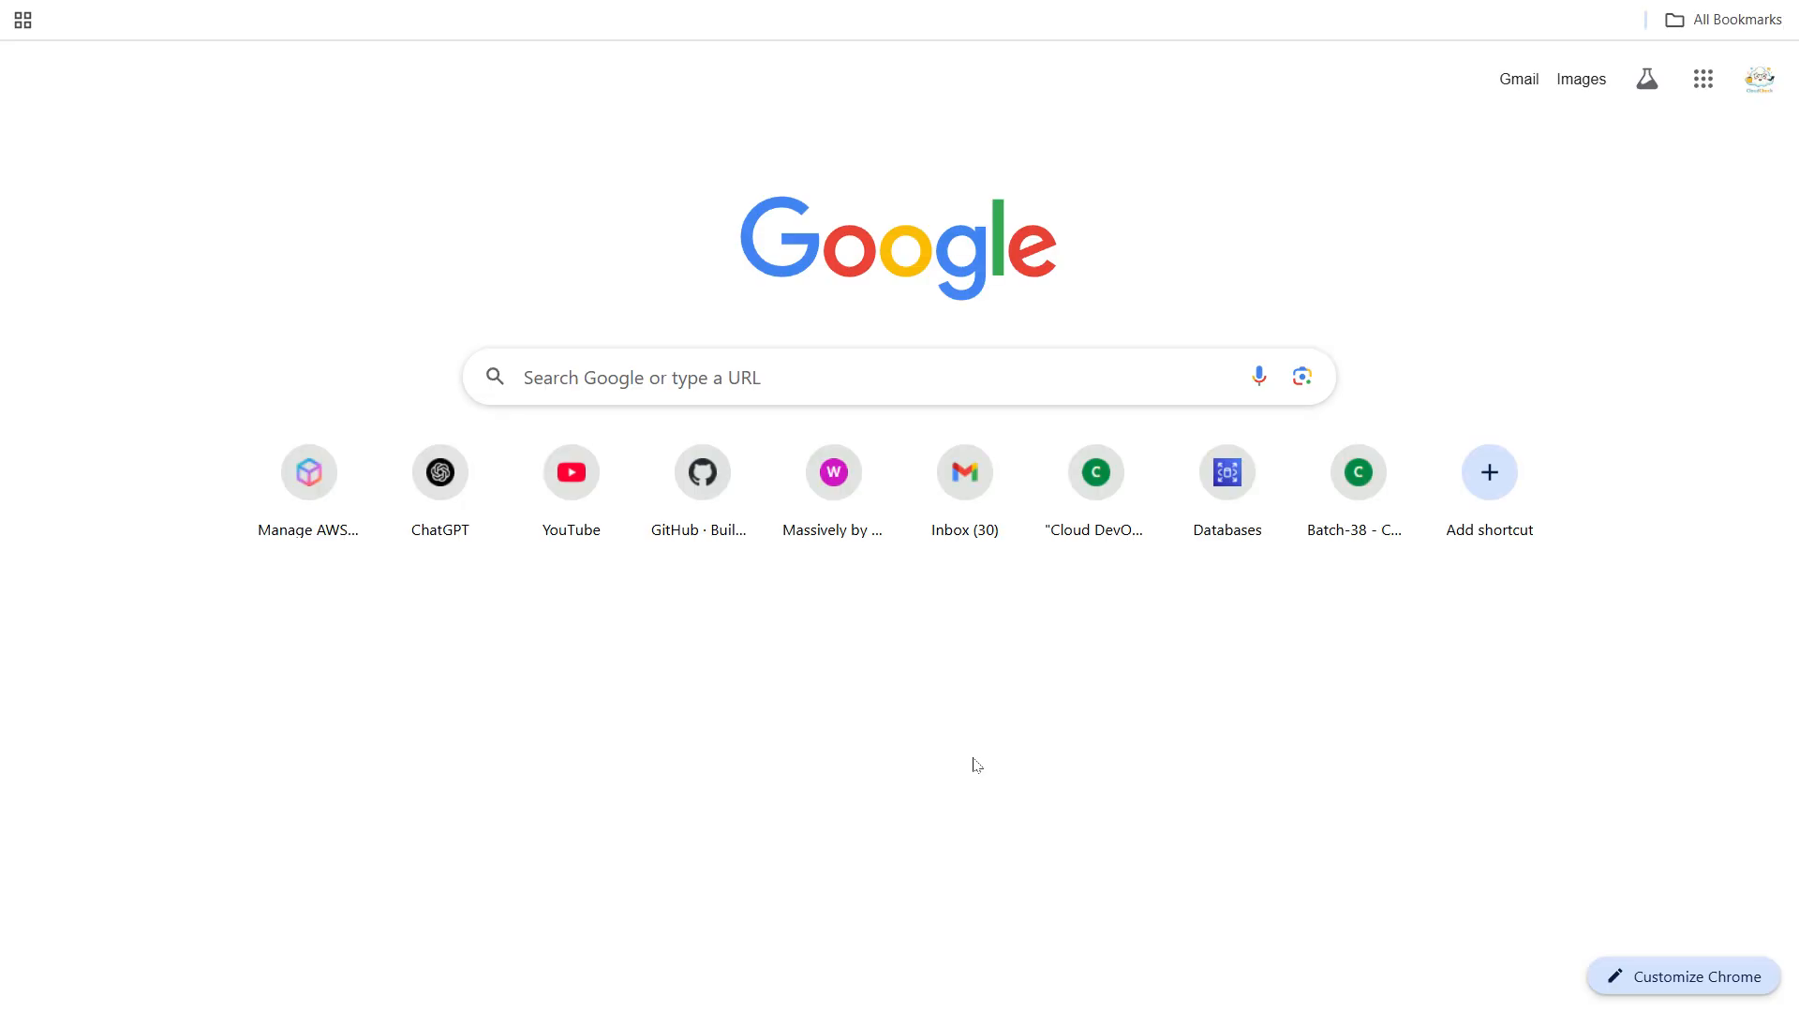
pyautogui.click(1113, 397)
pyautogui.hotkey('ctrl', 'v')
pyautogui.press('Return')
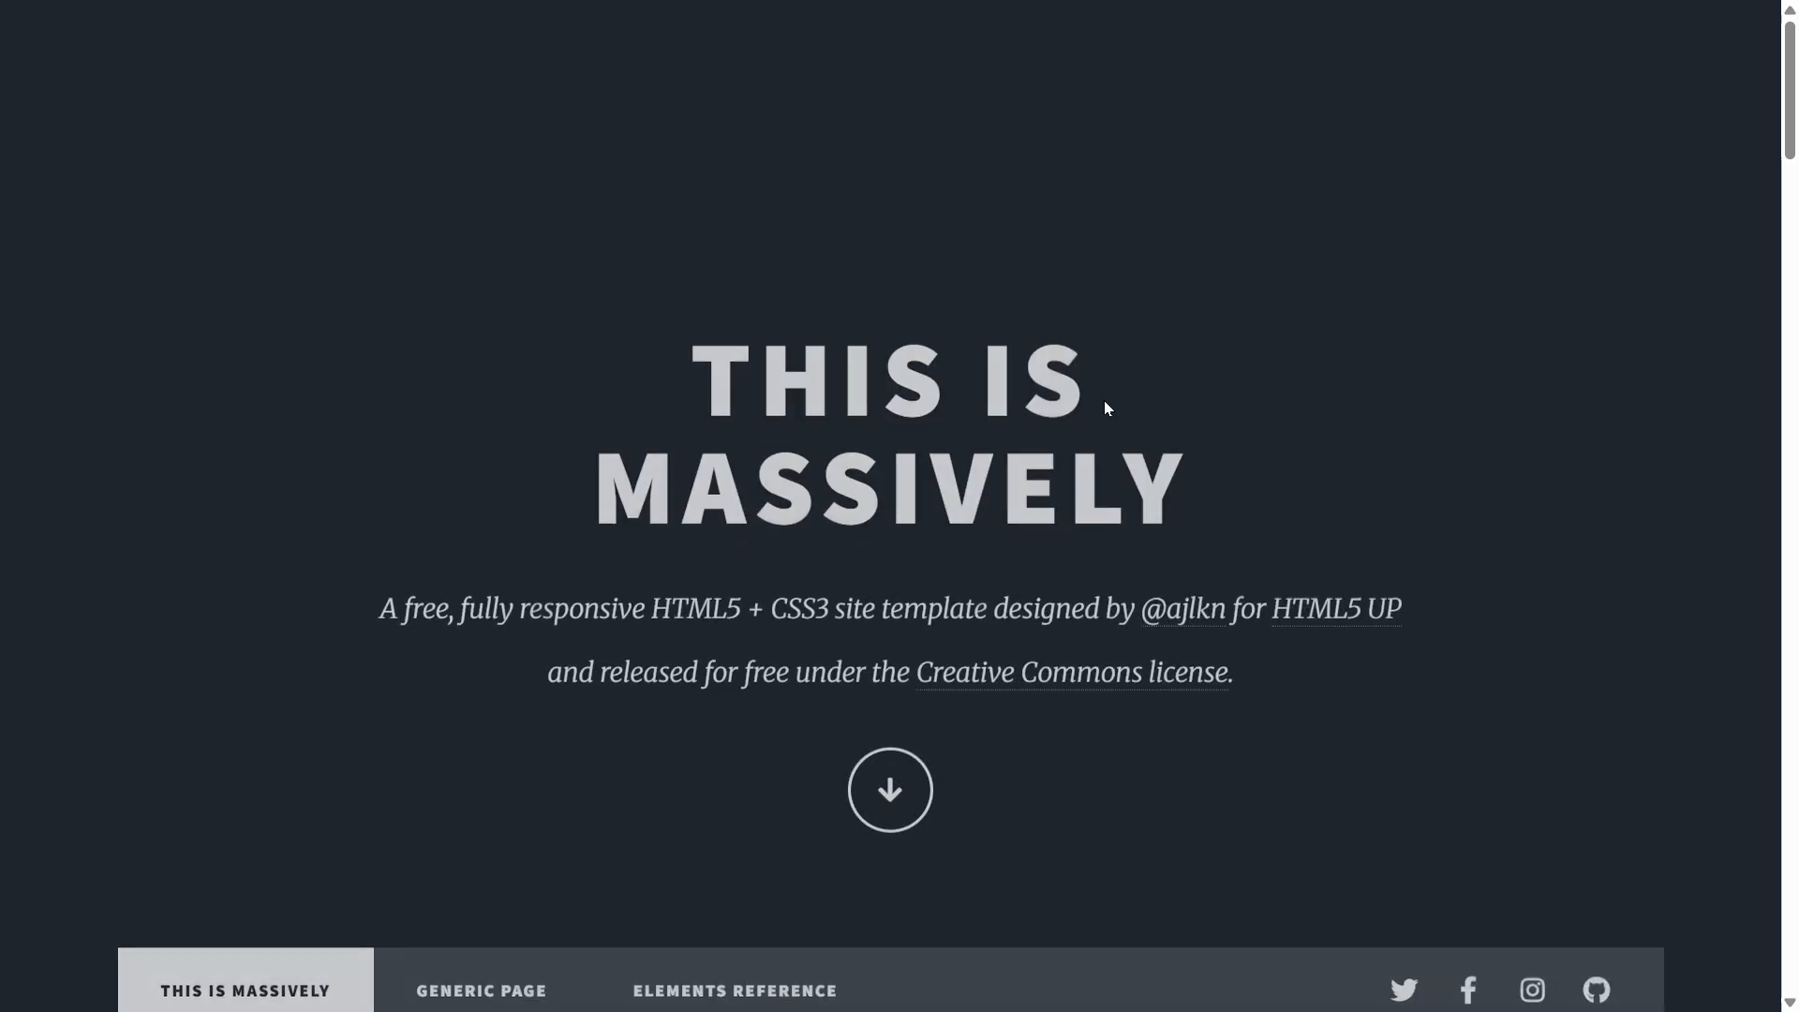
pyautogui.scroll(-4, 1106, 407)
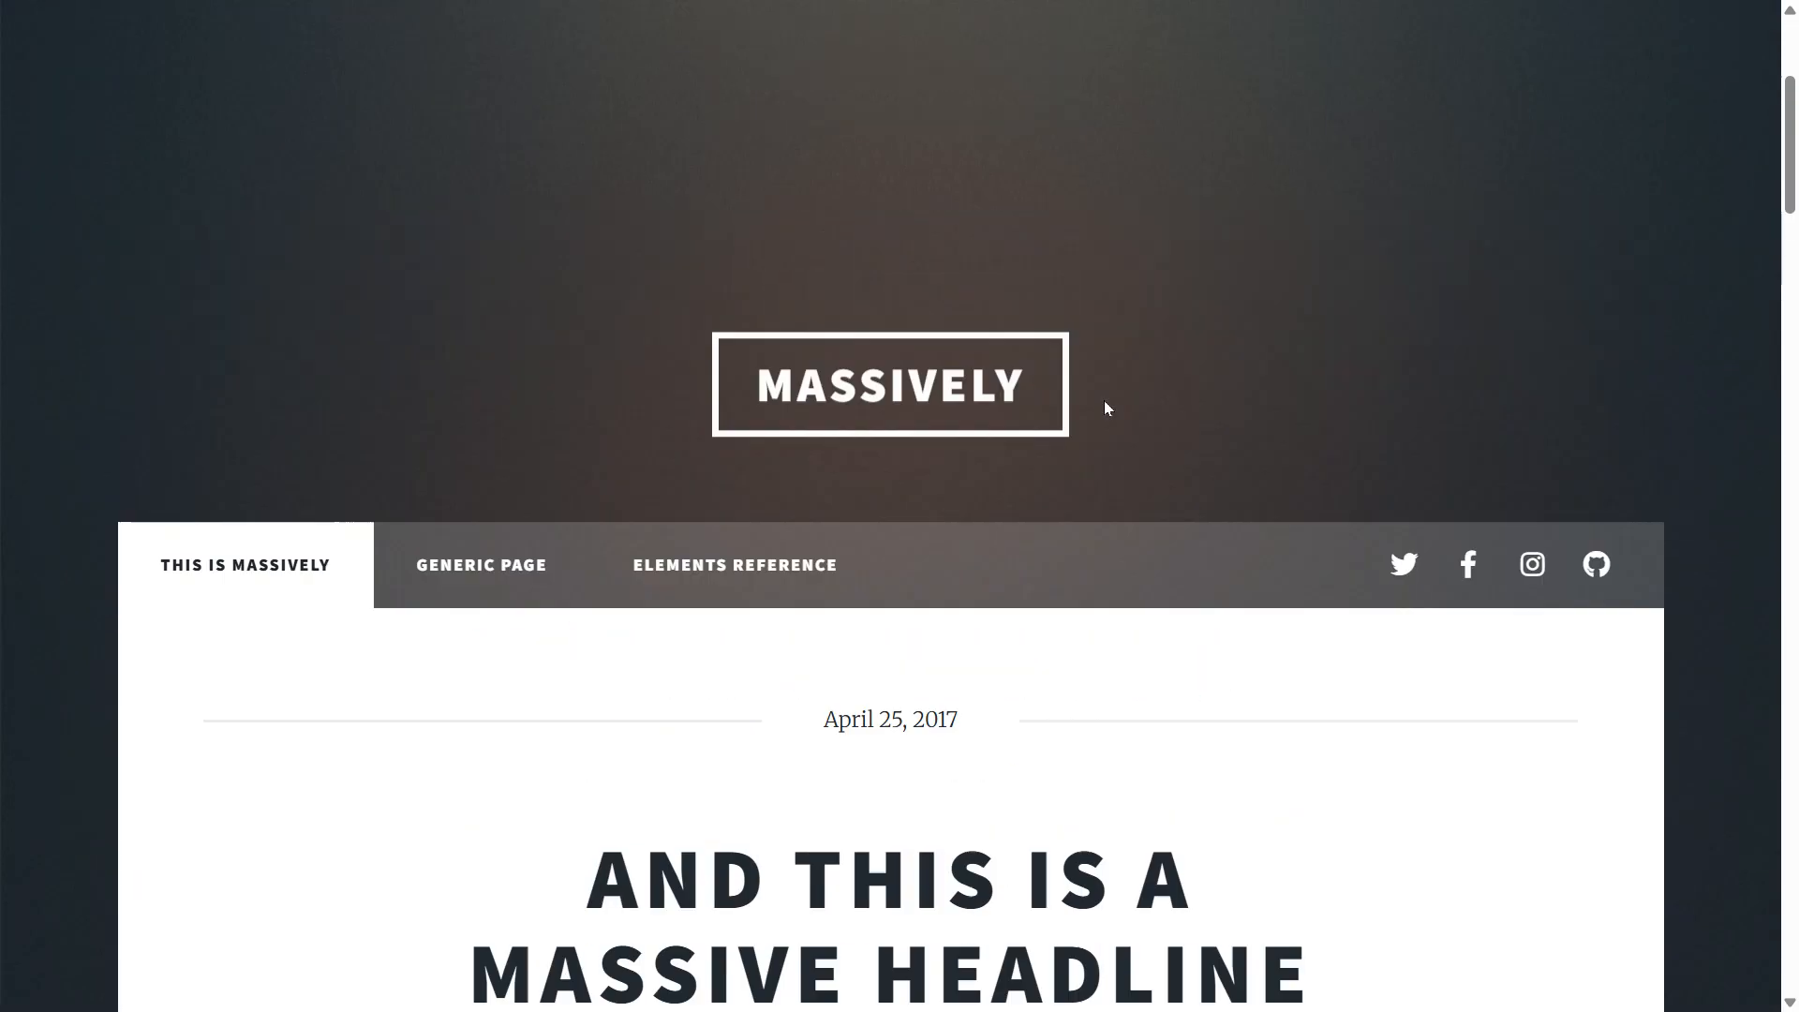
pyautogui.scroll(4, 1104, 401)
pyautogui.scroll(-10, 1104, 401)
pyautogui.scroll(7, 1104, 401)
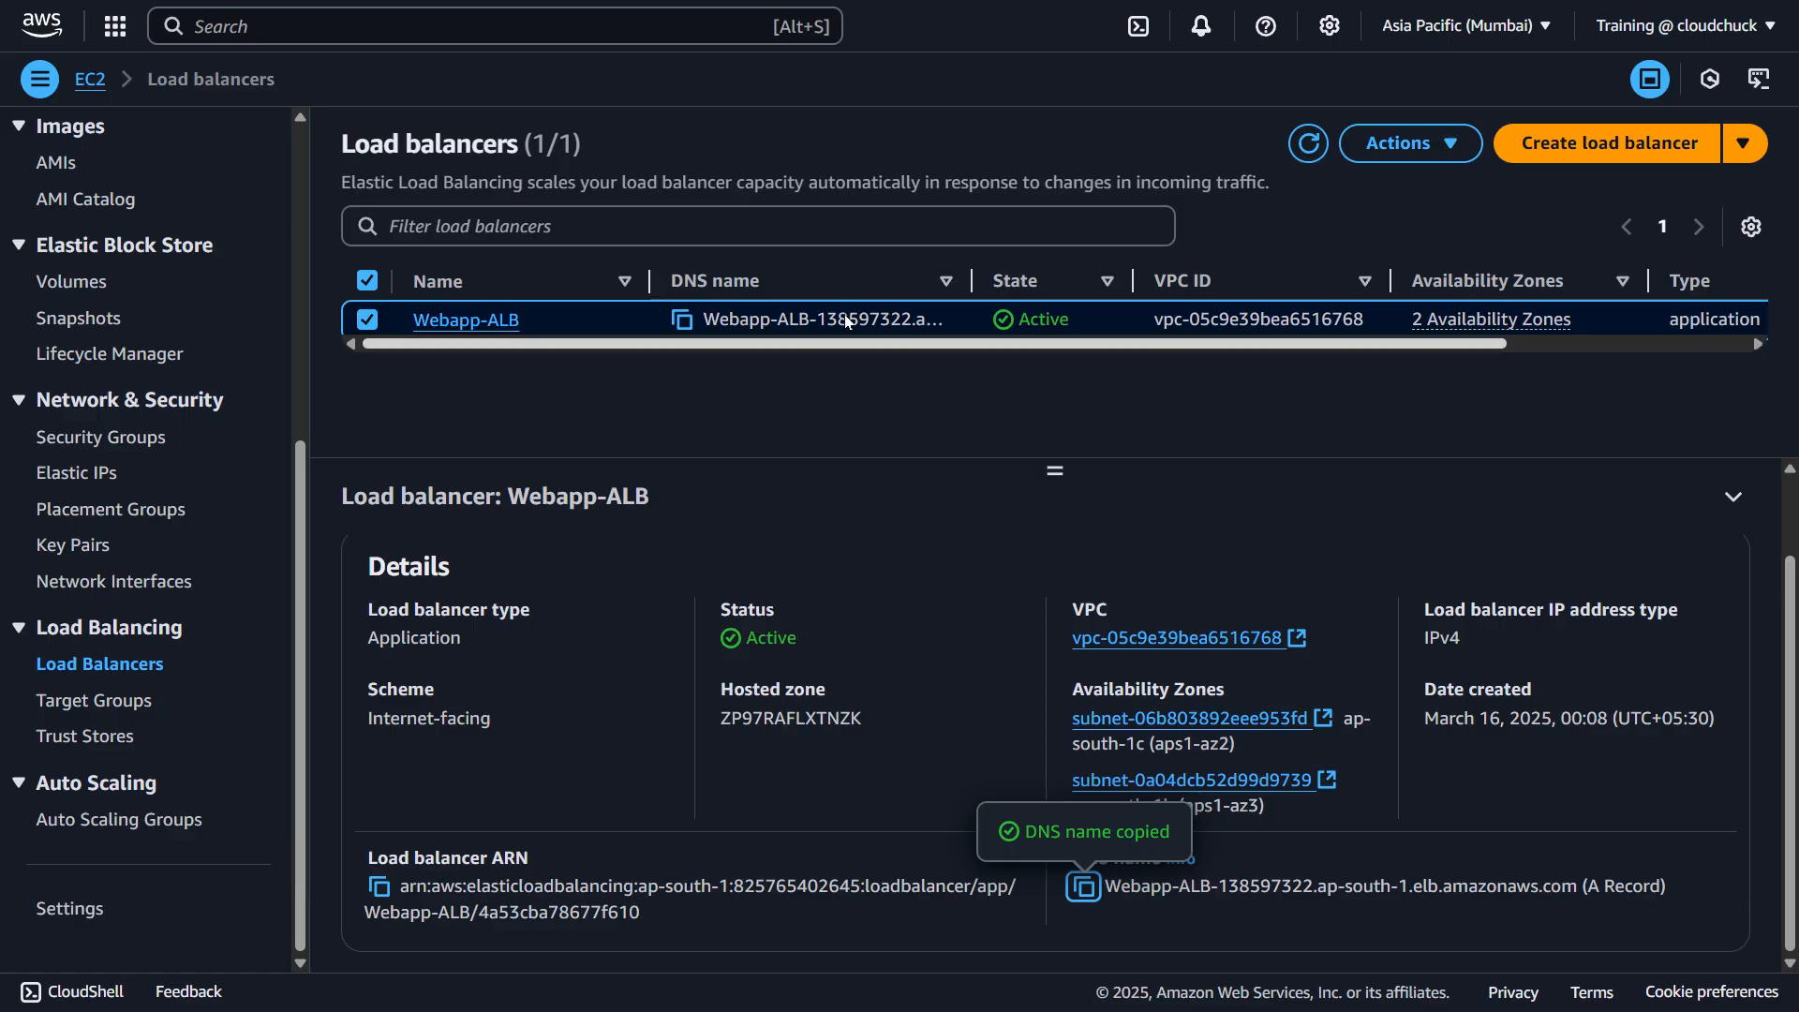
# - Open the S3 bucket mybucket-for-logs-backup and select all of its objects
pyautogui.click(442, 30)
pyautogui.write('s3')
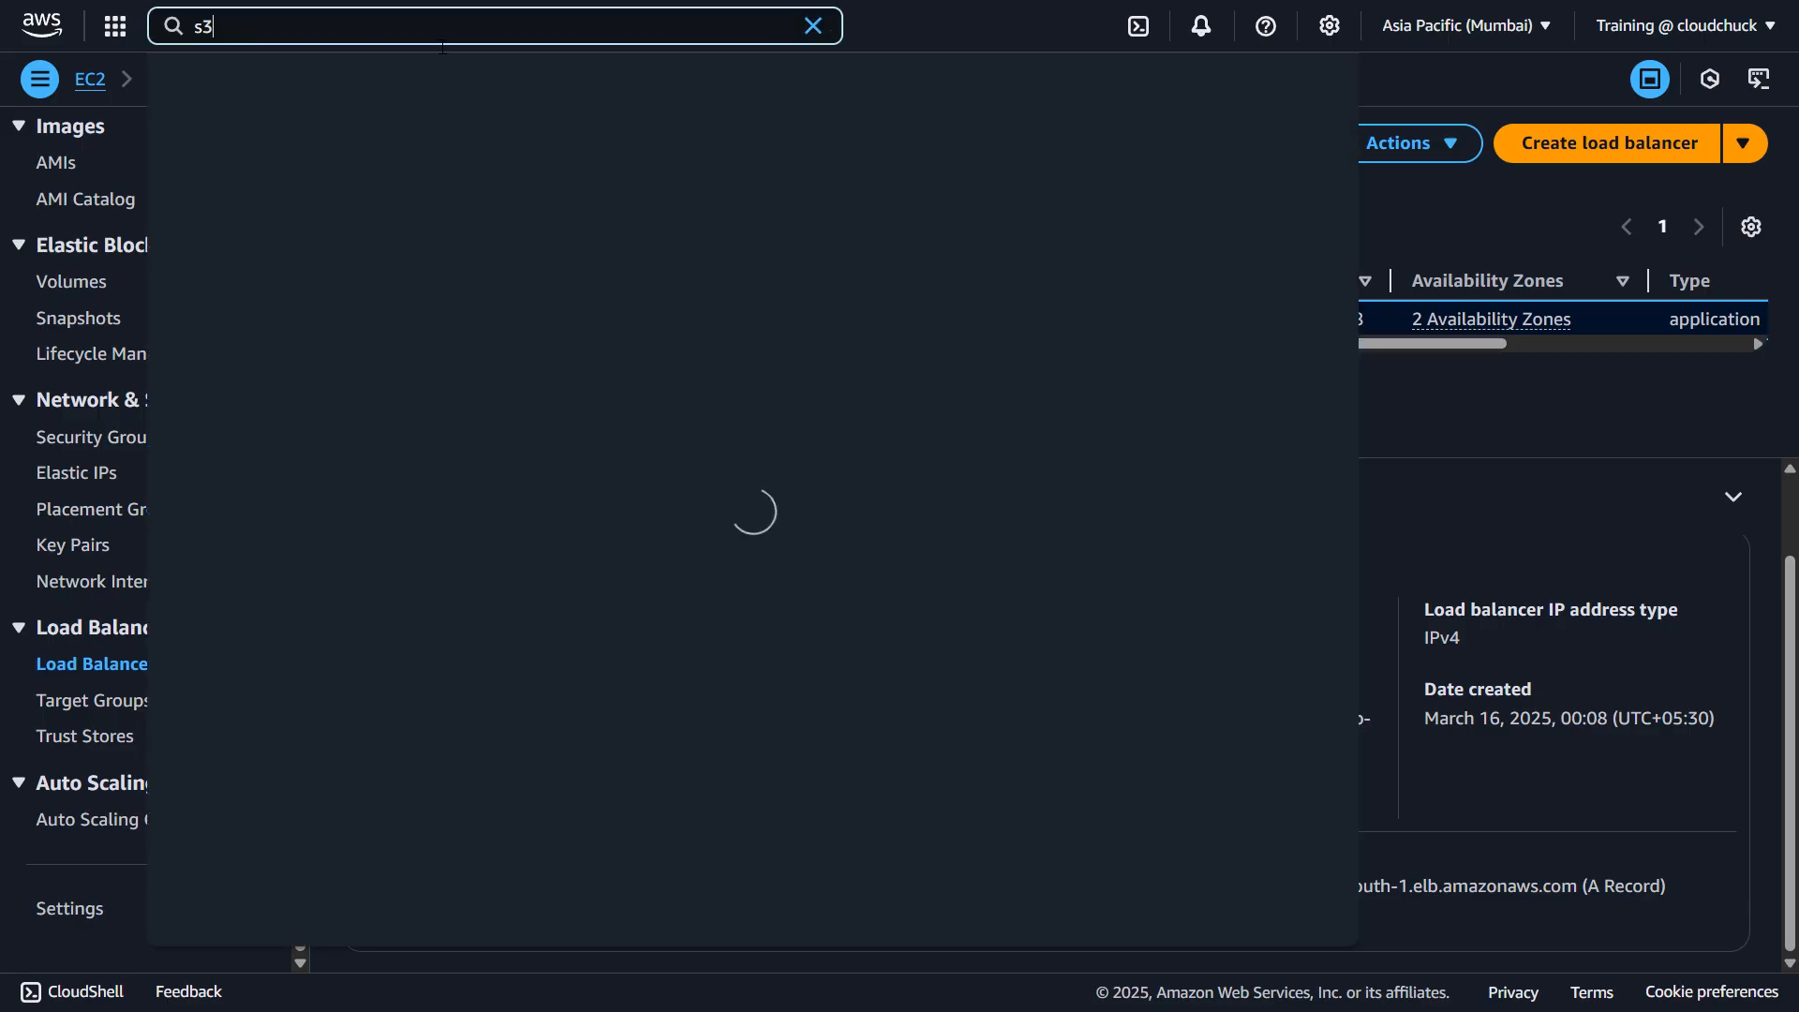
pyautogui.click(555, 160)
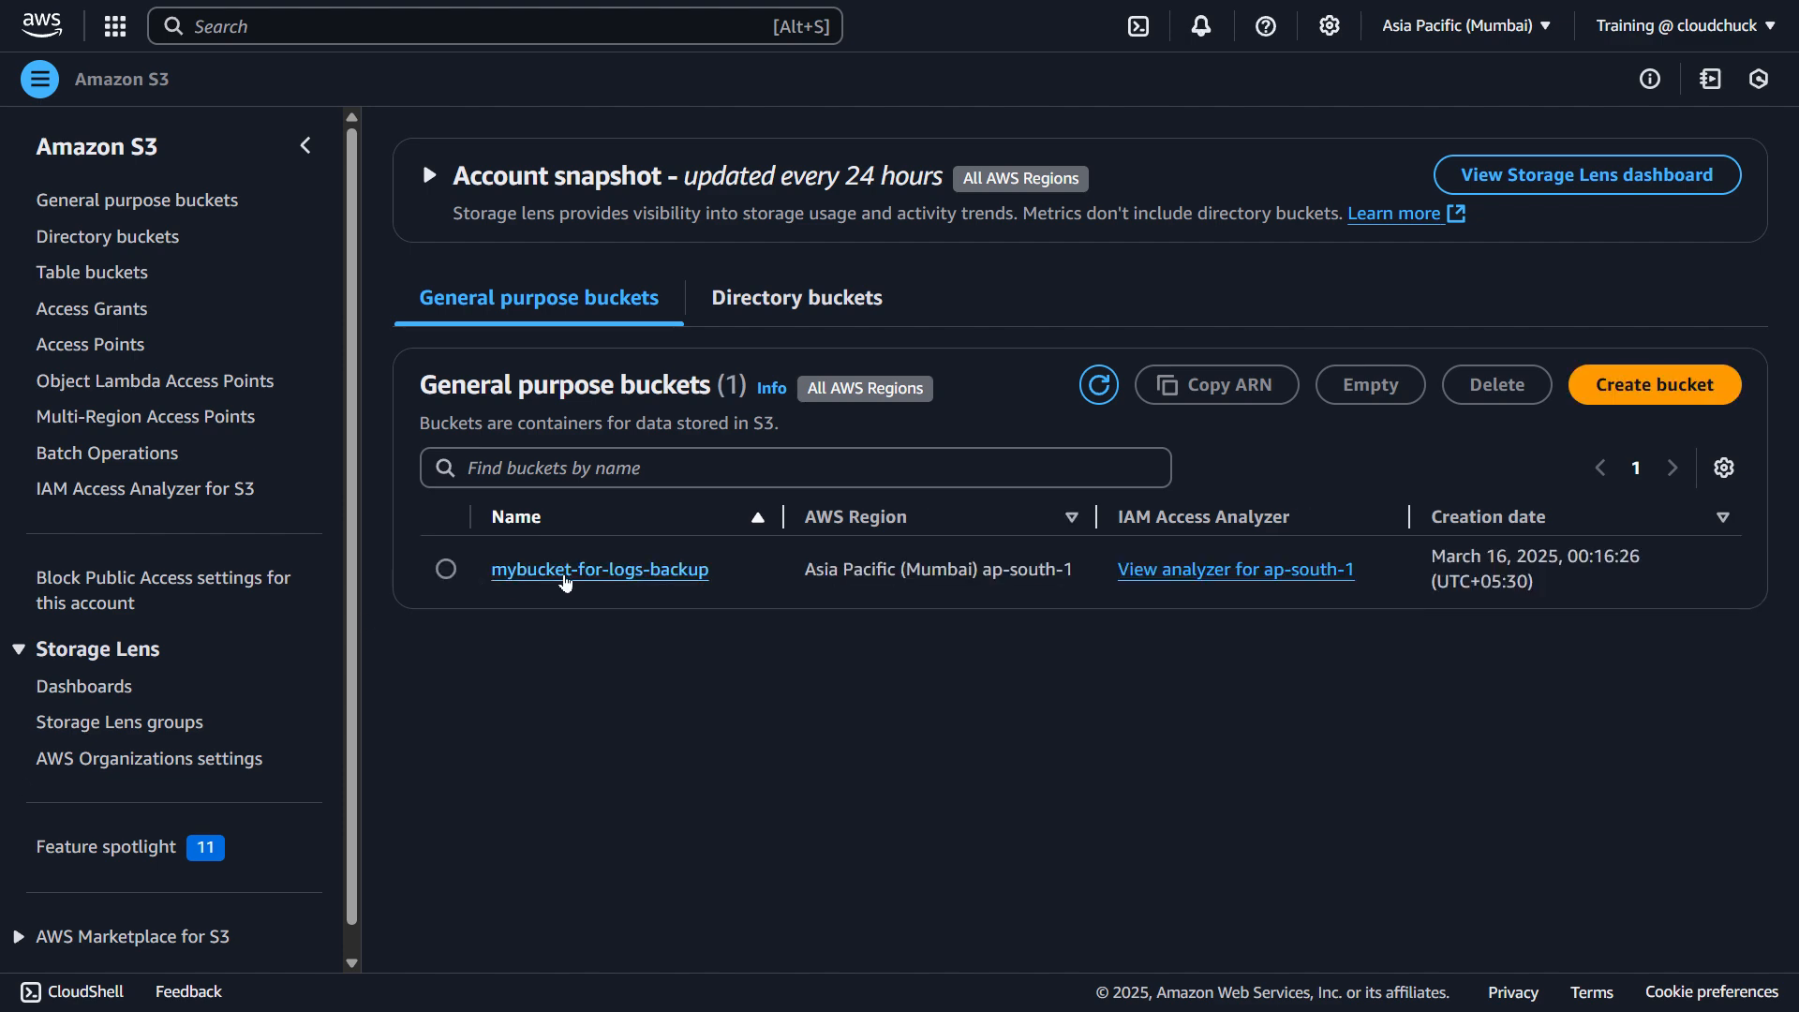
pyautogui.click(565, 572)
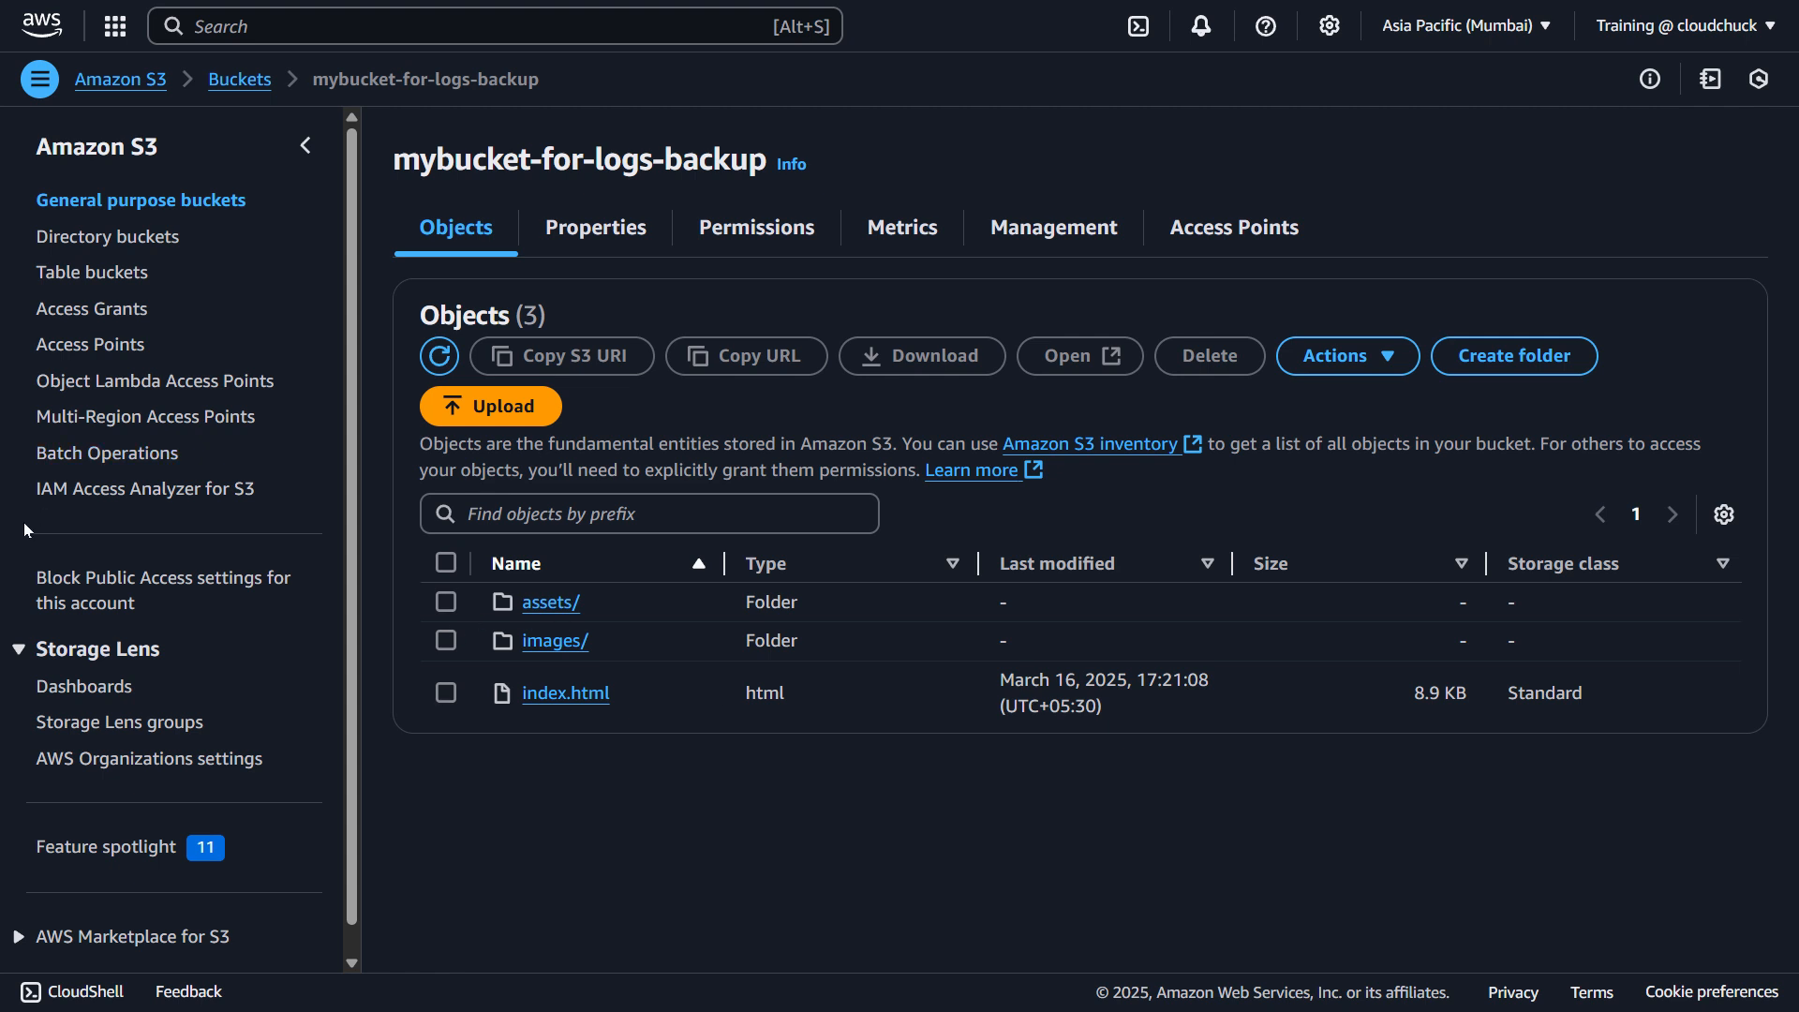
pyautogui.click(446, 560)
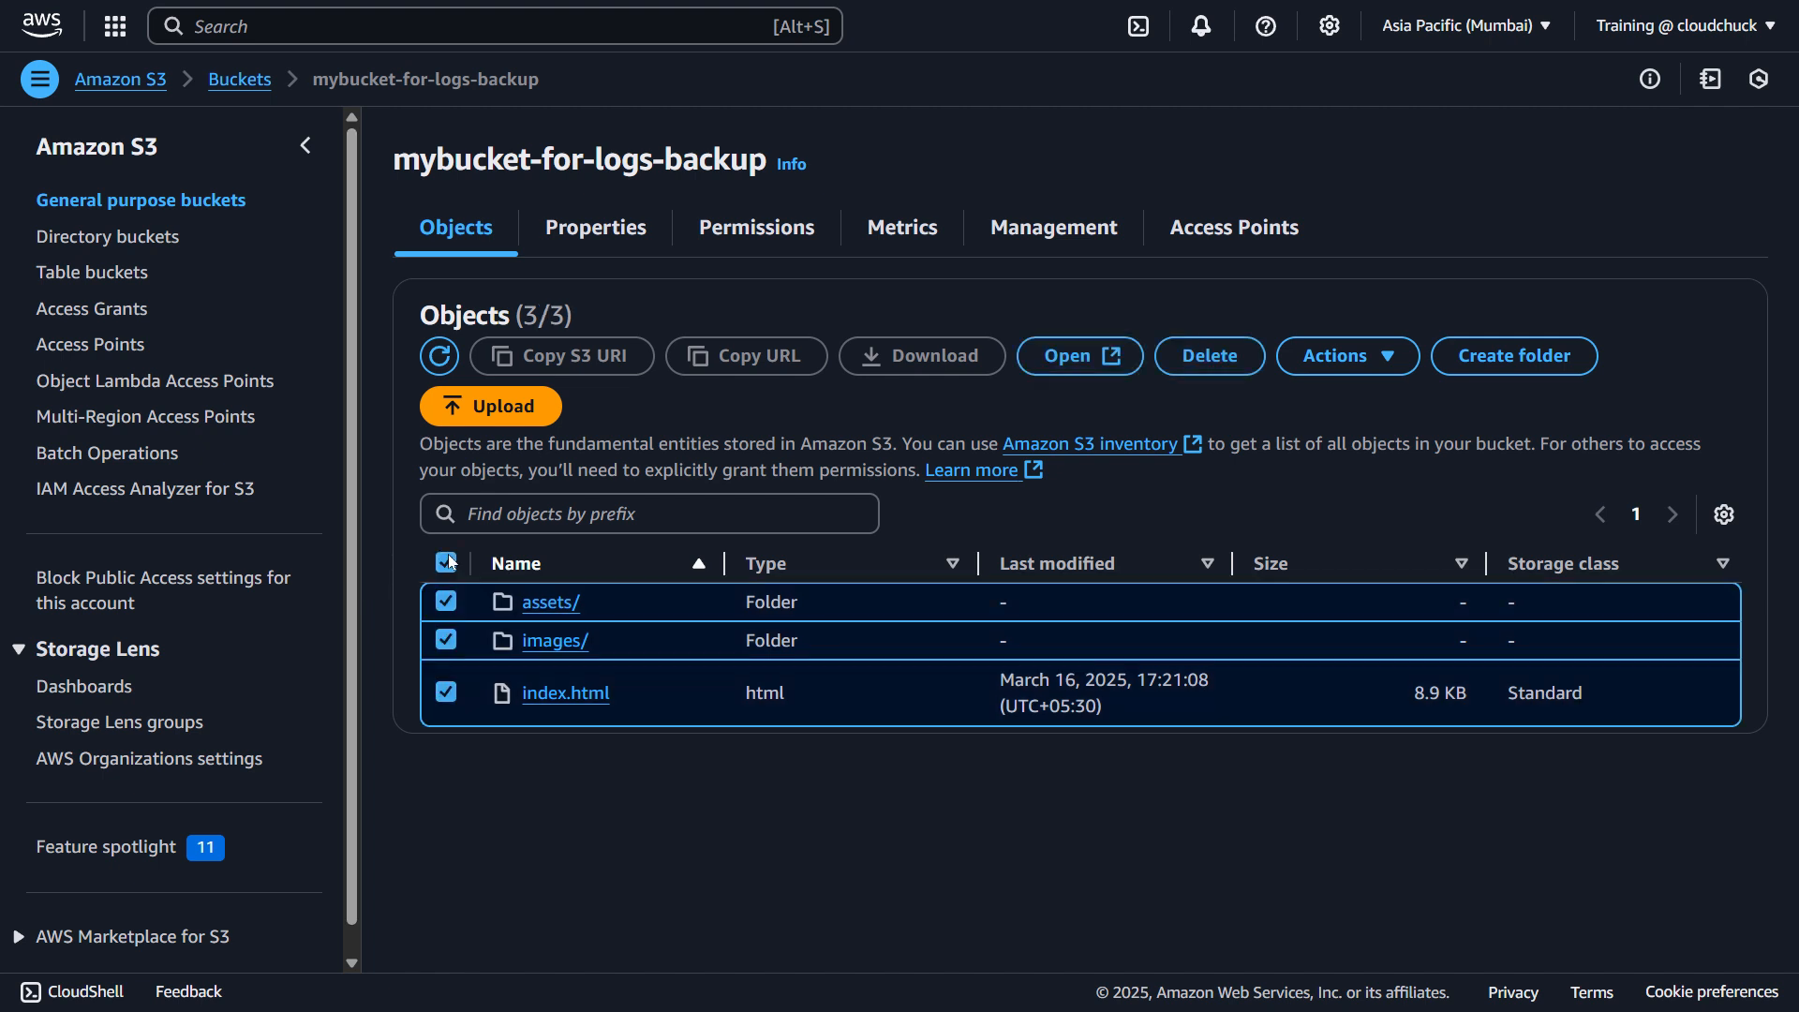
pyautogui.click(428, 33)
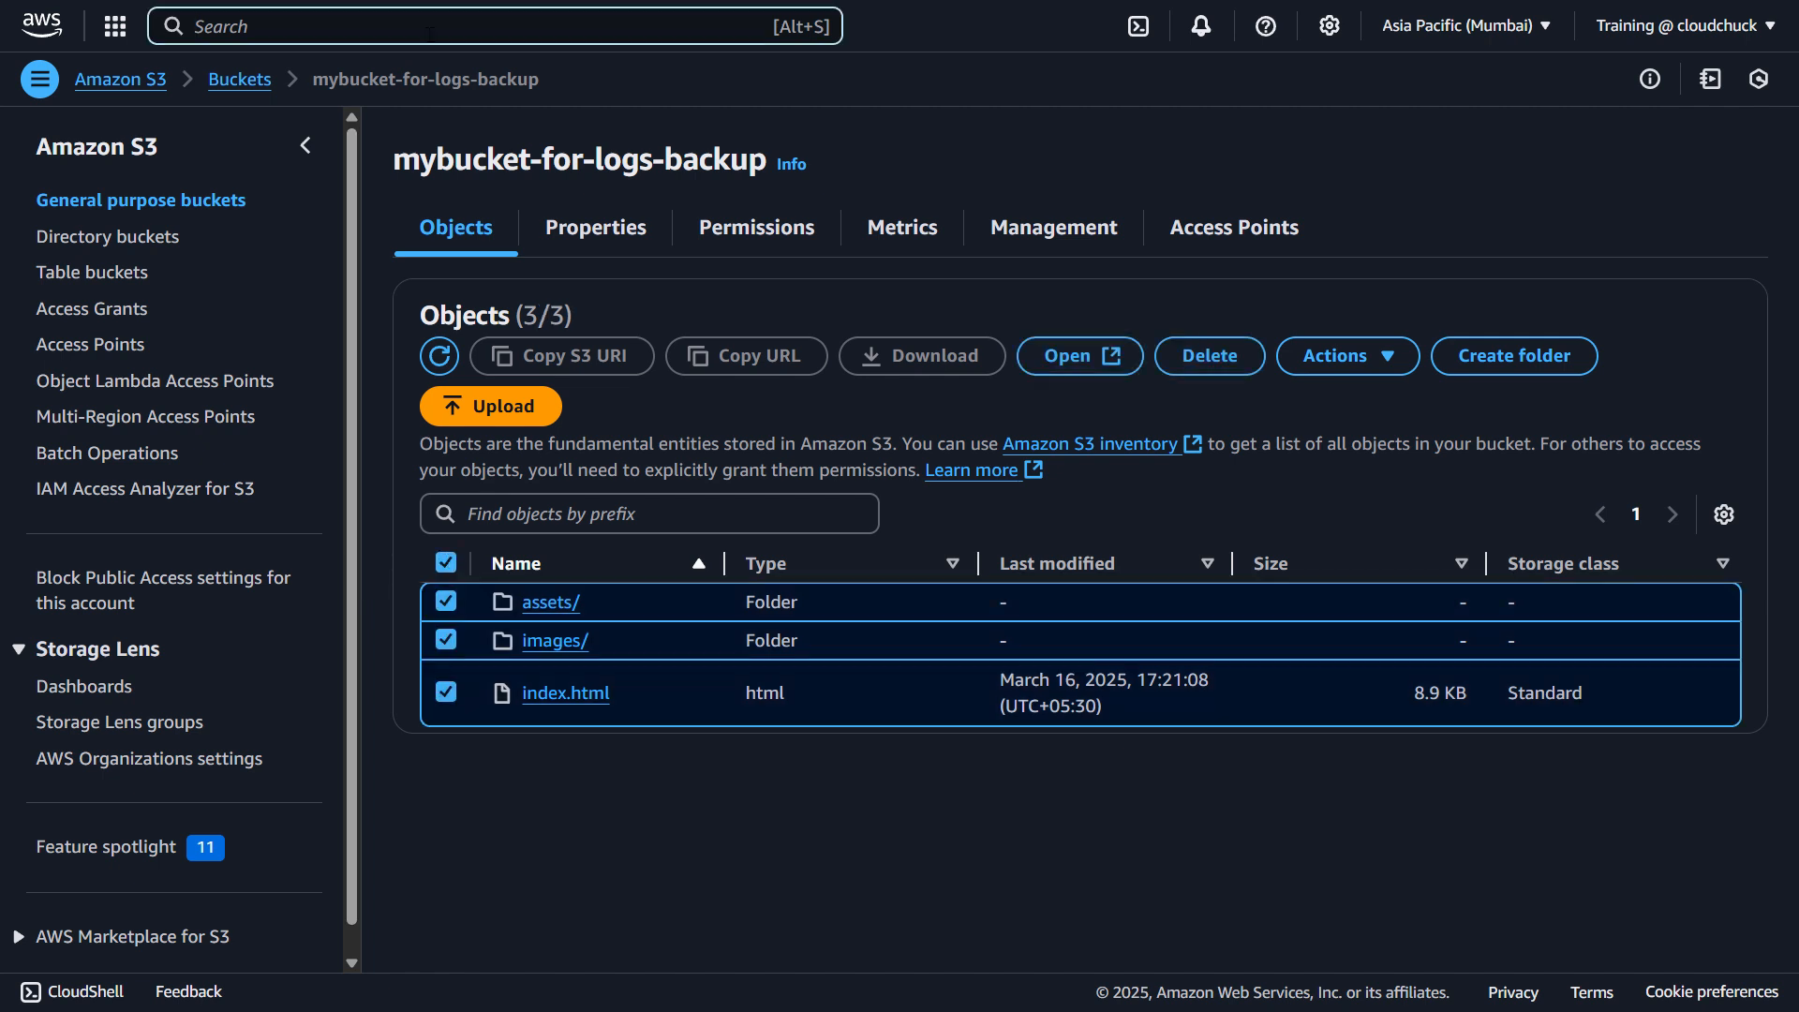
pyautogui.write('databasee')
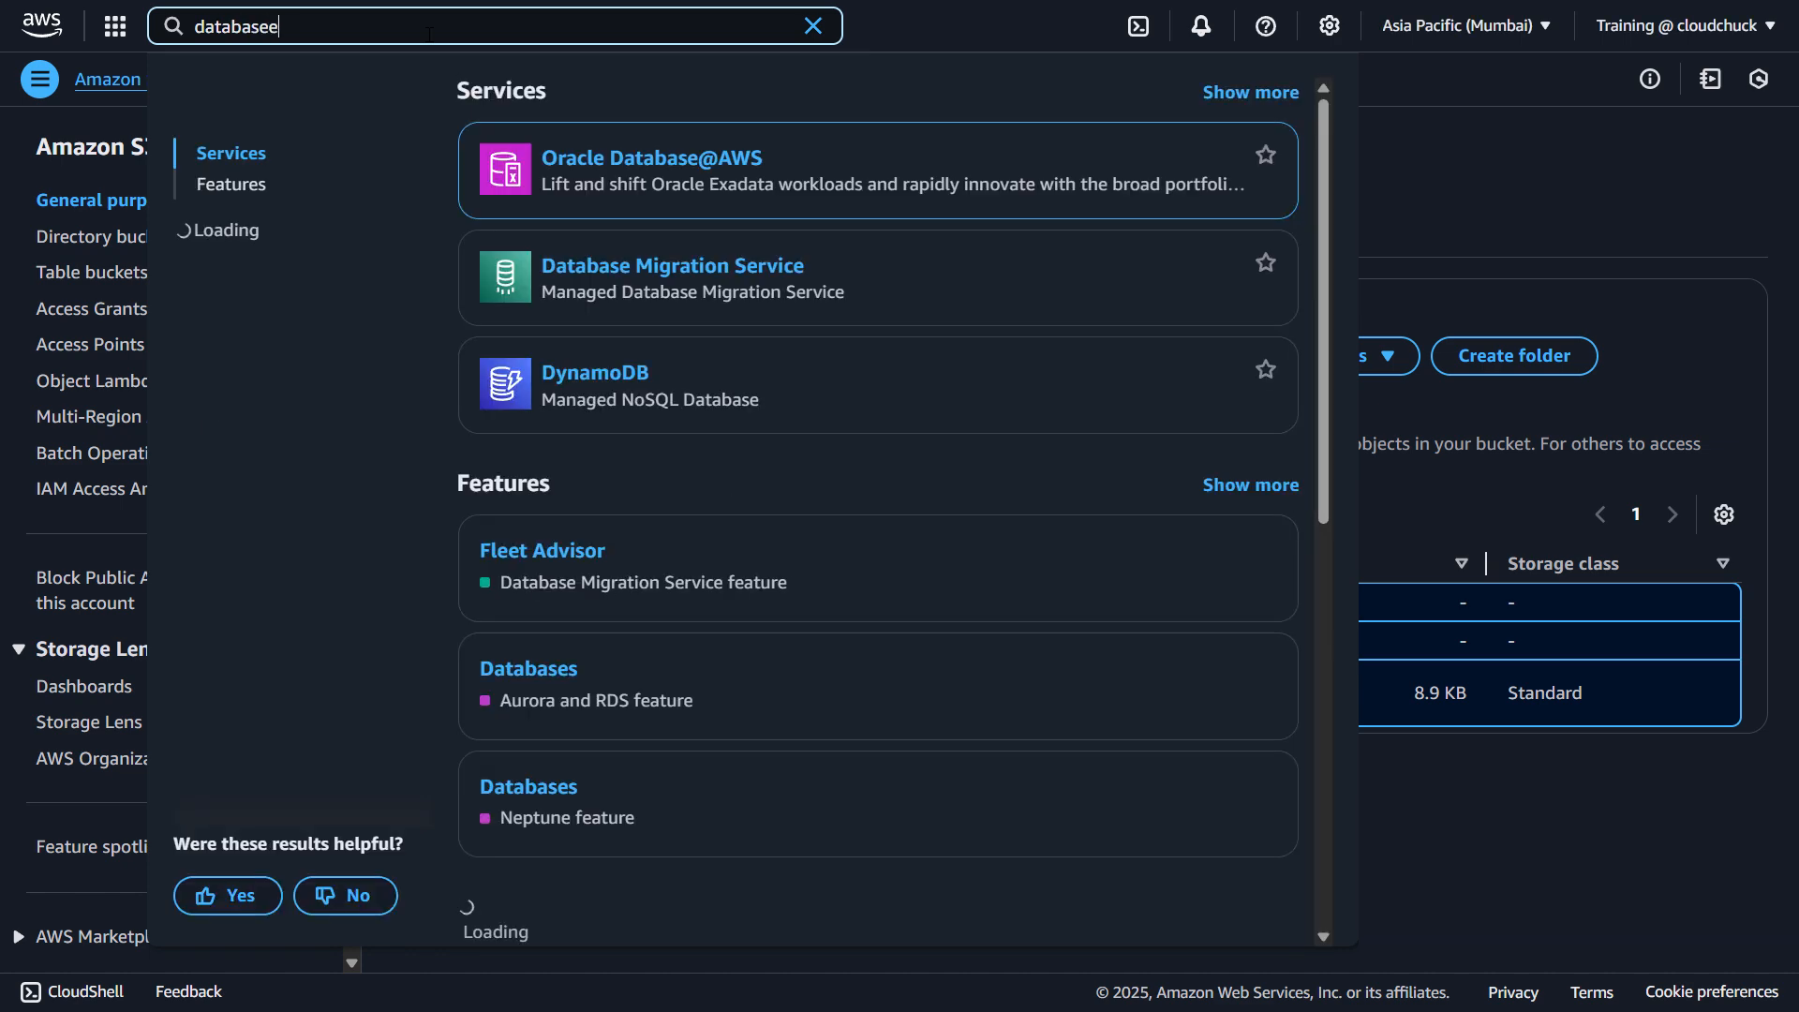
pyautogui.press('BackSpace')
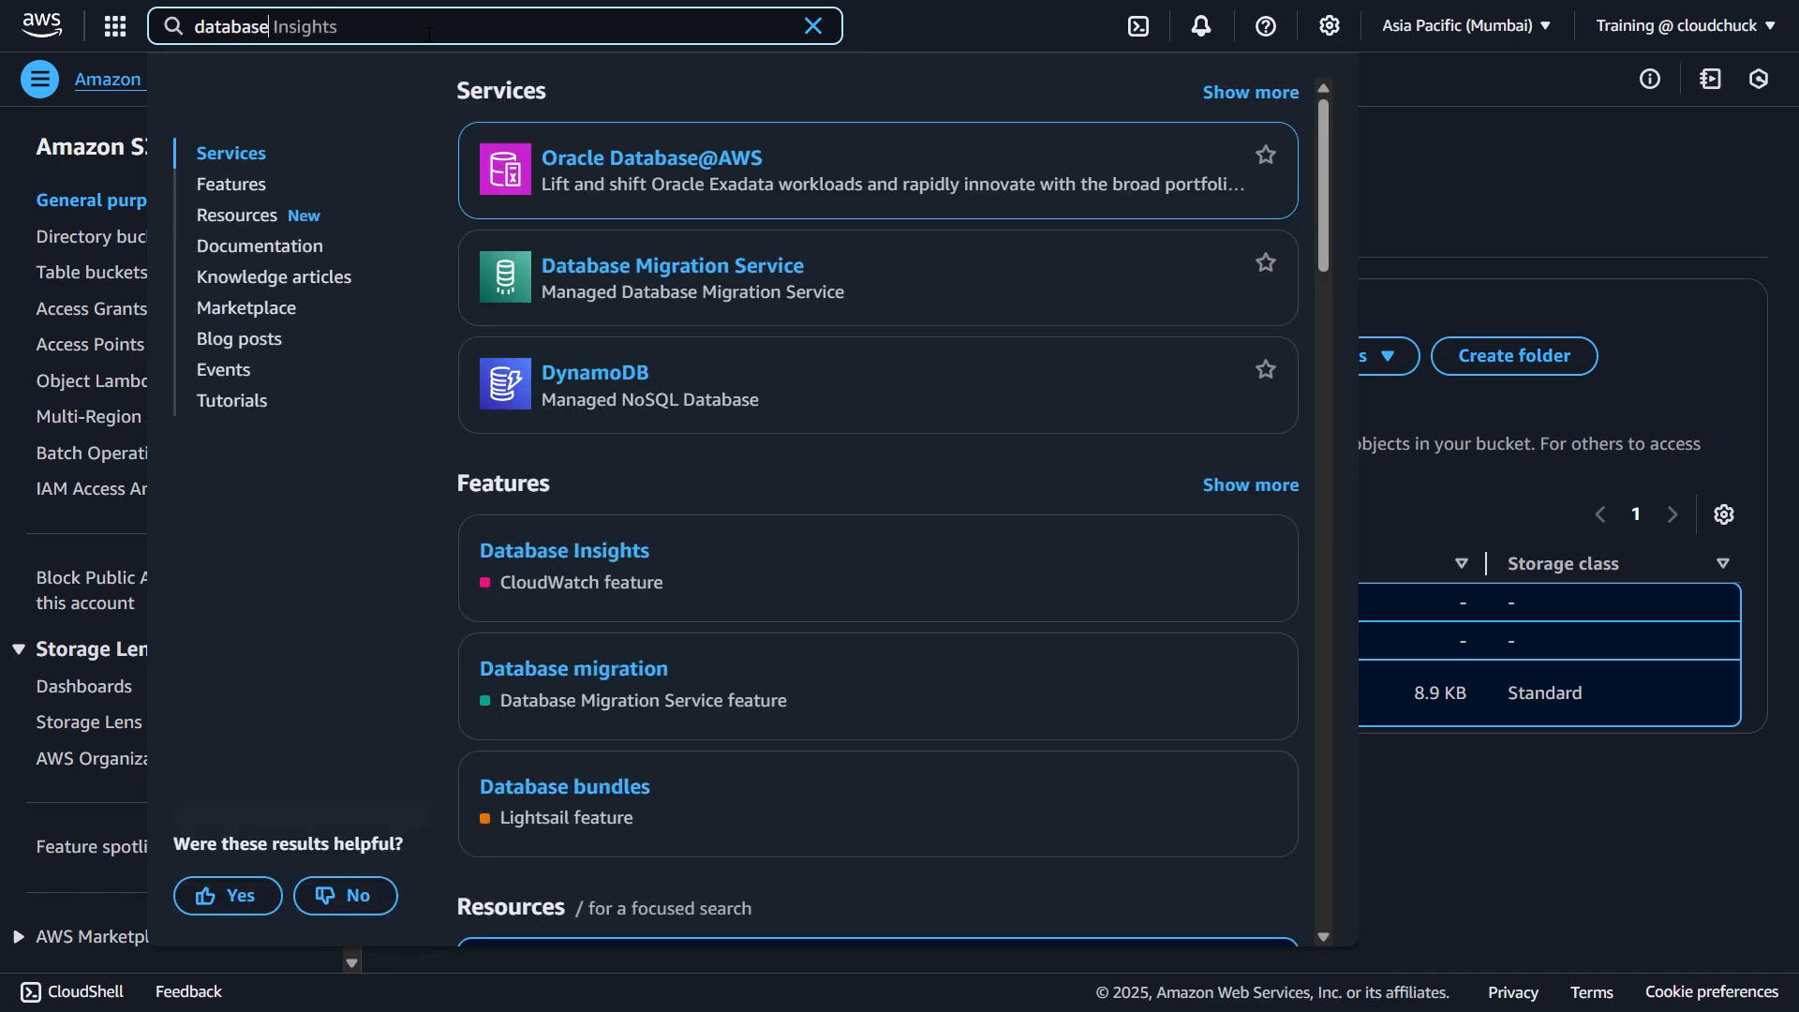
pyautogui.moveTo(685, 282)
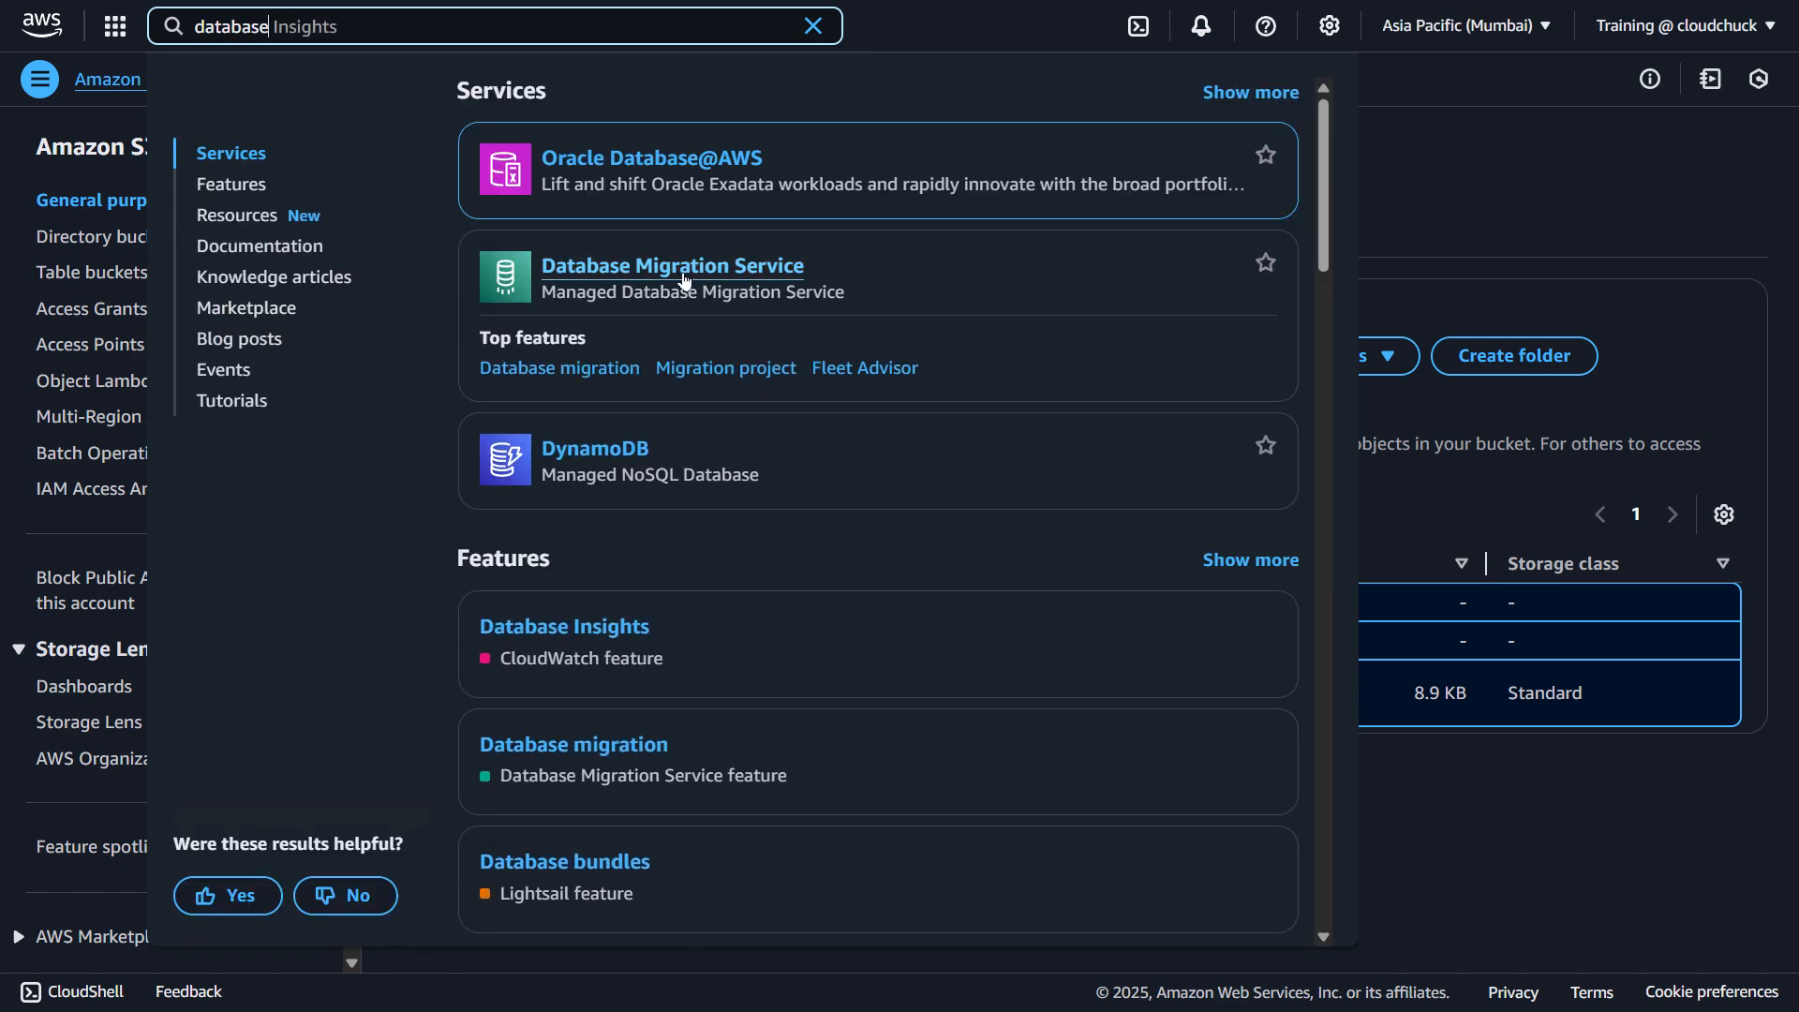
# - Search the AWS services for "mys" and open the Aurora and RDS service
pyautogui.hotkey('ctrl', 'a')
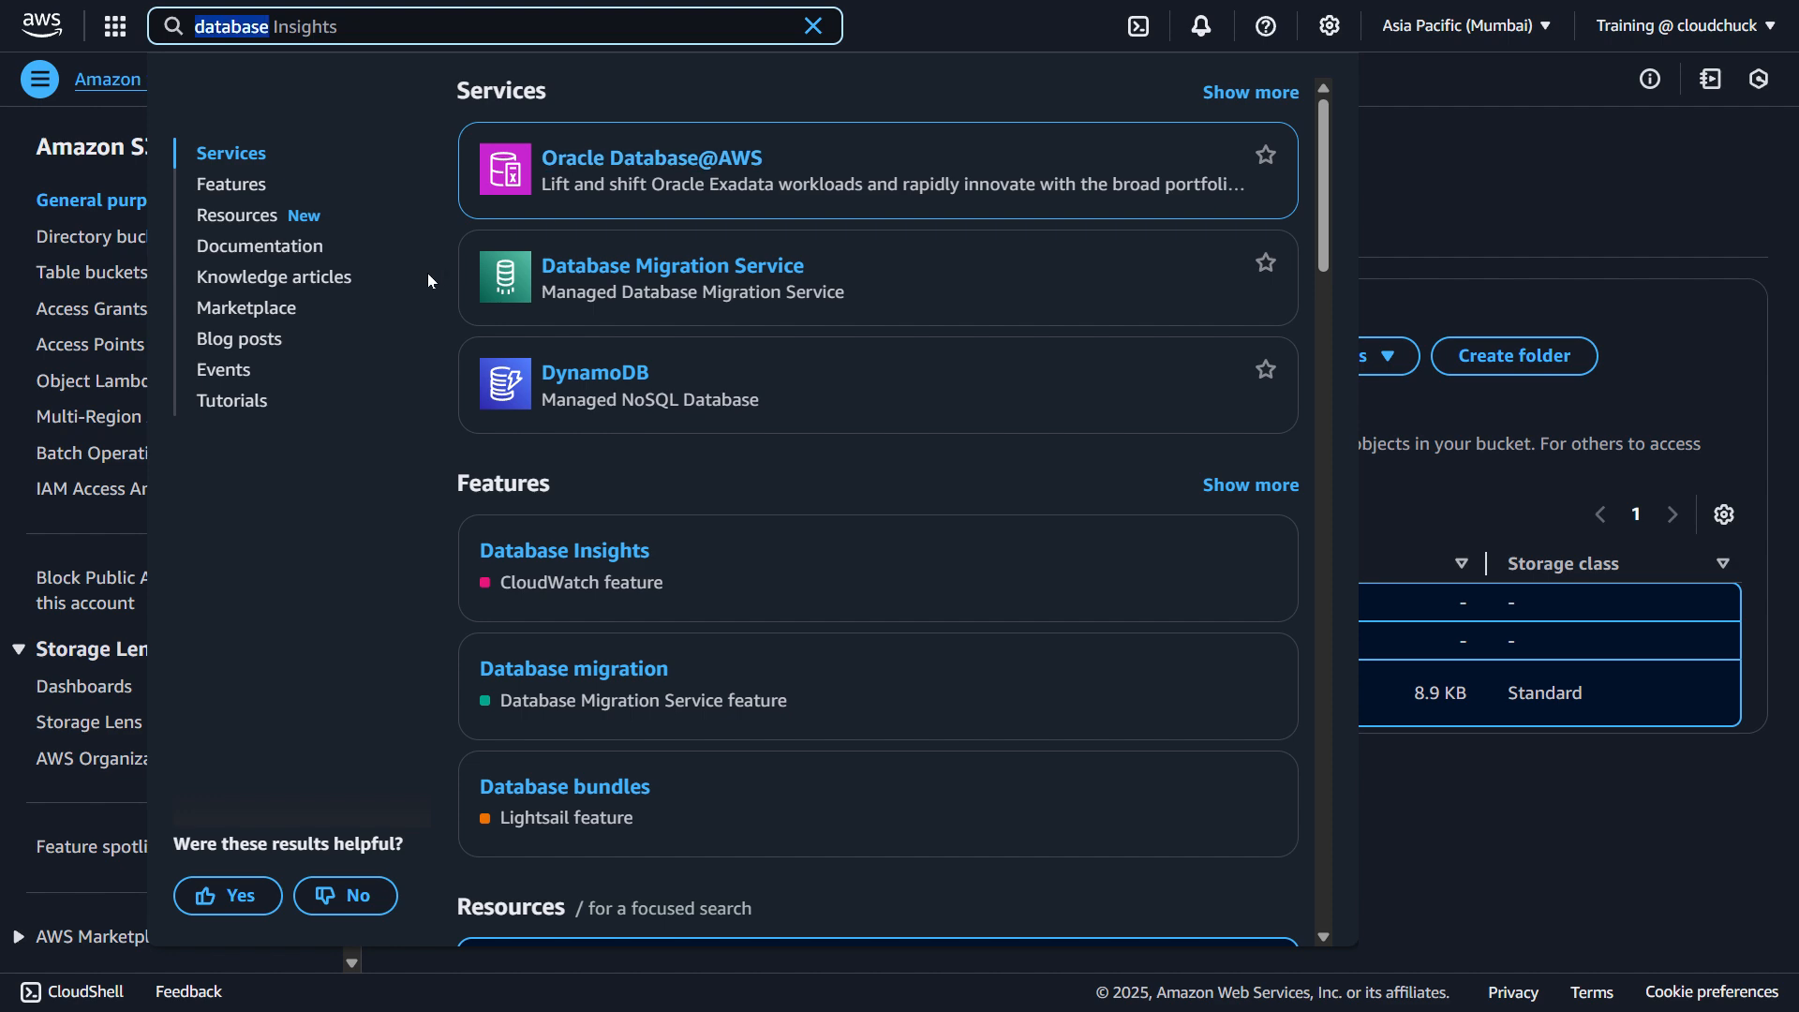
pyautogui.write('mysQL')
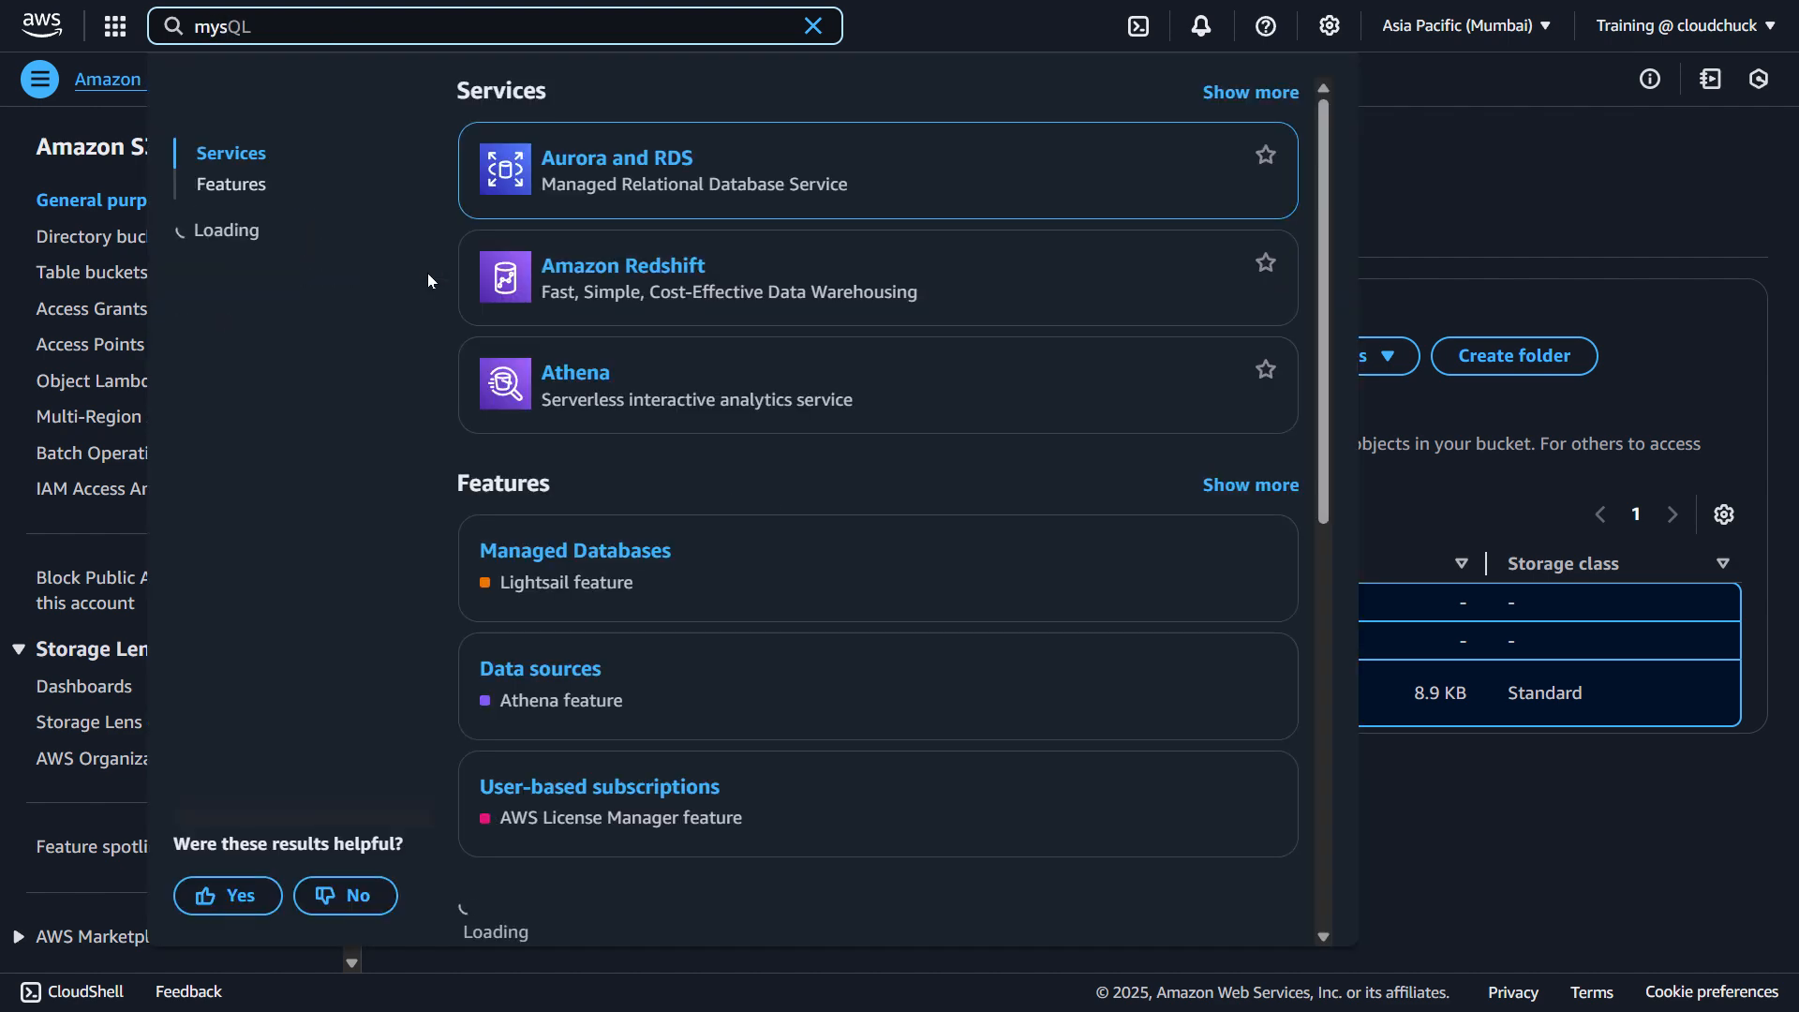
pyautogui.moveTo(707, 137)
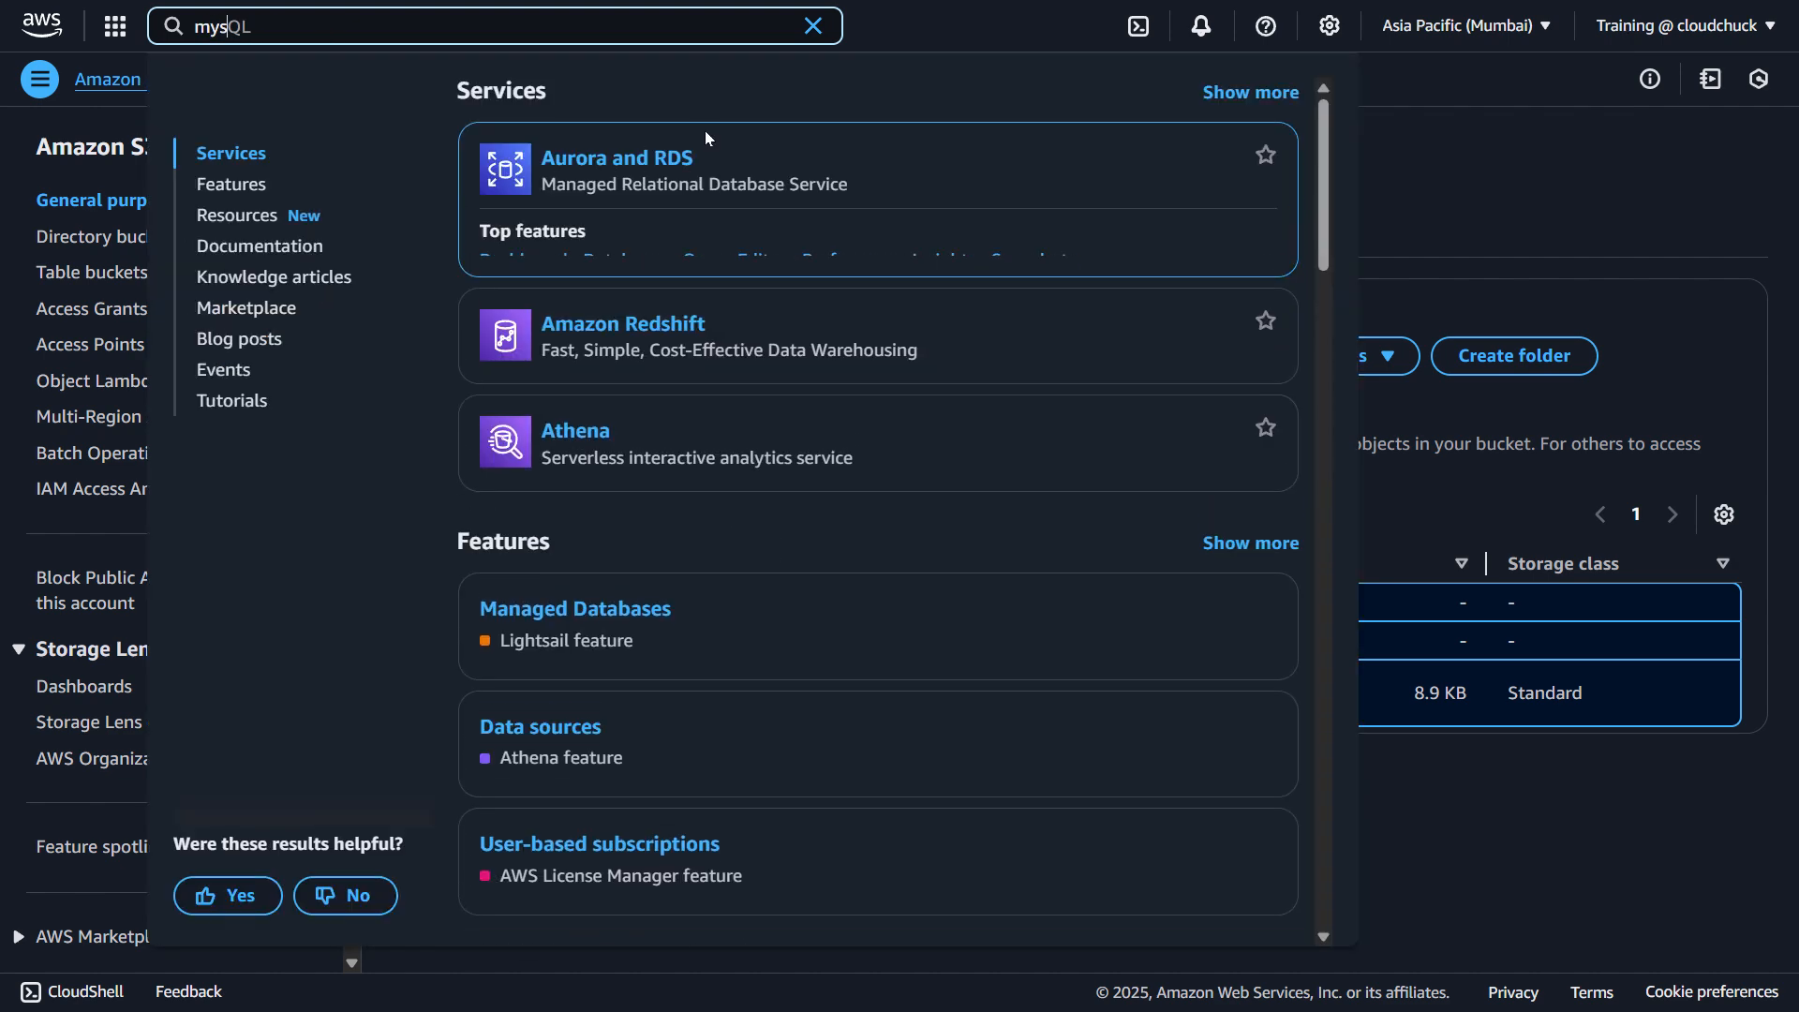
pyautogui.click(643, 160)
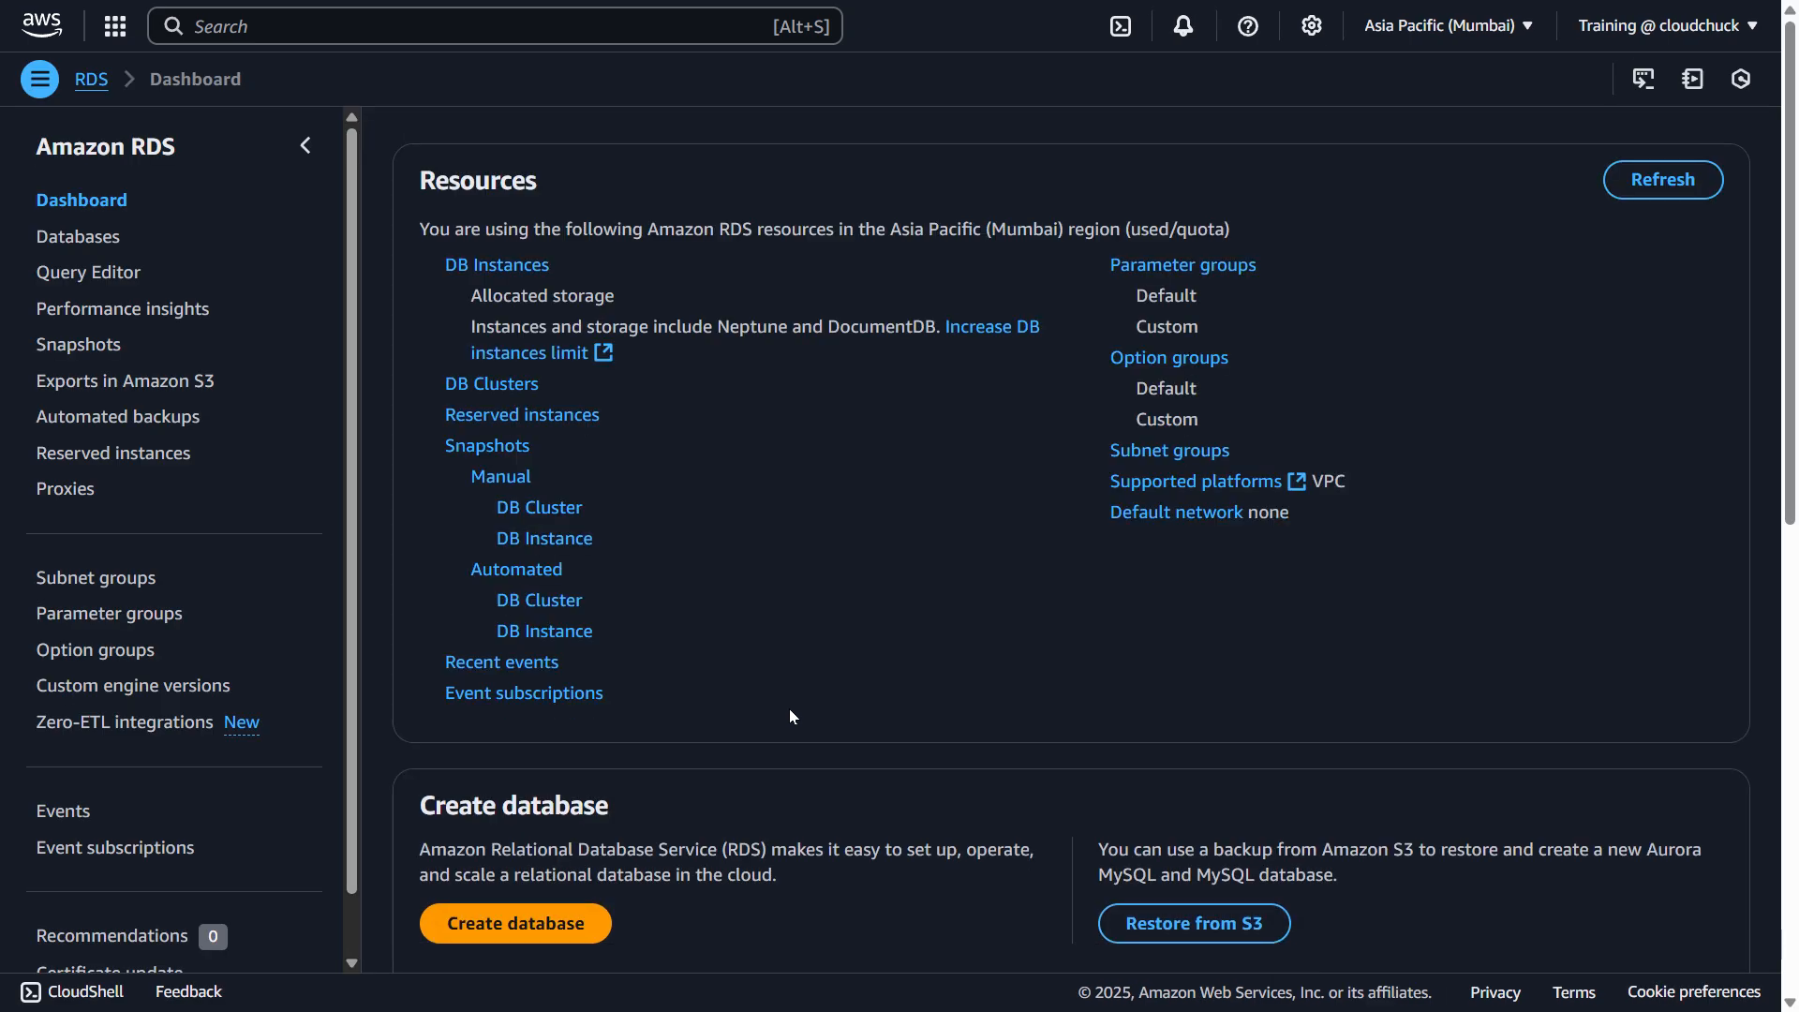
# - List the DB instances, select database-1, and look over its row through to the Multi-AZ column
pyautogui.click(525, 266)
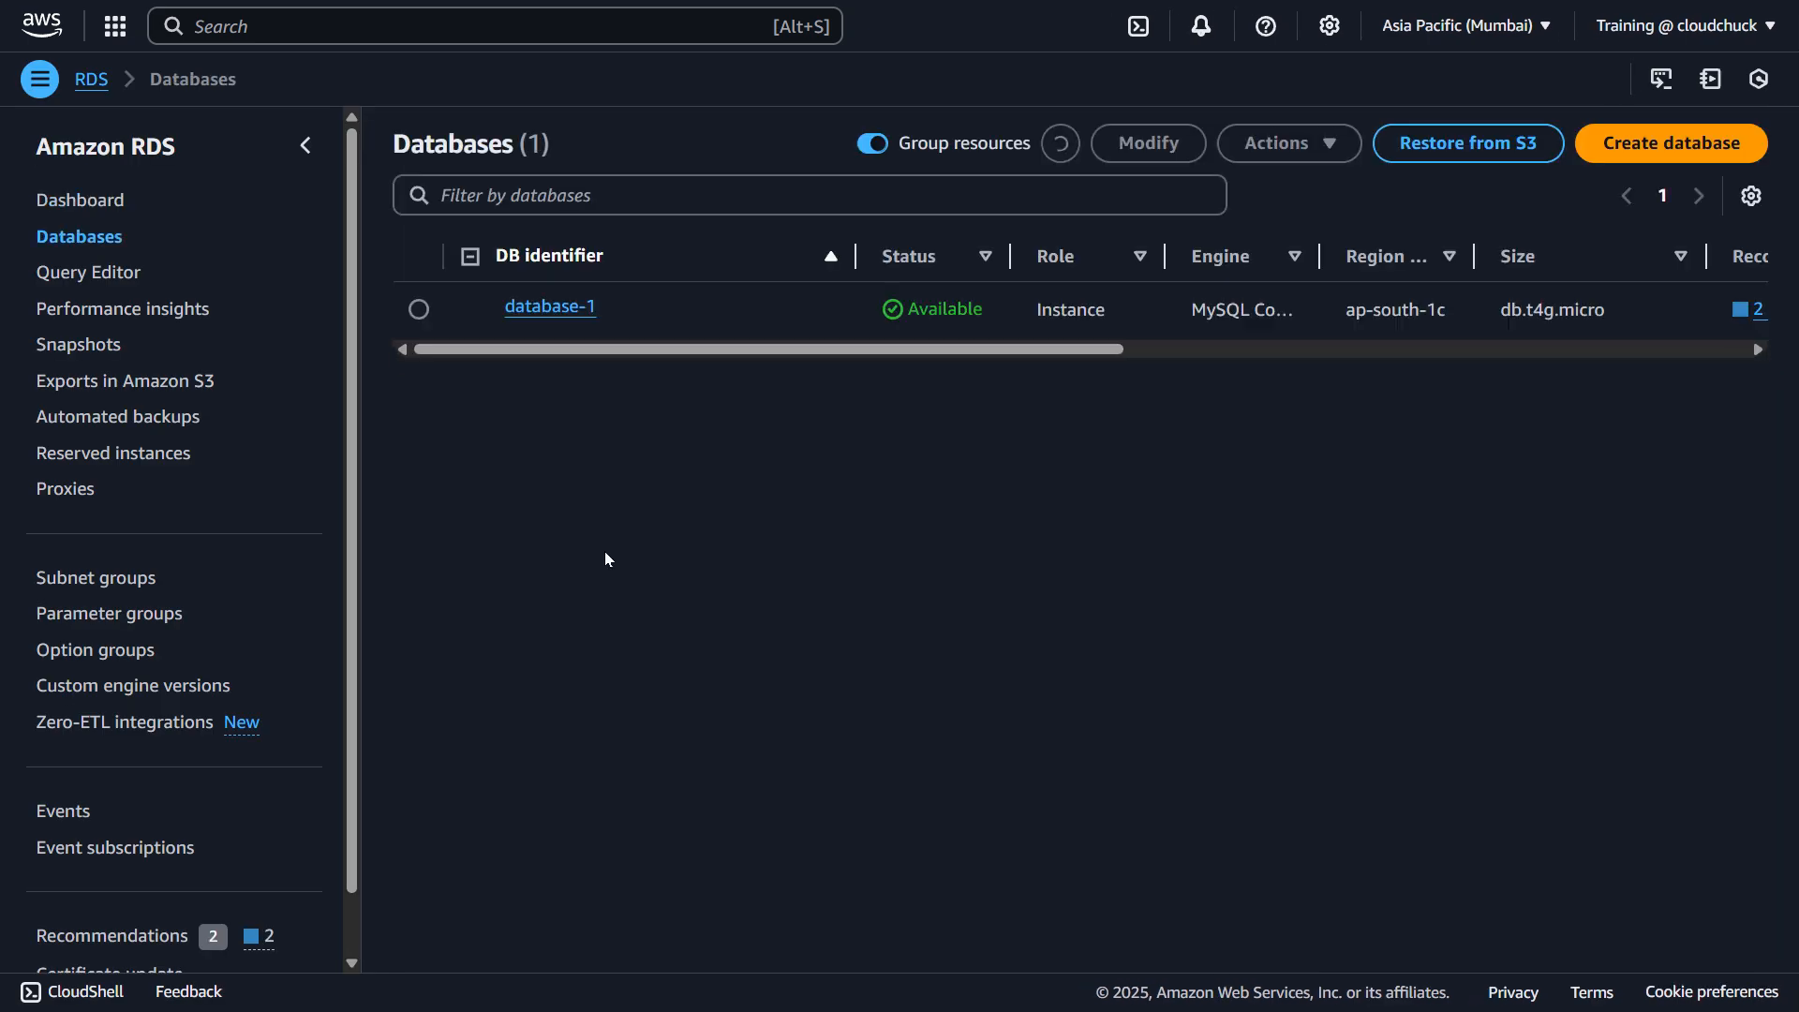
pyautogui.click(421, 310)
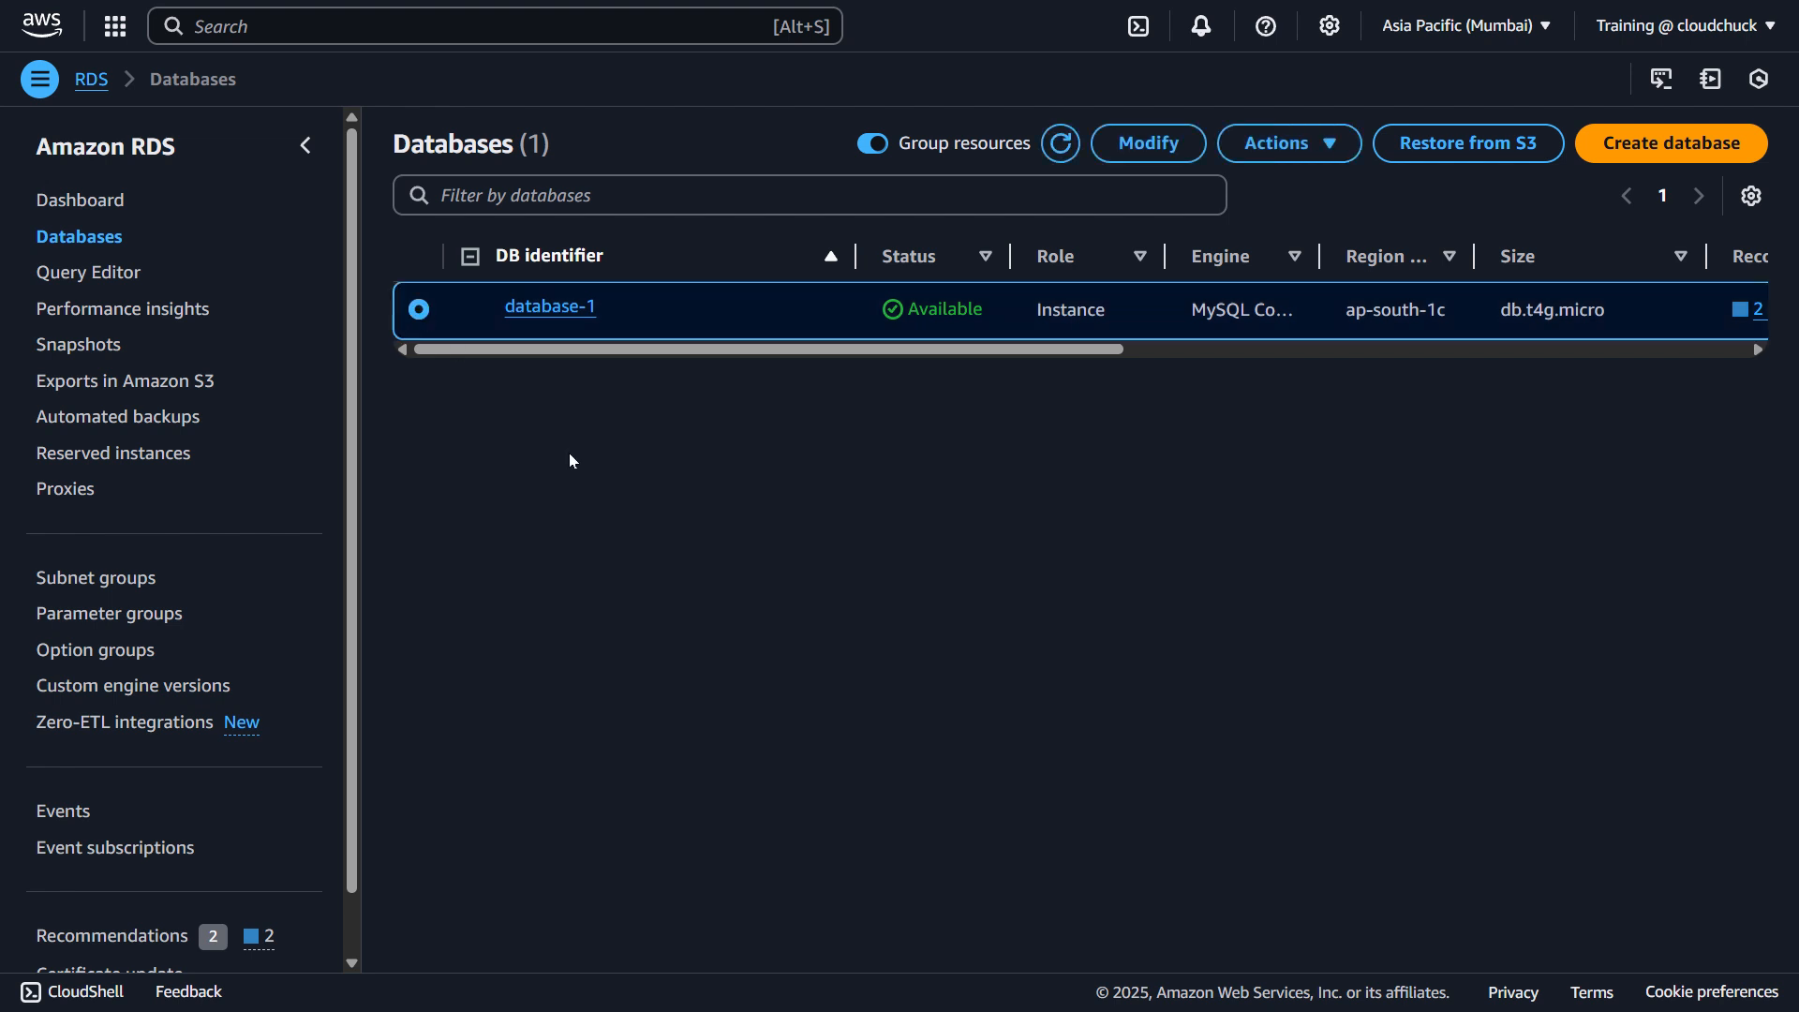
pyautogui.click(1224, 351)
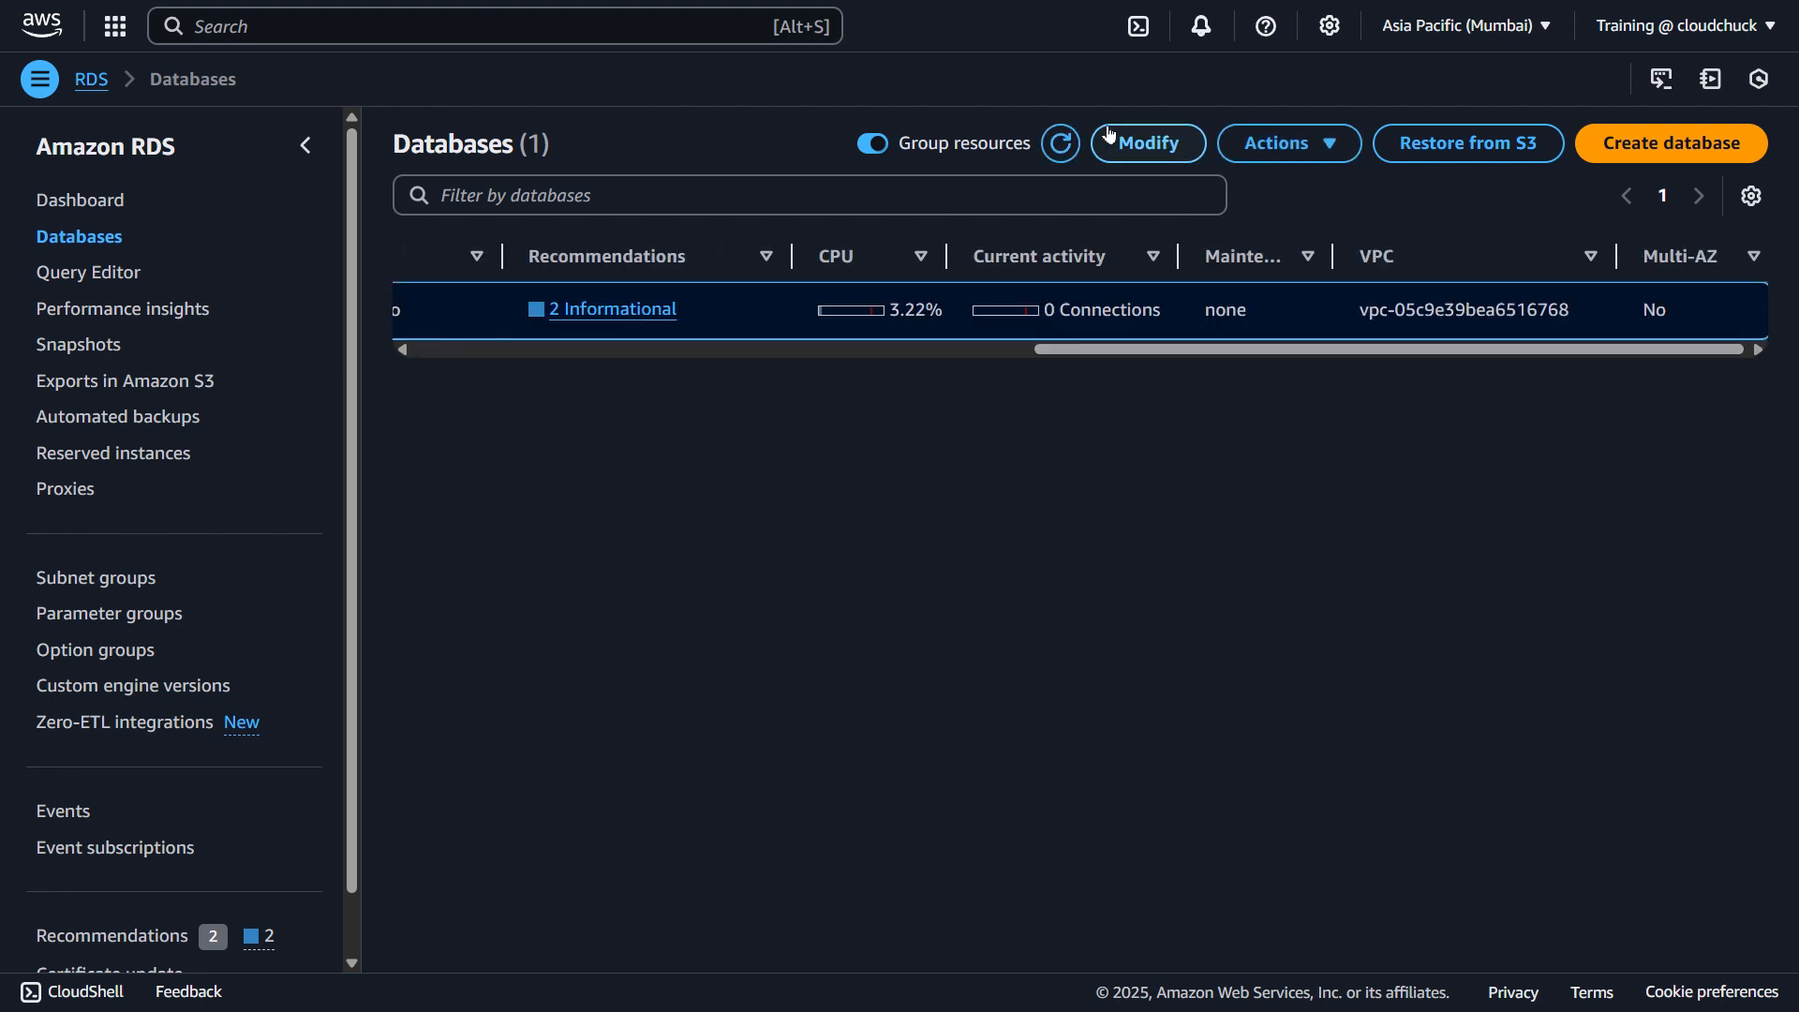
# - Open the modification form for database-1 and review its credentials, instance class, storage, connectivity, monitoring, backup and maintenance settings
pyautogui.click(1110, 142)
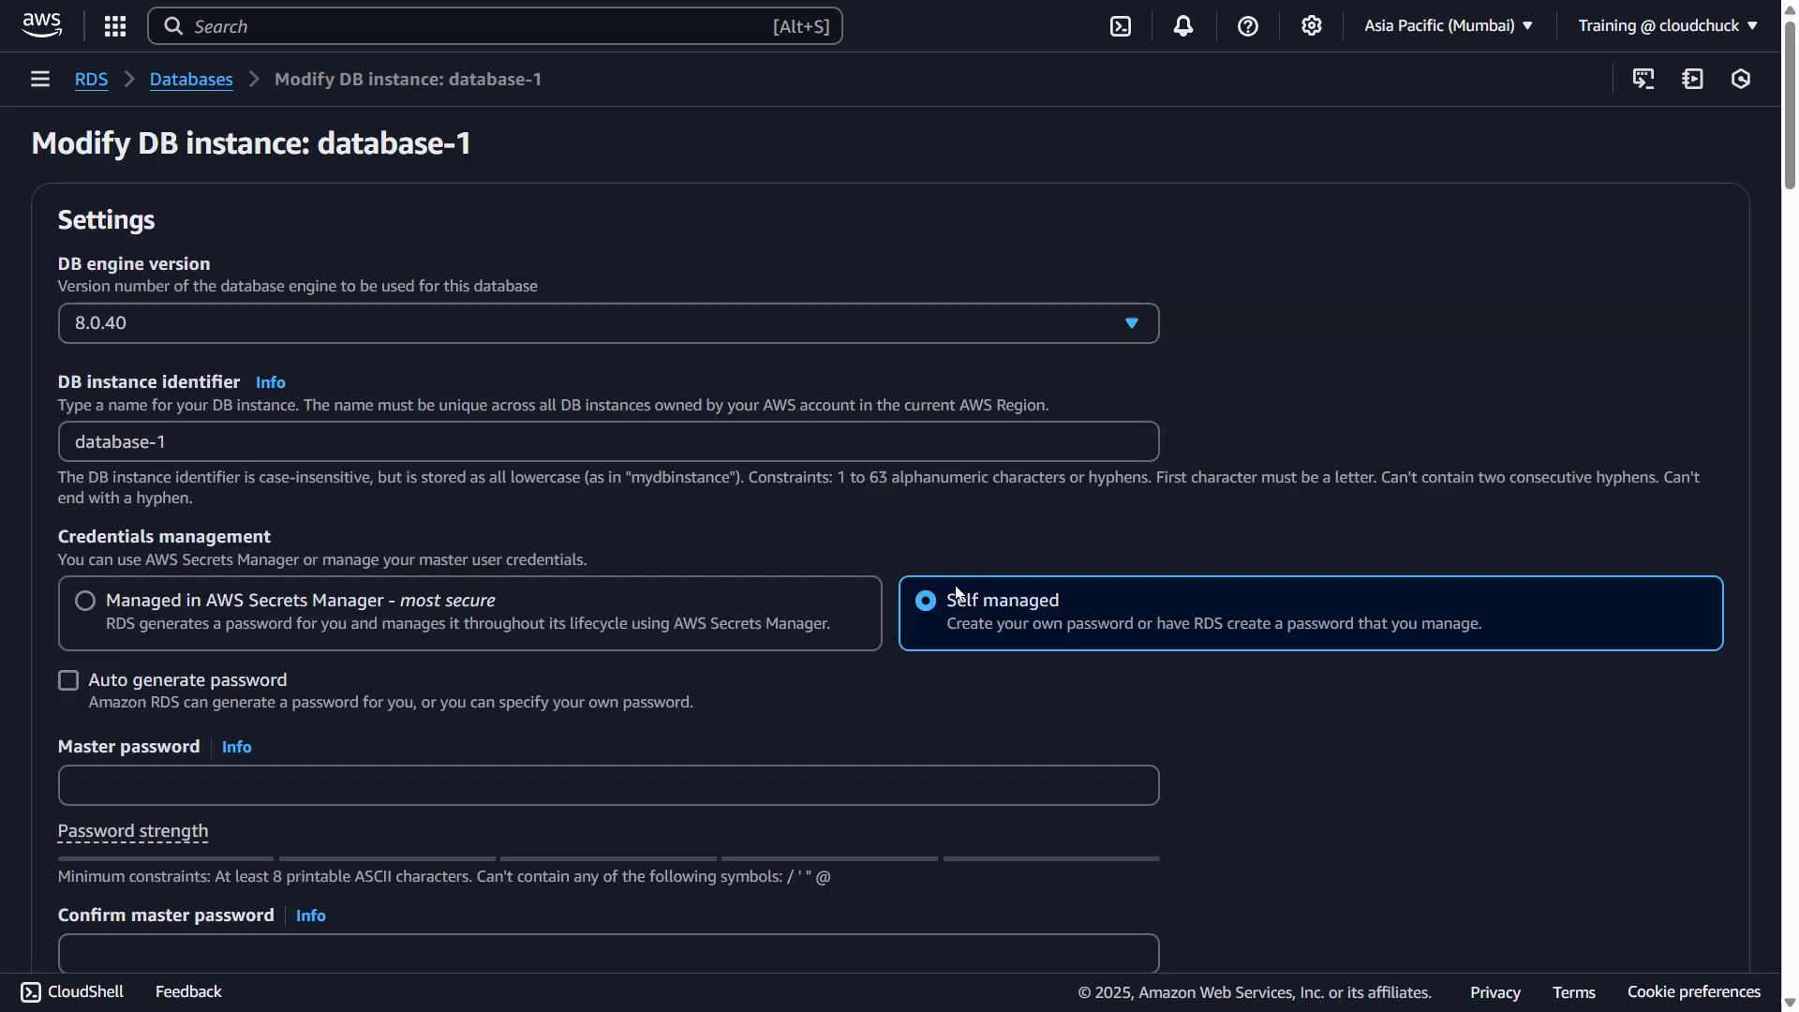
pyautogui.scroll(-10, 936, 813)
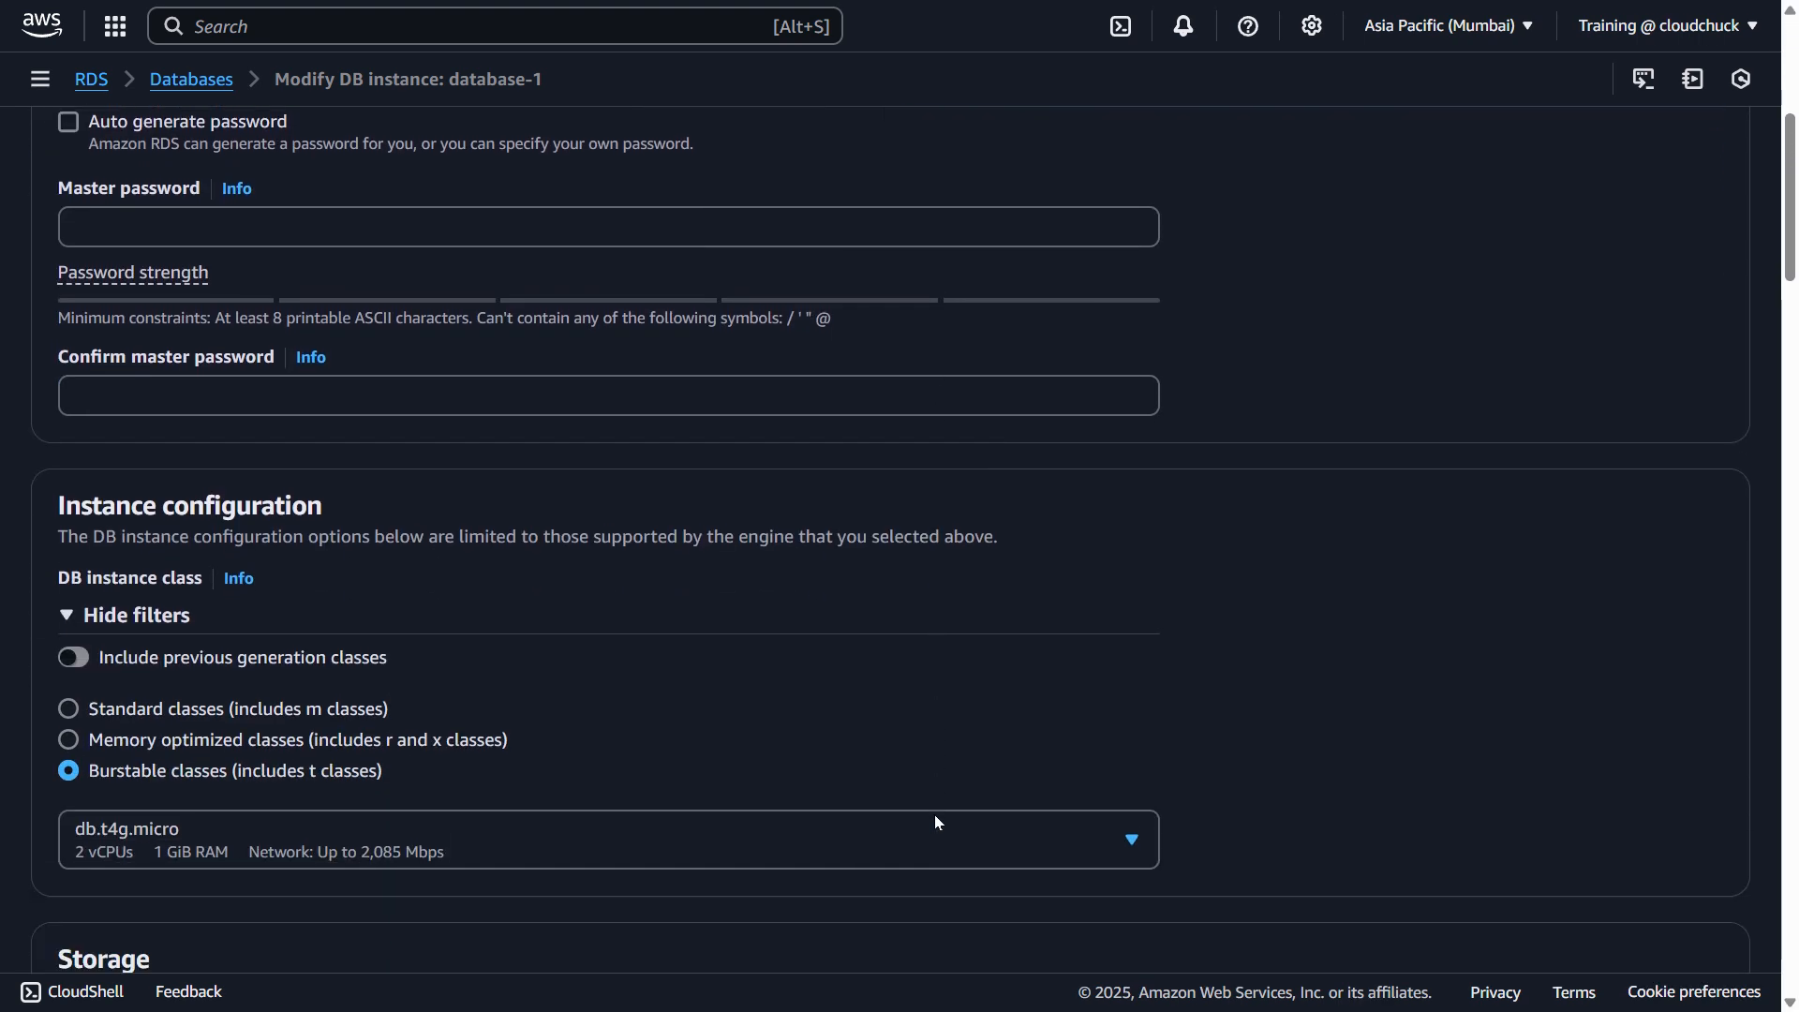
pyautogui.scroll(-6, 936, 822)
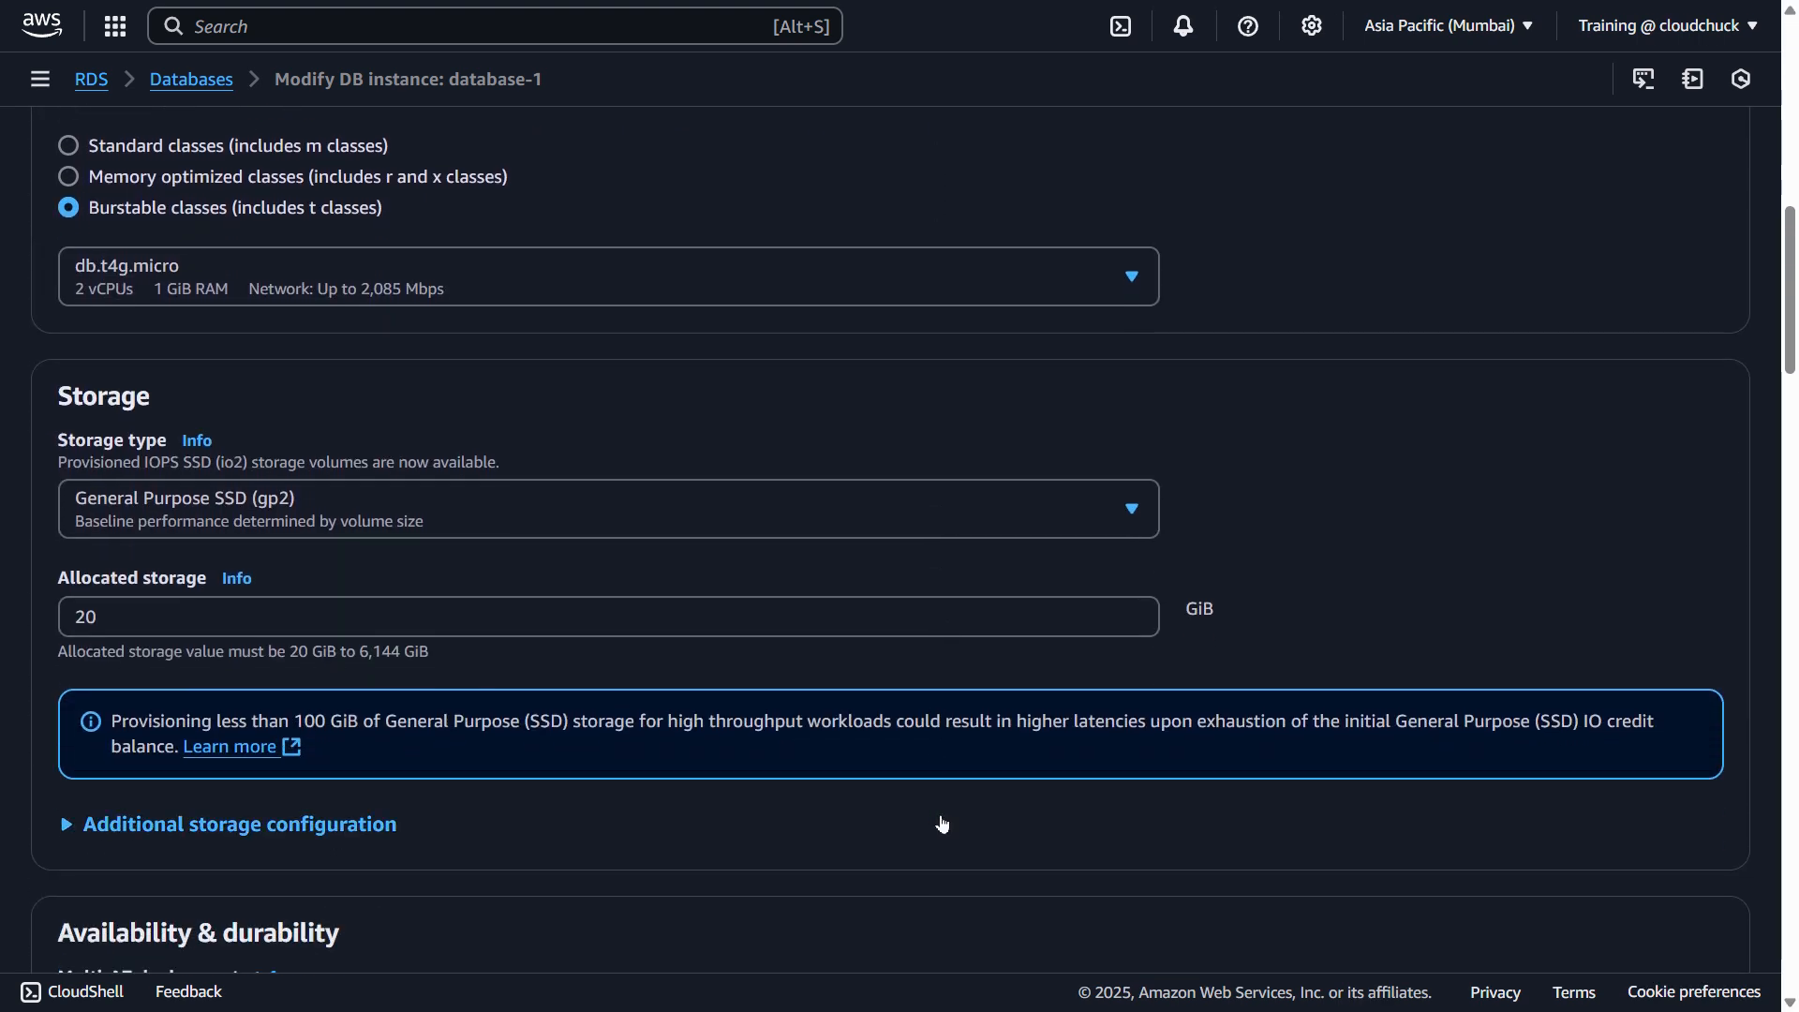
pyautogui.scroll(-10, 943, 825)
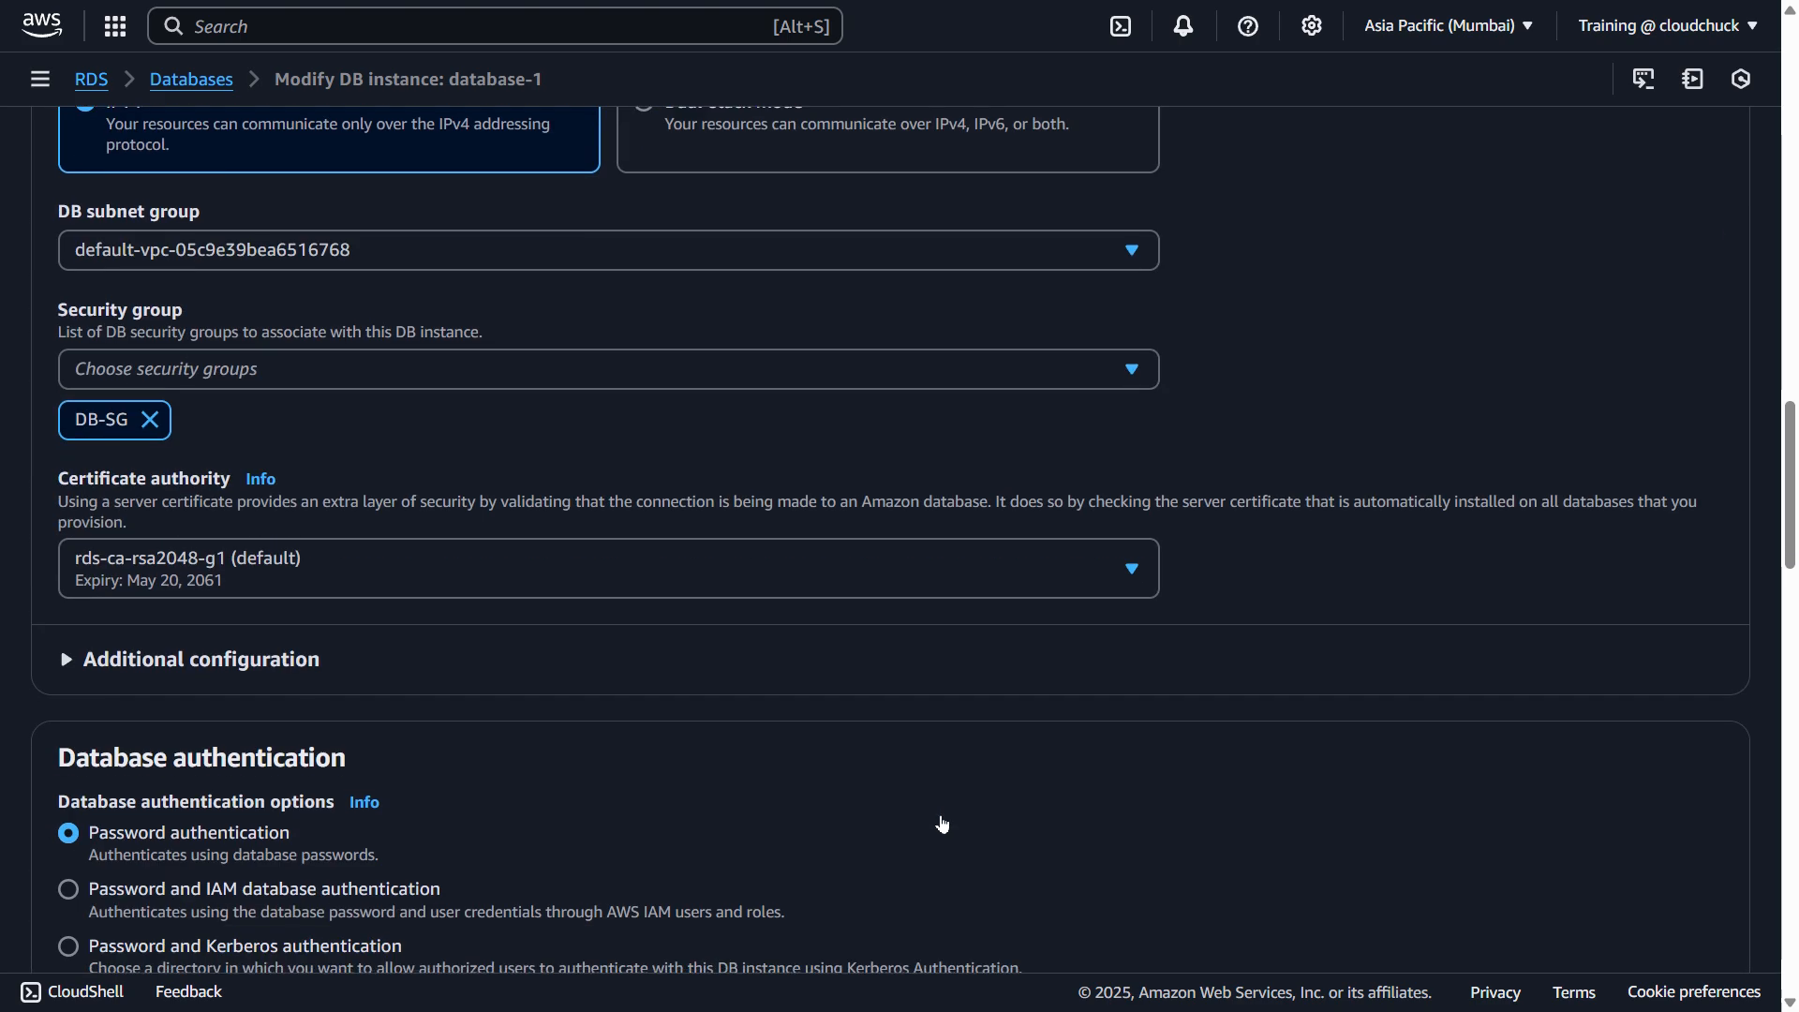
pyautogui.scroll(-9, 943, 825)
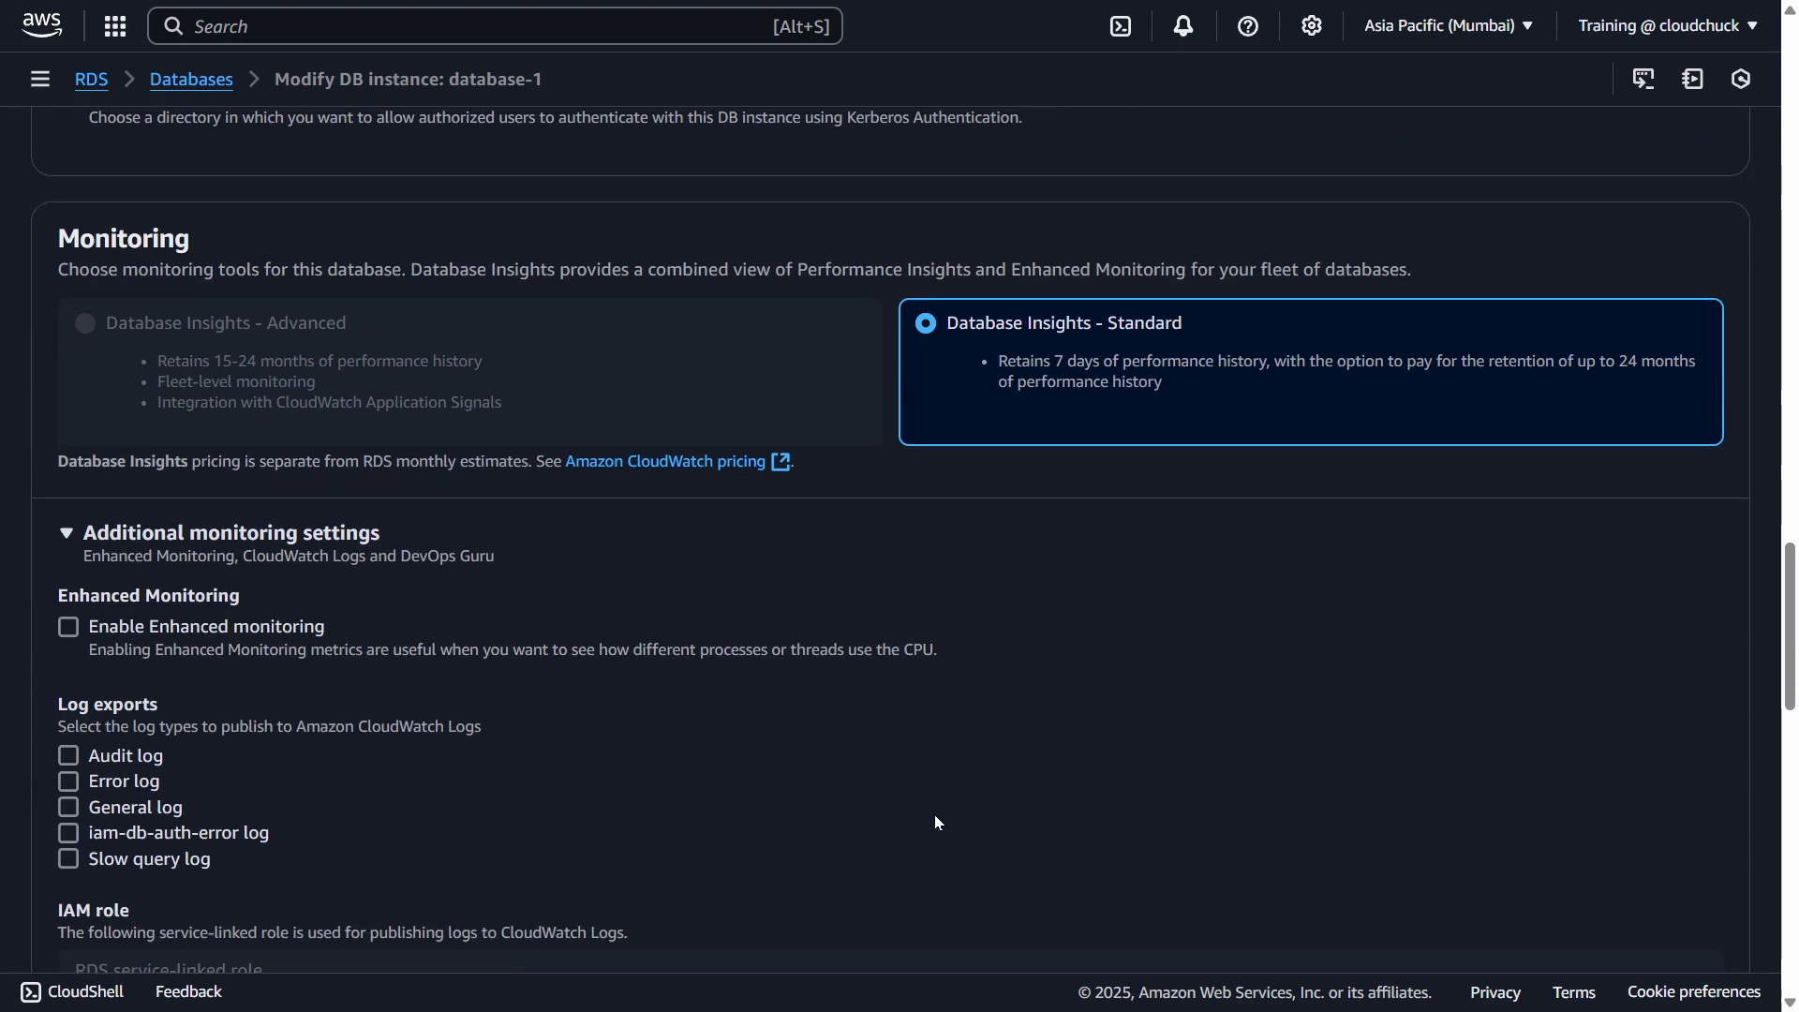
pyautogui.scroll(-12, 938, 822)
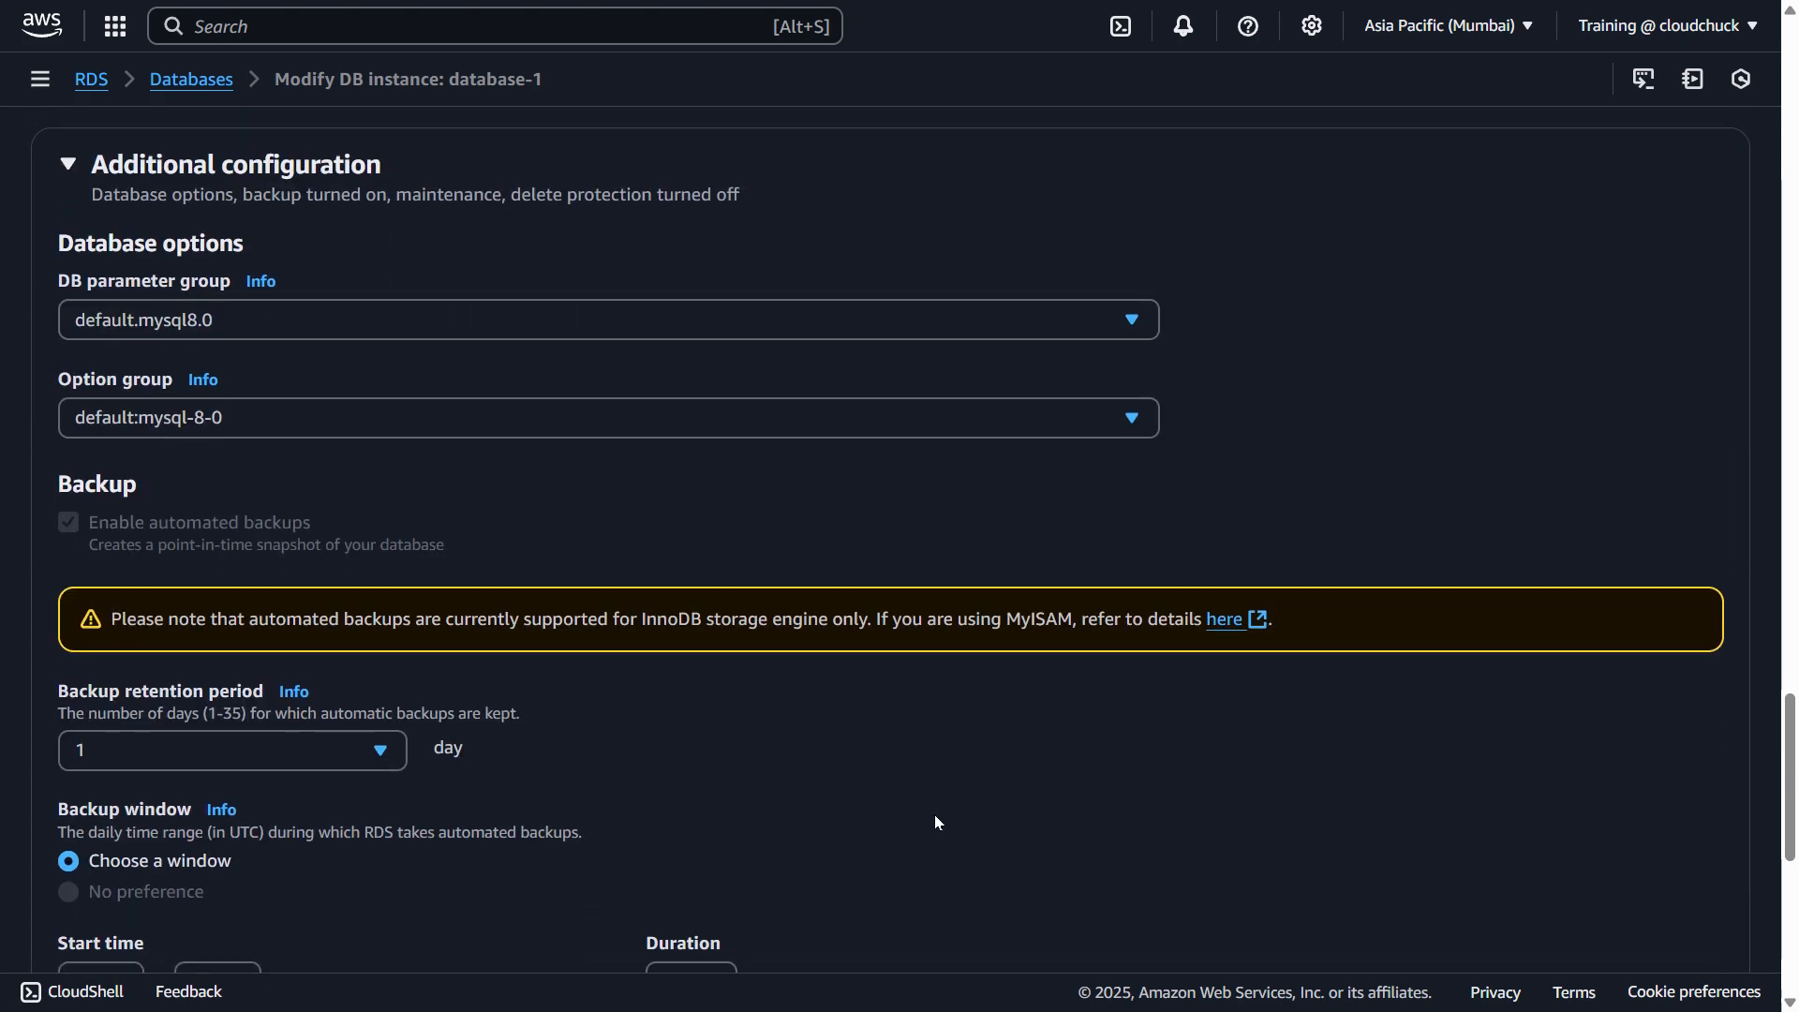
pyautogui.scroll(-3, 938, 823)
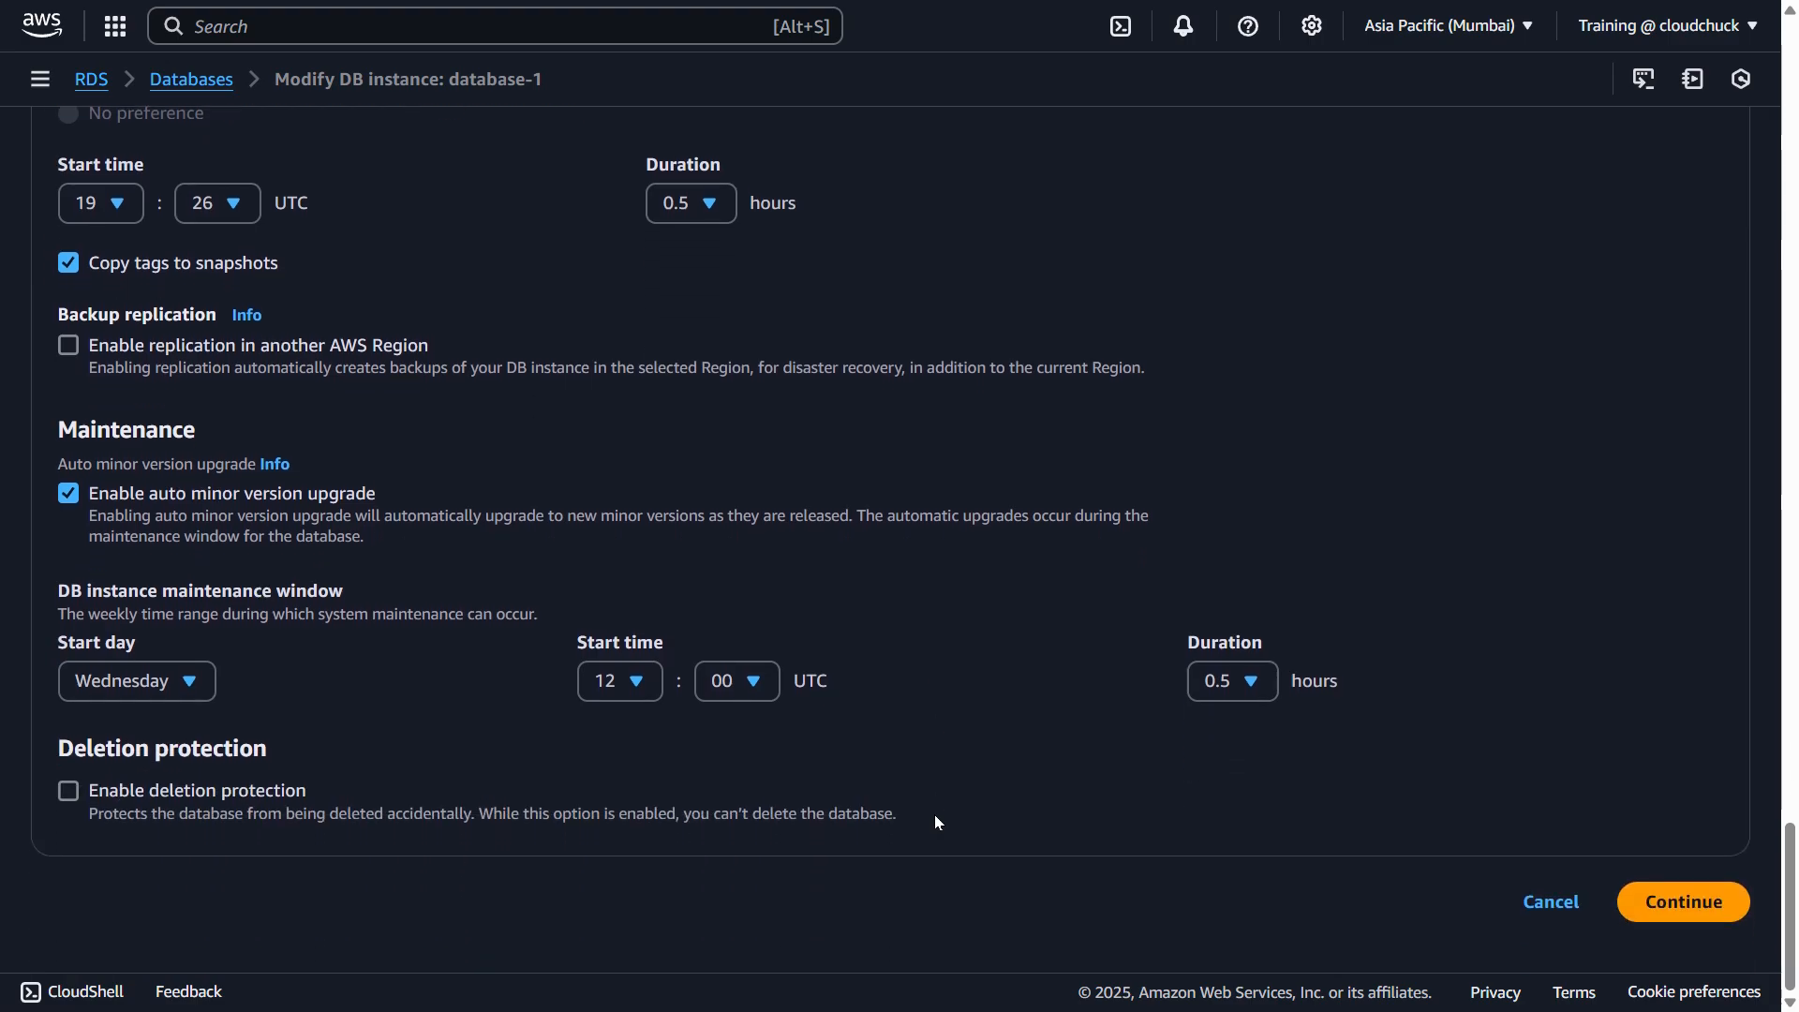
pyautogui.scroll(20, 936, 814)
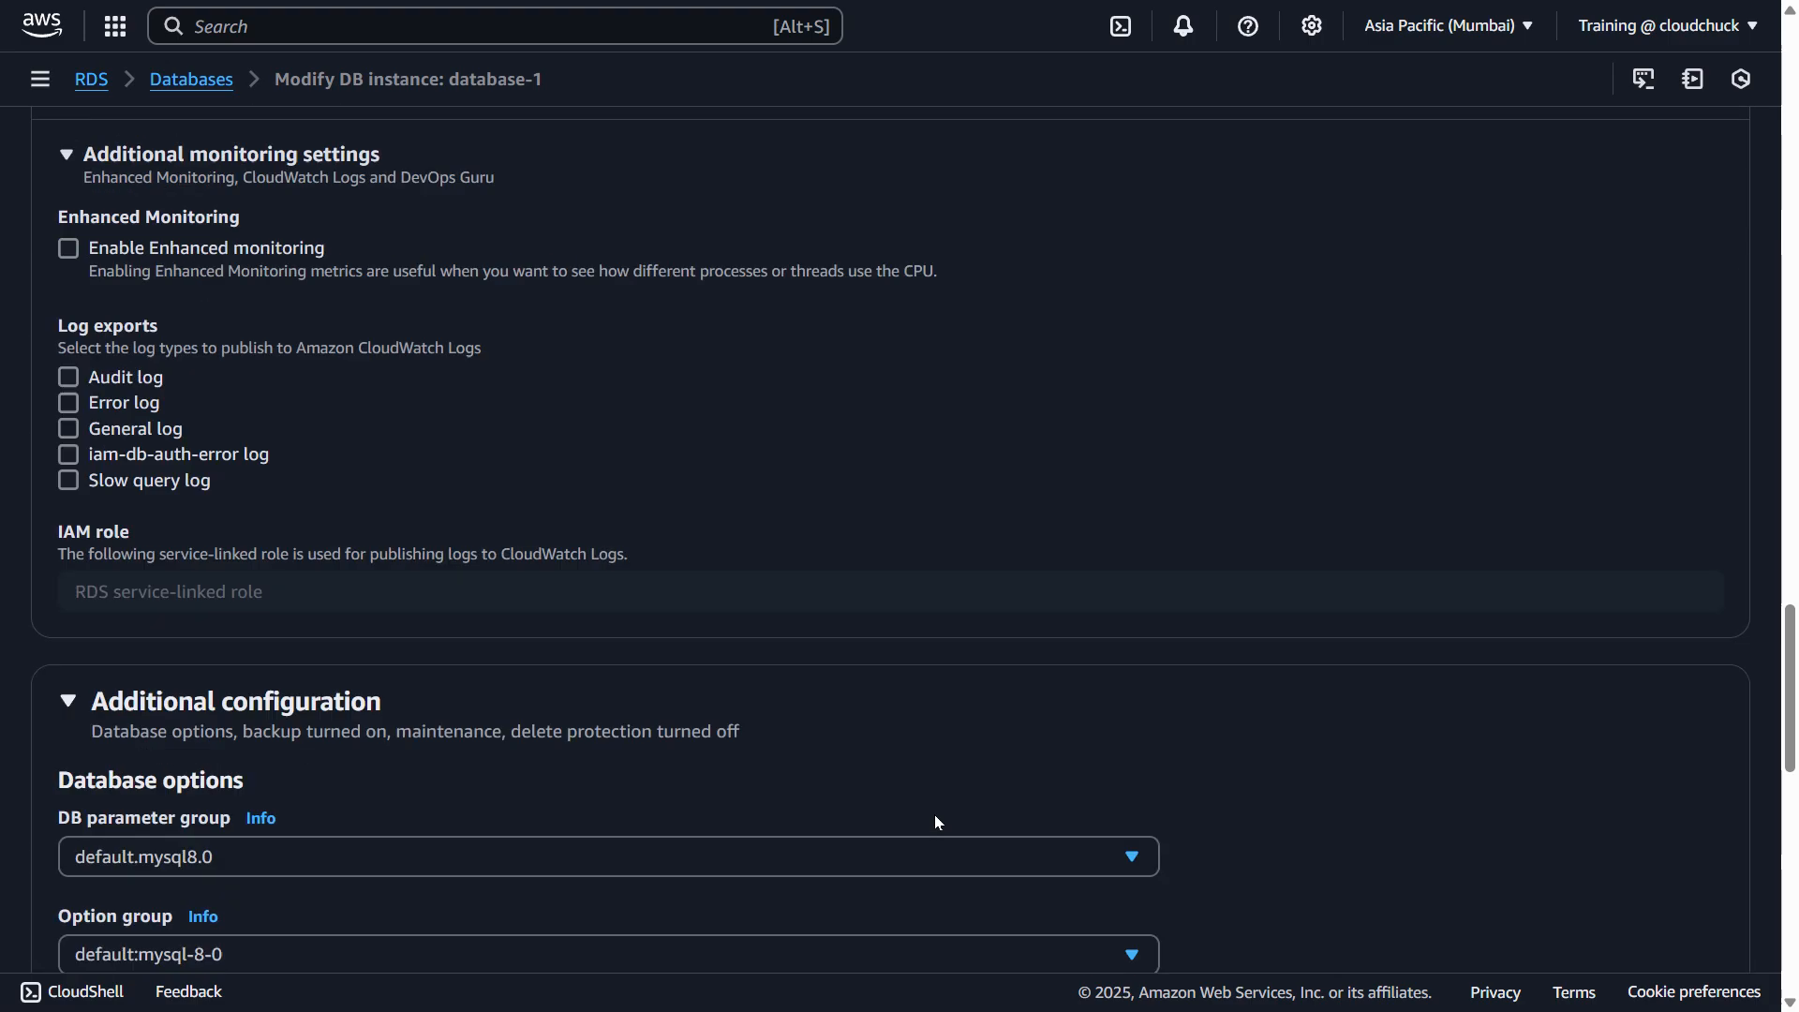
pyautogui.scroll(3, 935, 813)
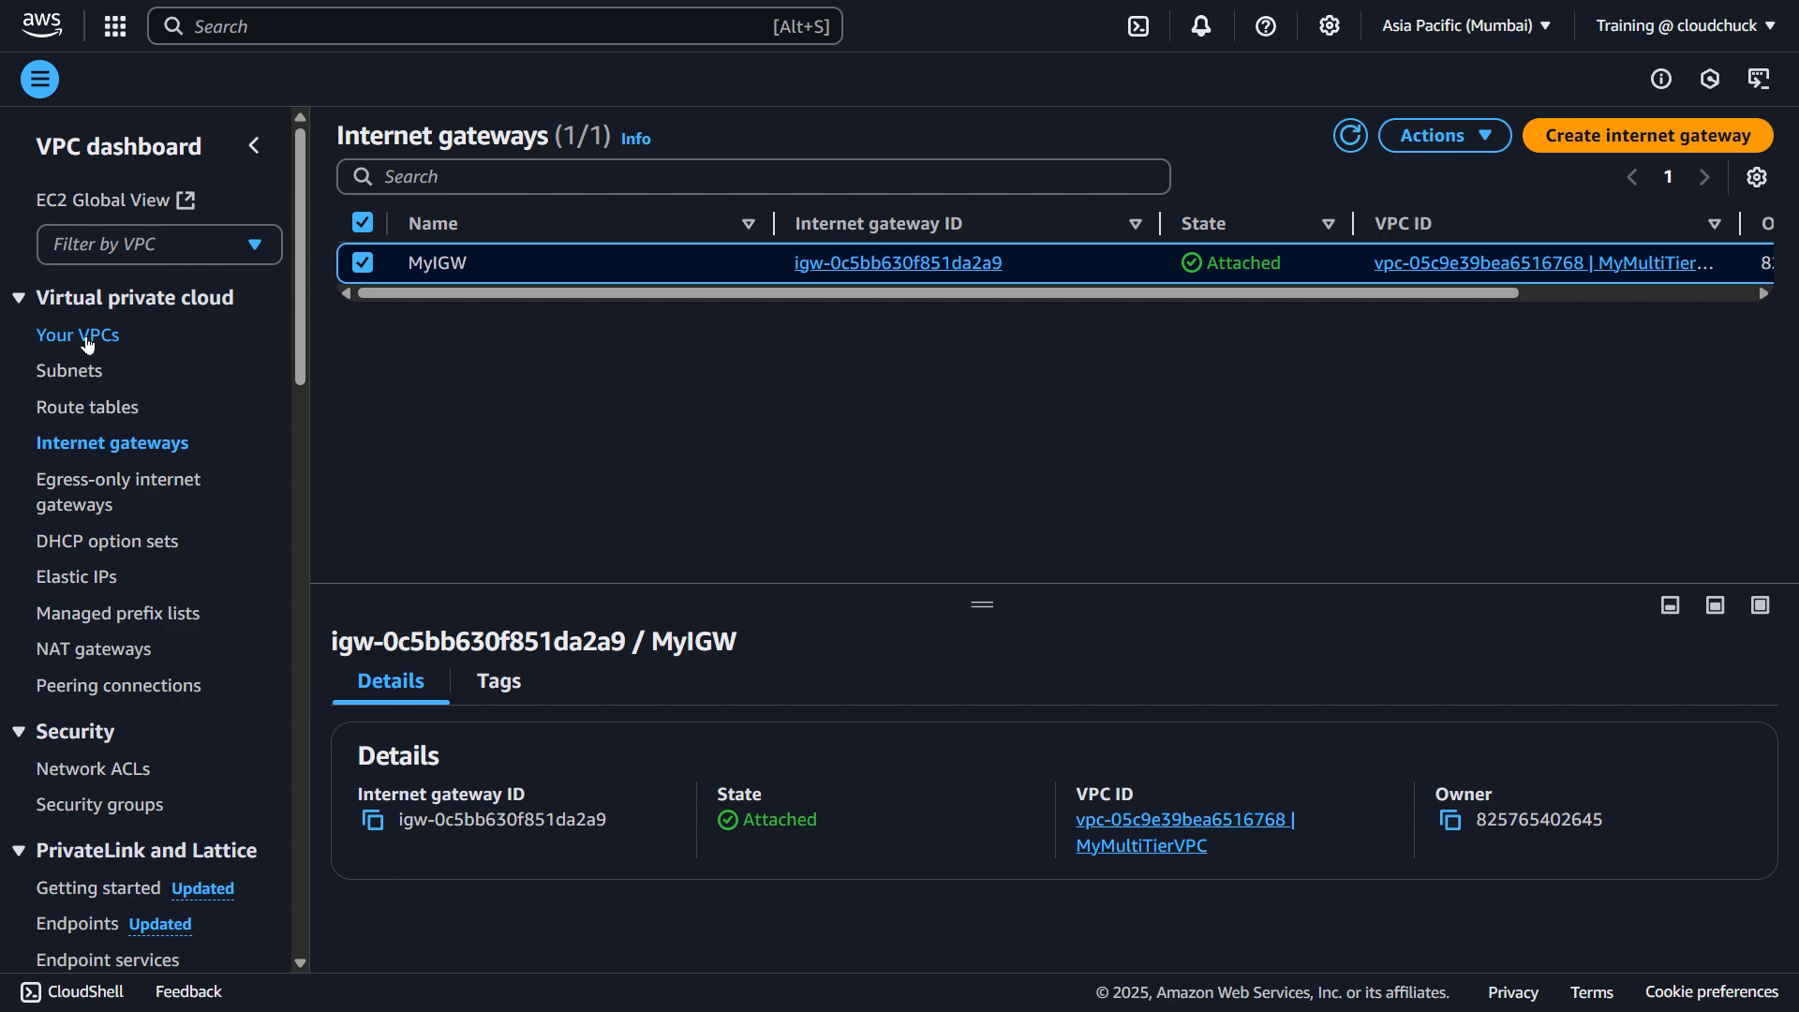
# - Search the AWS services for "ec2" and open the EC2 service
pyautogui.click(94, 200)
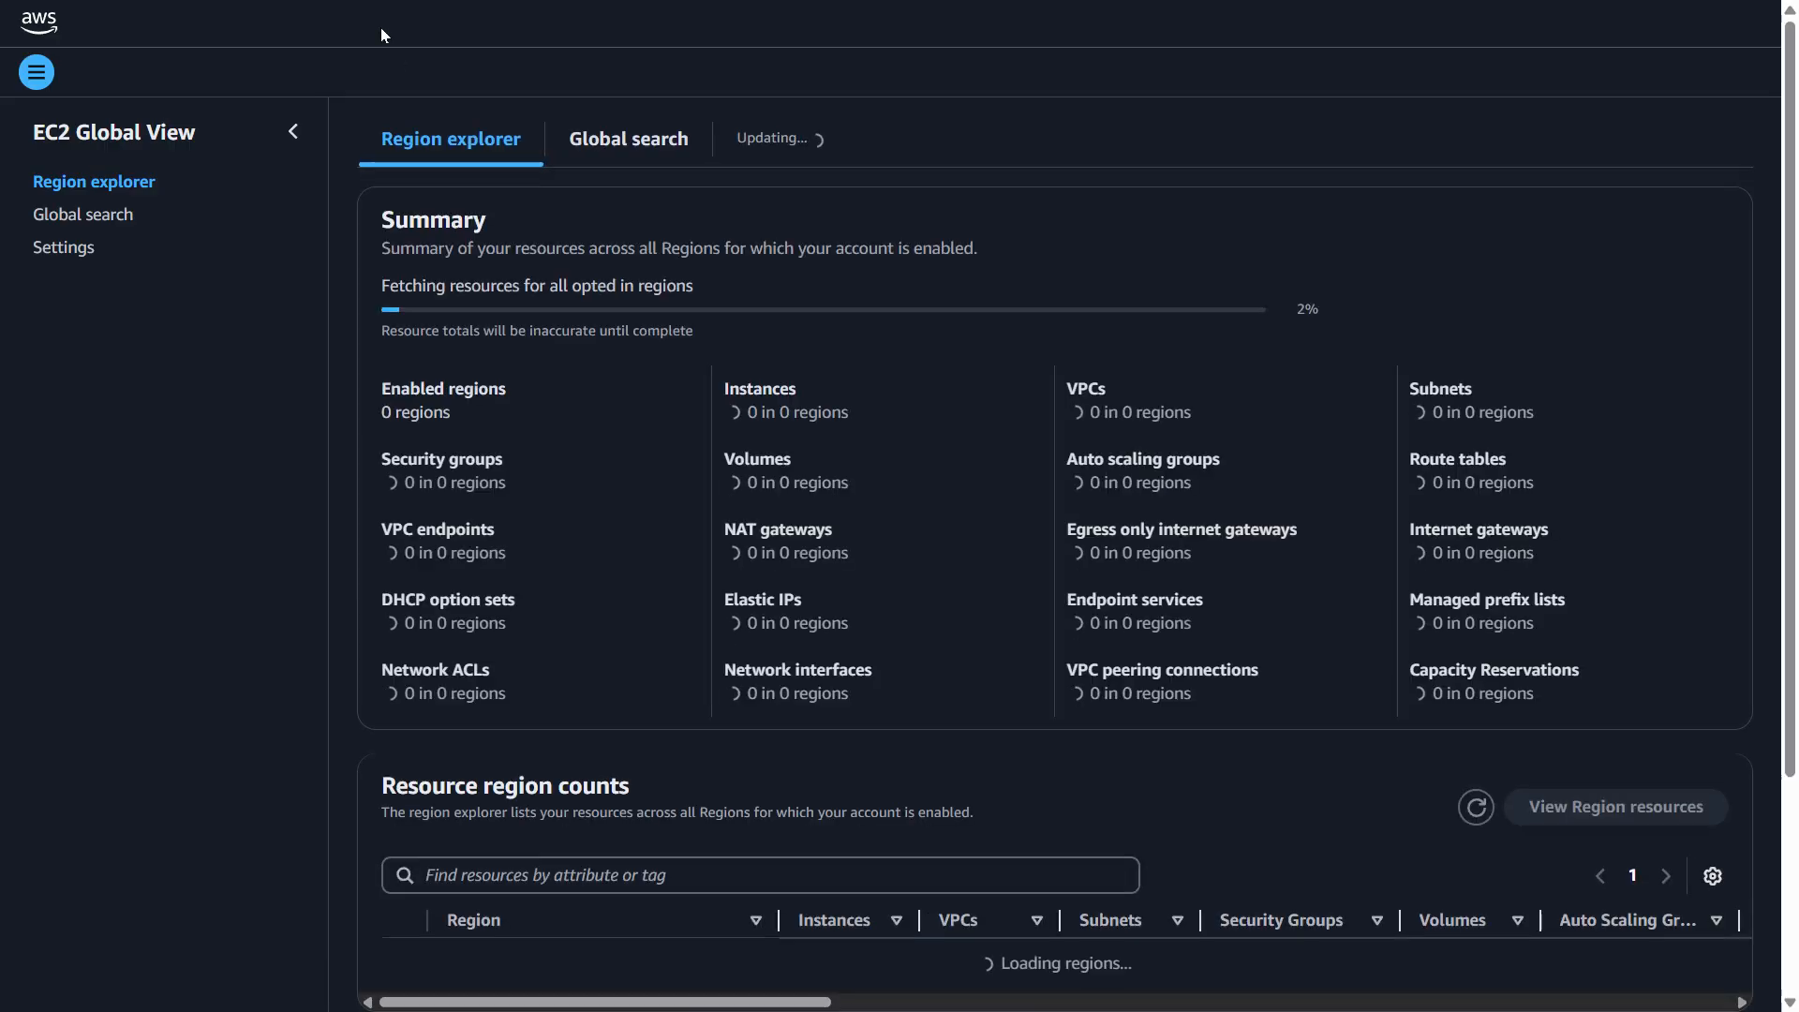
pyautogui.click(375, 41)
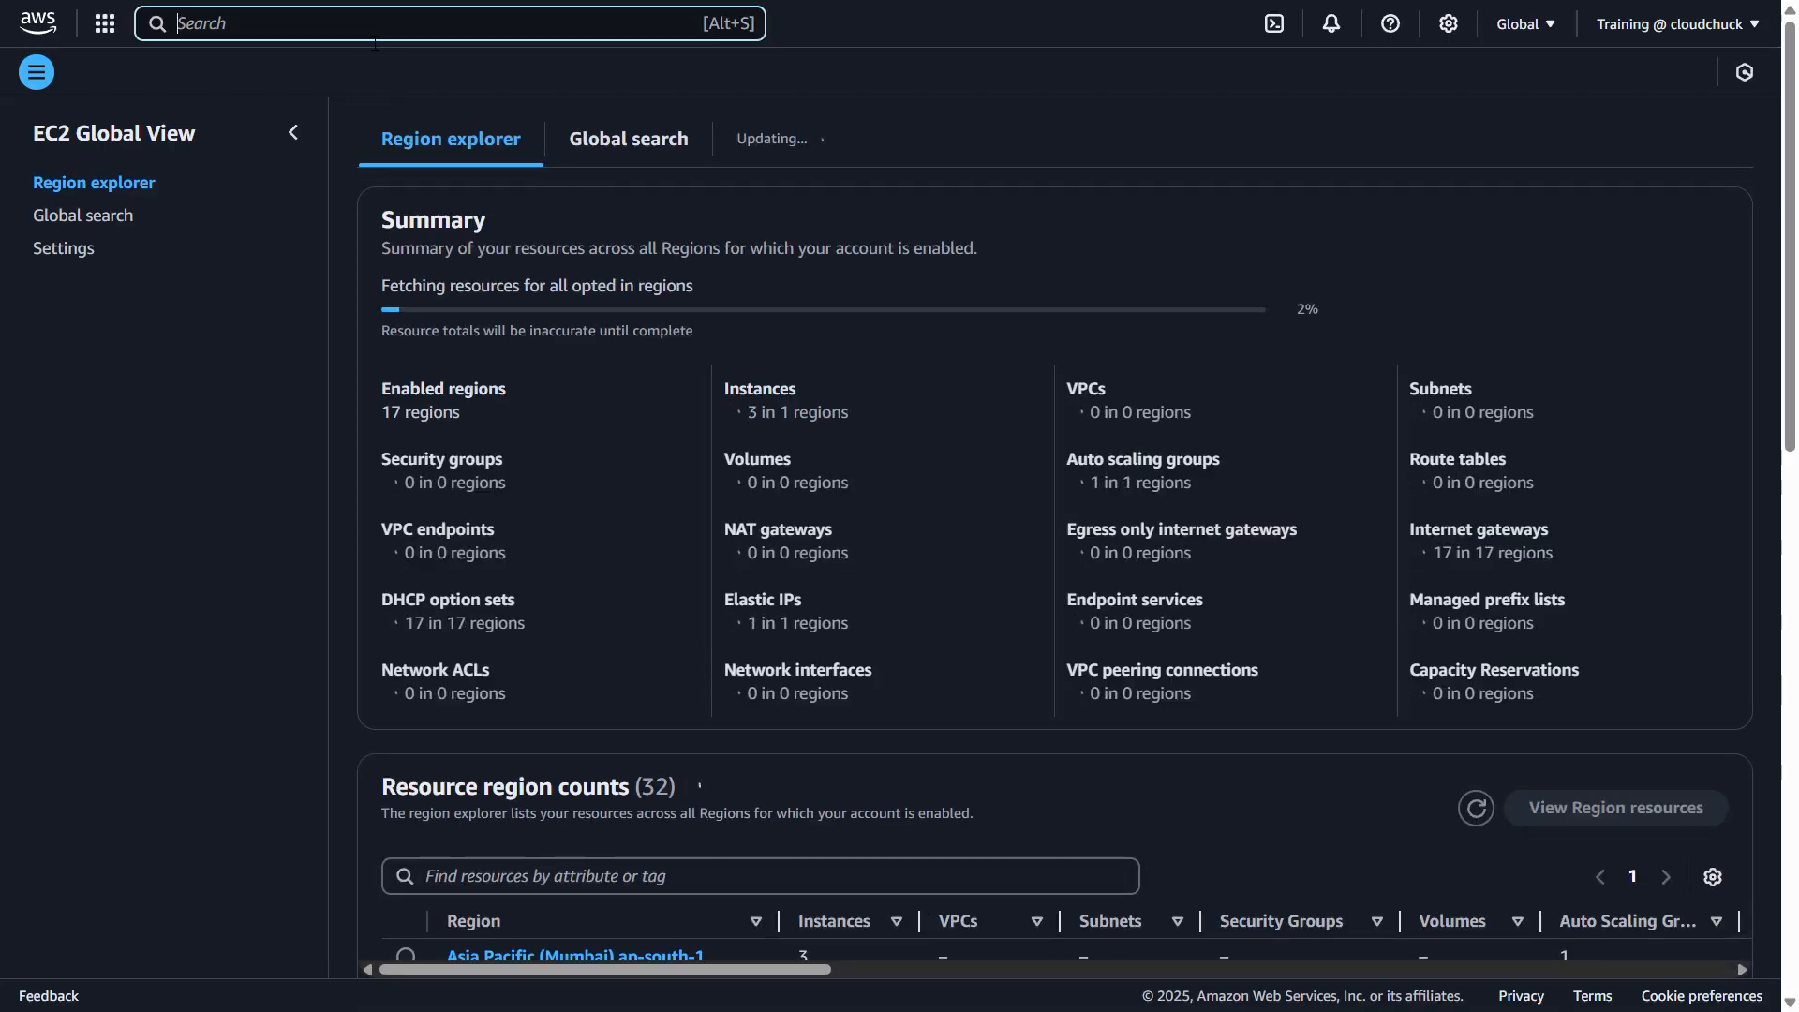
pyautogui.write('ec2')
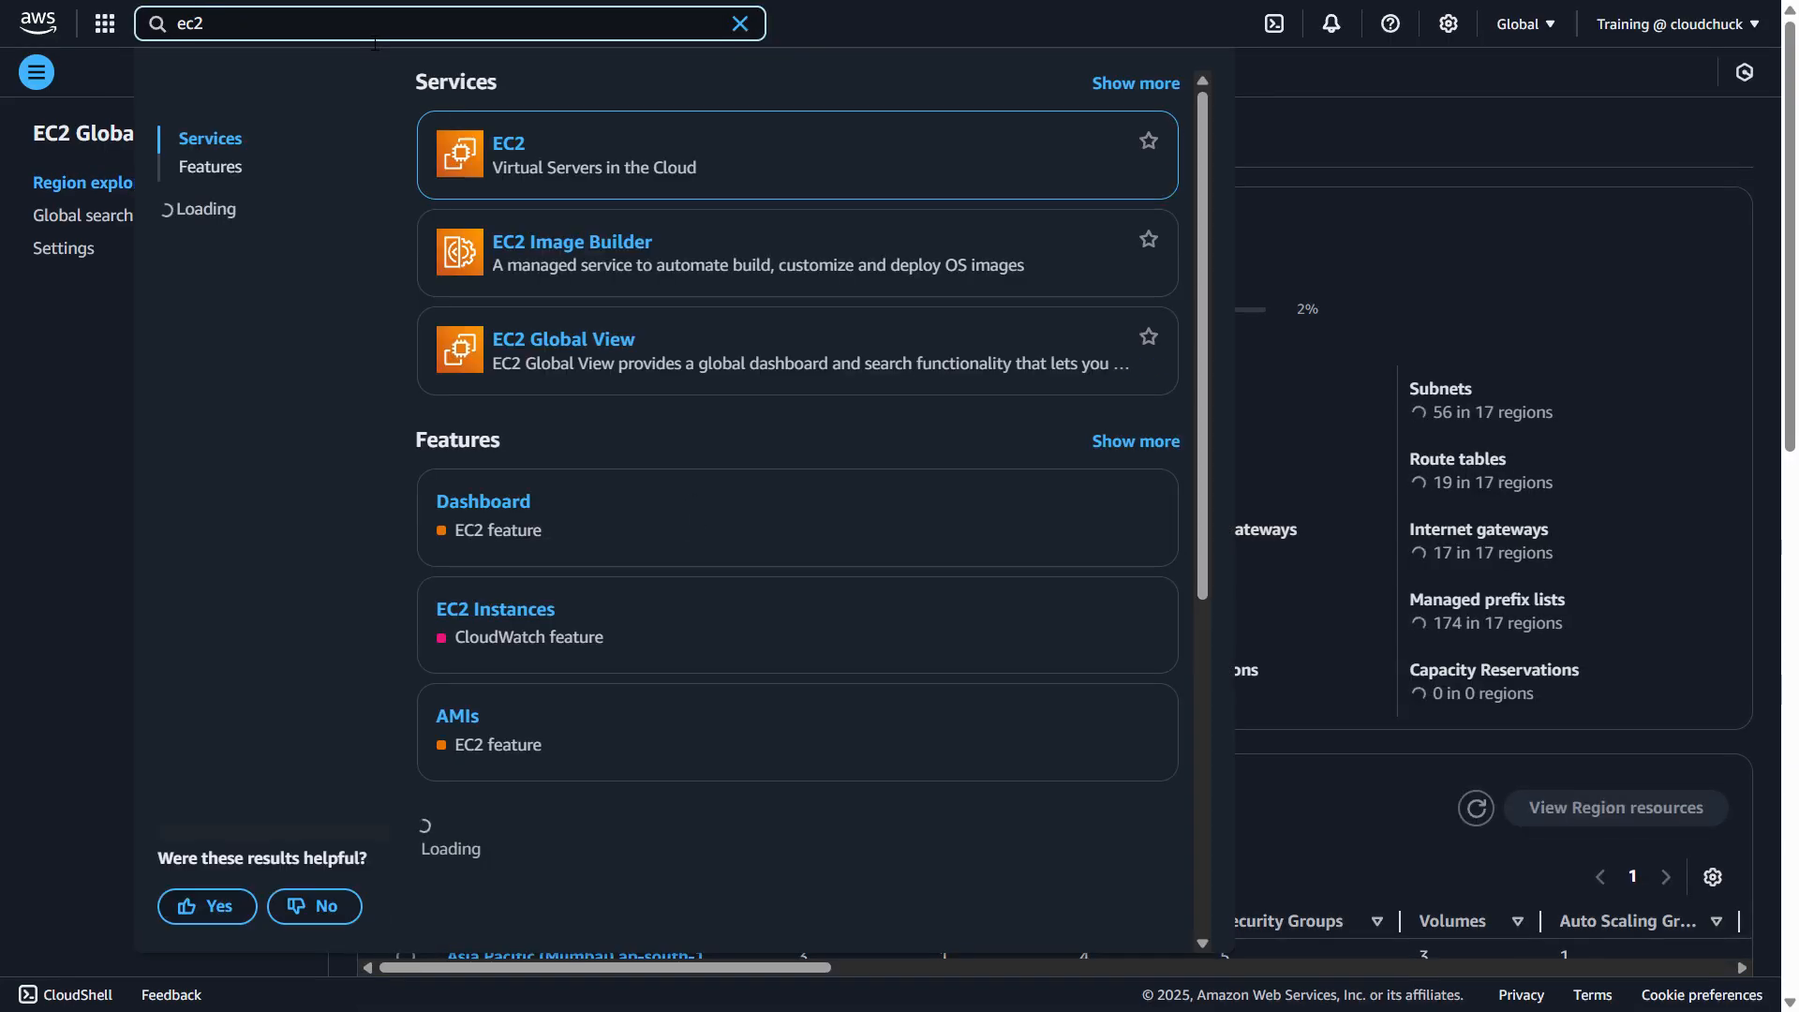
pyautogui.click(506, 142)
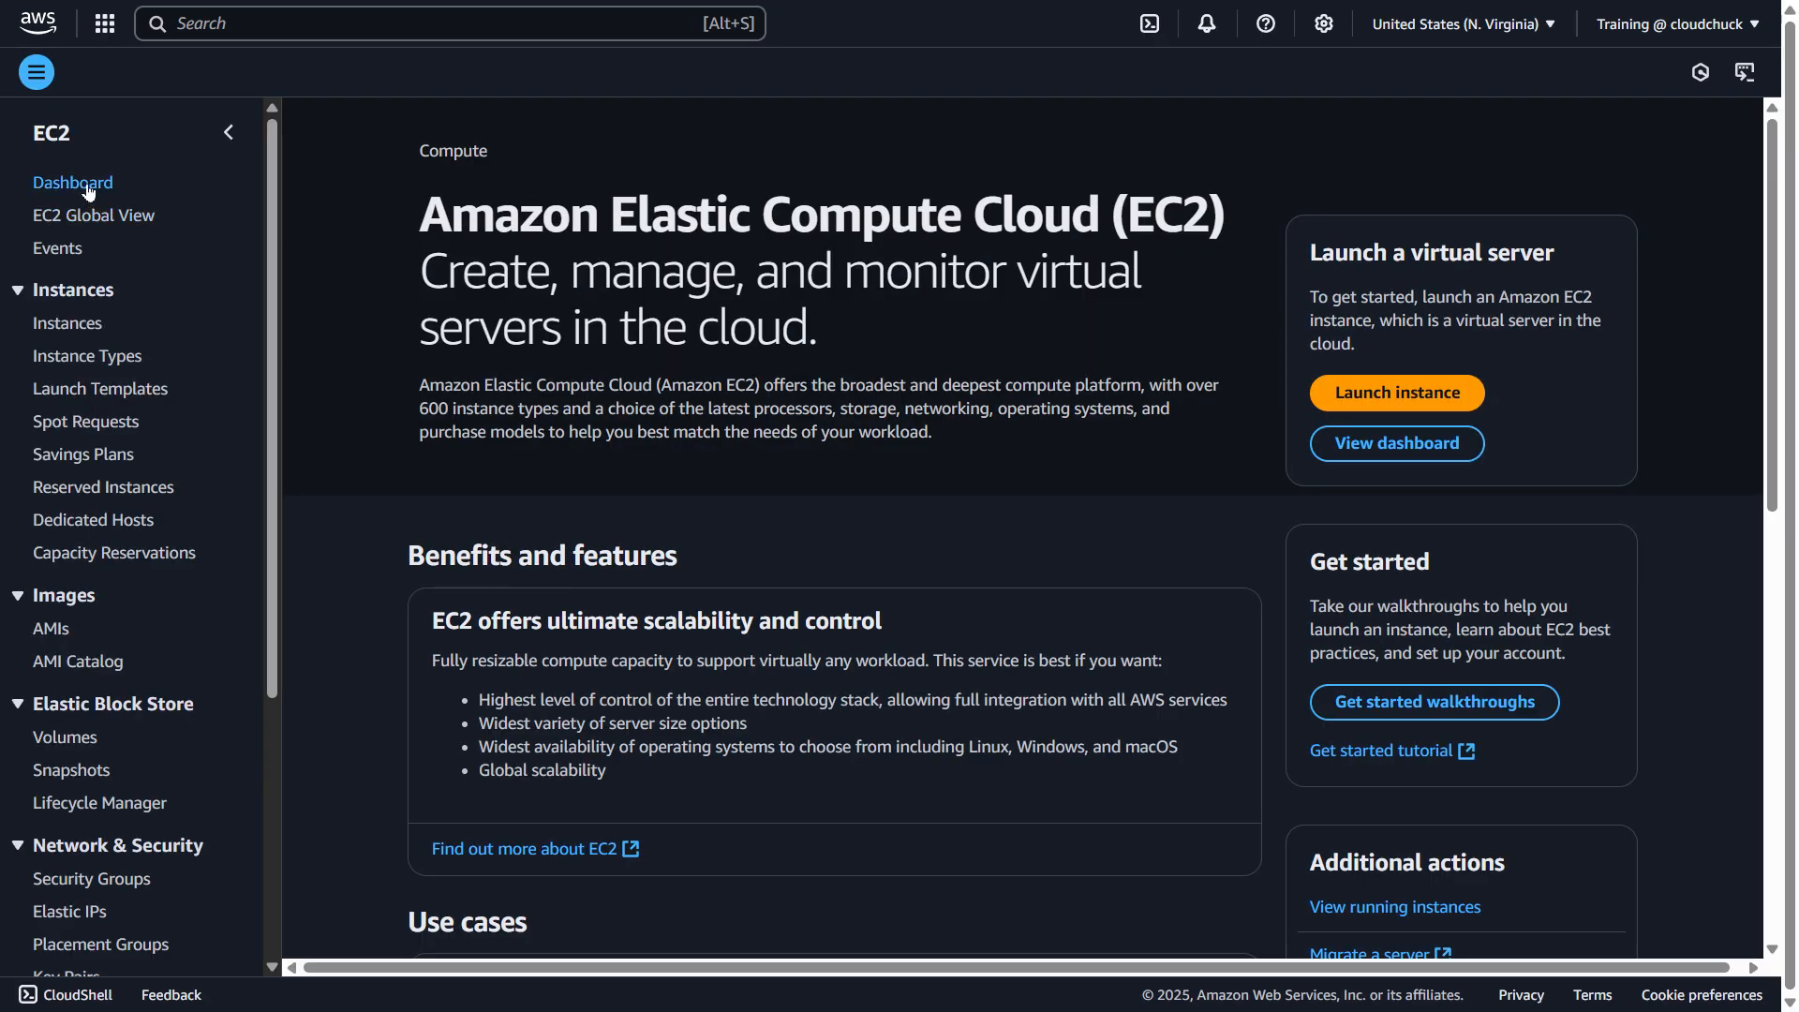
# - List the EC2 instances and switch the region to Asia Pacific (Mumbai), ap-south-1
pyautogui.click(73, 326)
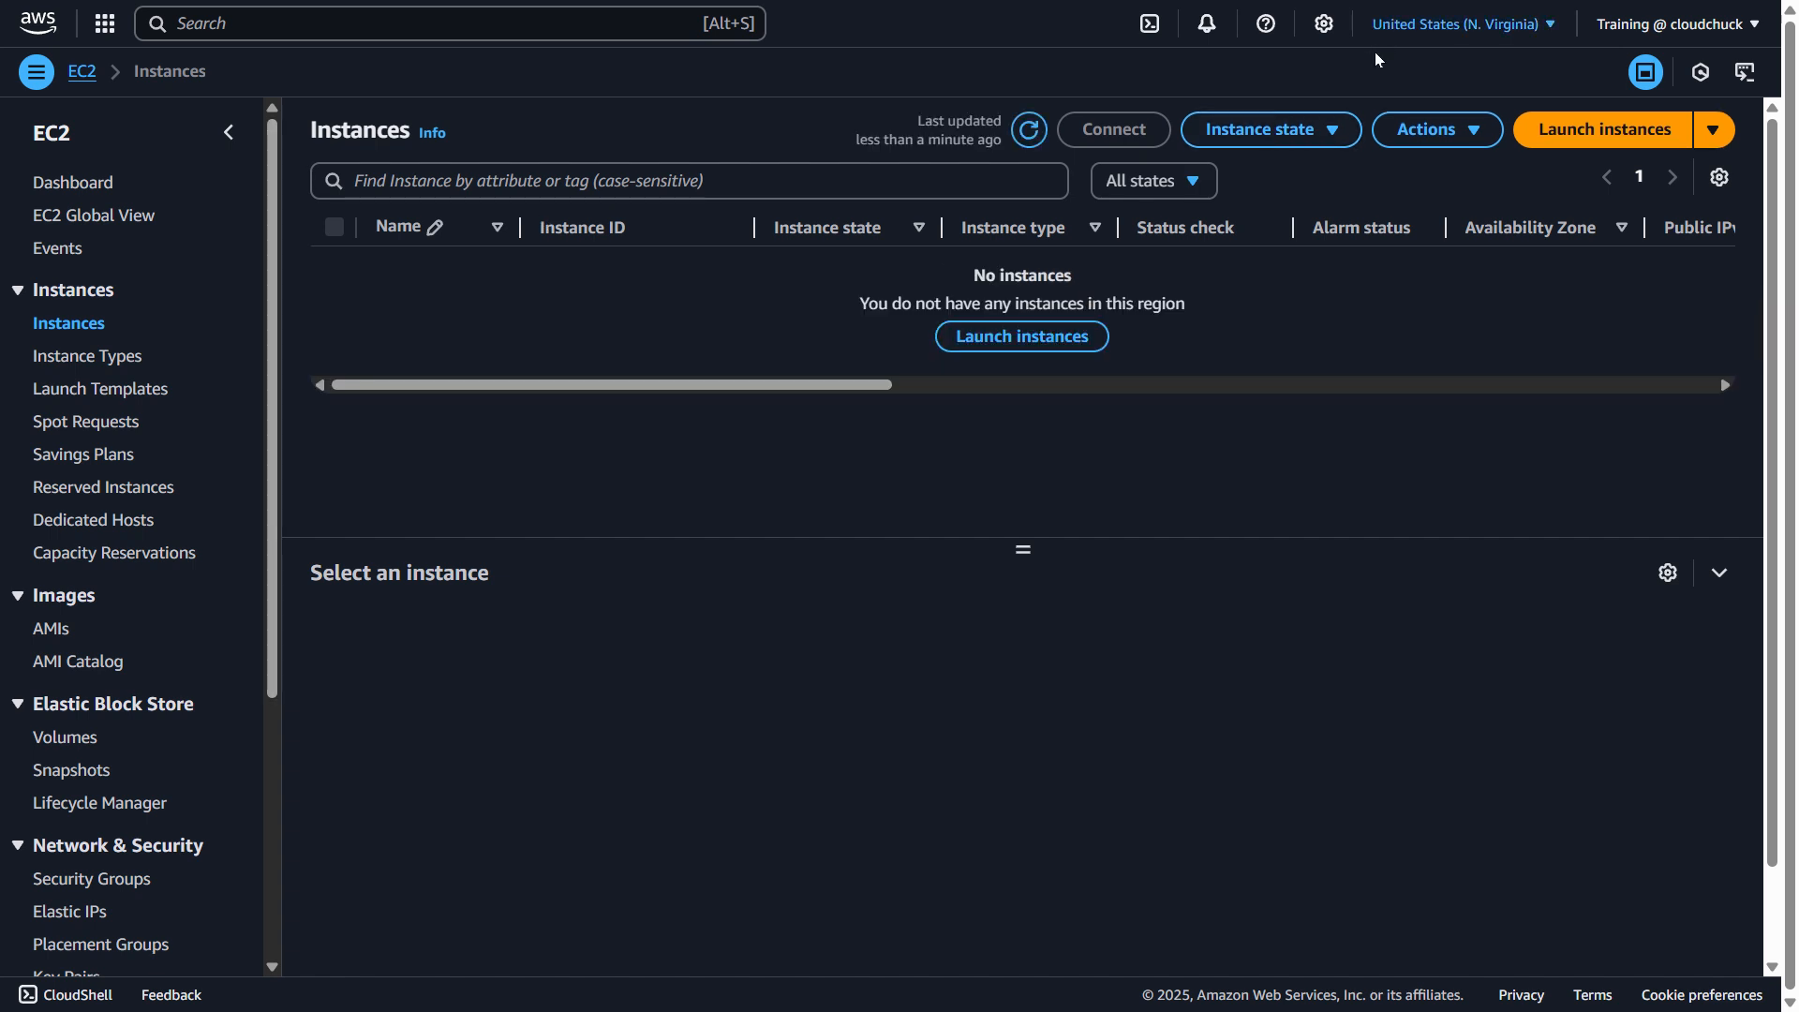
pyautogui.click(1517, 25)
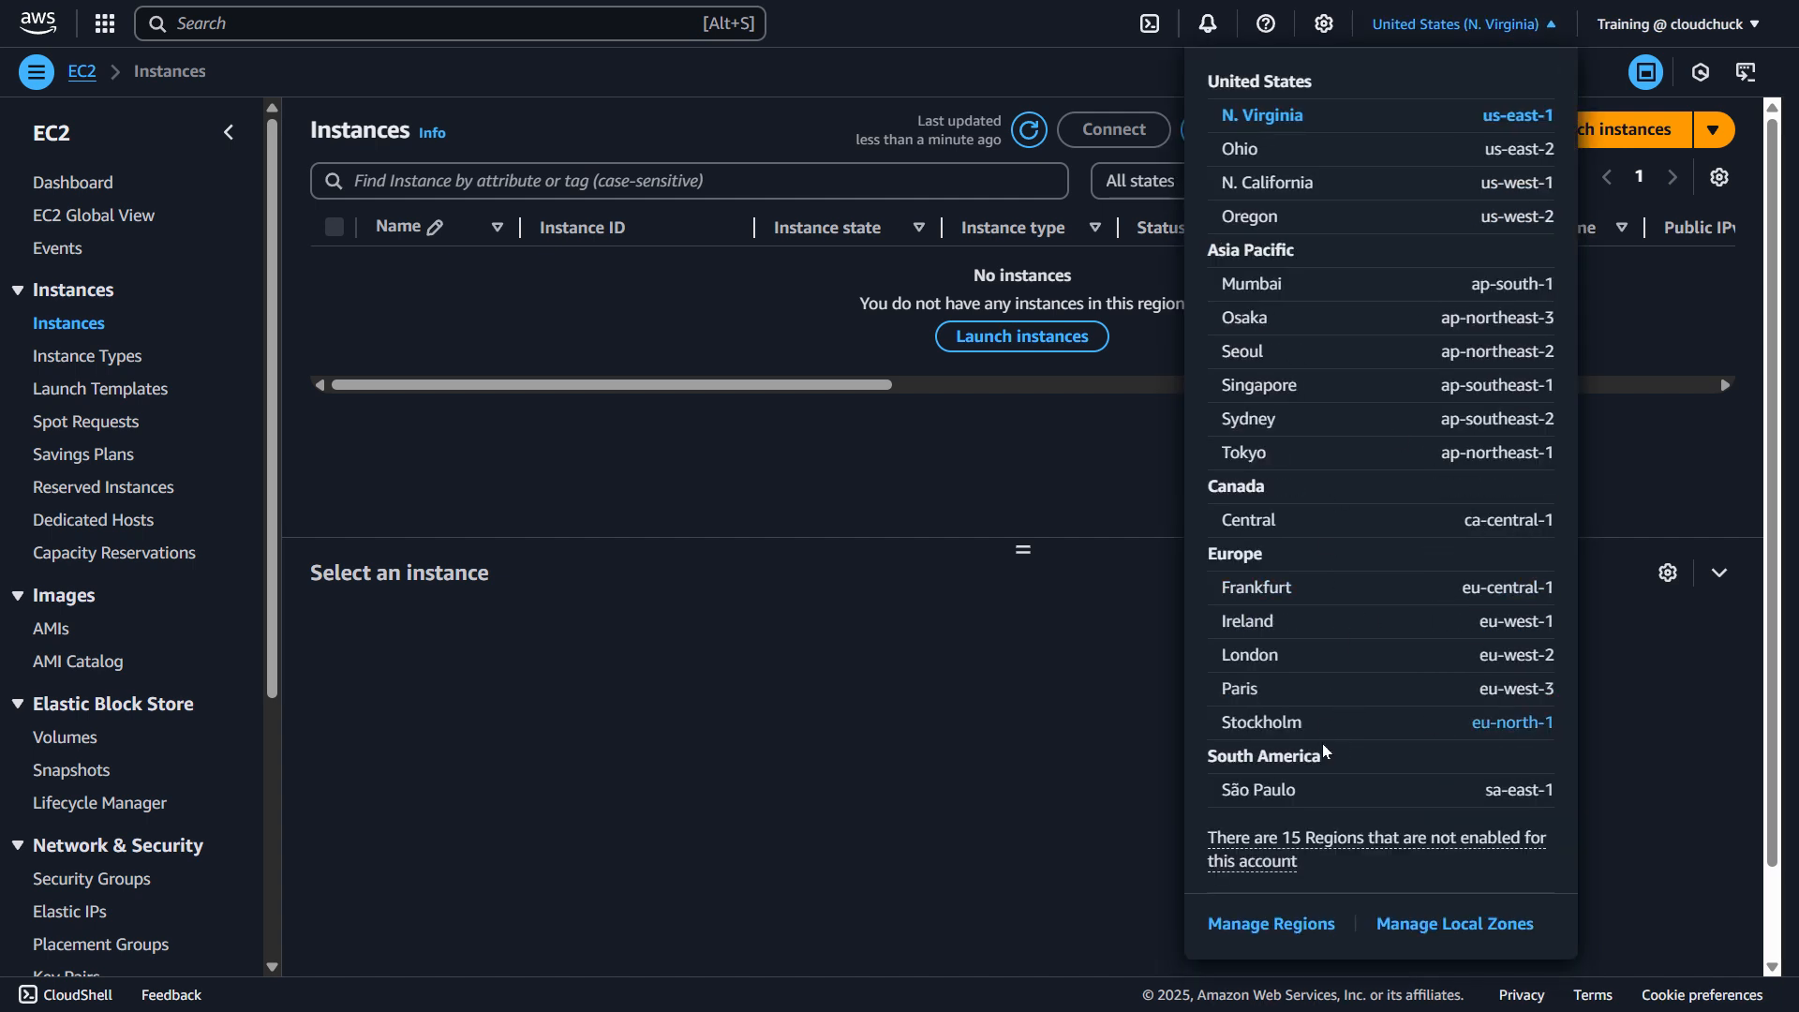
pyautogui.click(1318, 293)
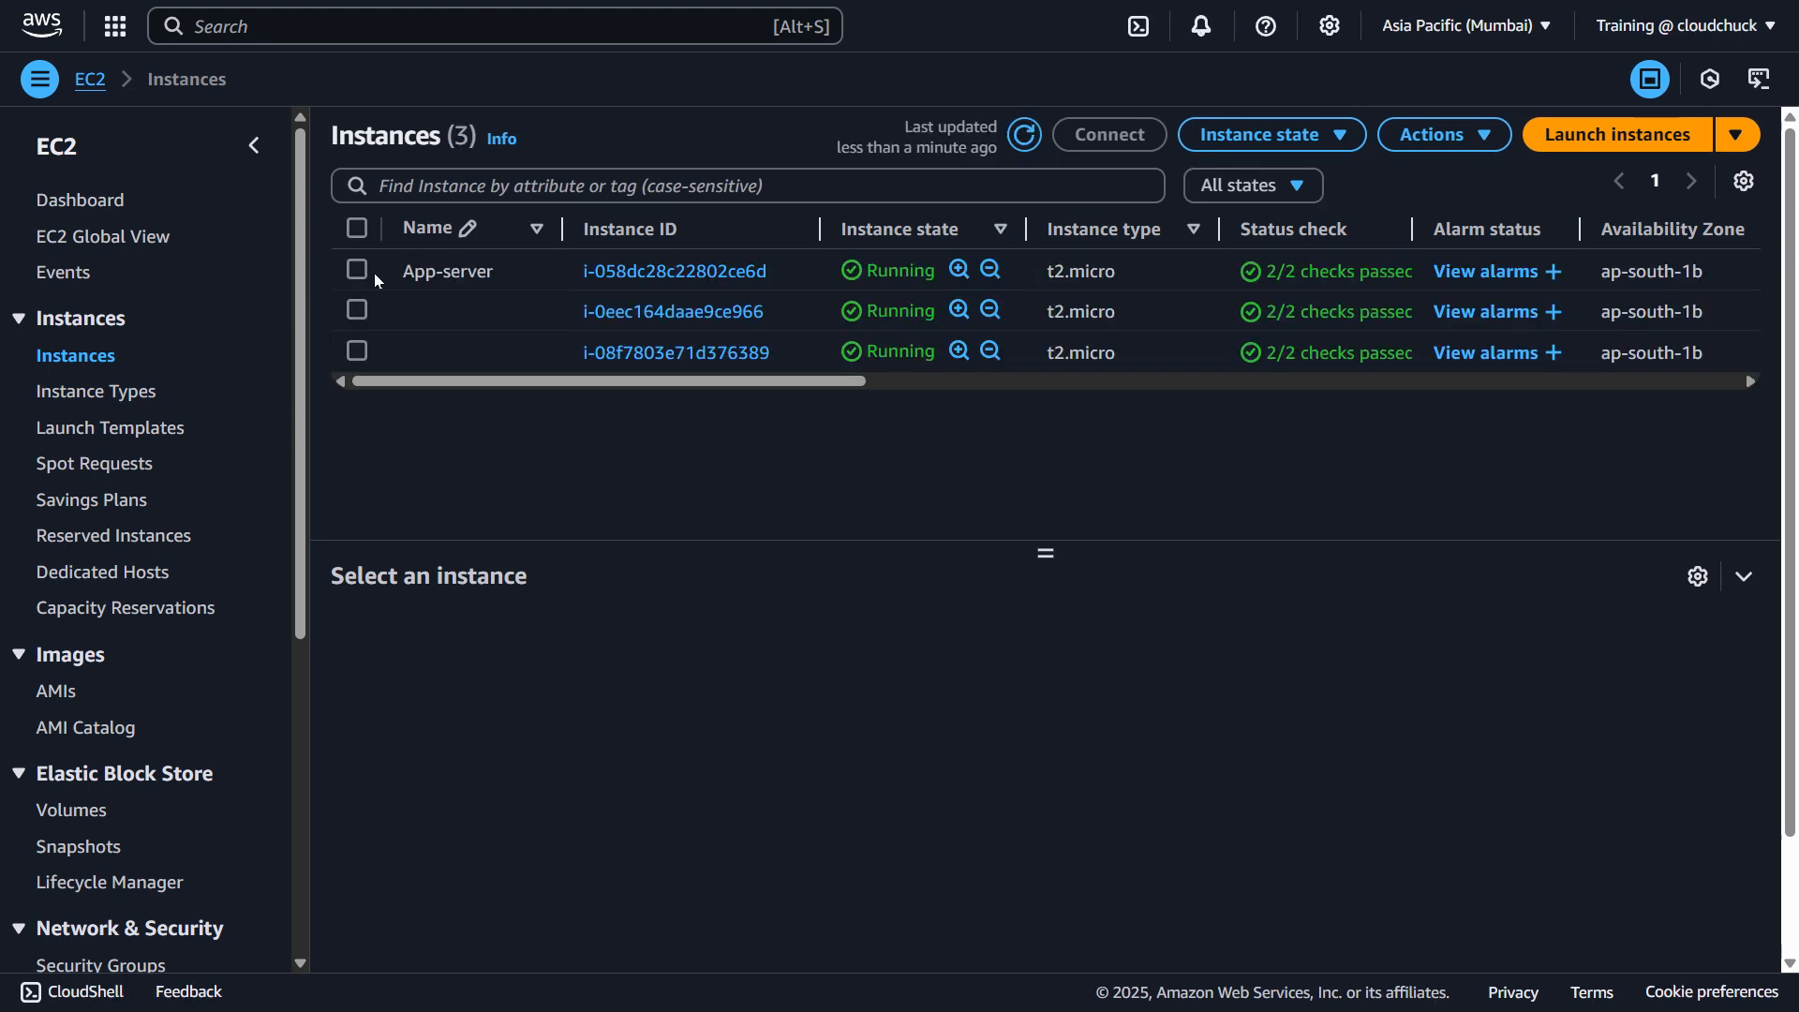
# - Select the two unnamed instances, look over their monitoring graphs, and extend the selection to all instances in the list
pyautogui.click(357, 310)
pyautogui.click(357, 350)
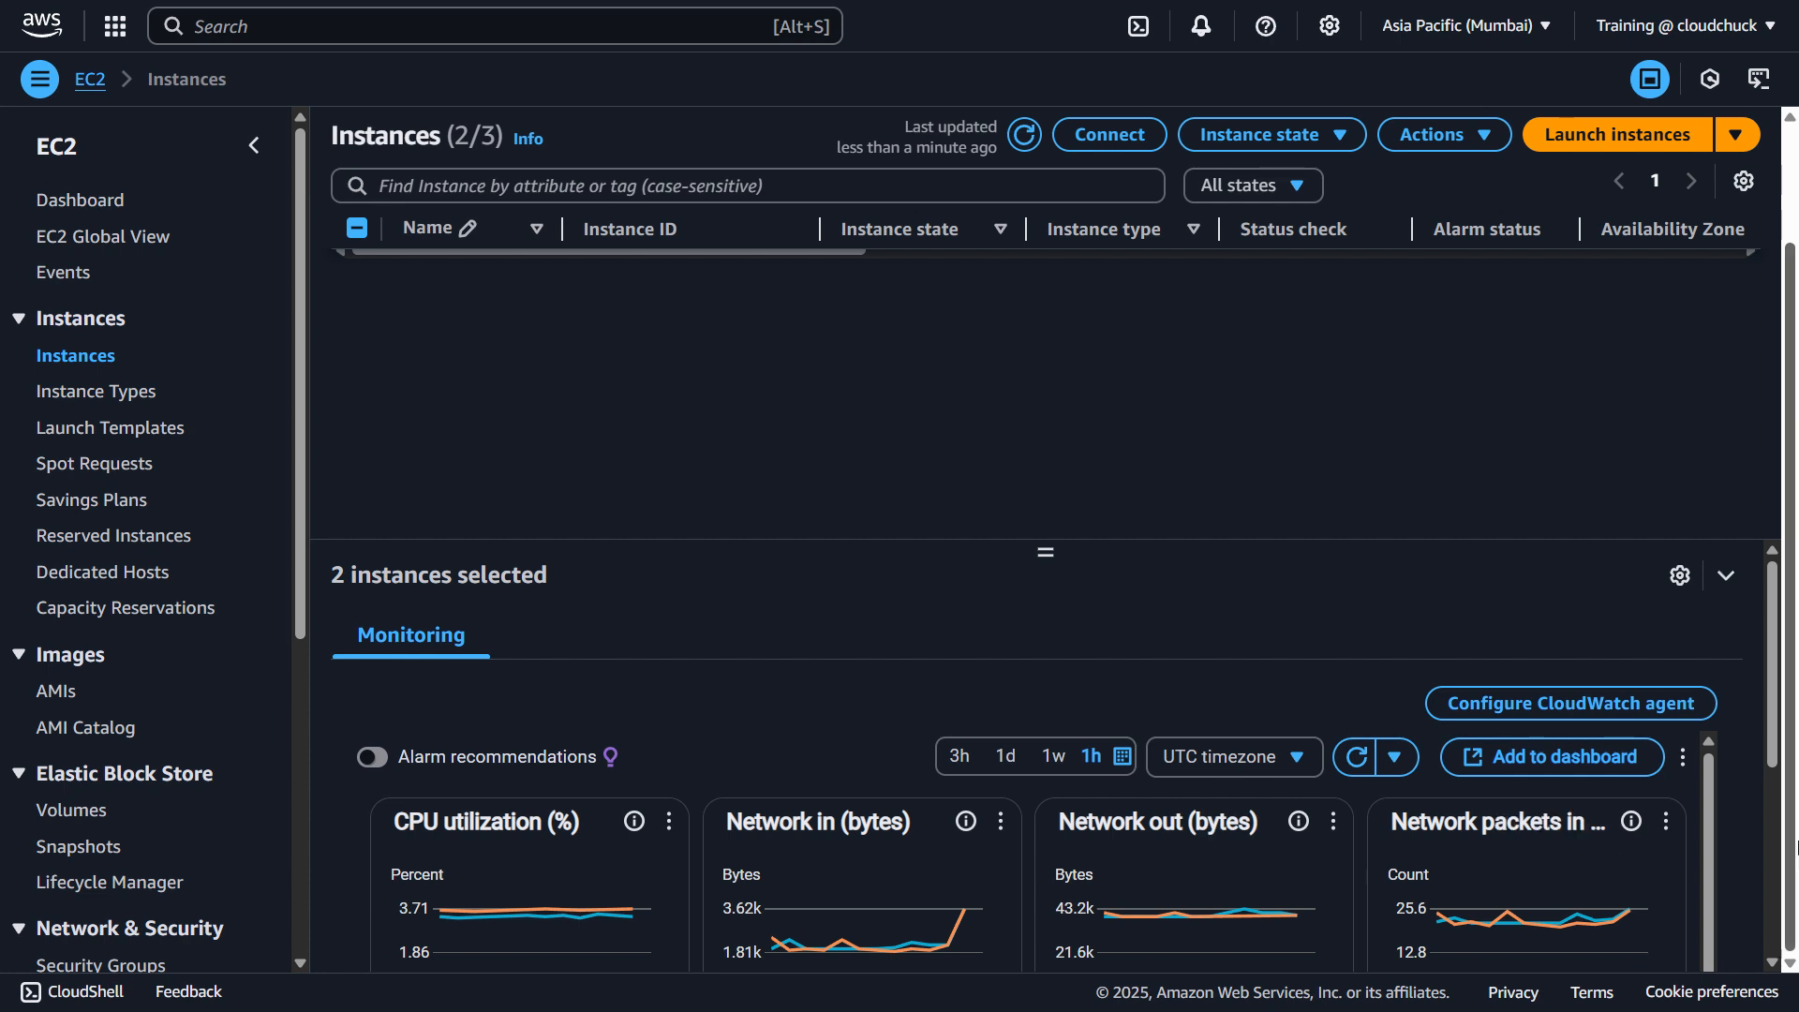
pyautogui.moveTo(1772, 773); pyautogui.dragTo(1742, 728)
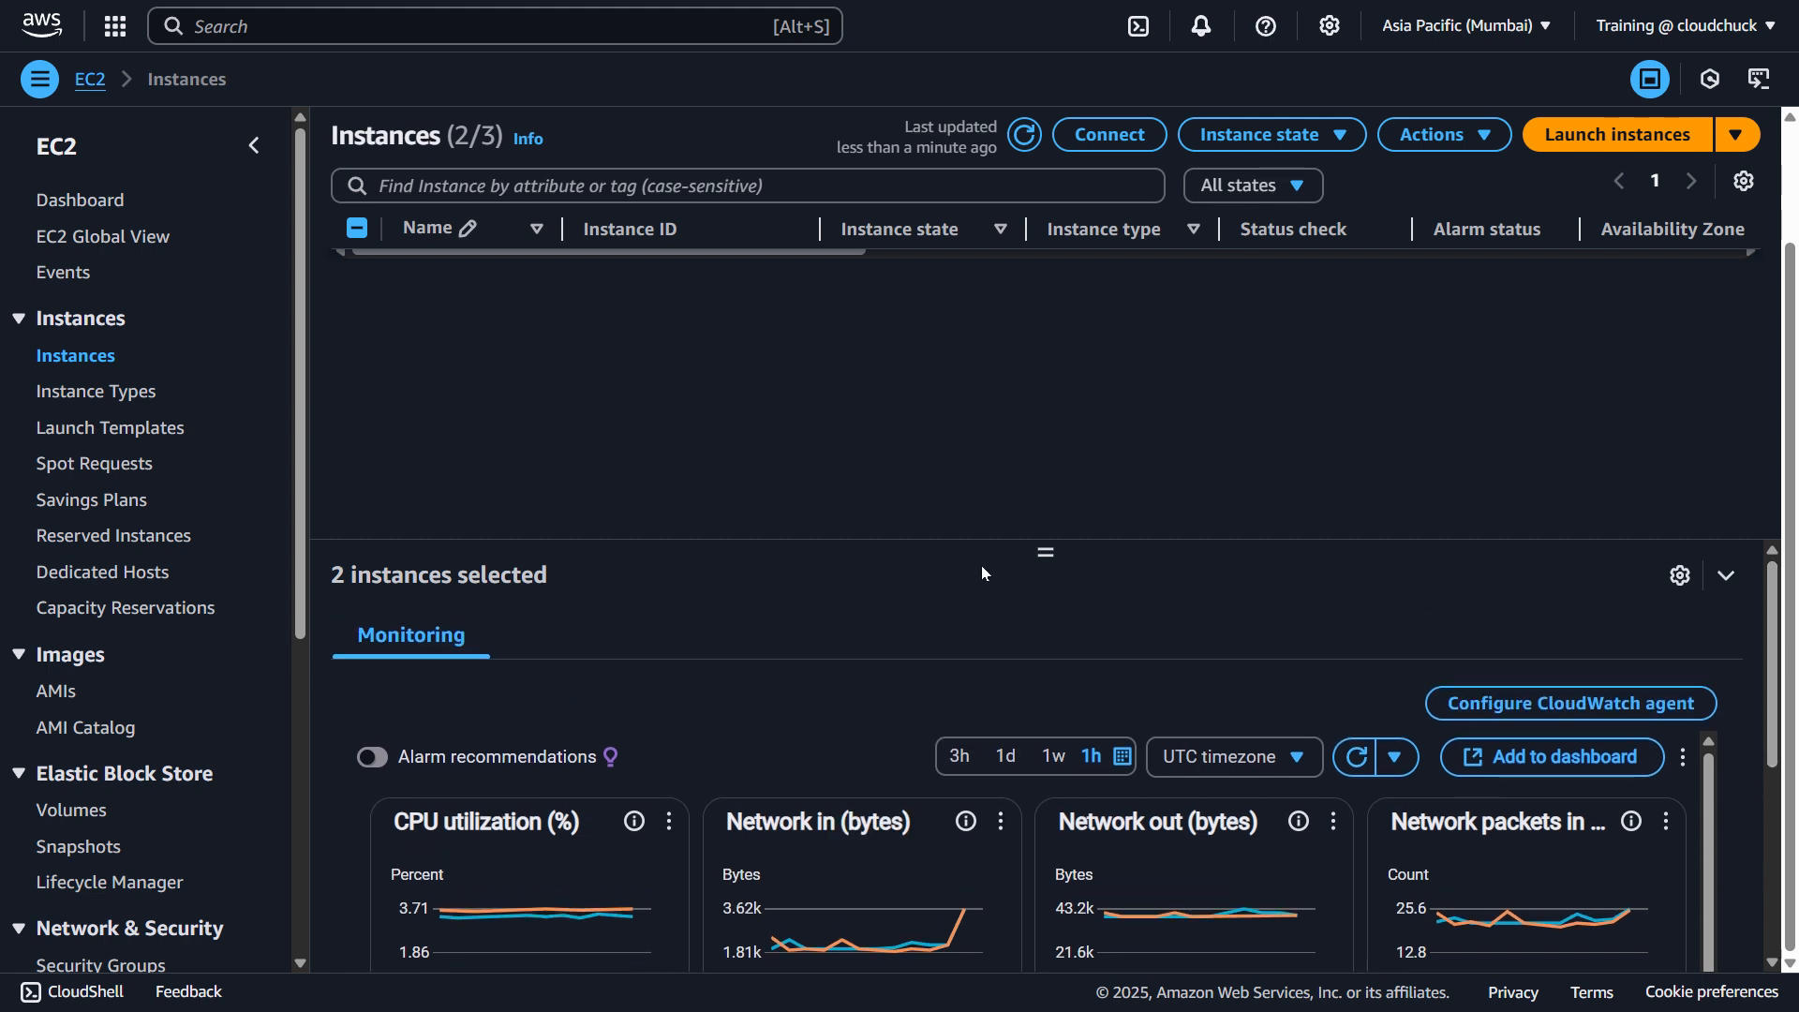
pyautogui.click(357, 228)
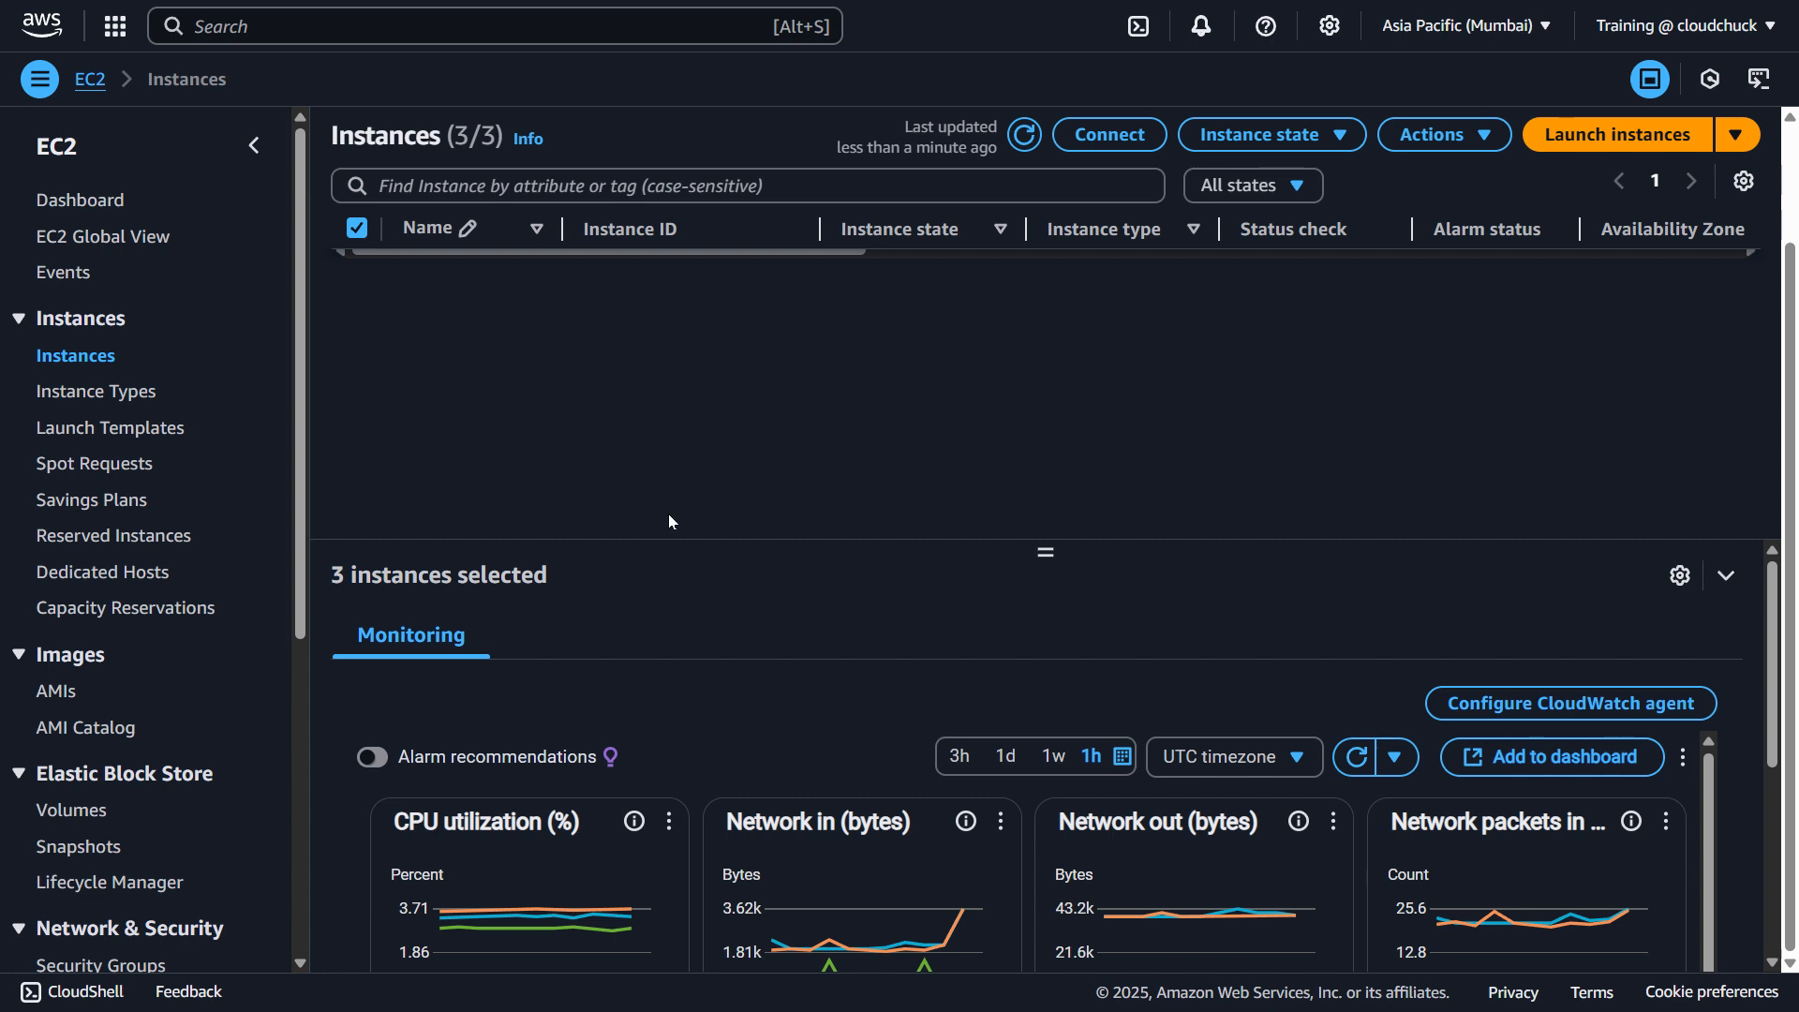